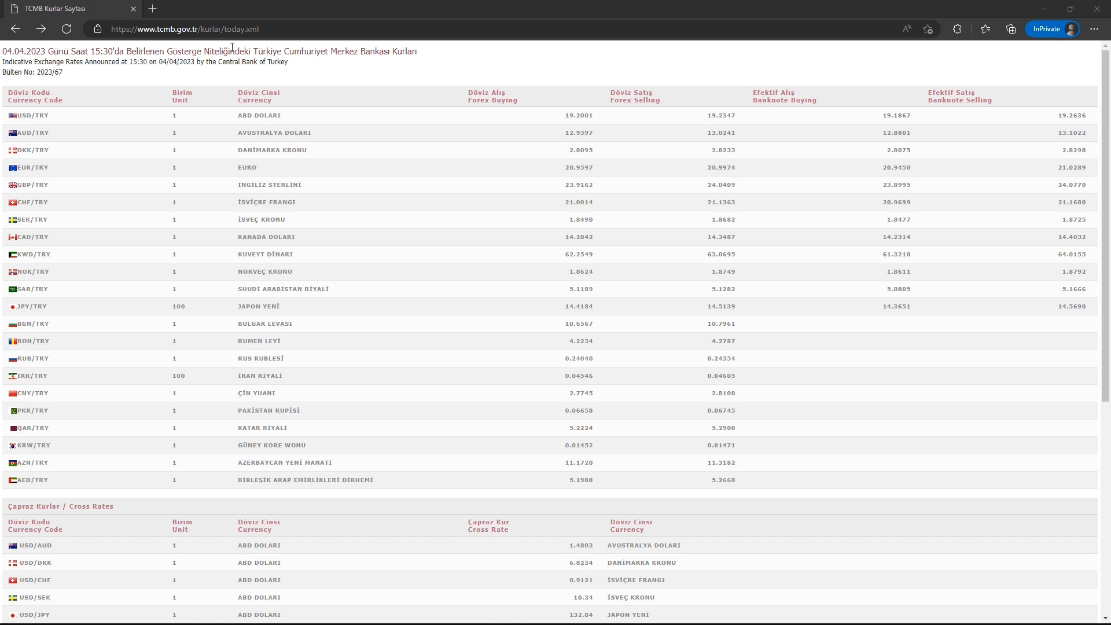
left_click_drag(225, 29, 106, 15)
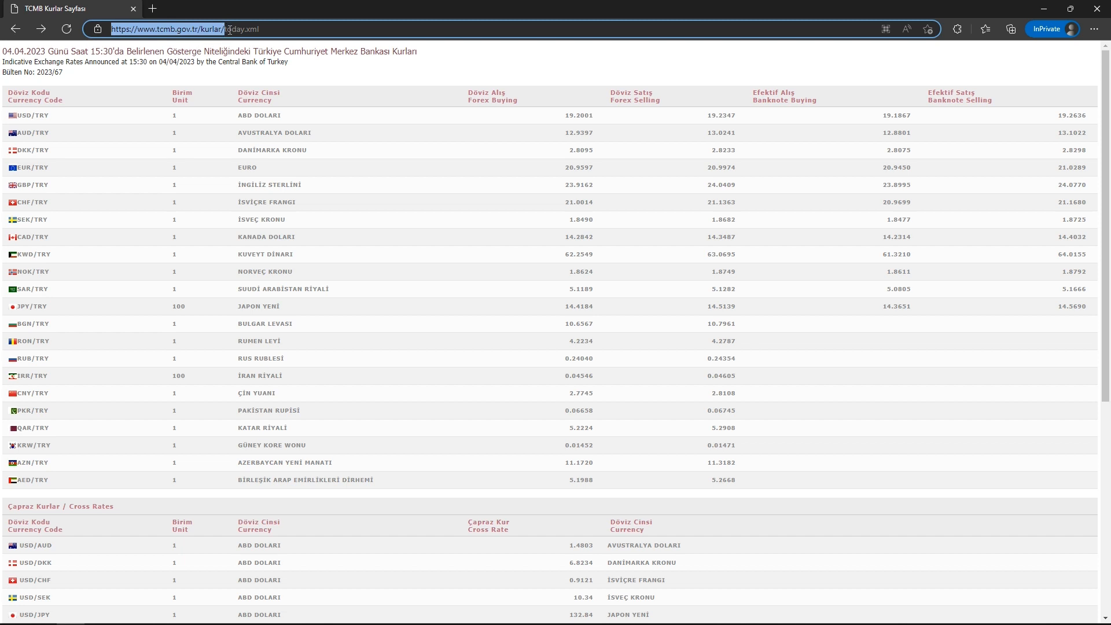
left_click(269, 29)
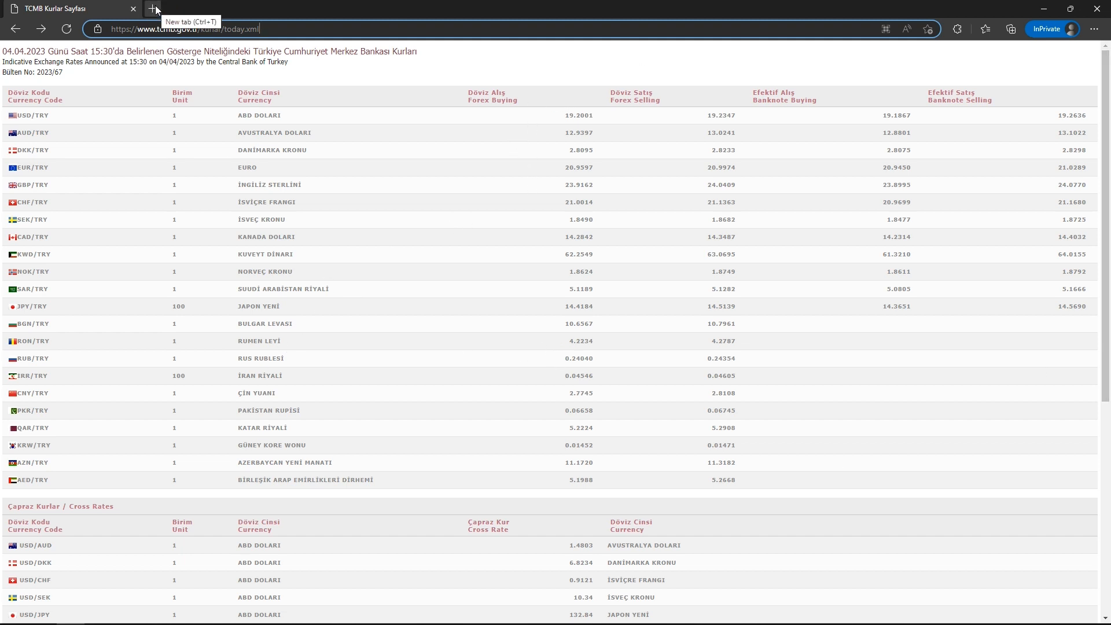
left_click_drag(225, 29, 109, 27)
key("ctrl+c")
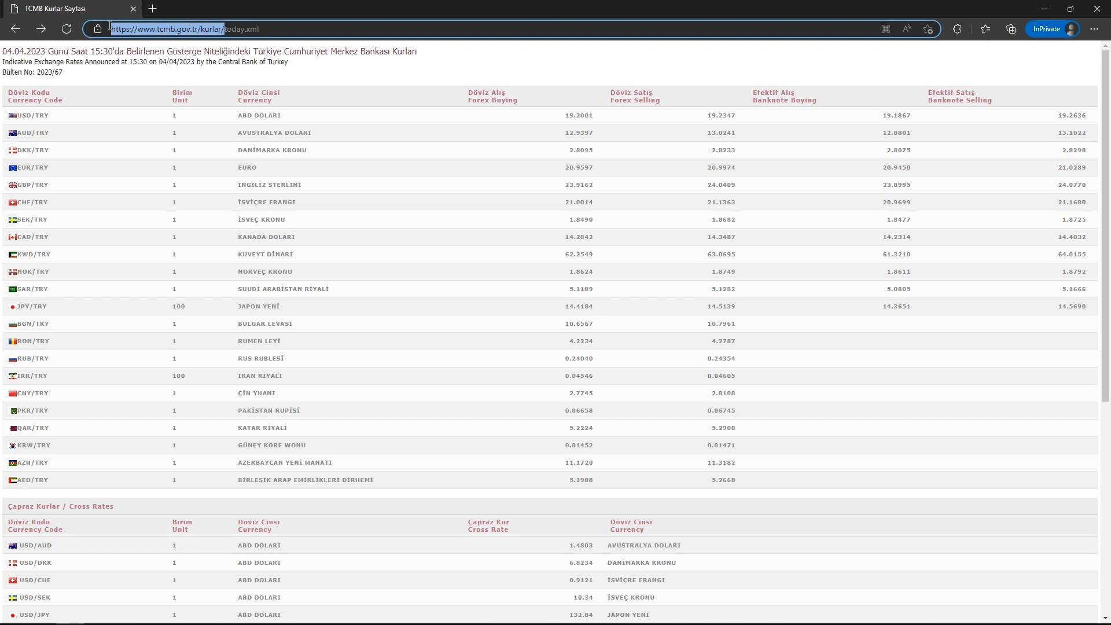
left_click(154, 8)
key("ctrl+v")
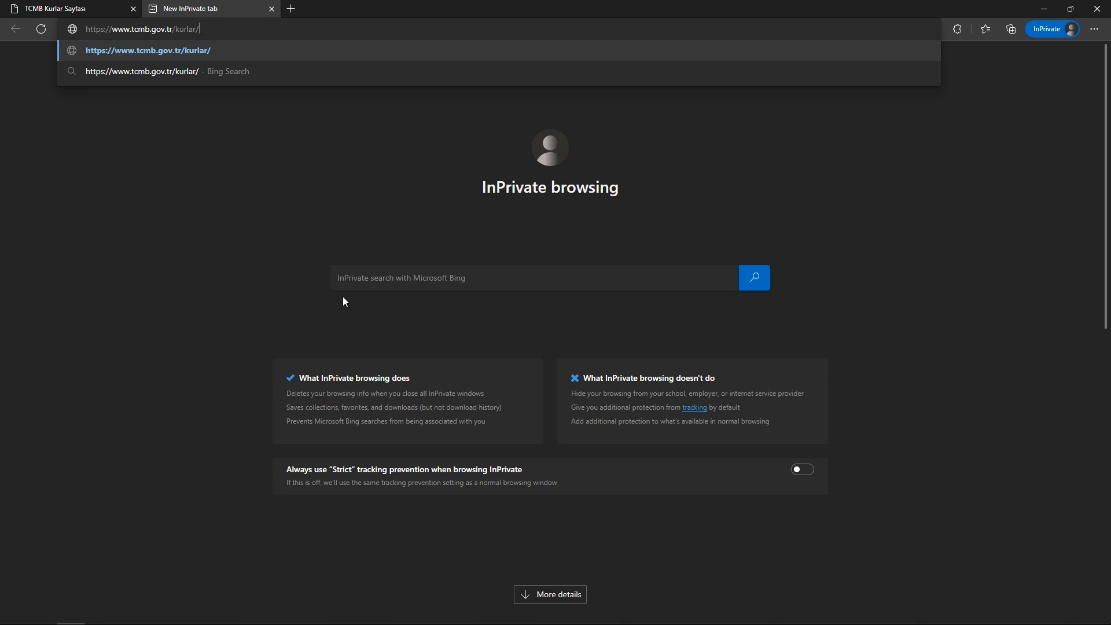
type("202304/")
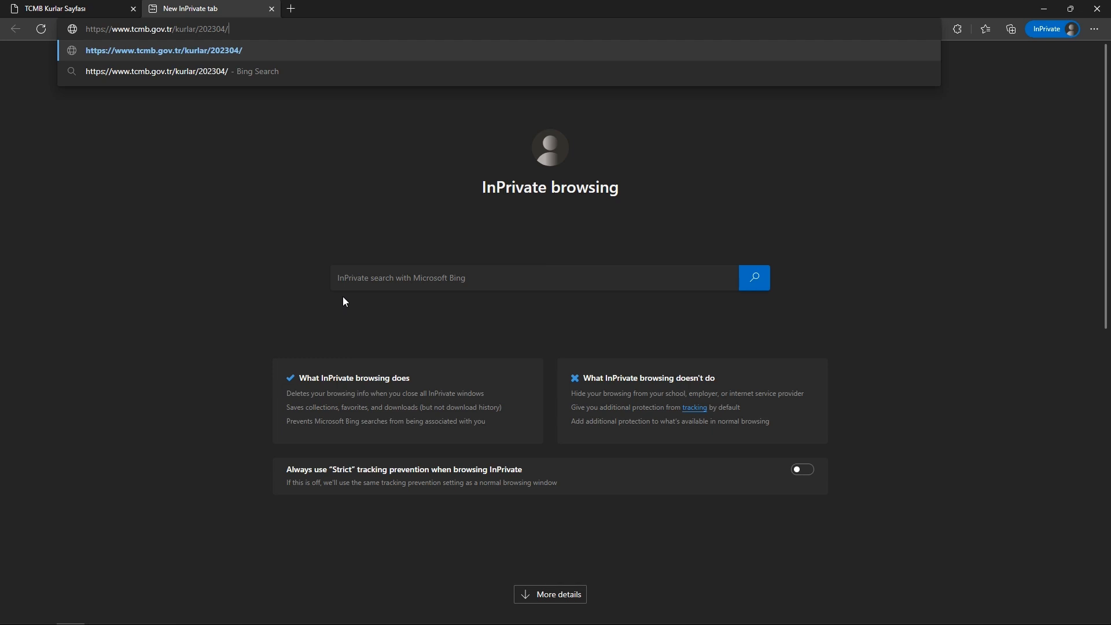
type("03042023")
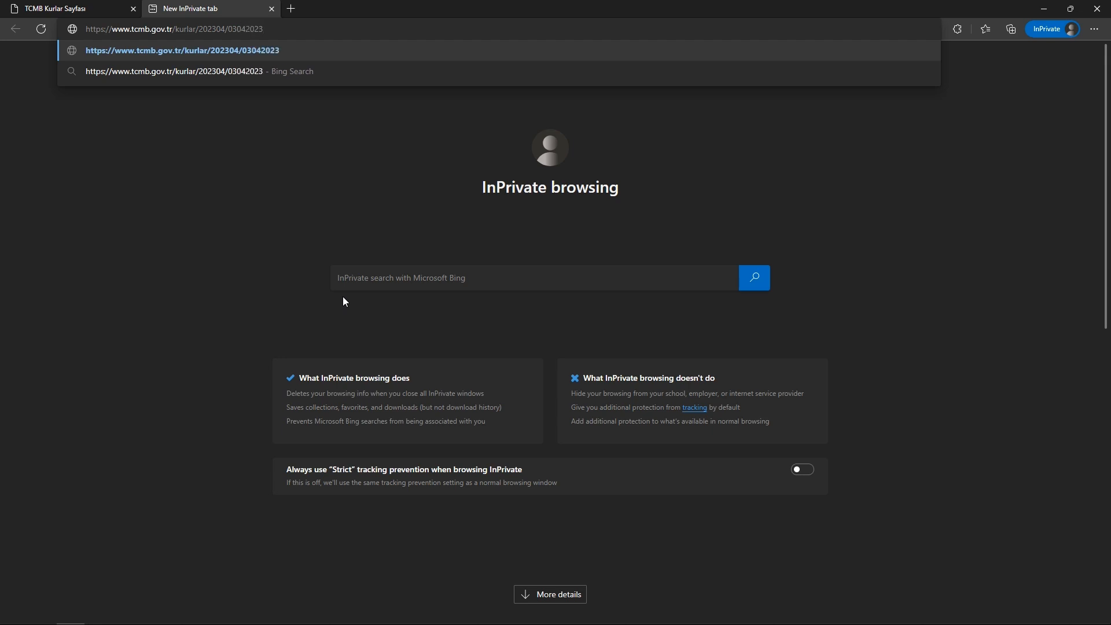
type(".xml")
key("Return")
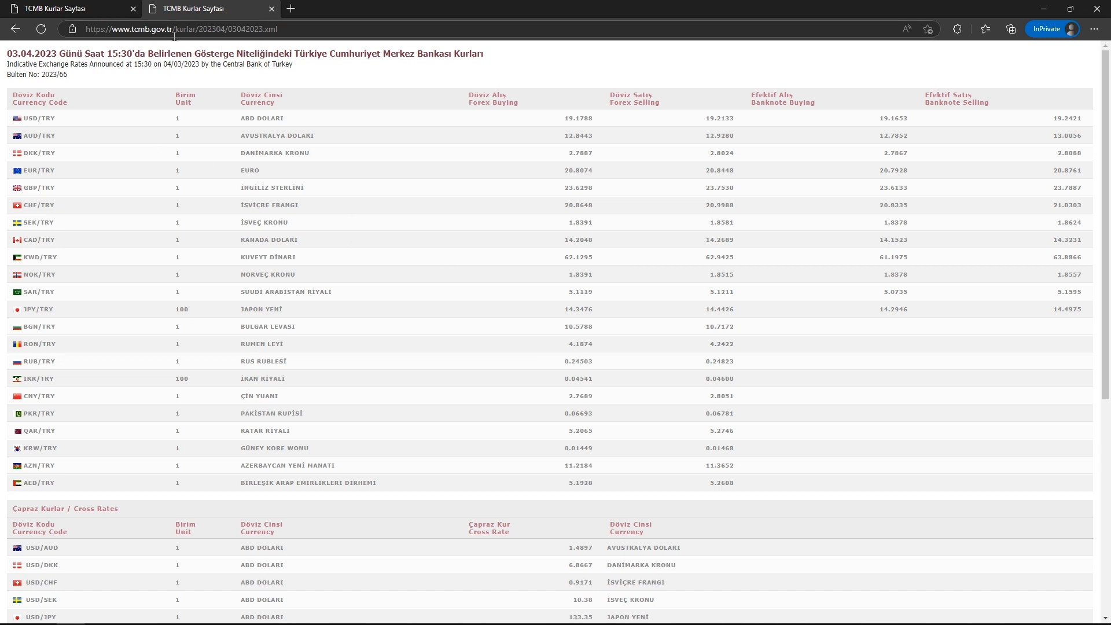
- Compare the today.xml exchange rates page and its address with the 03.04.2023 page
key("alt+Left")
left_click(257, 26)
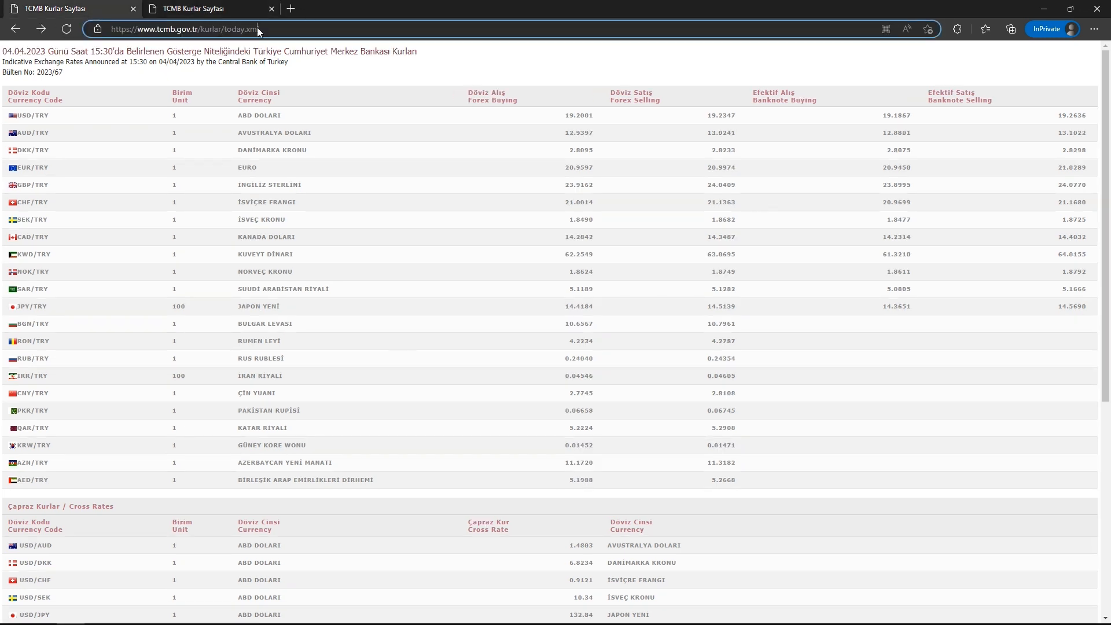
key("alt+Right")
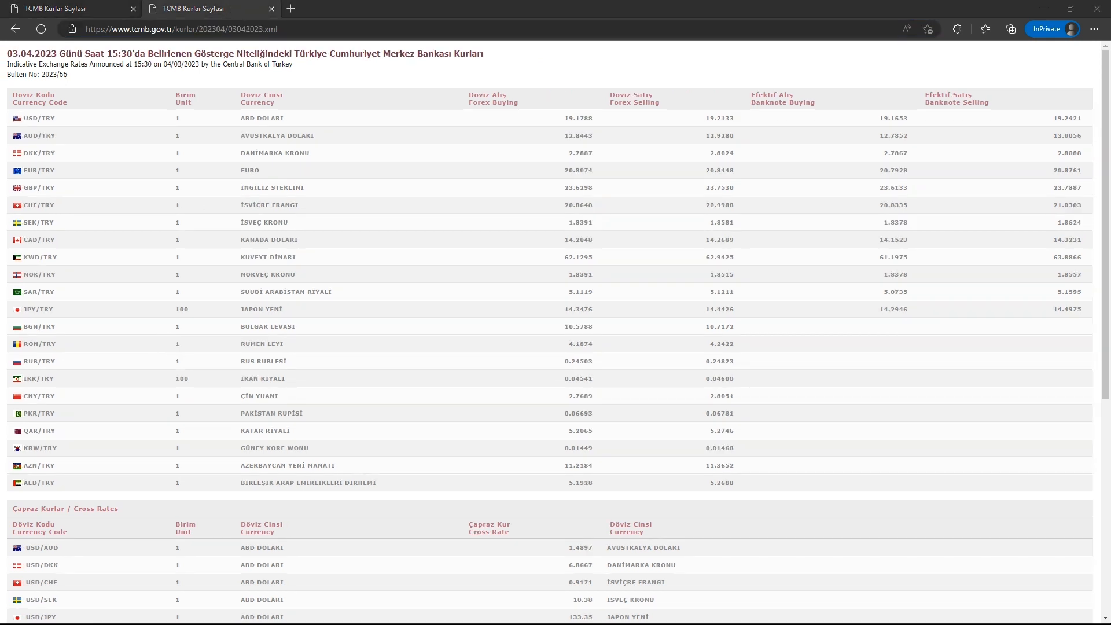
- Switch to Postman and examine the XML response of the today.xml request, including its currency entries
key("alt+Tab")
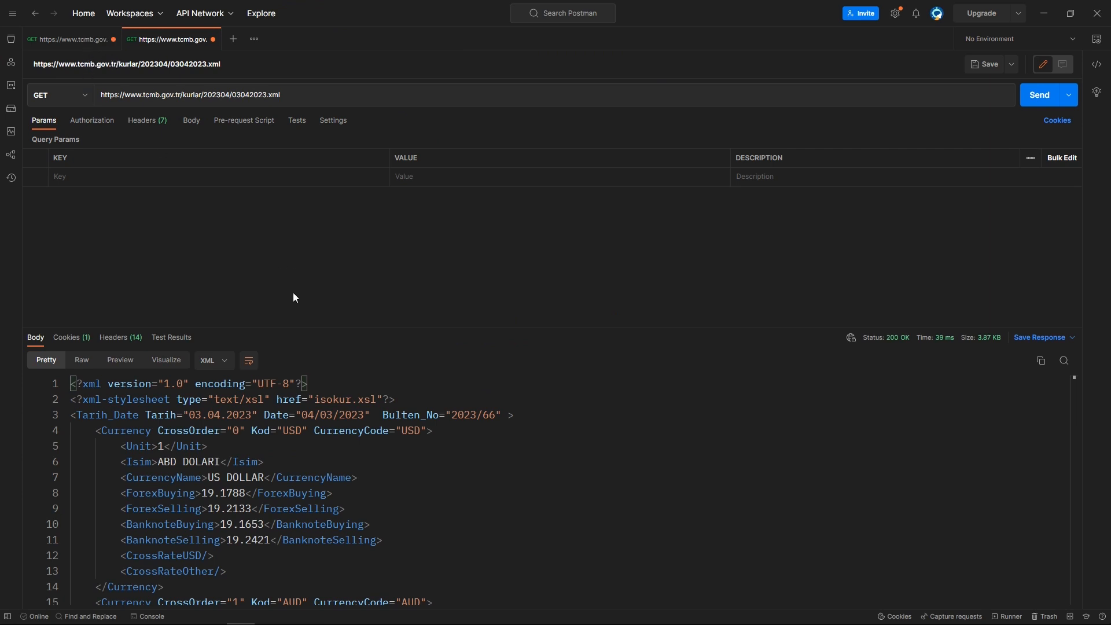
left_click(84, 45)
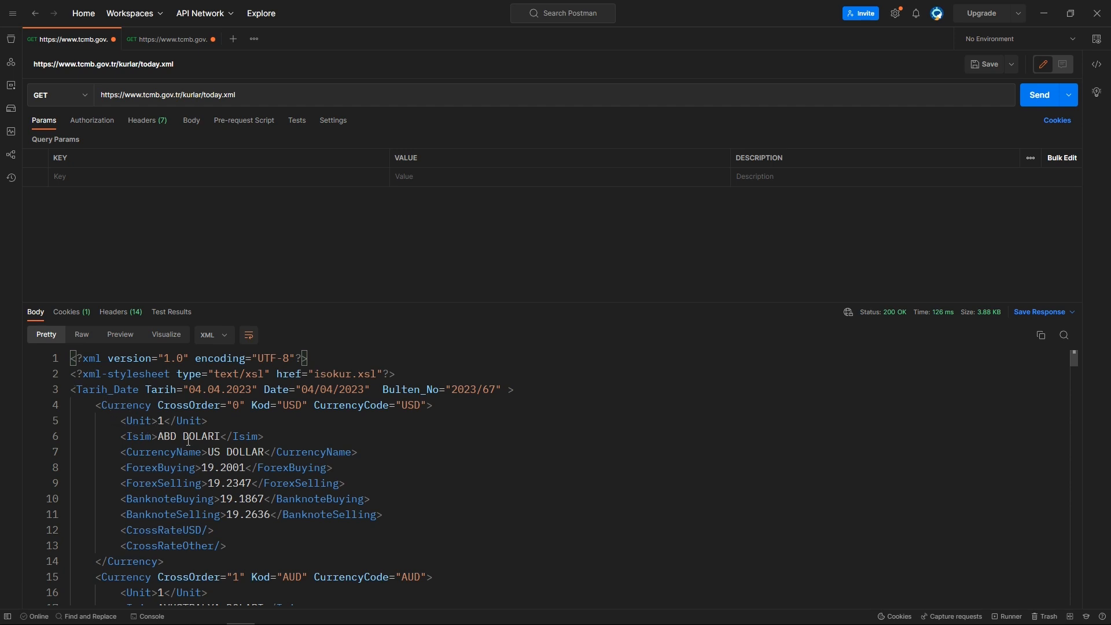
scroll(180, 483, "down", 4)
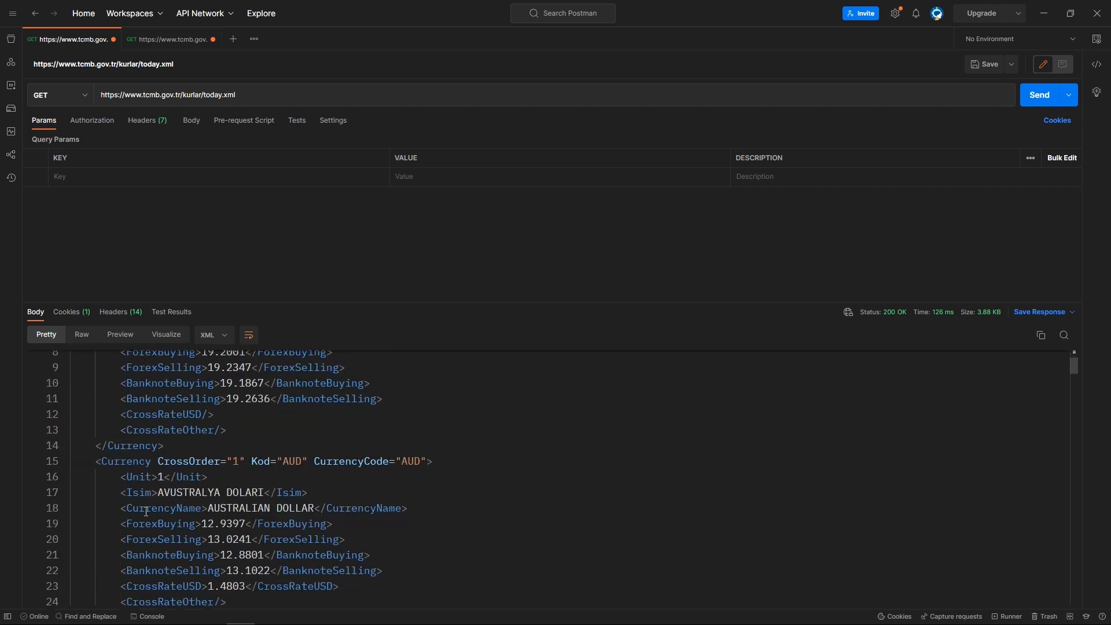
scroll(226, 494, "down", 2)
scroll(227, 494, "up", 5)
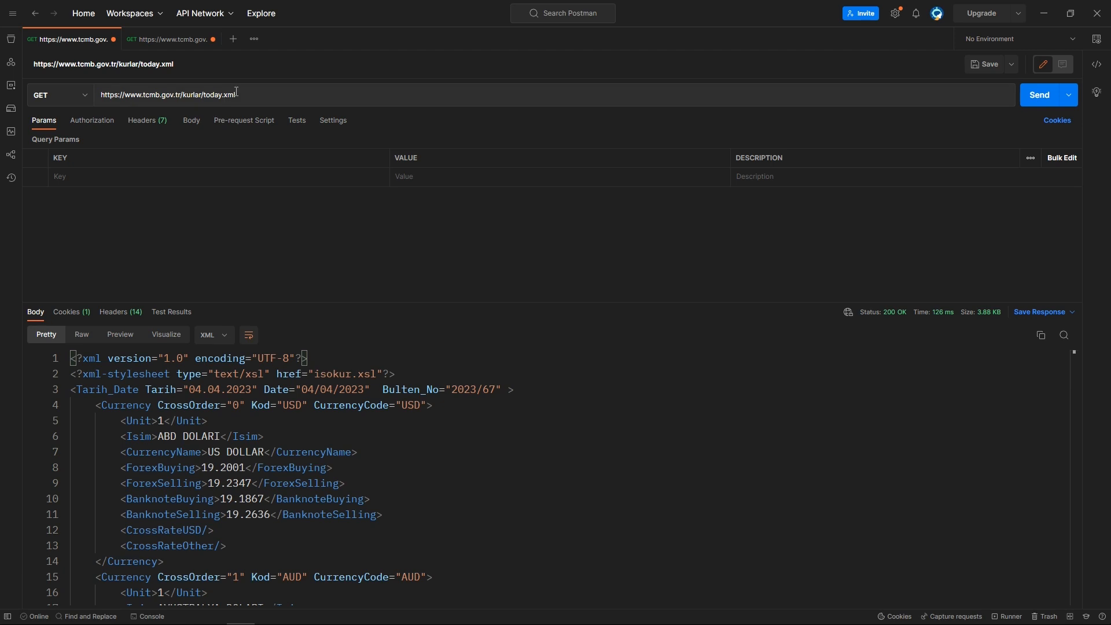
- Compare the US dollar rates and request addresses between the 03042023.xml and today.xml requests
left_click(169, 39)
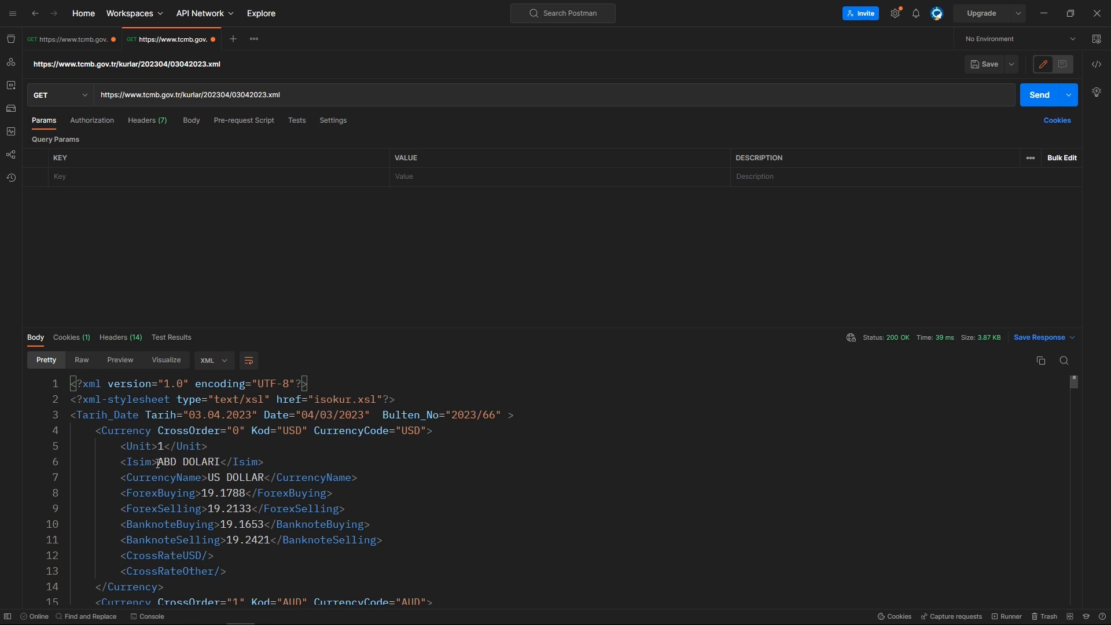
left_click_drag(201, 493, 245, 494)
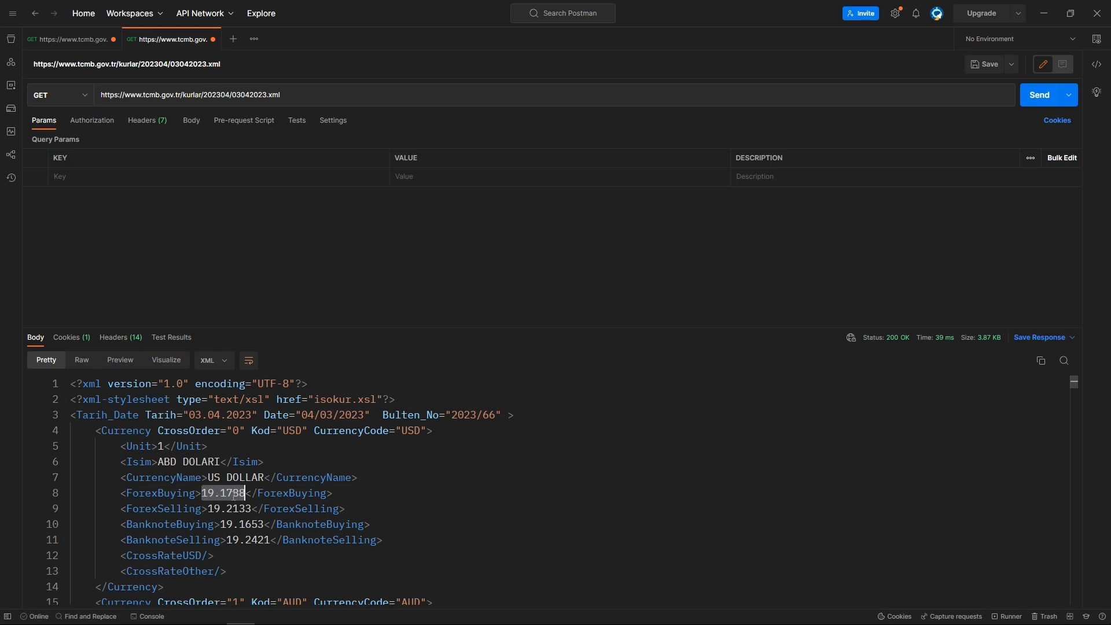
left_click(72, 40)
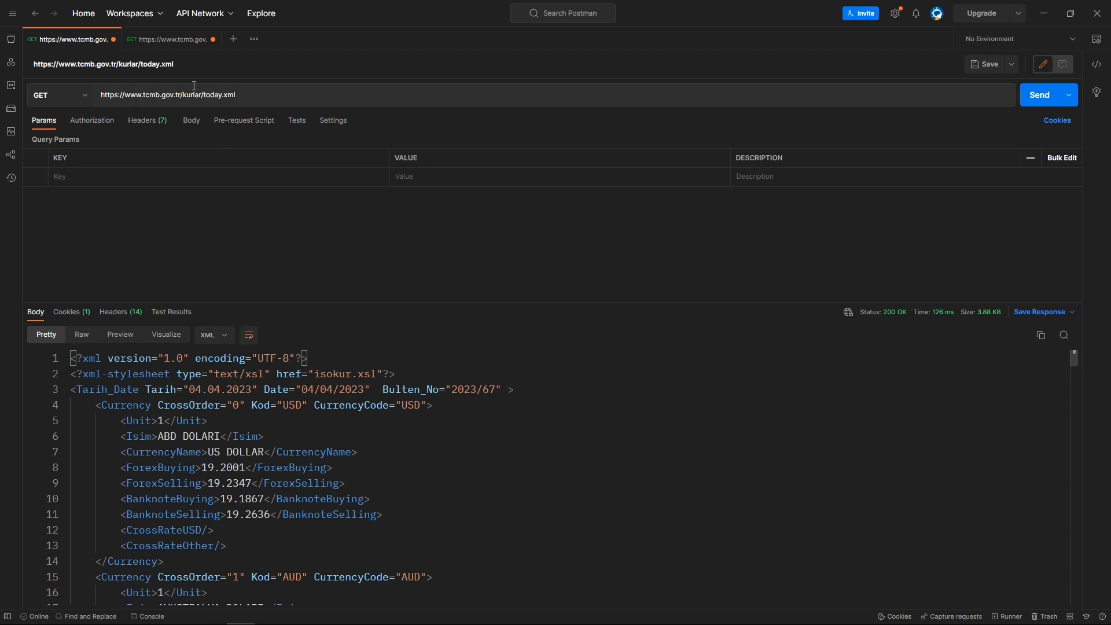
left_click(173, 39)
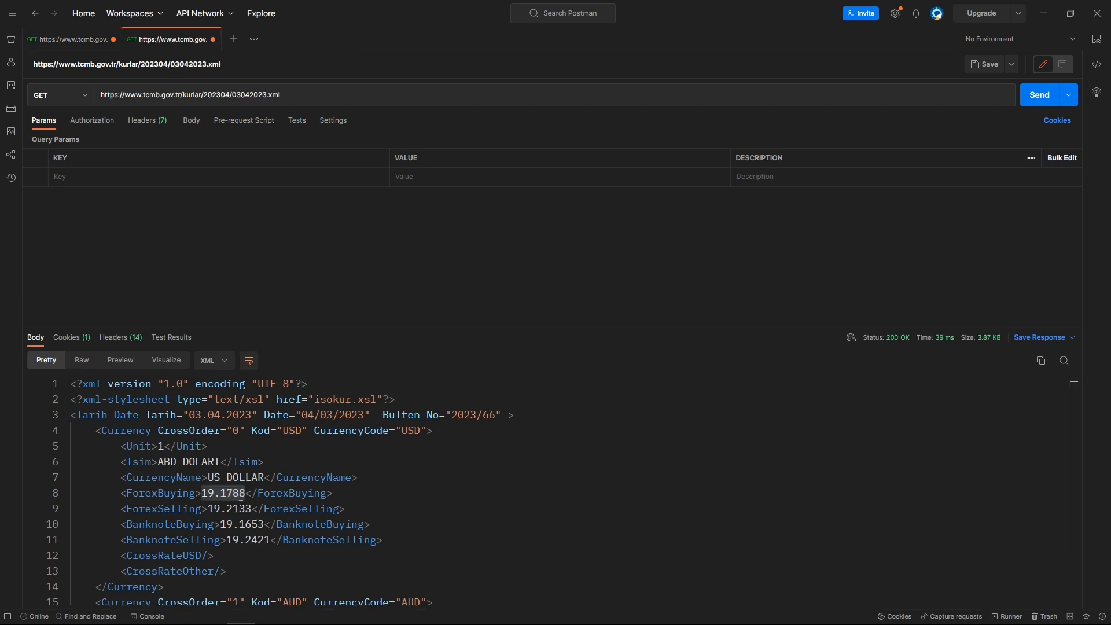
left_click(258, 493)
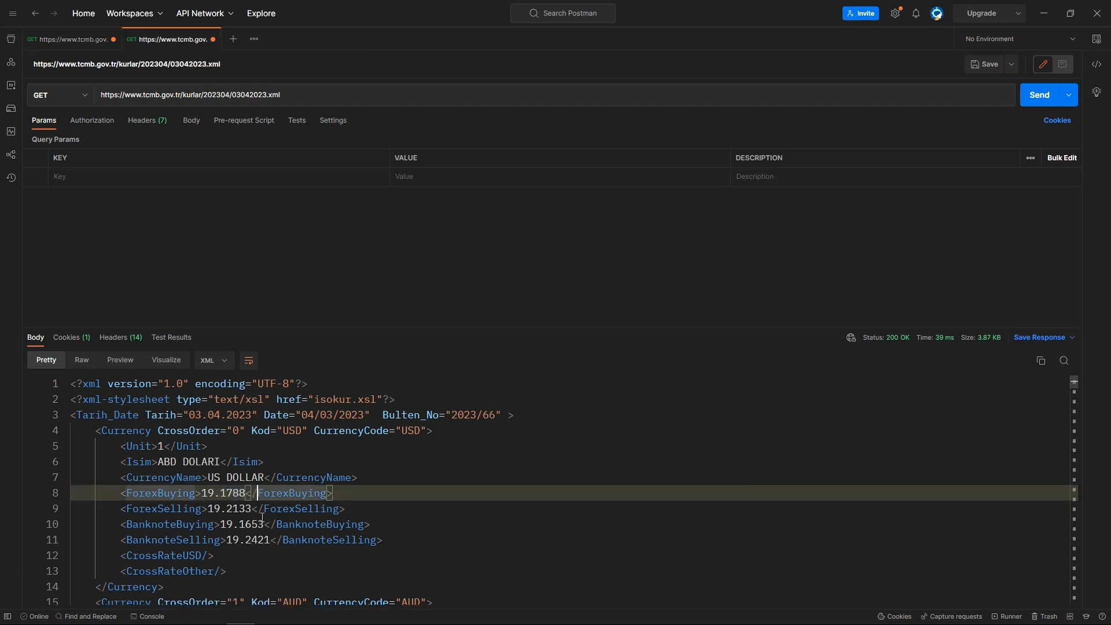
left_click_drag(258, 524, 263, 523)
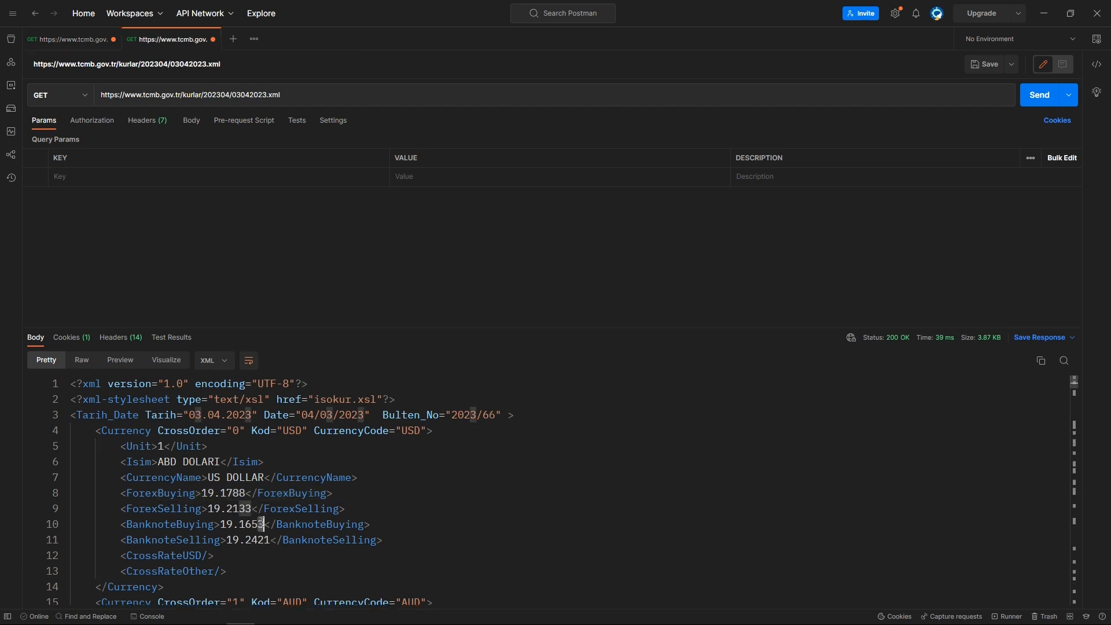
left_click(81, 46)
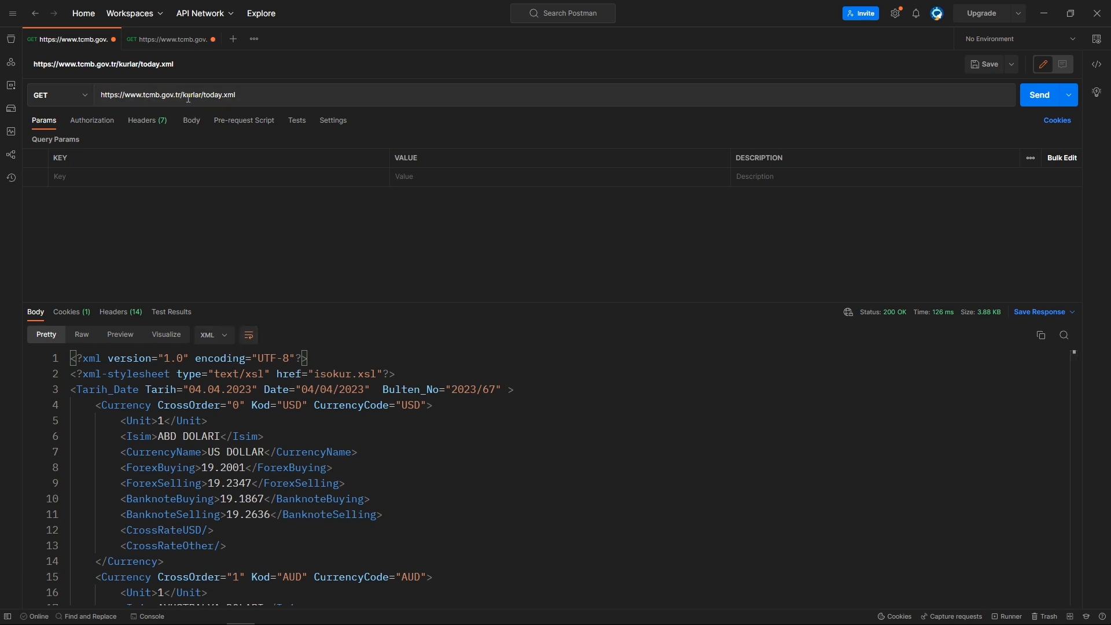
left_click_drag(256, 96, 102, 95)
left_click(162, 39)
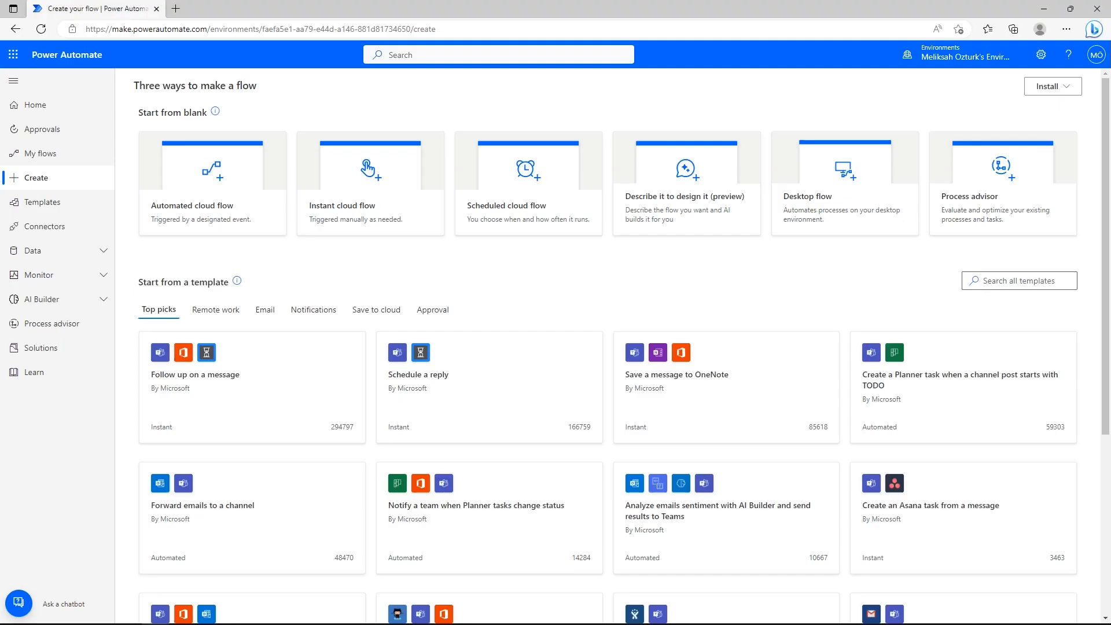
- In Power Automate, start a scheduled cloud flow named lectureAutomatedFlow with its repeat unit set to Day
left_click(504, 218)
left_click(635, 231)
type("lectureAutomatedFlow")
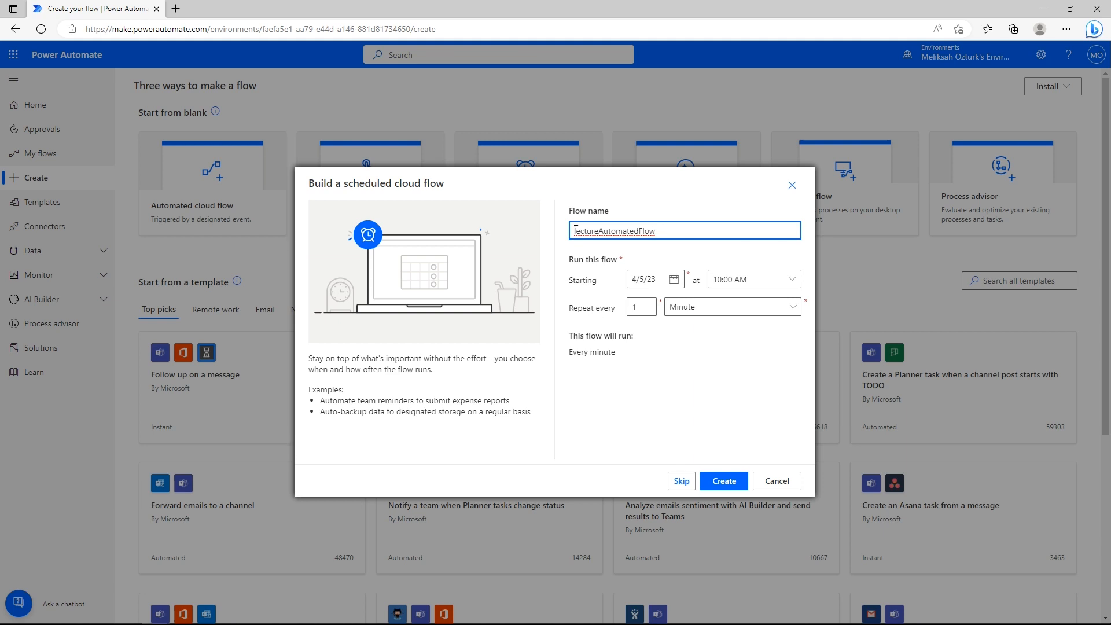
left_click(734, 311)
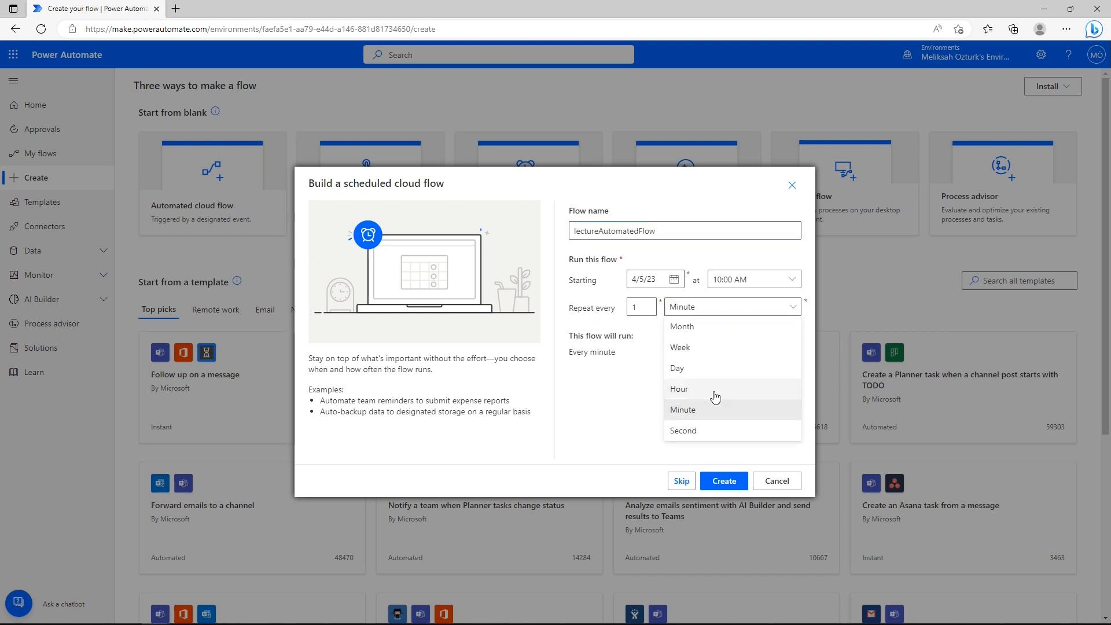
left_click(711, 366)
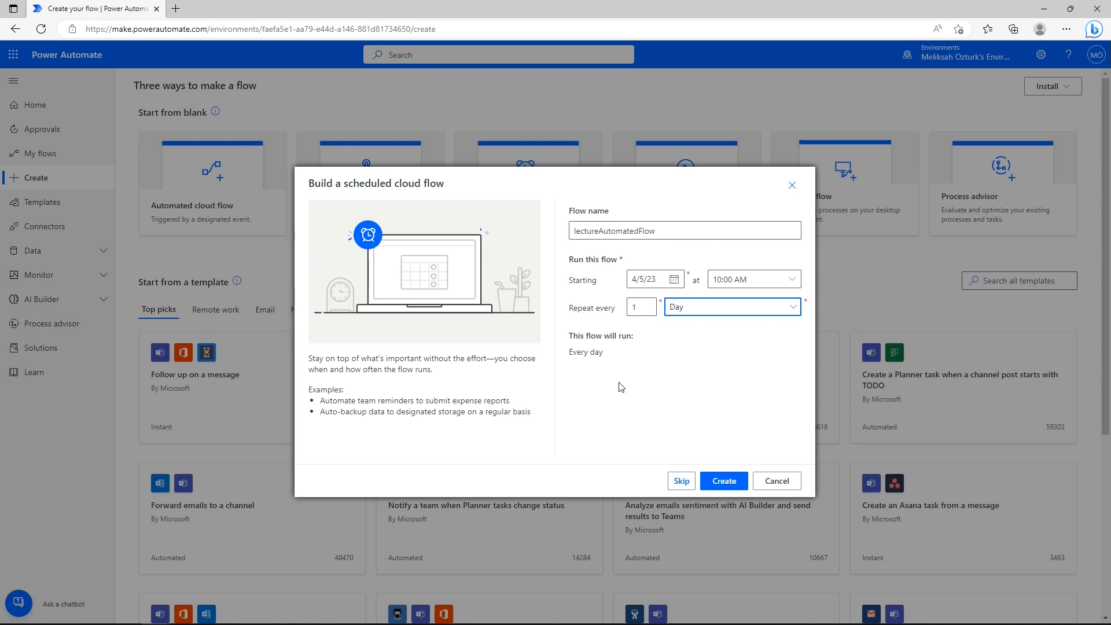
- Set the scheduled flow's start time to 10:00 PM and create the flow
left_click(740, 283)
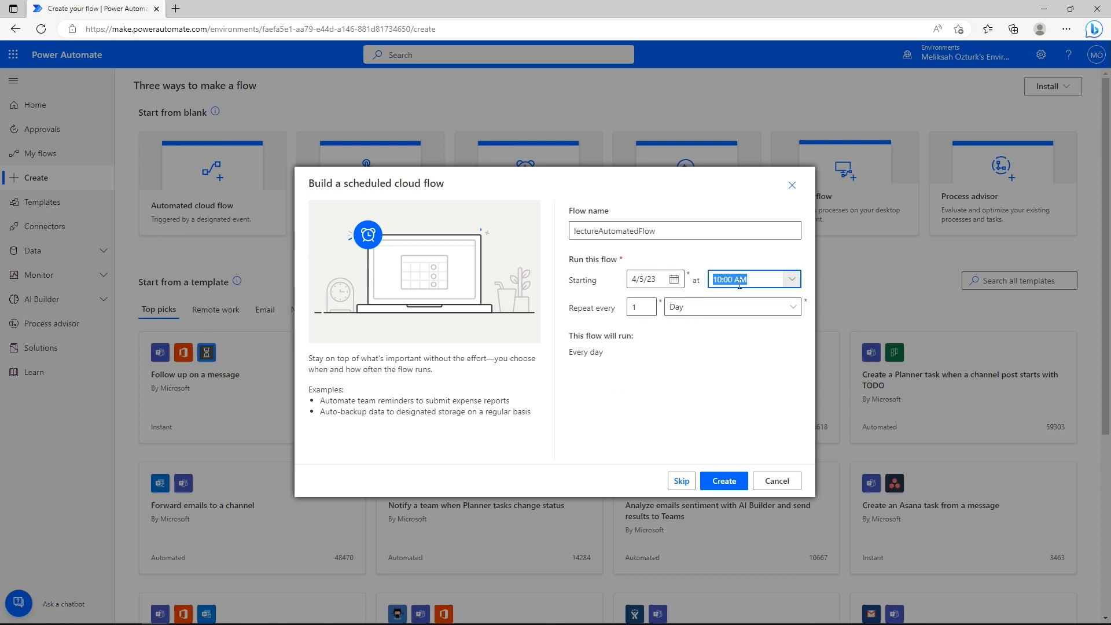
scroll(821, 429, "down", 2)
scroll(821, 435, "down", 5)
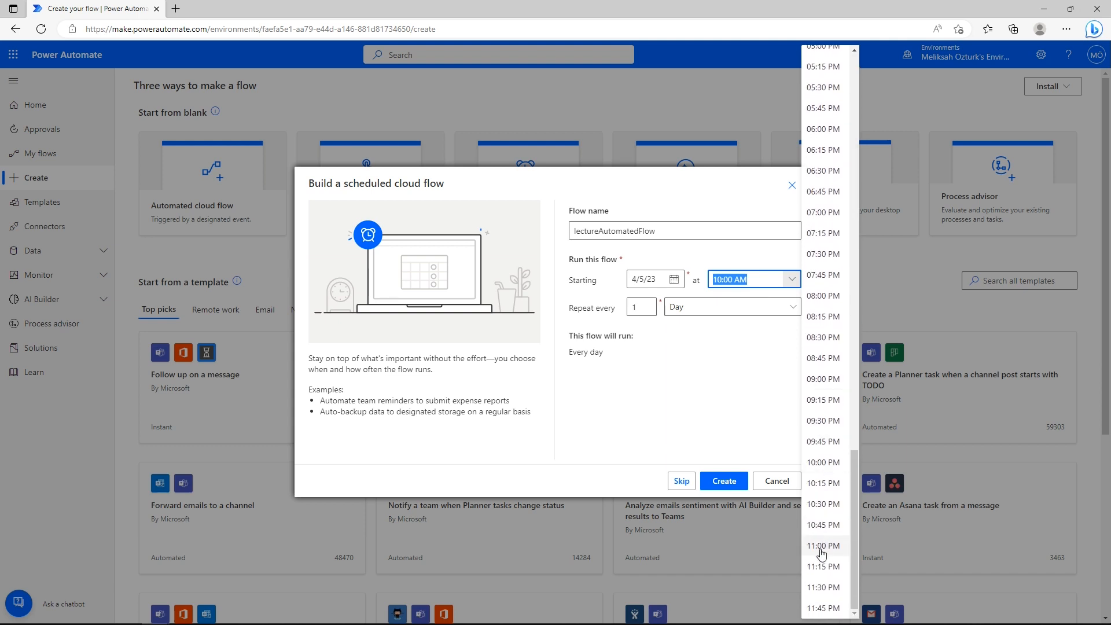
left_click(823, 463)
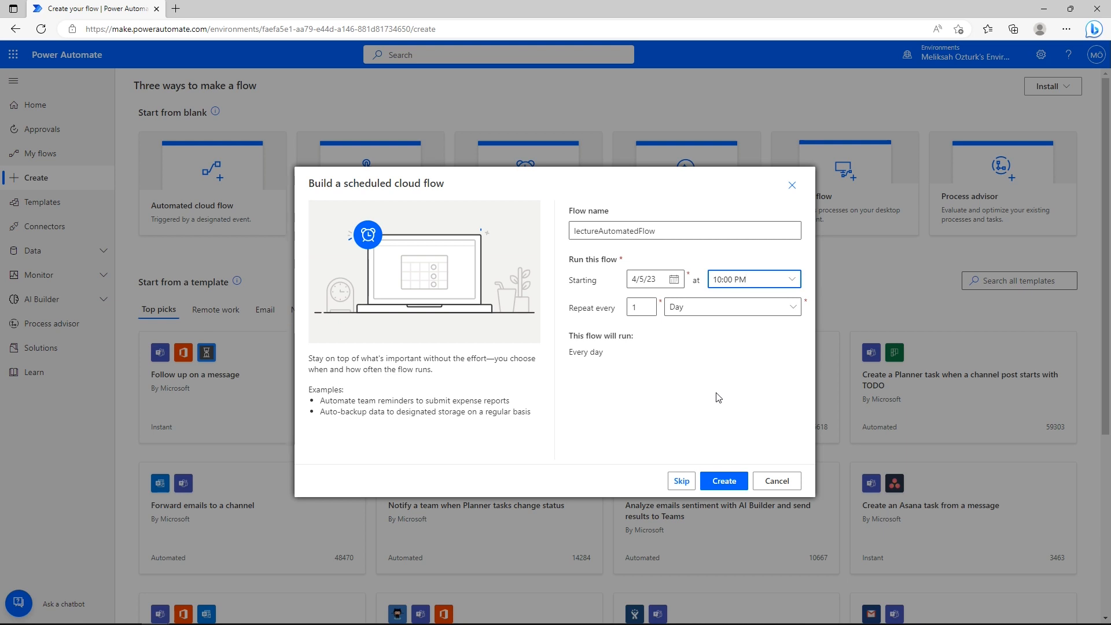
mouse_move(1091, 621)
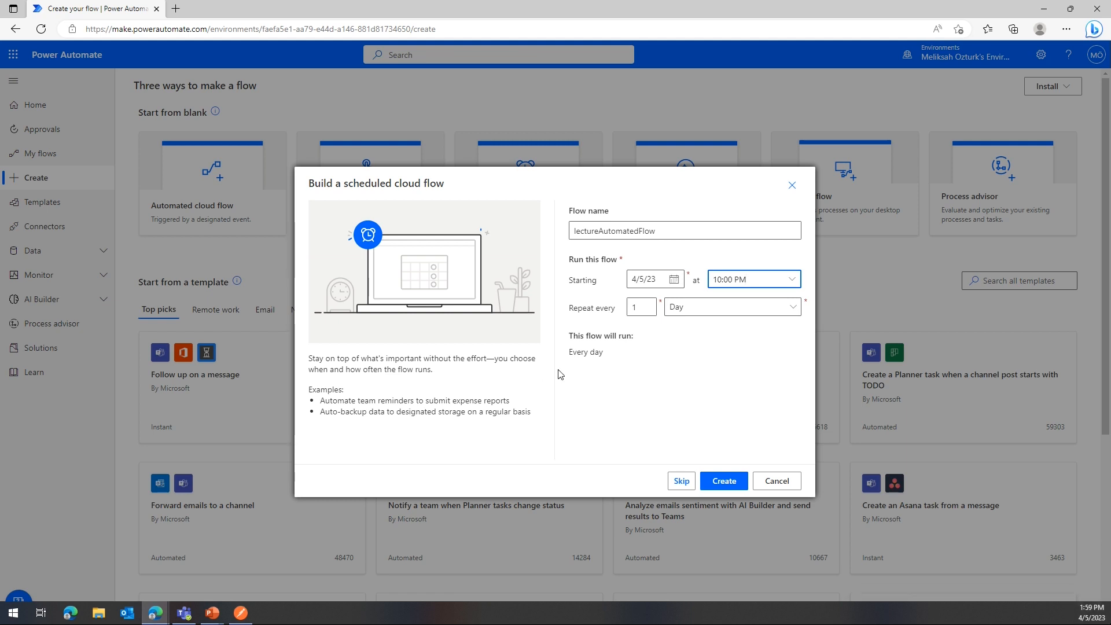
left_click(714, 430)
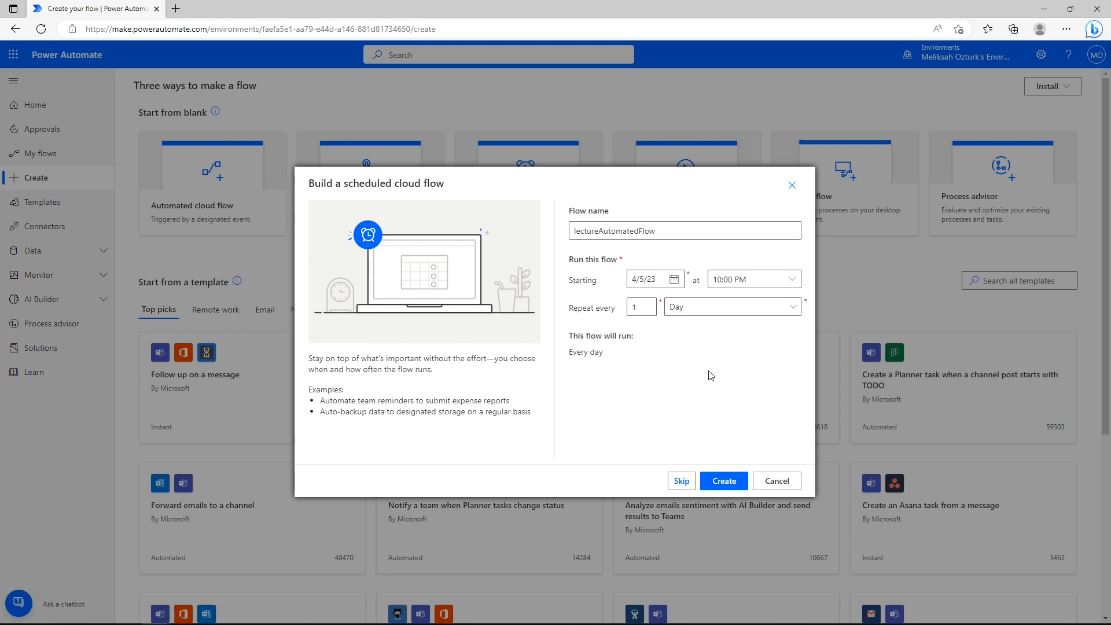
left_click(727, 486)
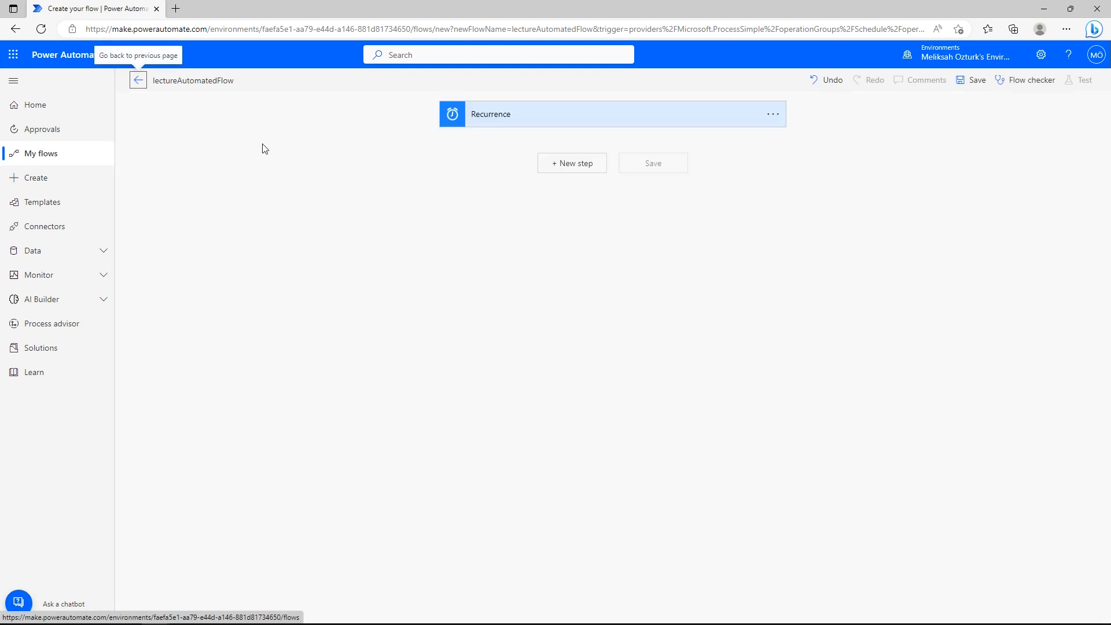
- Search the operations for "http" and add the premium HTTP action after the Recurrence trigger
left_click(554, 173)
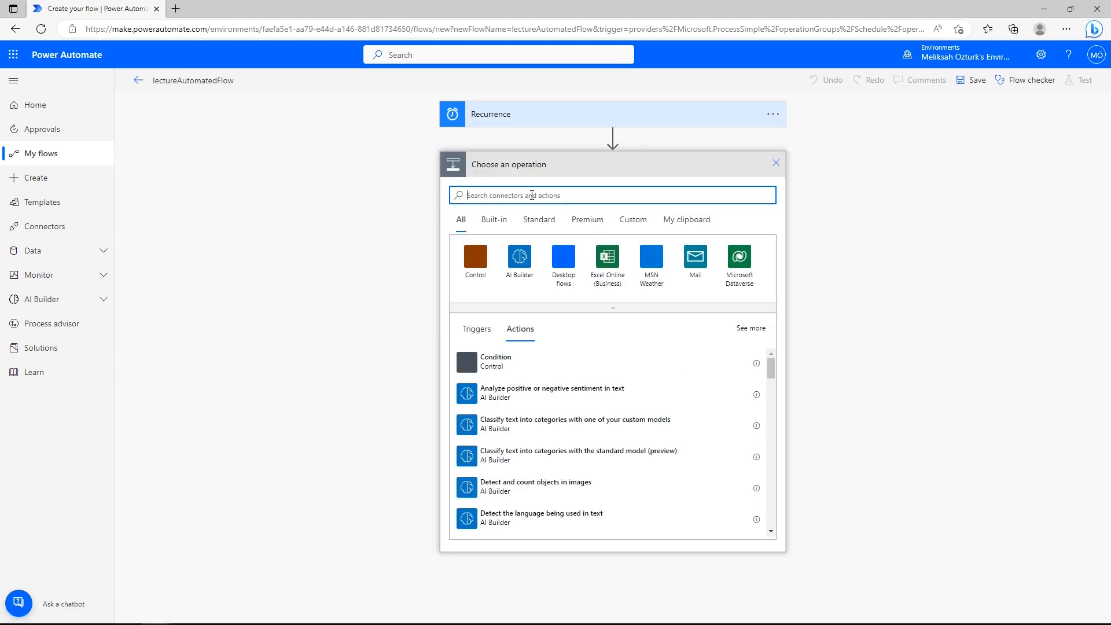
type("http")
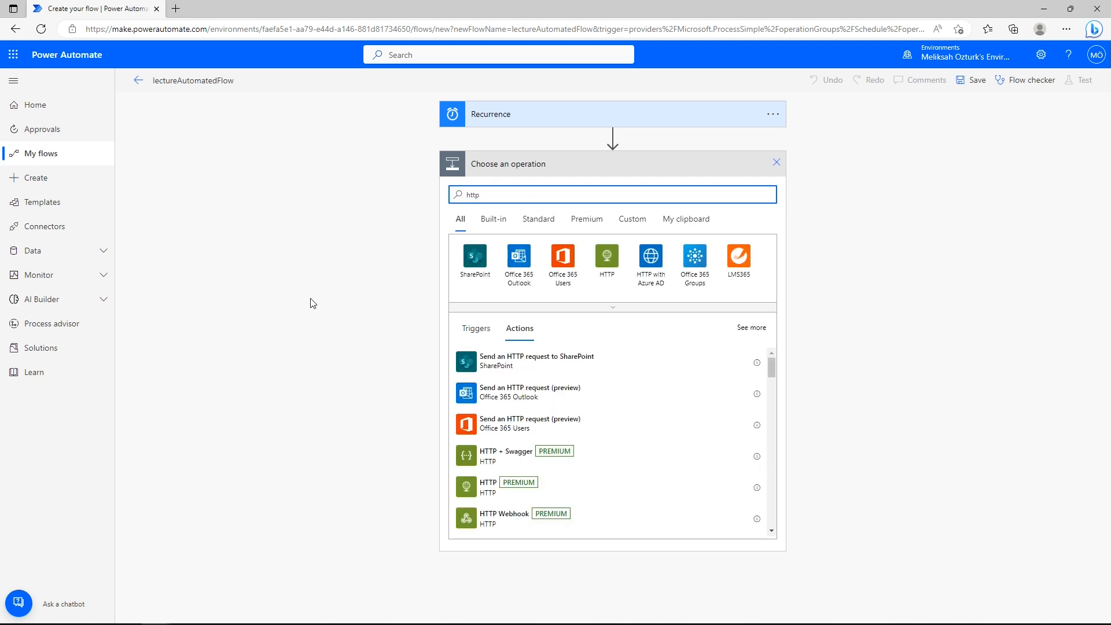
left_click(570, 487)
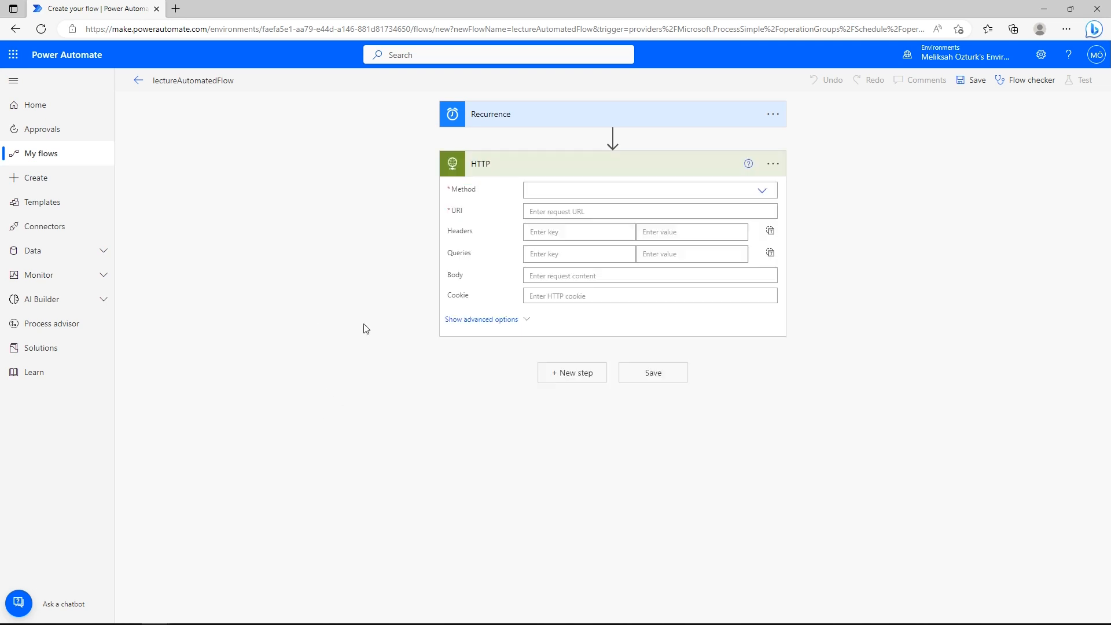
left_click(762, 191)
left_click(597, 207)
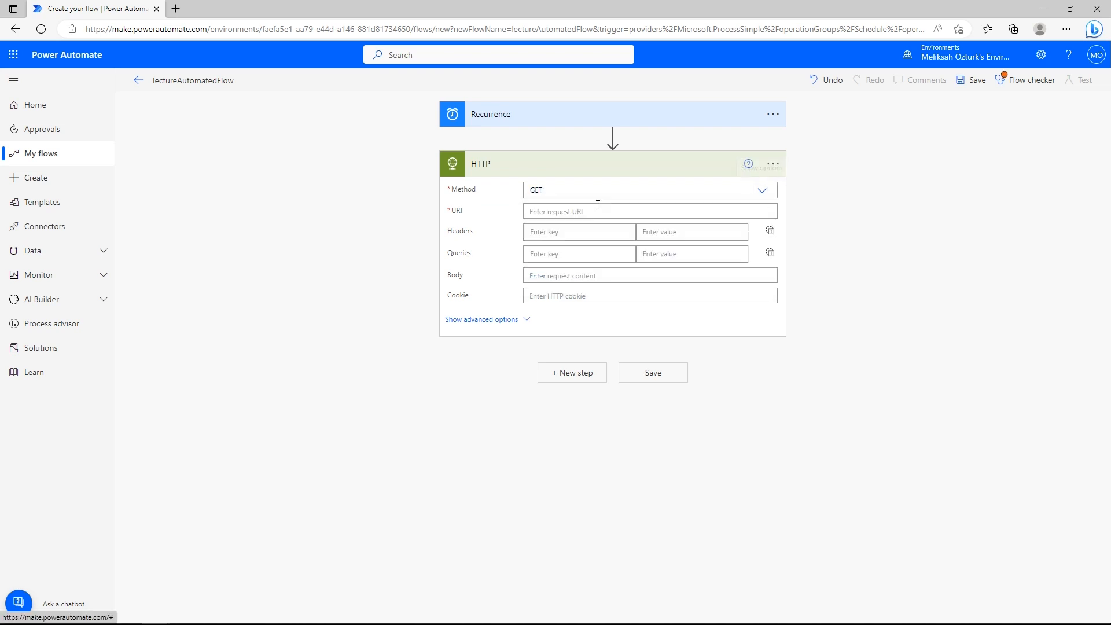
left_click(594, 211)
type("ht")
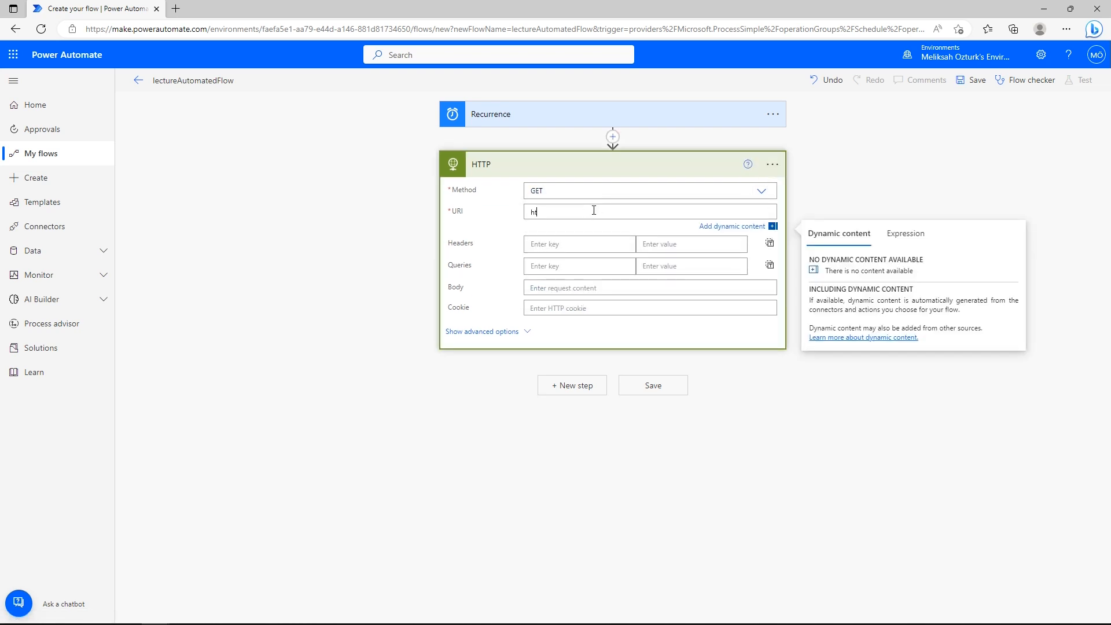
type("tps://ww.tcmb.gov.tr/kurlar/today.xml")
- Copy the HTTP action's URI and open it in a new browser tab to check the address
left_click_drag(672, 214, 506, 214)
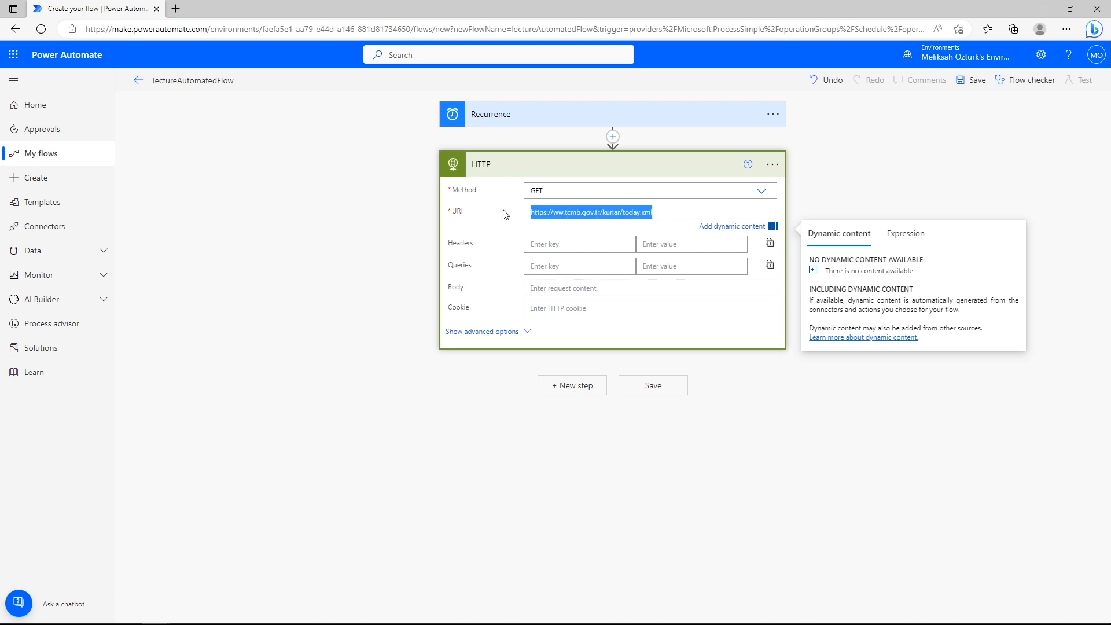
key("ctrl+c")
left_click(176, 8)
key("ctrl+v")
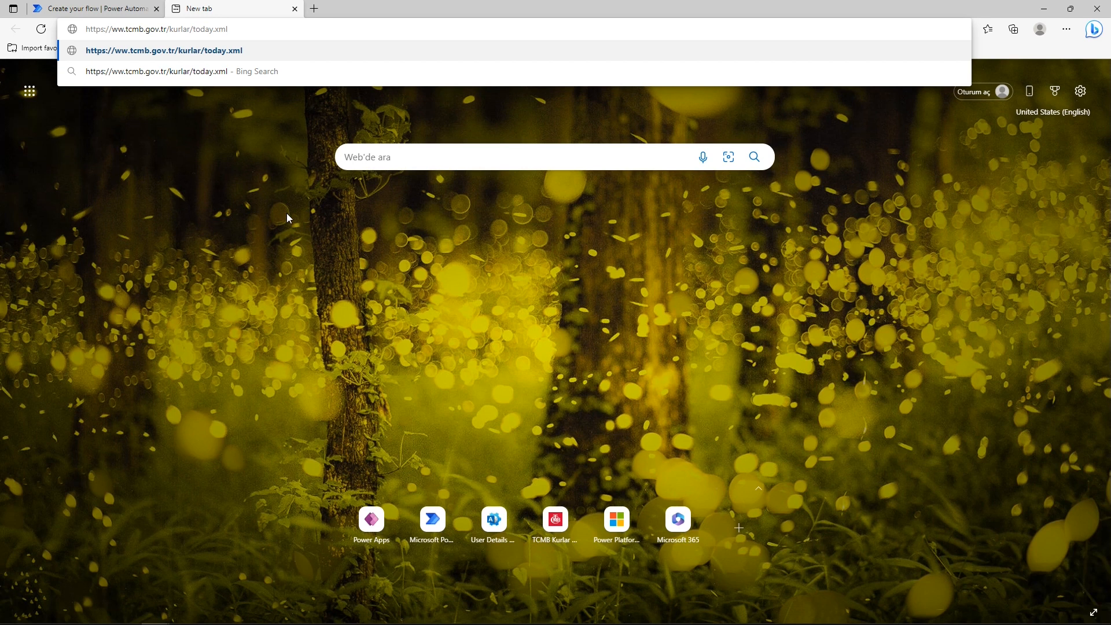
key("Return")
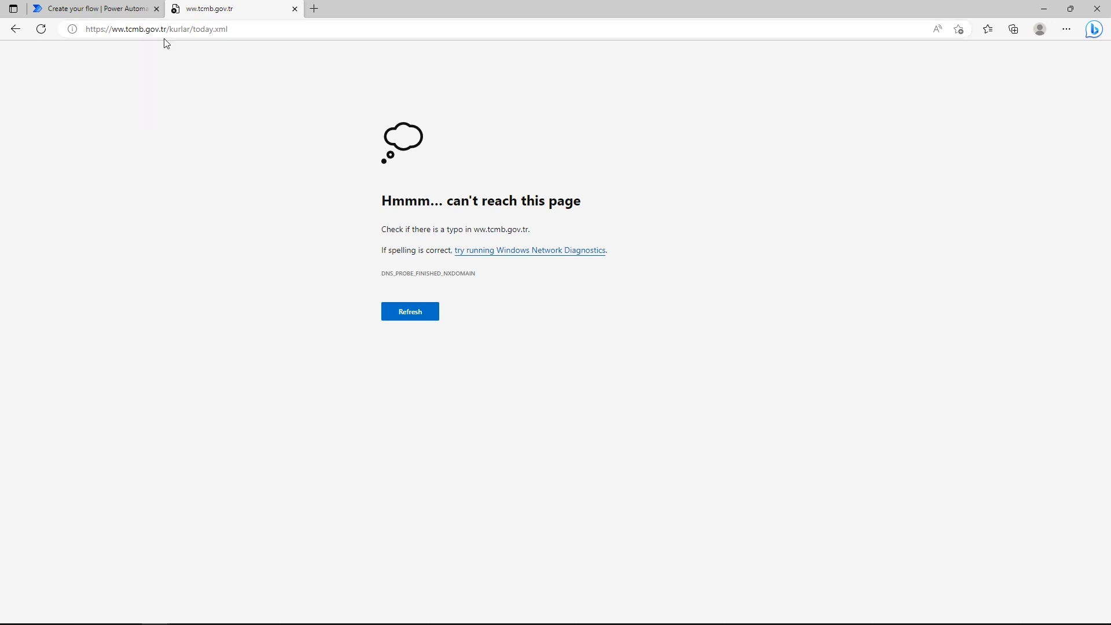
left_click(225, 30)
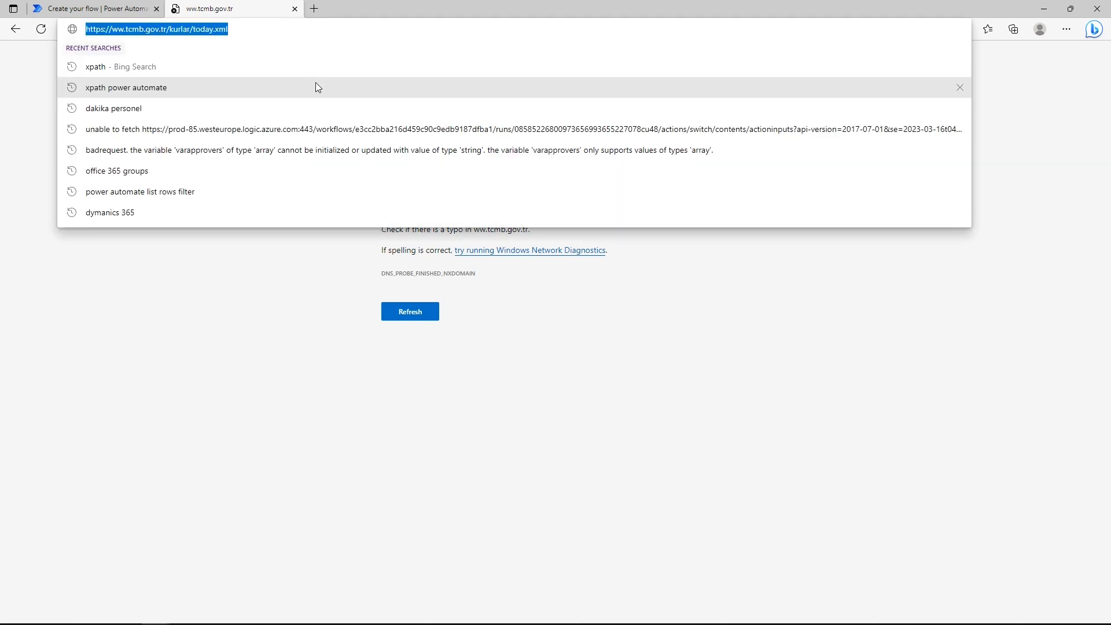
key("Return")
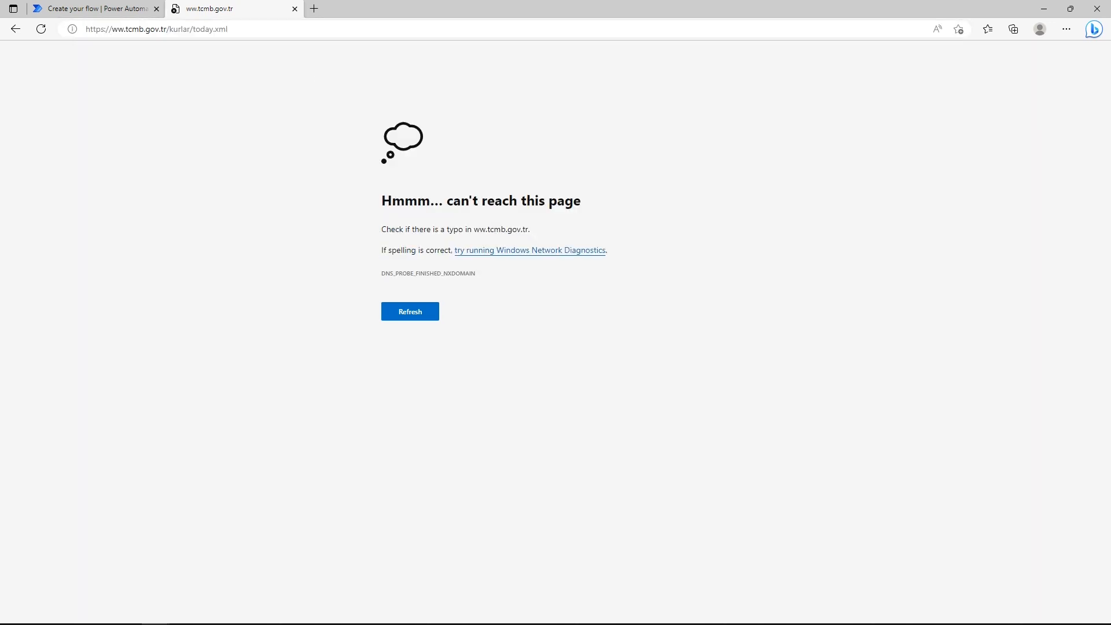
left_click(124, 30)
type("w")
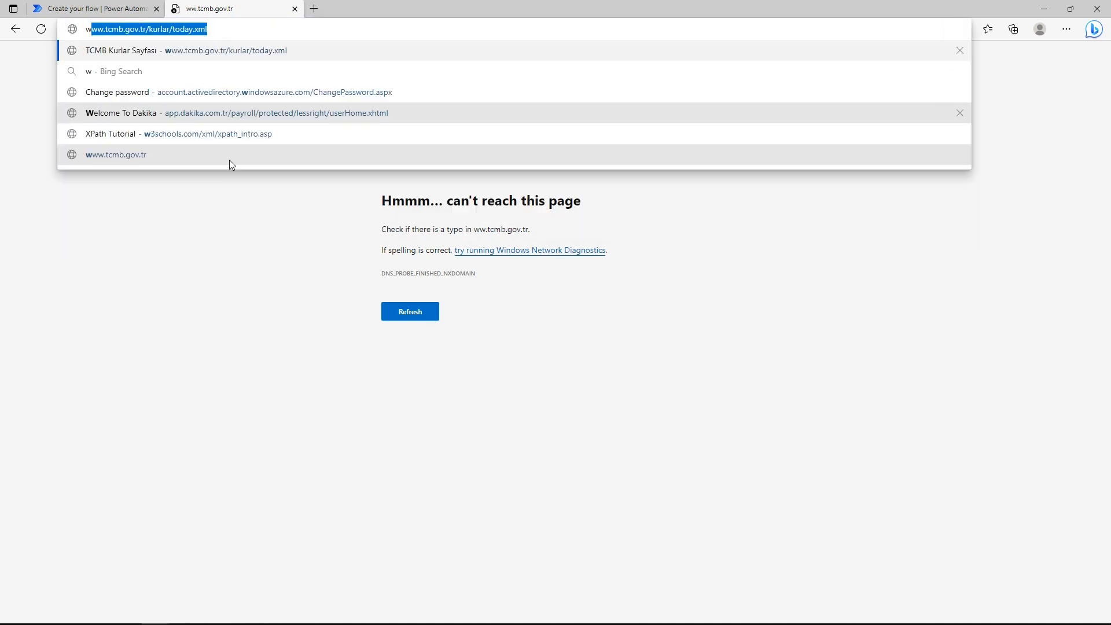
key("Escape")
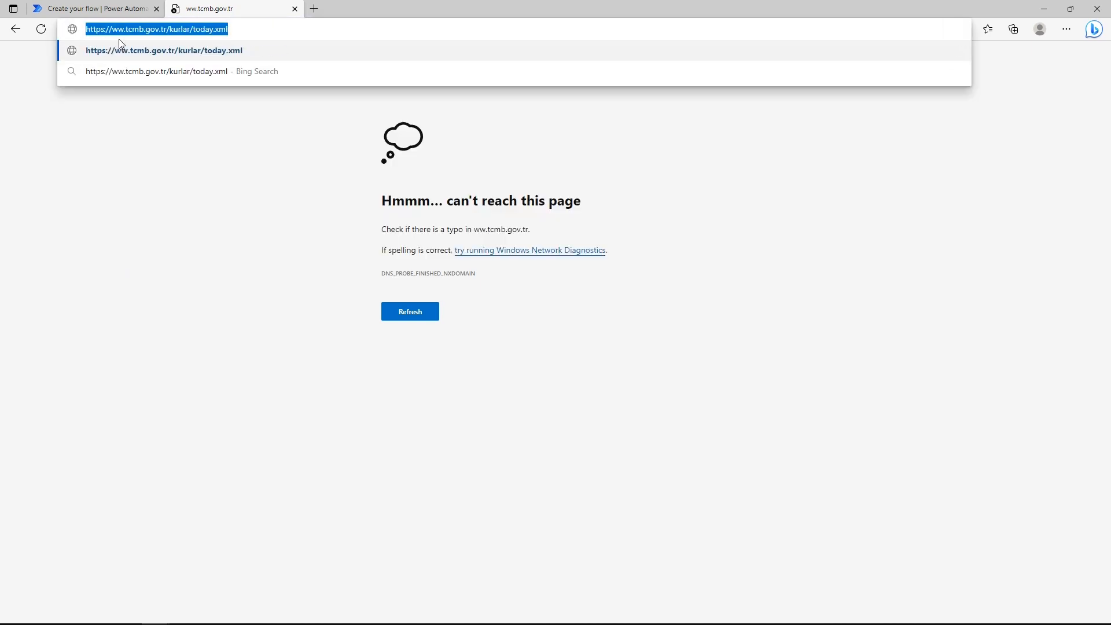
left_click(119, 34)
type("w")
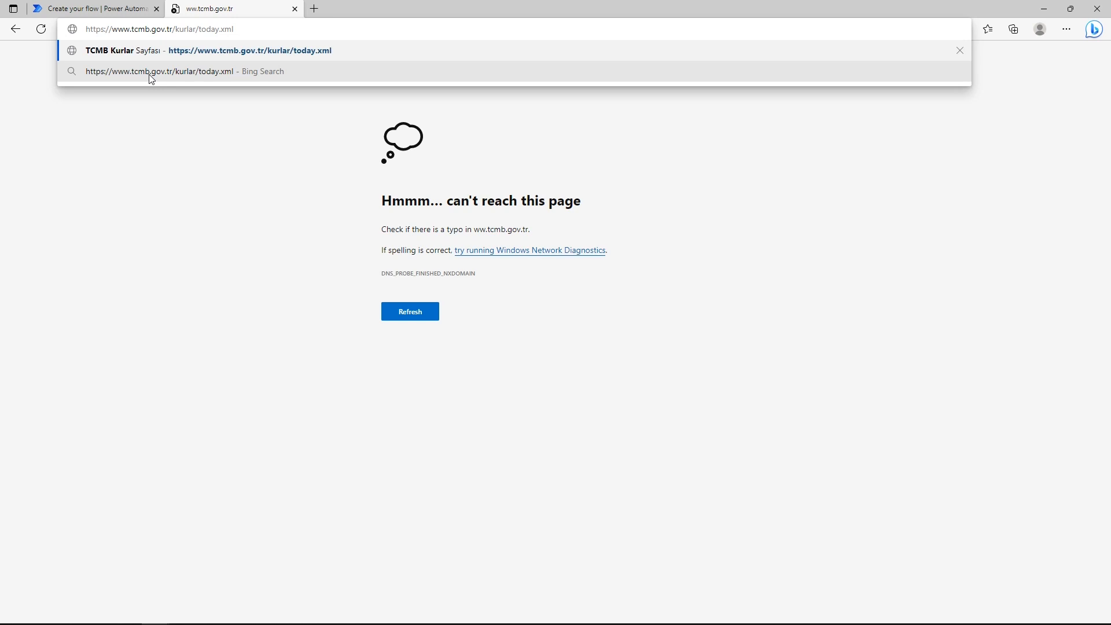
left_click(295, 8)
left_click(670, 208)
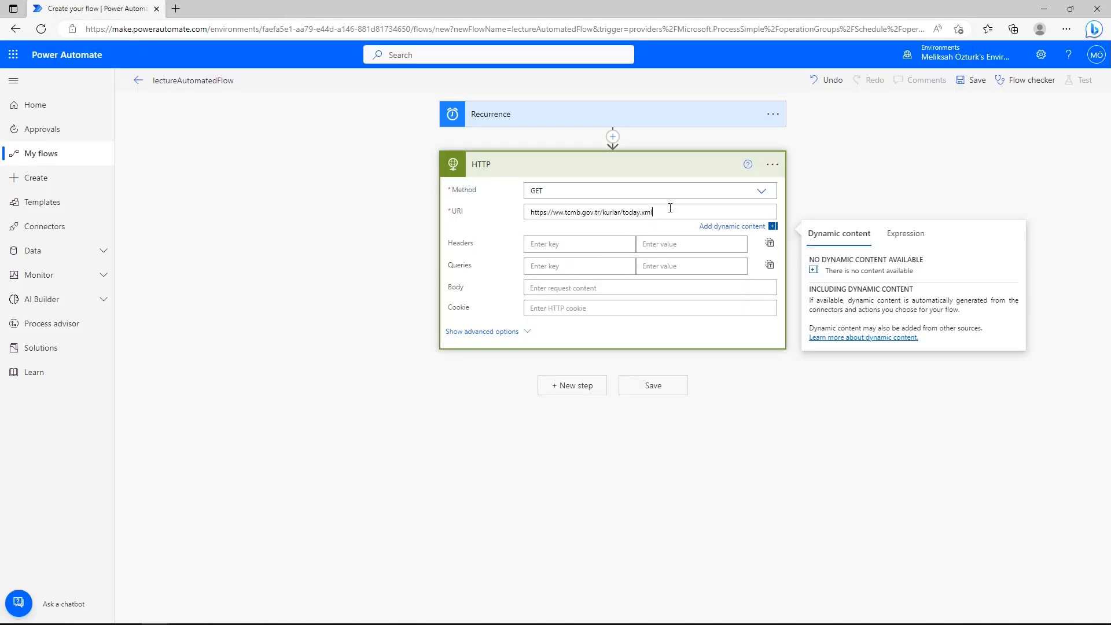
left_click(564, 213)
type("w")
- Open the corrected URI in a new browser tab, check the date of the exchange rates, and return to the flow
key("ctrl+a")
key("ctrl+c")
left_click(176, 8)
key("ctrl+v")
key("Return")
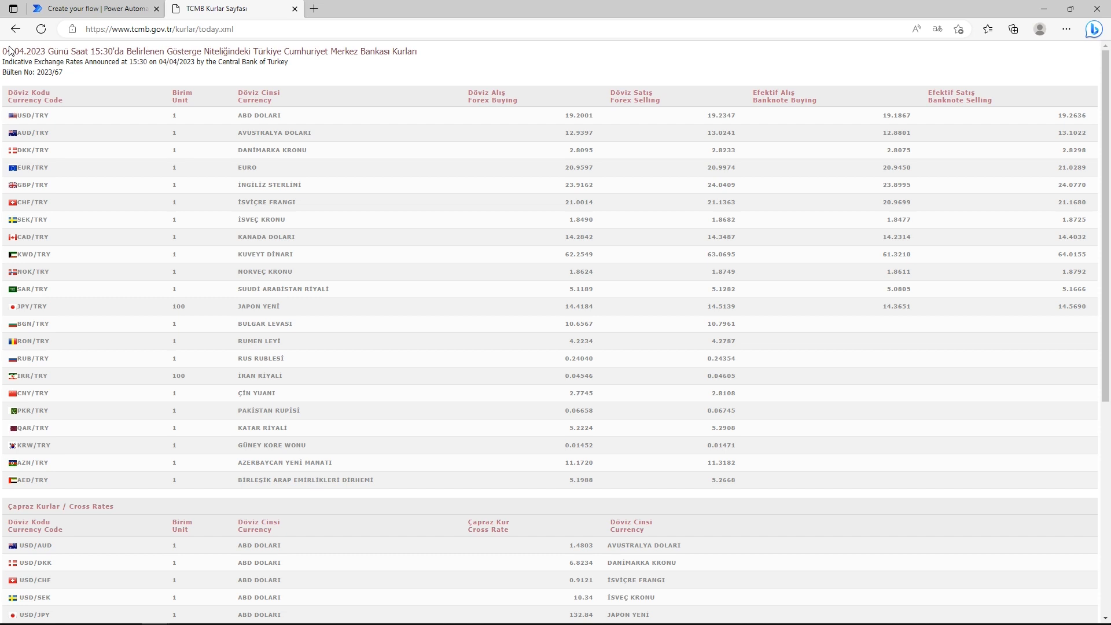
left_click_drag(7, 51, 32, 51)
left_click(96, 178)
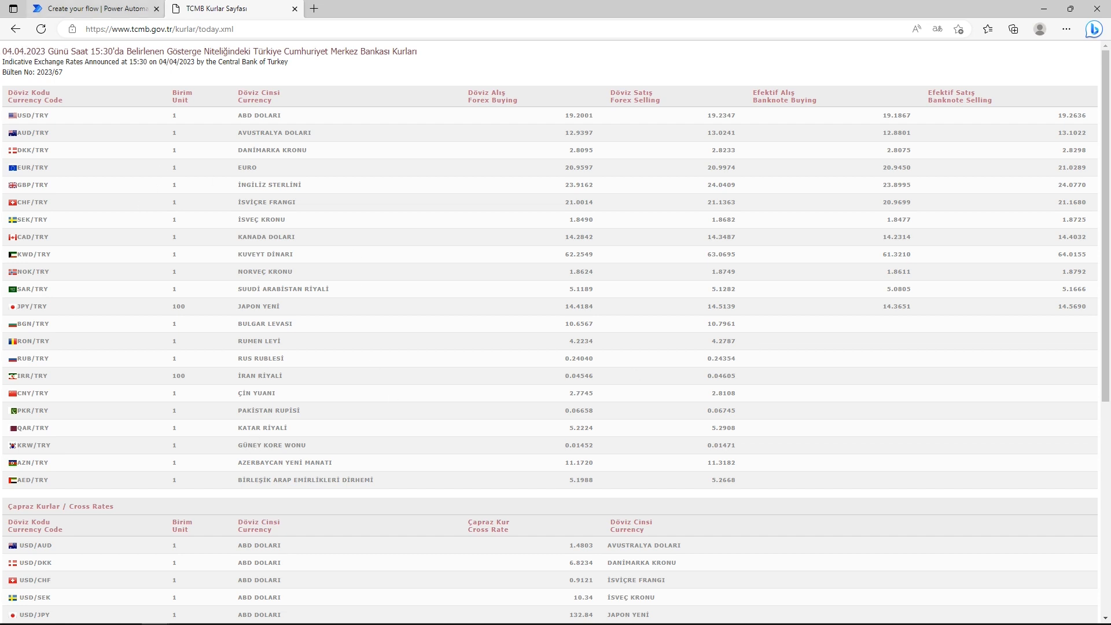
left_click(93, 8)
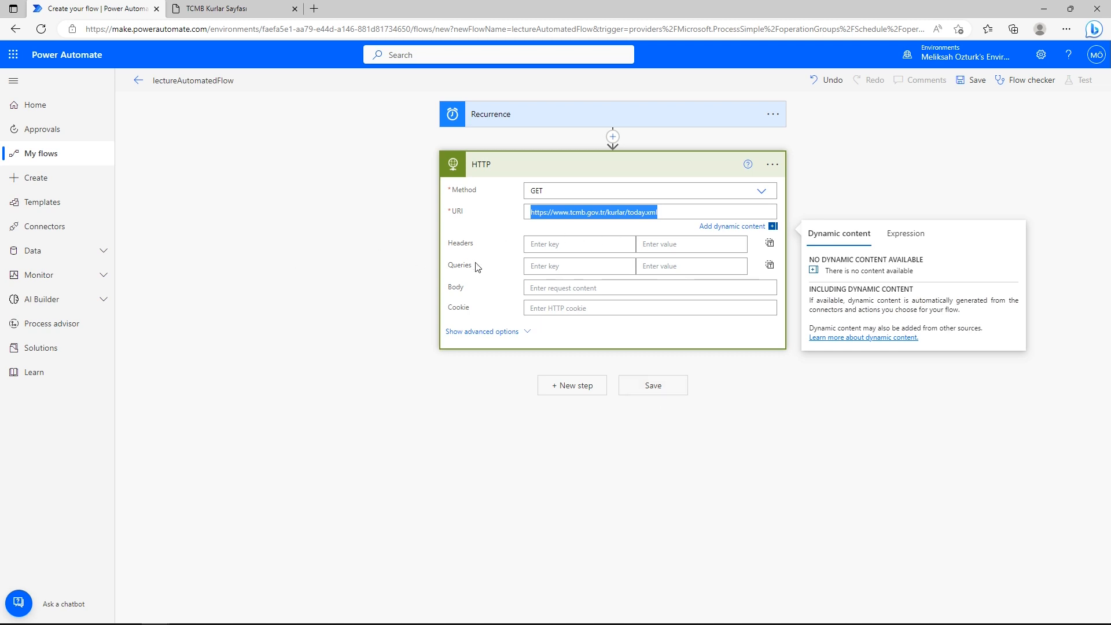
- Search the operations for "compose" and add the Data Operation Compose action after the HTTP action
left_click(578, 387)
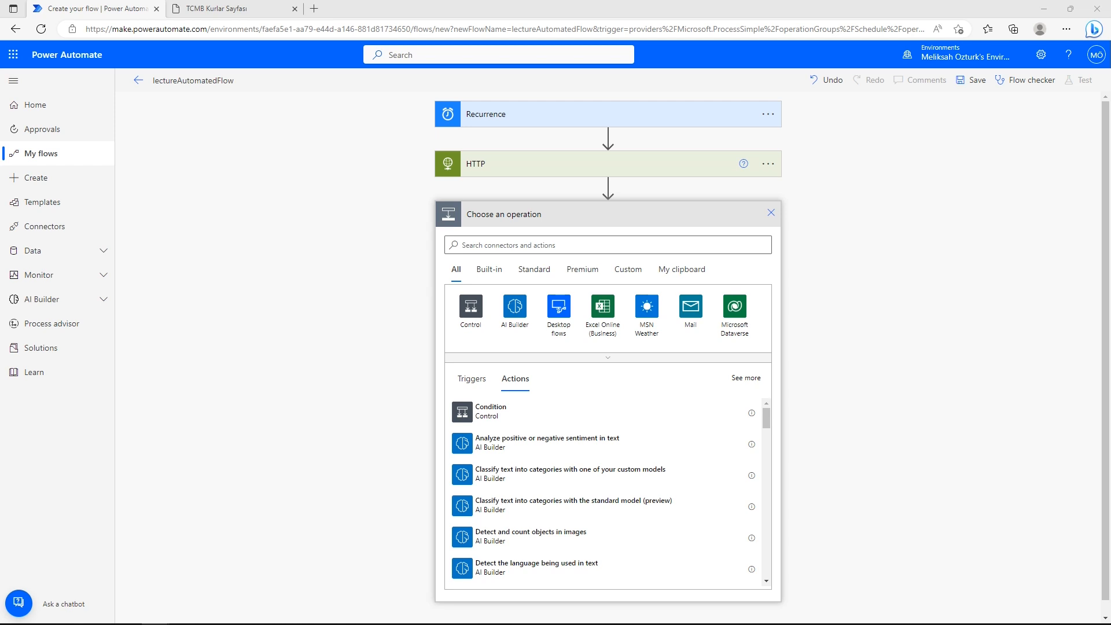
left_click(609, 242)
type("compose")
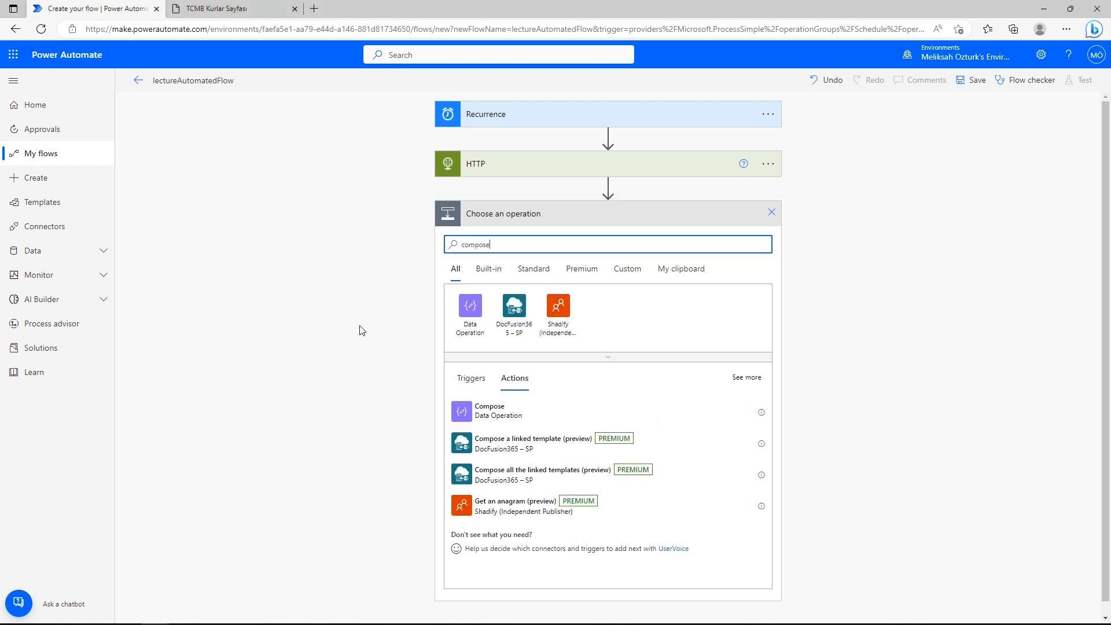
left_click(525, 414)
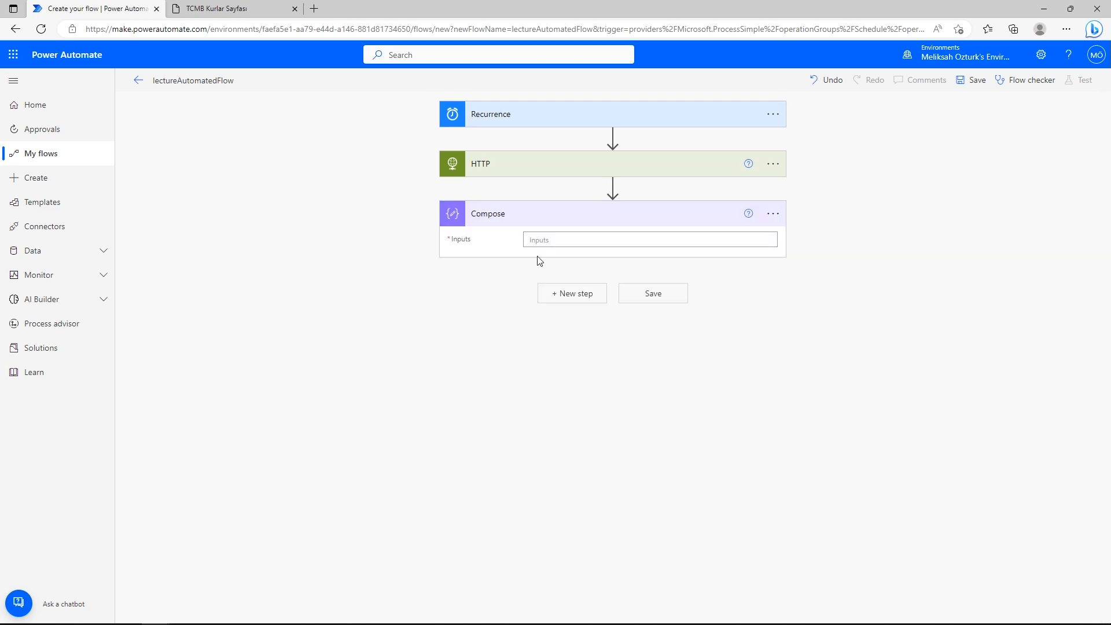
- Start an expression for the Compose inputs that wraps the HTTP body: xpath(xml(body('HTTP')))
left_click(556, 240)
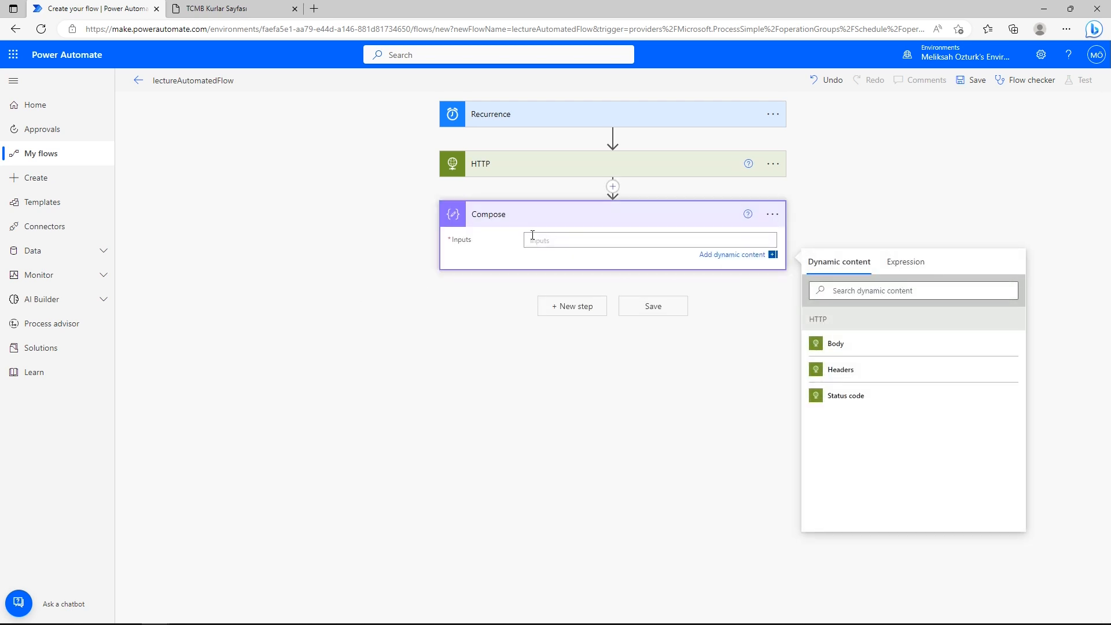
left_click(915, 269)
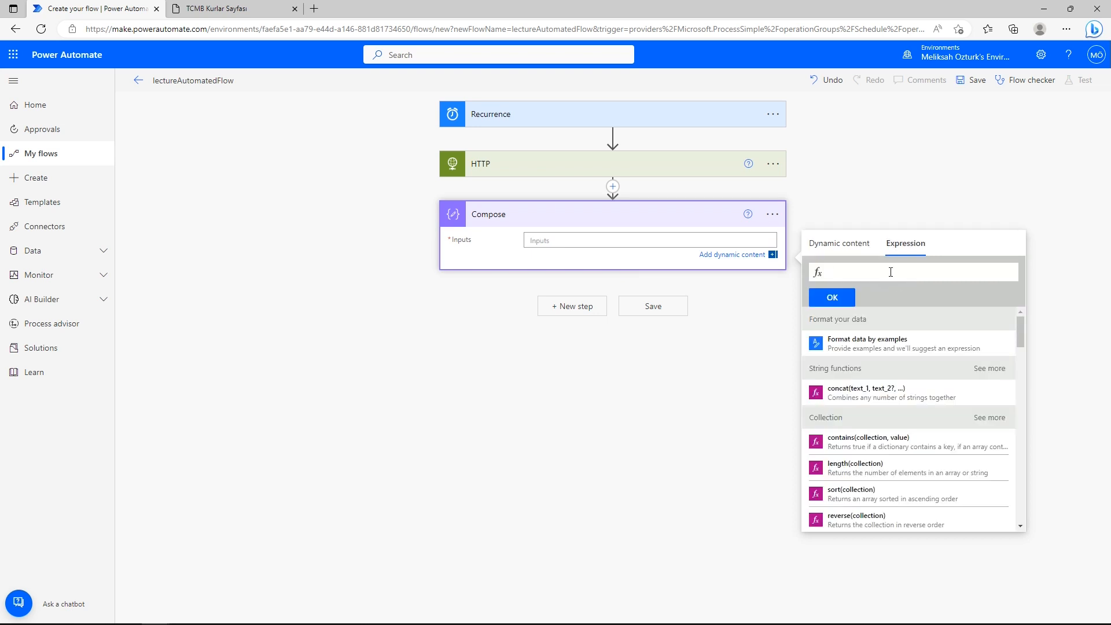
type("xpath(")
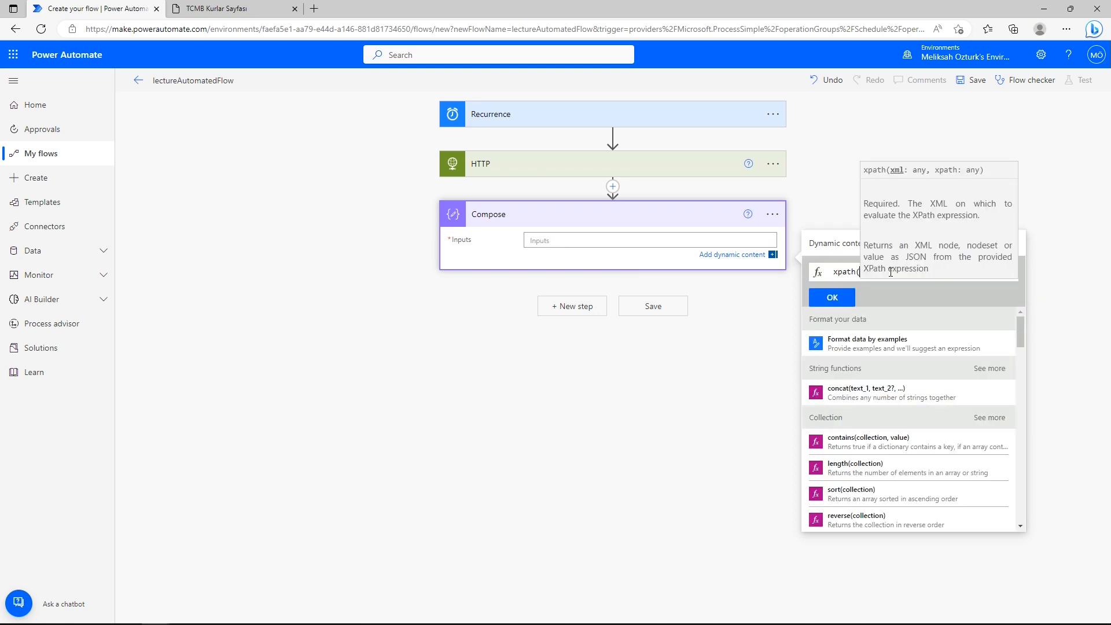
type("xml")
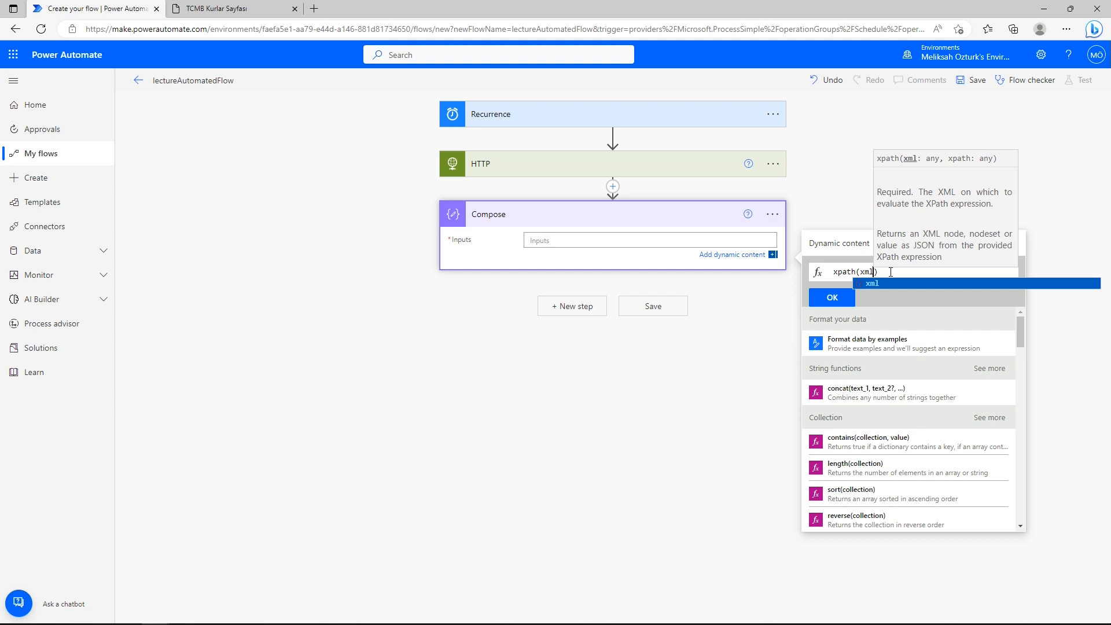
type("(")
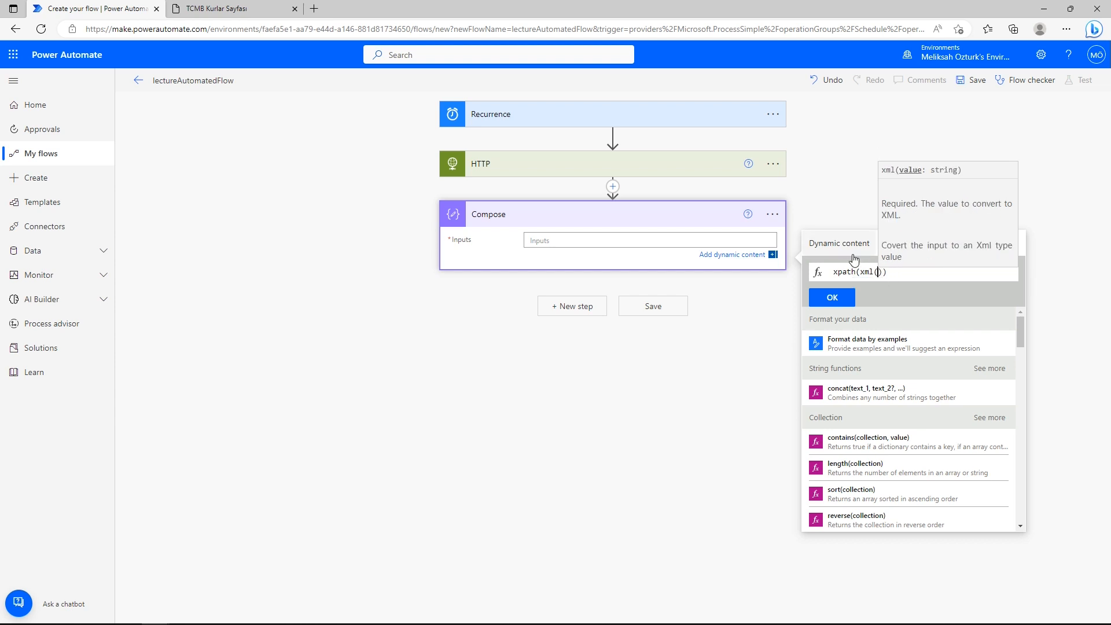
left_click(839, 243)
left_click(837, 394)
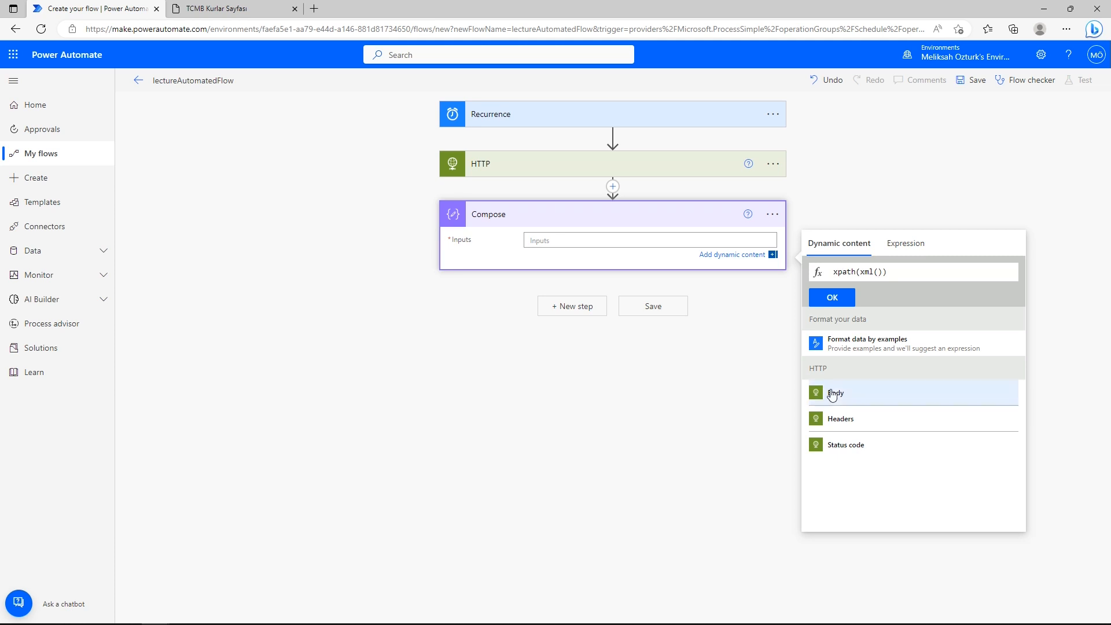
- Add '//Tarih_Date/Currency' as the second argument of the xpath expression
left_click(936, 273)
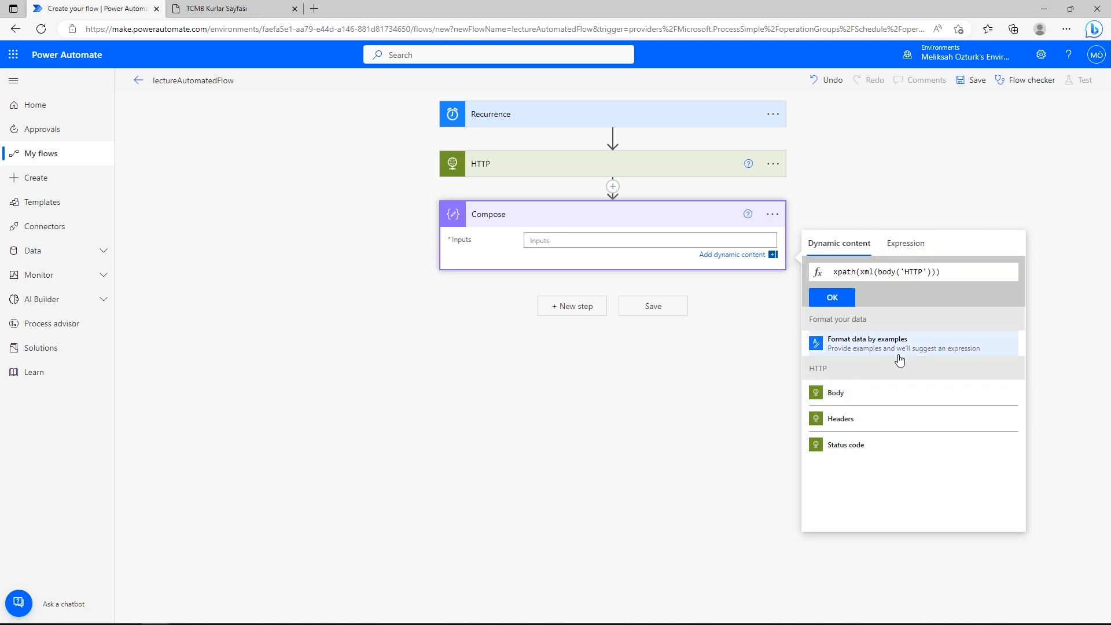
key("alt+Tab")
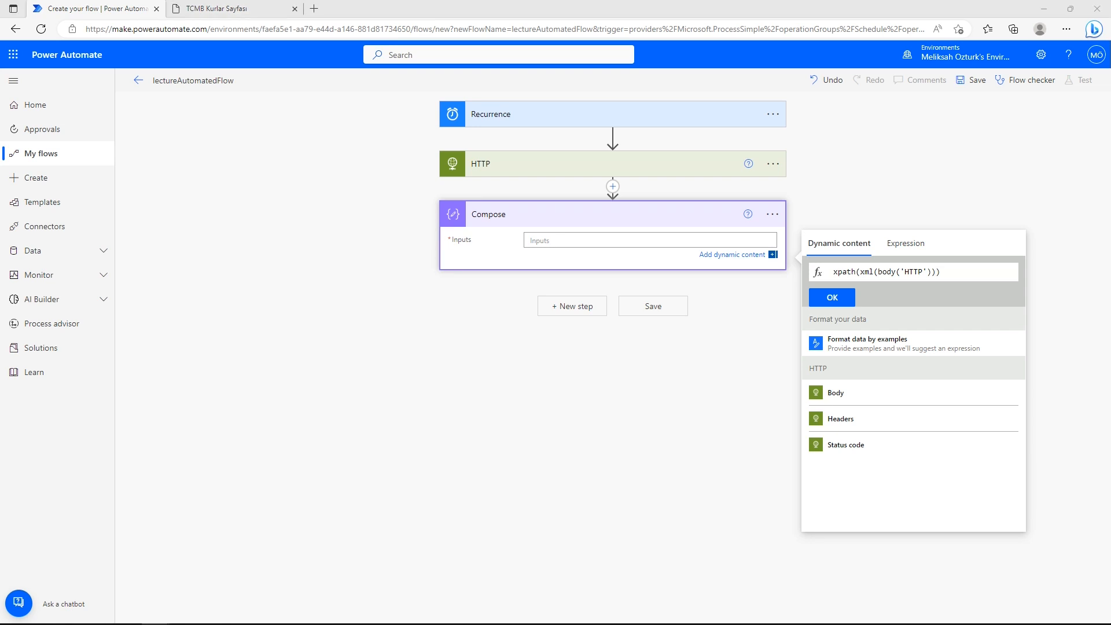
left_click(938, 273)
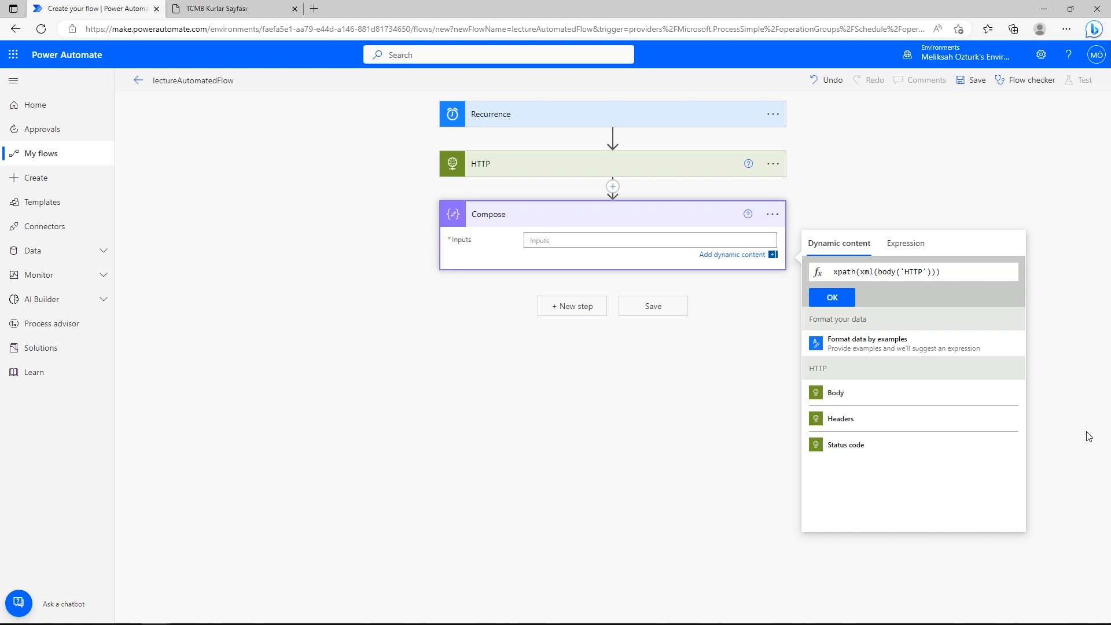
type(",")
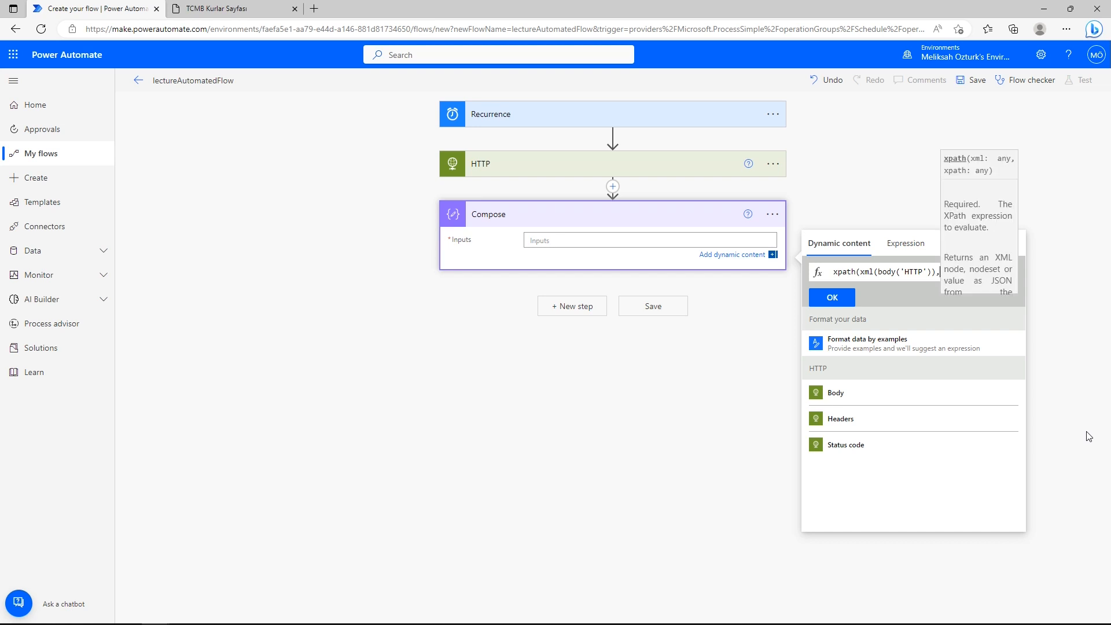
type("''//Tarih_dat")
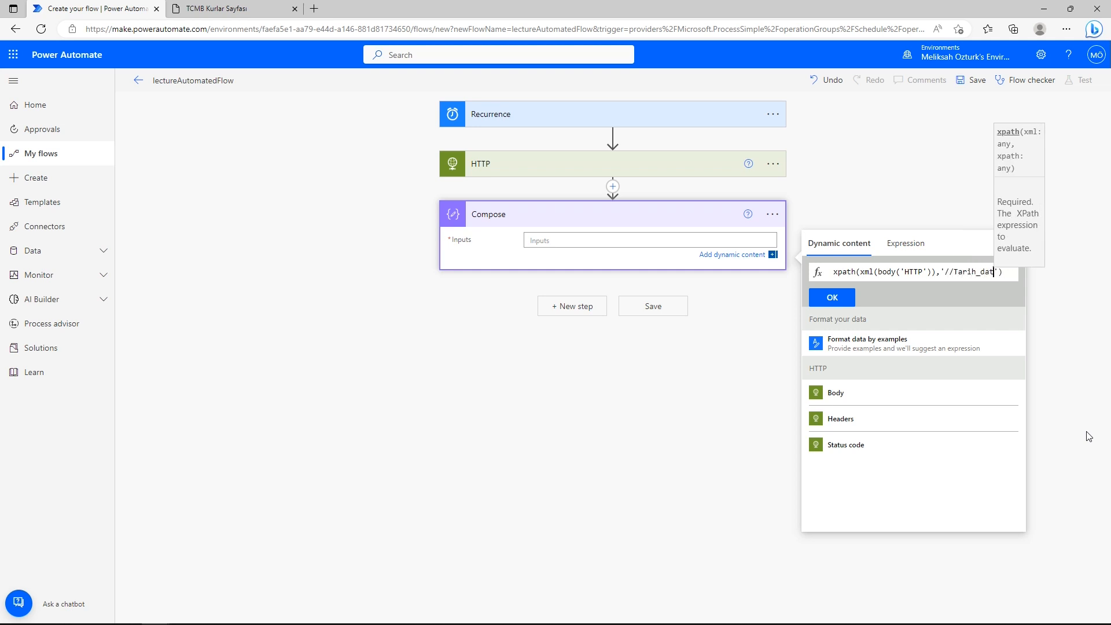
type("e")
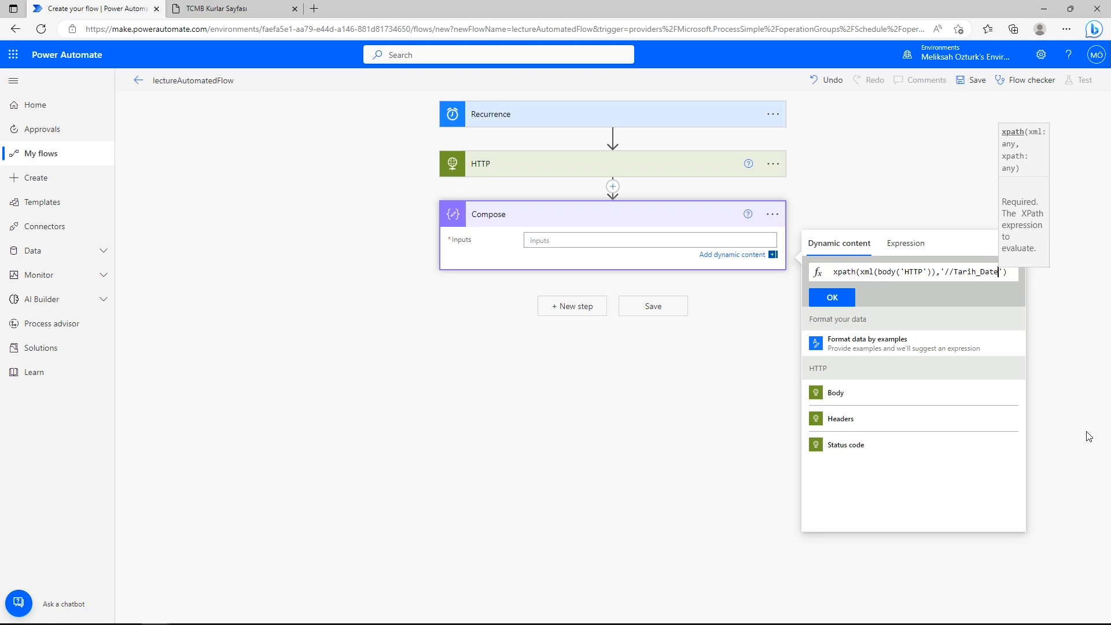
type("/Currency")
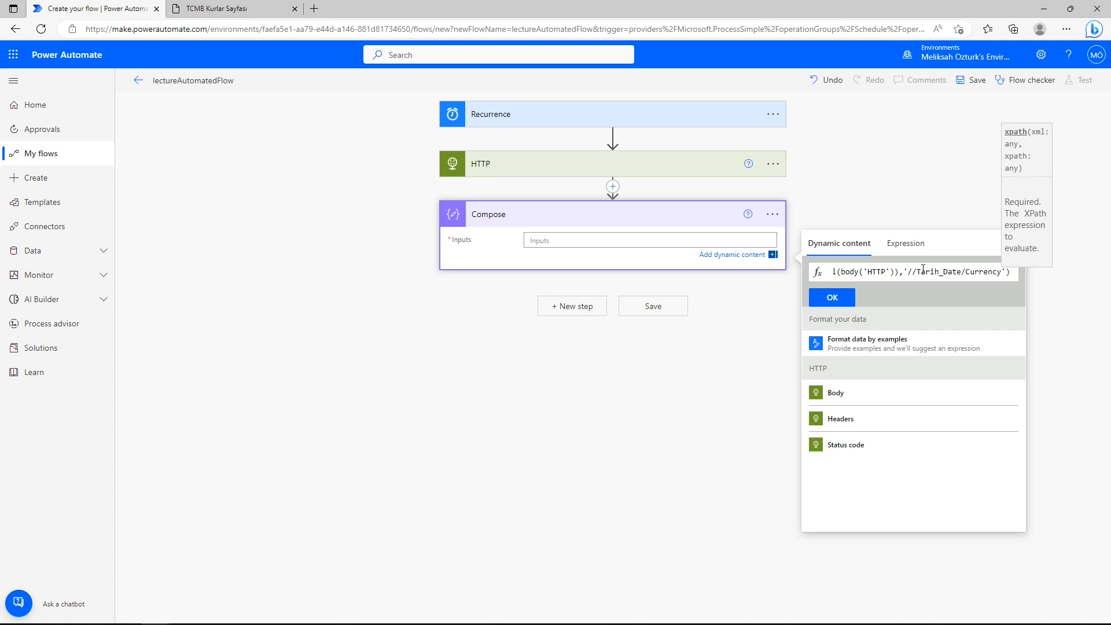
- Review the full xpath expression, insert it into the Compose inputs, and save the flow
left_click_drag(924, 271, 832, 272)
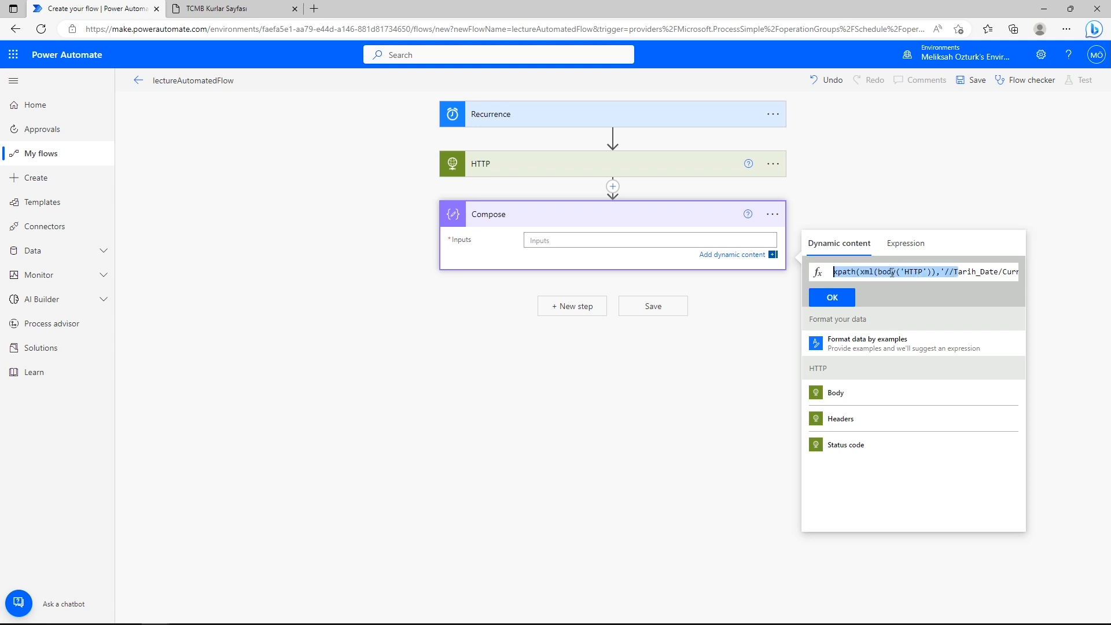
left_click(950, 271)
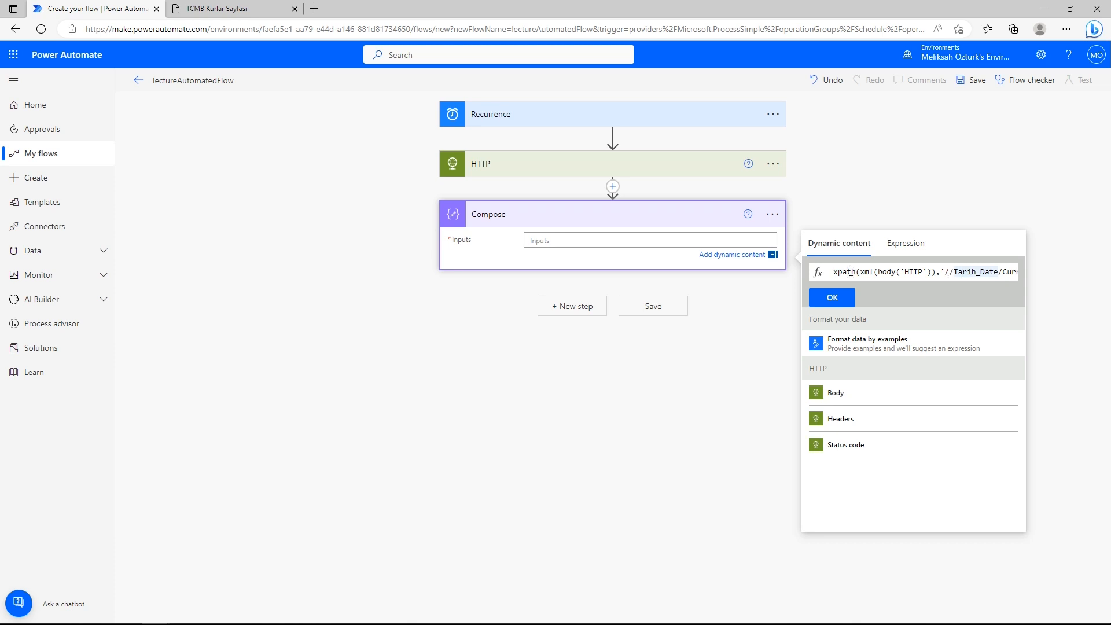
left_click_drag(835, 271, 1001, 273)
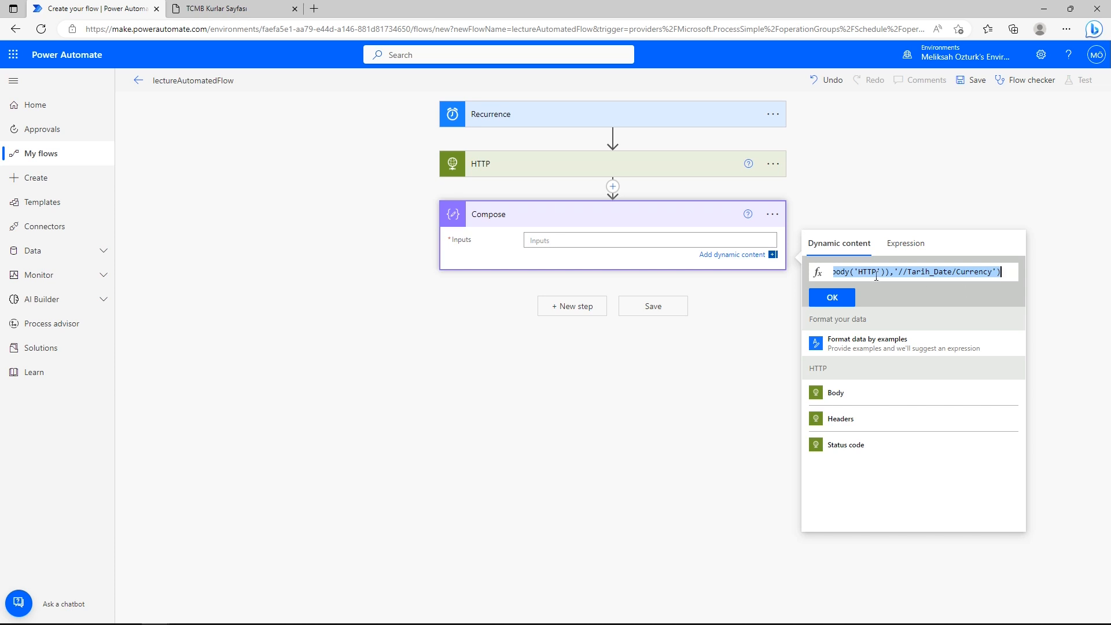
left_click(845, 294)
left_click(673, 400)
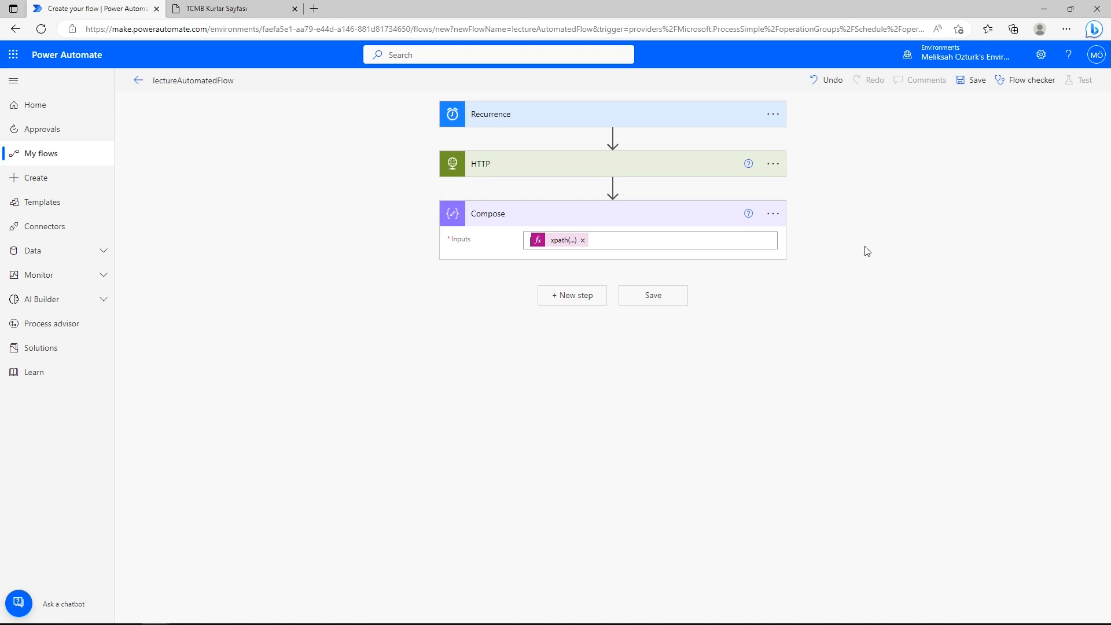
left_click(975, 80)
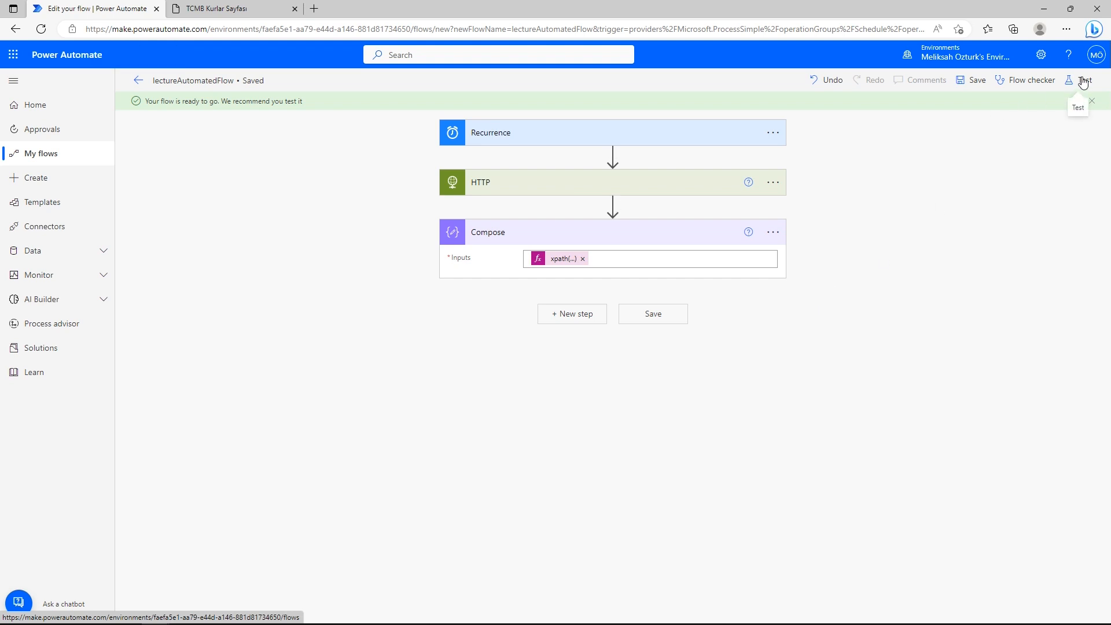
- Test the flow manually and display the details of its run
left_click(1084, 81)
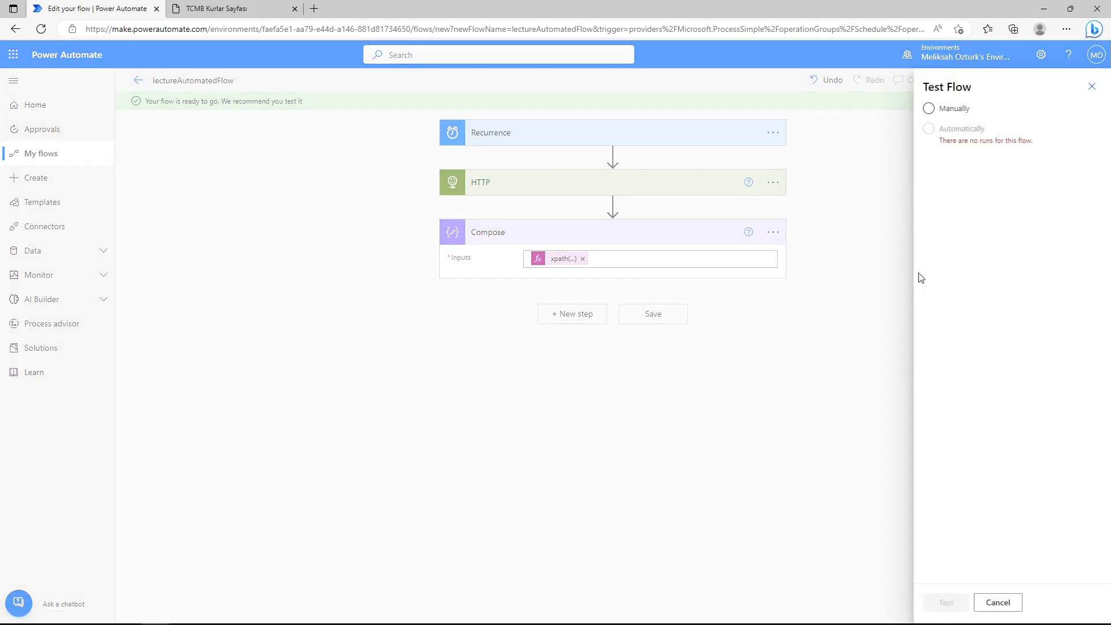
left_click(929, 108)
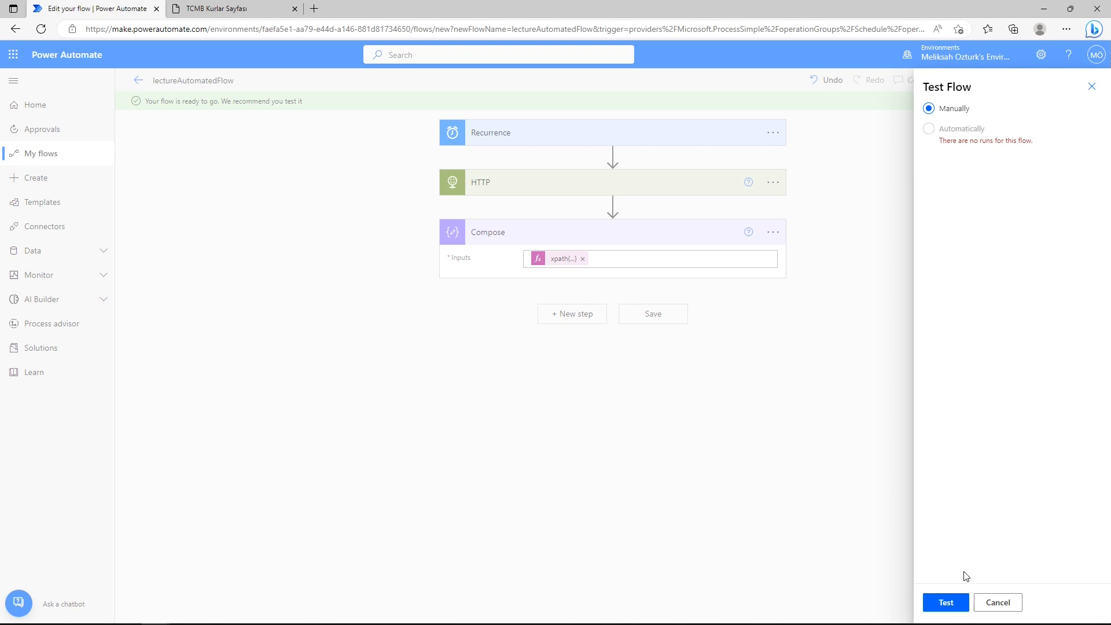
left_click(956, 605)
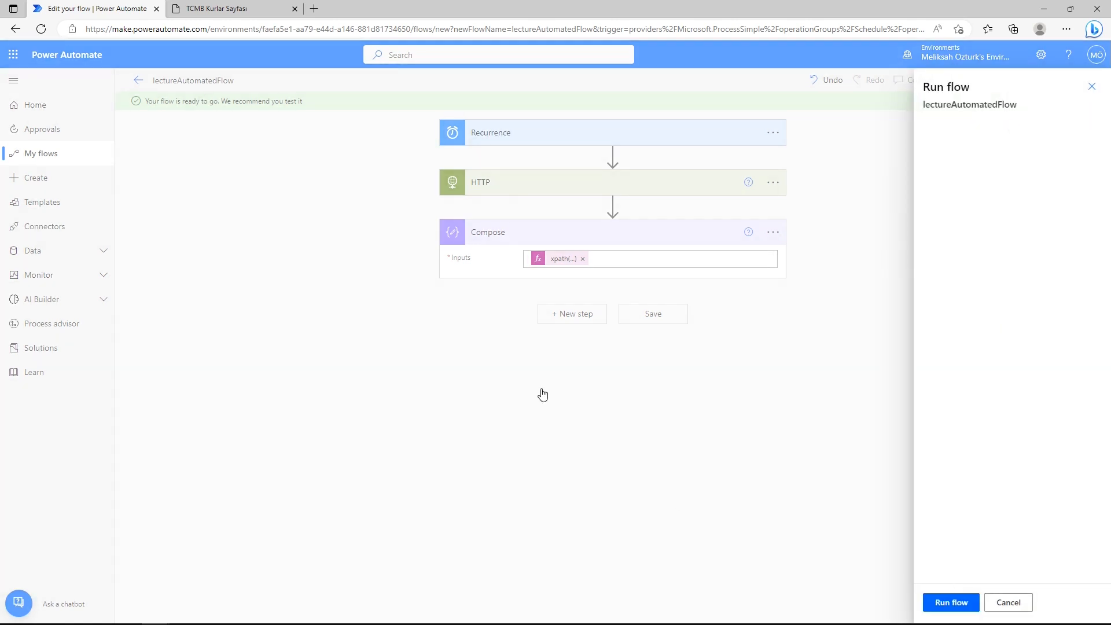
left_click(959, 605)
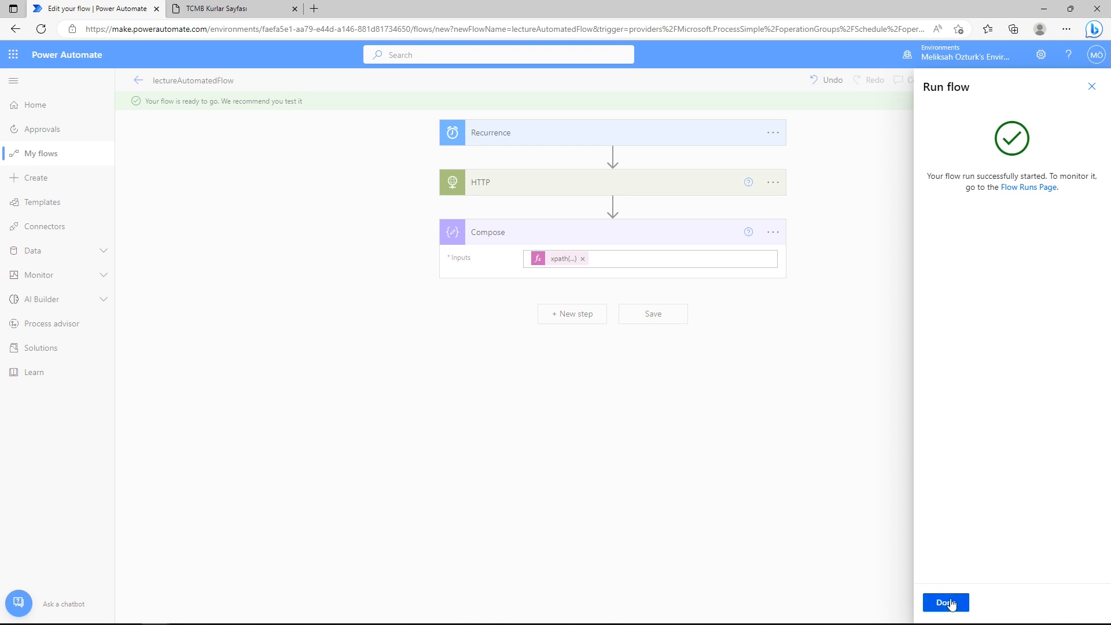
left_click(951, 602)
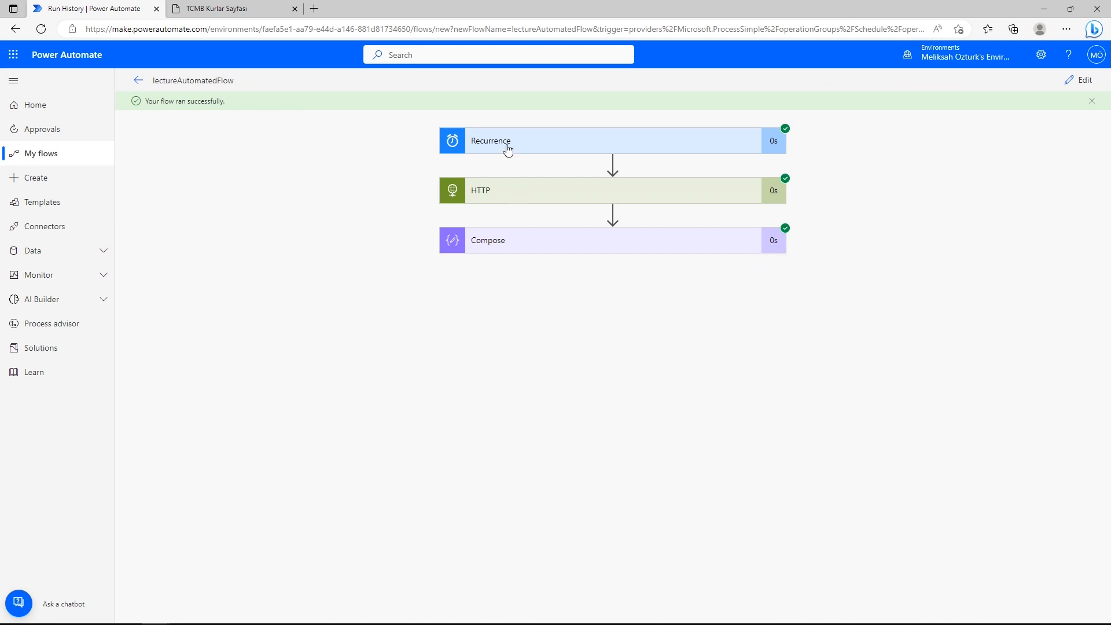
- Examine the HTTP action's run results, including the URI, status code and the currency entries in the XML body
left_click(501, 199)
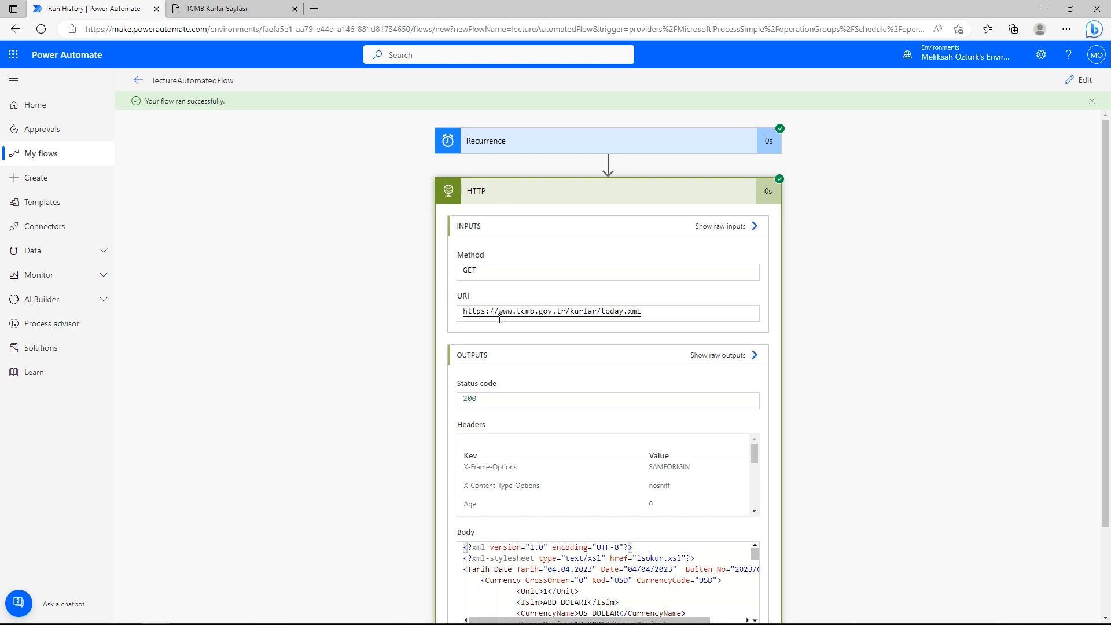
scroll(360, 335, "down", 1)
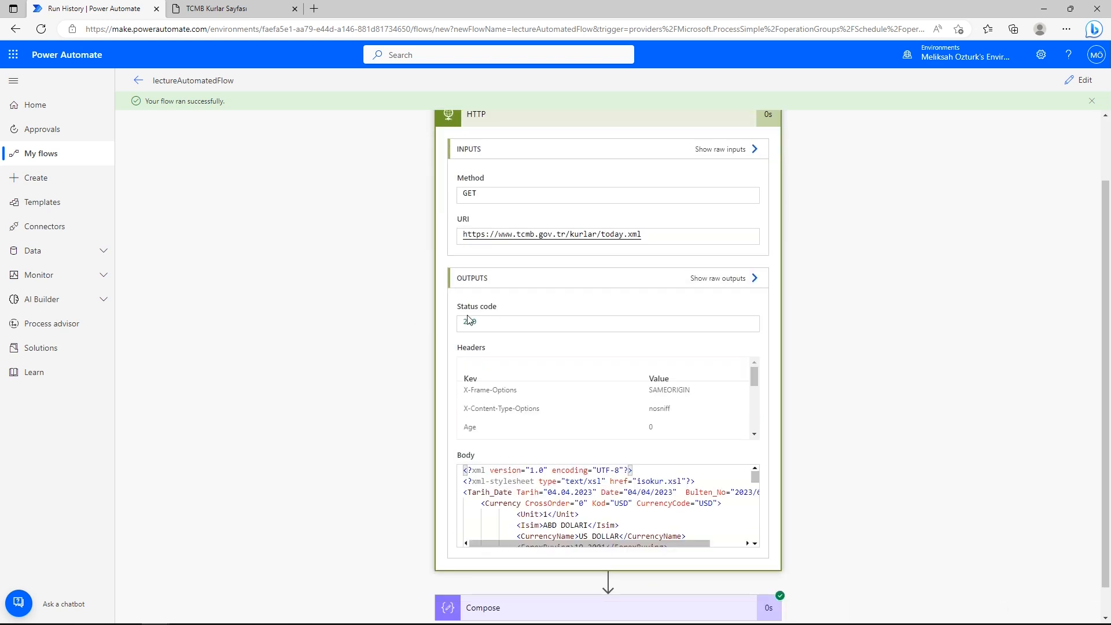
scroll(364, 344, "down", 1)
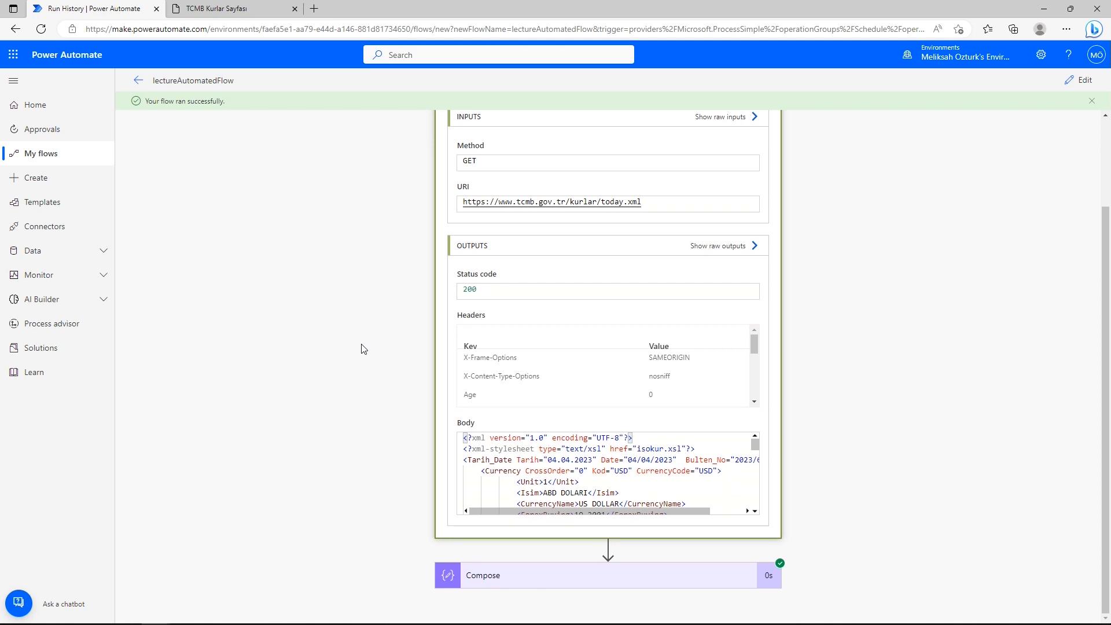
scroll(511, 455, "down", 1)
scroll(517, 458, "up", 1)
scroll(504, 475, "down", 5)
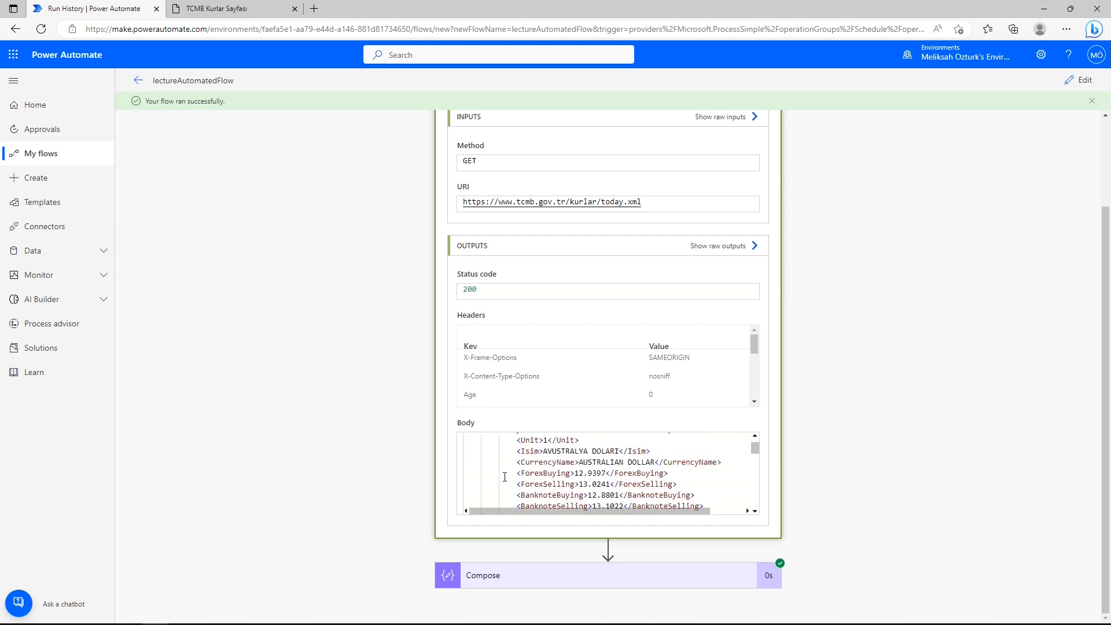
scroll(505, 478, "up", 5)
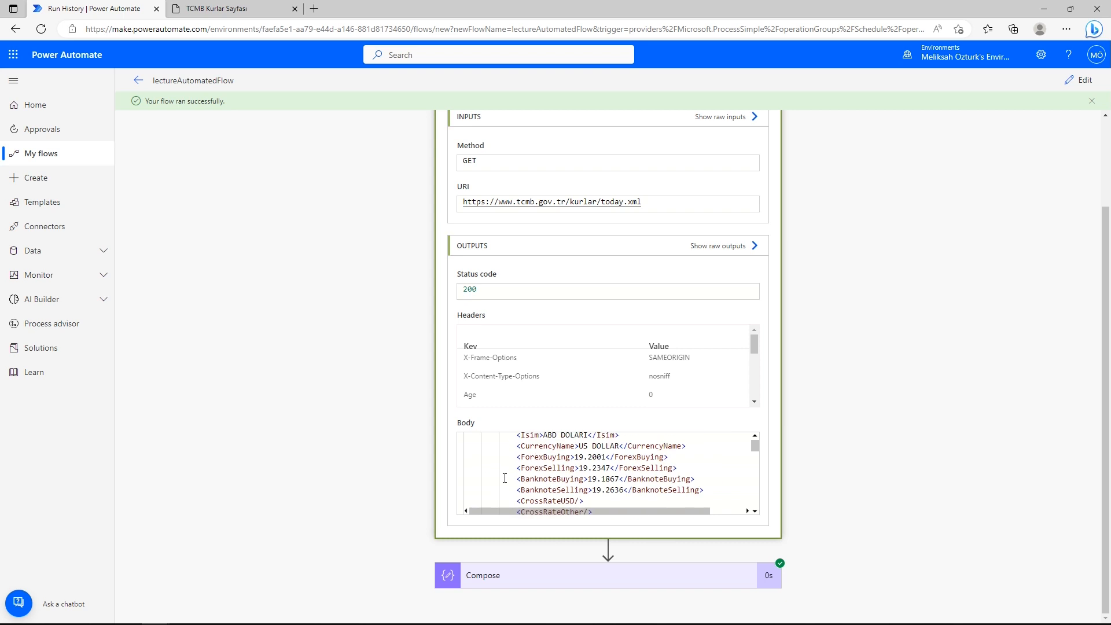
scroll(535, 469, "down", 1)
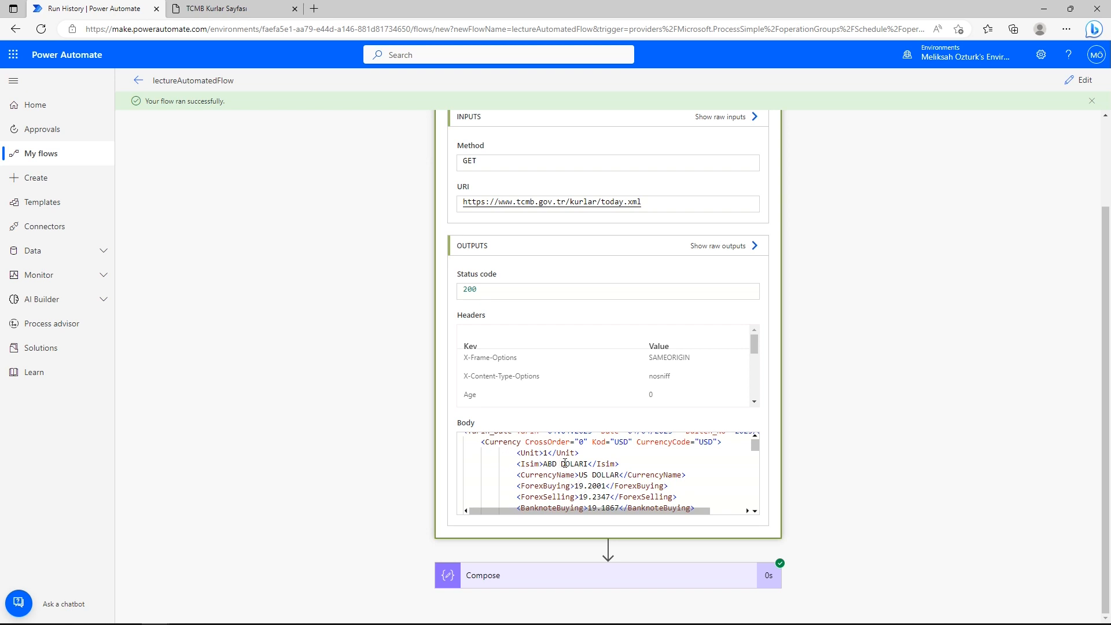
scroll(553, 474, "down", 3)
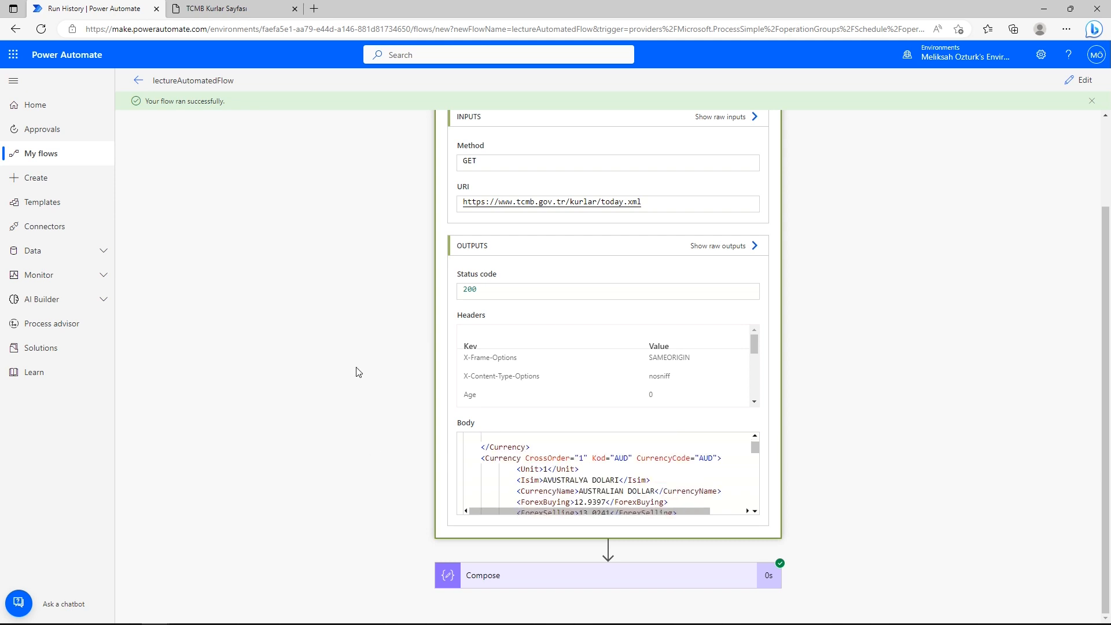
scroll(349, 385, "up", 2)
left_click(559, 200)
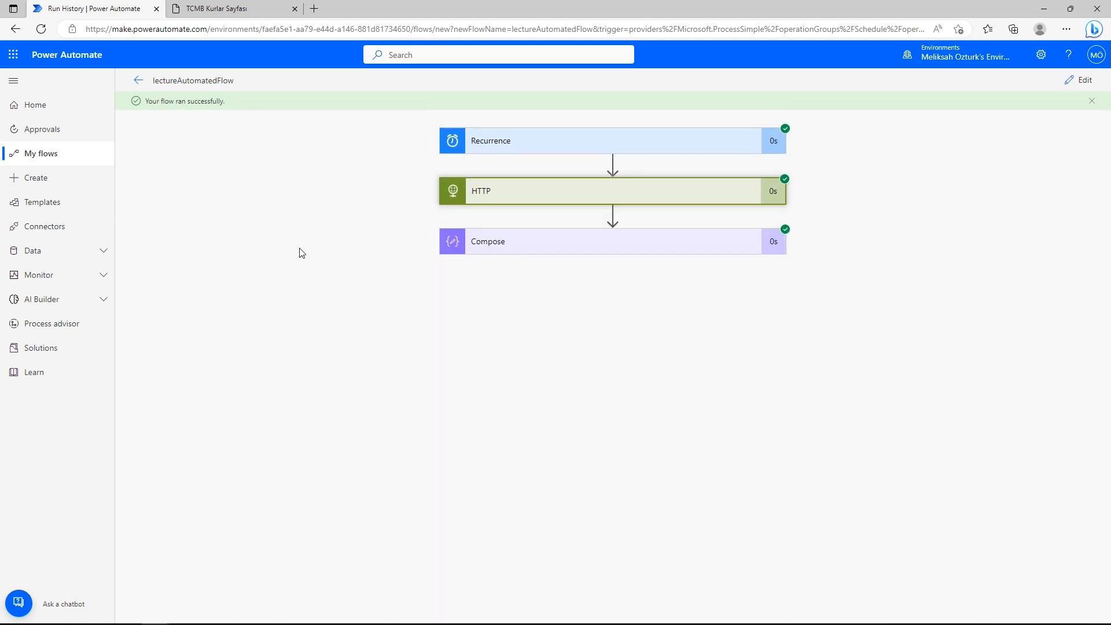
- Inspect the Compose action's inputs and outputs in the run results, focusing on the first item's $content value
left_click(557, 250)
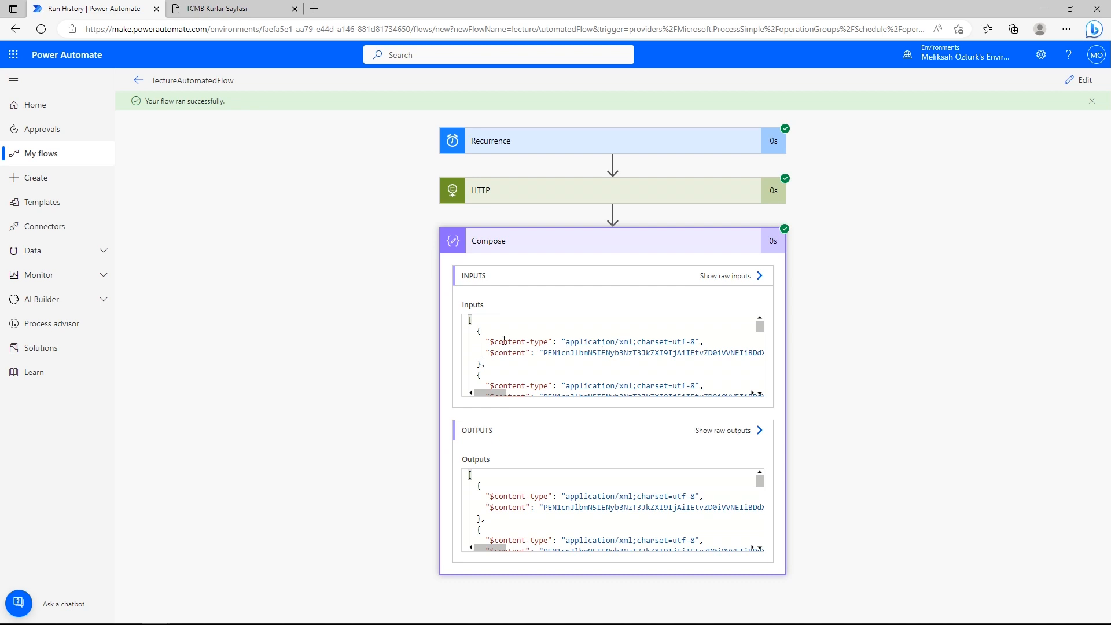
left_click_drag(542, 353, 718, 352)
left_click(334, 343)
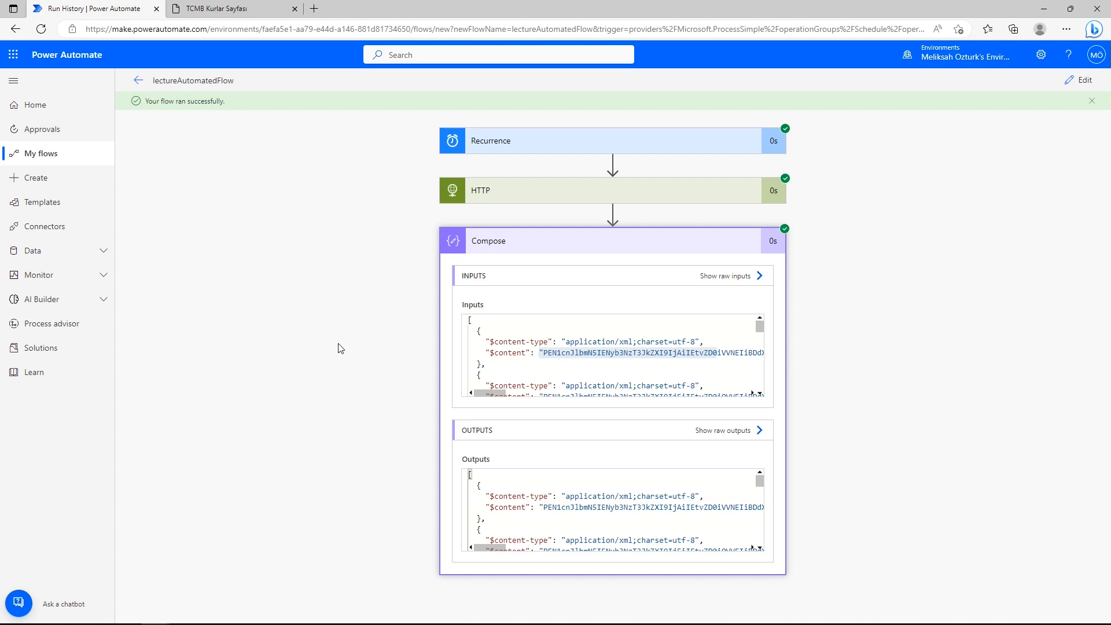
- Return to editing the flow and add an Apply to each control after Compose that loops over the Compose Outputs
left_click(1078, 80)
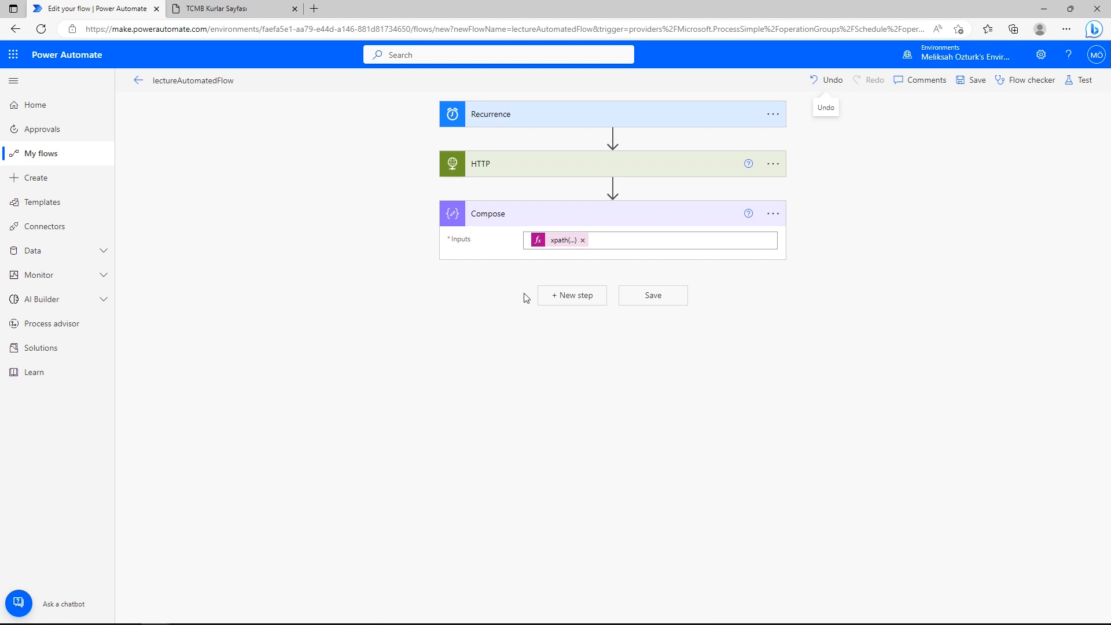
left_click(573, 296)
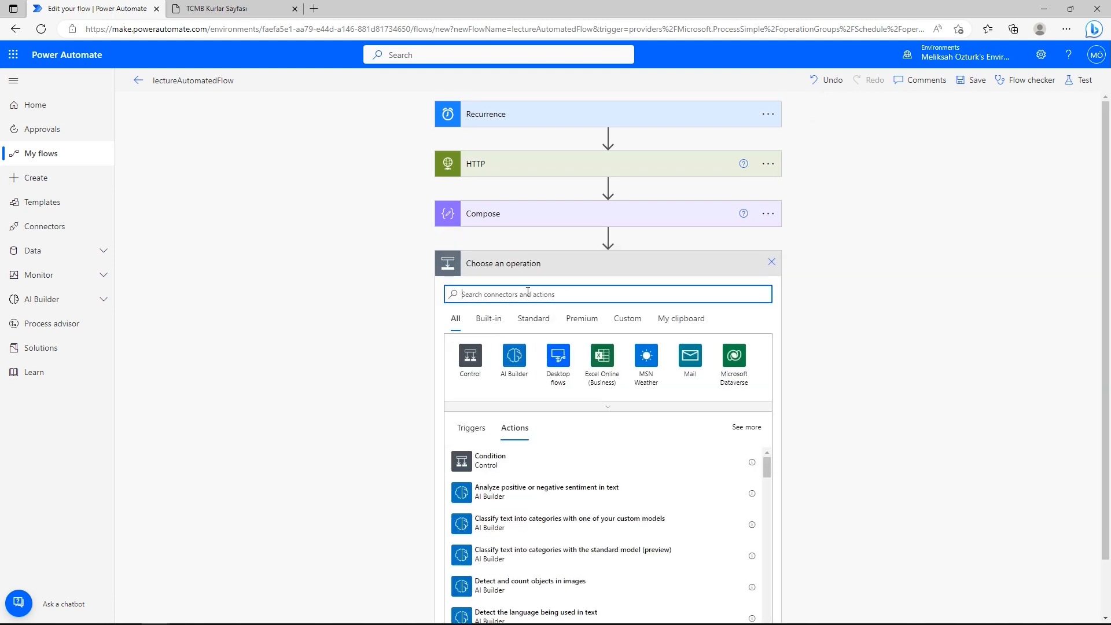
type("apply to e")
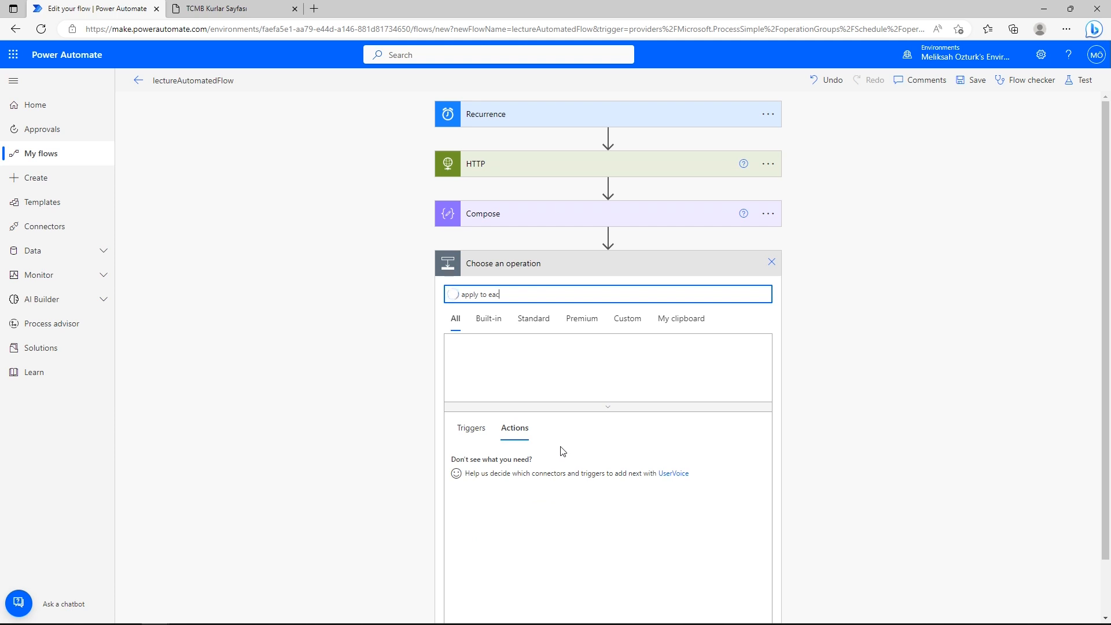
type("ach")
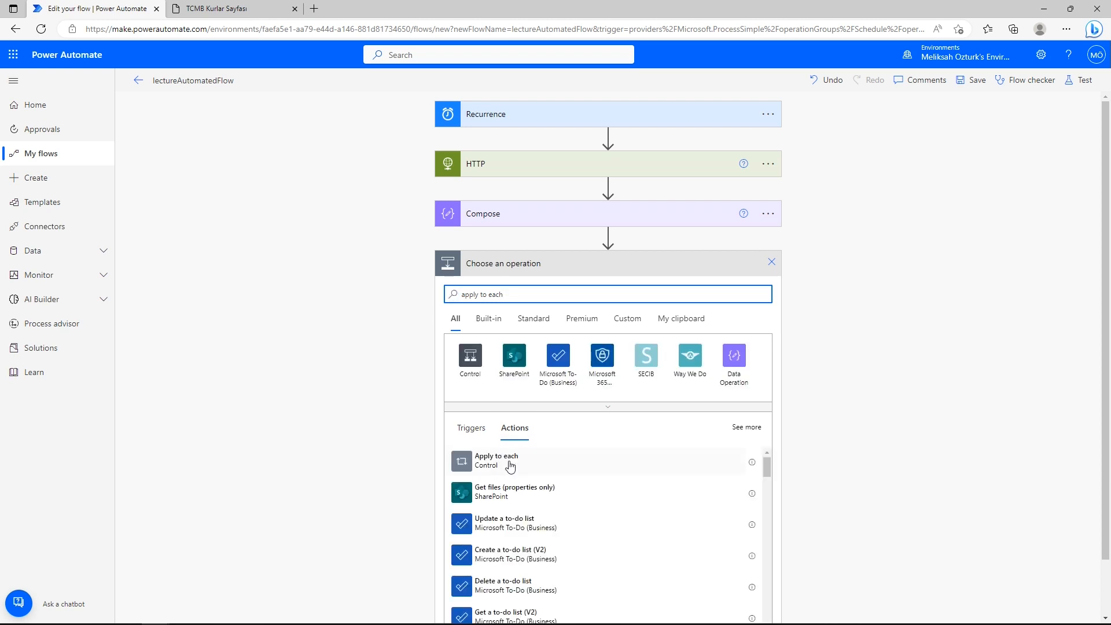
left_click(508, 462)
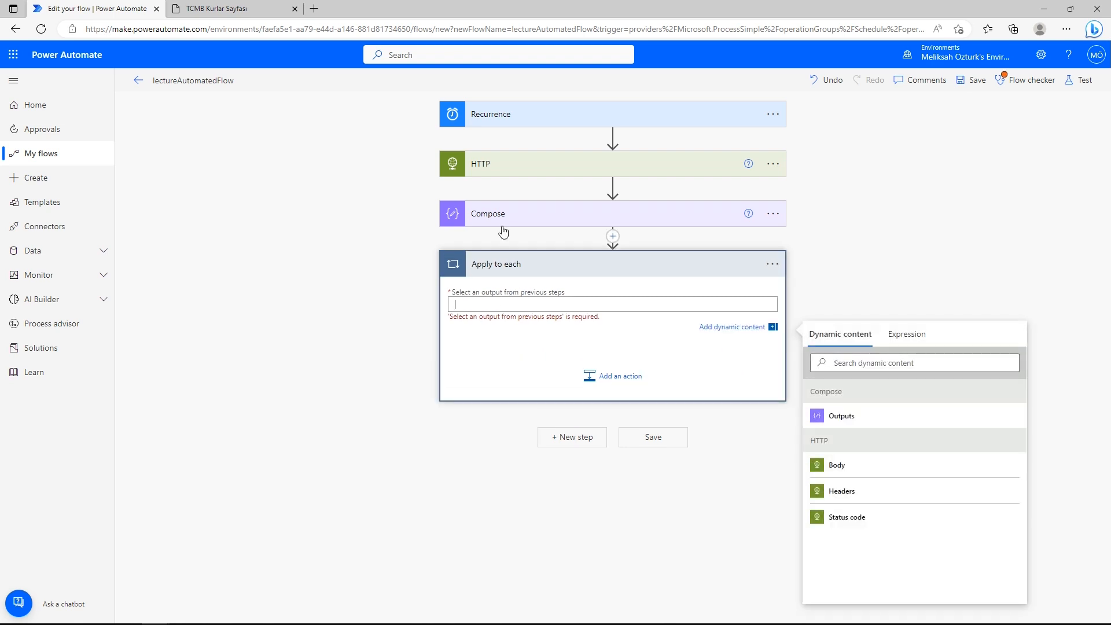
left_click(851, 426)
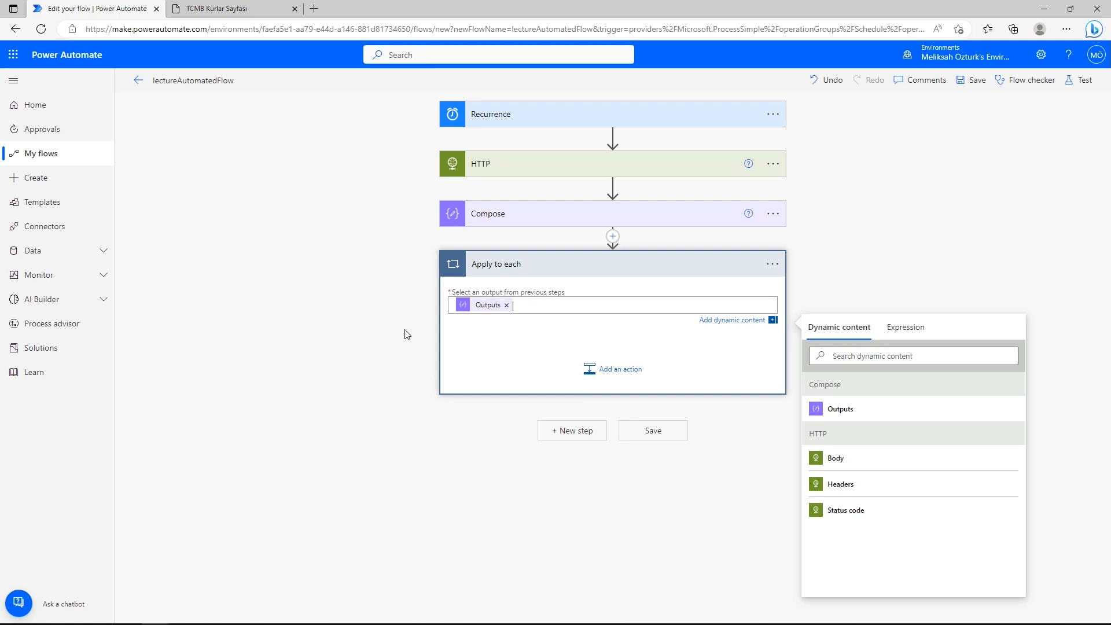
- Search the operations for "compose" and add a Data Operation Compose action inside the Apply to each loop
left_click(623, 382)
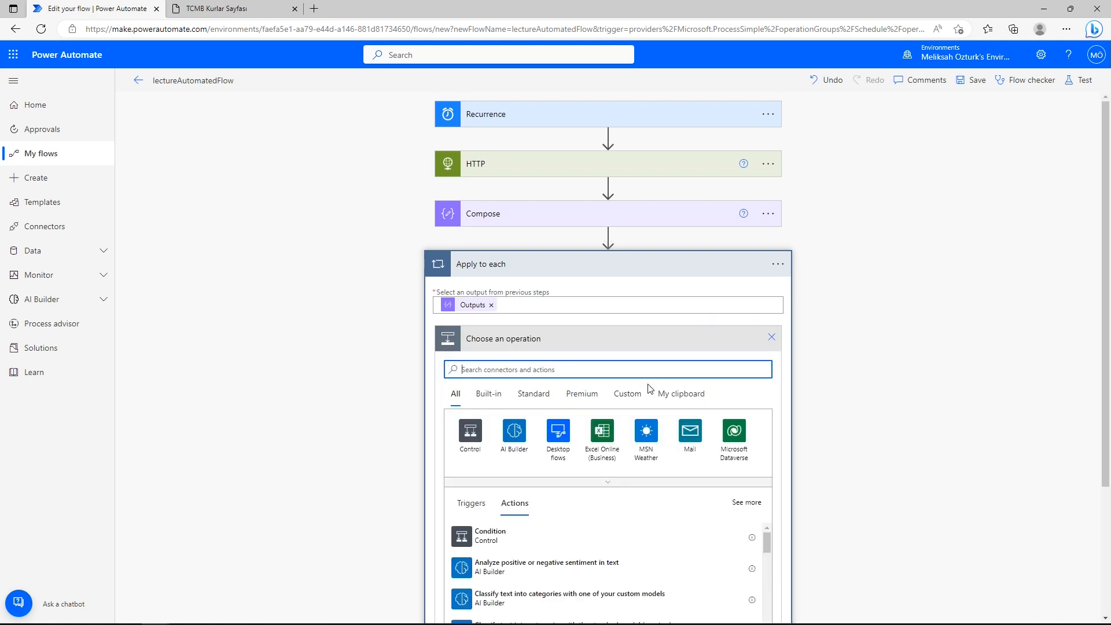
type("compose")
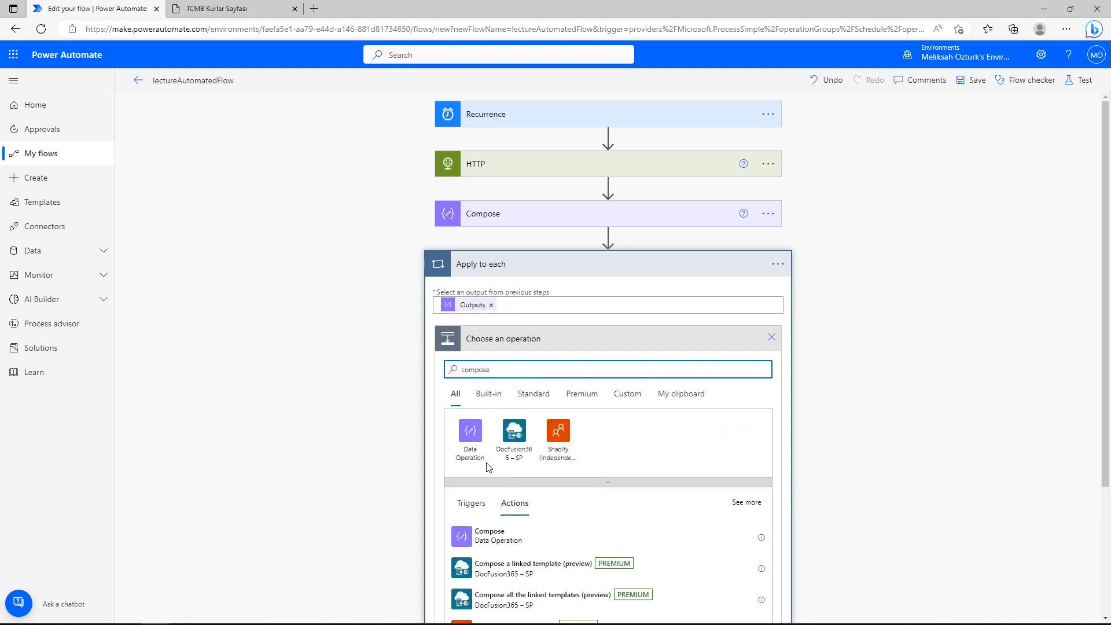
left_click(484, 546)
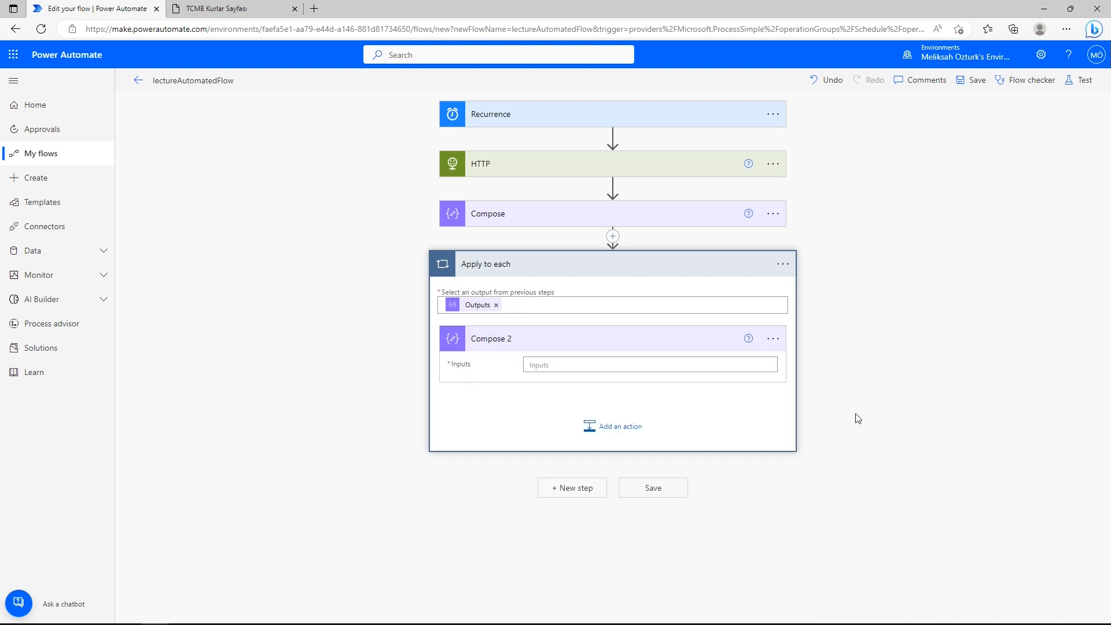
- Set the inputs of the Compose action inside the loop to the expression xml(item())
left_click(620, 365)
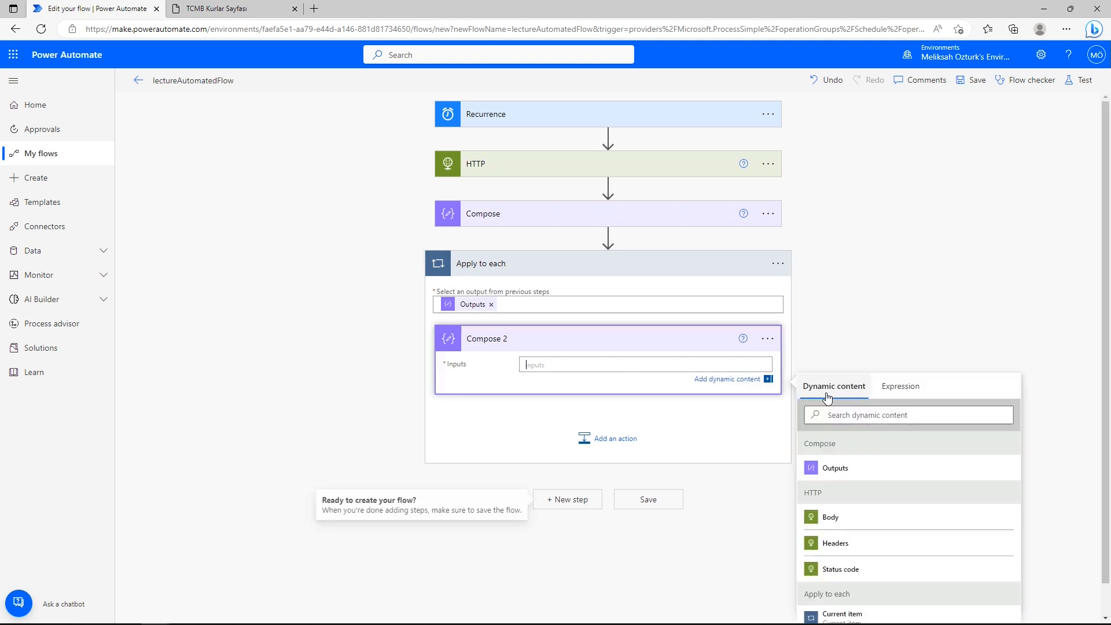
left_click(906, 395)
type("xml(")
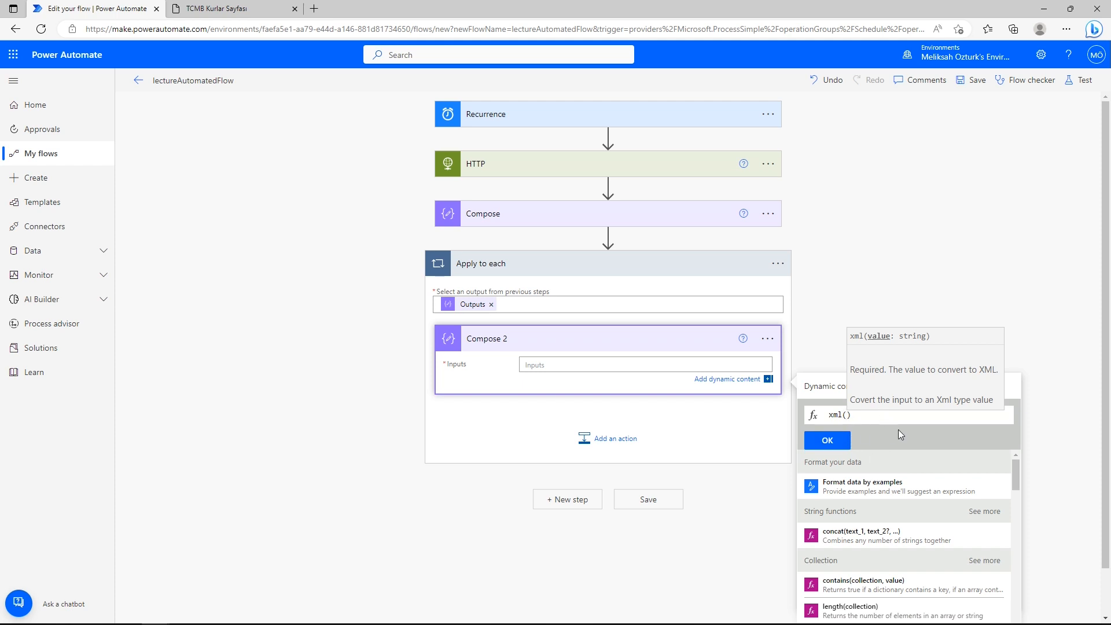
left_click(811, 385)
scroll(891, 532, "down", 1)
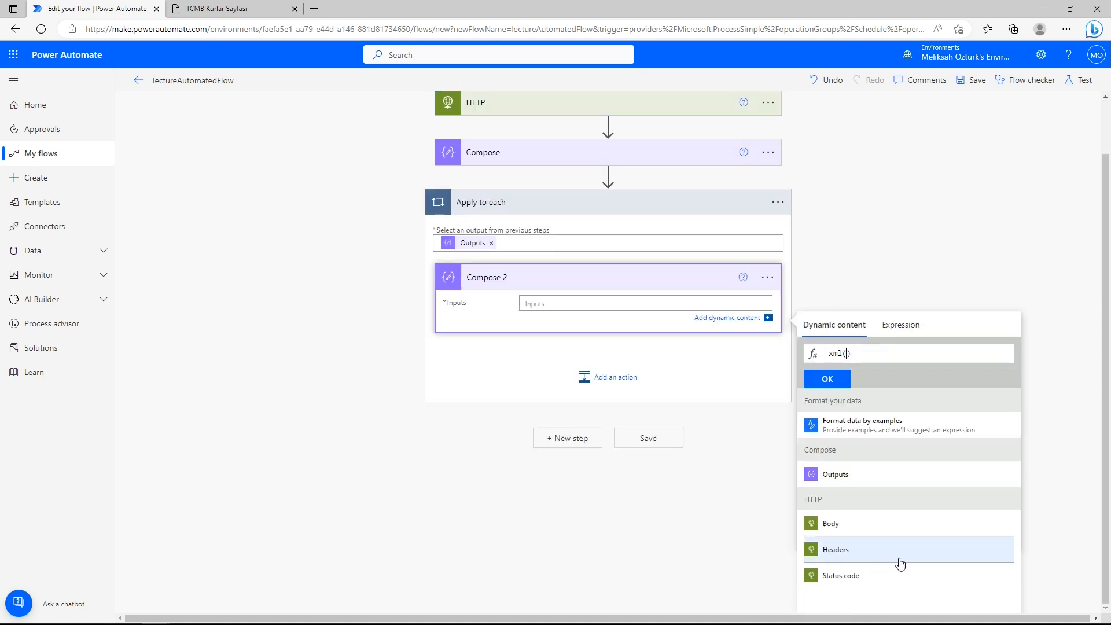
scroll(900, 563, "up", 1)
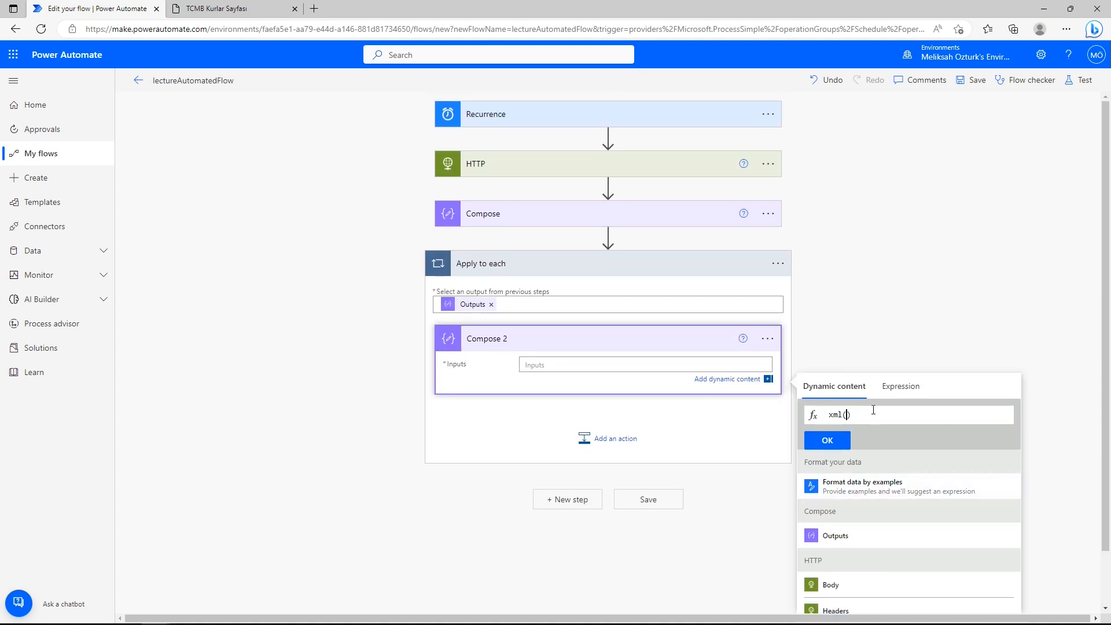
left_click(900, 387)
type("i")
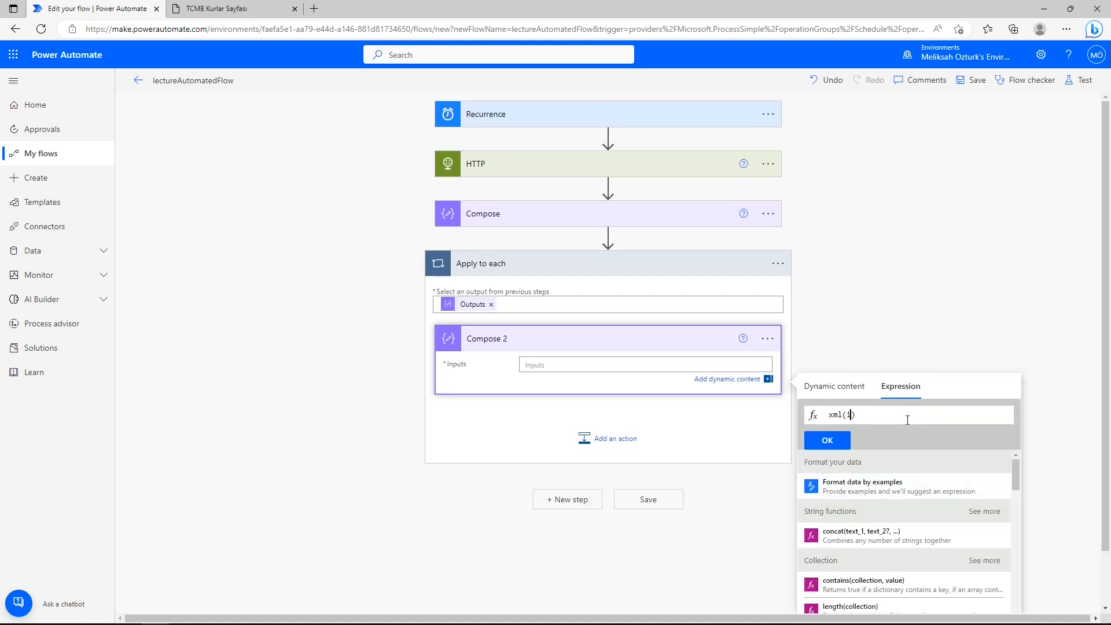
type("tem")
key("Return")
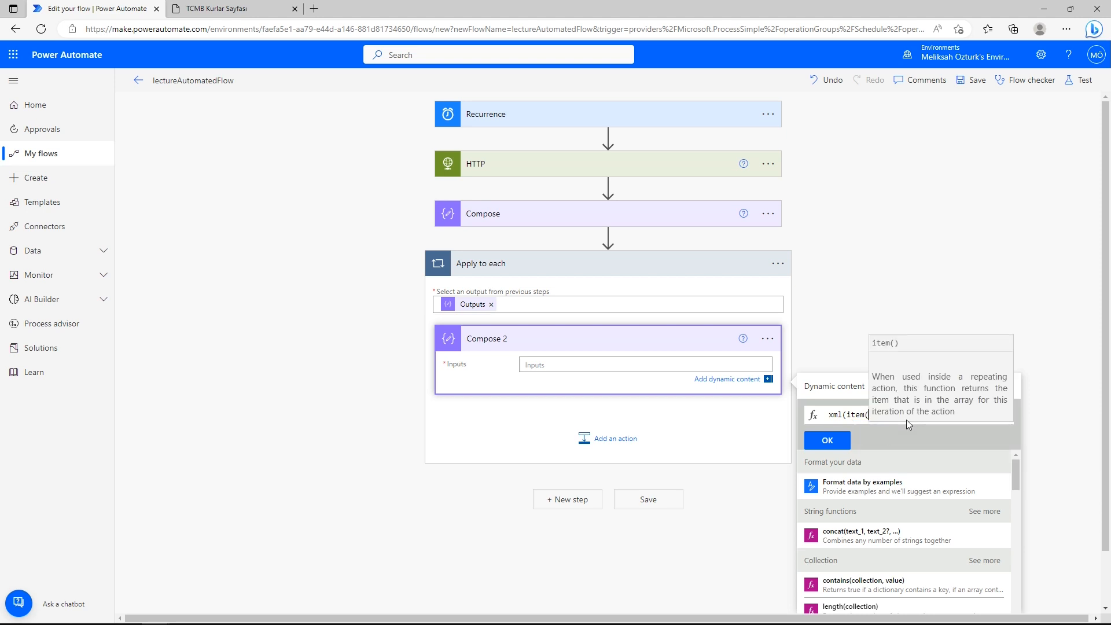
left_click(827, 440)
left_click(670, 528)
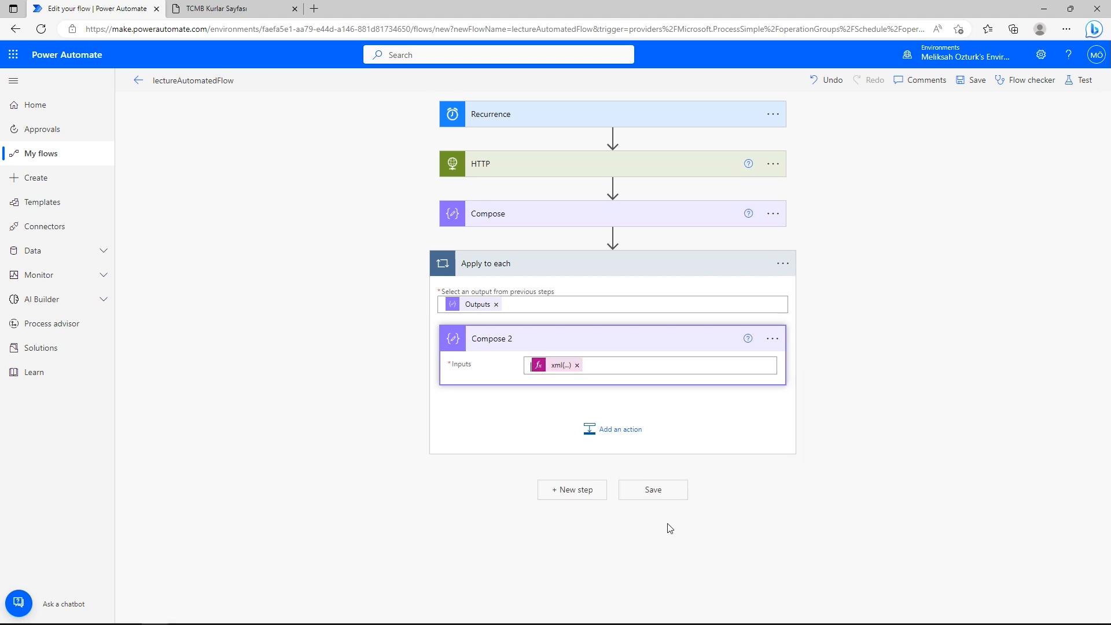
- Save the flow with its new loop, test it manually, and display the run's progress
left_click(1080, 80)
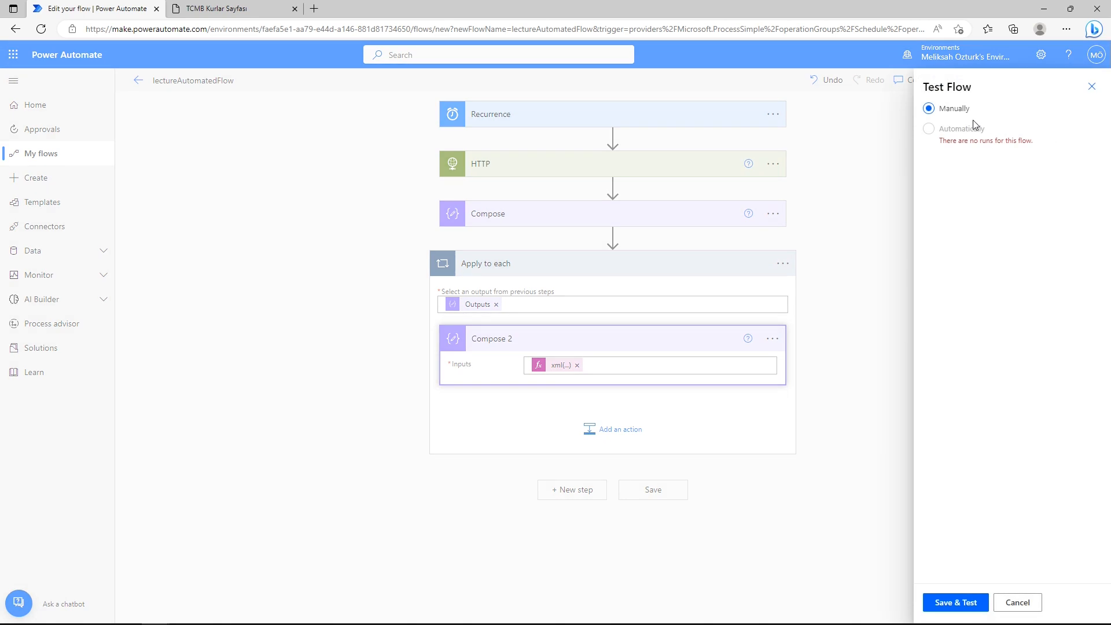
left_click(956, 606)
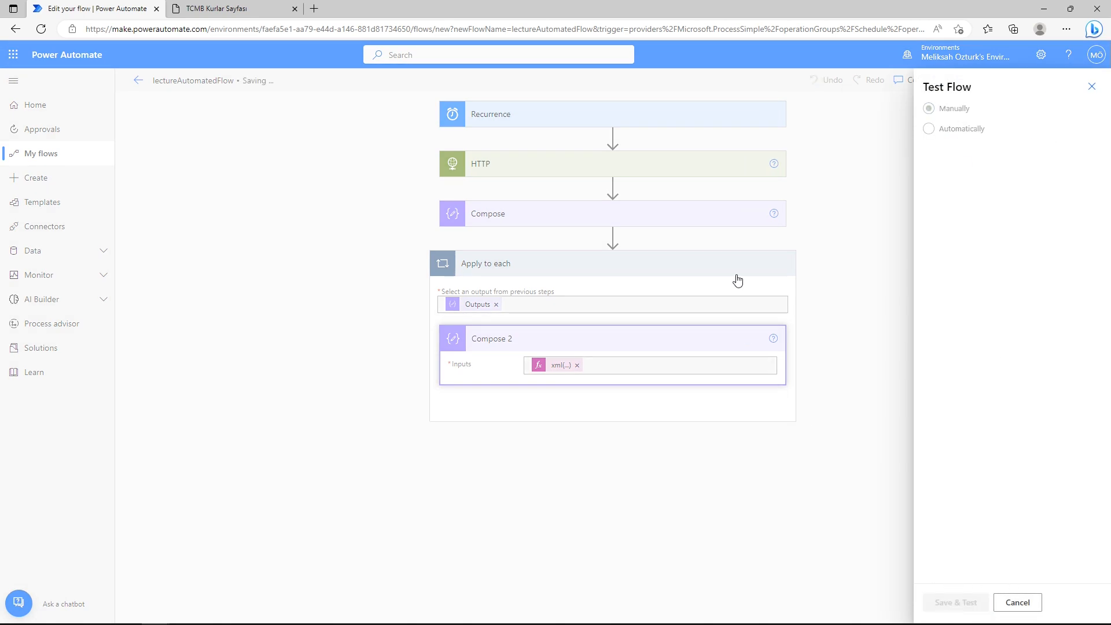
left_click(955, 610)
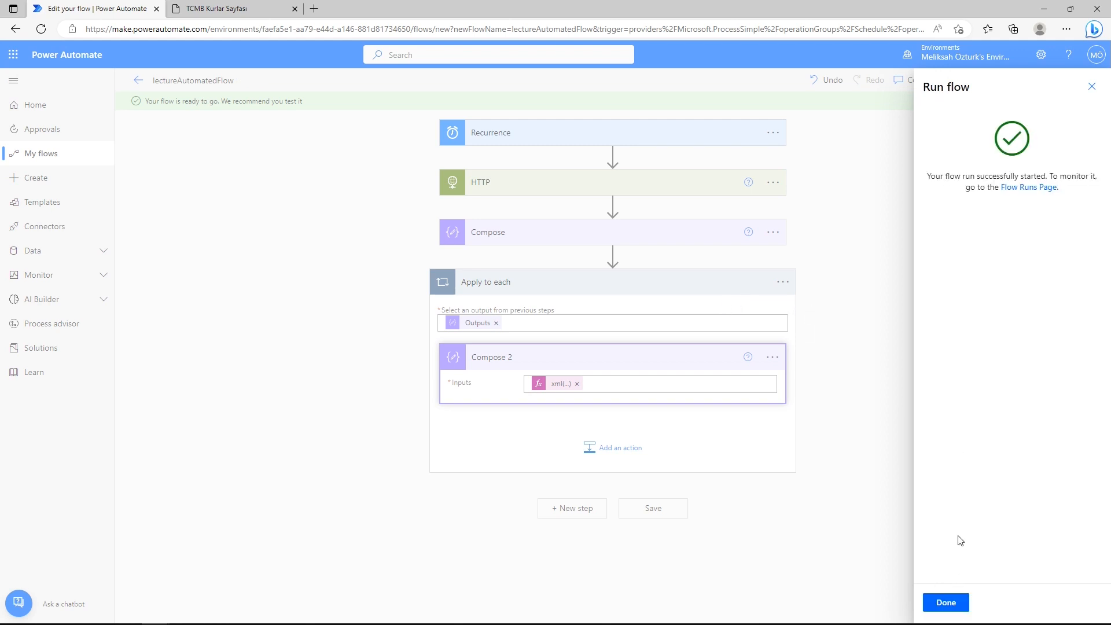
left_click(950, 605)
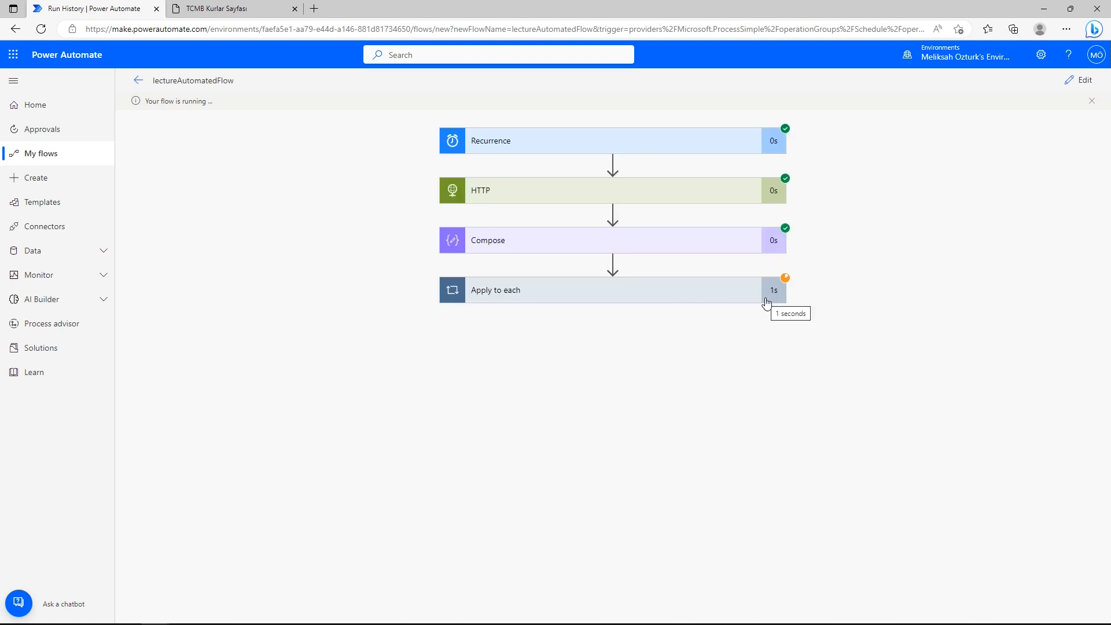
- Inspect the inputs and outputs of the first Compose action in the flow run's results
left_click(608, 243)
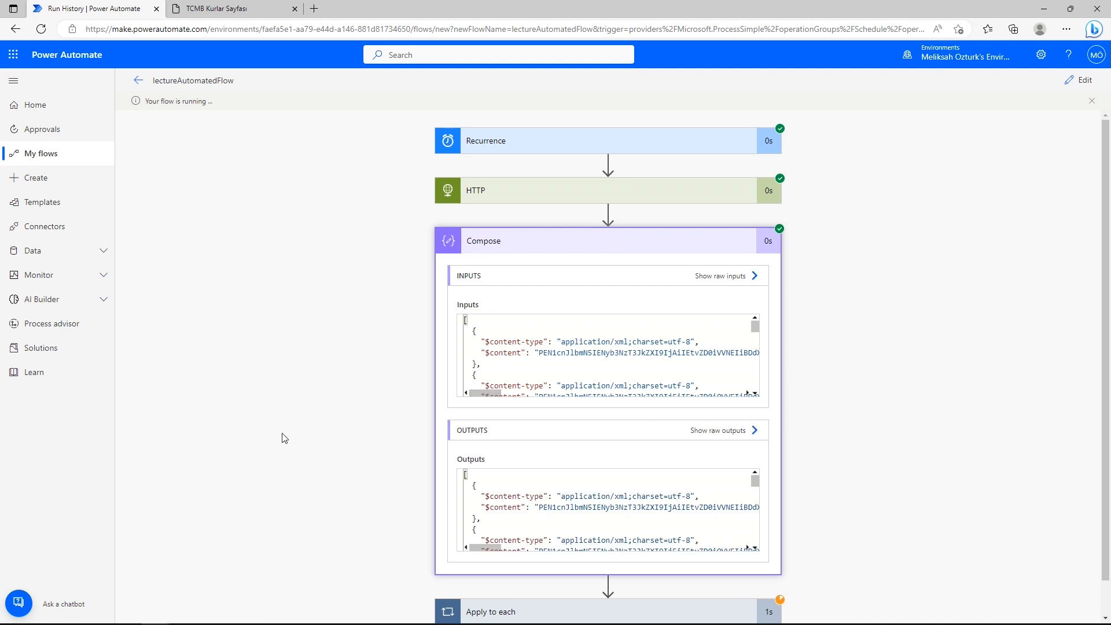
scroll(316, 394, "down", 1)
scroll(519, 461, "down", 2)
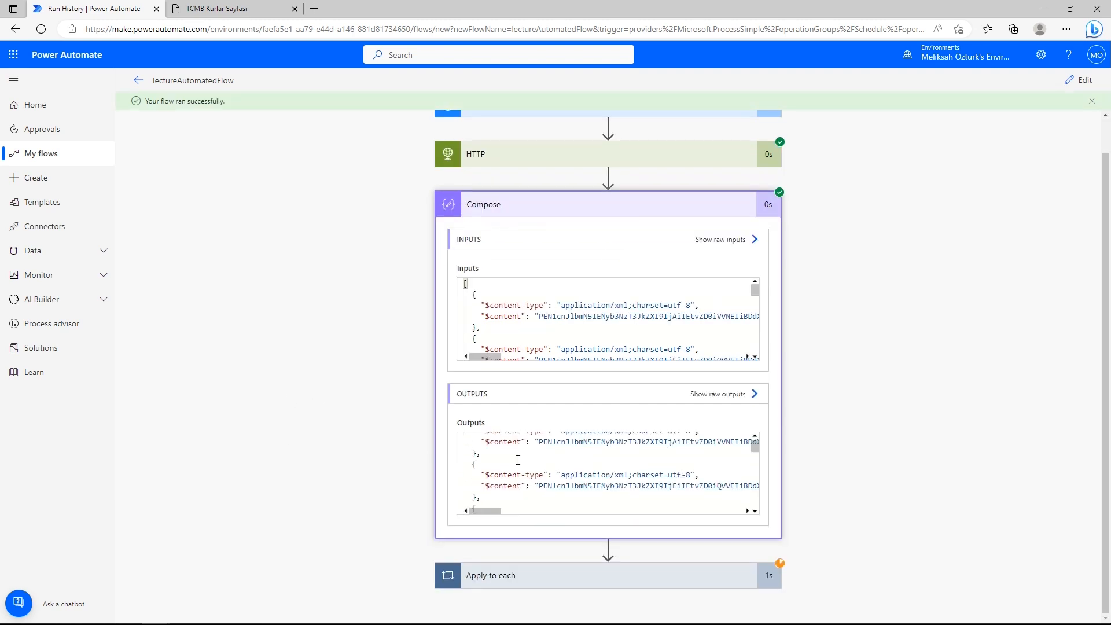
scroll(517, 462, "down", 6)
scroll(516, 463, "up", 8)
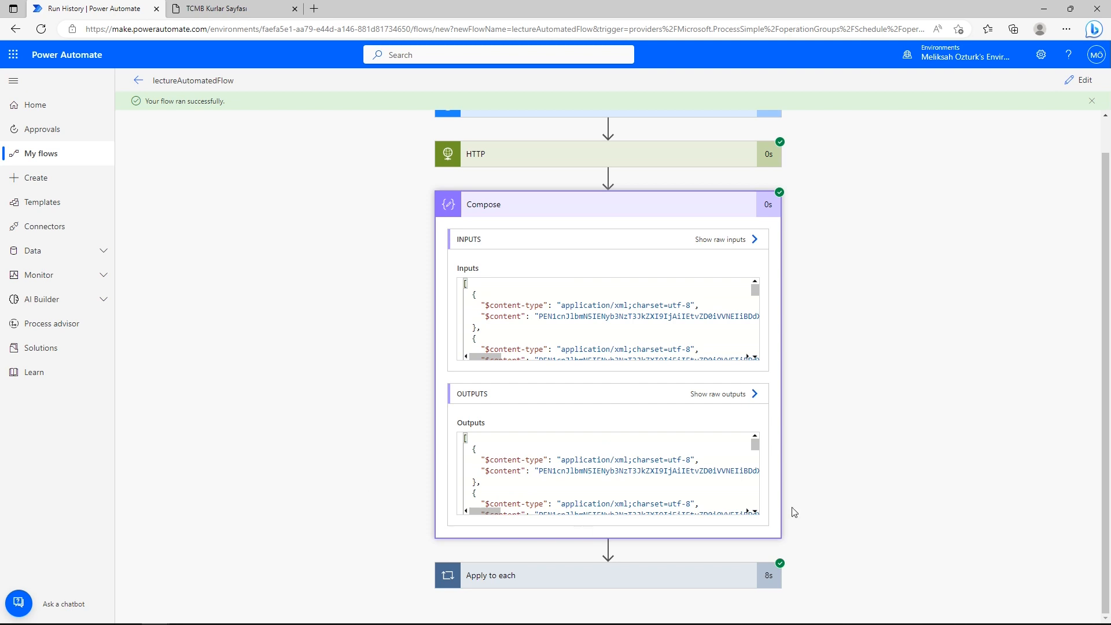
left_click(665, 206)
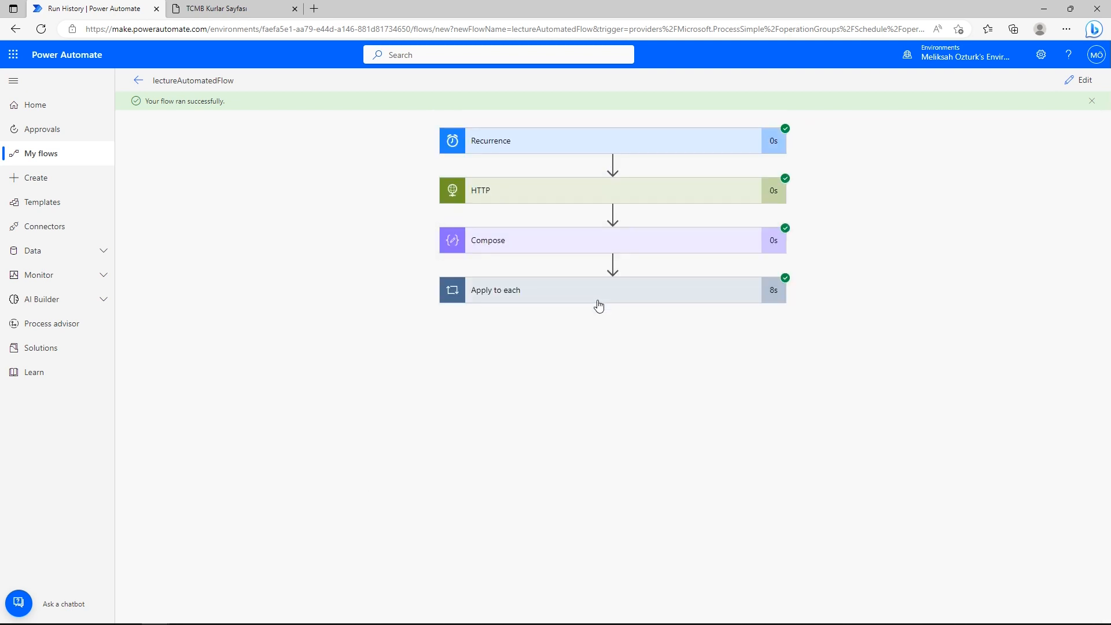
- Expand Compose 2 inside the Apply to each results and compare its first iteration with the first Compose action's outputs
left_click(598, 298)
left_click(555, 346)
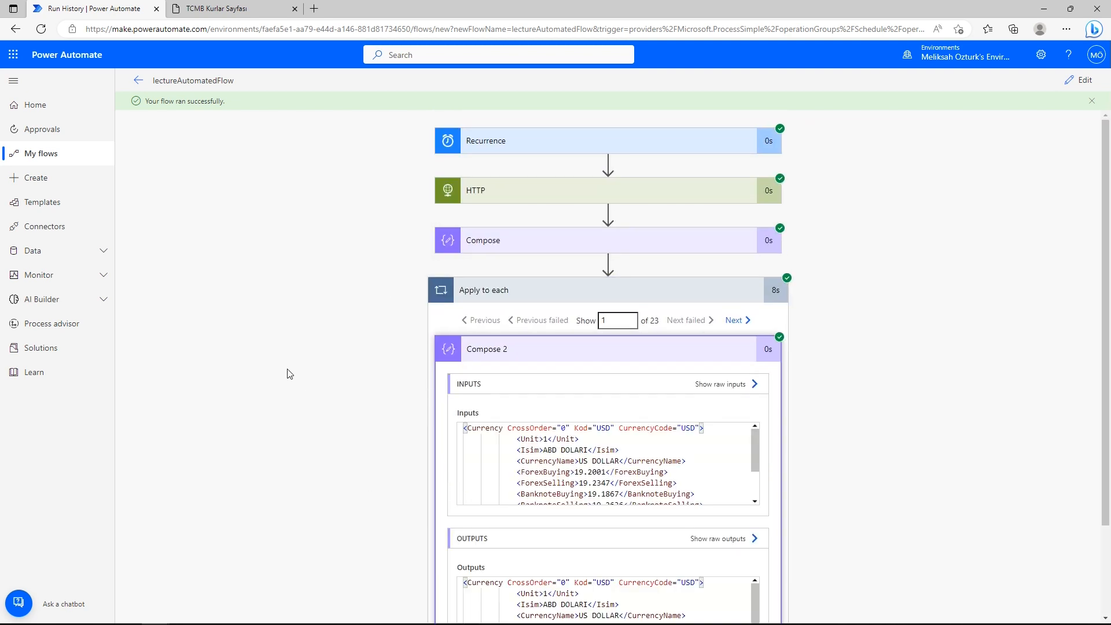
scroll(290, 373, "down", 2)
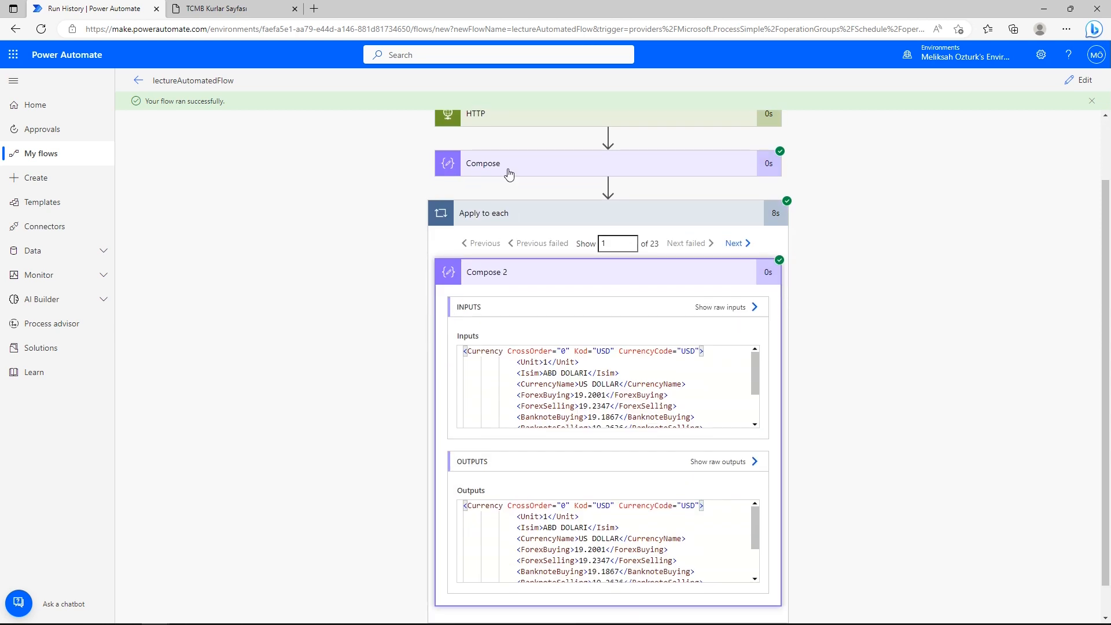
left_click(509, 173)
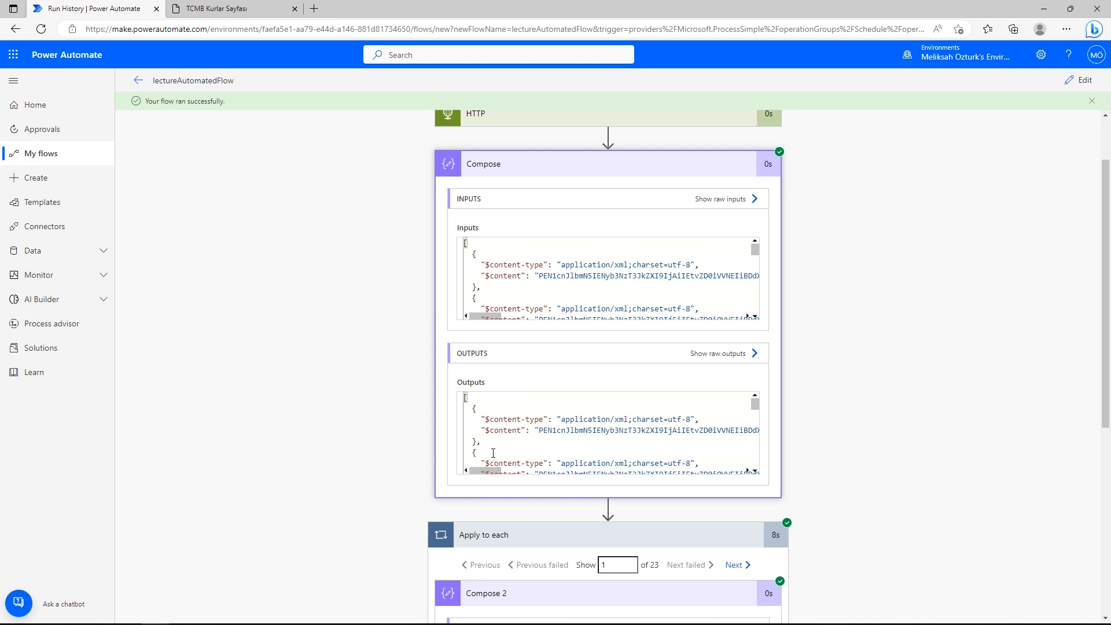
scroll(390, 490, "down", 4)
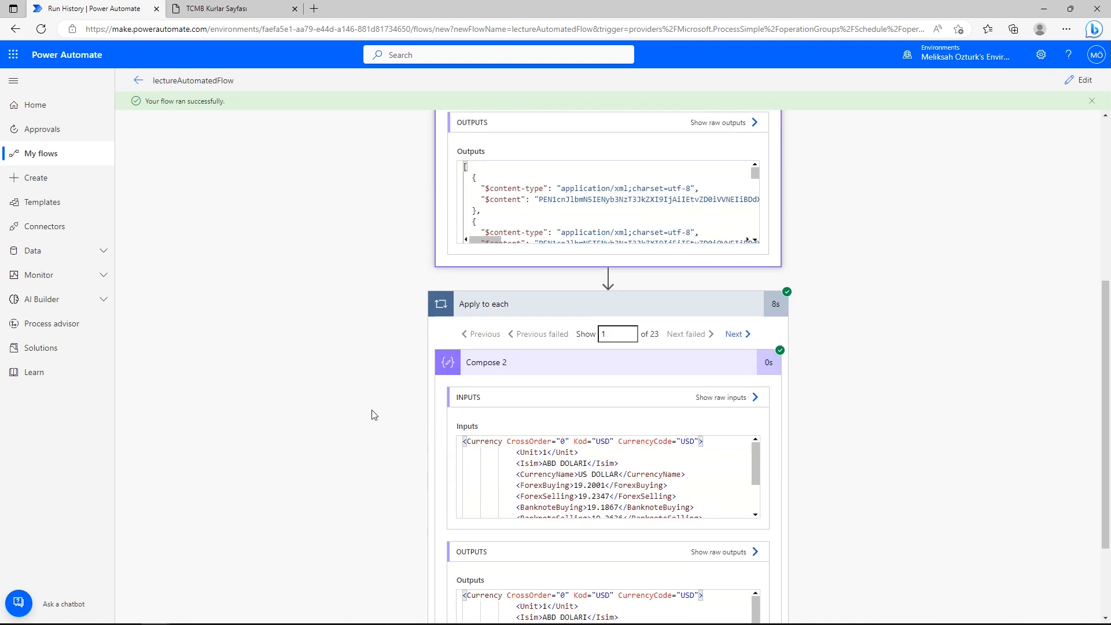
scroll(374, 414, "up", 5)
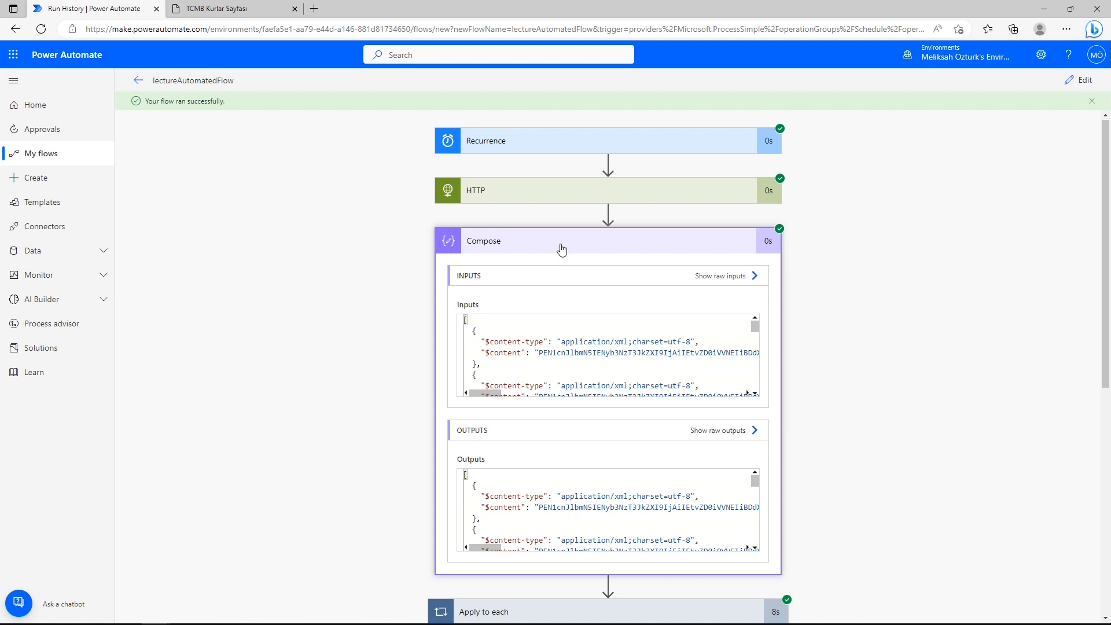
left_click(562, 249)
scroll(356, 317, "down", 1)
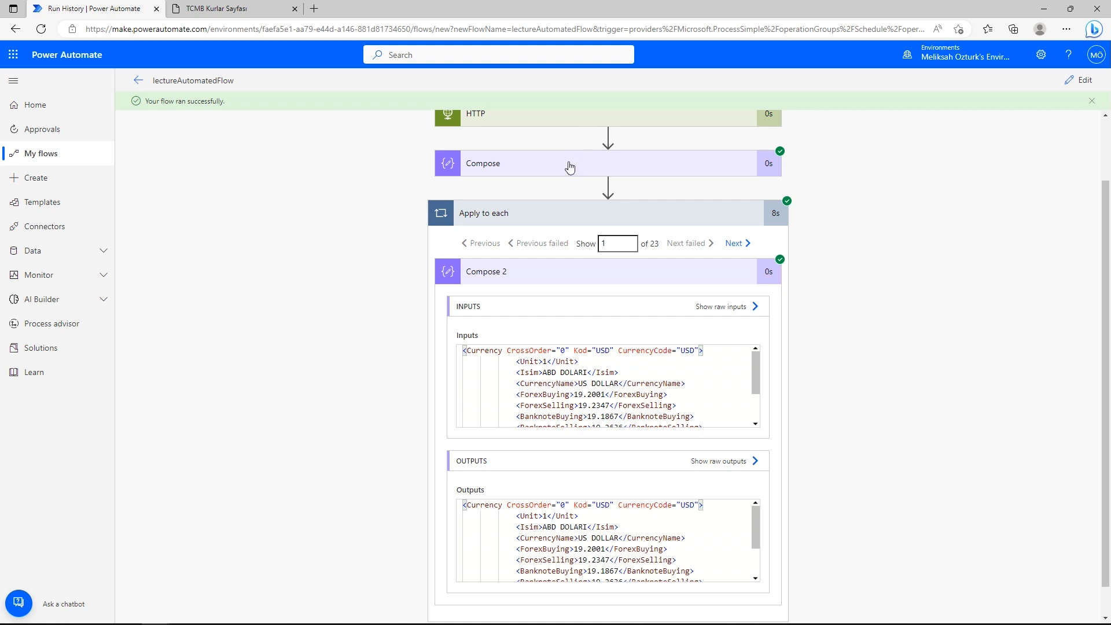
left_click(570, 167)
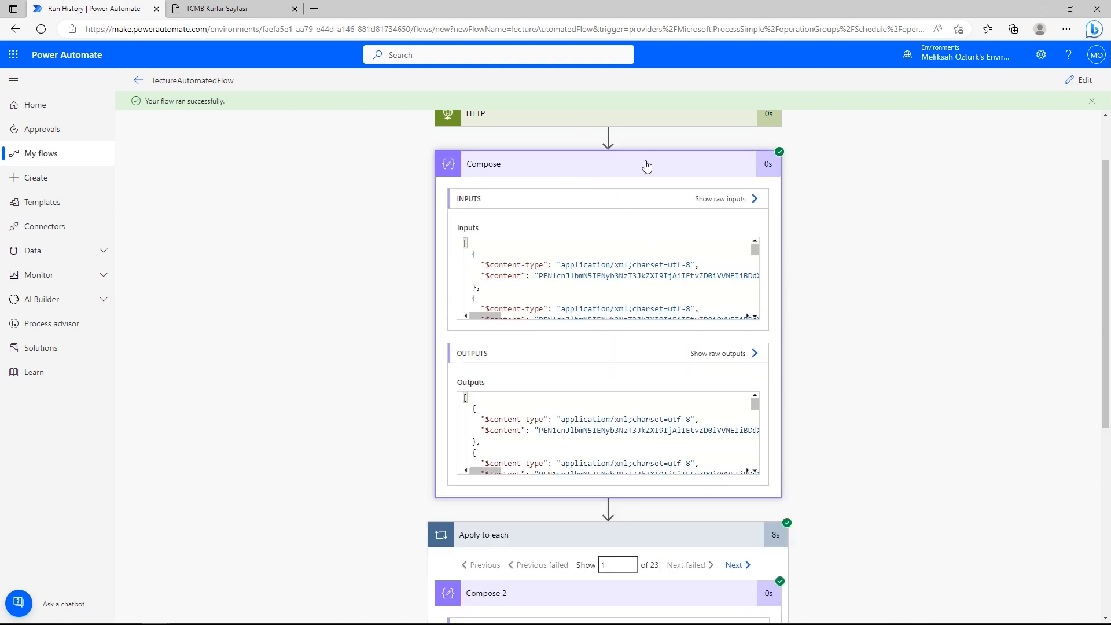
left_click(647, 168)
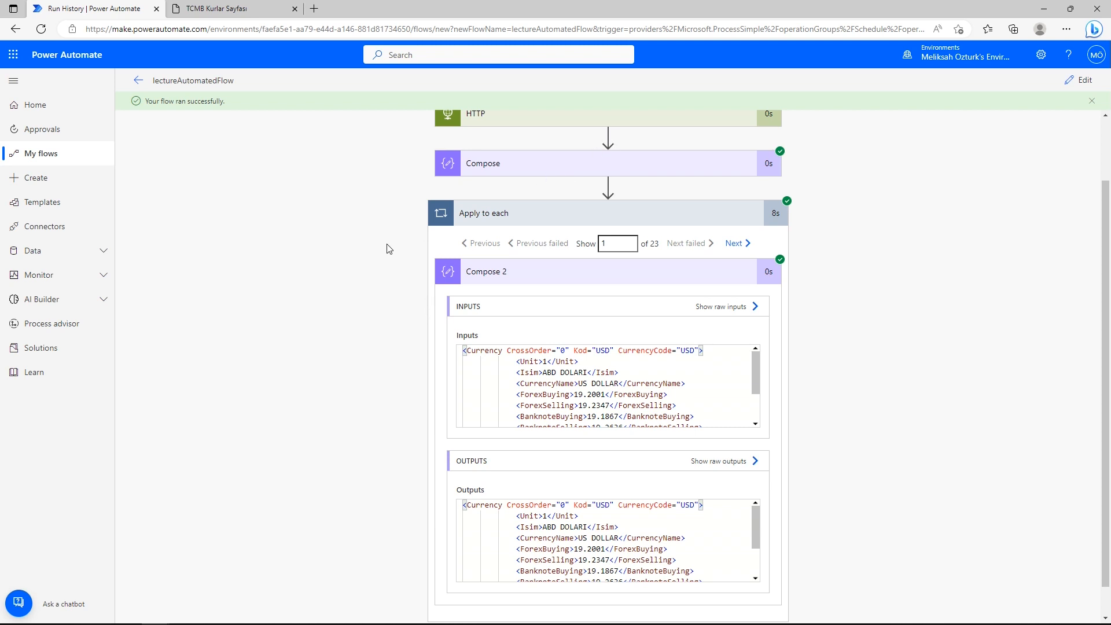
- Review the currency XML that Compose 2 handles in Apply to each iterations 1 to 4, and collapse the loop
scroll(338, 311, "down", 1)
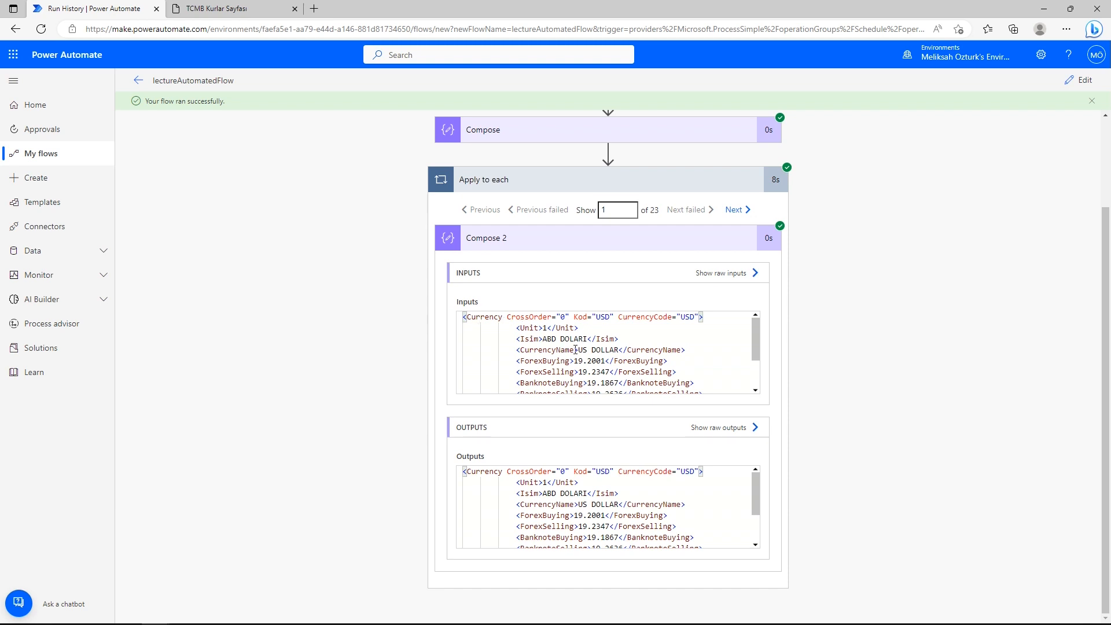
scroll(563, 353, "down", 3)
scroll(571, 357, "up", 3)
scroll(598, 356, "down", 3)
scroll(596, 362, "up", 3)
left_click(734, 210)
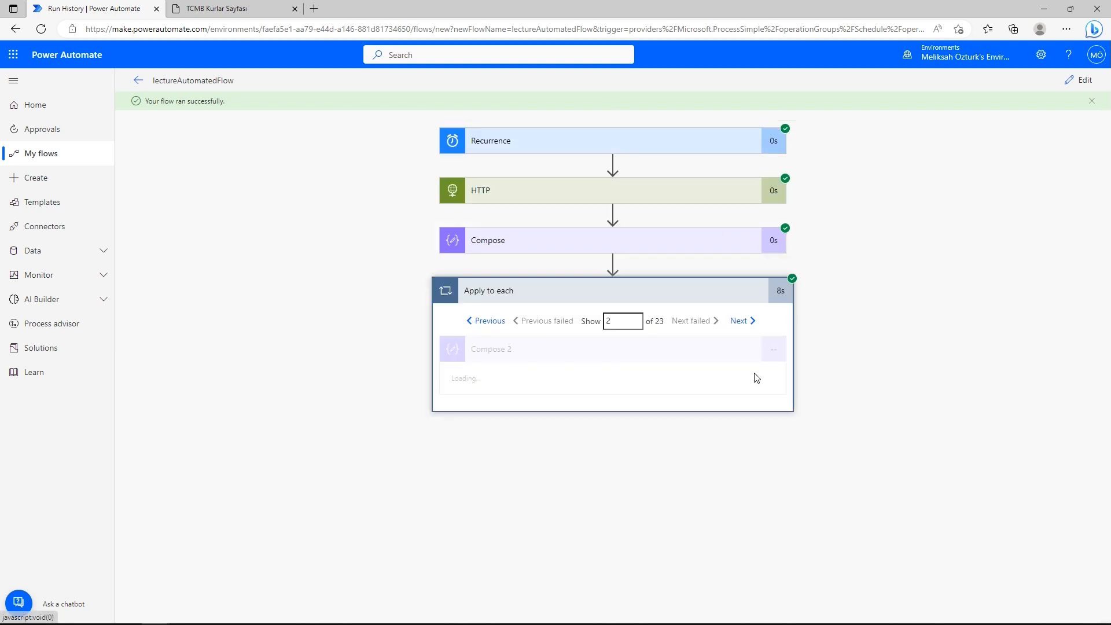
scroll(334, 370, "down", 2)
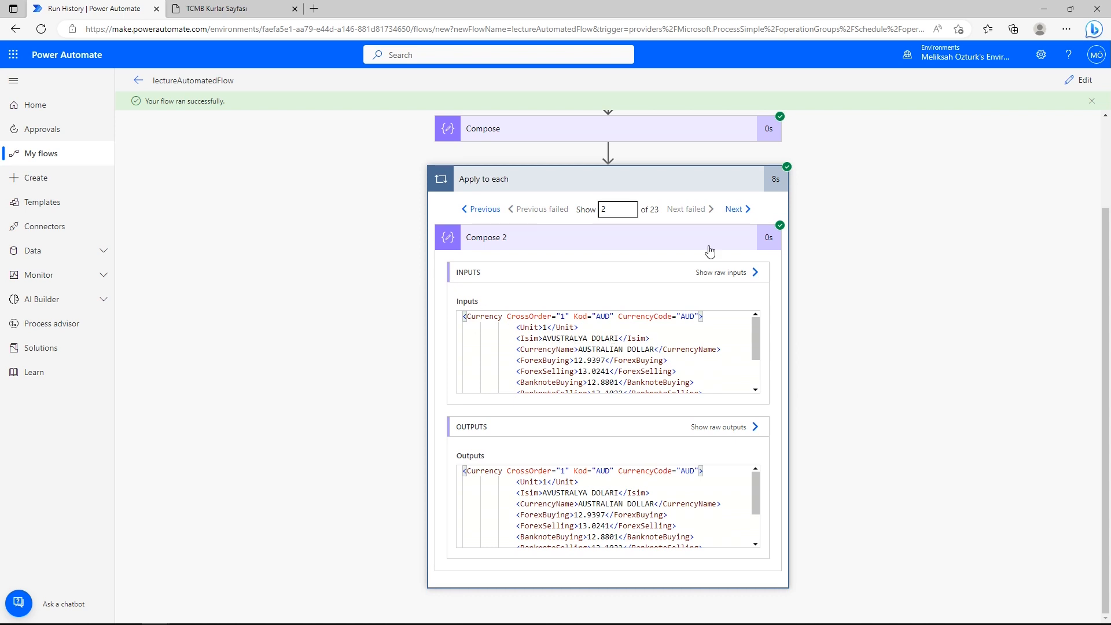
left_click(735, 209)
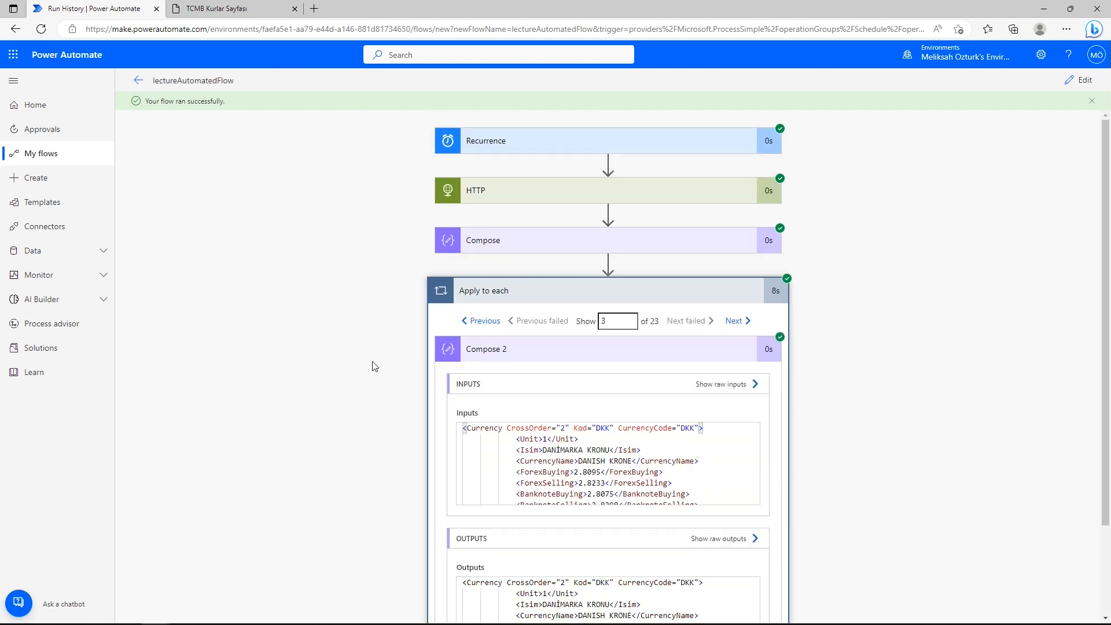
scroll(372, 367, "down", 2)
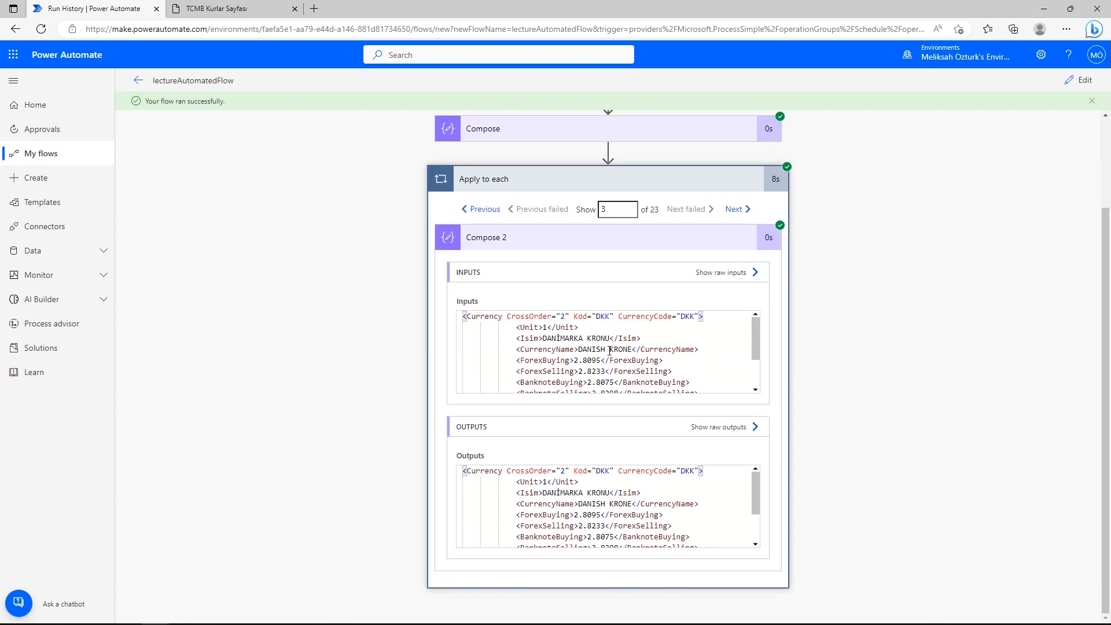
left_click(741, 211)
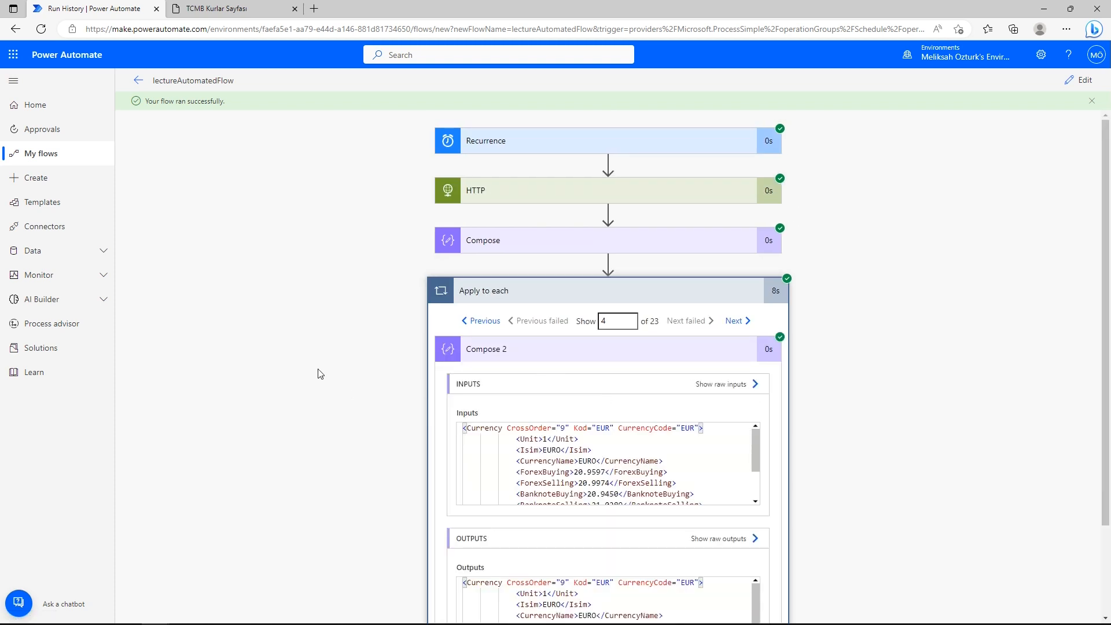
scroll(318, 377, "down", 2)
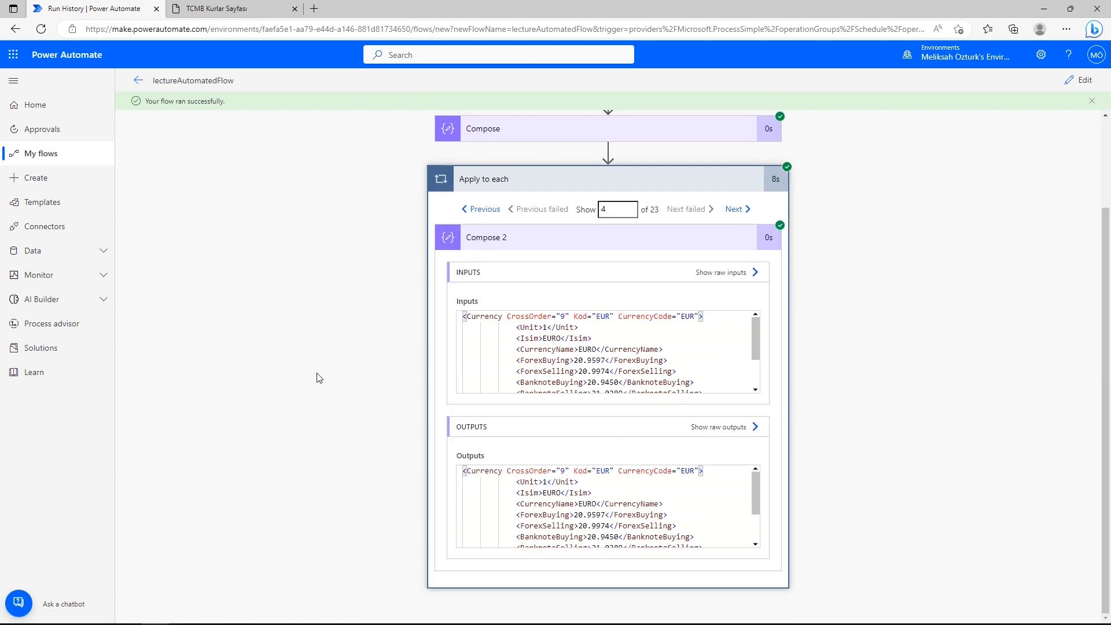
left_click(614, 177)
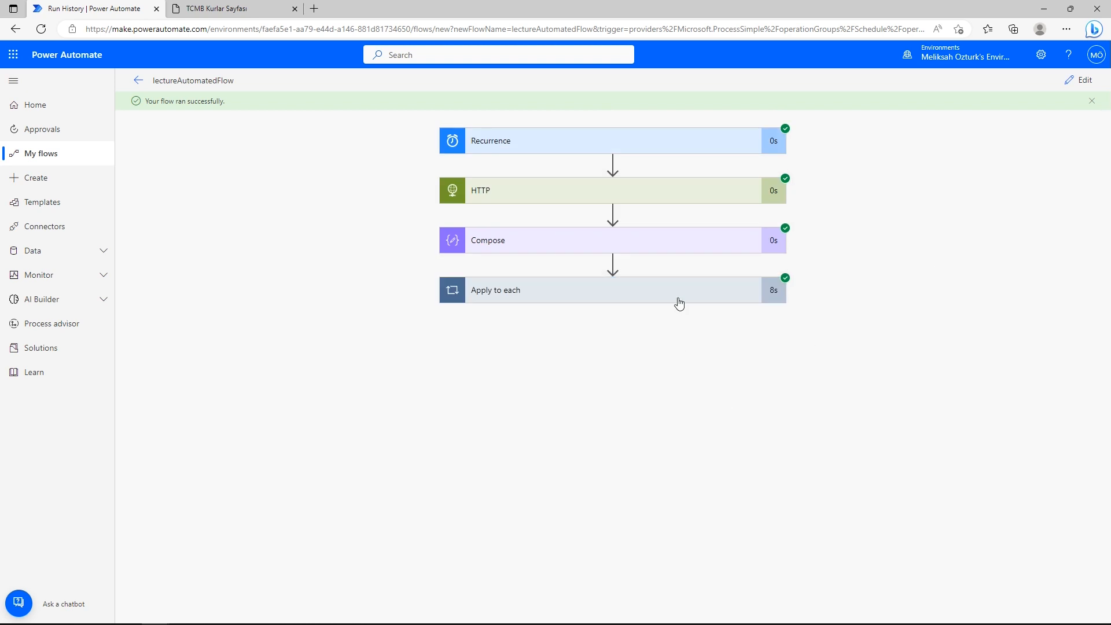
- Return to editing the flow, open the dovizKurlaris table in Power Apps, and go back to the flow editor
left_click(1084, 87)
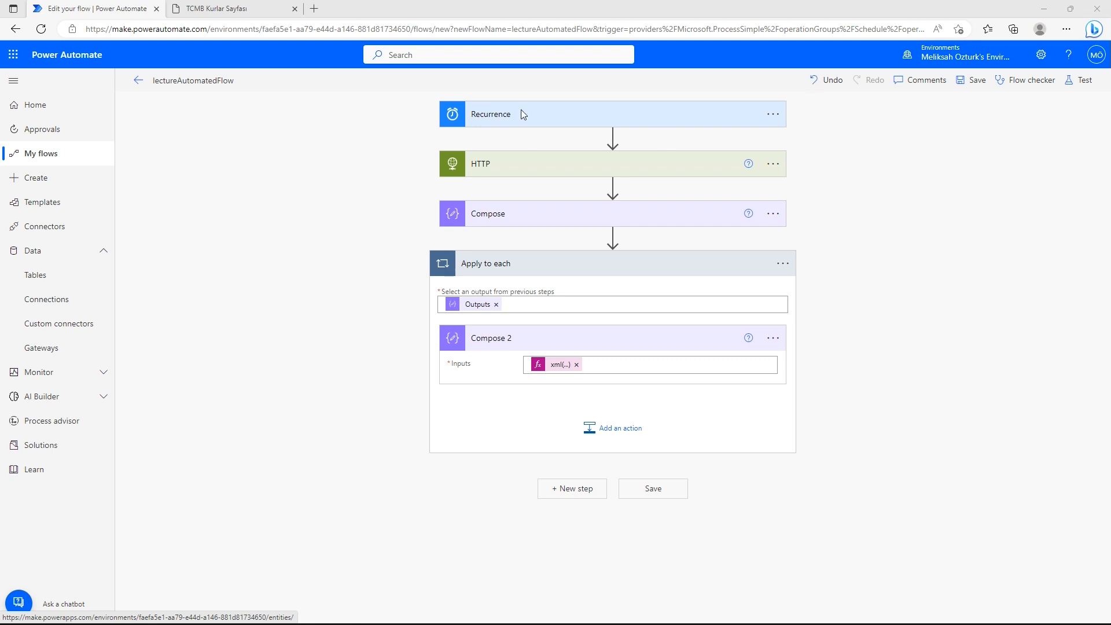
left_click(45, 281)
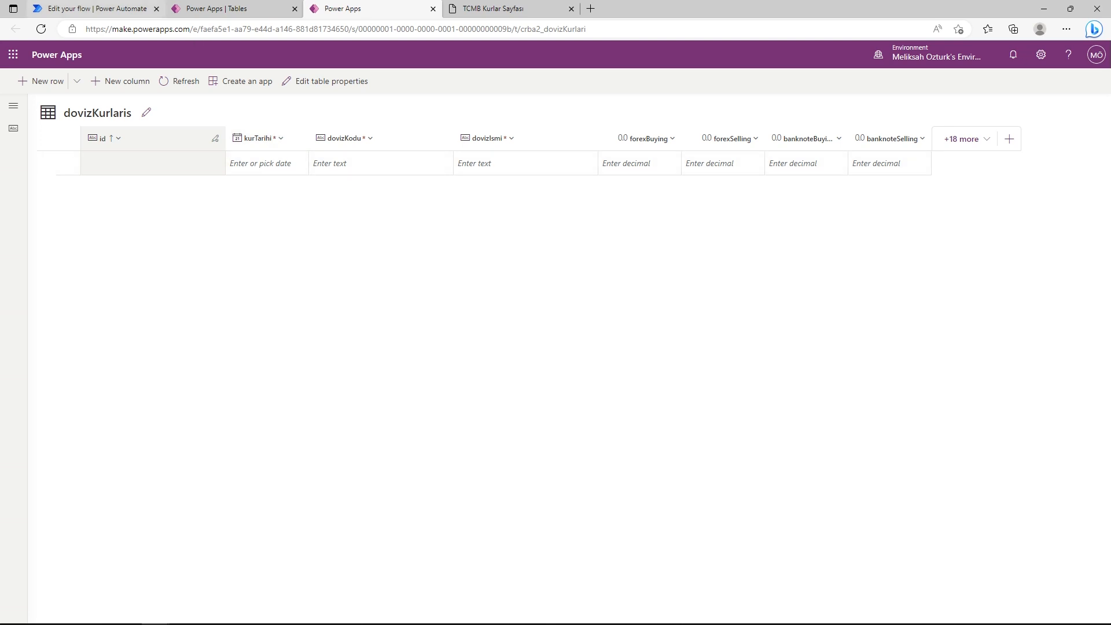
left_click(122, 8)
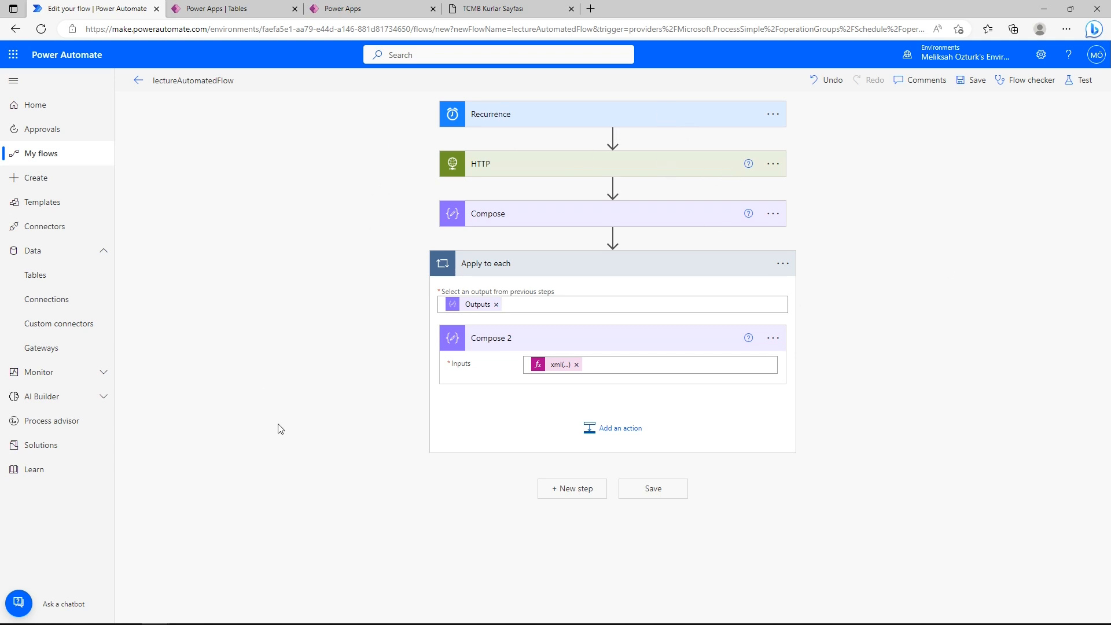
- Compare the Tarih date and Kod currency code in Postman's XML response with the kurTarihi and dovizKodu columns of the dovizKurlaris table
key("alt+Tab")
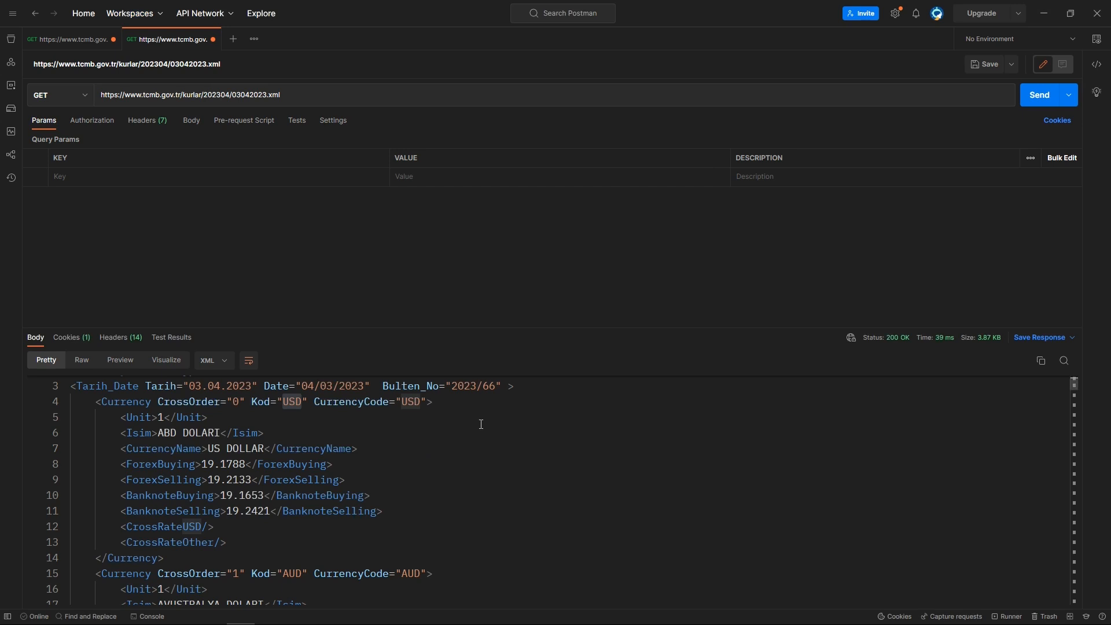
scroll(222, 407, "up", 1)
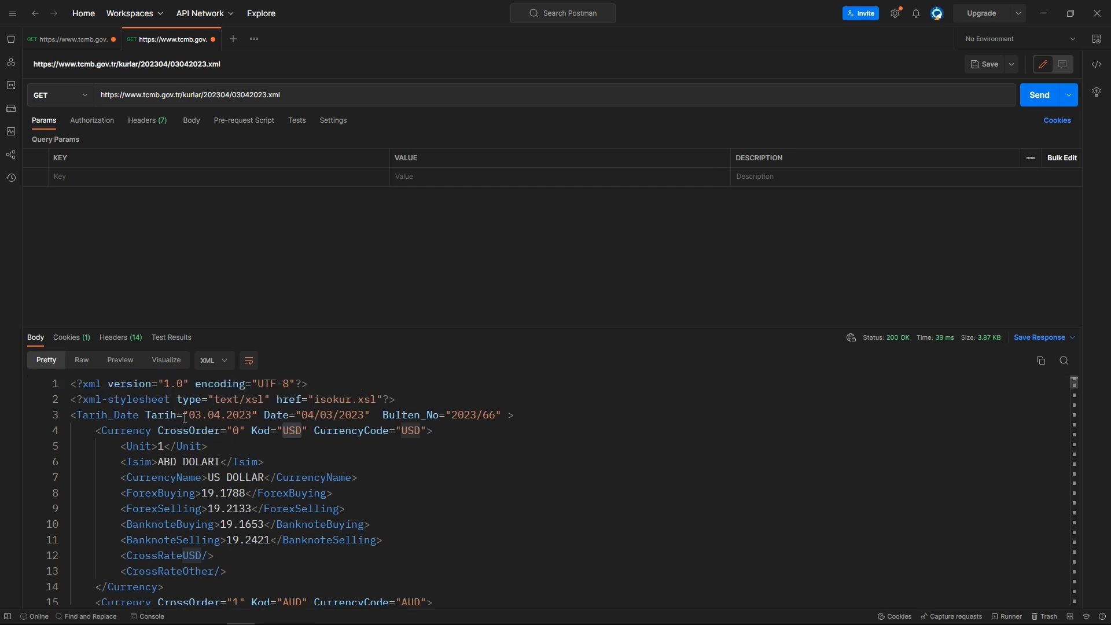
left_click_drag(186, 415, 253, 415)
key("alt+Tab")
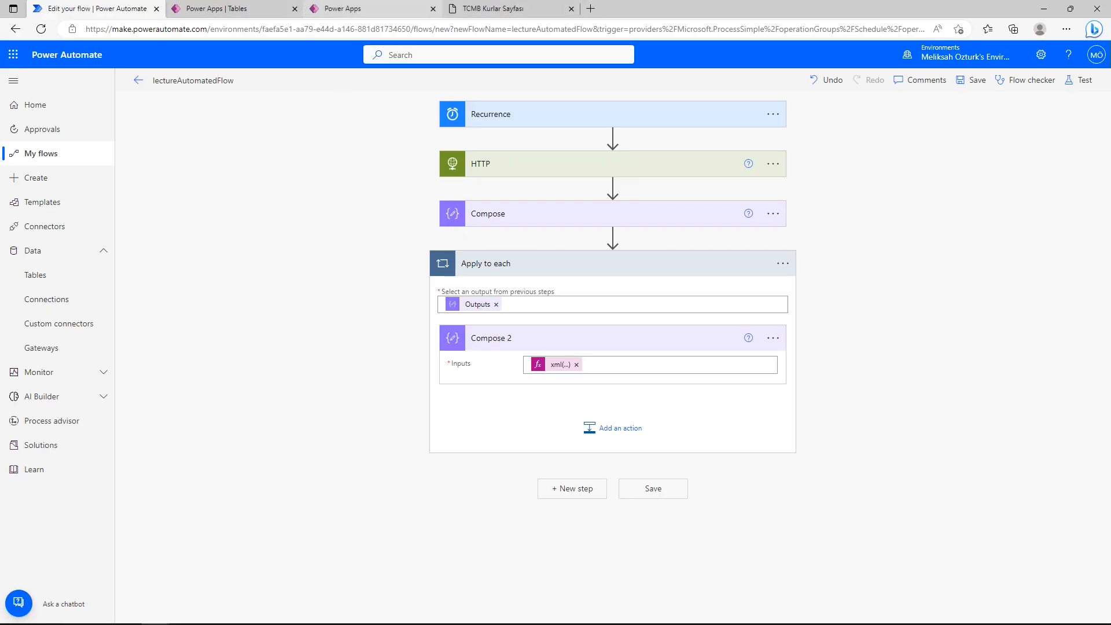
key("alt+Tab")
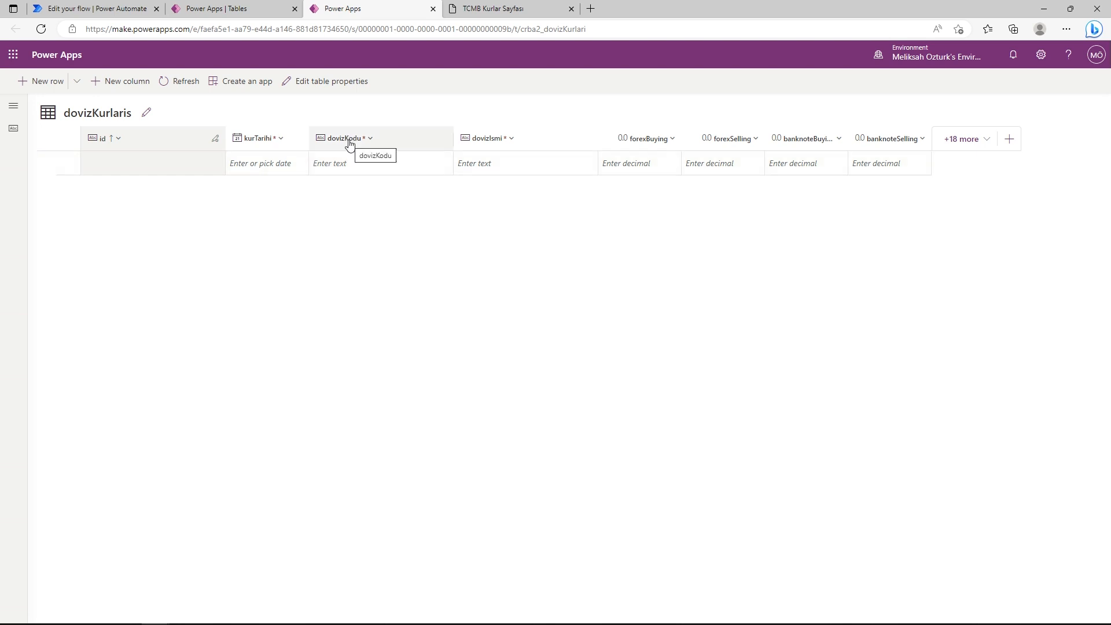
key("alt+Tab")
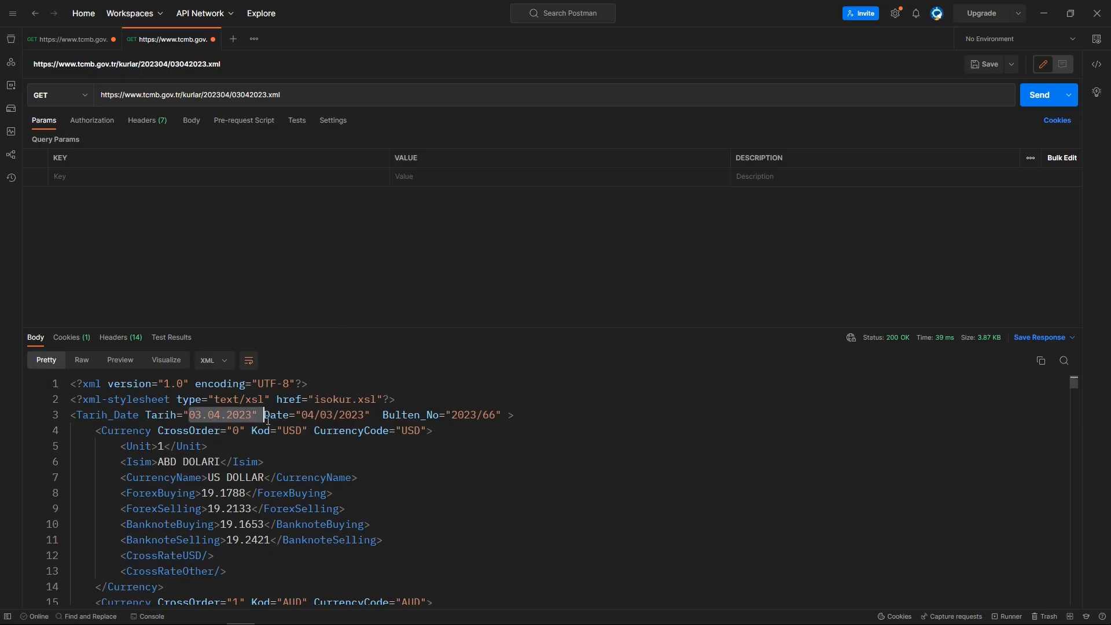
left_click_drag(270, 431, 309, 429)
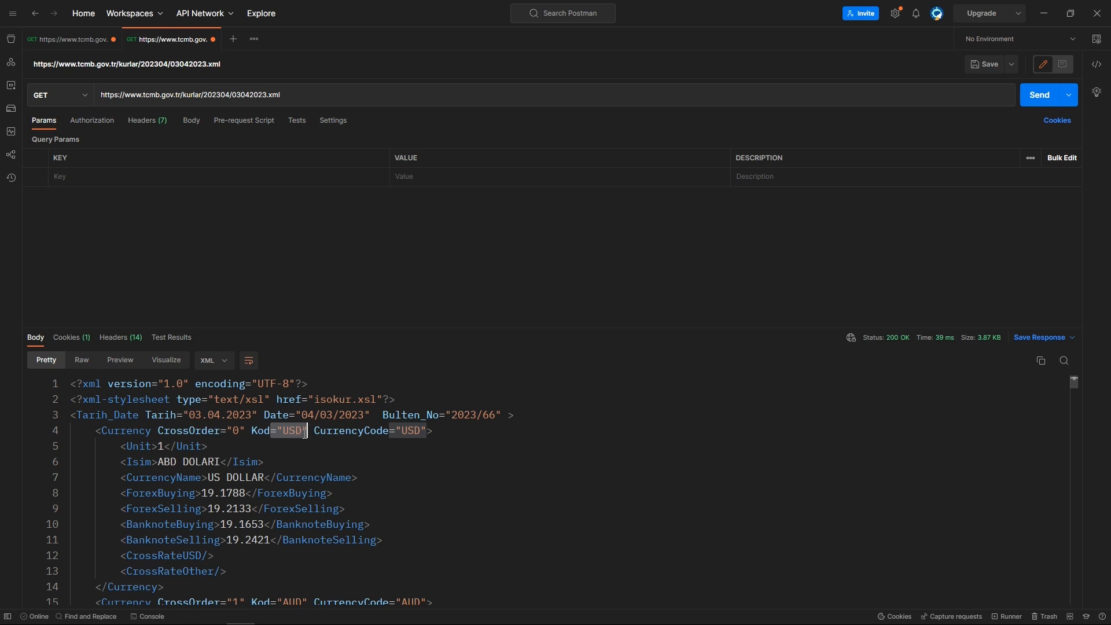
key("alt+Tab")
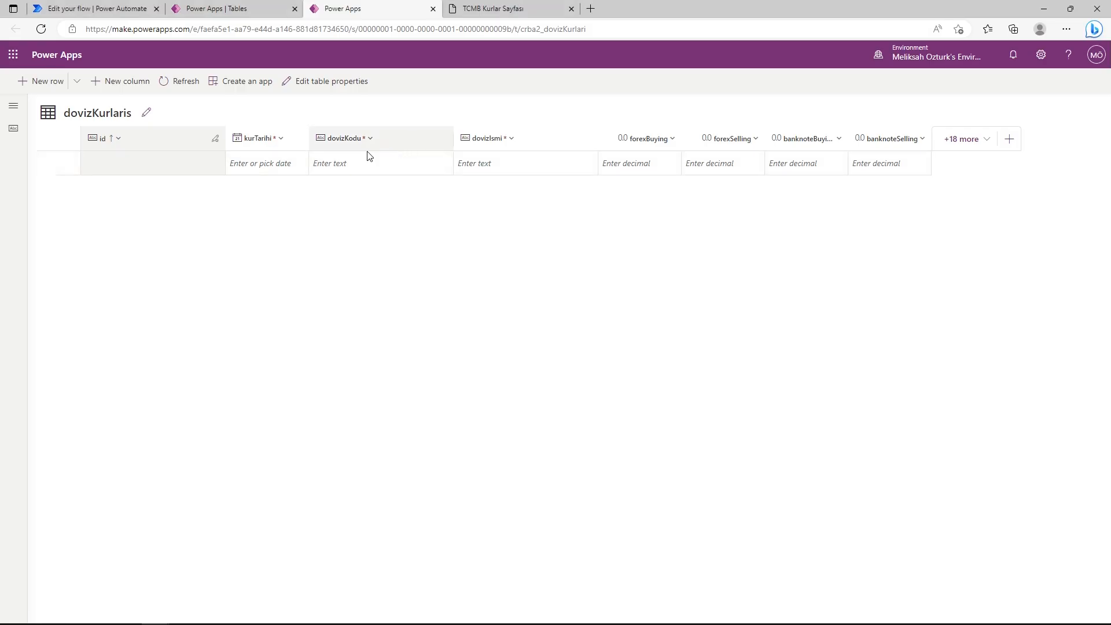
left_click(498, 163)
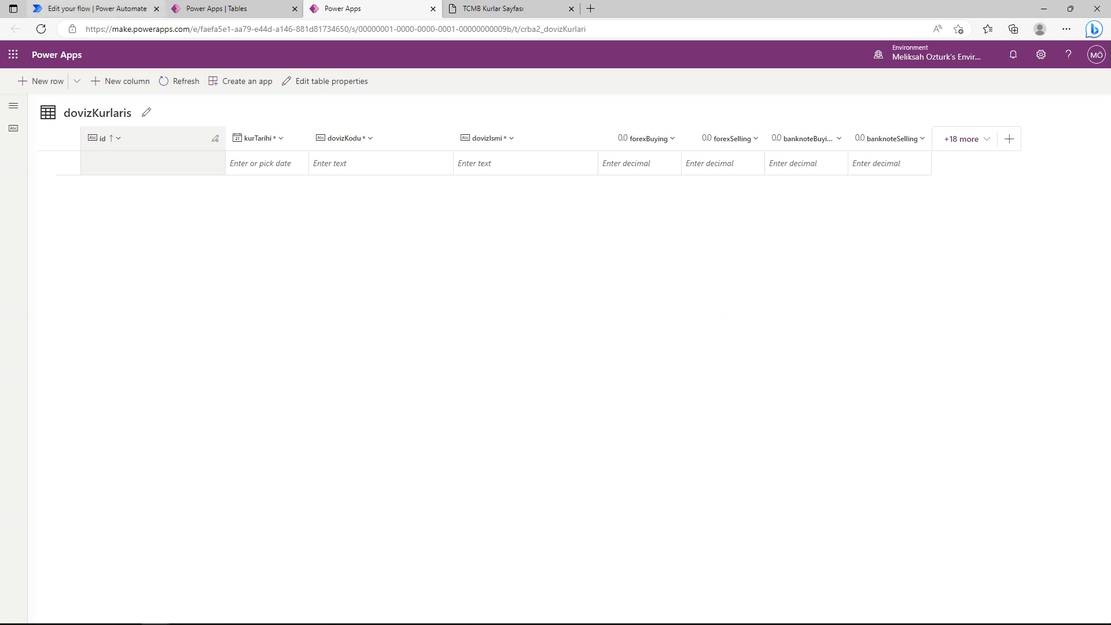
- Return to the flow editor and delete the Compose 2 action from the Apply to each loop
left_click(93, 8)
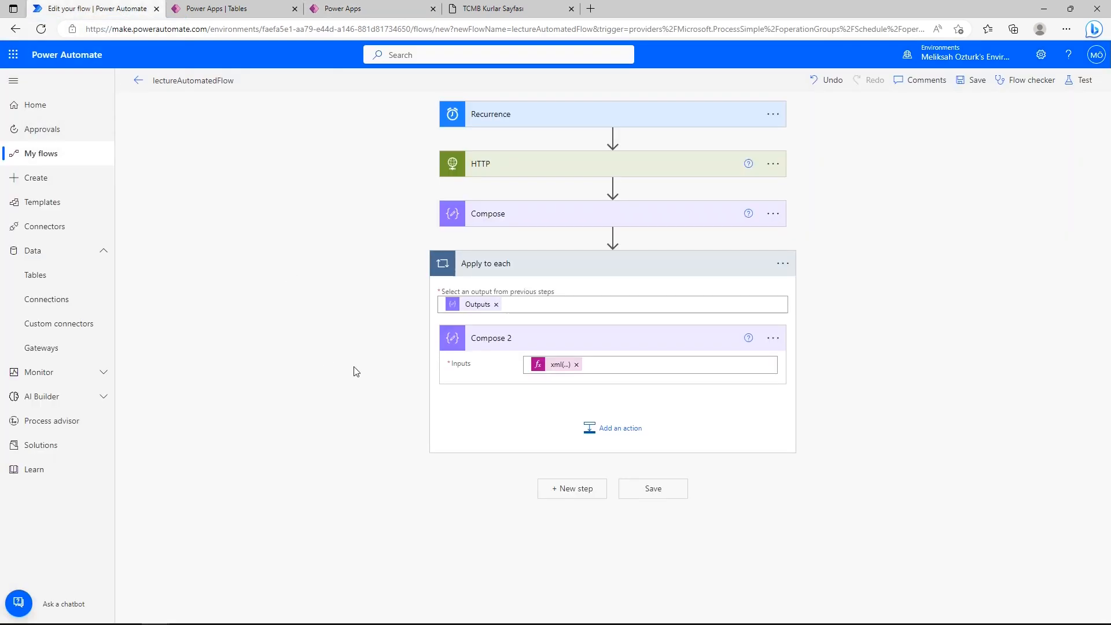
left_click(774, 338)
left_click(846, 510)
left_click(571, 360)
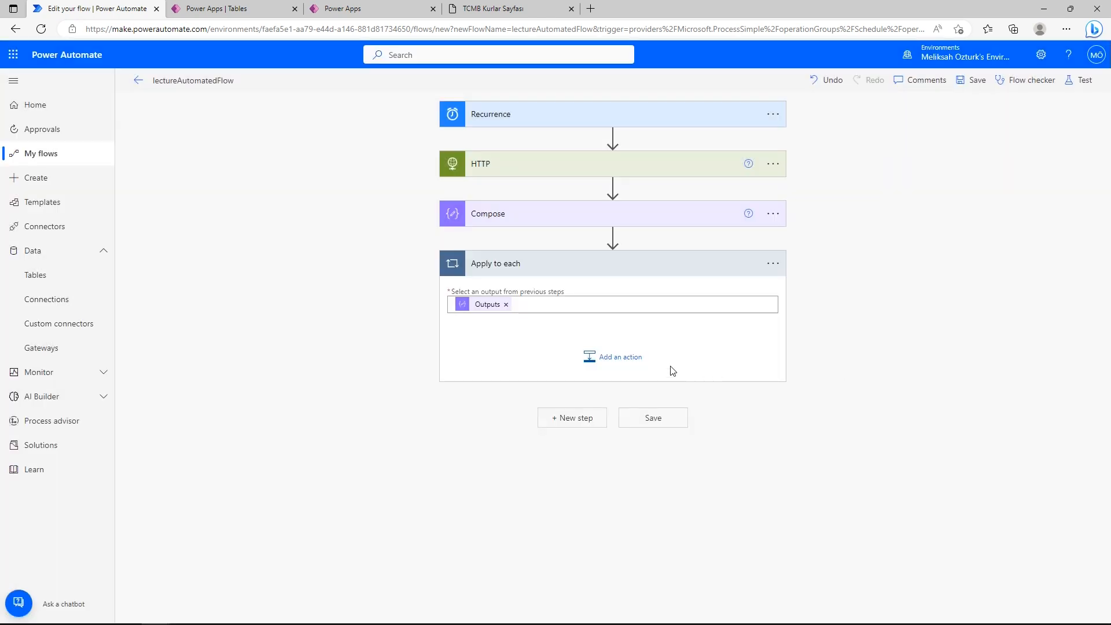
- Add a Microsoft Dataverse "Add a new row" action inside the Apply to each loop and set its table to dovizKurlaris
left_click(624, 359)
left_click(458, 369)
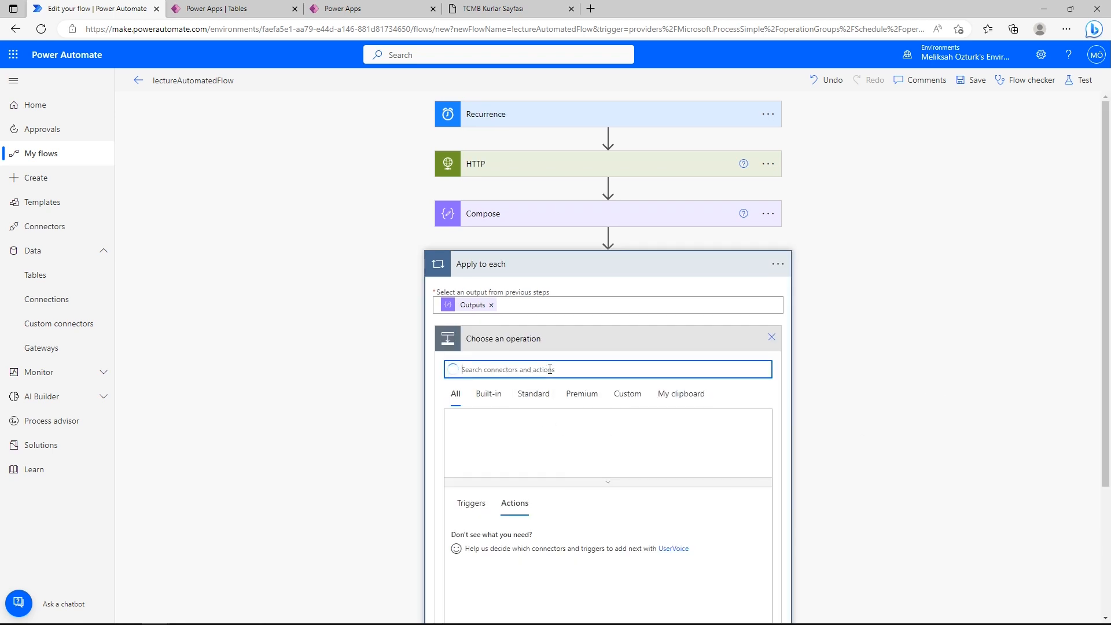
type("add a new ro")
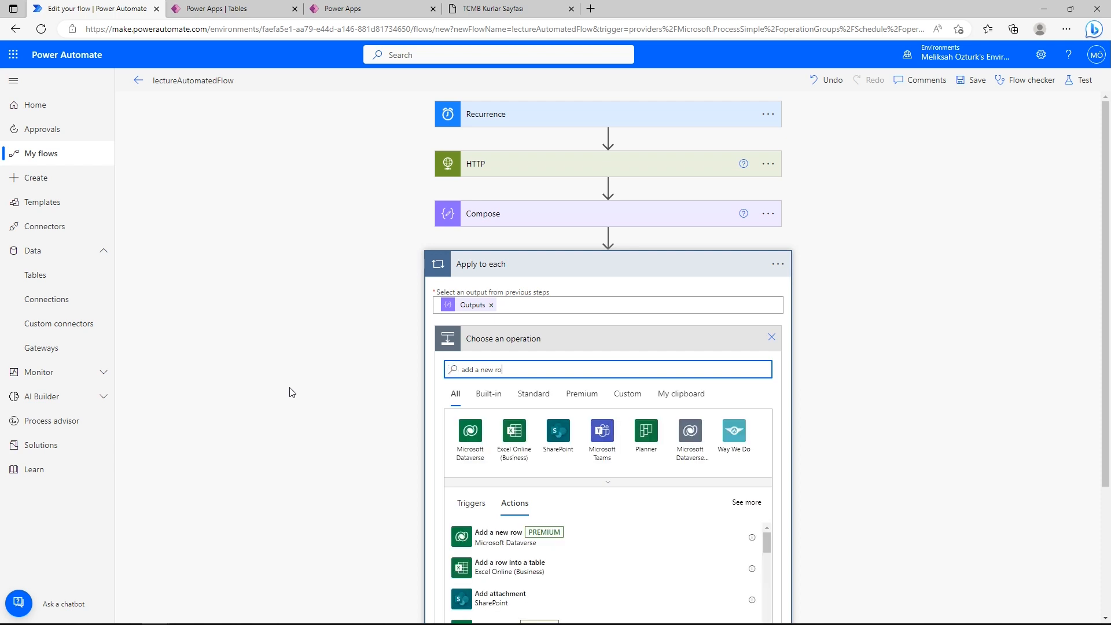
left_click(554, 547)
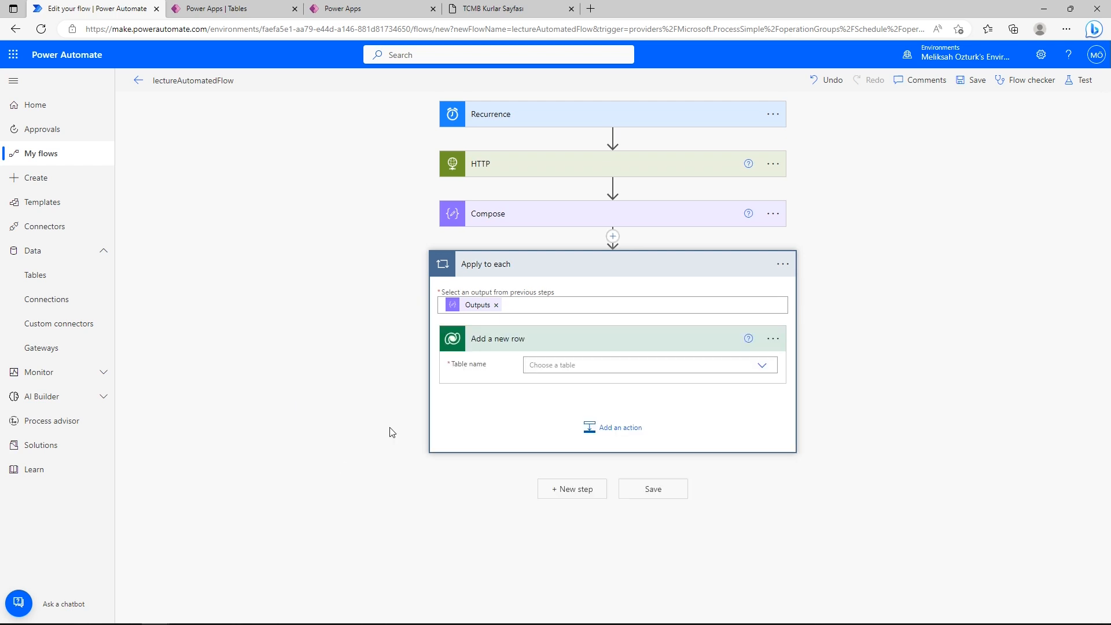
left_click(625, 367)
type("doviz")
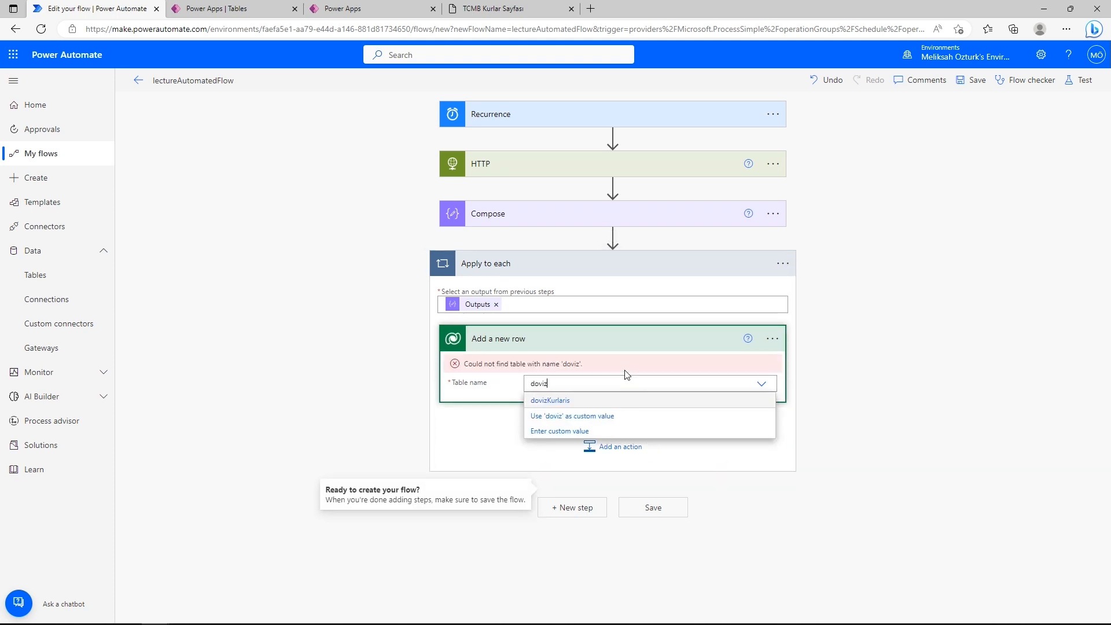
left_click(608, 400)
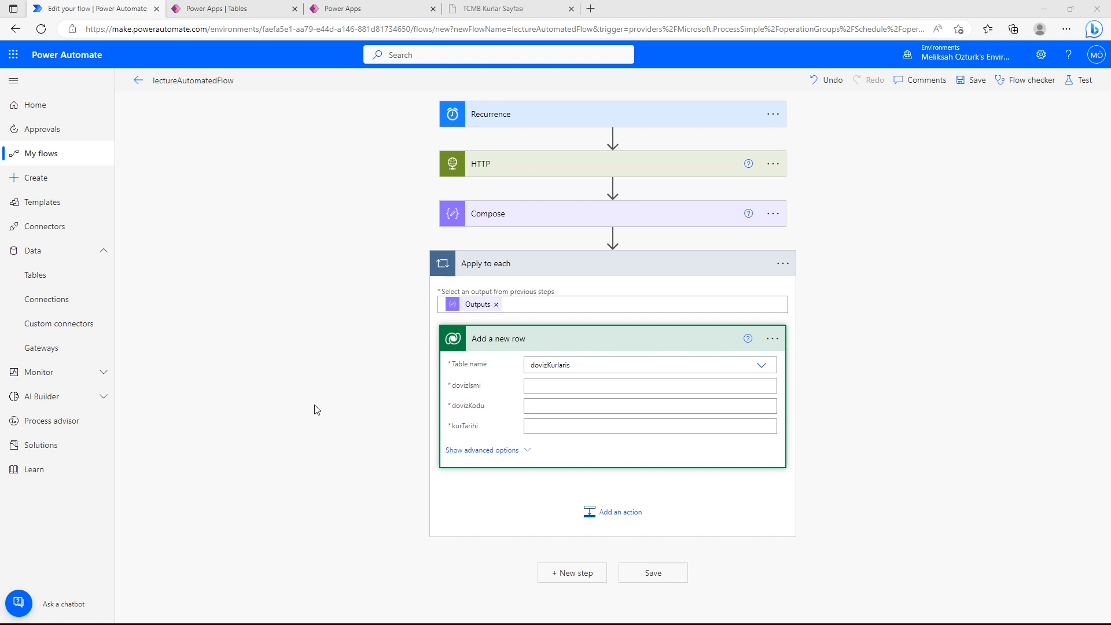
- Compare the Isim name and Kod code in Postman's XML response with the dovizIsmi and dovizKodu fields of the new row action
key("alt+Tab")
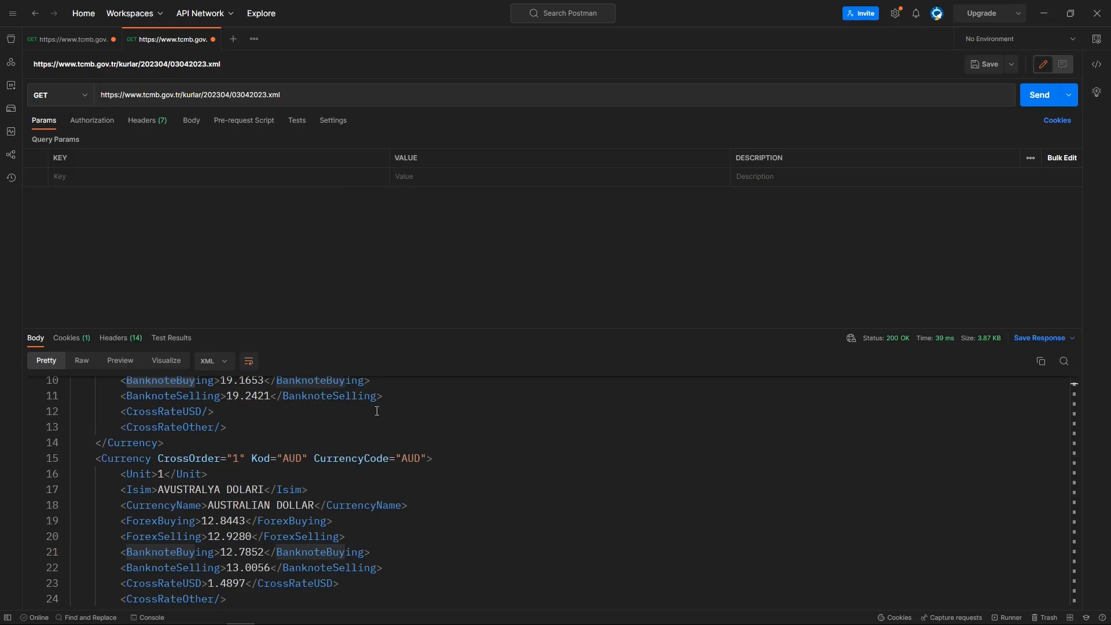
left_click_drag(159, 491, 282, 489)
key("alt+Tab")
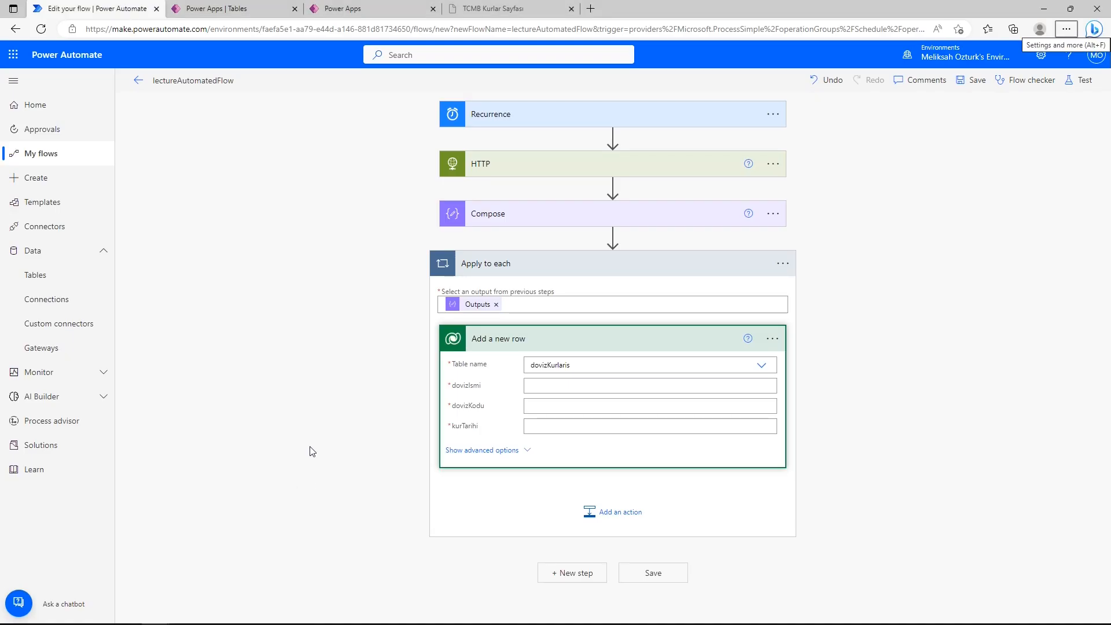
key("alt+Tab")
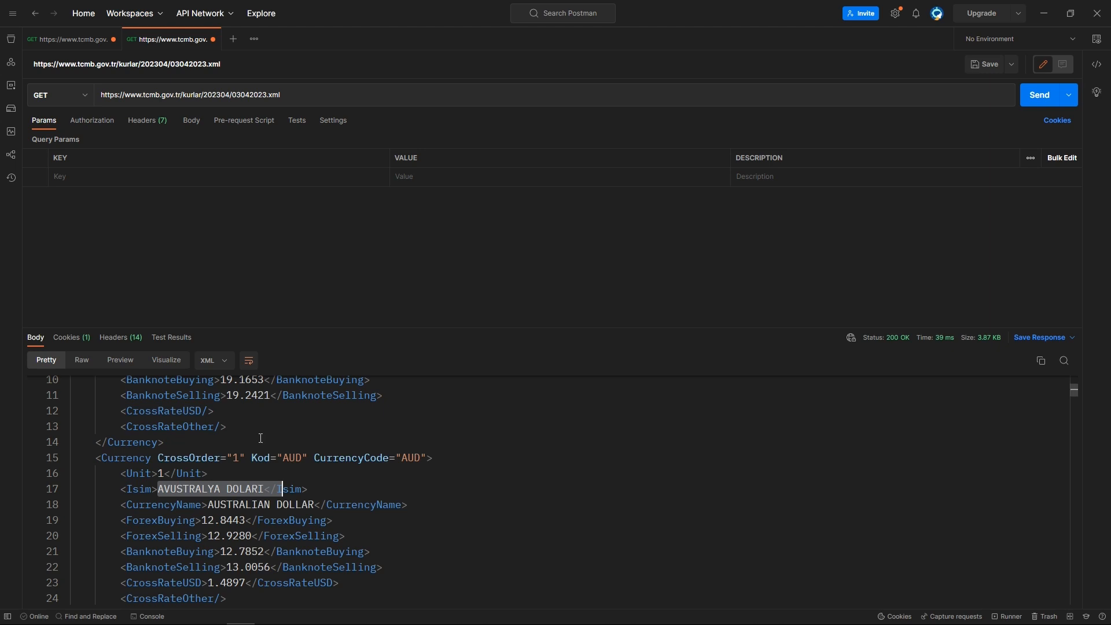
left_click_drag(252, 459, 307, 459)
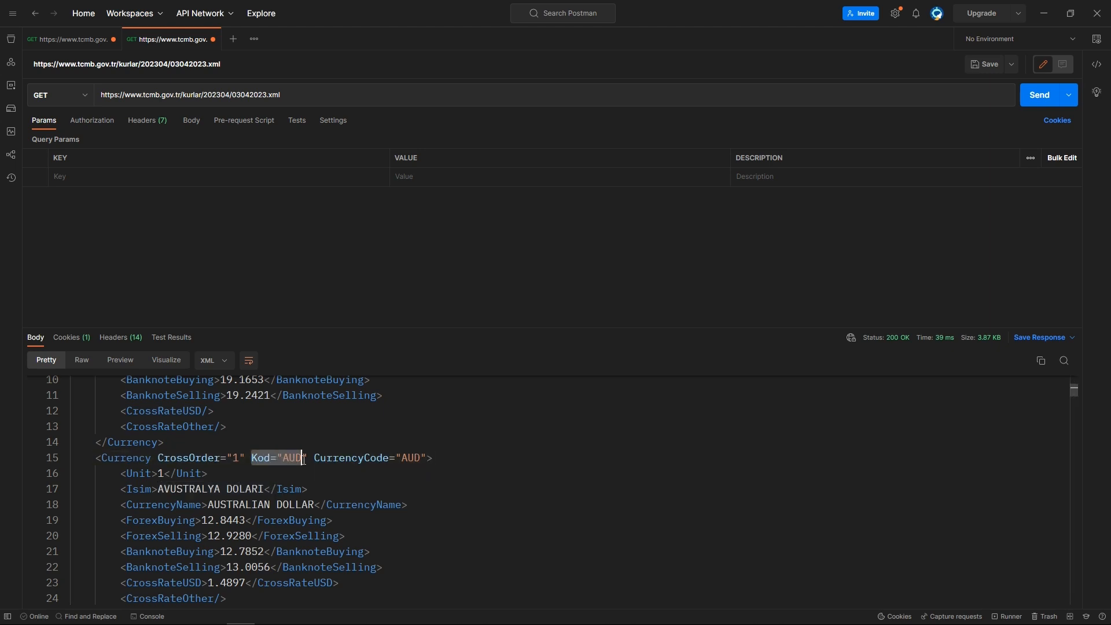
key("alt+Tab")
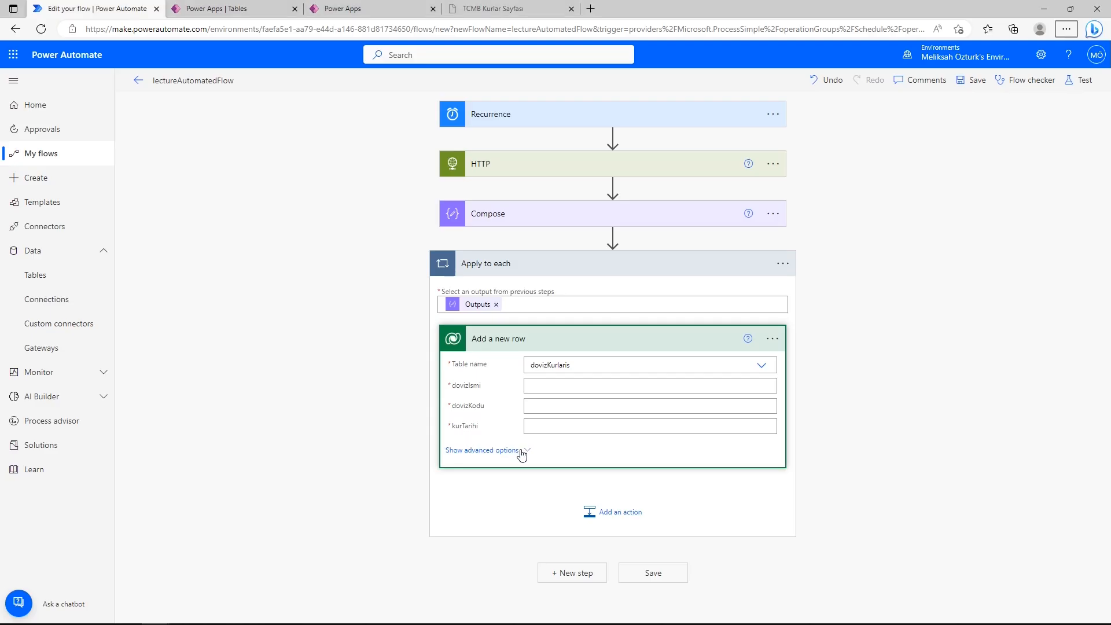
- Show the advanced options of Add a new row and review the matching currency elements in Postman, returning to the flow editor
left_click(482, 450)
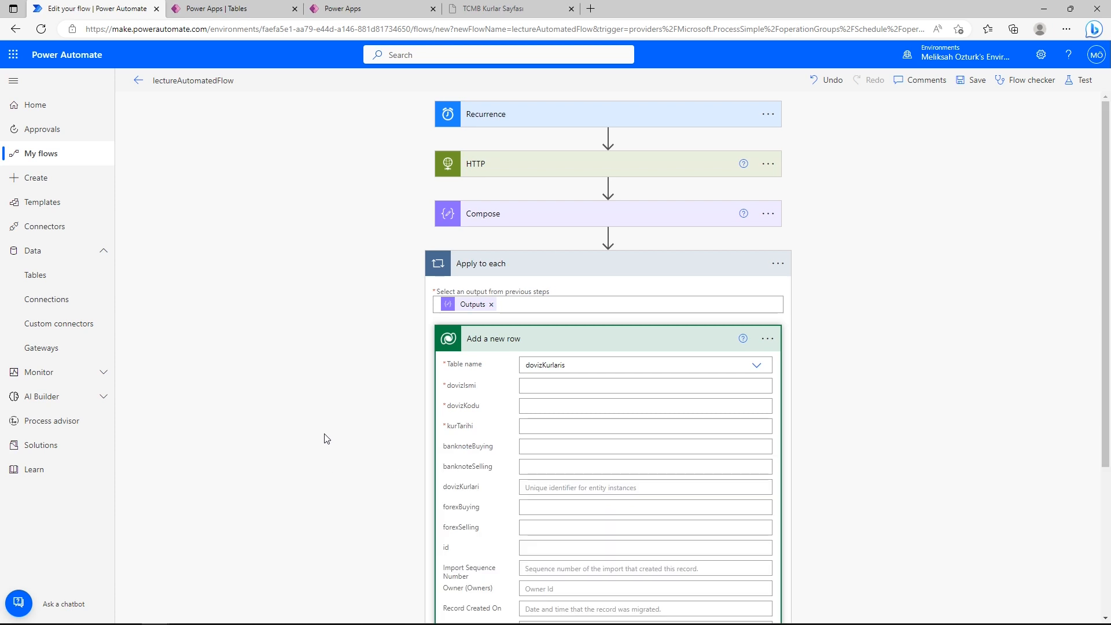
key("alt+Tab")
scroll(187, 450, "up", 1)
scroll(187, 450, "up", 2)
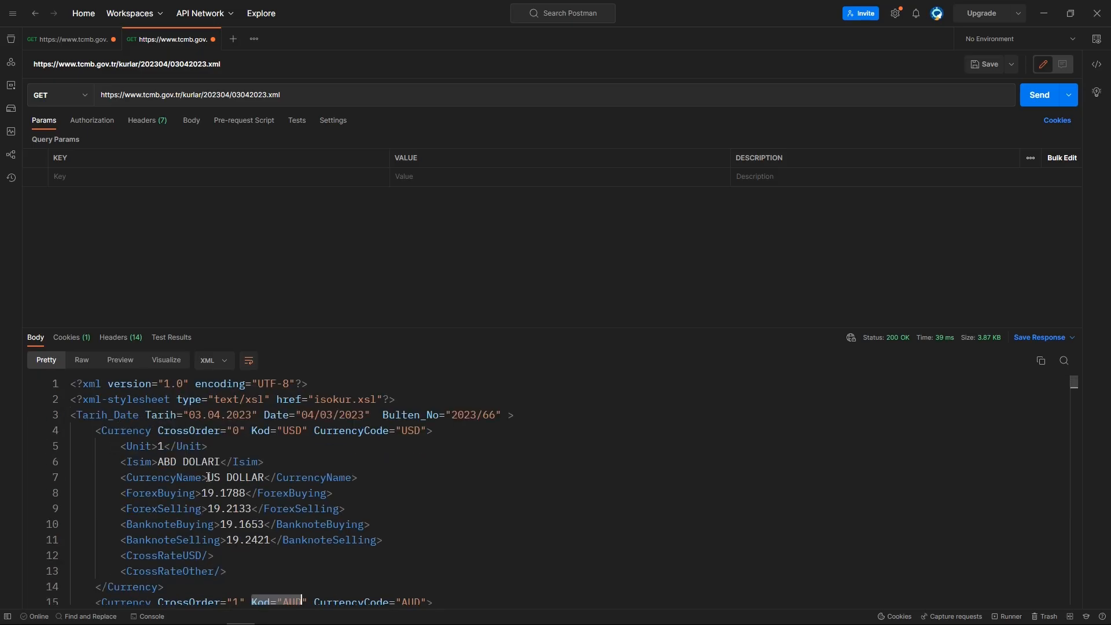
left_click_drag(128, 458, 274, 557)
left_click(274, 557)
key("alt+Tab")
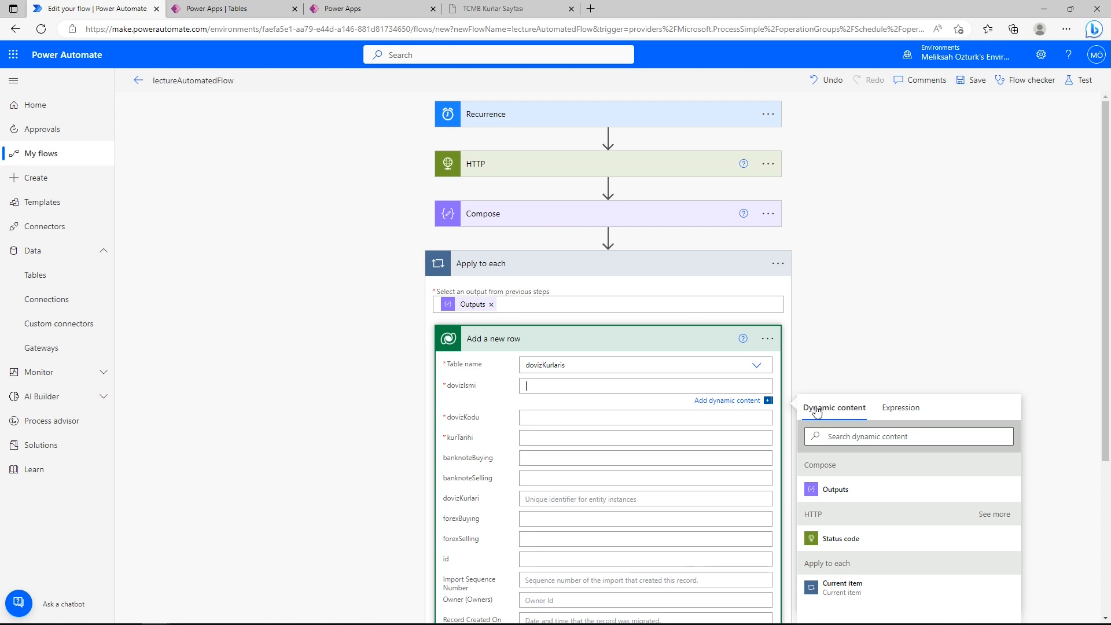
- Start an expression for the dovizIsmi field with xpath(xml(item())), checking the Currency node structure in Postman
left_click(905, 414)
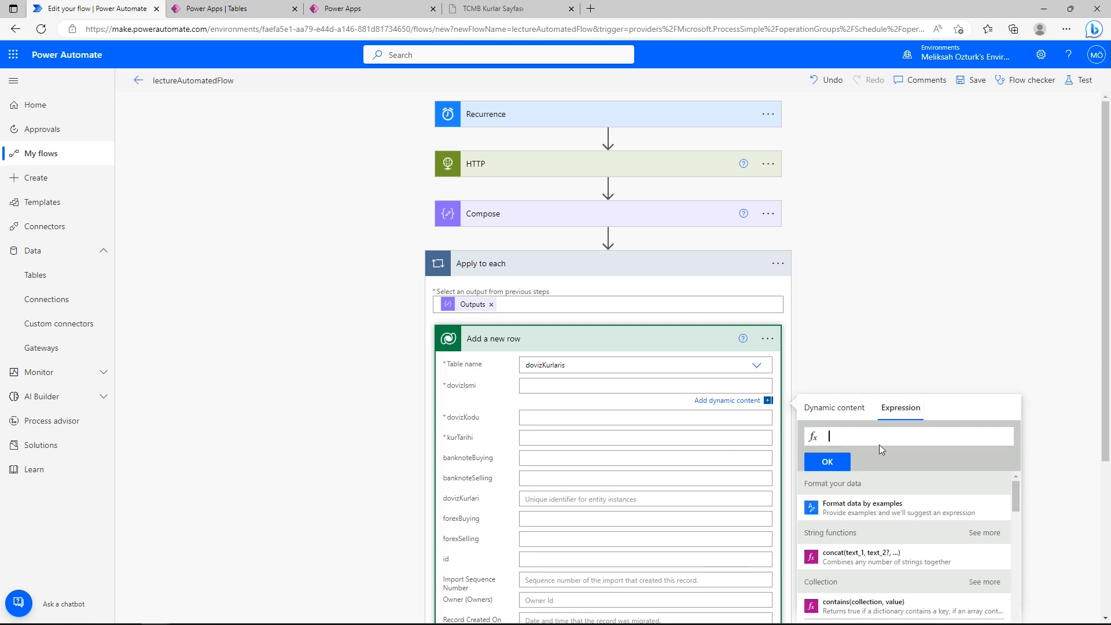
type("xpath(")
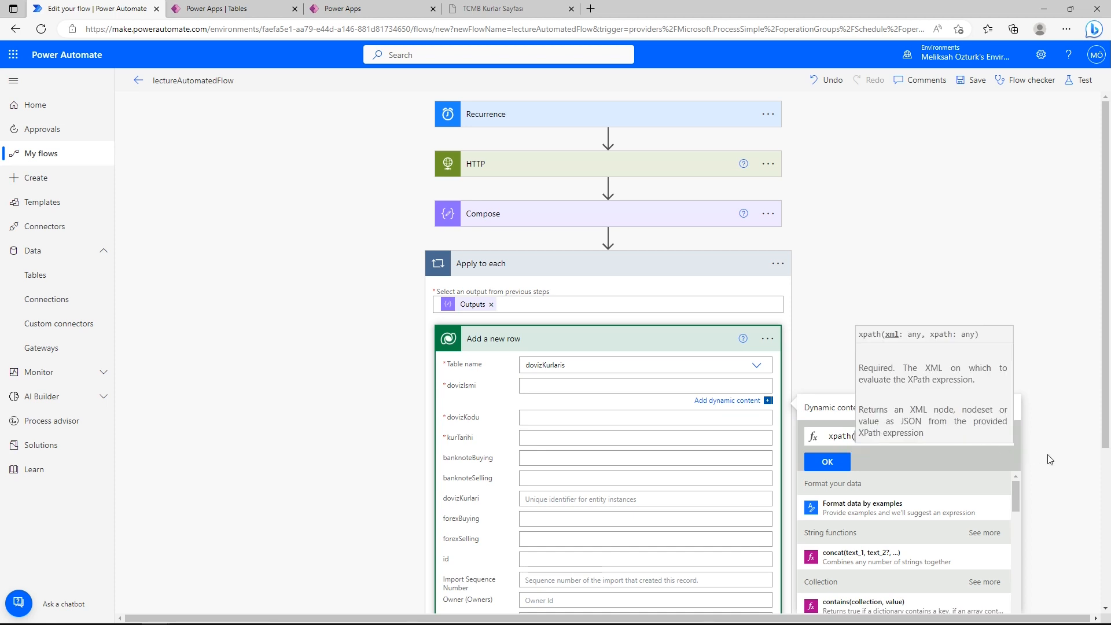
type("xml(")
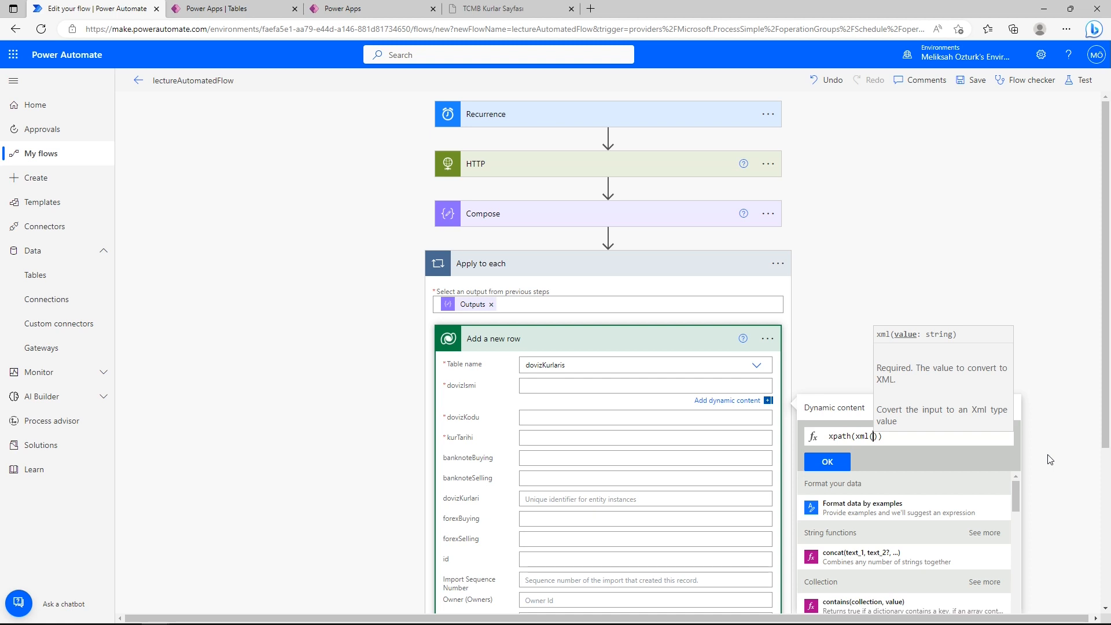
type("item(")
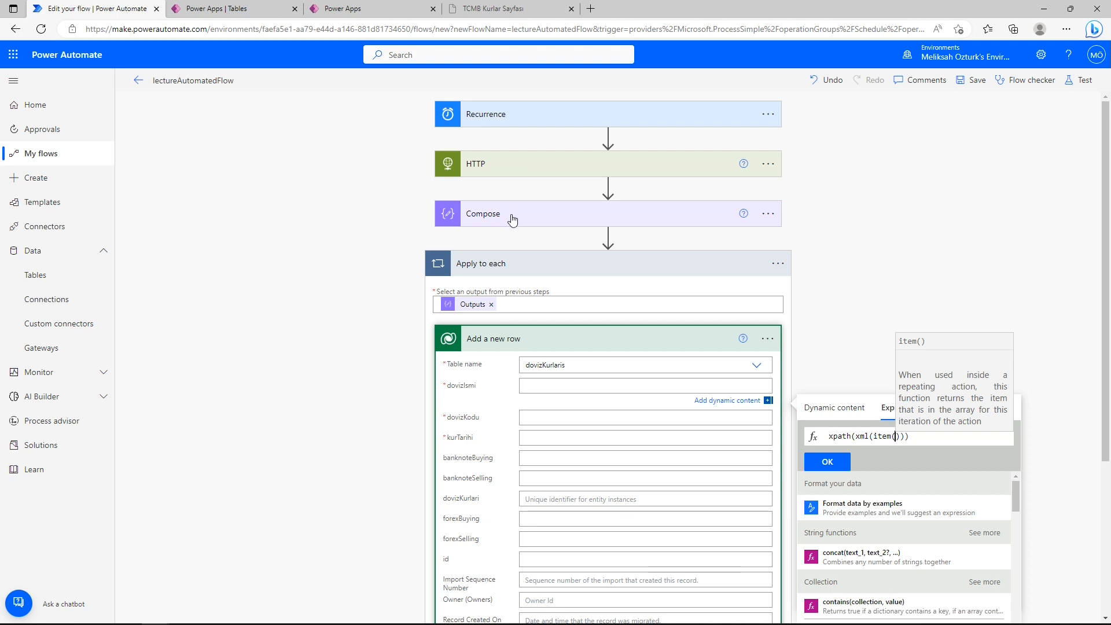
key("alt+Tab")
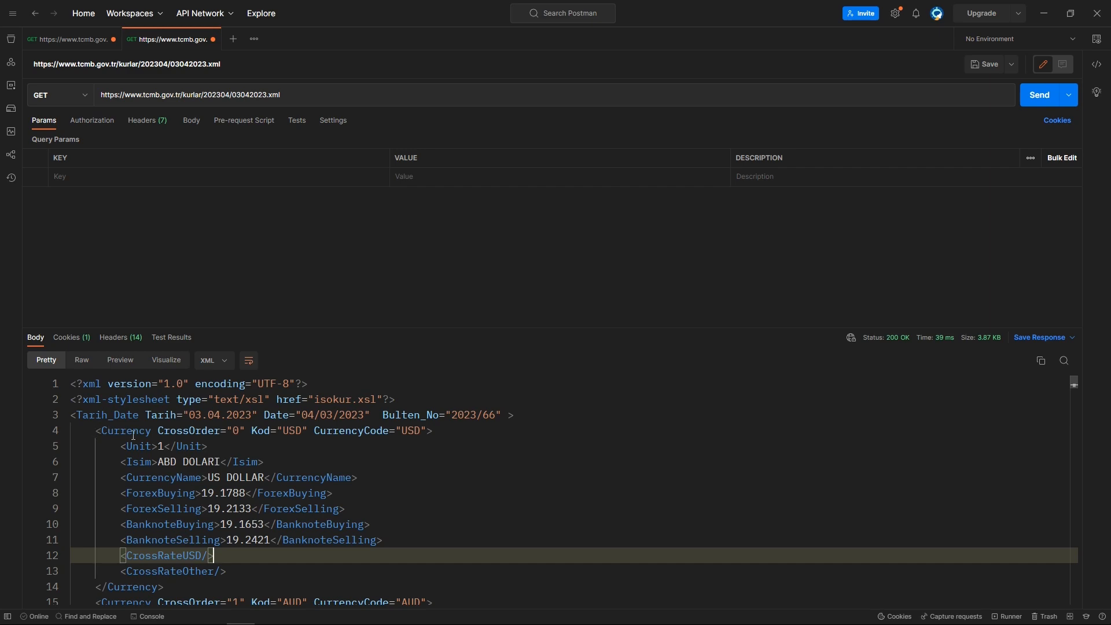
key("alt+Tab")
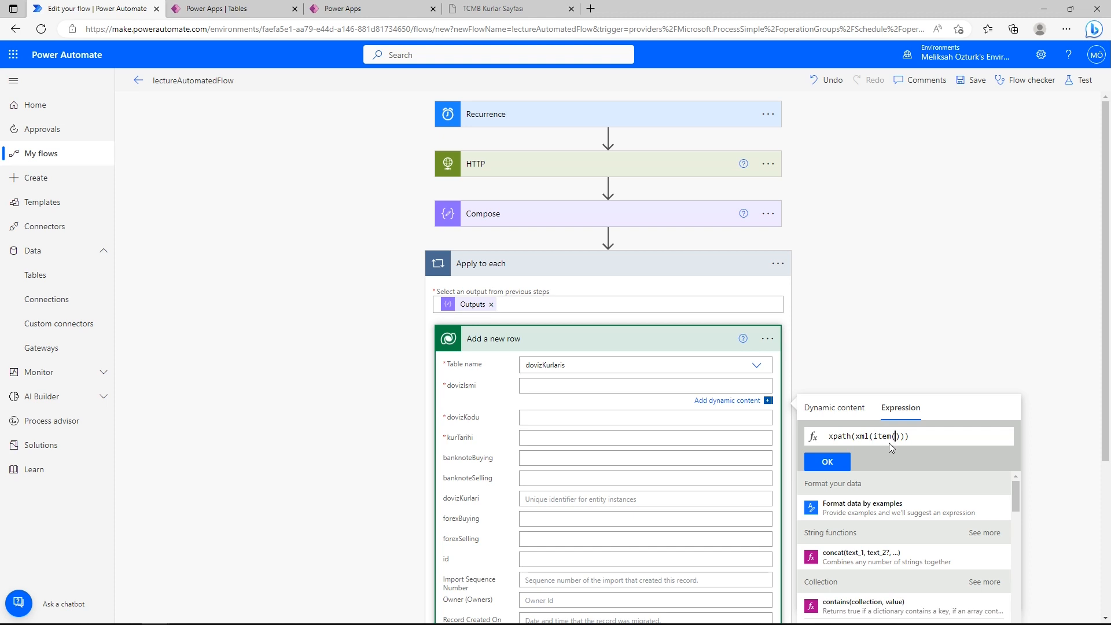
key("alt+Tab")
key("alt+Tab")
- Add 'Currency/Isim' as the second argument of the xpath expression, after xml(item())
left_click_drag(869, 437, 902, 437)
left_click(863, 437)
left_click_drag(856, 437, 901, 439)
left_click(905, 438)
type(",''")
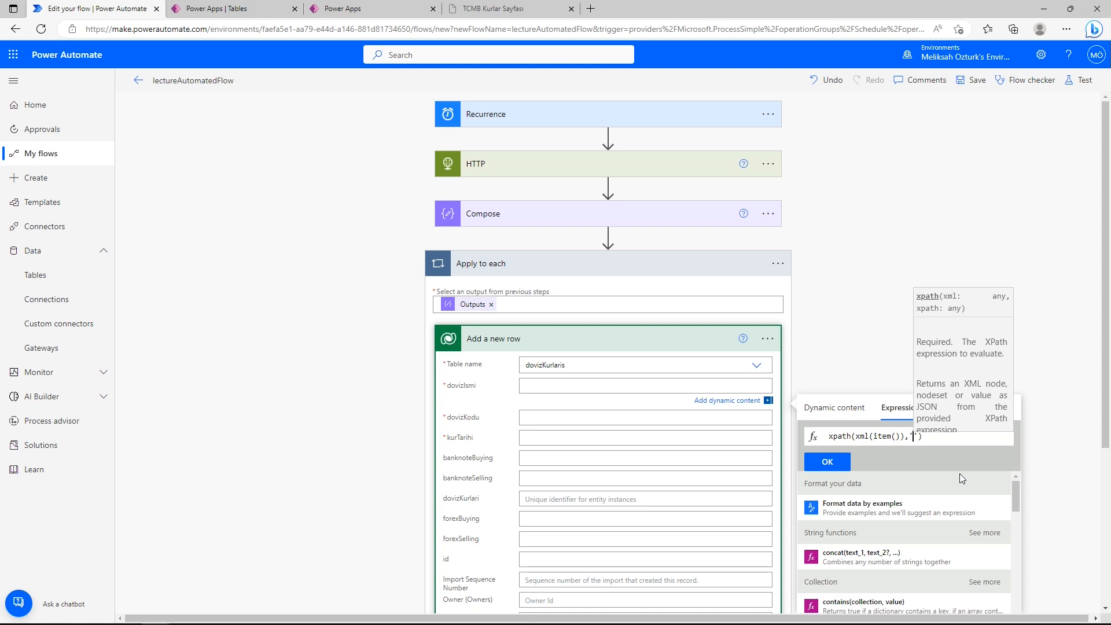
type("Curr")
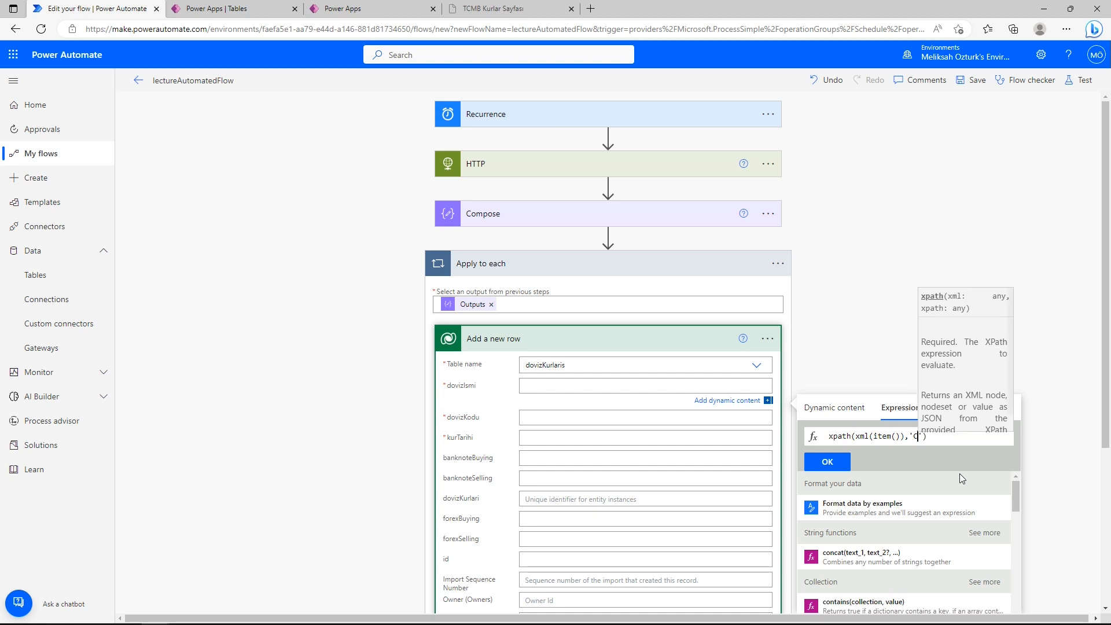
type("ency")
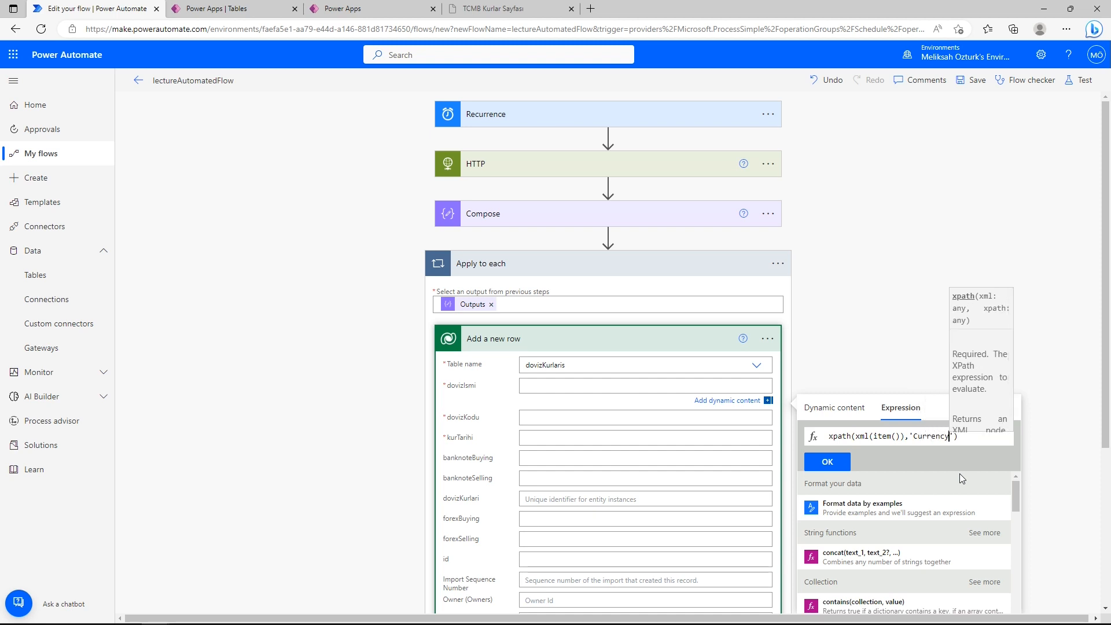
type("/")
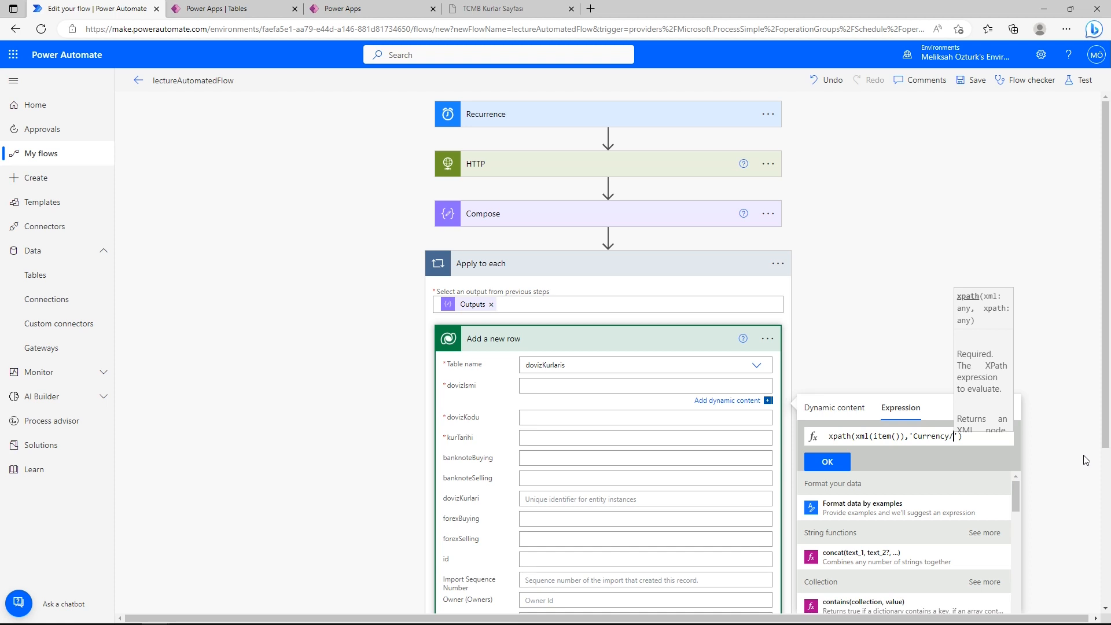
type("Is")
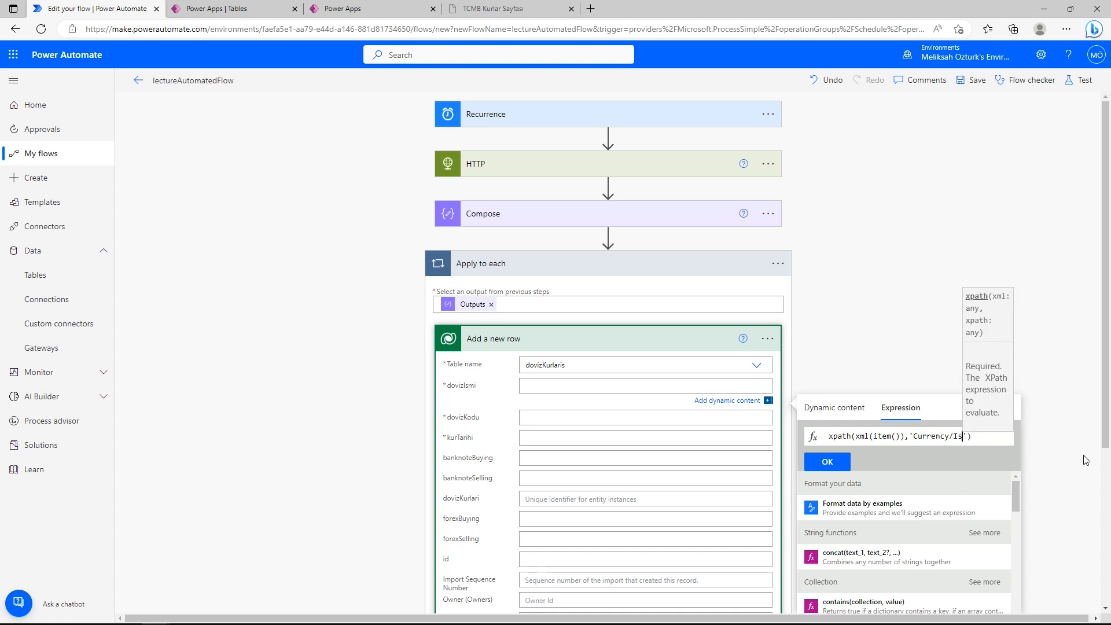
type("im")
- Check the Isim element in Postman's XML response against the path used in the dovizIsmi expression
key("alt+Tab")
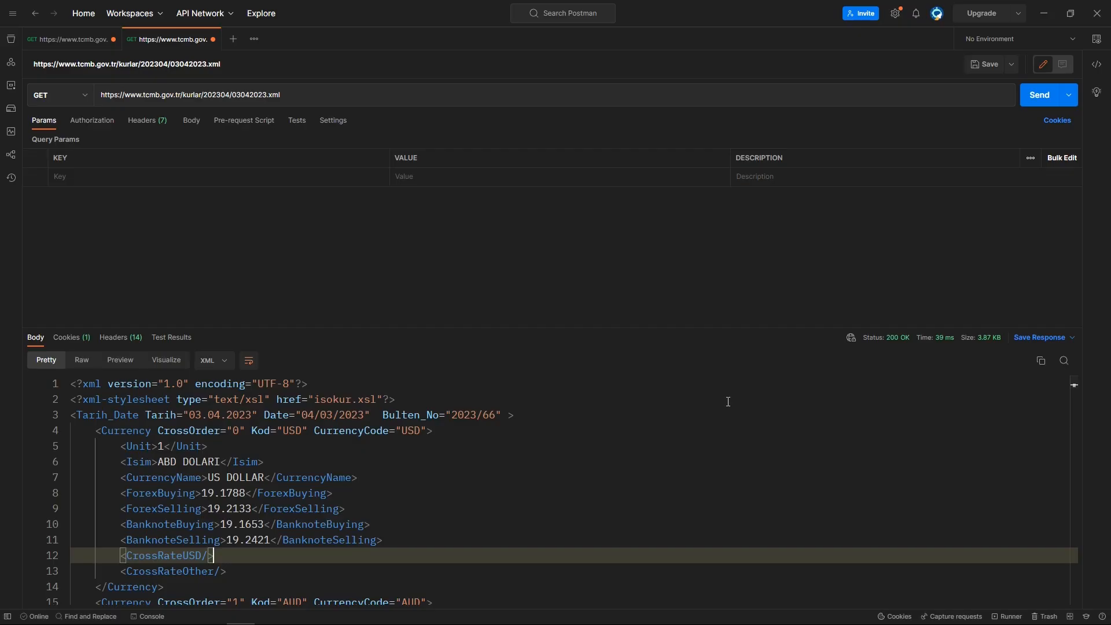
left_click(148, 461)
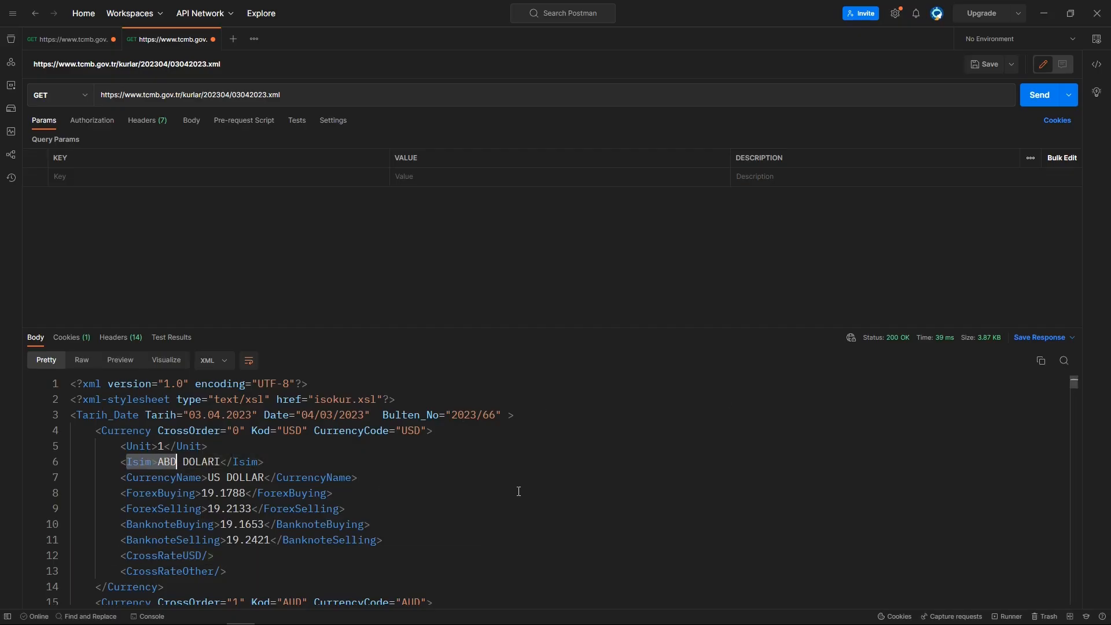
key("alt+Tab")
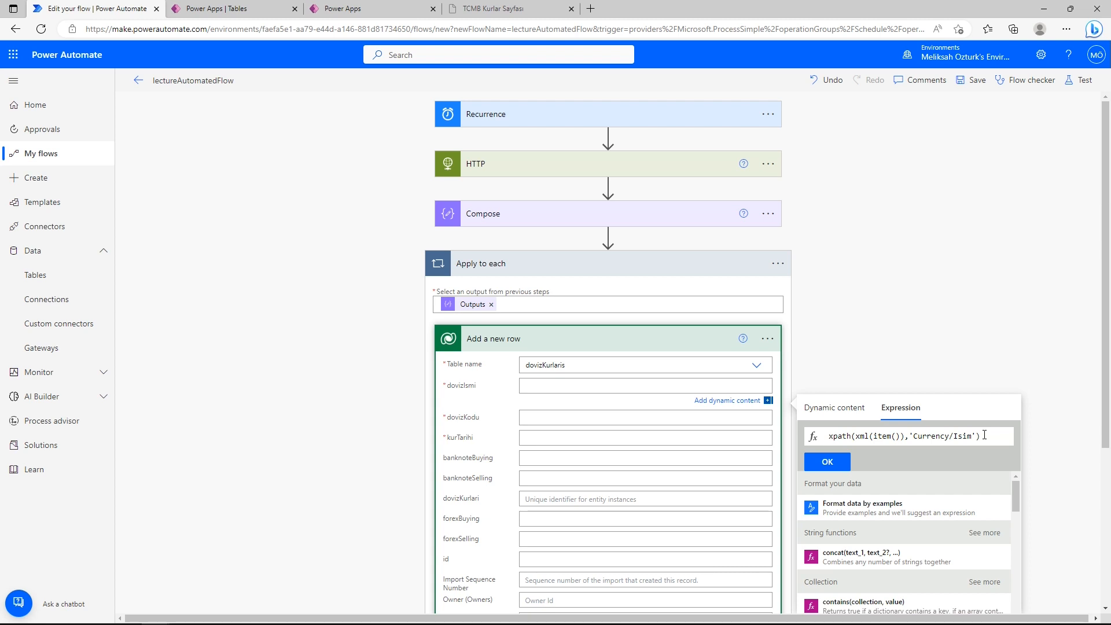
left_click_drag(981, 435, 832, 435)
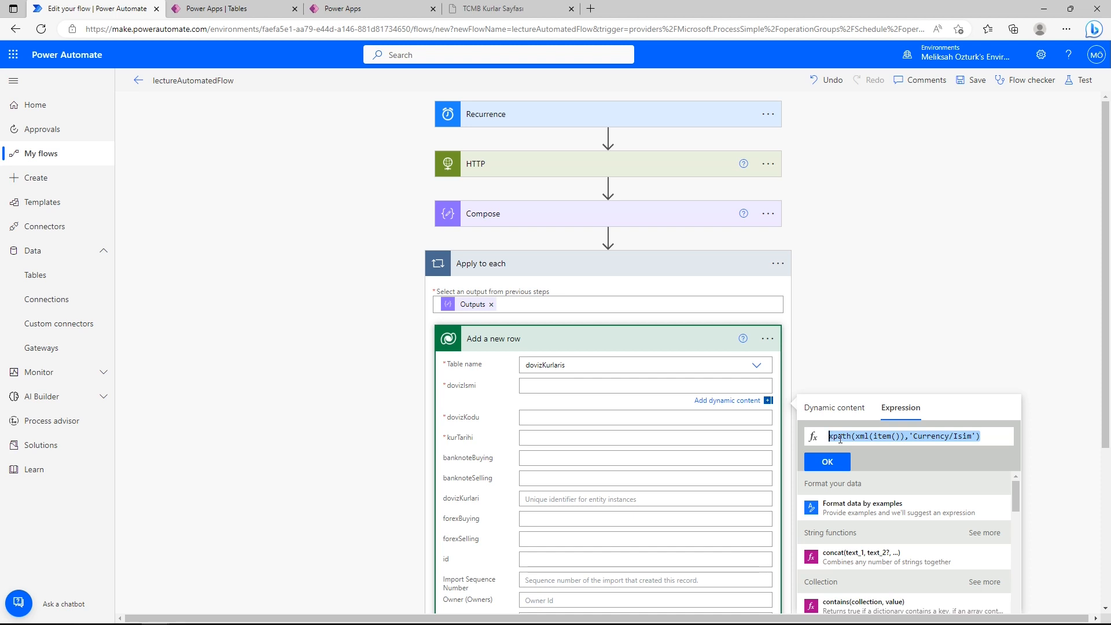
left_click(913, 438)
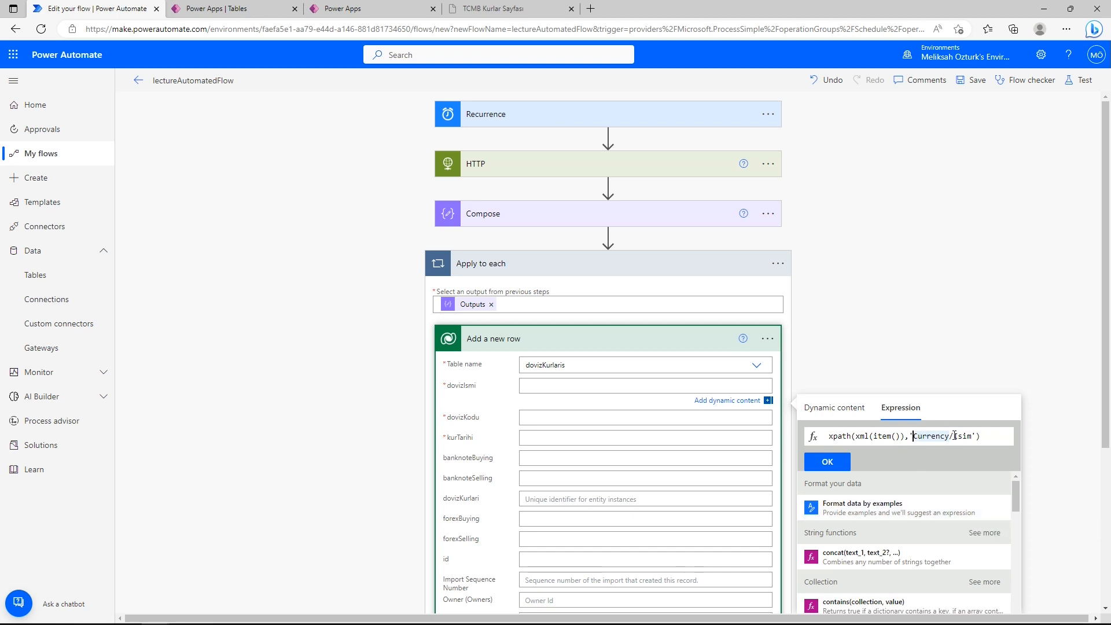
- Wrap the path inside the quotes in string(), making the expression xpath(xml(item()),'string(Currency/Isim)')
left_click(967, 436)
left_click_drag(968, 437, 914, 436)
left_click(910, 435)
left_click(975, 437)
left_click(914, 436)
type("string(")
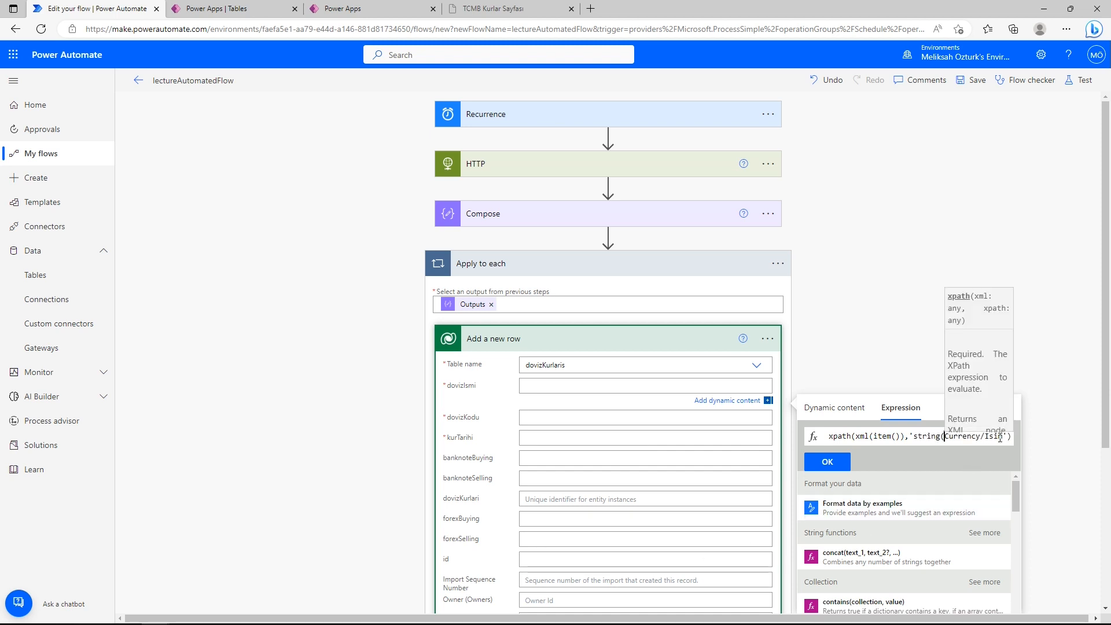
left_click_drag(1001, 438, 1013, 447)
key("Left")
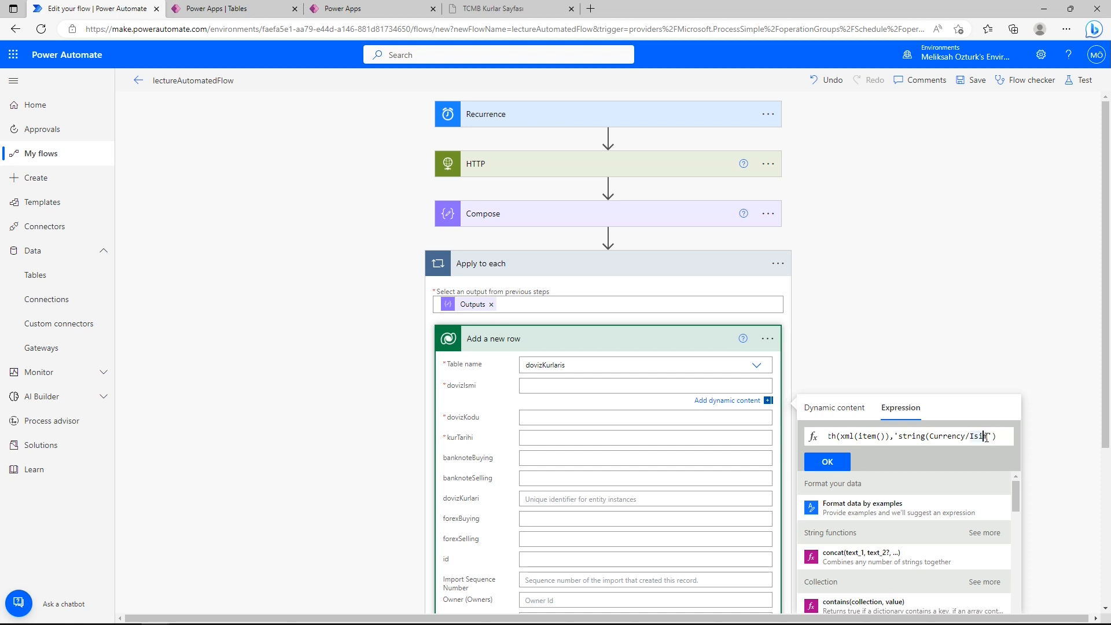
type(")")
double_click(899, 436)
left_click(990, 436)
type(")")
left_click(898, 435)
type("str")
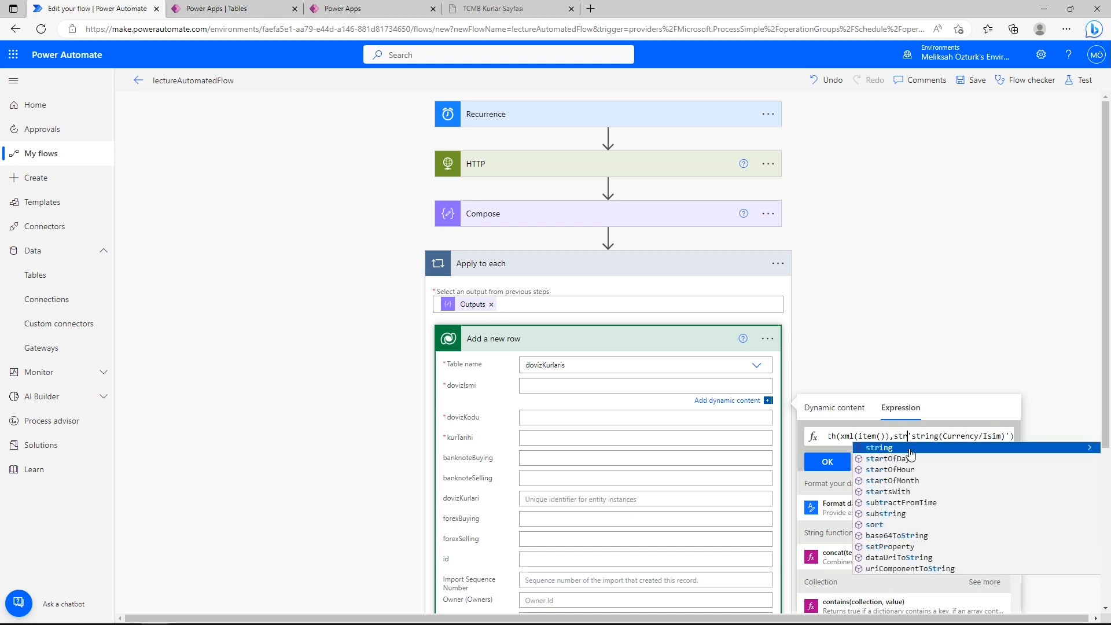
type("ing(")
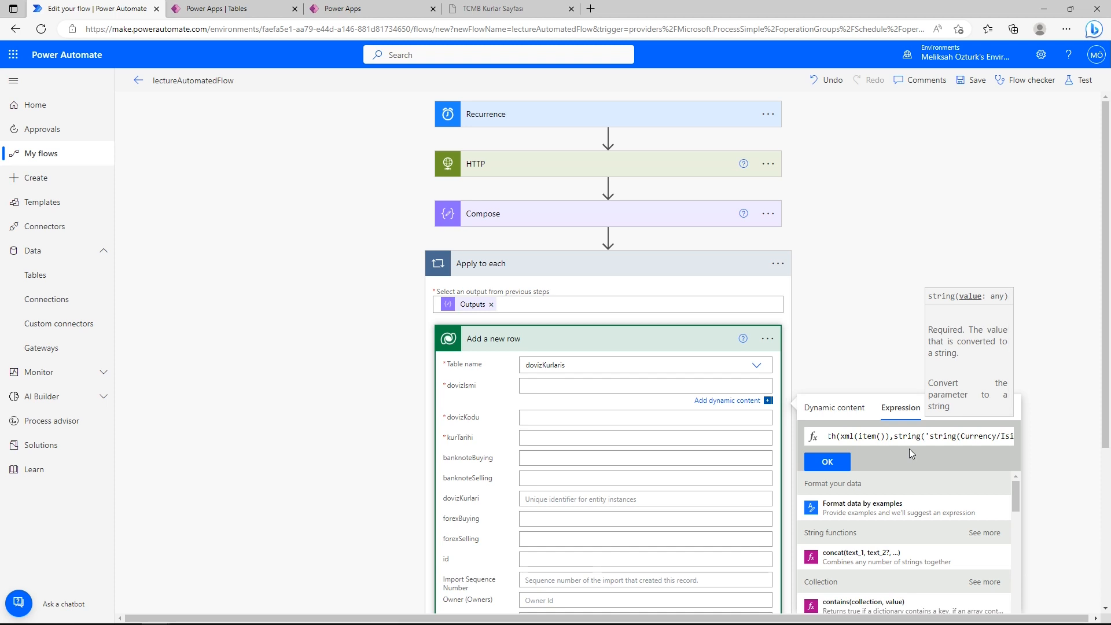
key("BackSpace")
key("BackSpace")
key("BackSpace")
key("BackSpace")
key("BackSpace")
key("BackSpace")
key("BackSpace")
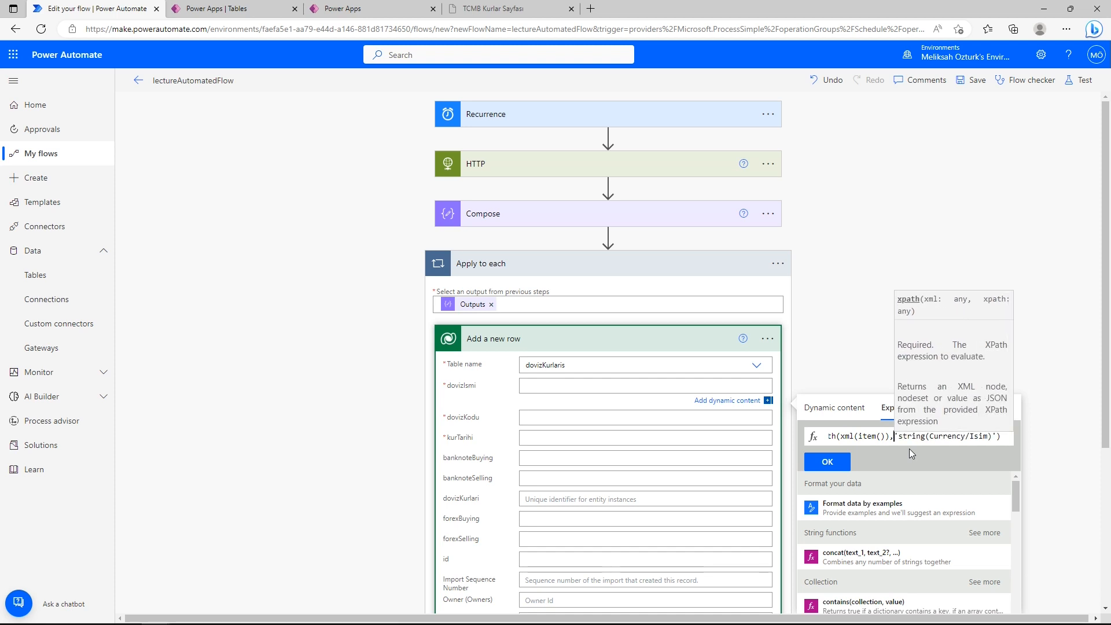
left_click(1000, 437)
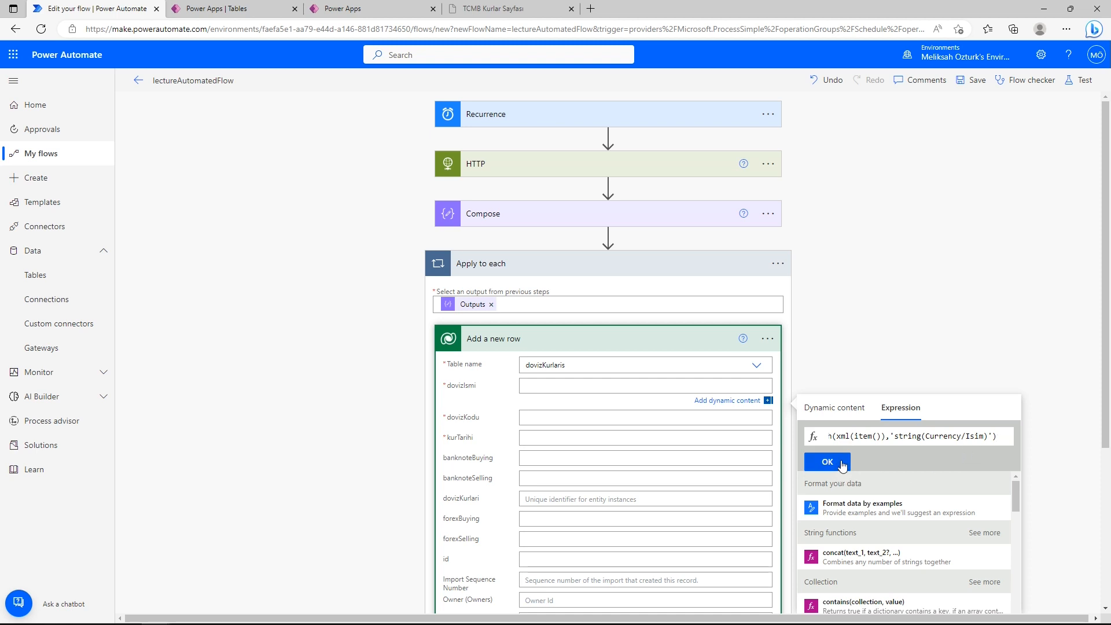
- Copy the complete xpath expression for reuse and insert it into the dovizIsmi field
left_click_drag(997, 437, 794, 439)
key("ctrl+c")
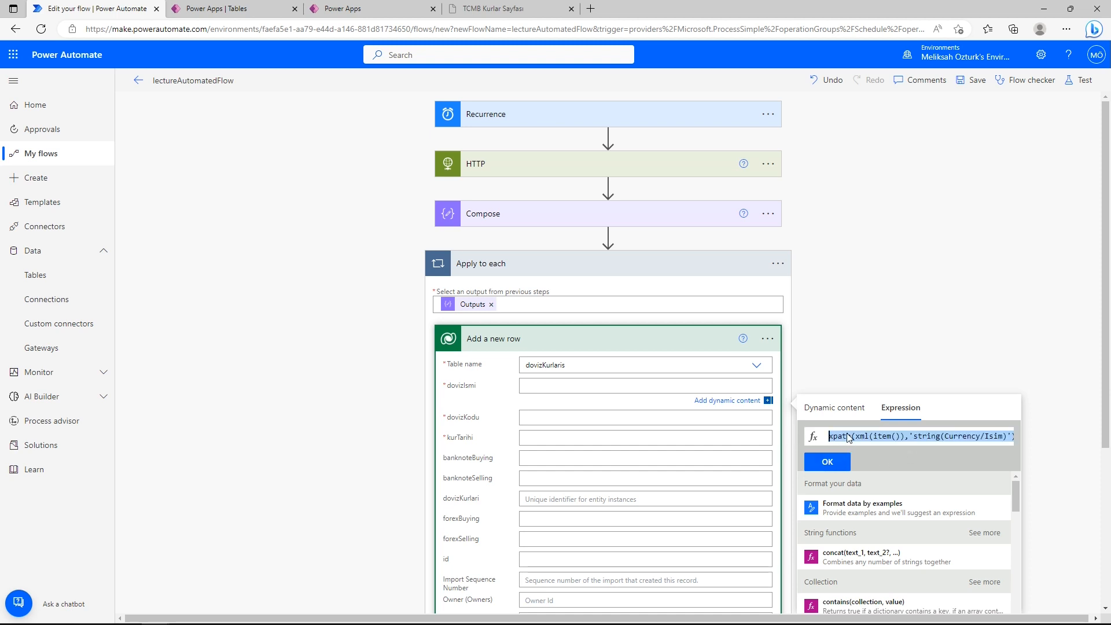
left_click(828, 462)
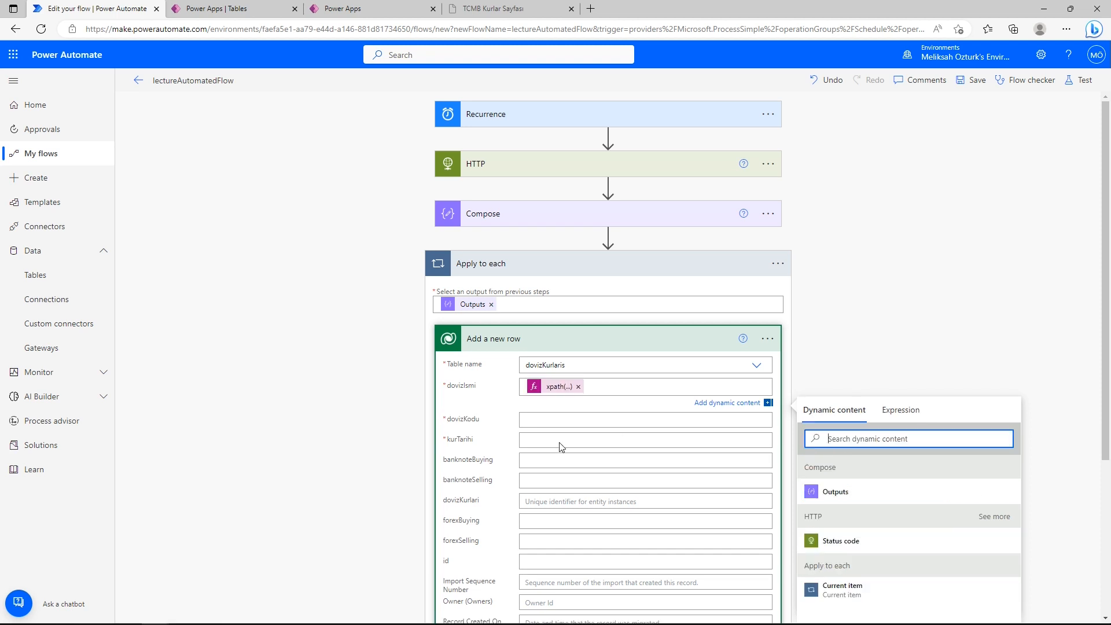
- Reuse the copied expression for the dovizKodu field, replacing Isim with Kod to get xpath(xml(item()),'string(Currency/Kod)')
left_click(901, 430)
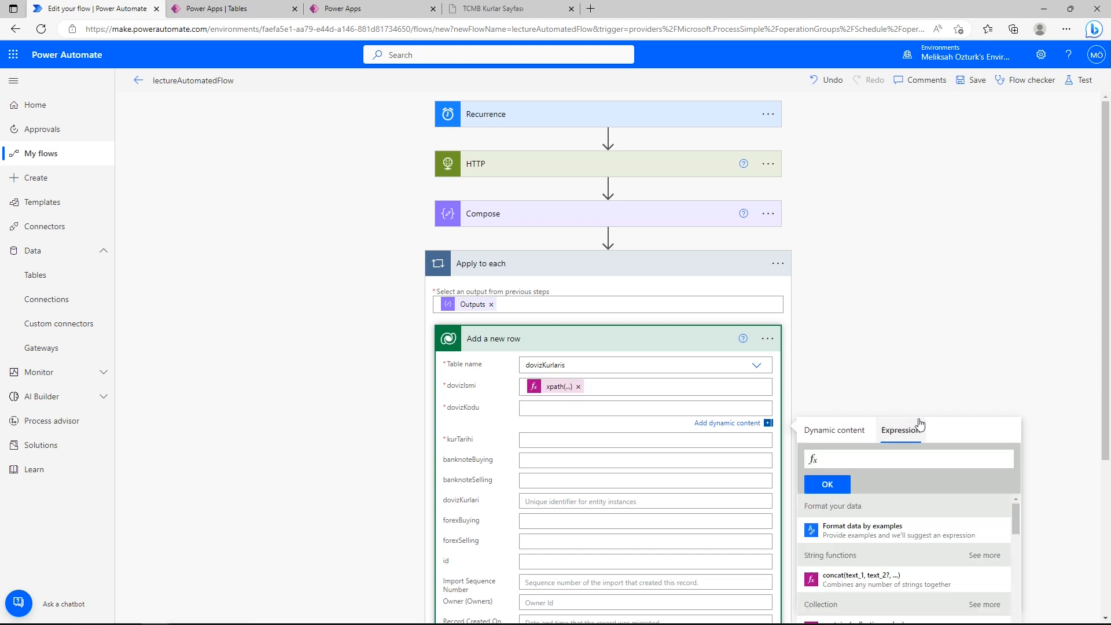
key("ctrl+v")
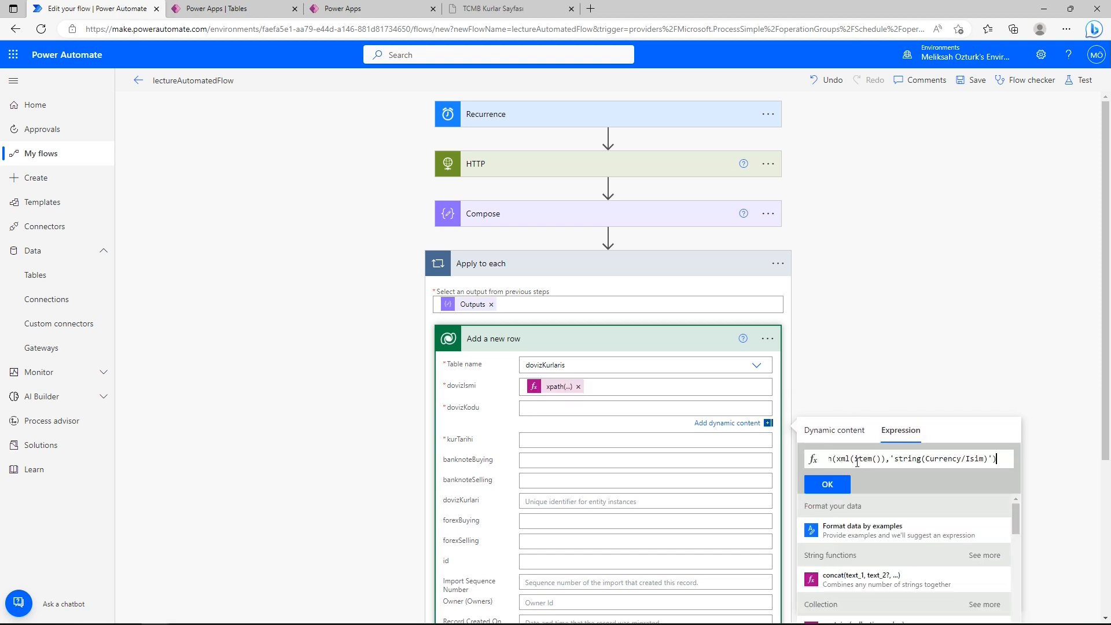
left_click_drag(983, 459, 966, 458)
type("Kod")
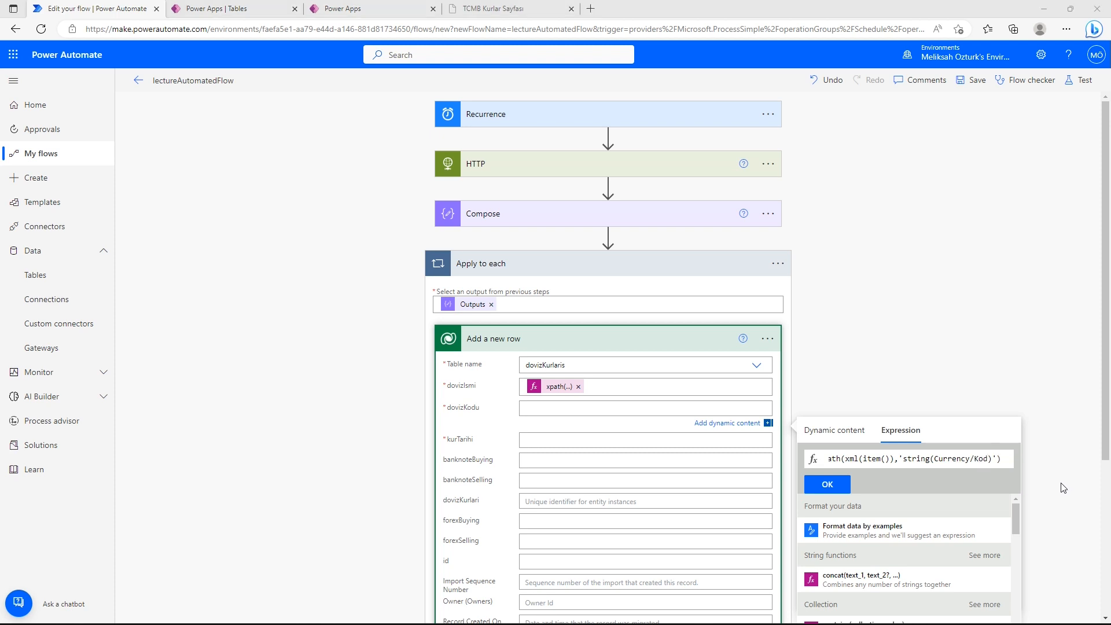
- Check in Postman's XML response how Kod is defined on the Currency node
key("alt+Tab")
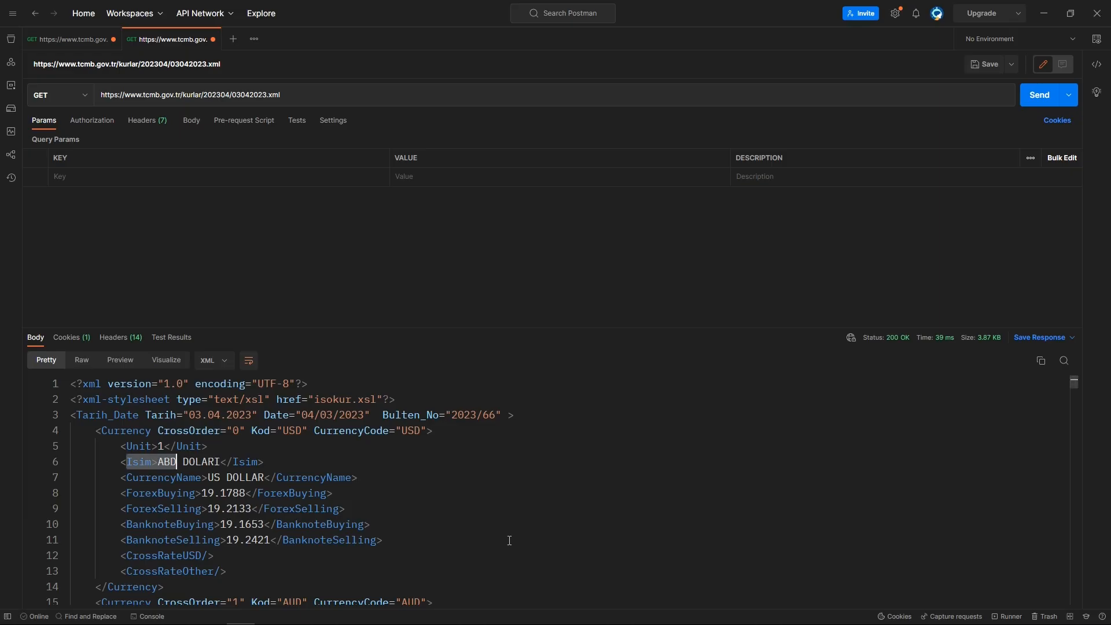
left_click(156, 436)
left_click(272, 430)
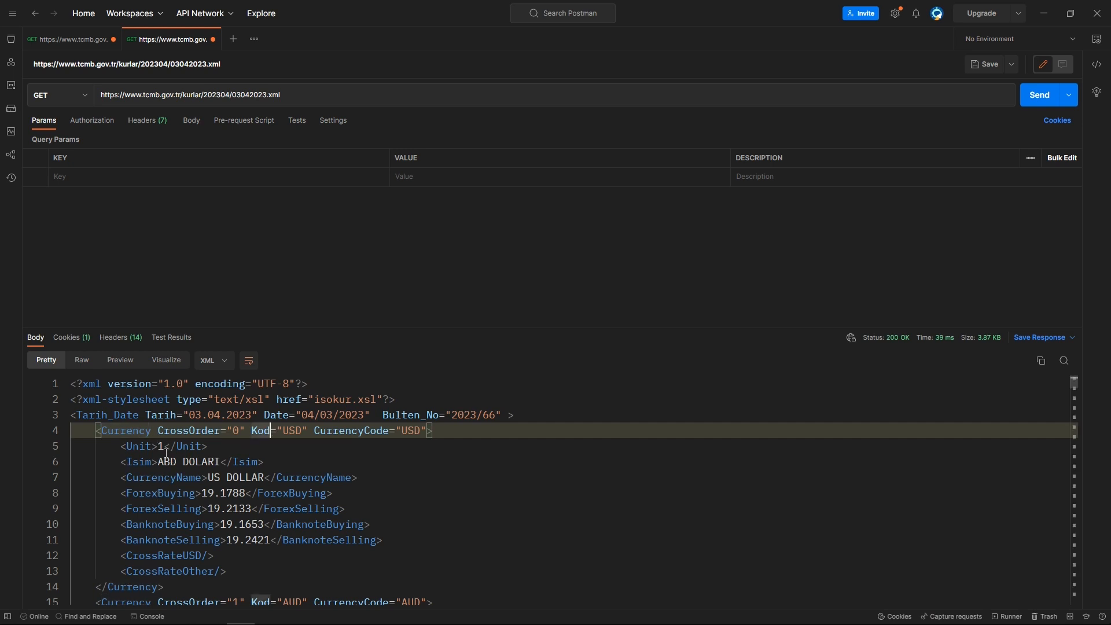
double_click(104, 431)
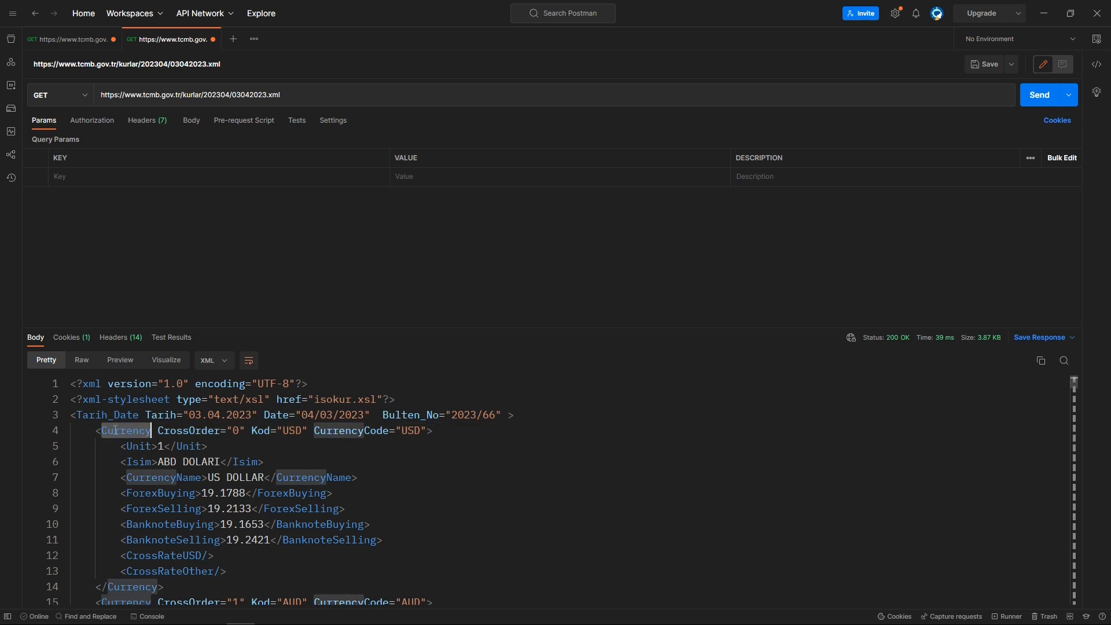
key("alt+Tab")
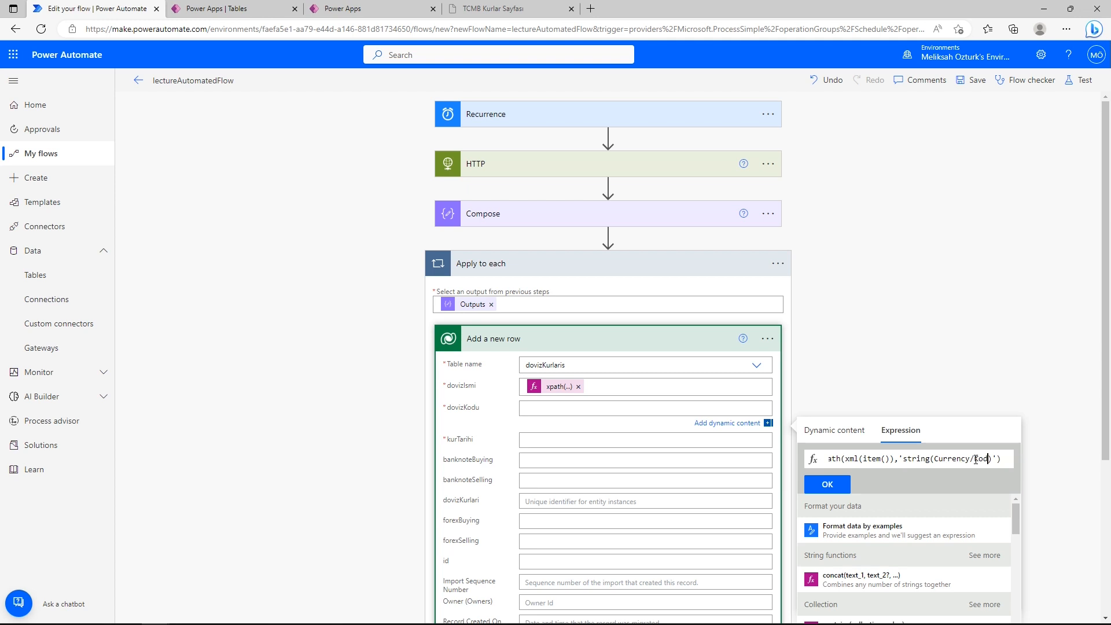
left_click_drag(974, 459, 990, 459)
left_click(977, 457)
type("@")
key("alt+Tab")
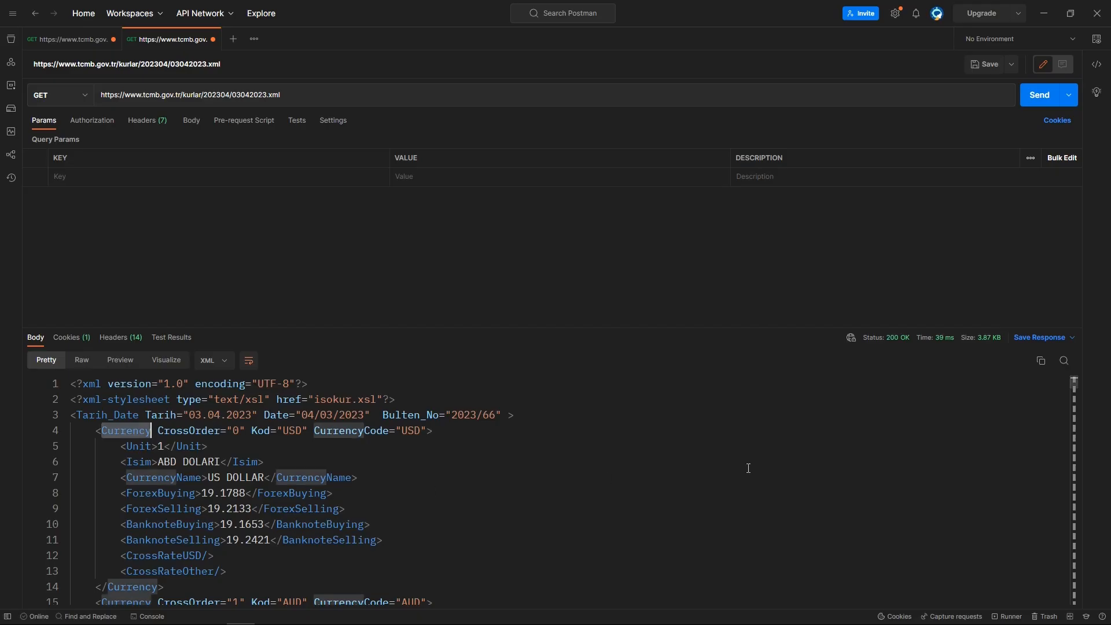
key("alt+Tab")
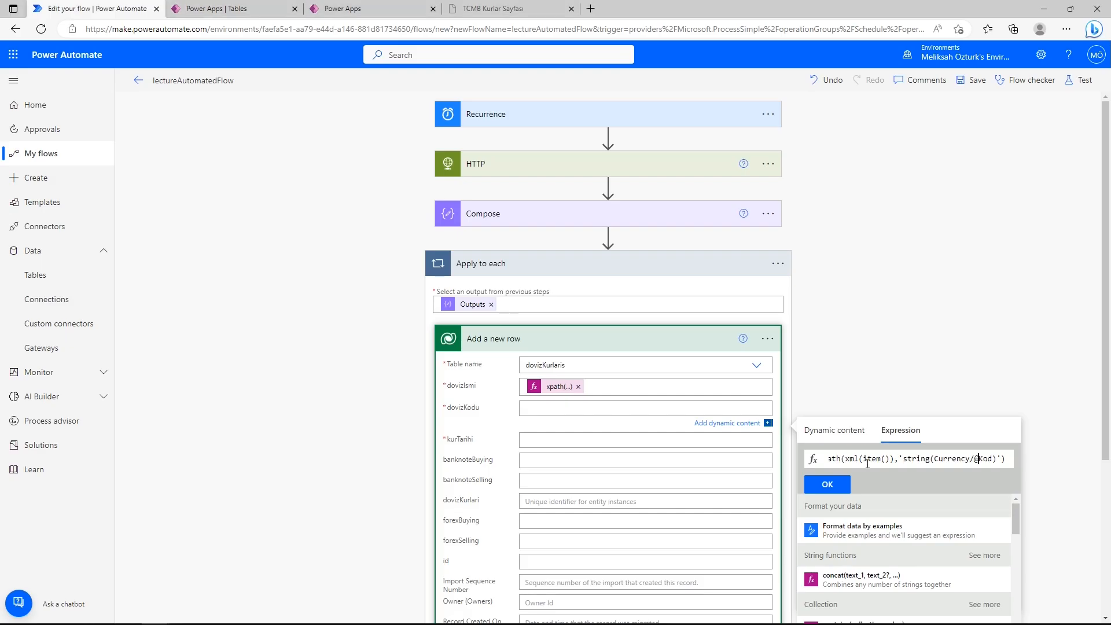
left_click(842, 484)
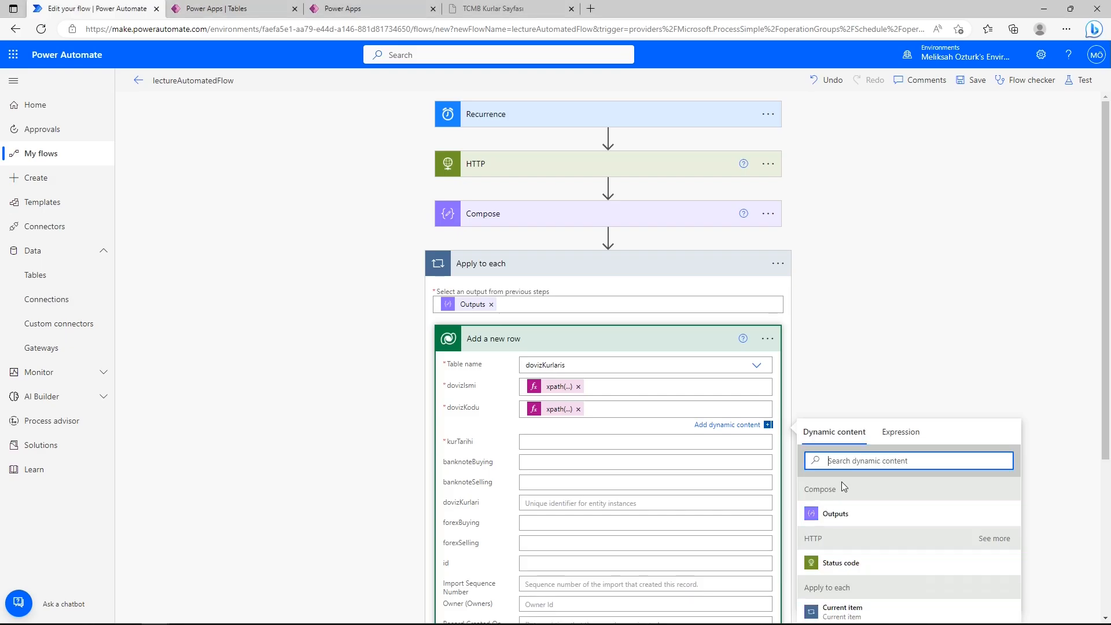
- Check the Tarih date in Postman's XML response as a possible source for the kurTarihi field
left_click(592, 444)
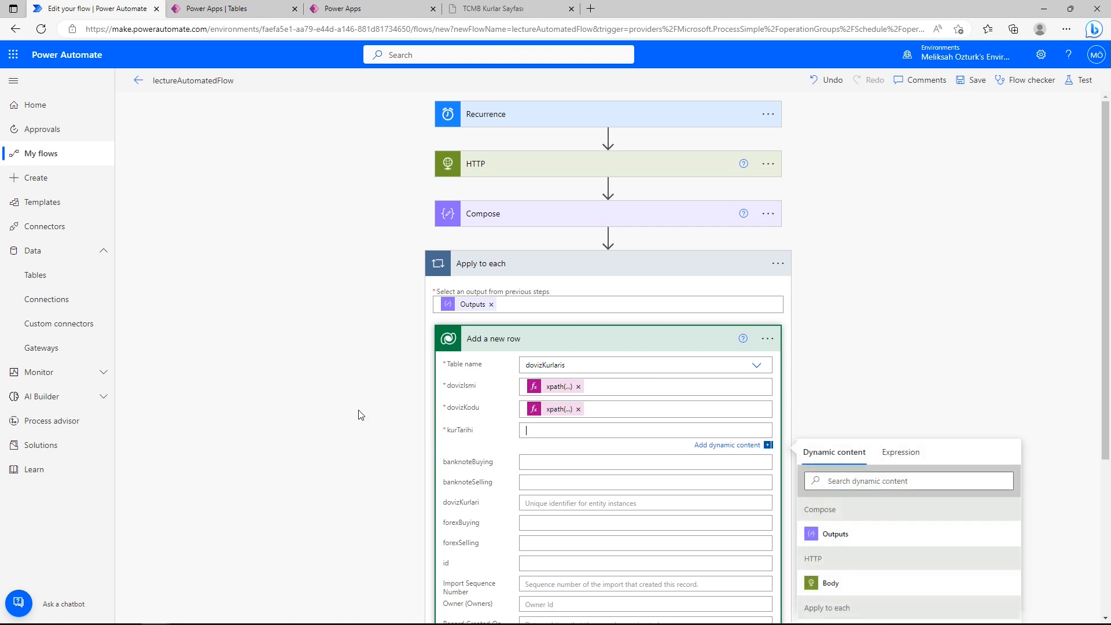
key("alt+Tab")
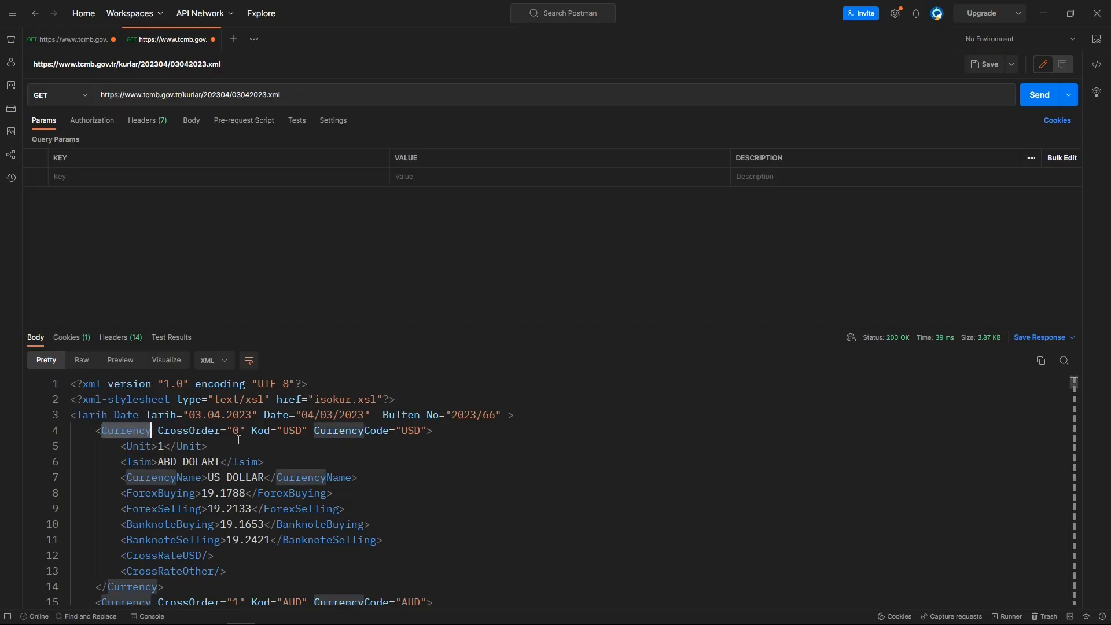
left_click_drag(189, 415, 252, 415)
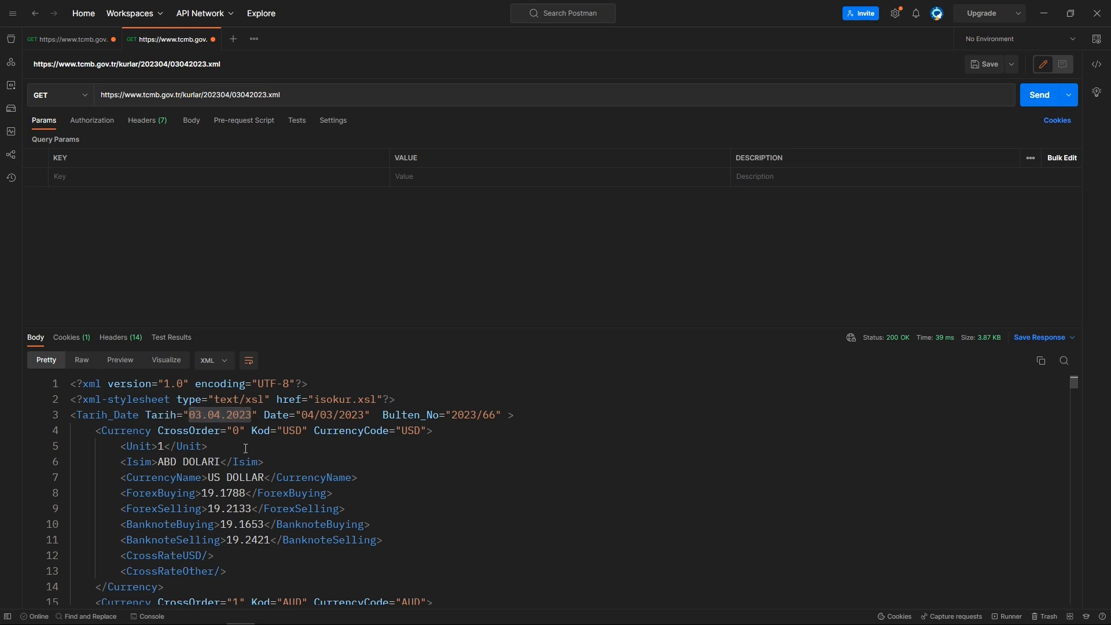
key("alt+Tab")
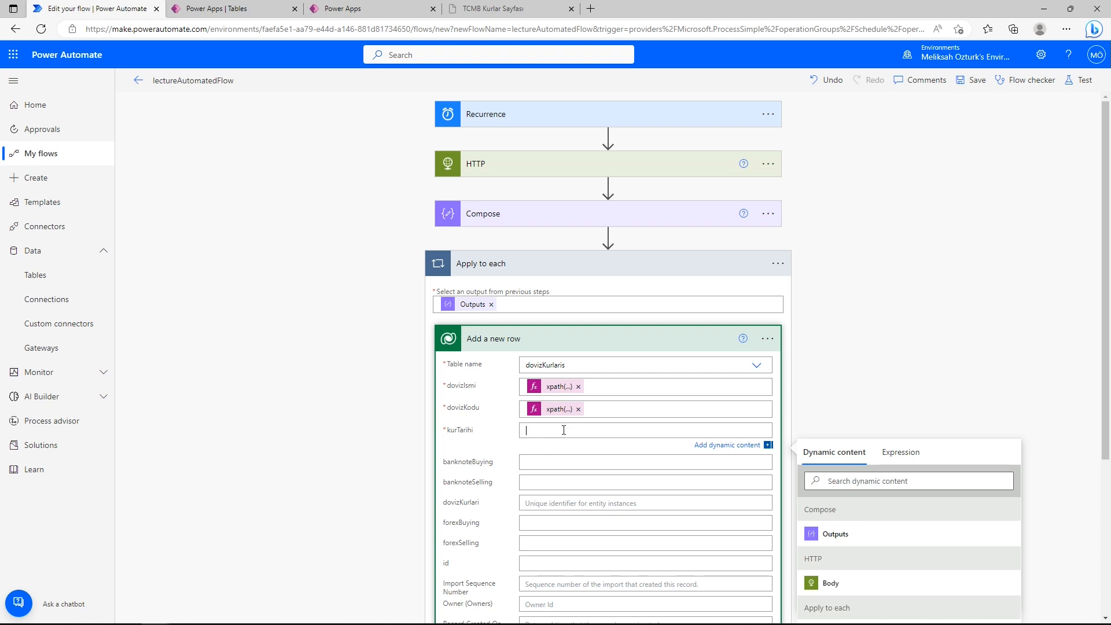
- Enter utcNow() as the expression for the kurTarihi field
type("utc")
key("BackSpace")
key("BackSpace")
key("BackSpace")
left_click(901, 452)
type("ut")
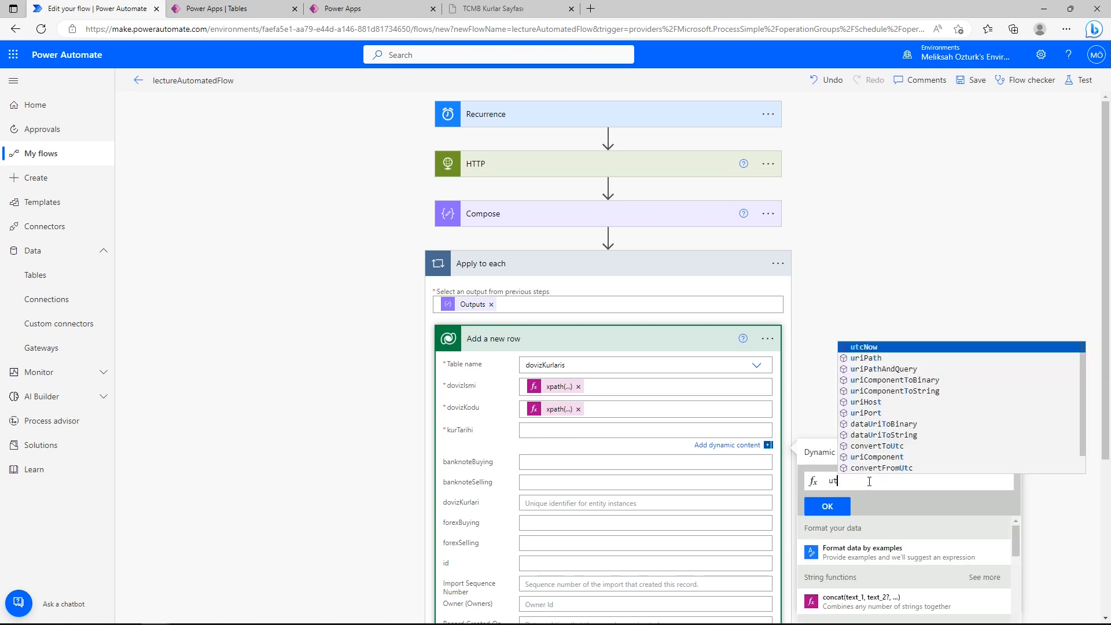
type("cNow()")
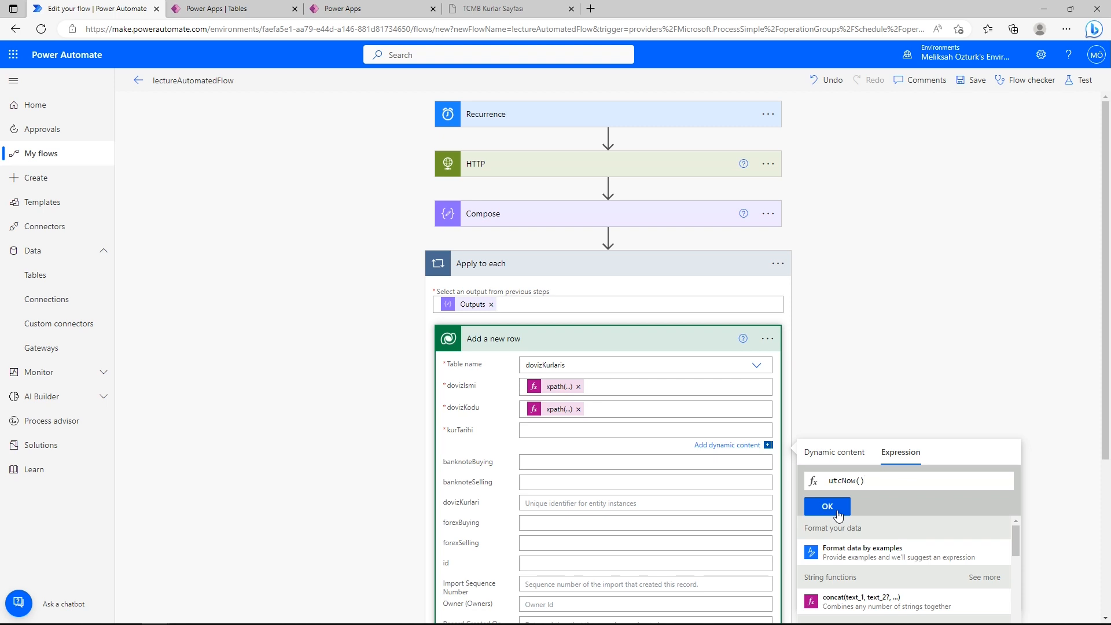
- Examine where the Tarih attribute of Tarih_Date sits relative to the Currency nodes in Postman's XML response
key("alt+Tab")
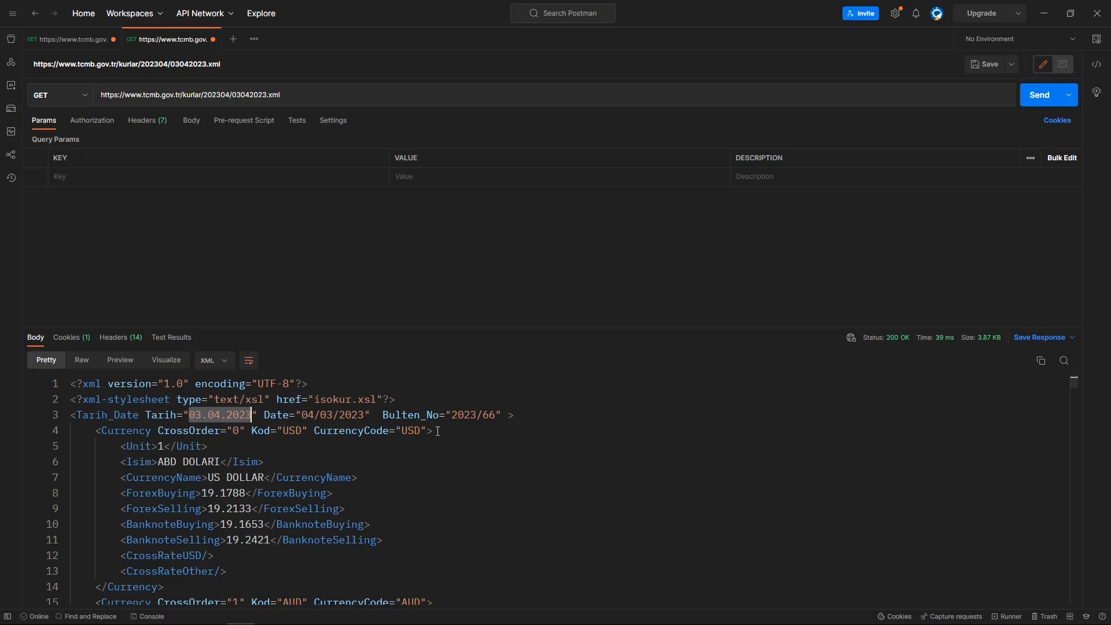
left_click_drag(96, 431, 235, 497)
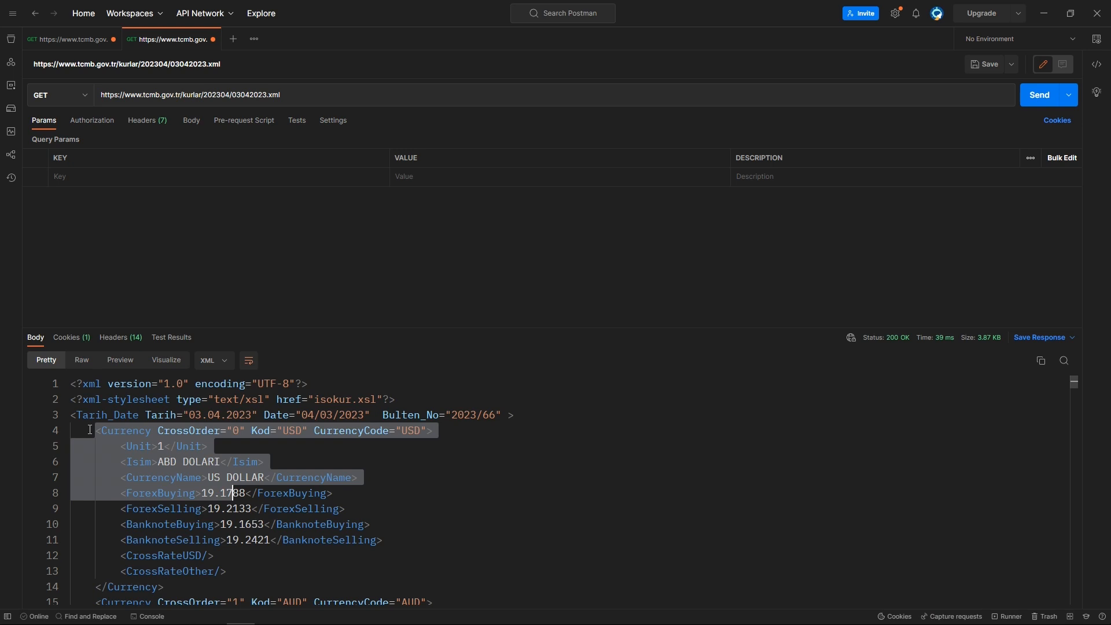
left_click_drag(72, 414, 133, 415)
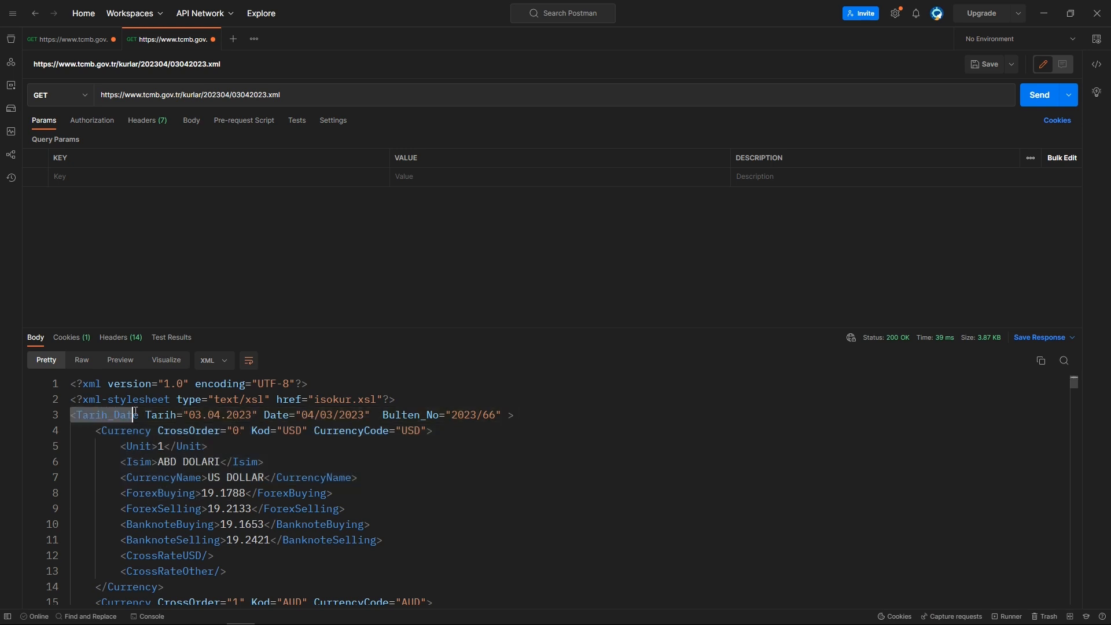
left_click_drag(96, 430, 203, 493)
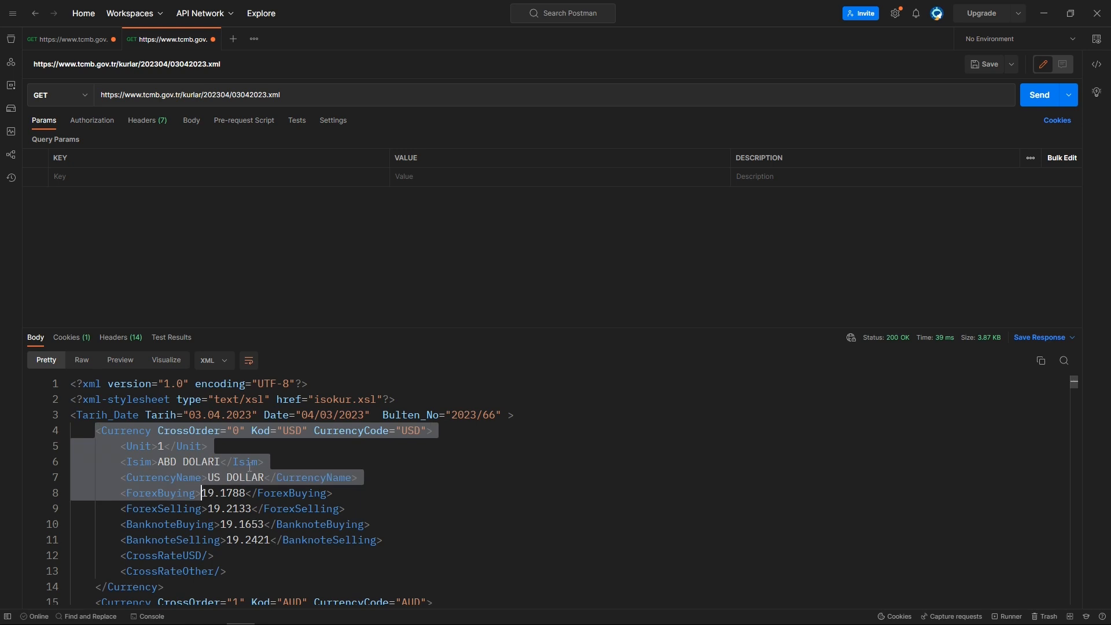
left_click(169, 415)
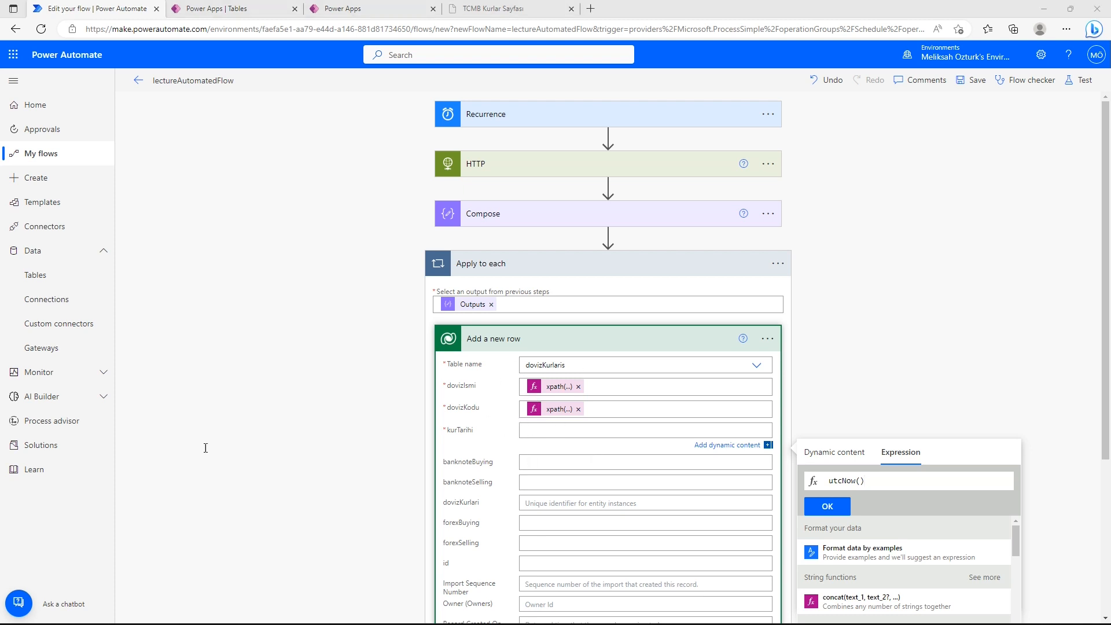
key("alt+Tab")
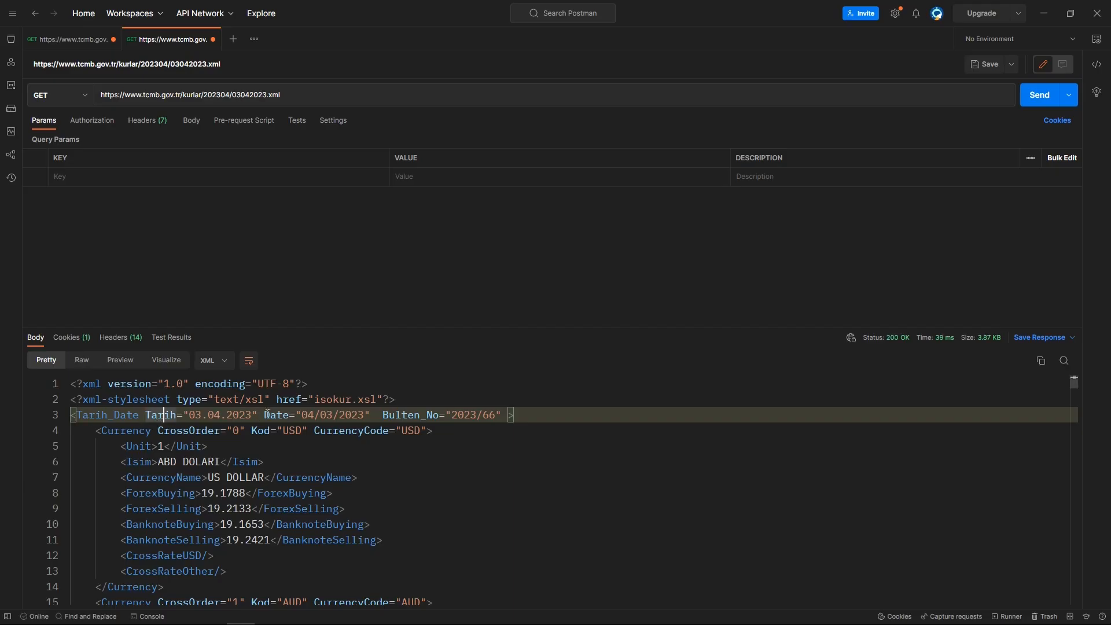
key("alt+Tab")
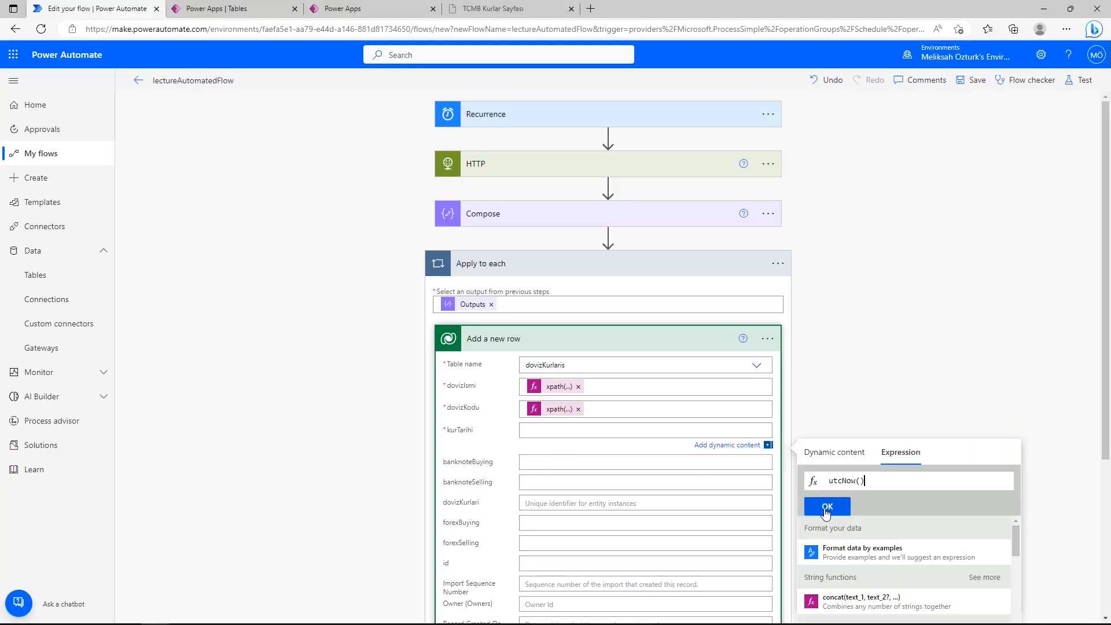
left_click(832, 480)
key("alt+Tab")
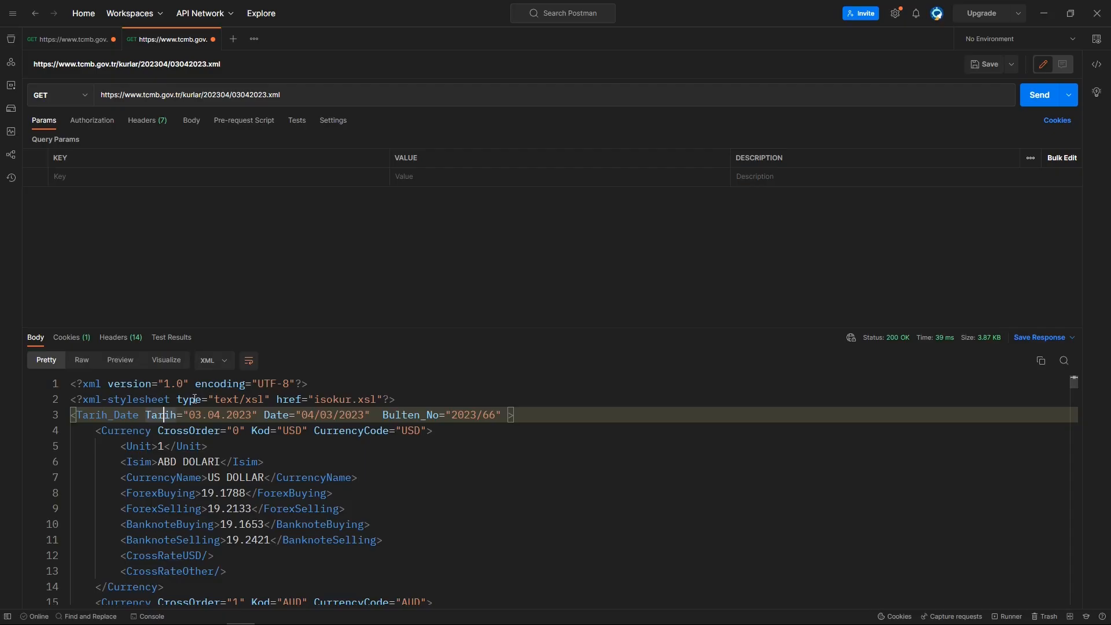
left_click_drag(105, 418, 214, 415)
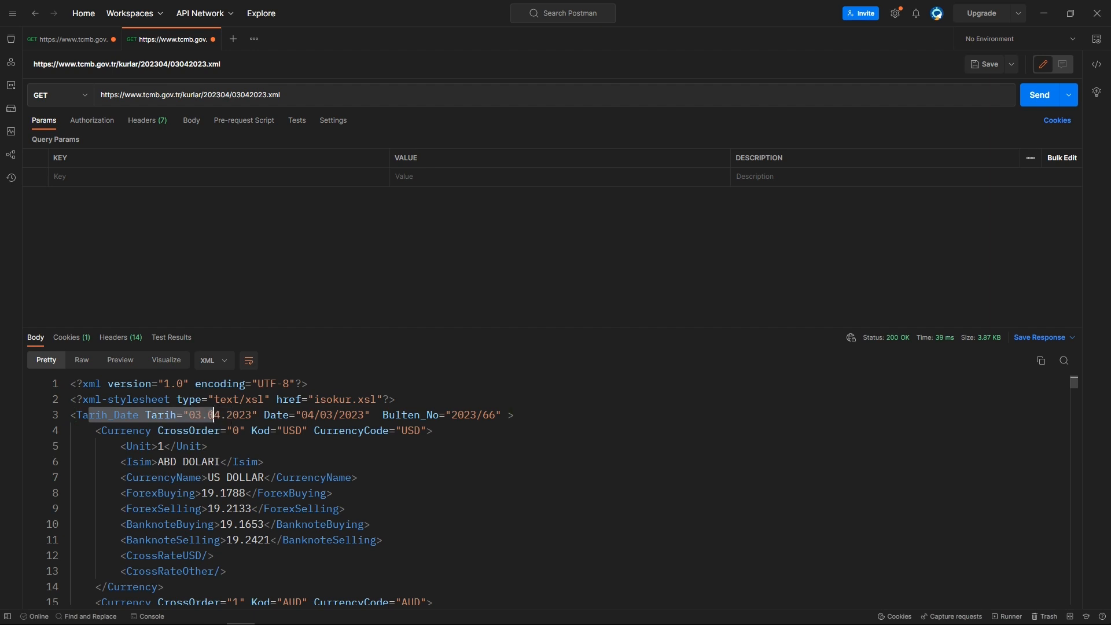
left_click(214, 431)
key("alt+Tab")
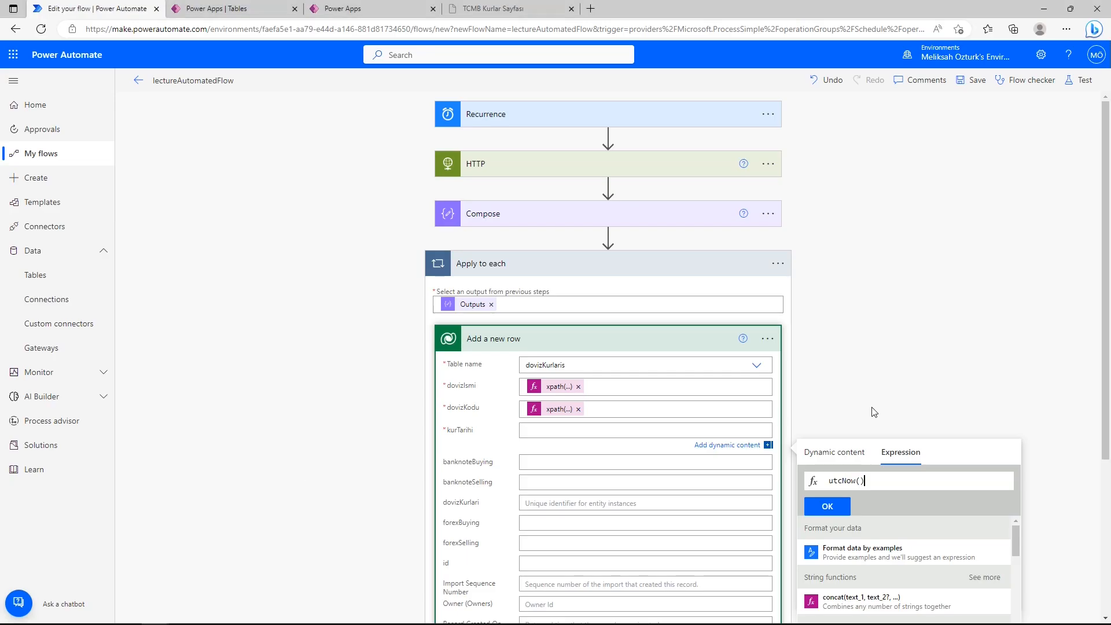
- Insert the utcNow() expression into the kurTarihi field and select the banknoteBuying field
left_click(830, 505)
left_click(752, 432)
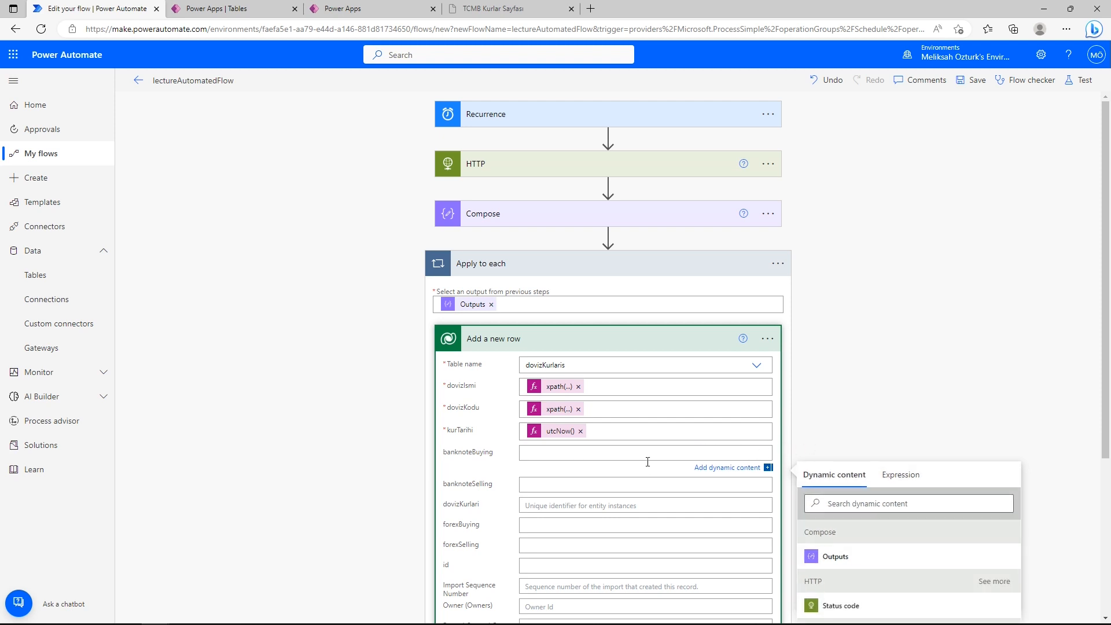
- Examine the rate elements, including BanknoteBuying and BanknoteSelling, across the Currency nodes in Postman's XML response
key("alt+Tab")
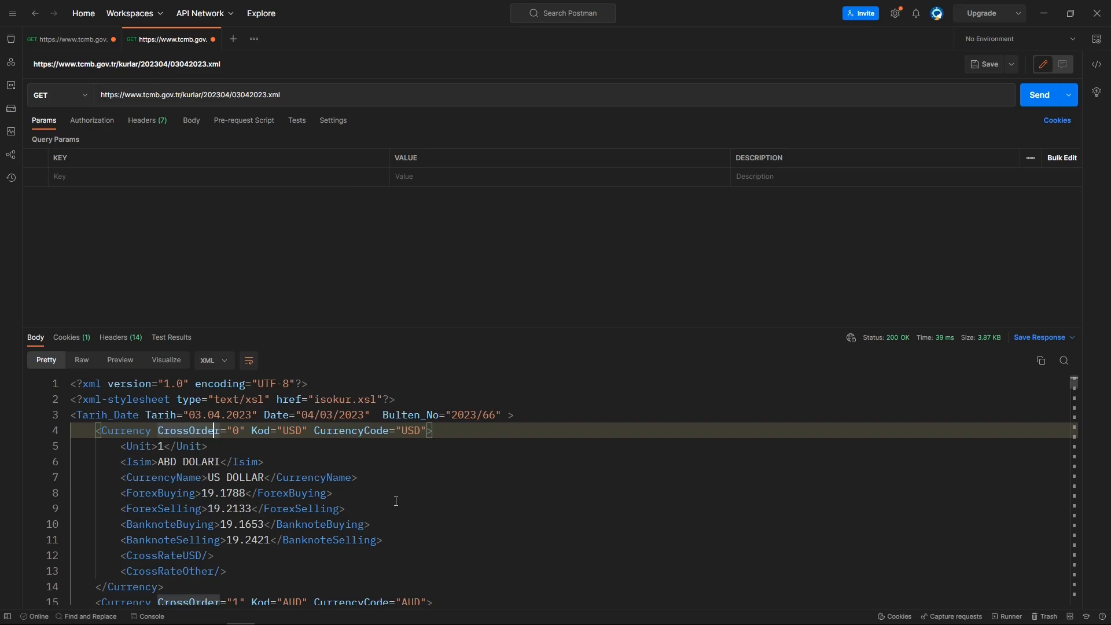
scroll(323, 521, "down", 1)
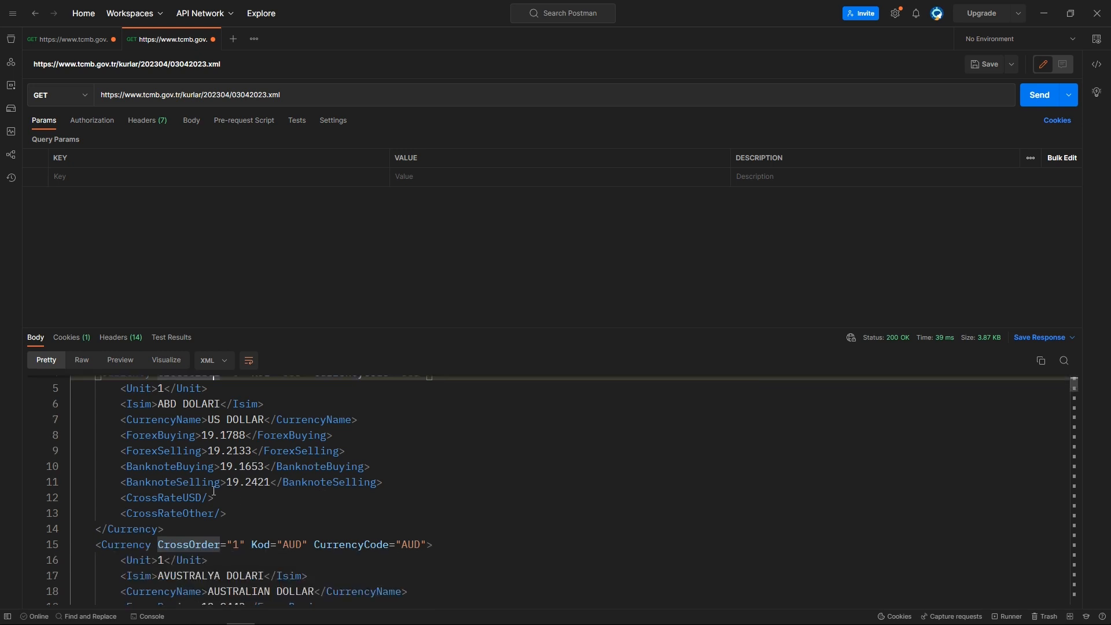
scroll(198, 466, "up", 2)
scroll(201, 527, "down", 1)
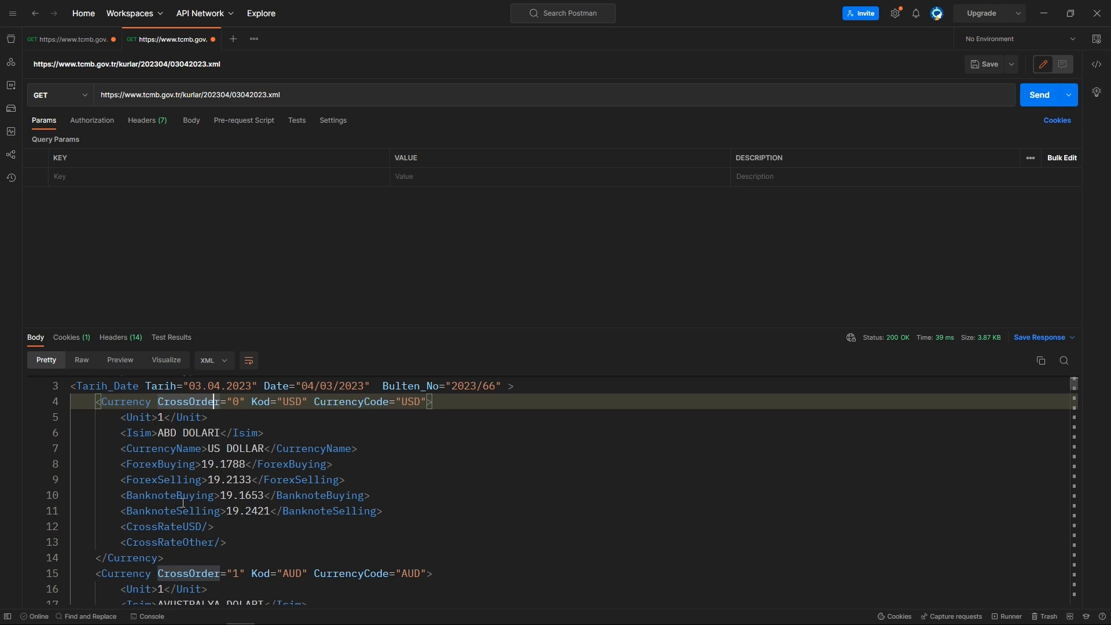
scroll(190, 482, "down", 1)
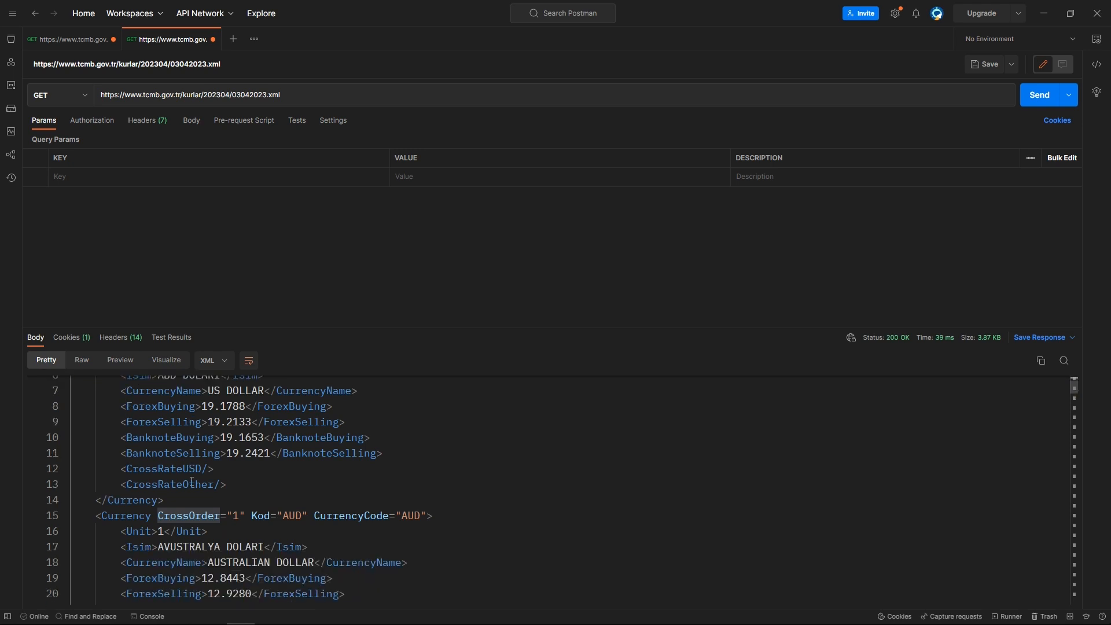
scroll(193, 452, "down", 5)
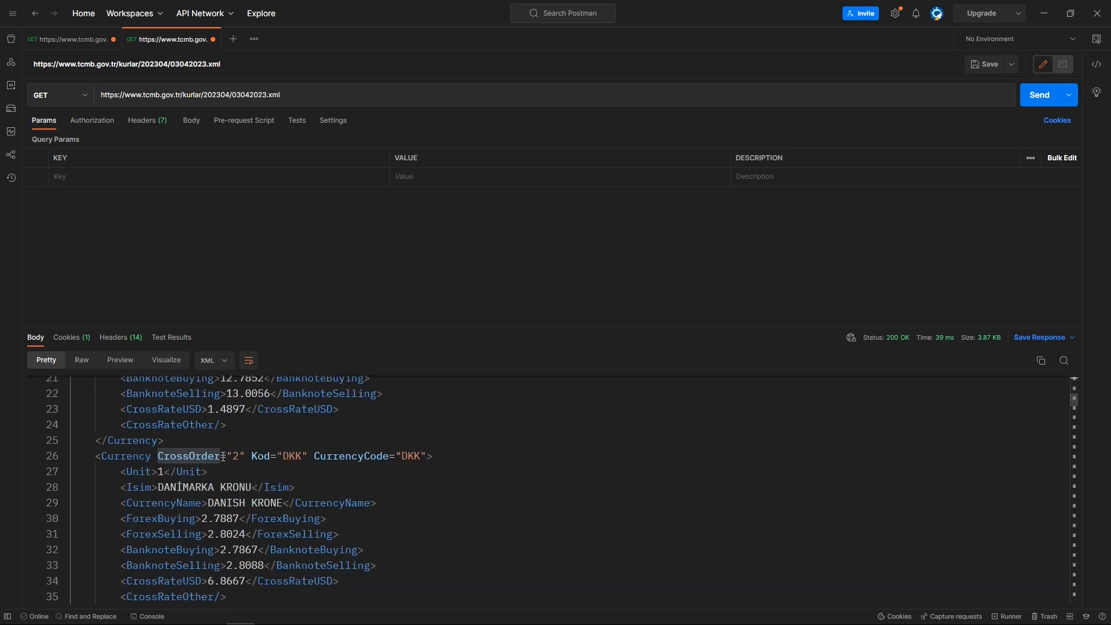
scroll(158, 451, "down", 5)
scroll(159, 461, "down", 8)
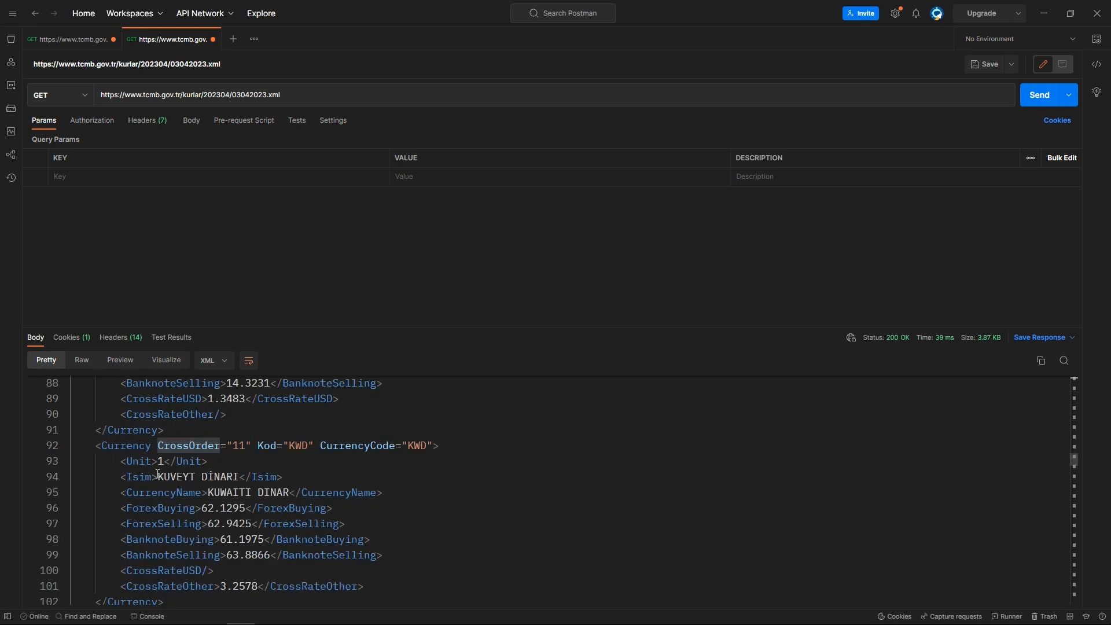
- Switch from Postman's Currency nodes to Power Automate and paste the copied xpath(xml(item()),'string(Currency/Isim)') as the banknoteBuying expression
scroll(158, 475, "down", 8)
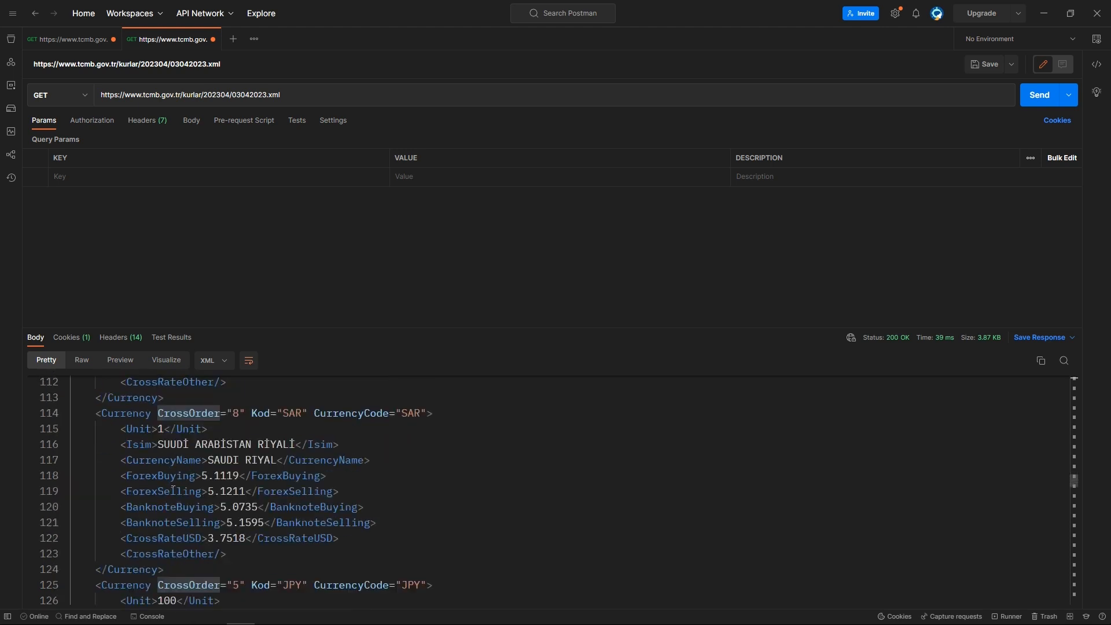
scroll(173, 491, "down", 4)
scroll(172, 489, "up", 2)
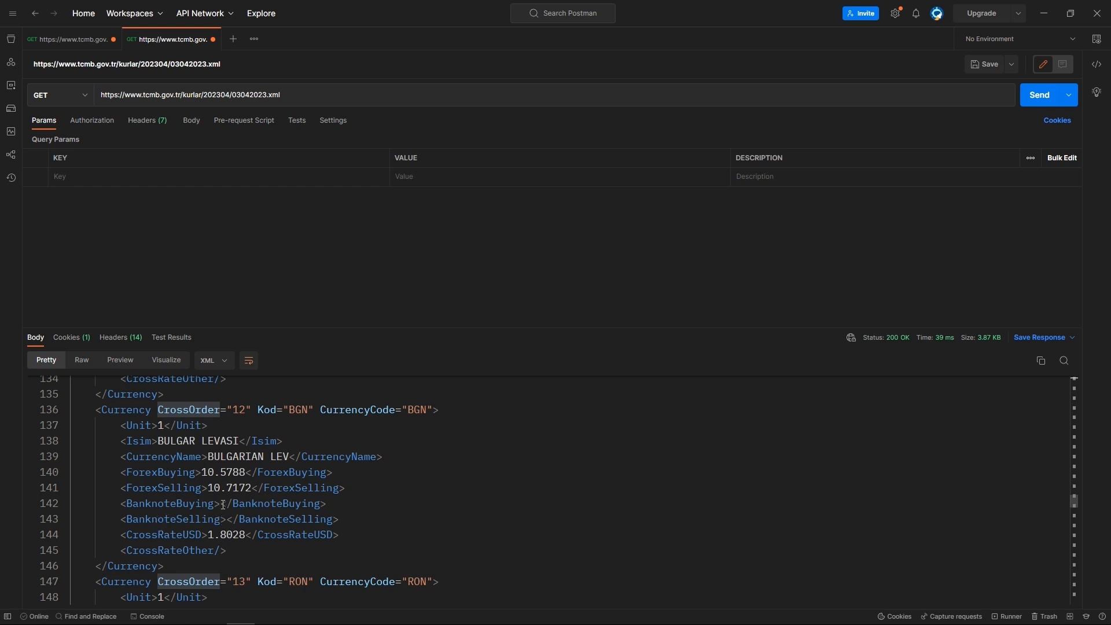
key("alt+Tab")
left_click(901, 475)
key("ctrl+v")
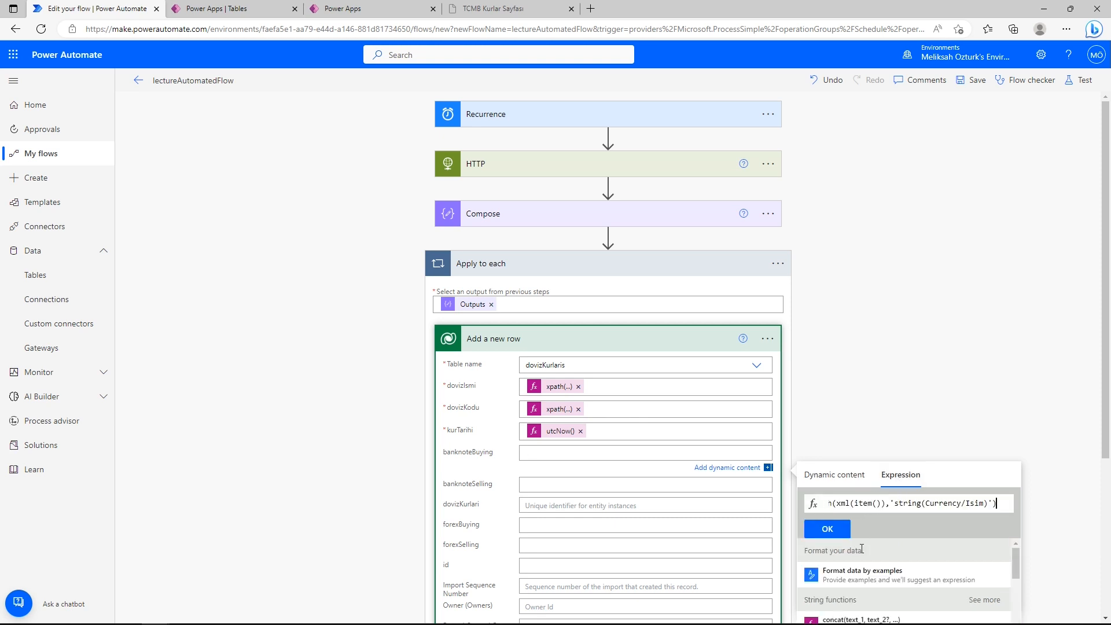
- Replace Isim with BanknoteBuying in the path of the banknoteBuying field's xpath expression
left_click_drag(1005, 501, 813, 506)
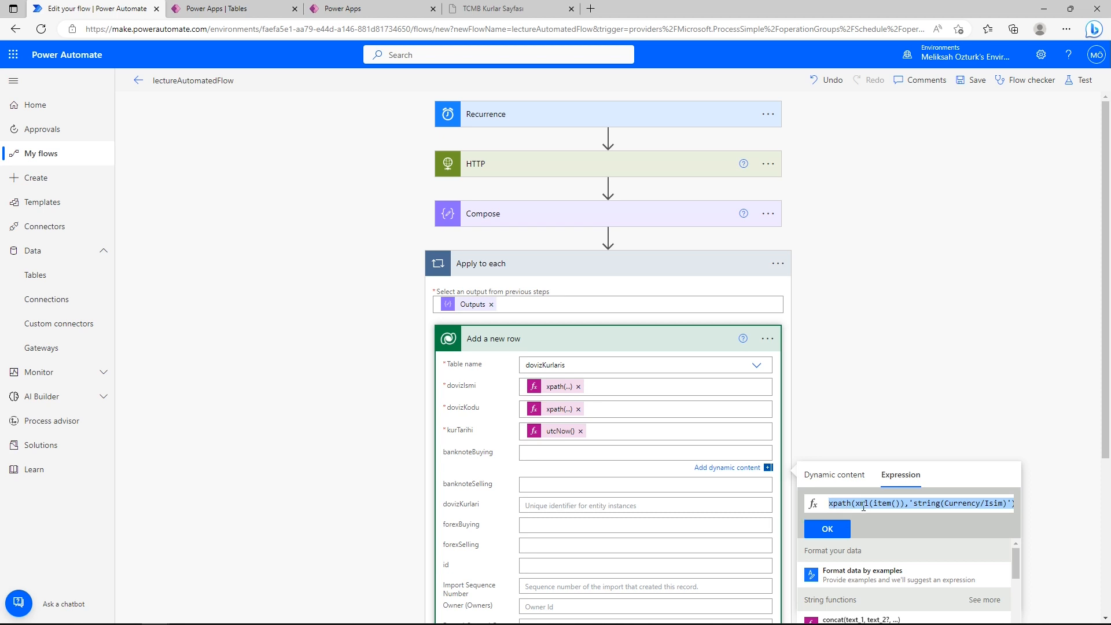
left_click(839, 504)
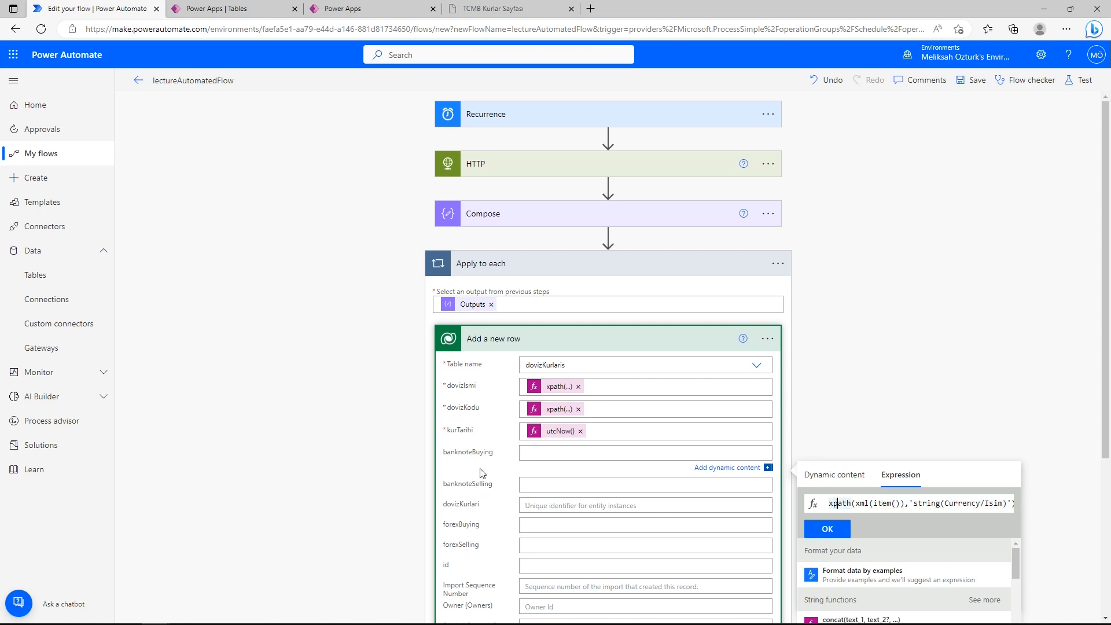
left_click(831, 504)
double_click(984, 504)
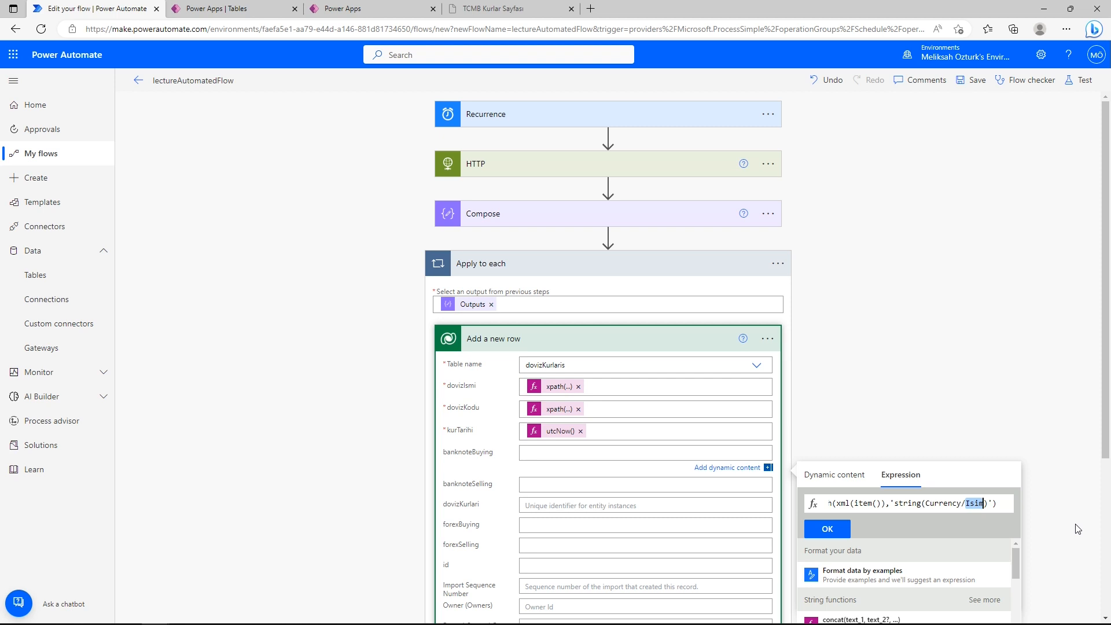
type("Bank")
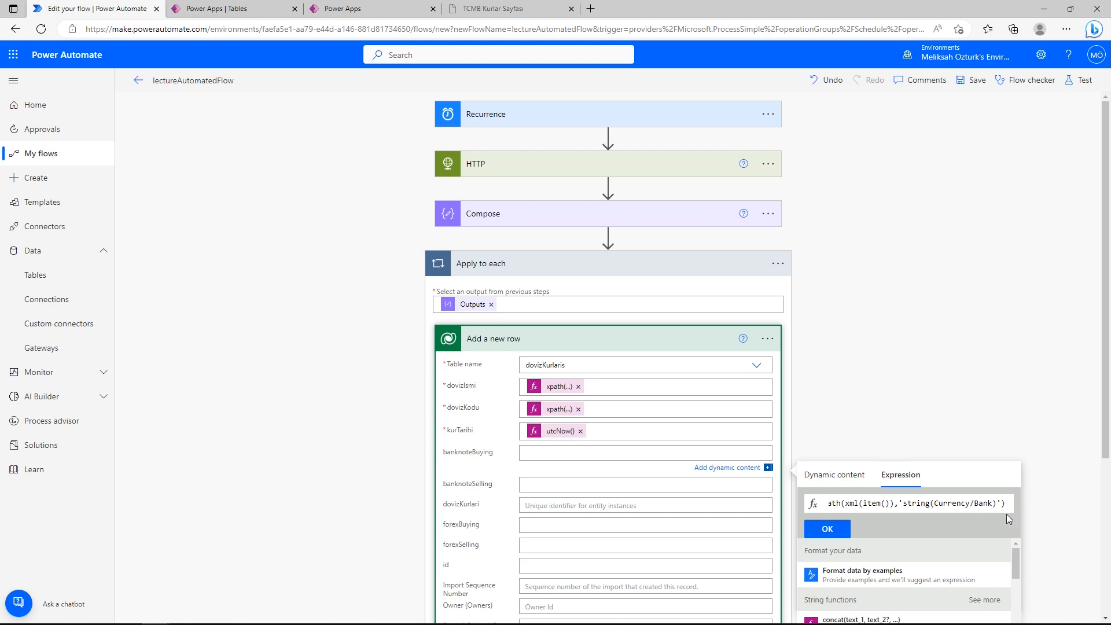
key("alt+Tab")
key("alt+Tab")
type("noteBu")
type("ng")
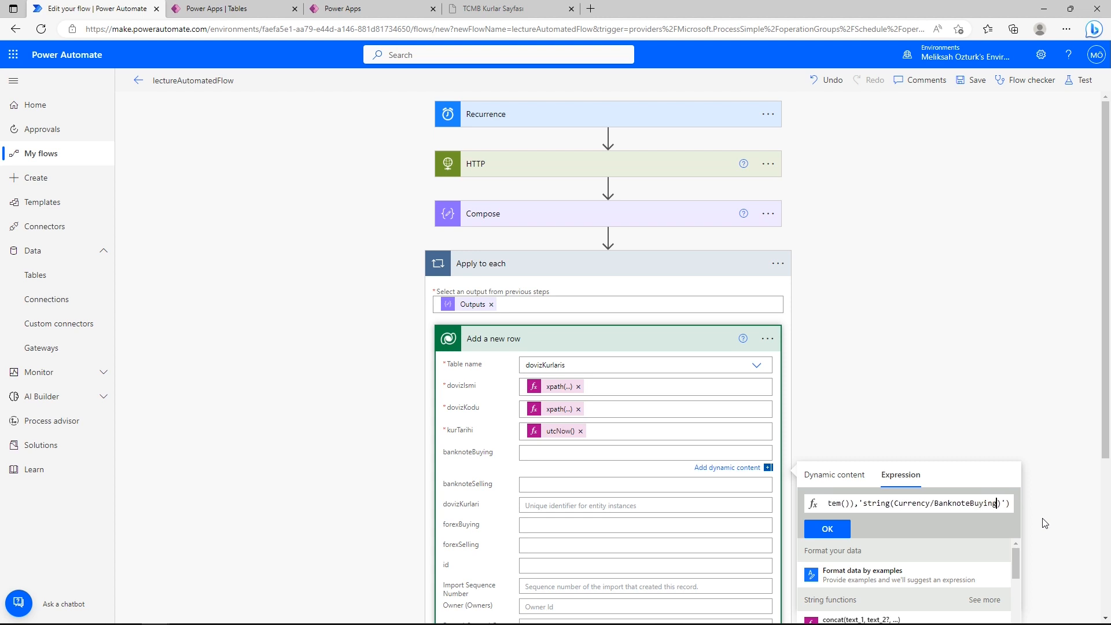
- Wrap the BanknoteBuying xpath in if(empty(...)) and set 0 as the value returned when it is empty
left_click_drag(994, 503, 829, 504)
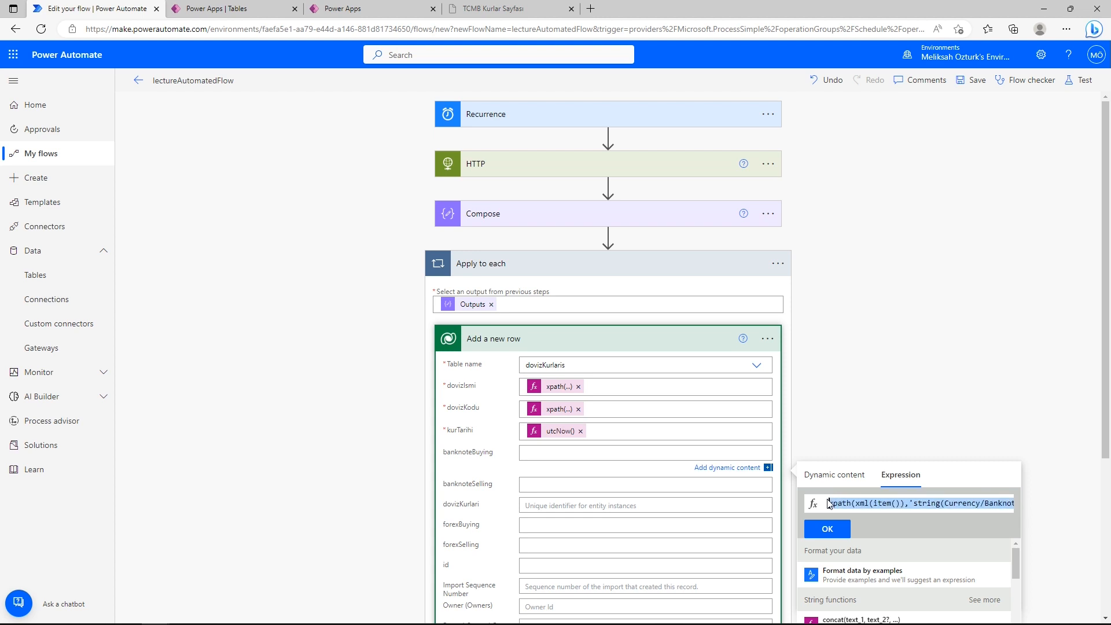
left_click(828, 504)
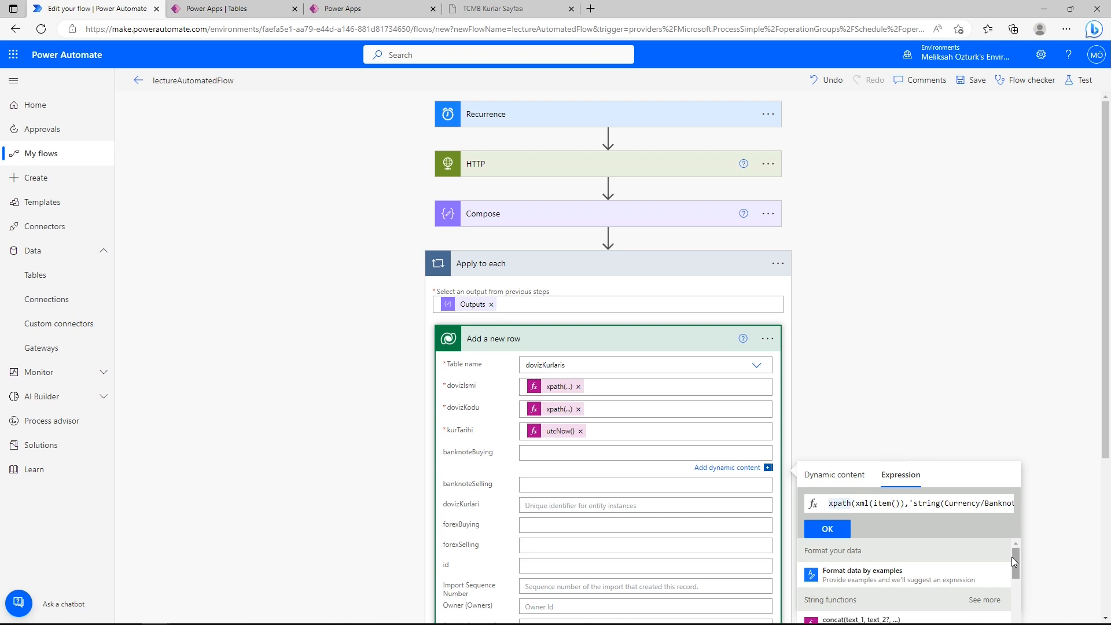
key("alt+Tab")
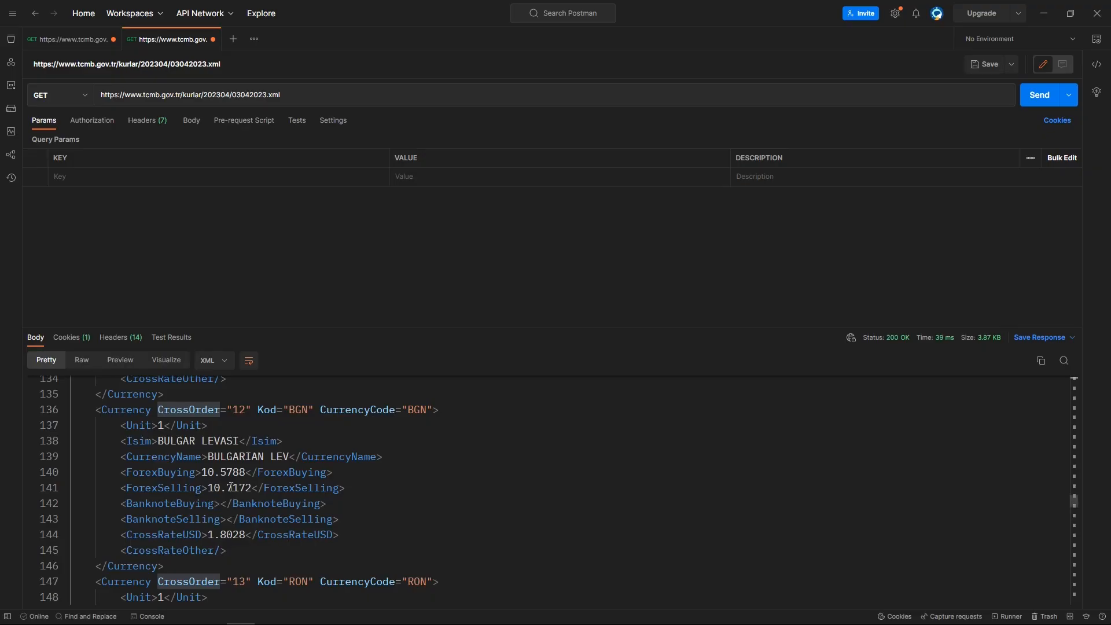
key("alt+Tab")
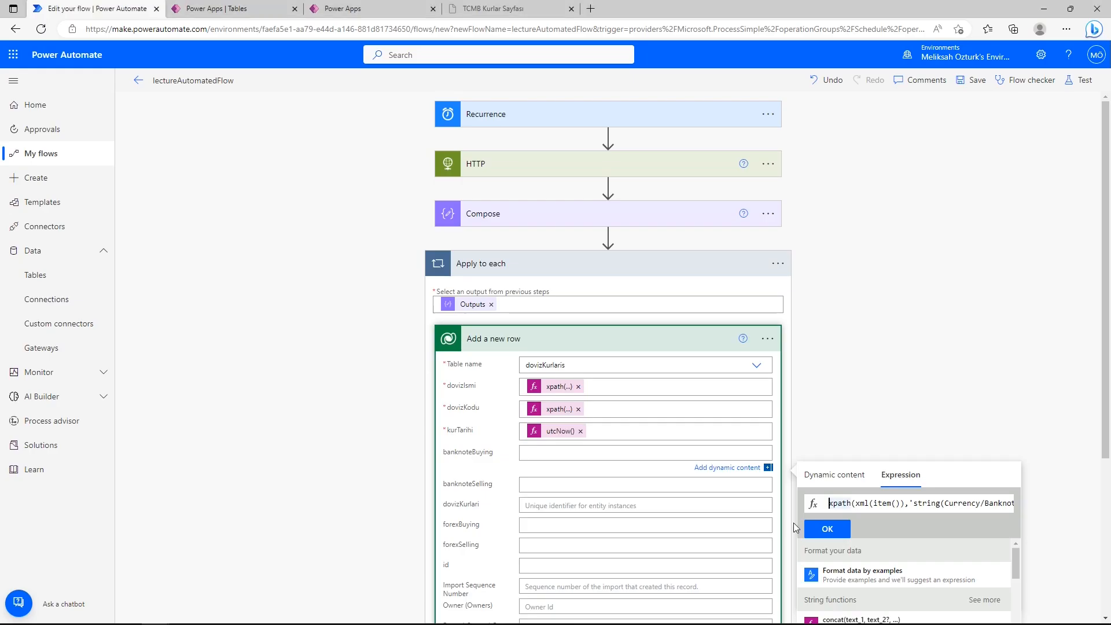
type("if(")
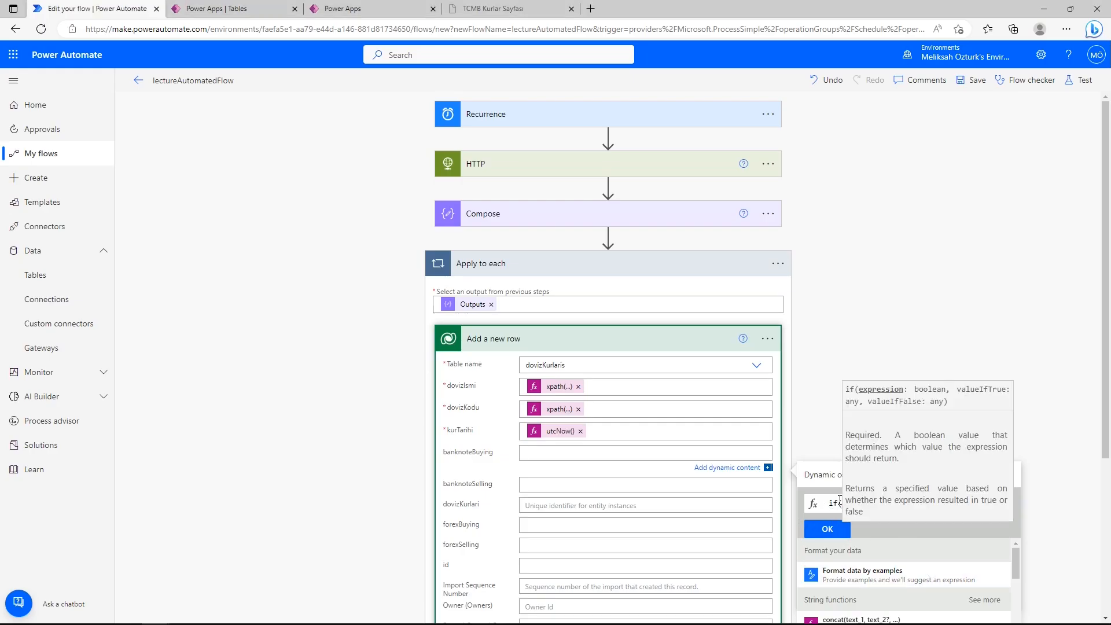
type("empty(xpath(xml(item()),'string(Currenc")
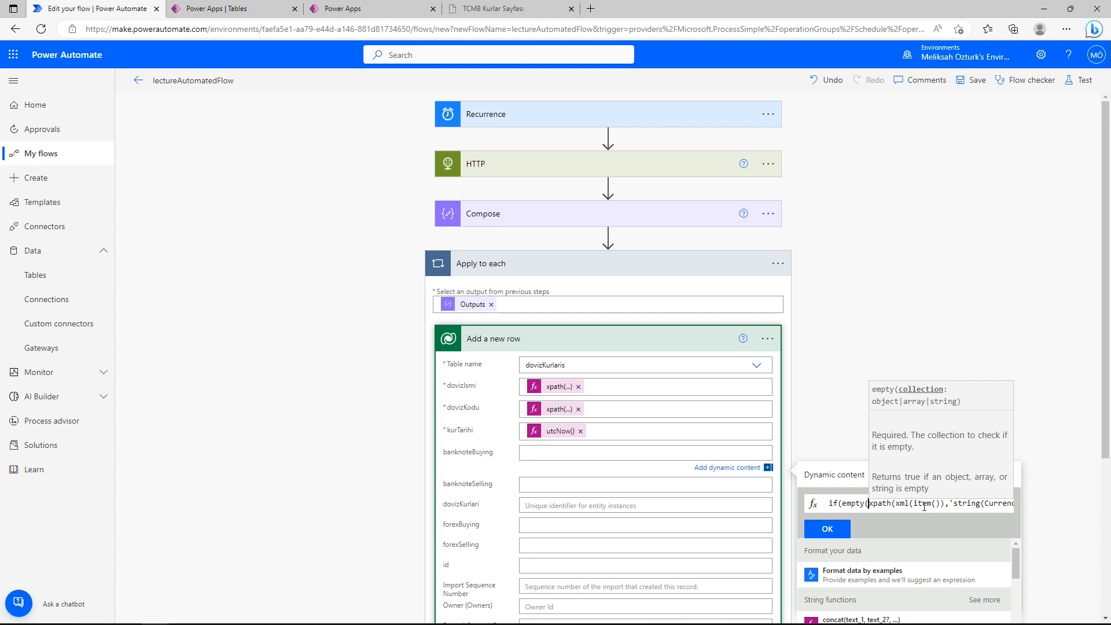
left_click_drag(925, 509, 1044, 504)
left_click(1003, 507)
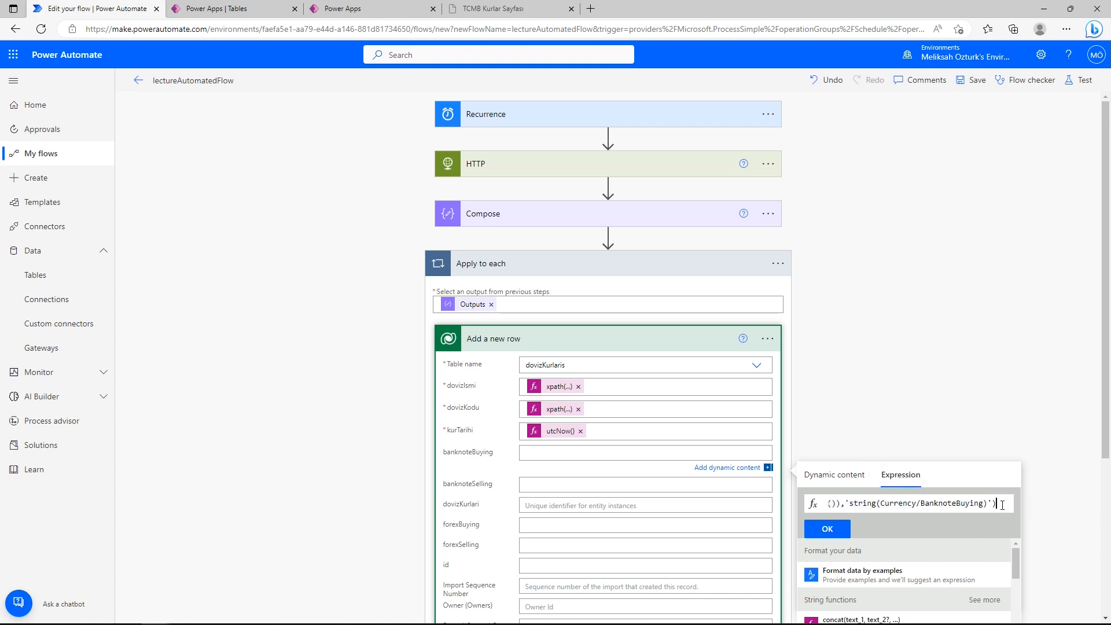
type(")")
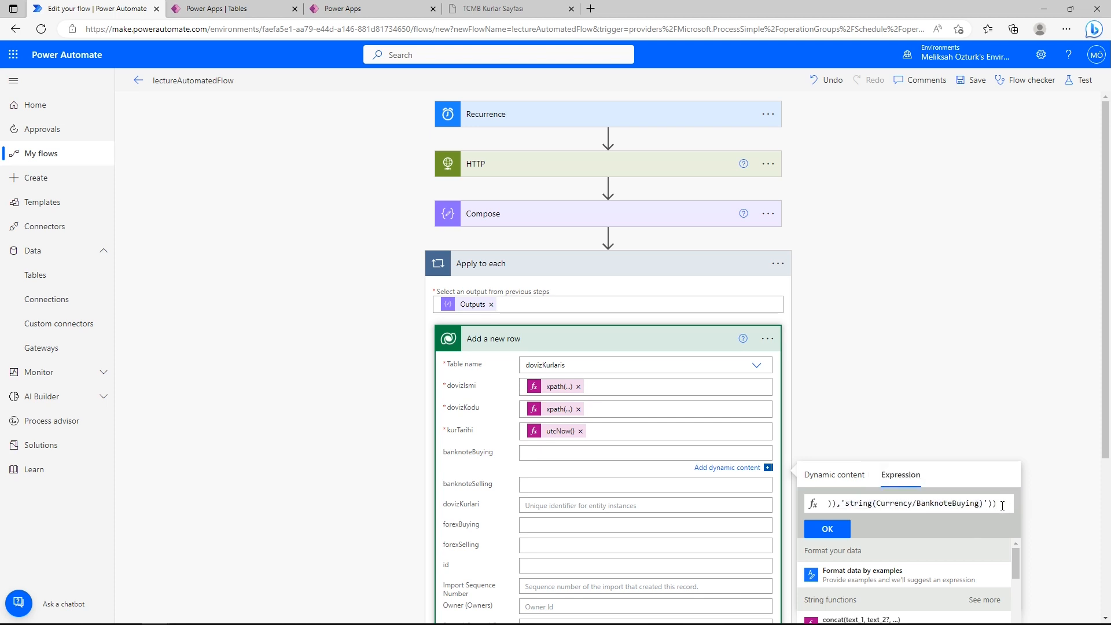
type(",")
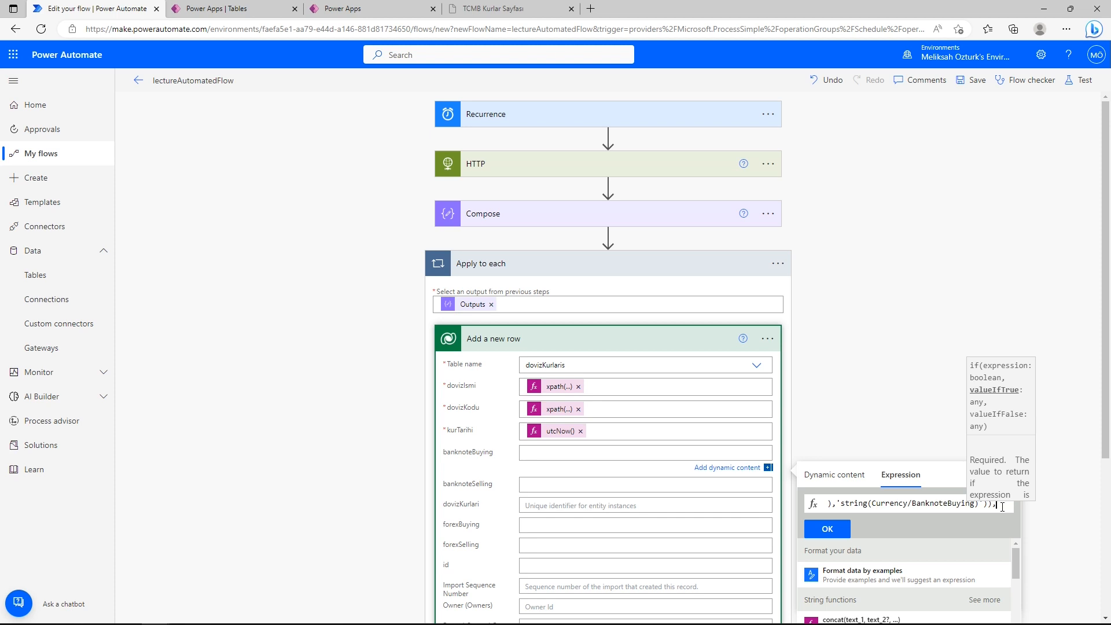
type("0")
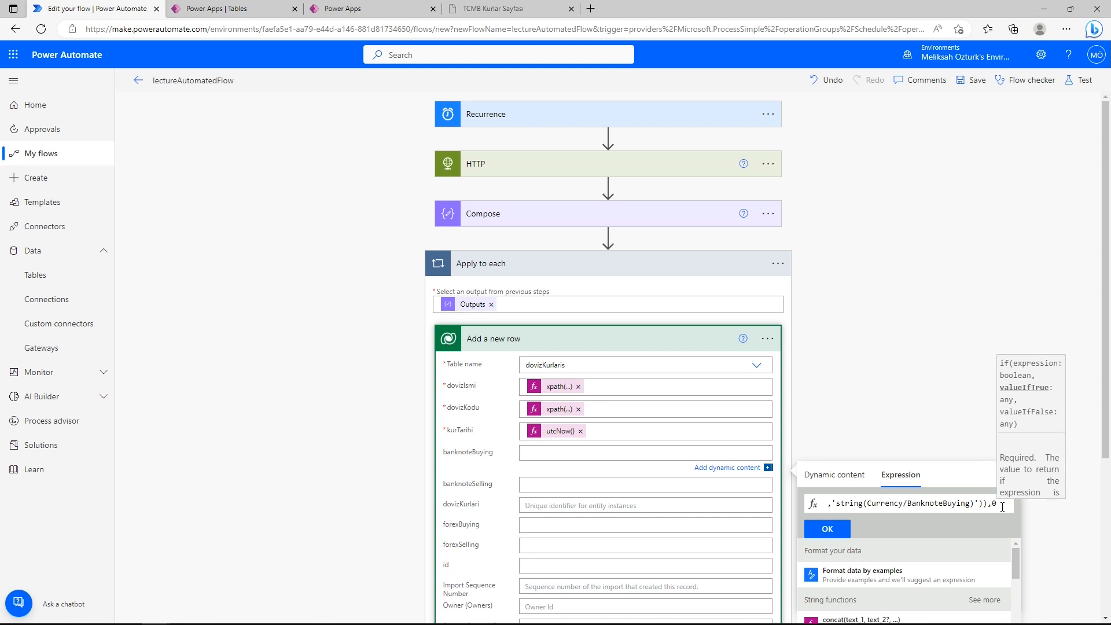
- Check the BGN currency's BanknoteBuying element in Postman and paste the copied xpath expression as the if function's false value
key("alt+Tab")
left_click(221, 504)
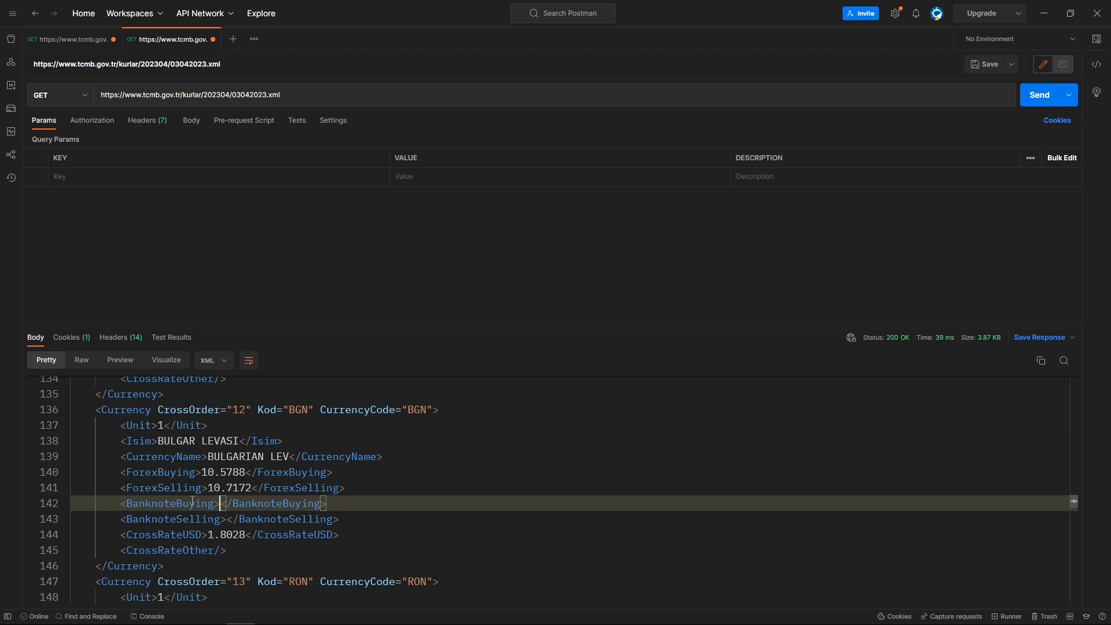
key("alt+Tab")
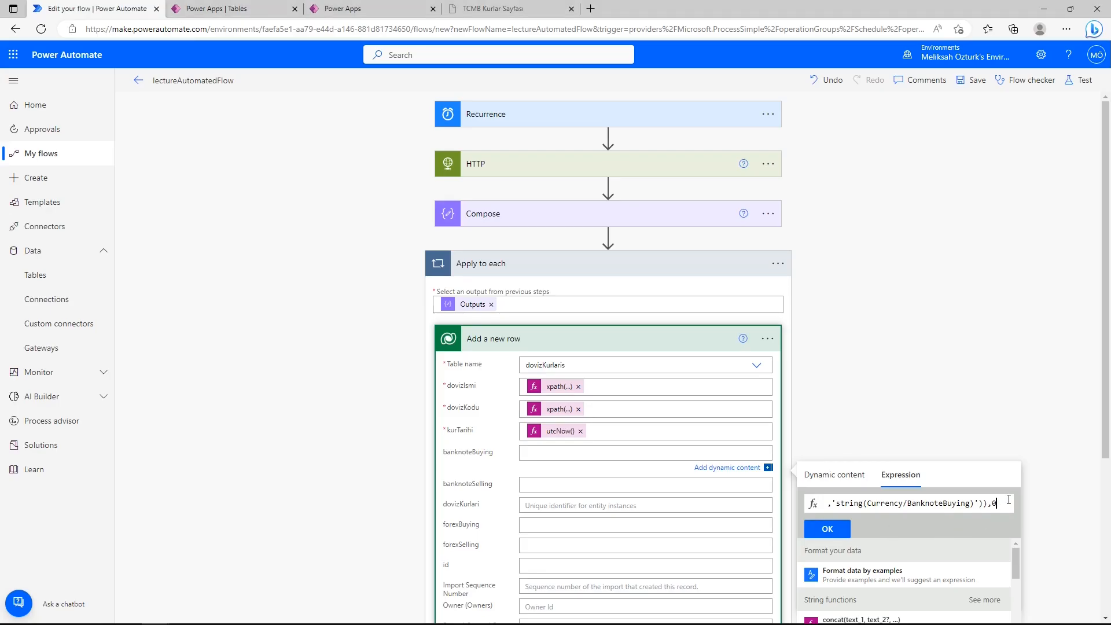
type(",")
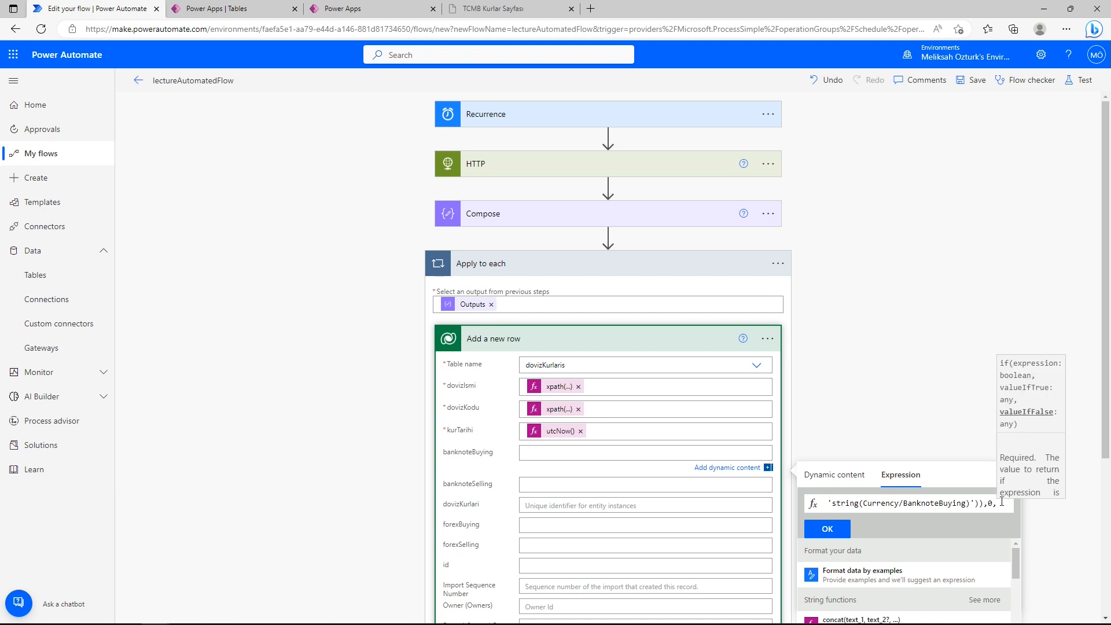
key("ctrl+v")
- Change Isim to BanknoteBuying in the xpath that serves as the if function's false value
left_click_drag(983, 504, 965, 503)
key("alt+Tab")
left_click_drag(152, 472, 233, 473)
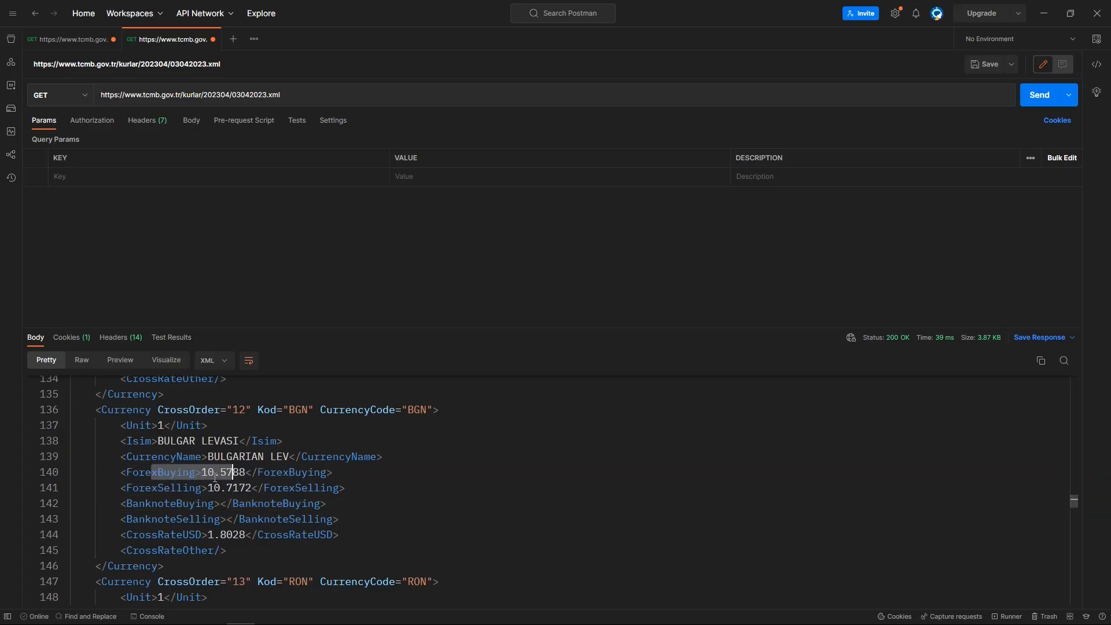
key("alt+Tab")
type("Bank")
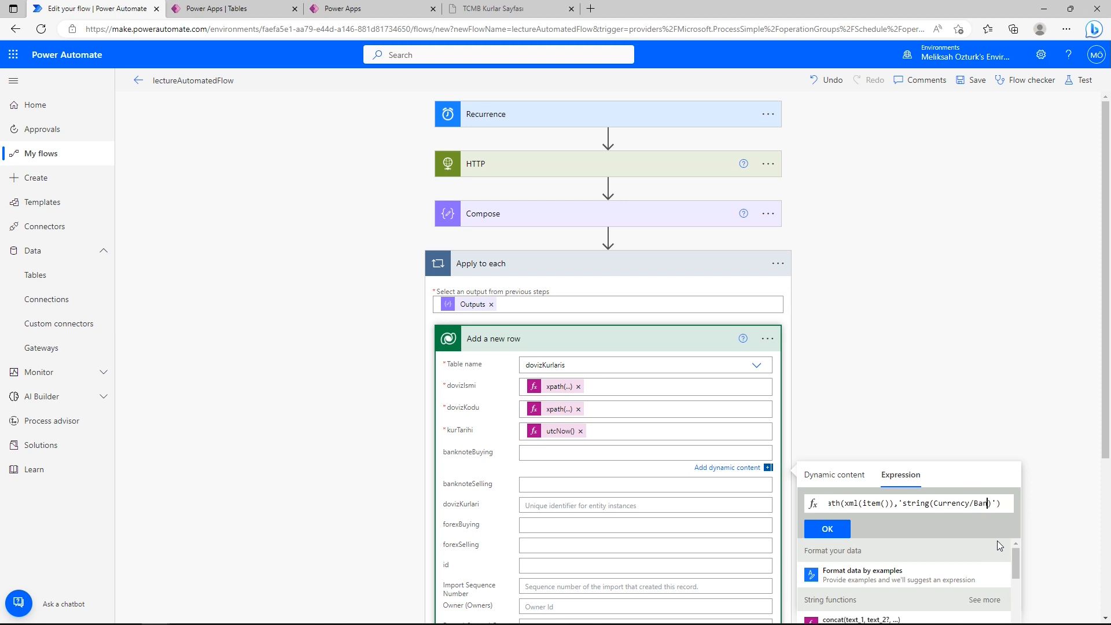
type("noyeBuying")
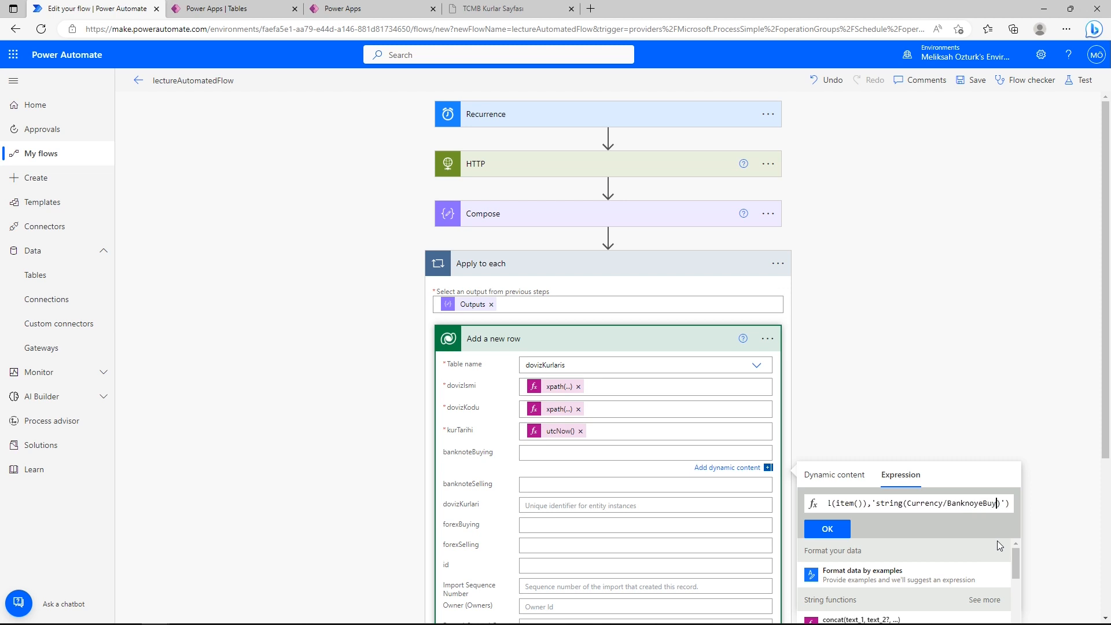
key("Left")
key("Left")
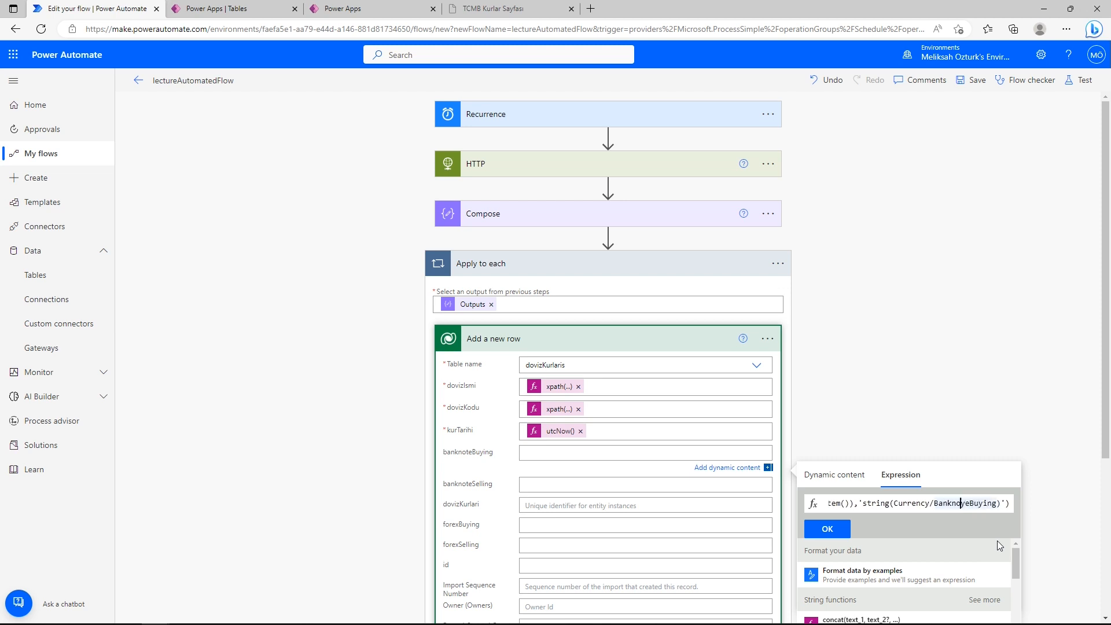
key("Delete")
type("t")
key("ctrl+a")
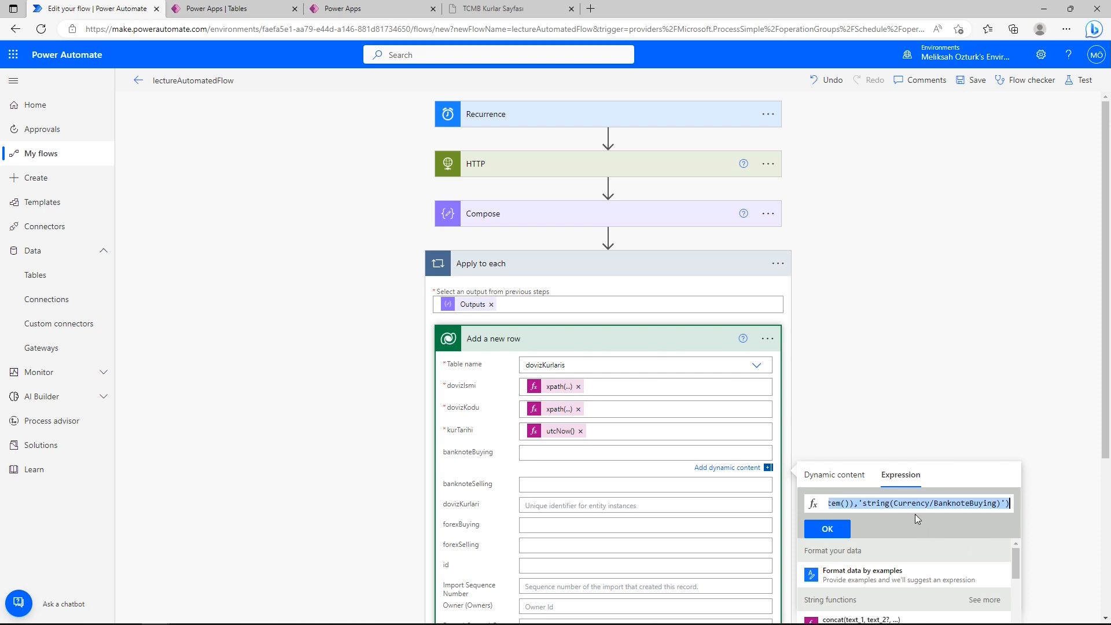
- Close the if function with a final parenthesis and insert the expression into the banknoteBuying field
left_click(837, 530)
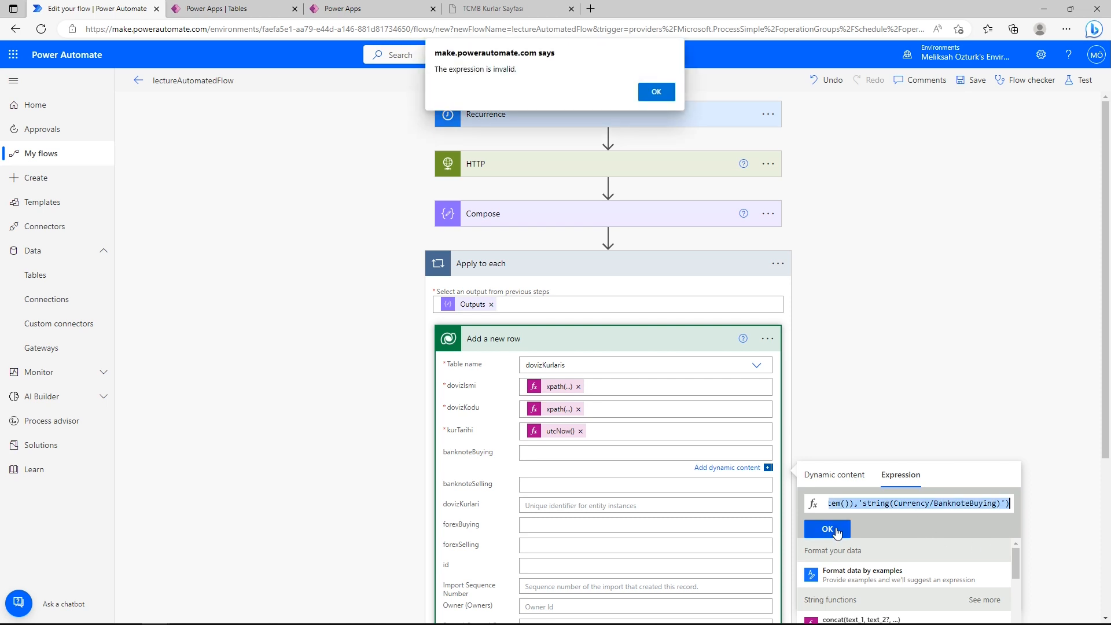
left_click(660, 93)
left_click(1013, 503)
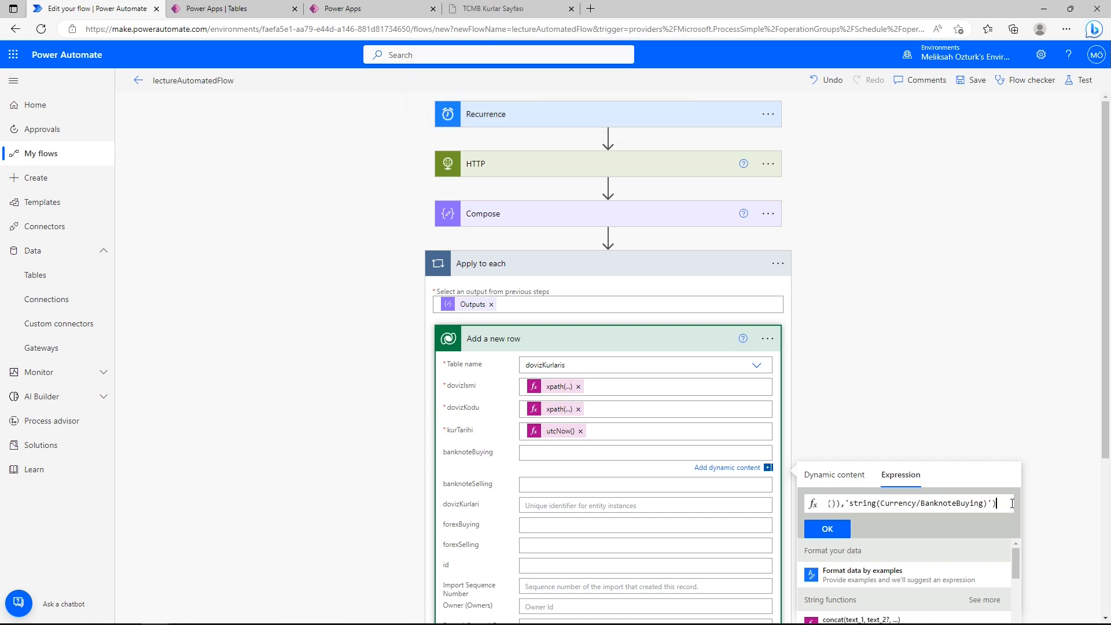
type(")")
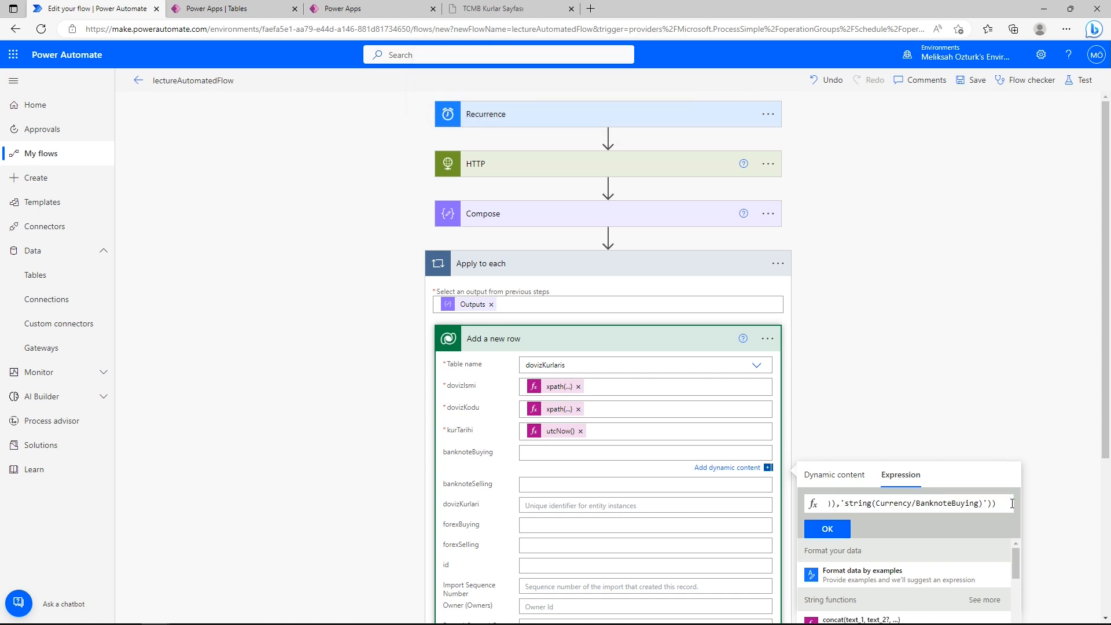
left_click(846, 529)
- Paste the copied if expression for the banknoteSelling field and change its false-value path to BanknoteSelling
left_click(543, 482)
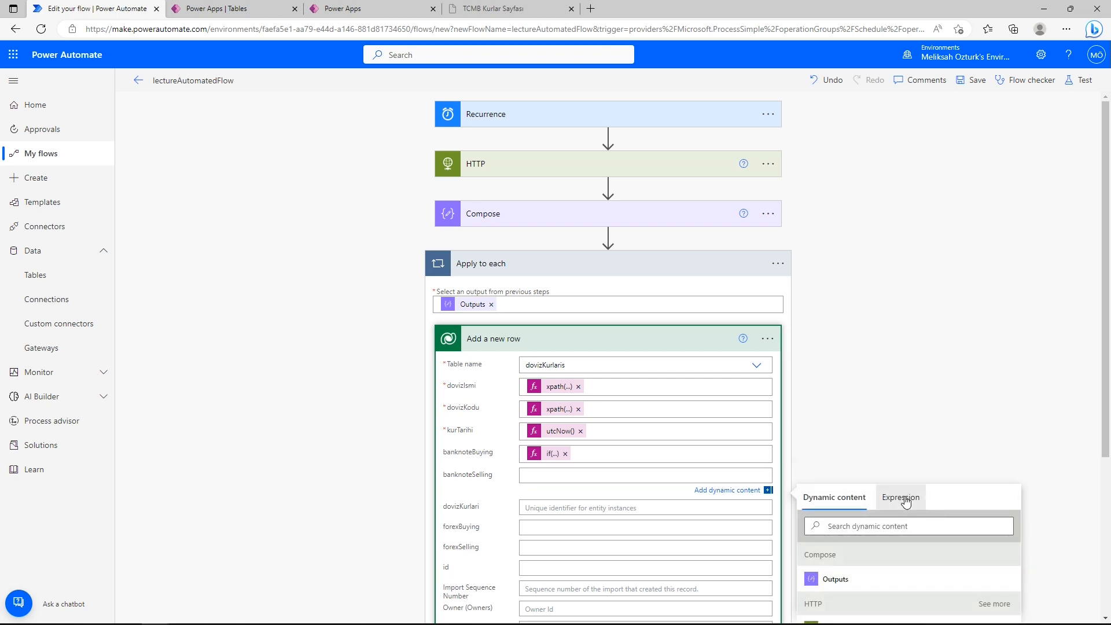
left_click(901, 477)
scroll(1067, 413, "down", 3)
left_click(879, 375)
key("ctrl+v")
left_click_drag(979, 366, 917, 368)
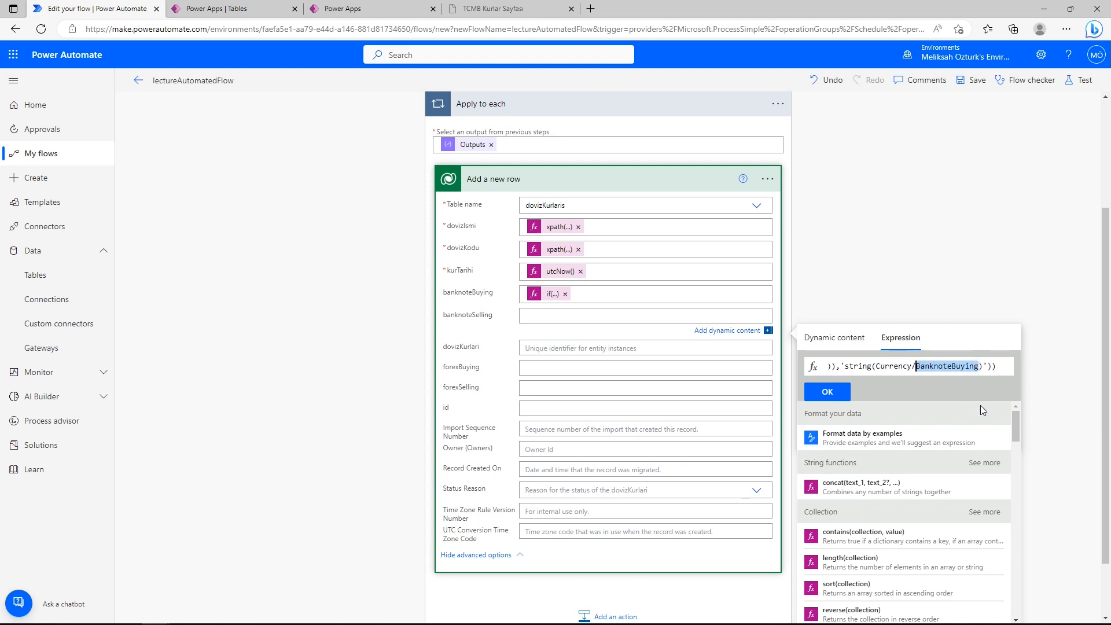
type("BanknoteSelling")
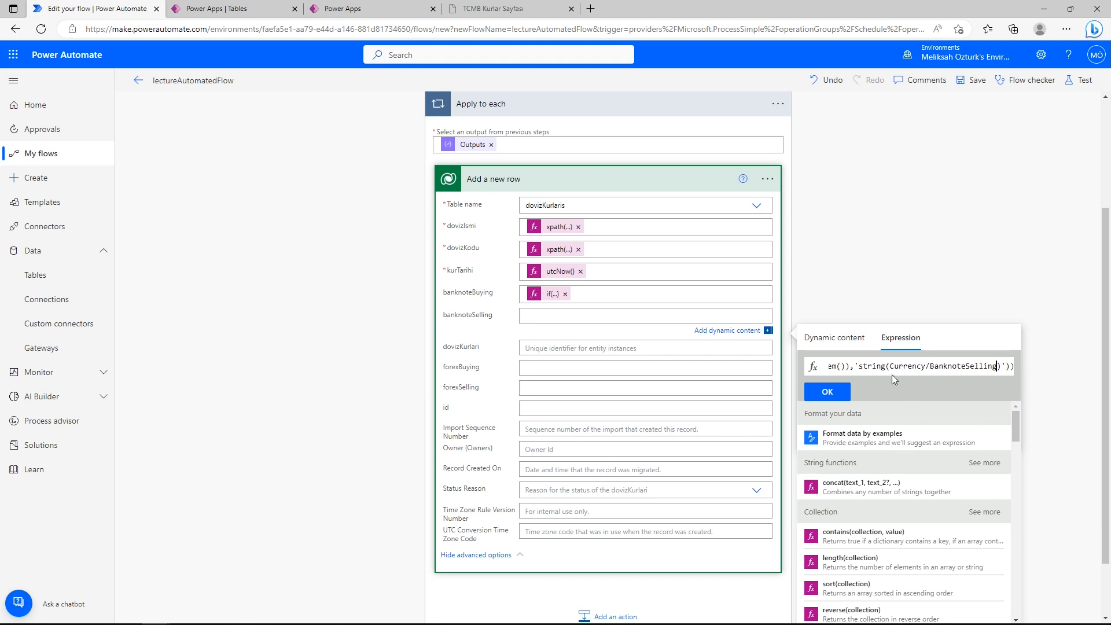
- Change BanknoteBuying to BanknoteSelling in the empty() check of the banknoteSelling expression
key("ctrl+a")
key("ctrl+c")
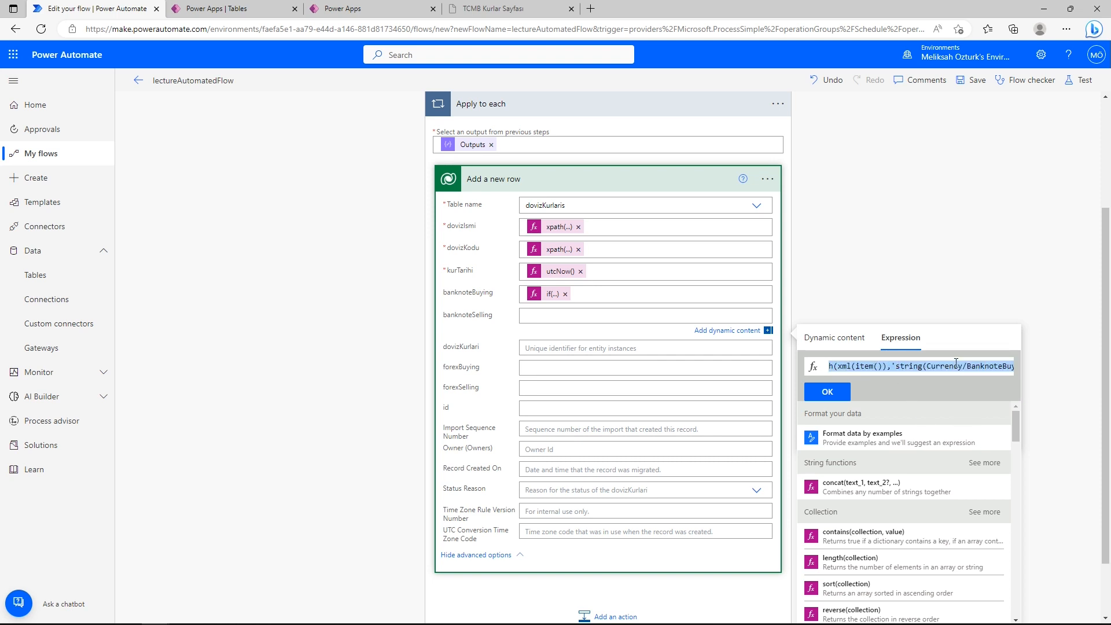
double_click(890, 366)
left_click(889, 365)
key("shift+Right")
key("shift+Right")
key("shift+Right")
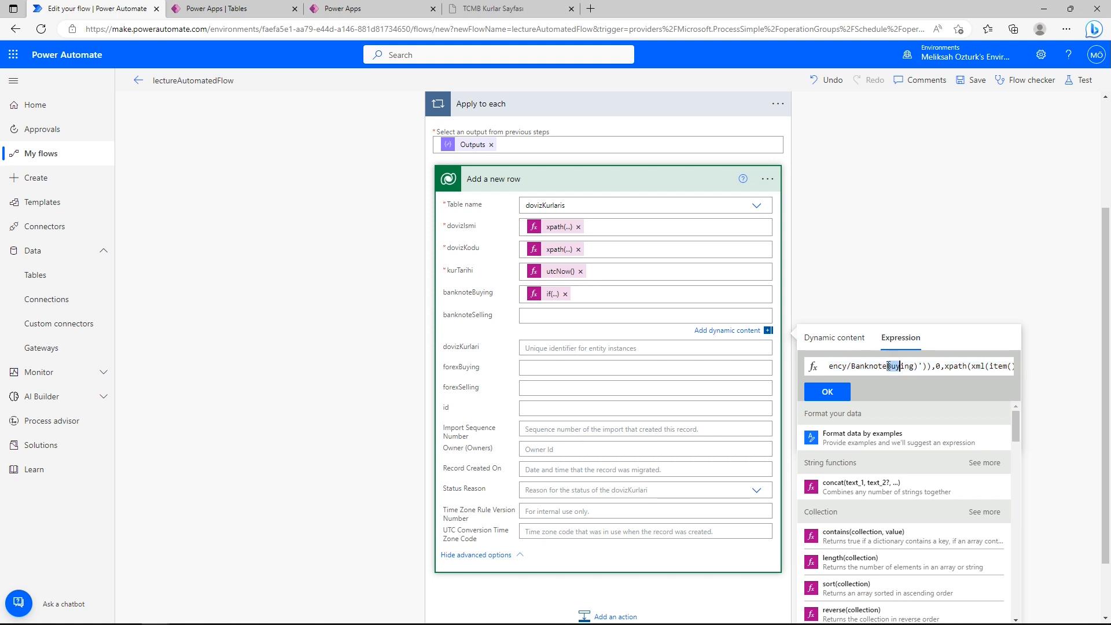
type("Sell")
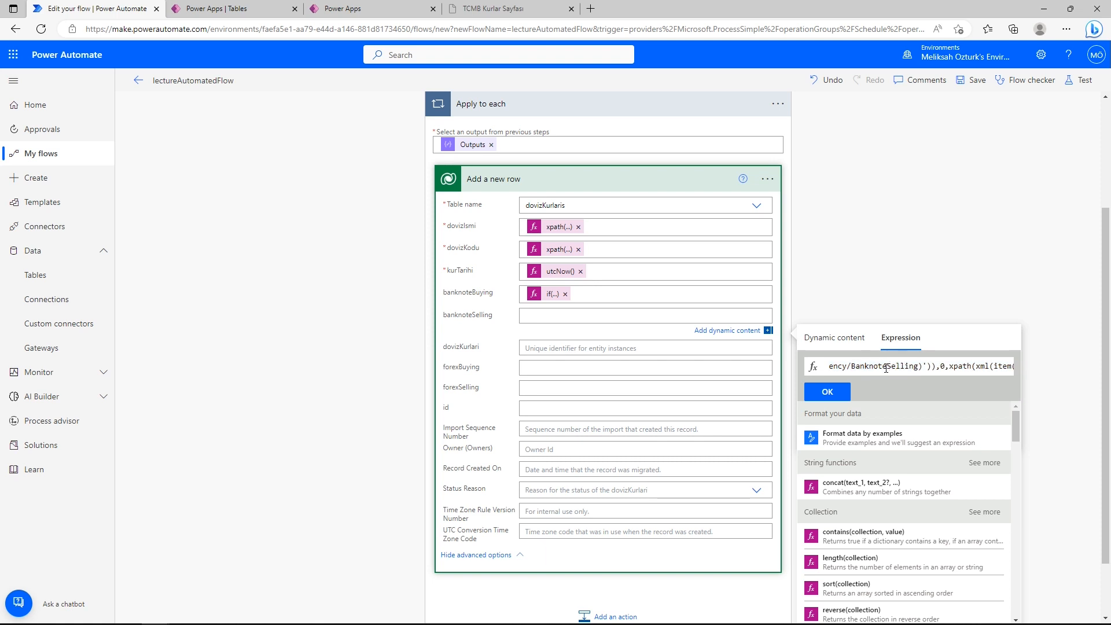
- Insert the banknoteSelling expression and paste the copied if expression as a new expression for the forexBuying field
left_click(827, 392)
left_click(703, 372)
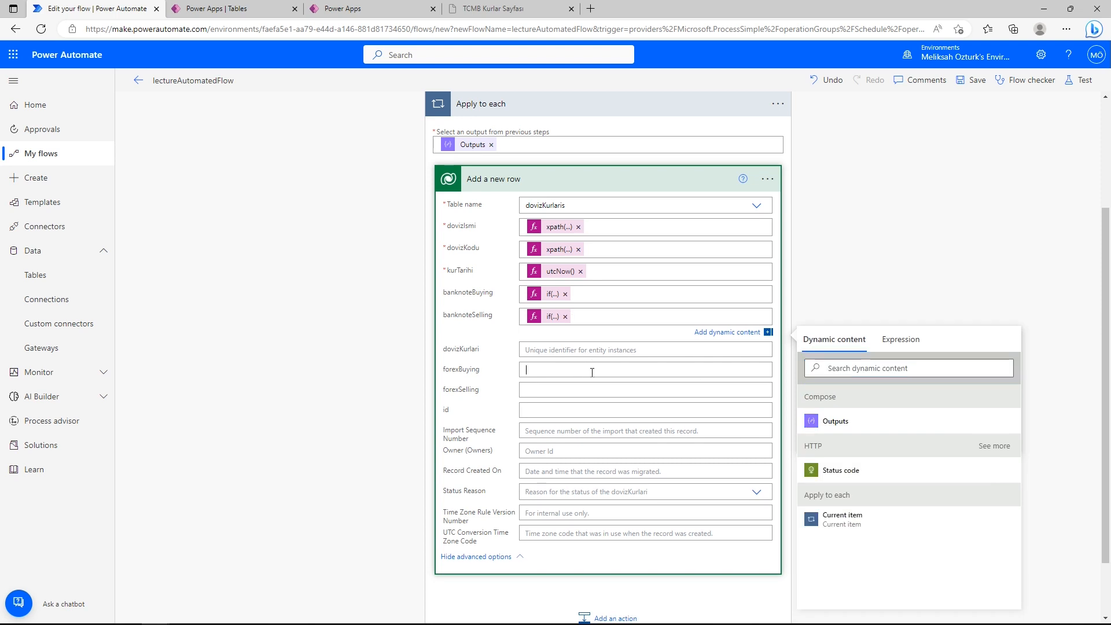
left_click(898, 392)
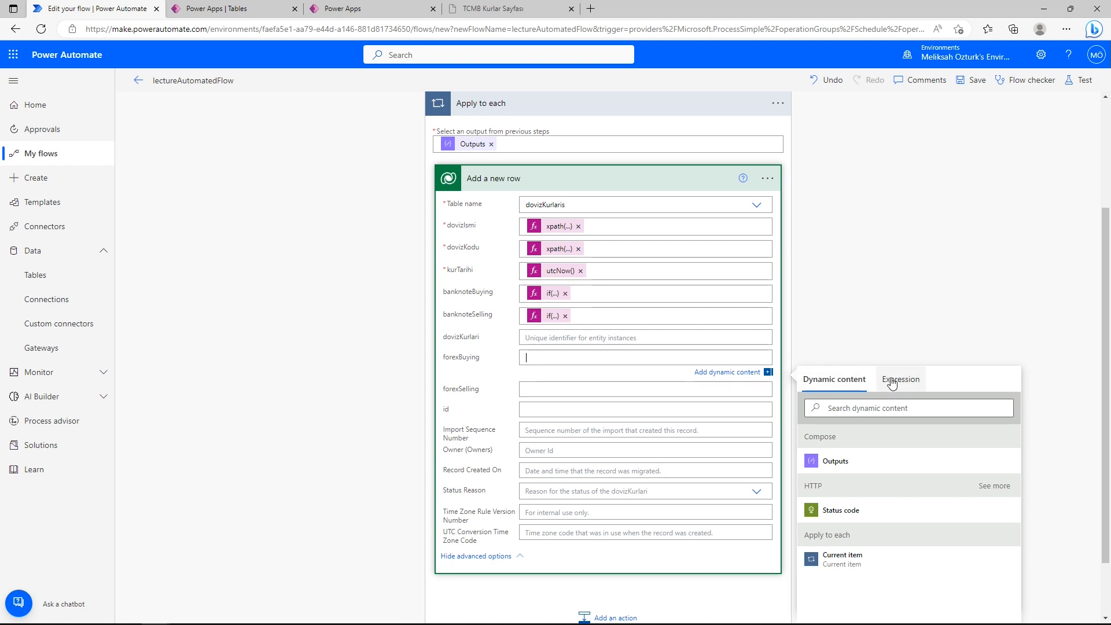
left_click(900, 379)
key("ctrl+v")
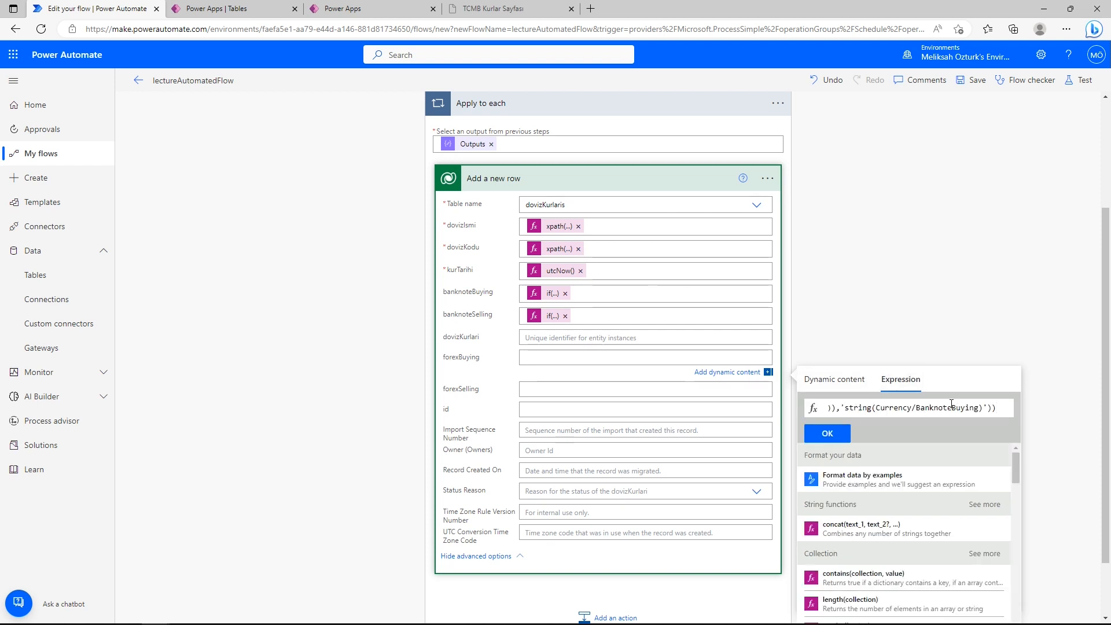
- Change BanknoteBuying to ForexBuying in the false-value path of the forexBuying expression
left_click_drag(934, 409, 950, 410)
key("BackSpace")
key("BackSpace")
key("BackSpace")
key("BackSpace")
key("BackSpace")
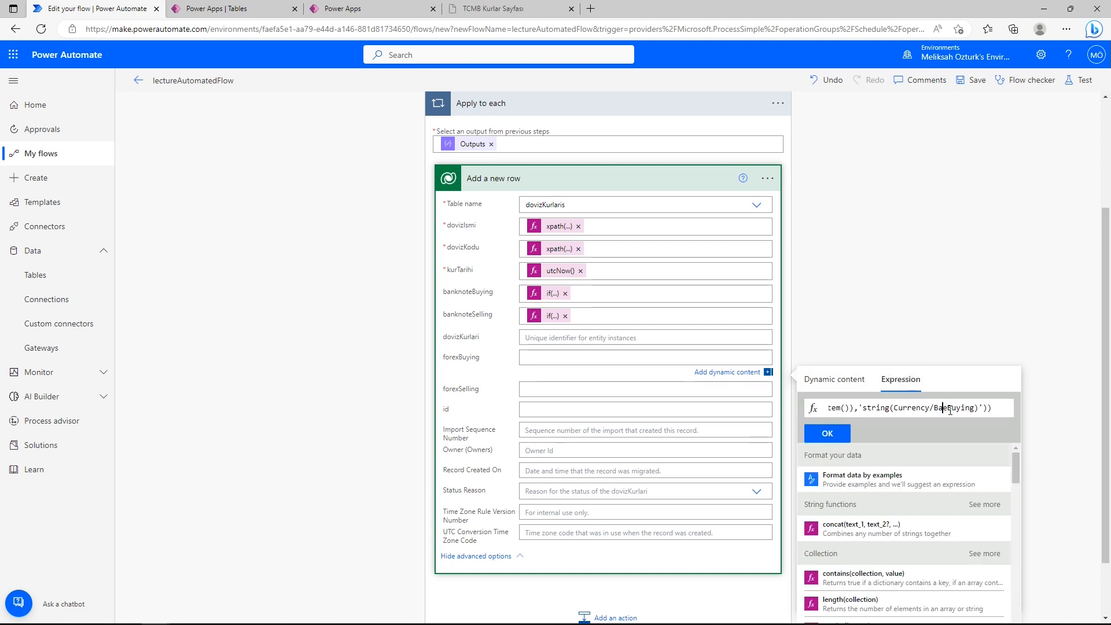
type("Forex")
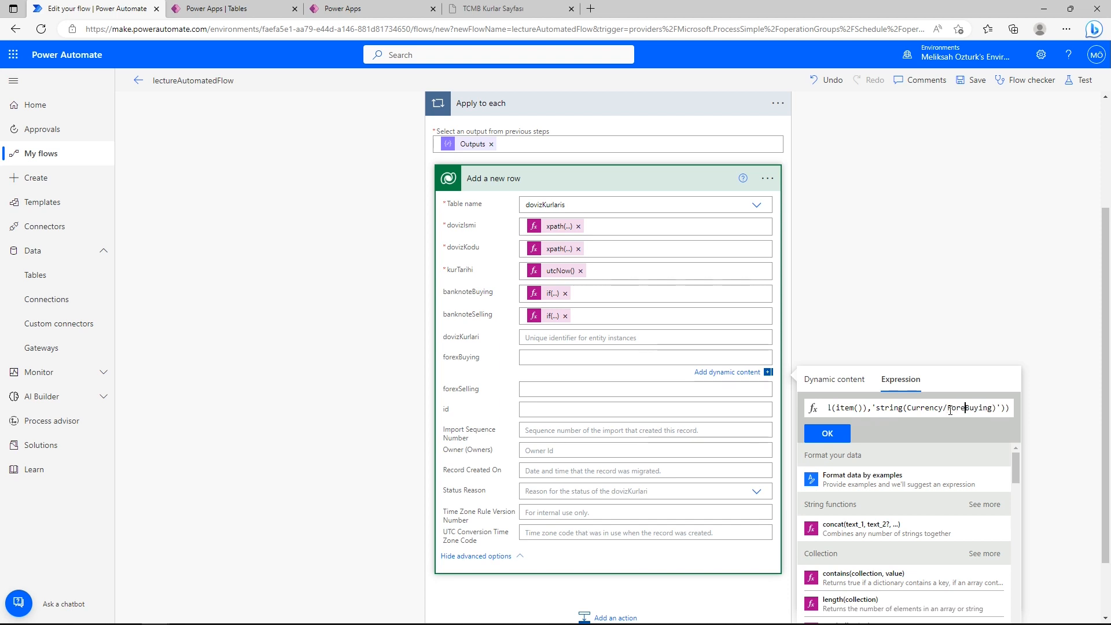
- Change BanknoteBuying to ForexBuying in the expression's empty() check and insert the expression into the forexBuying field
left_click_drag(997, 409, 863, 409)
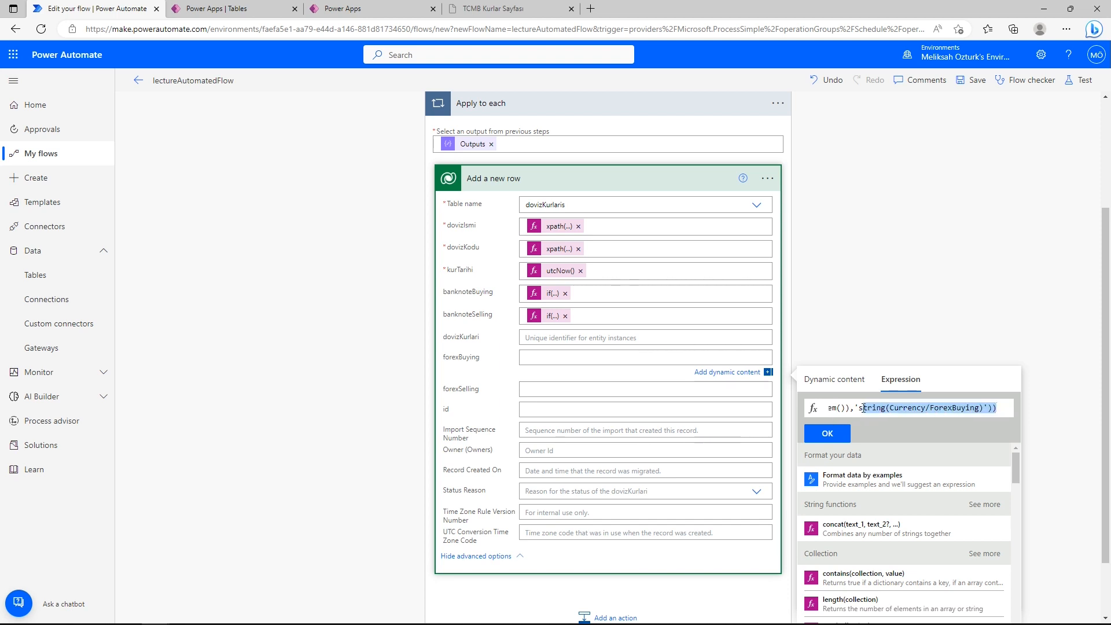
left_click(849, 409)
key("Home")
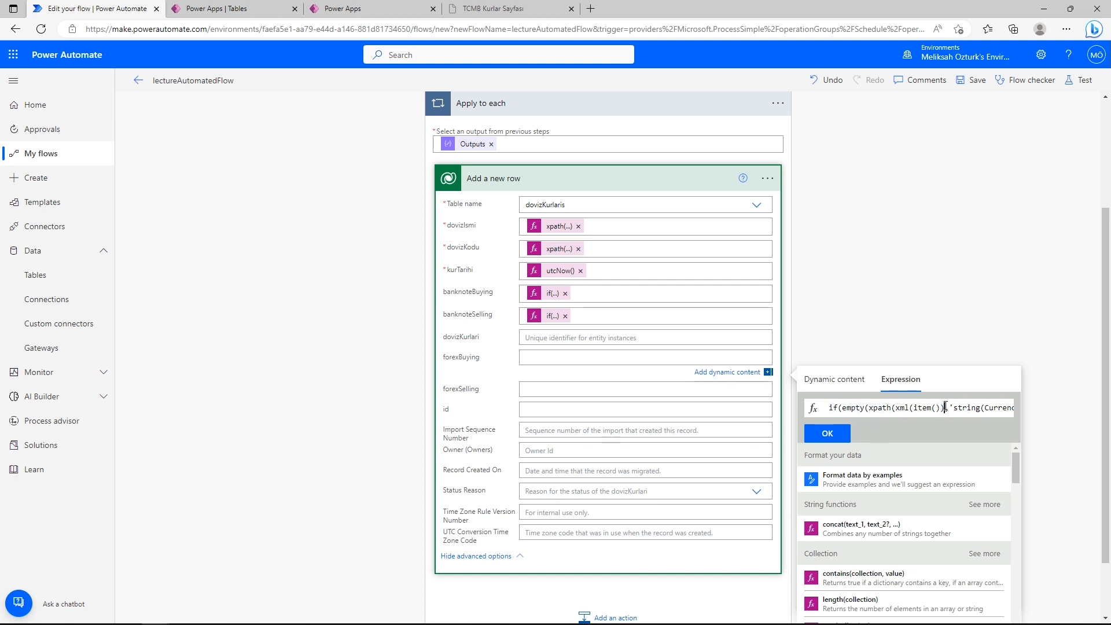
key("Right")
key("Right")
key("Right")
key("Right")
key("Right")
key("Right")
key("Right")
key("Right")
key("Right")
key("Right")
key("Right")
key("Right")
key("Right")
key("Right")
key("Right")
key("Right")
key("Right")
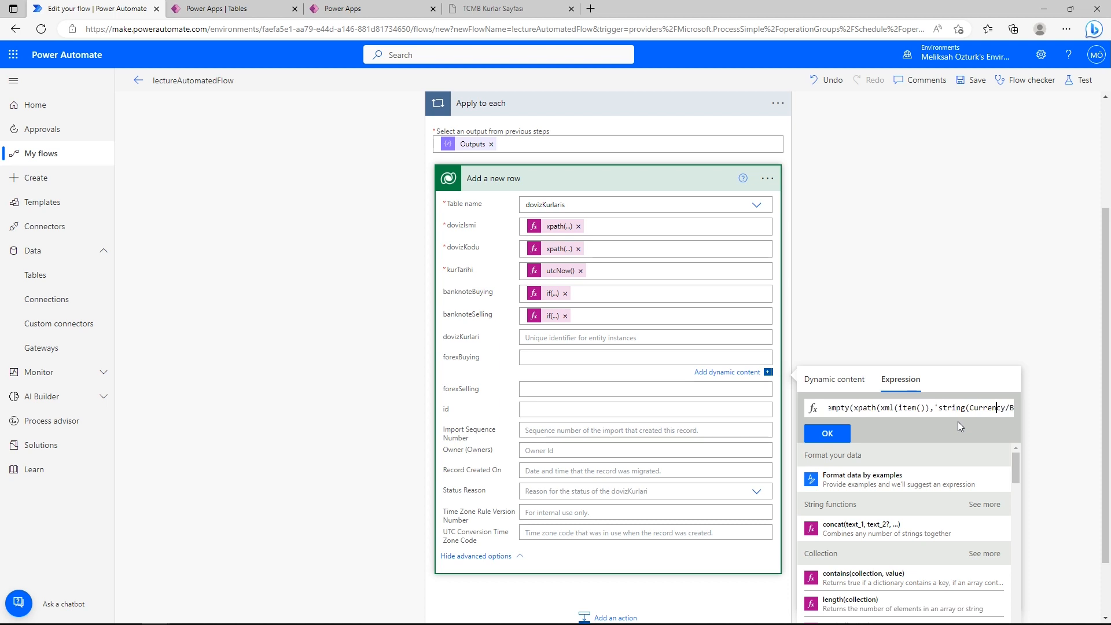
key("shift+Right")
key("shift+Right")
key("shift+Right")
key("shift+Right")
key("shift+Right")
key("shift+Right")
key("shift+Right")
key("shift+Right")
type("Forex")
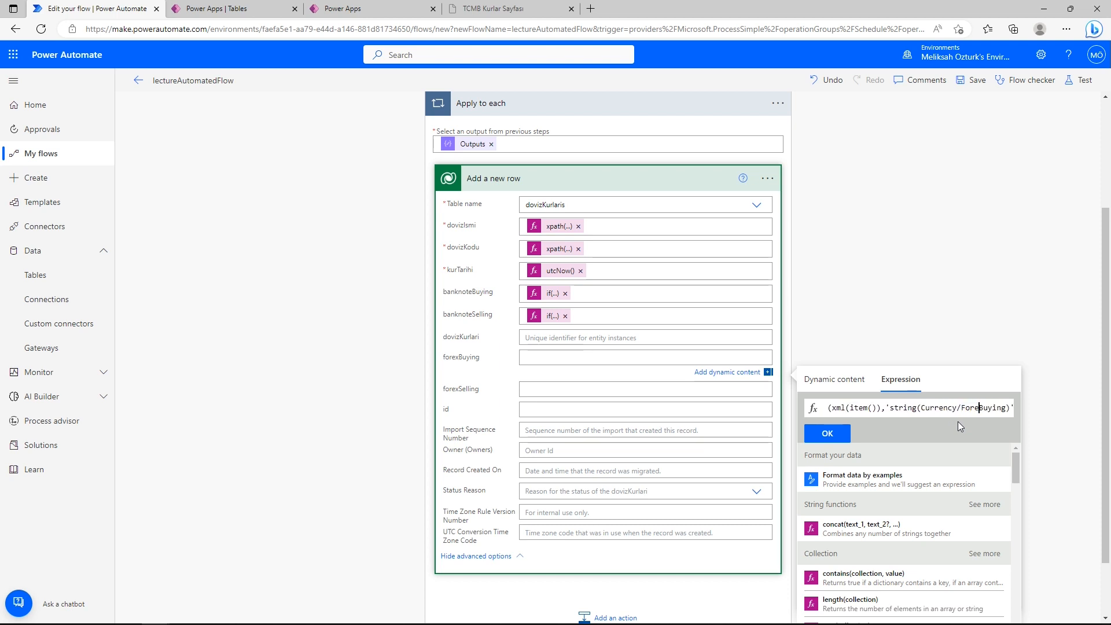
left_click(826, 435)
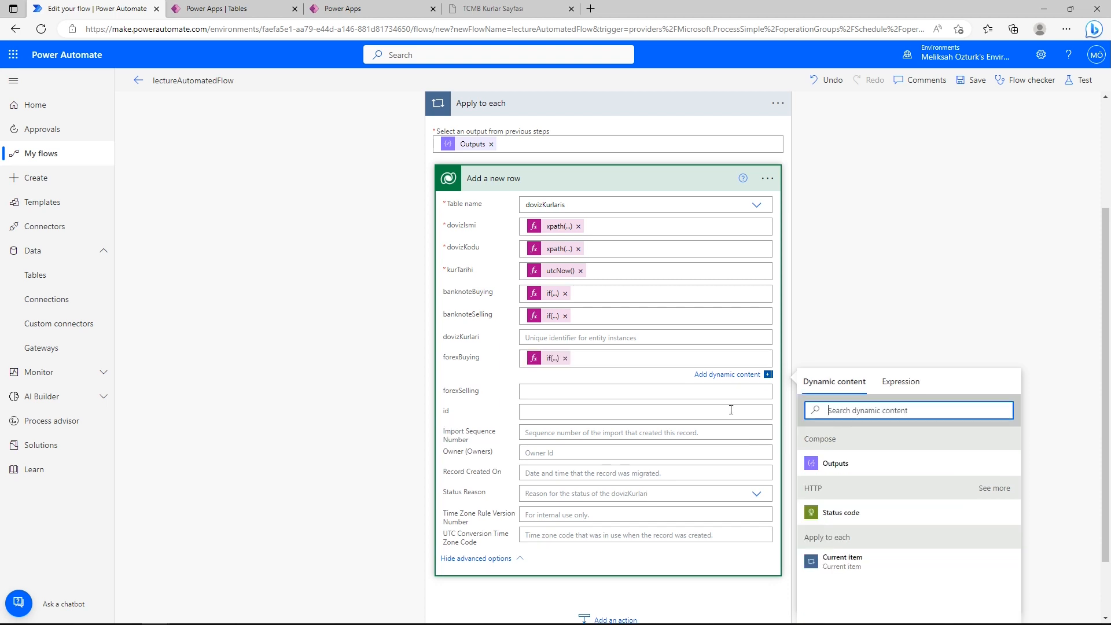
- Paste the copied if expression for the forexSelling field and change its false-value path to ForexSelling
left_click(553, 388)
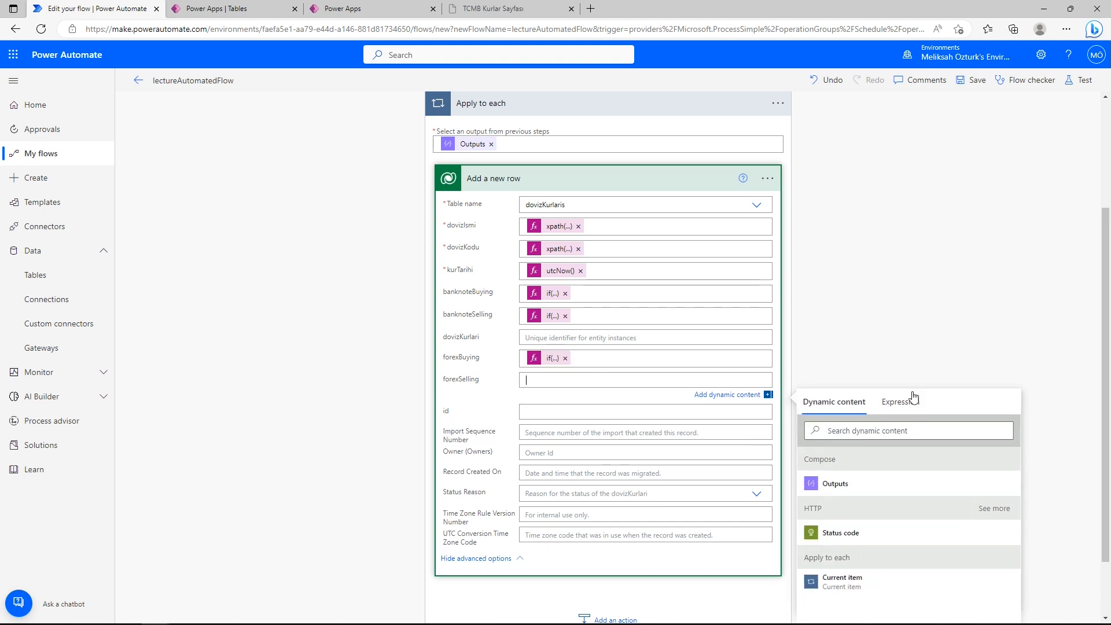
left_click(902, 401)
key("ctrl+v")
left_click(974, 432)
key("shift+Left")
key("shift+Left")
double_click(975, 432)
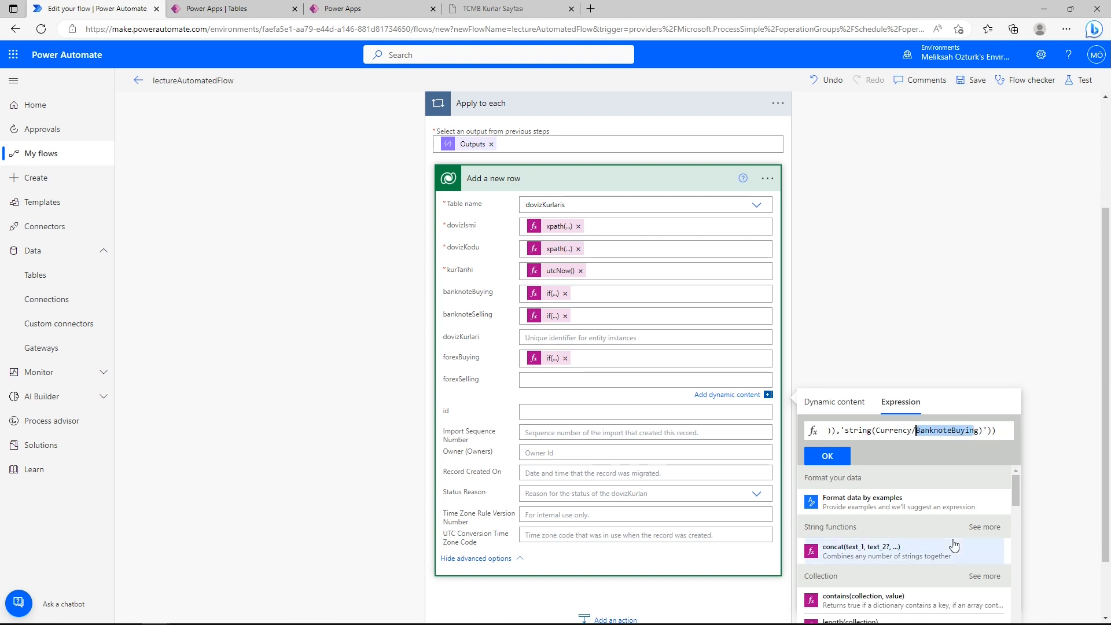
type("Forex")
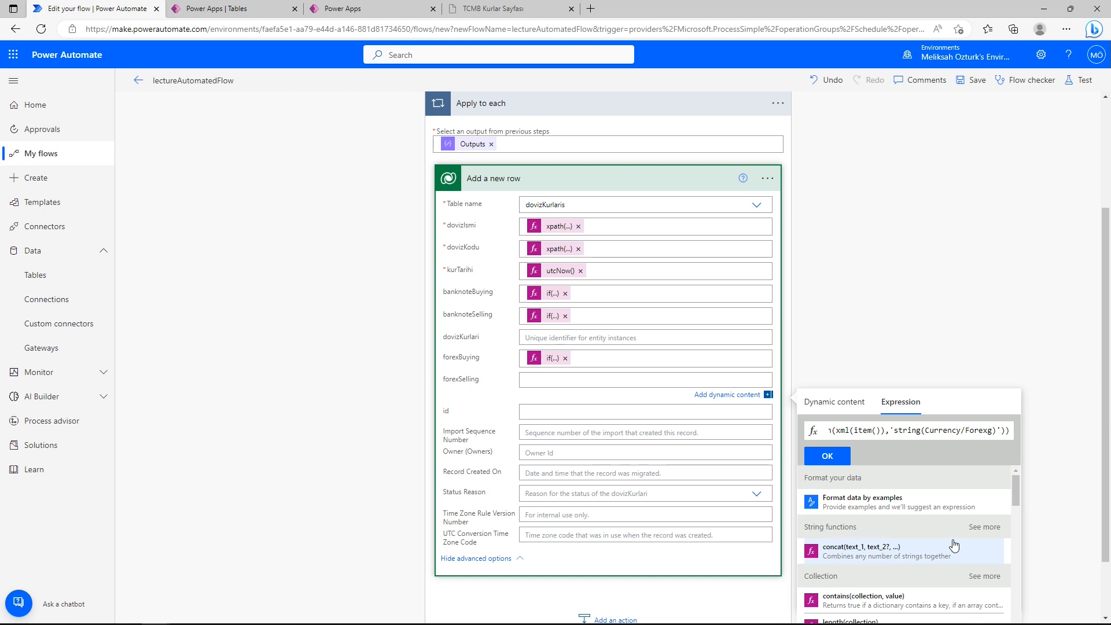
type("Sellin")
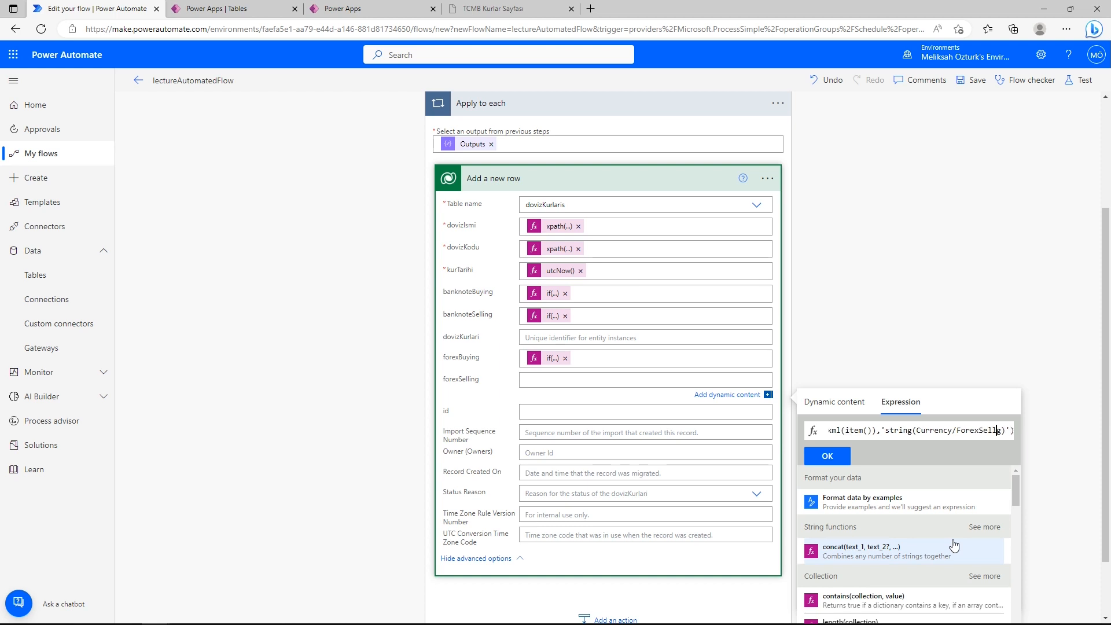
- Change BanknoteBuying to ForexSelling in the expression's empty() check and insert the expression into the forexSelling field
left_click(861, 430)
key("Left")
key("Left")
key("Left")
key("Left")
key("Left")
key("Left")
key("Left")
key("Left")
key("Left")
key("Left")
key("Left")
key("Left")
key("Left")
key("Left")
key("Left")
key("Left")
key("Left")
key("Left")
key("Left")
key("Left")
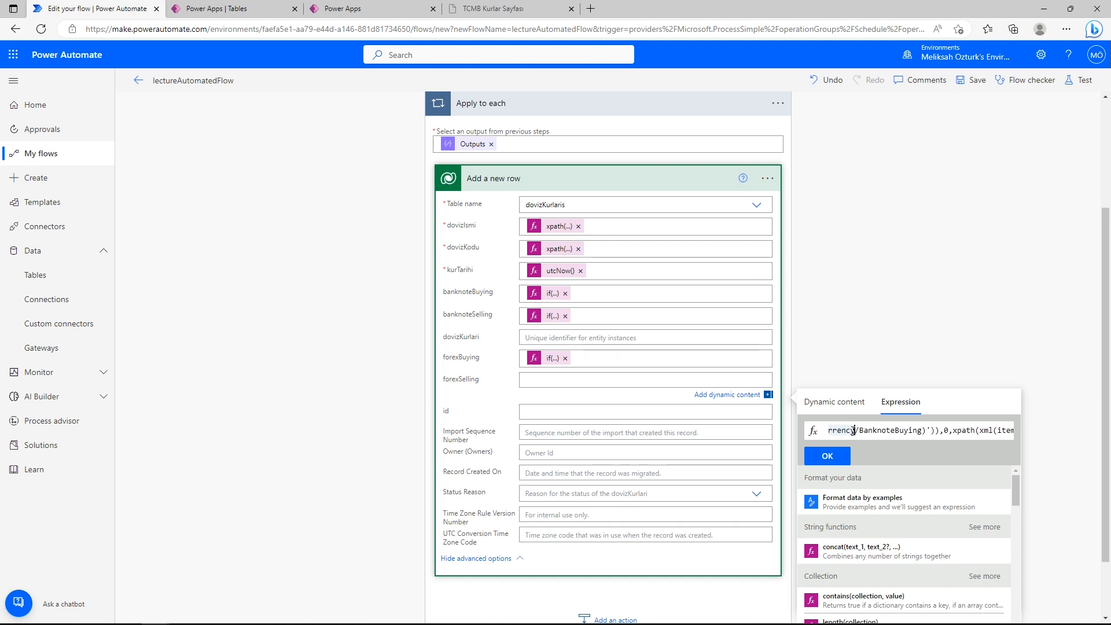
key("ctrl+shift+Right")
type("ForexSell")
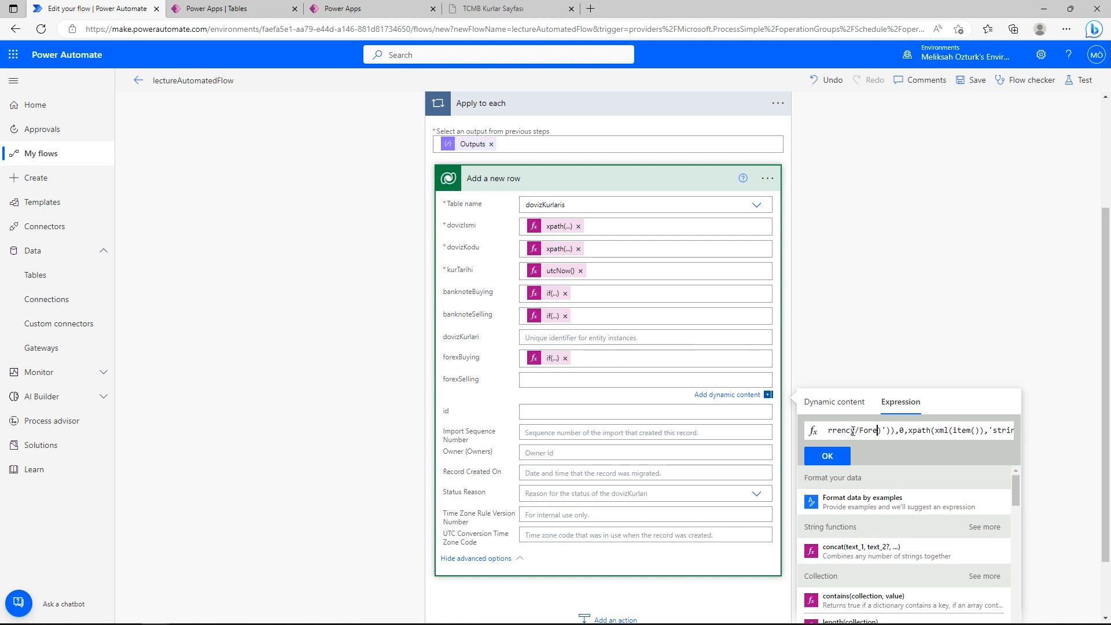
type("ing")
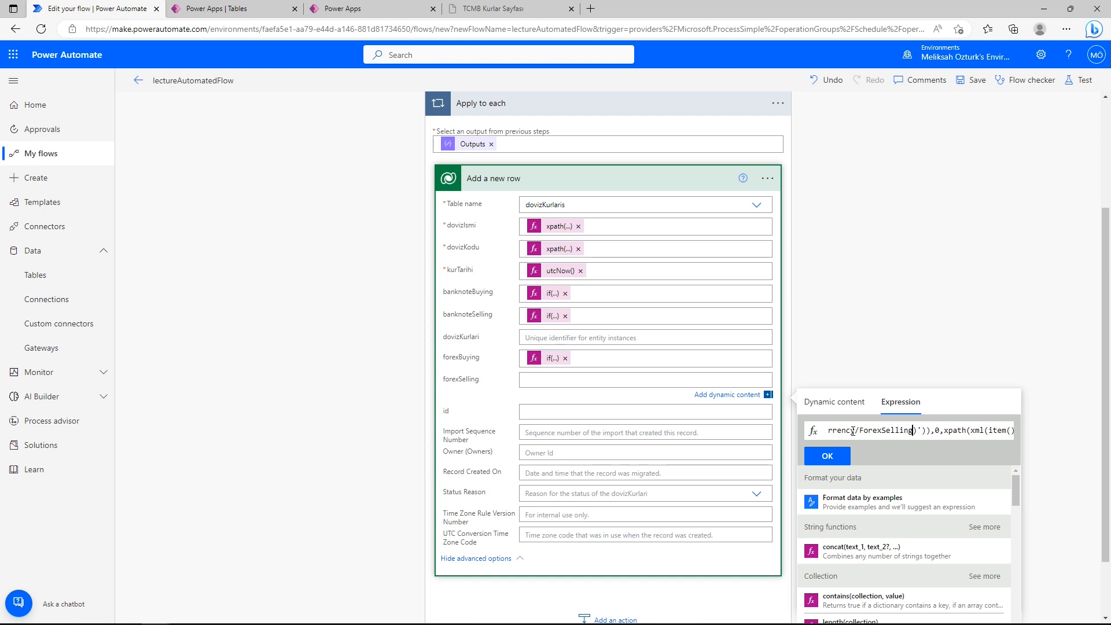
left_click(839, 461)
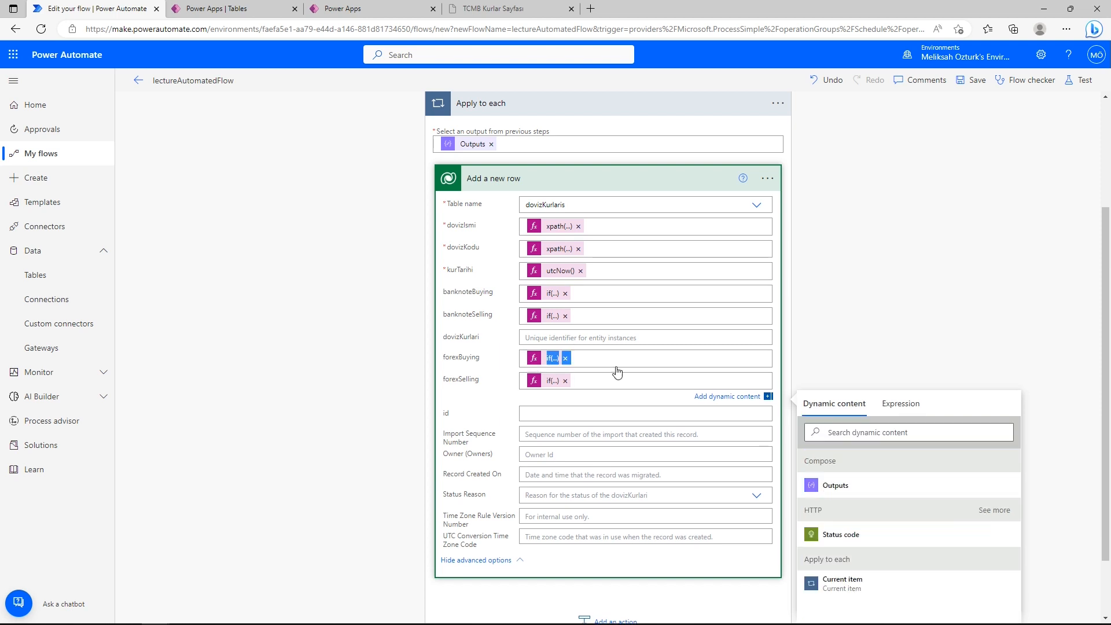
- Check the currency paths in the inserted forexBuying expression and look over the whole flow
scroll(902, 411, "right", 4)
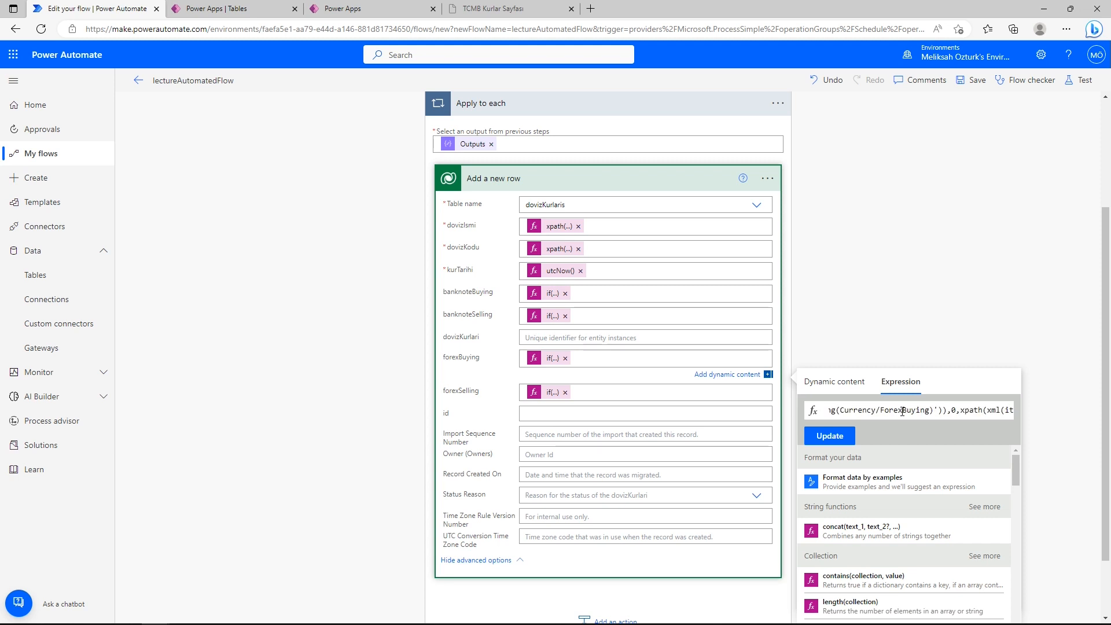
left_click(920, 334)
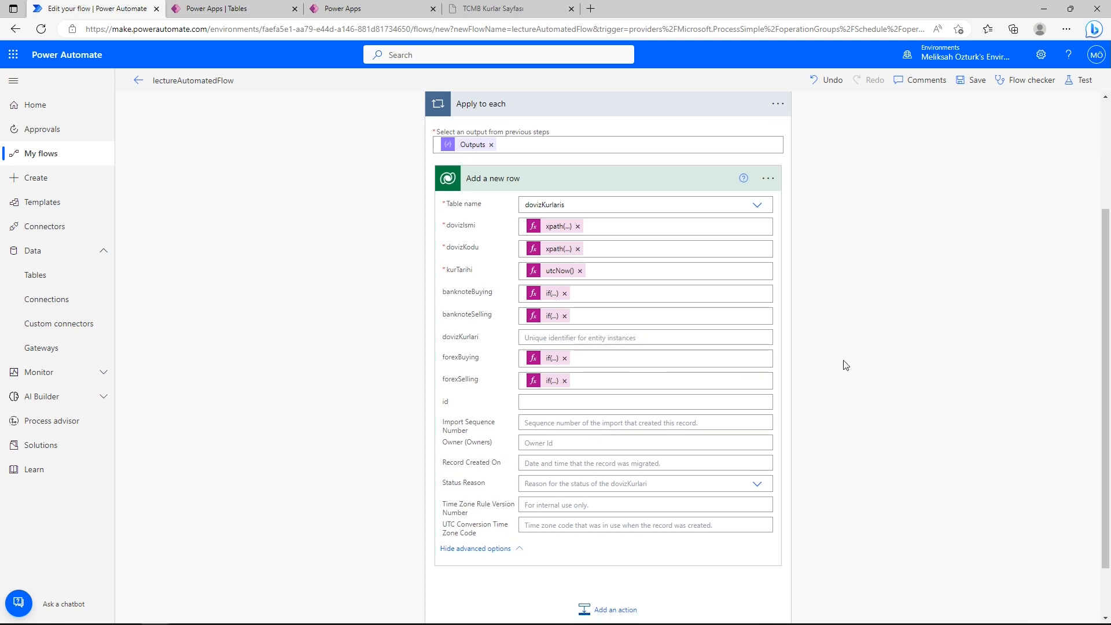
scroll(844, 363, "up", 3)
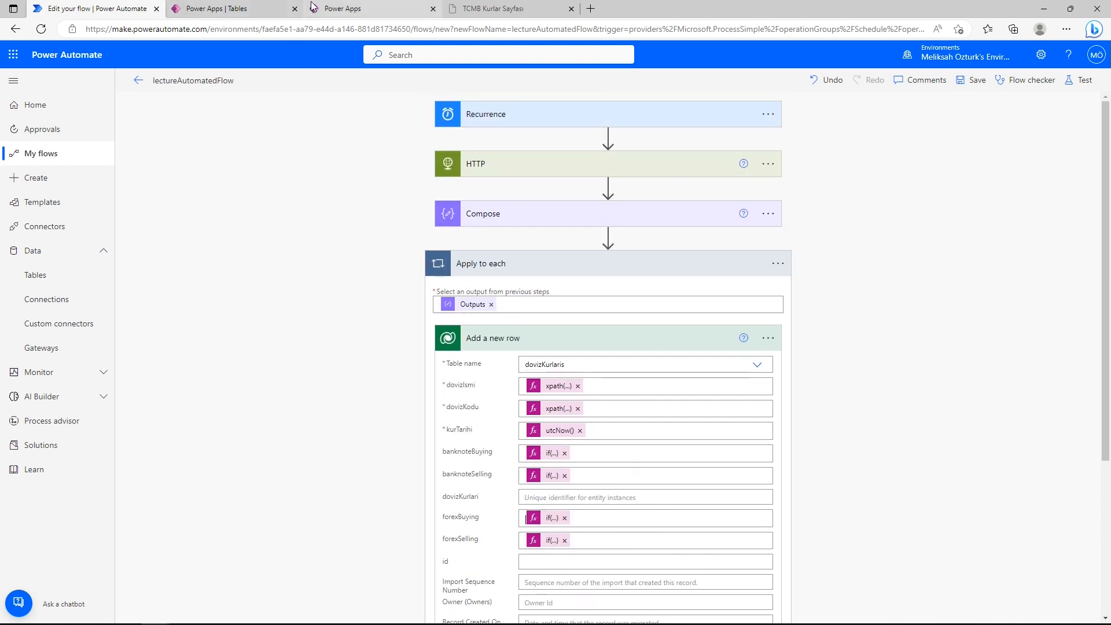
- Switch to the dovizKurlaris table in Power Apps and refresh its rows before testing the flow
left_click(232, 8)
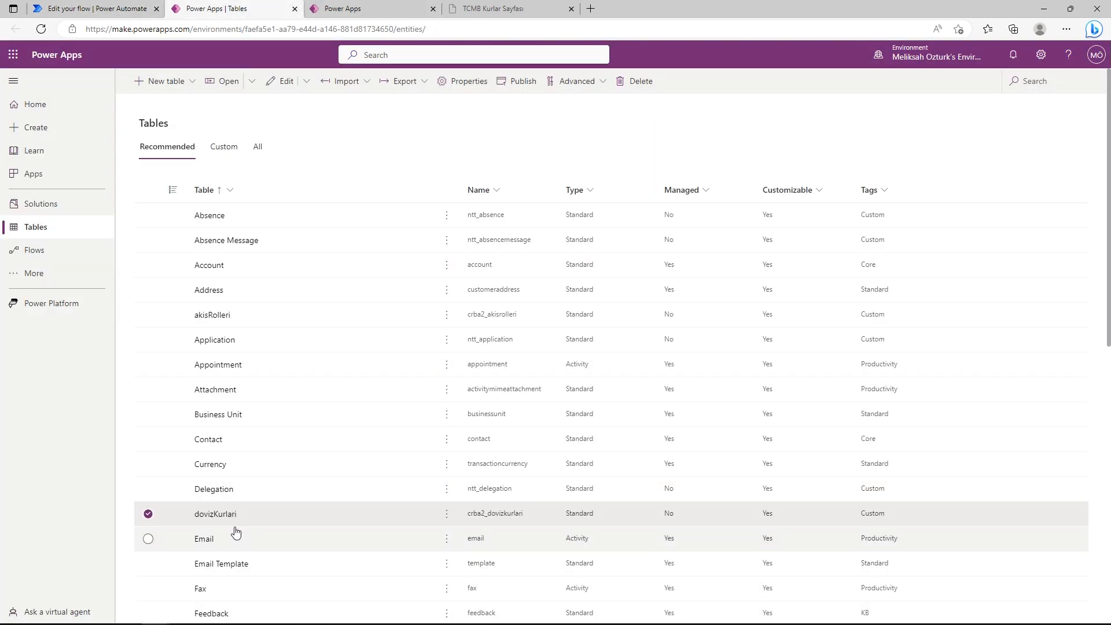
left_click(341, 9)
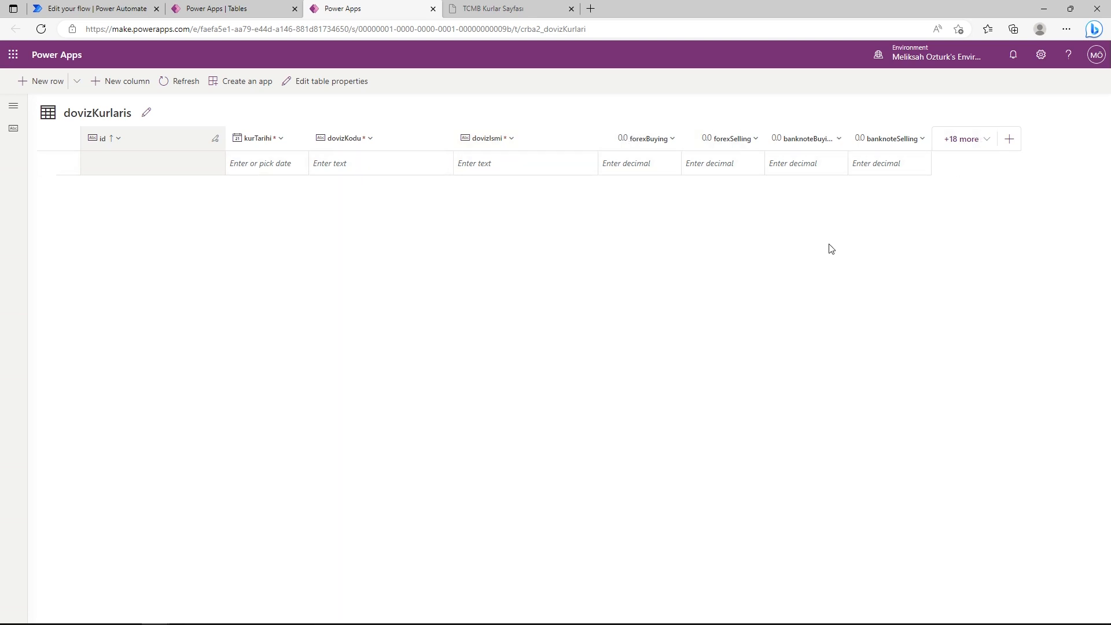
left_click(184, 82)
- Return to the flow in Power Automate, save it and run a manual test
left_click(115, 16)
left_click(1082, 80)
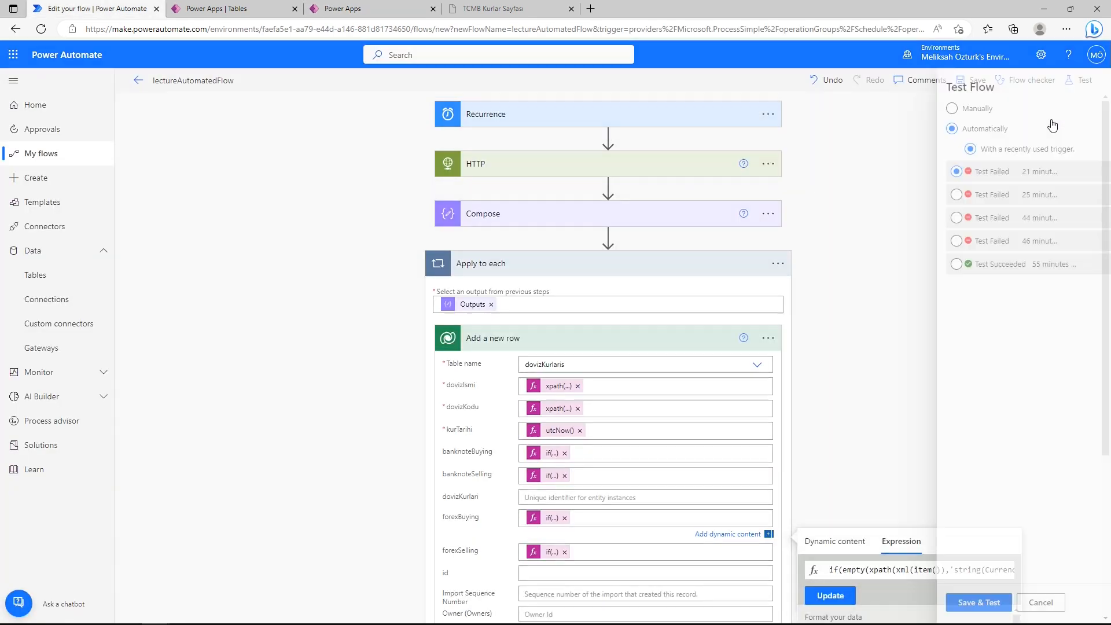
left_click(966, 109)
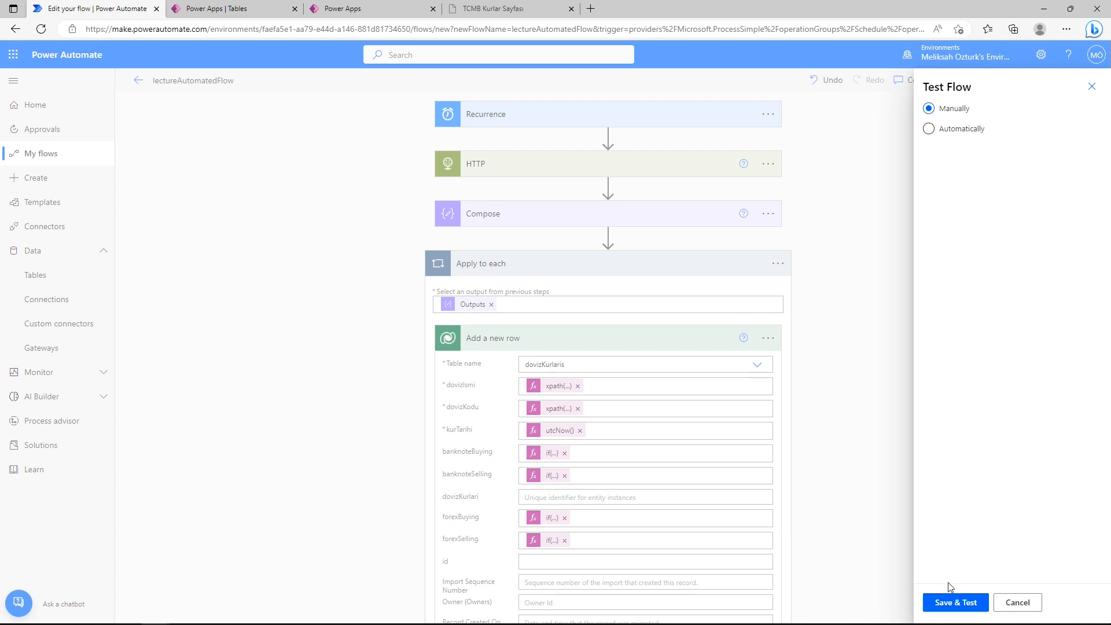
left_click(950, 604)
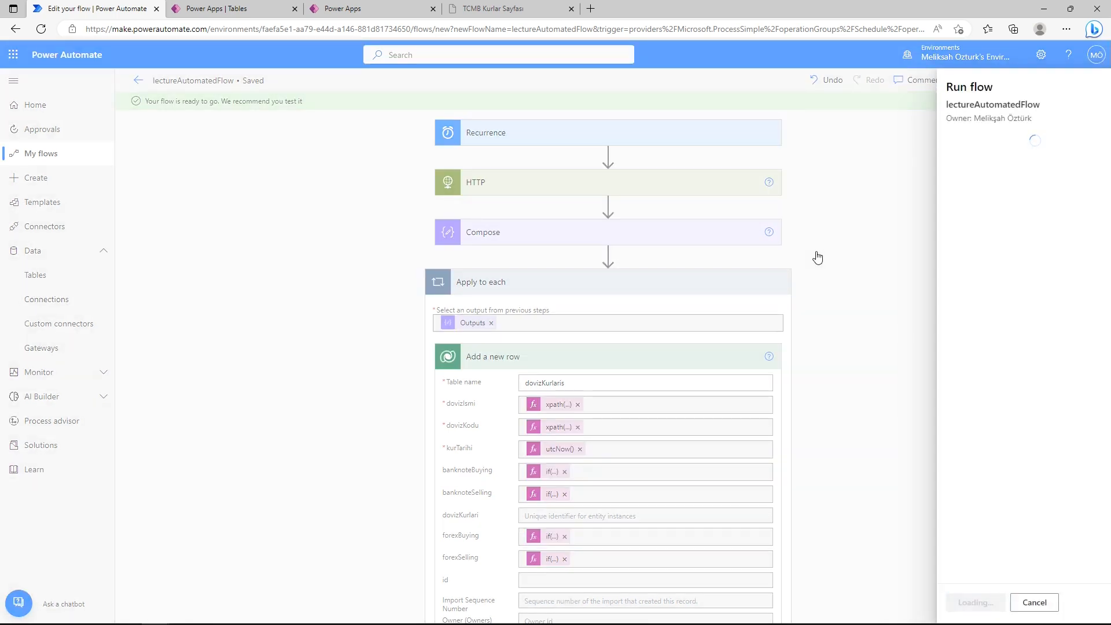
left_click(963, 612)
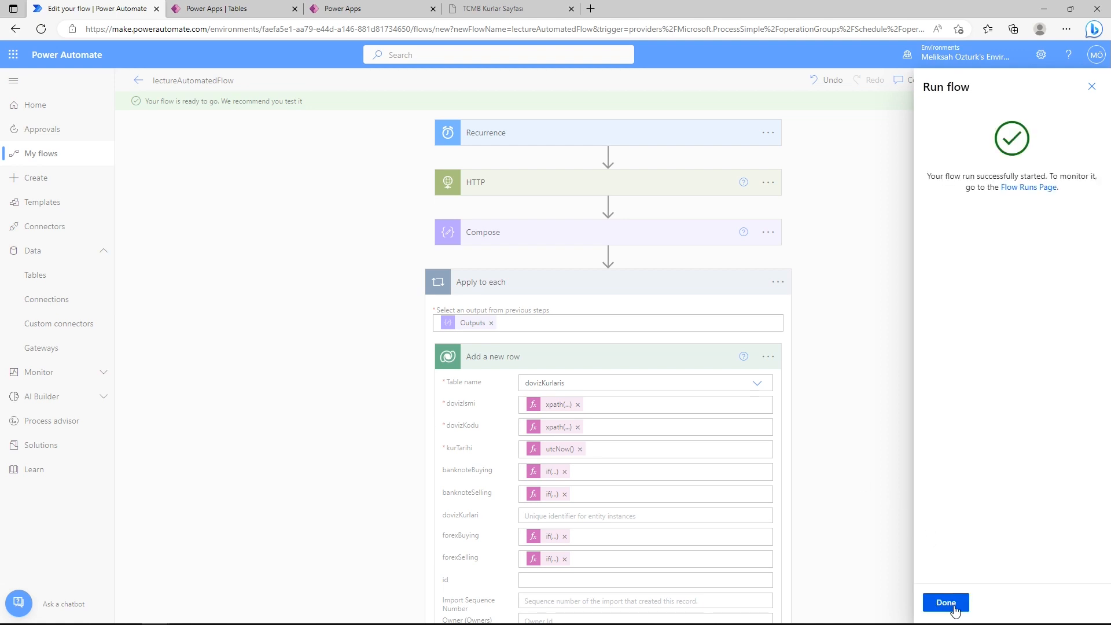
left_click(956, 611)
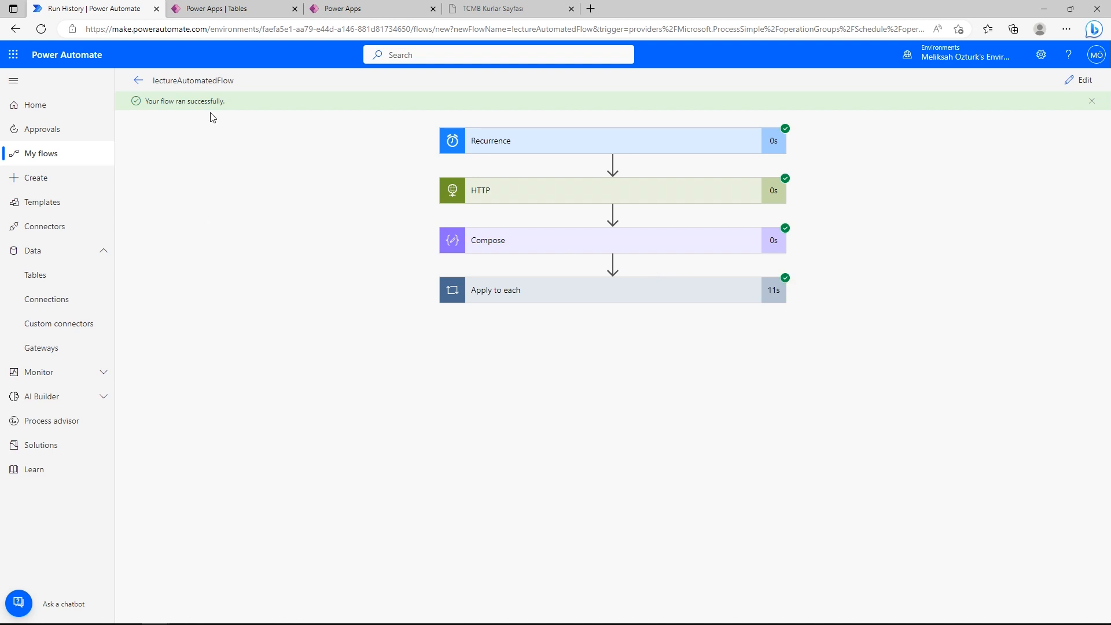
- Refresh the dovizKurlaris table in Power Apps and compare its rows with the rates on the TCMB page
left_click(343, 9)
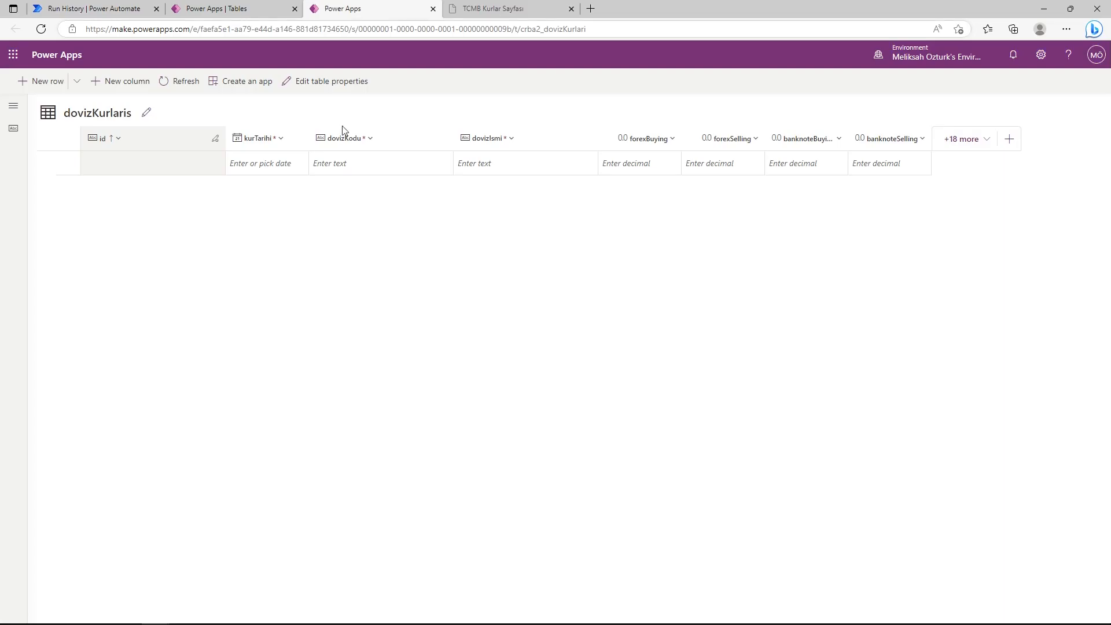
left_click(169, 82)
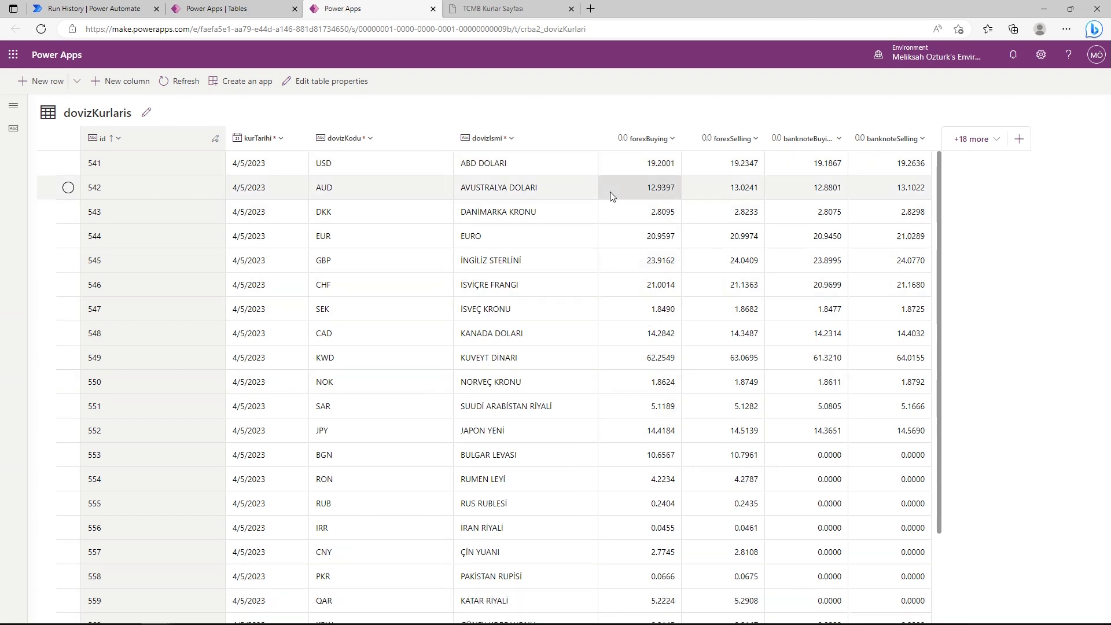
left_click(494, 8)
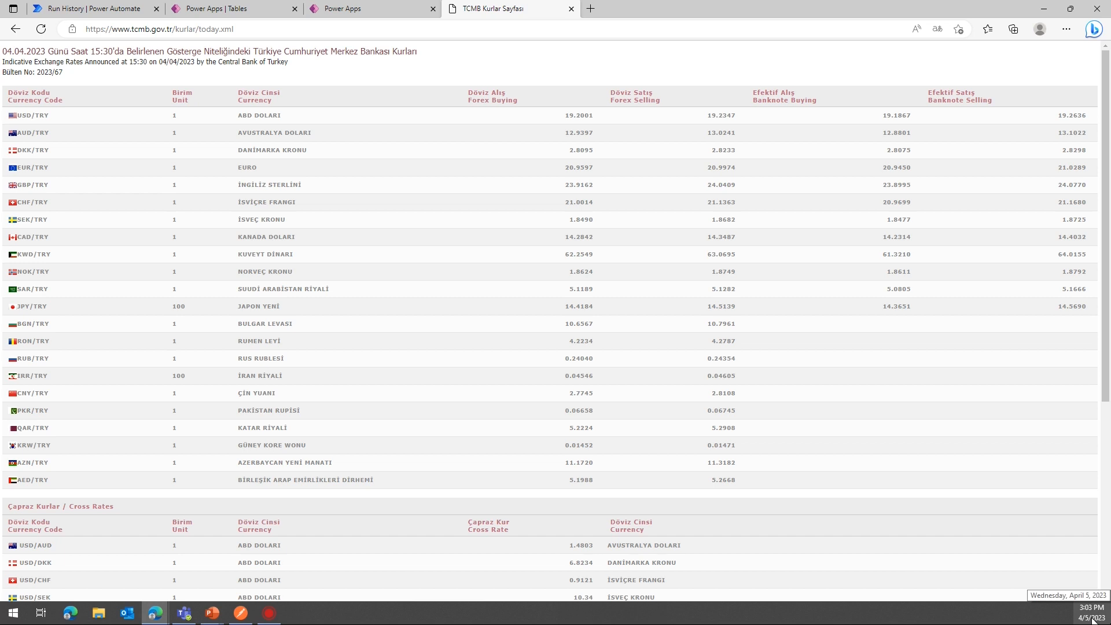
left_click(356, 8)
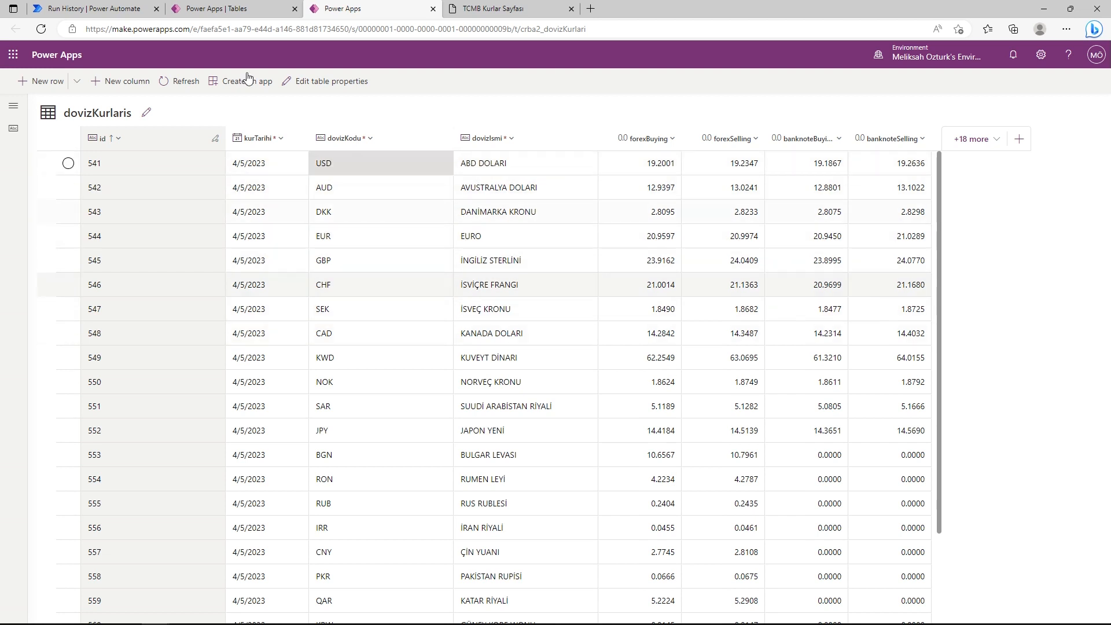
- Check the flow's run result in Power Automate, and review the dovizKurlaris rows in Power Apps down to the last one
left_click(104, 7)
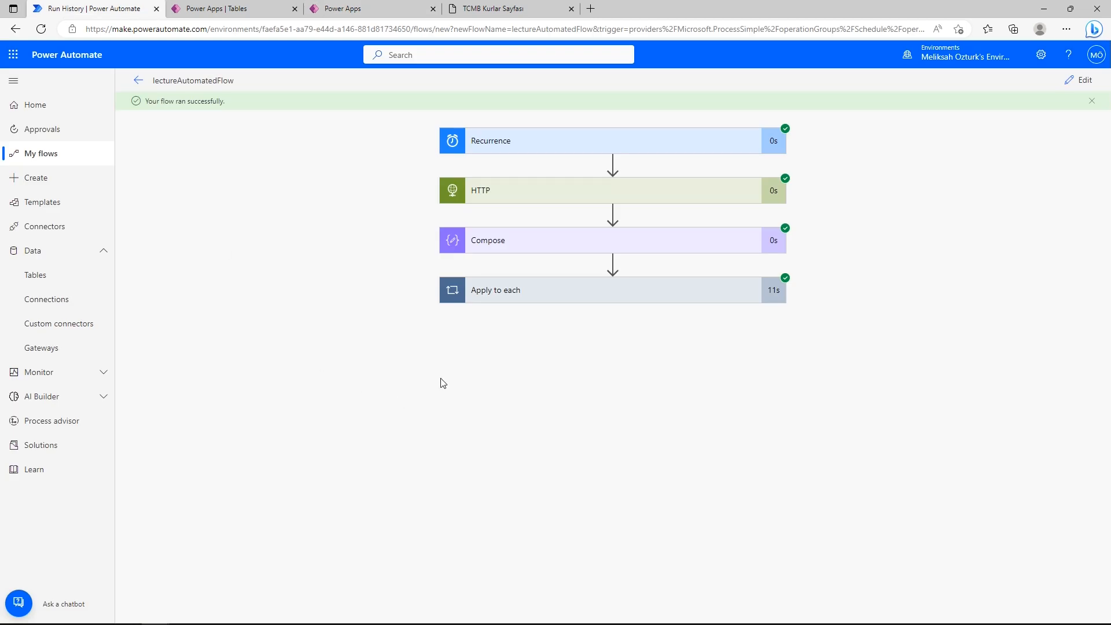
left_click(342, 7)
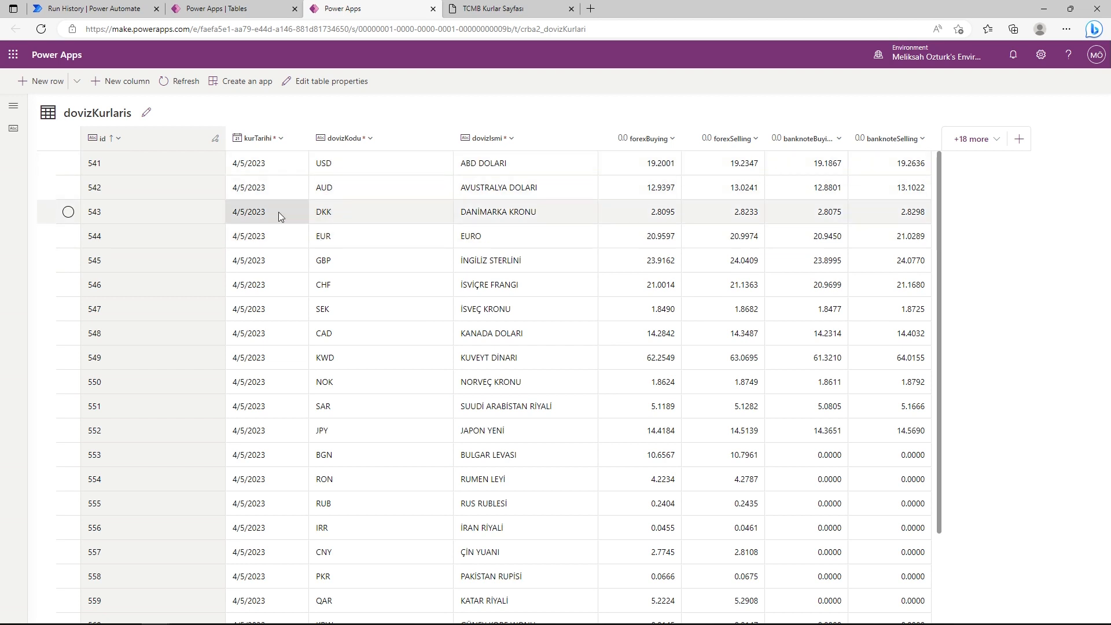
scroll(301, 161, "down", 2)
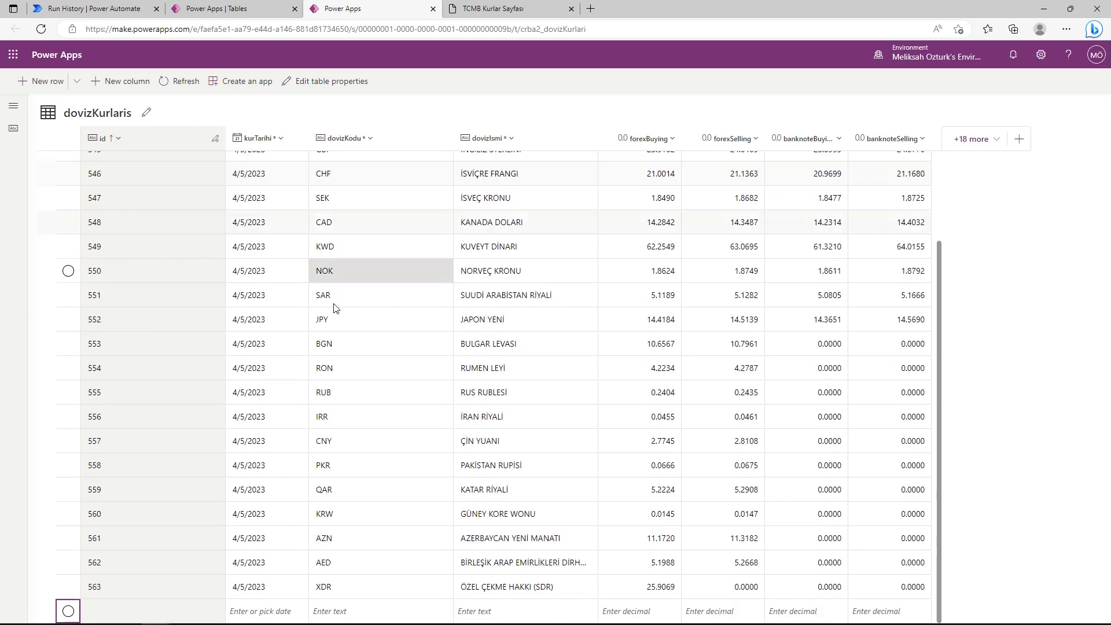
scroll(339, 232, "up", 2)
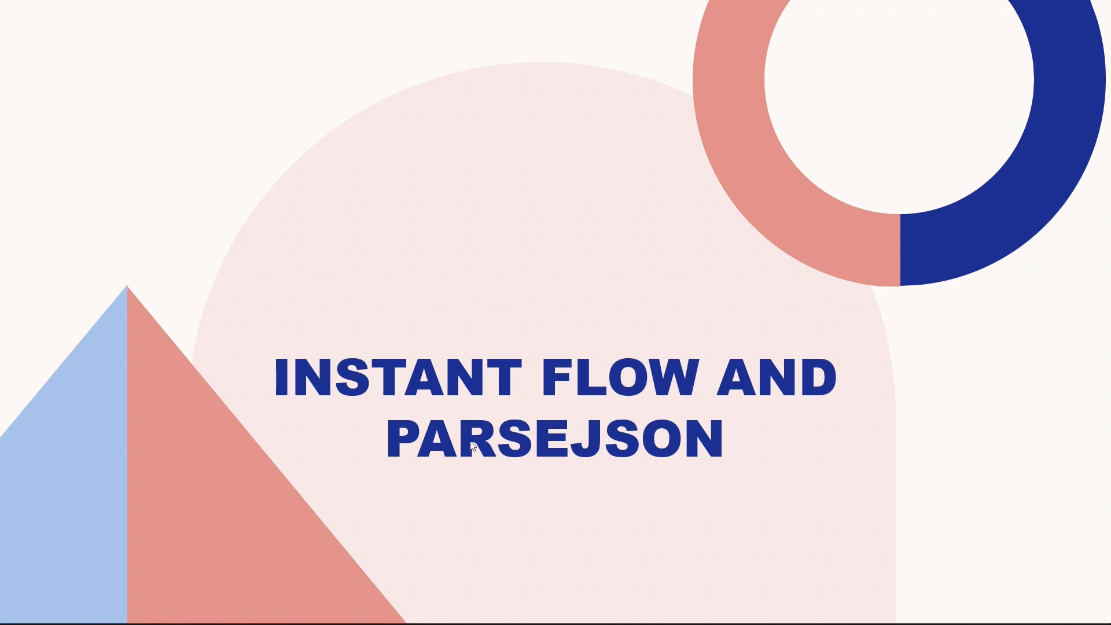
left_click(493, 403)
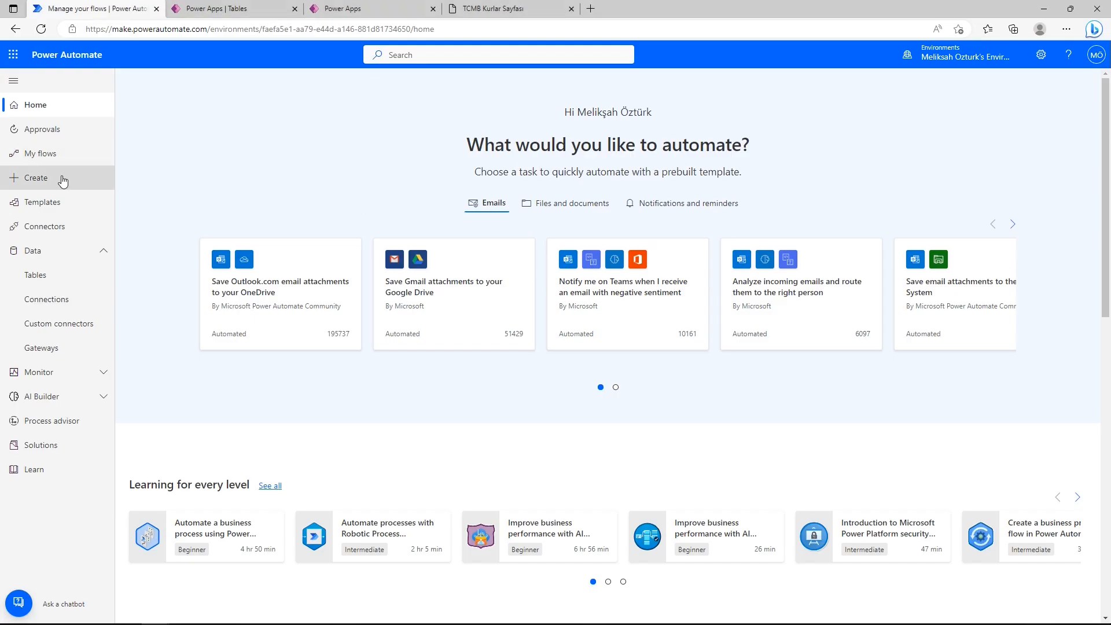
- Create an instant cloud flow named lectureInstantFlow that is triggered from PowerApps
left_click(64, 178)
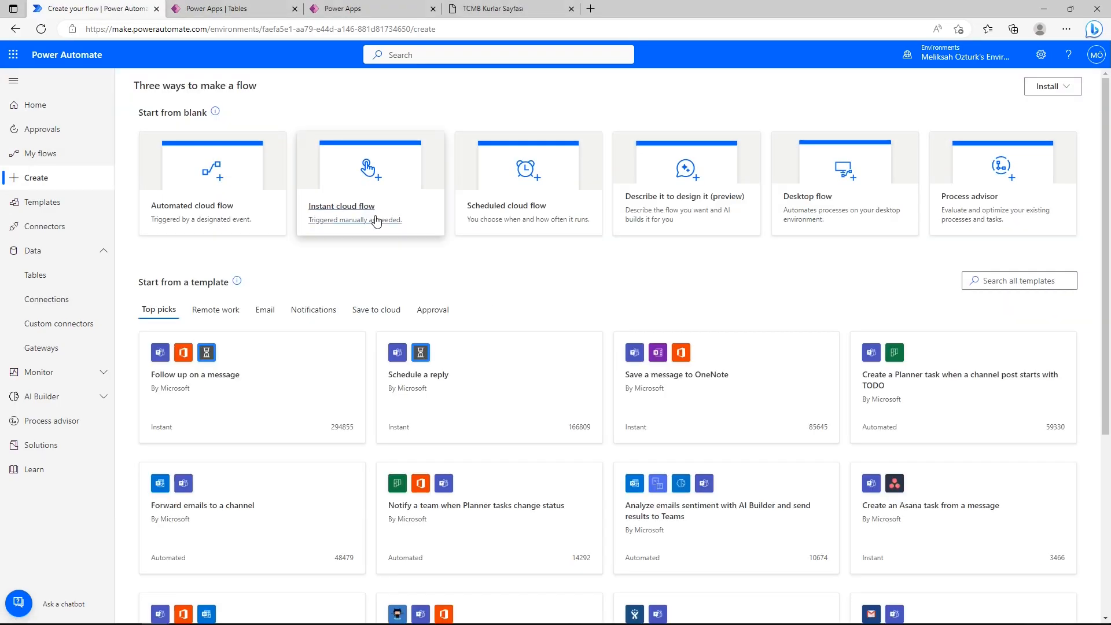
left_click(376, 220)
left_click(616, 231)
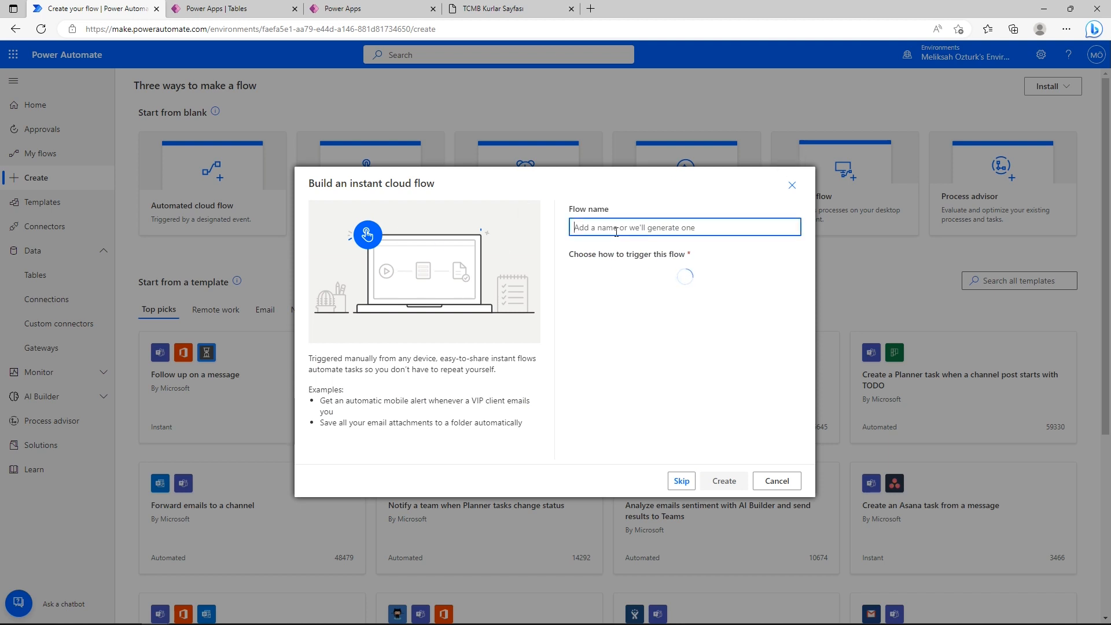
type("lecture")
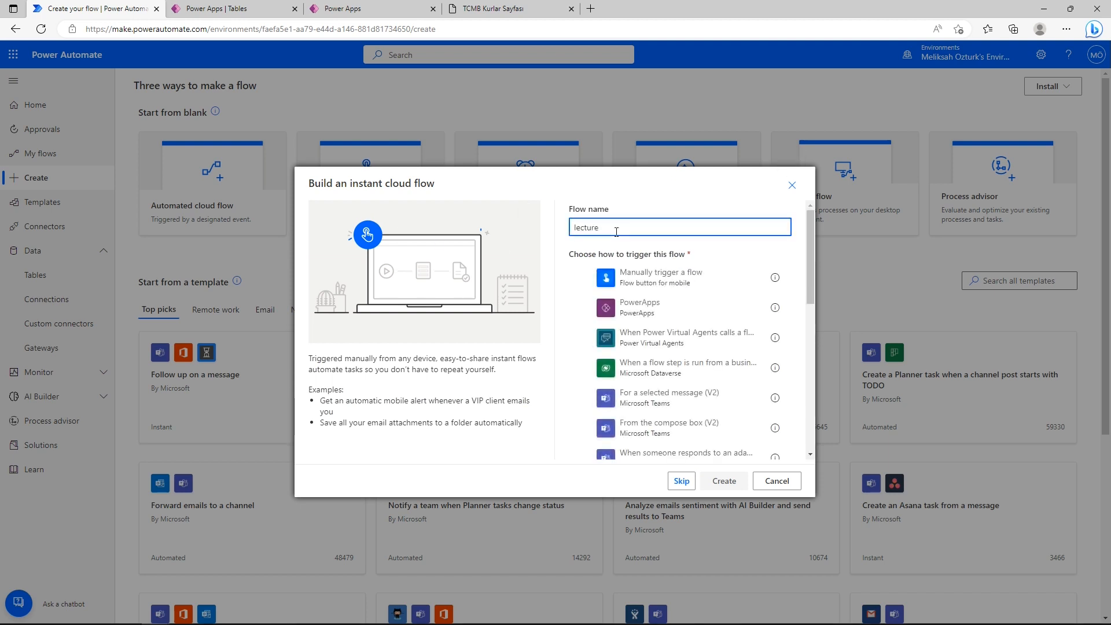
type("InstantFlow")
left_click(640, 311)
left_click(725, 481)
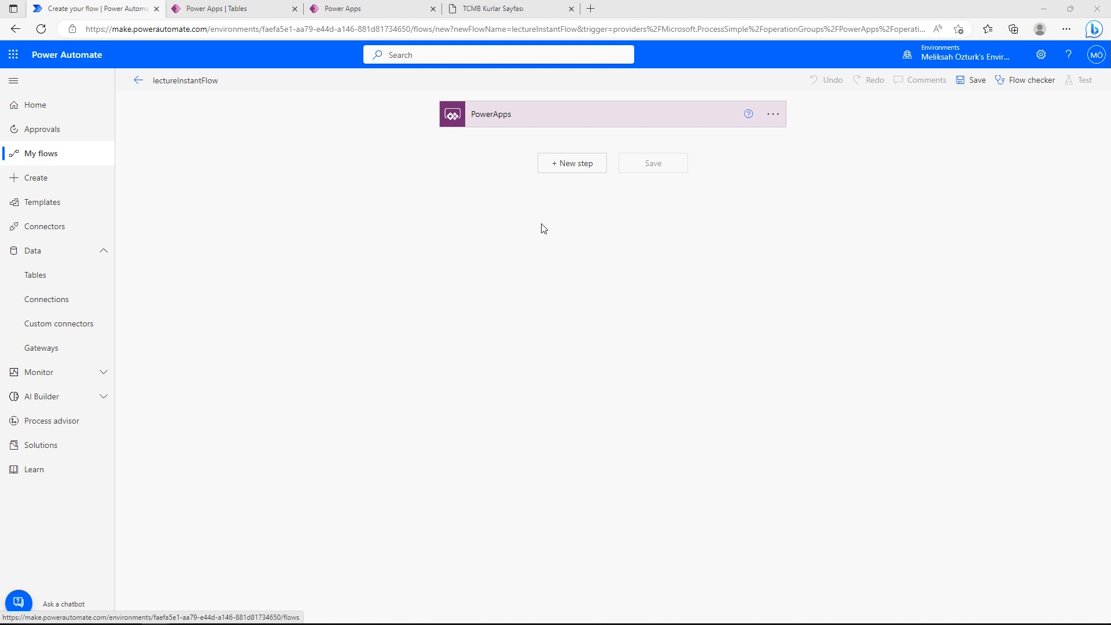
- Add an HTTP action below the PowerApps trigger and set its method to GET
left_click(574, 166)
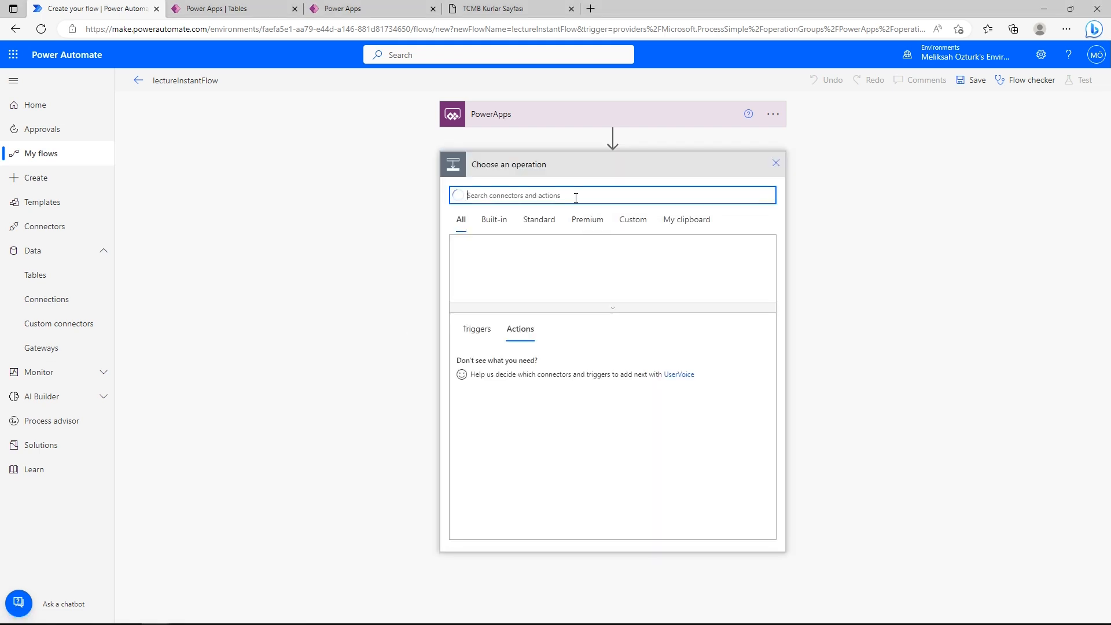
type("http")
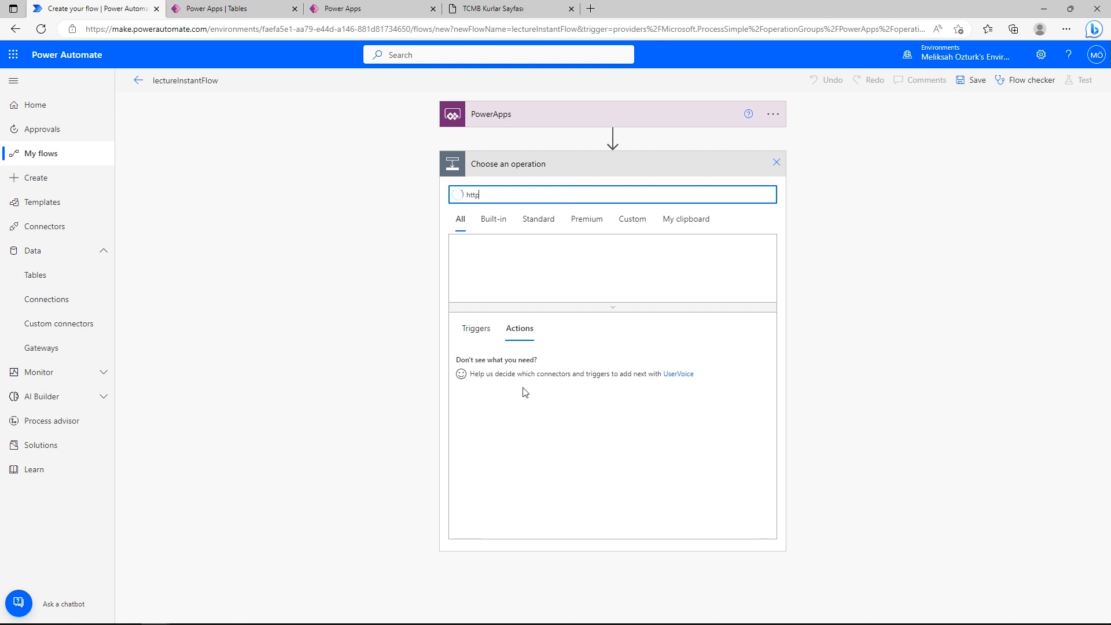
left_click(567, 465)
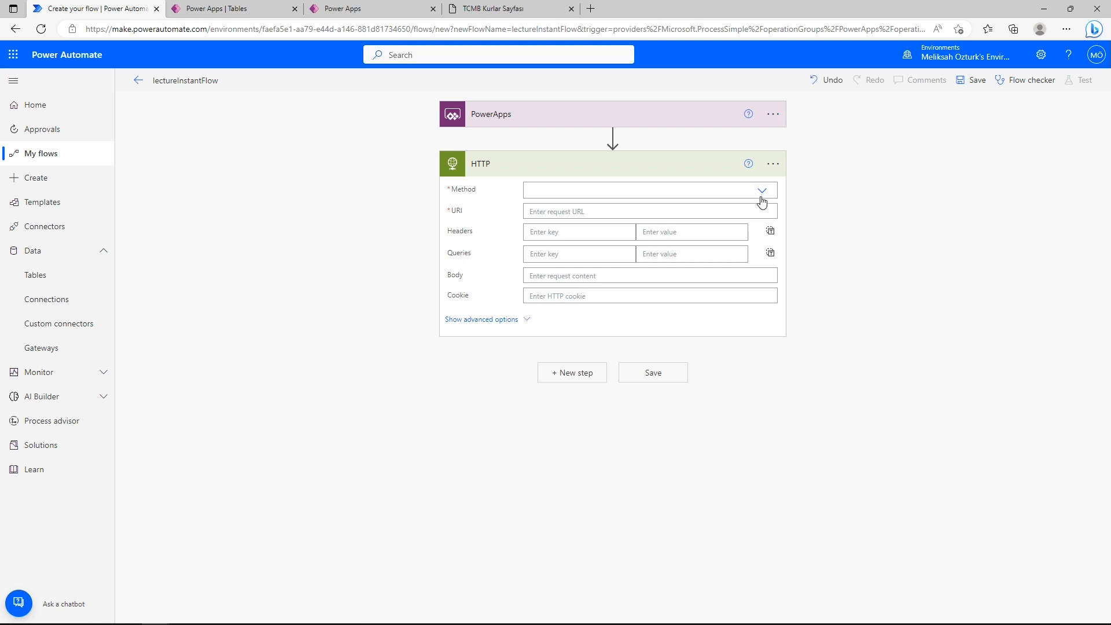
left_click(762, 191)
left_click(602, 207)
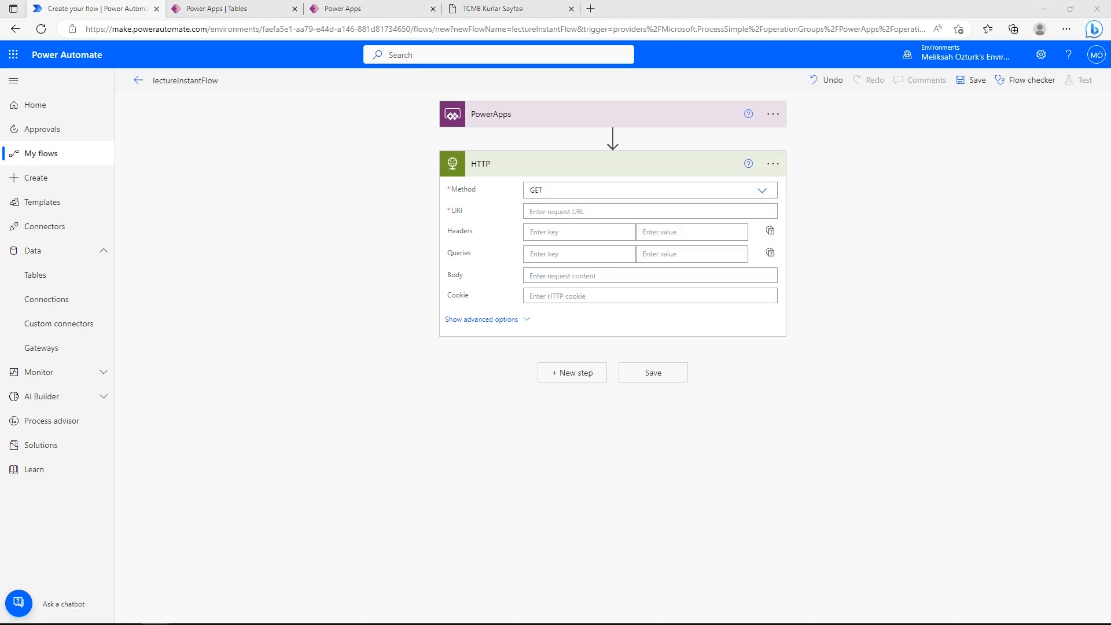
left_click(582, 213)
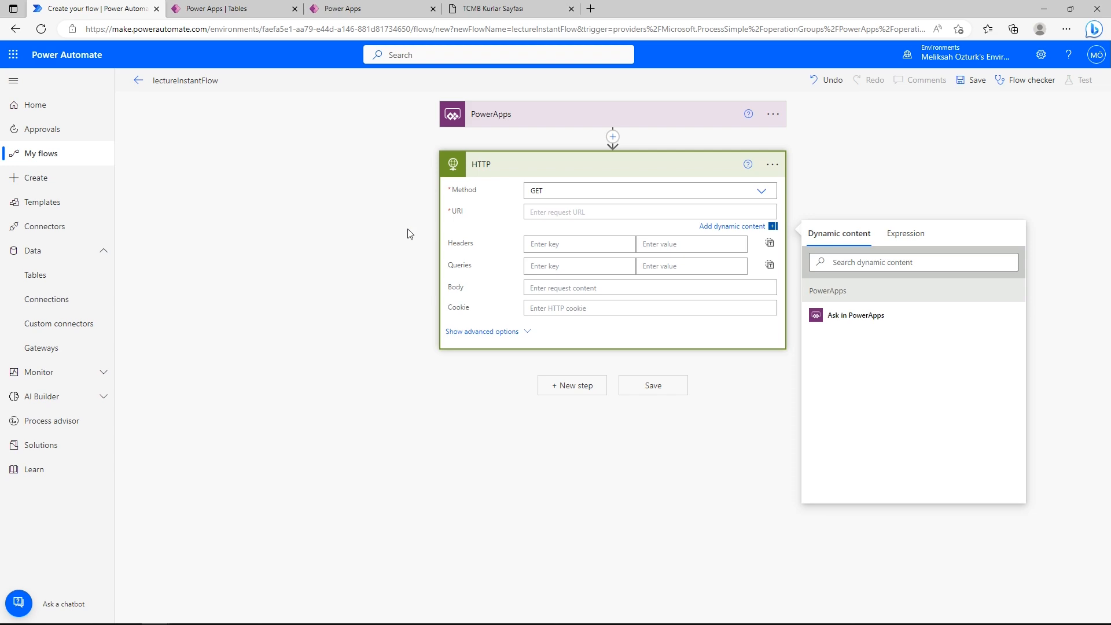
left_click(493, 9)
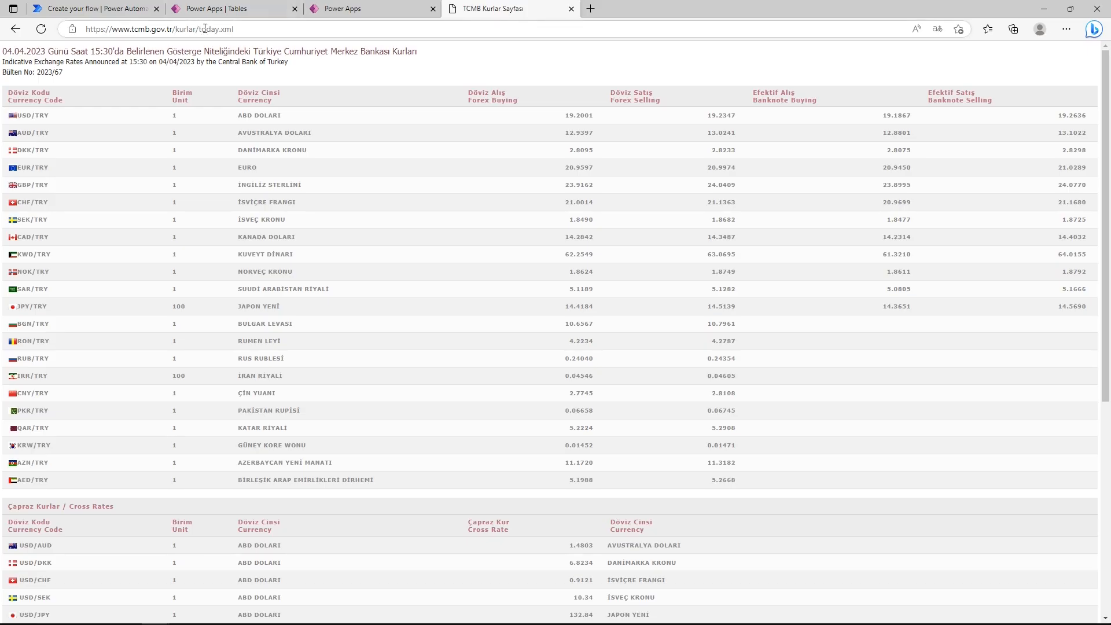
left_click_drag(199, 29, 85, 29)
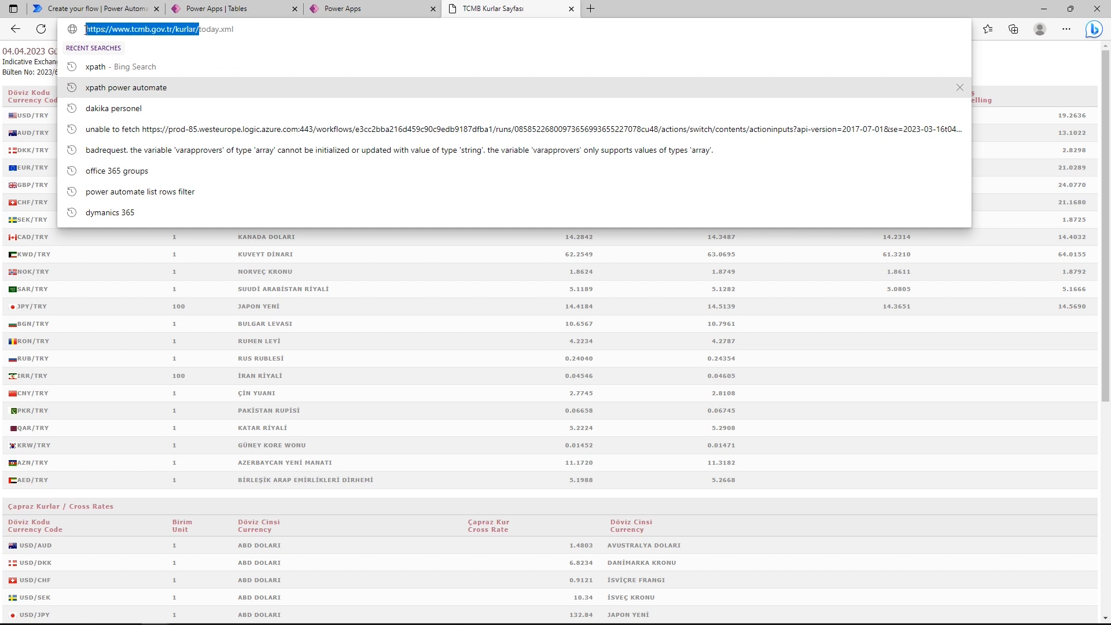
key("ctrl+c")
left_click(592, 8)
key("ctrl+v")
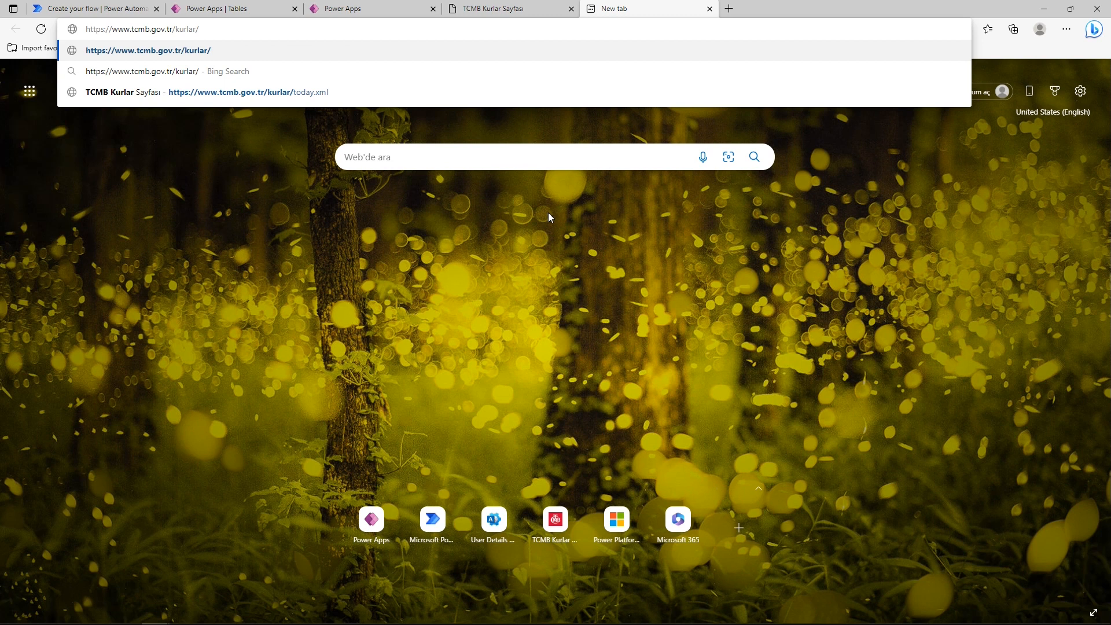
type("202")
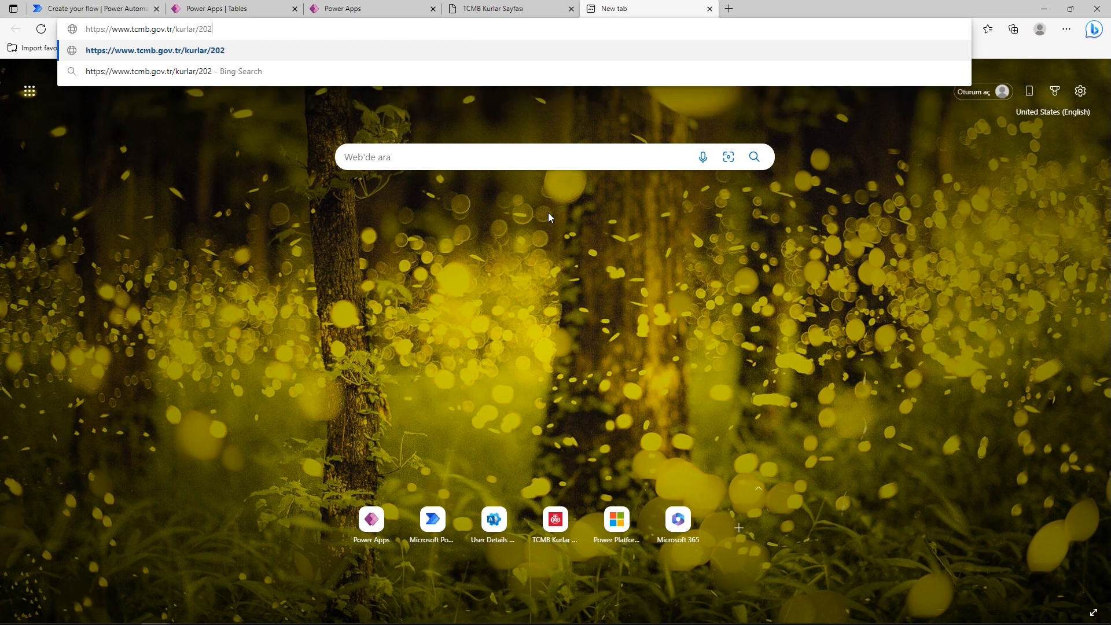
type("304/0304")
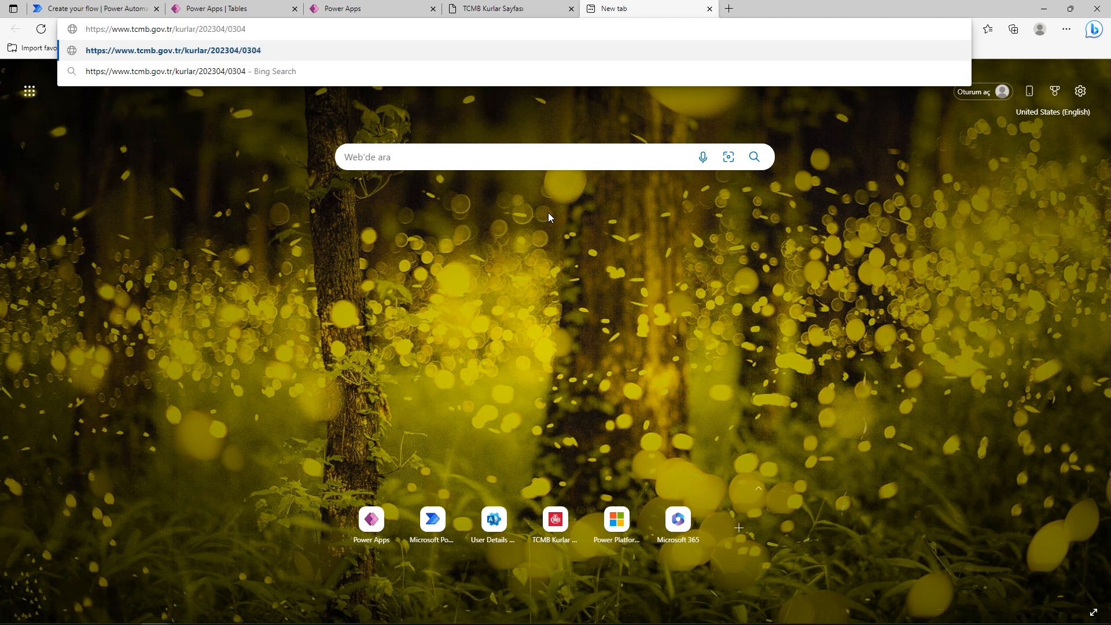
type("2023")
type(".xml")
key("Return")
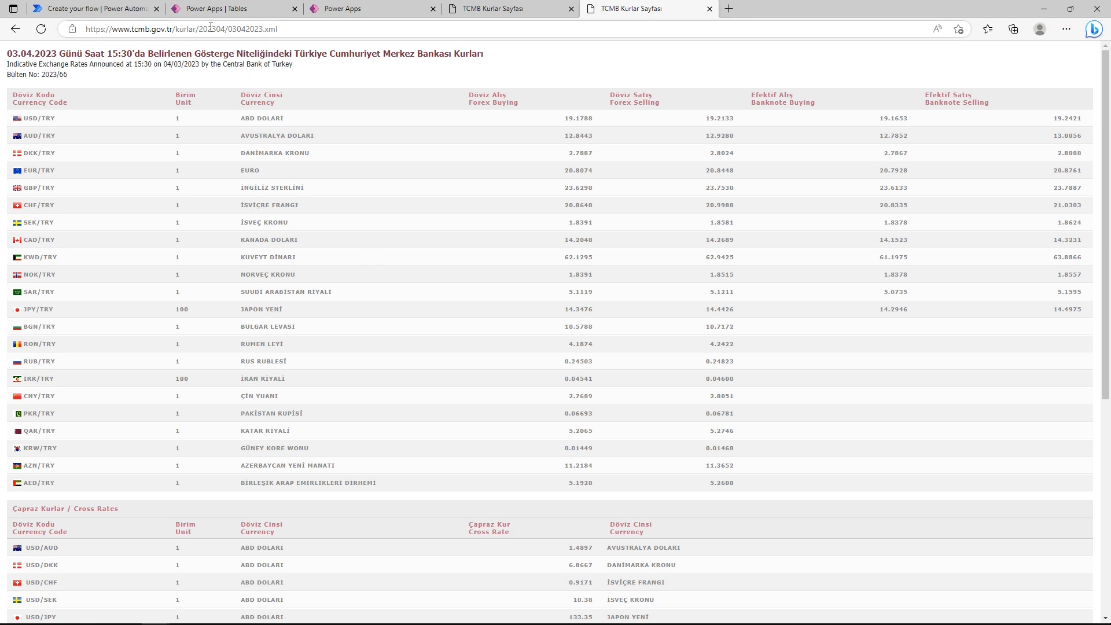
left_click_drag(198, 29, 263, 28)
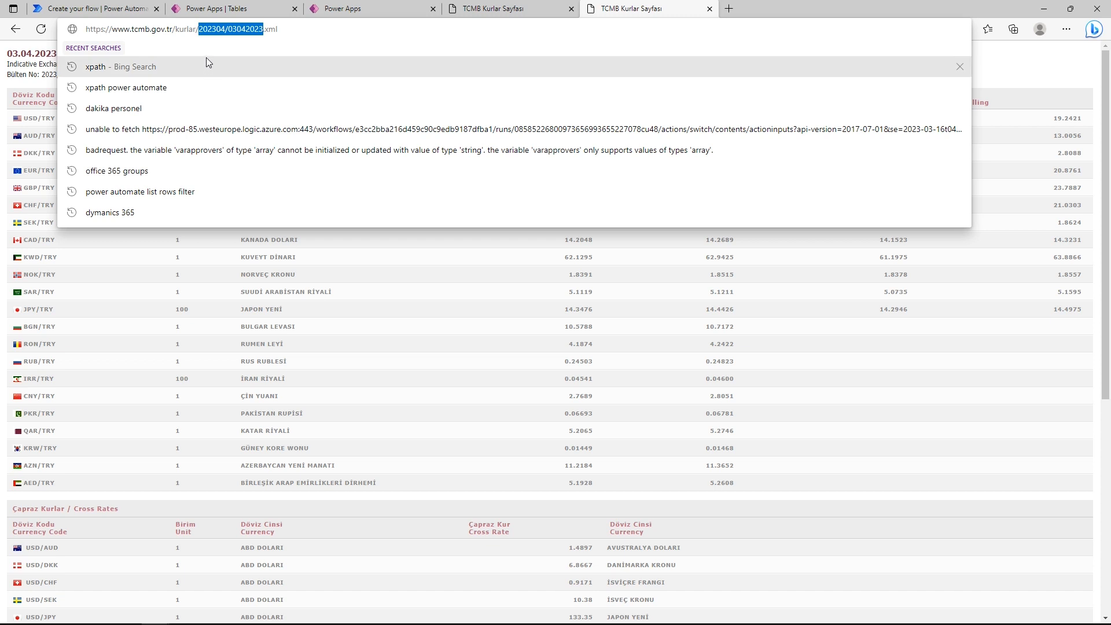
left_click(197, 29)
mouse_move(199, 29)
left_mouse_down()
mouse_move(88, 28)
mouse_move(198, 29)
left_mouse_up()
left_click(88, 28)
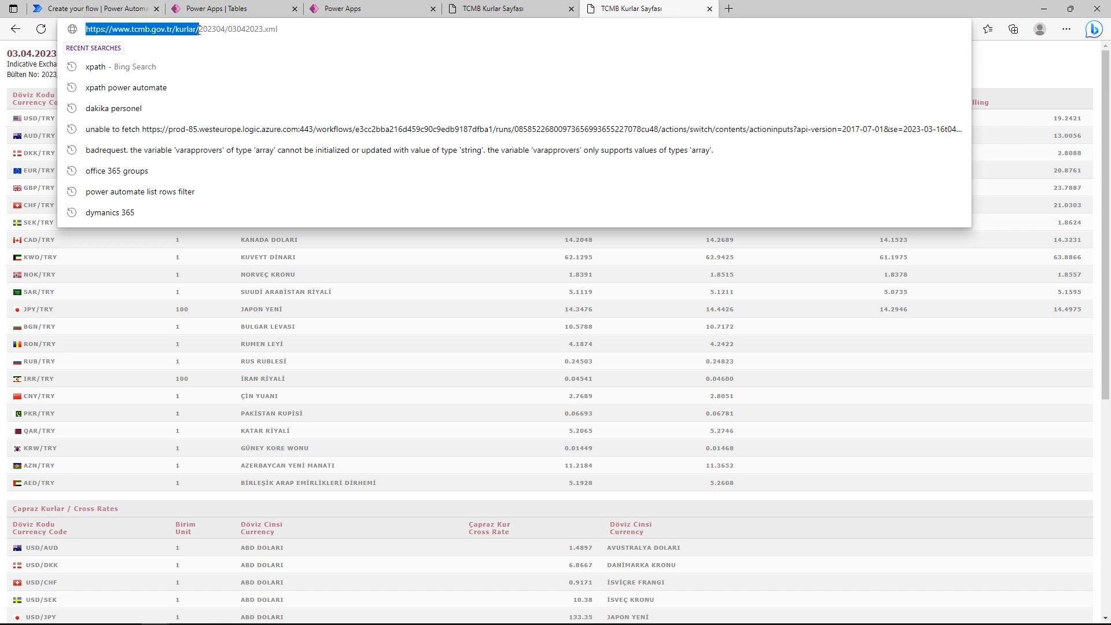
left_click(118, 16)
key("ctrl+v")
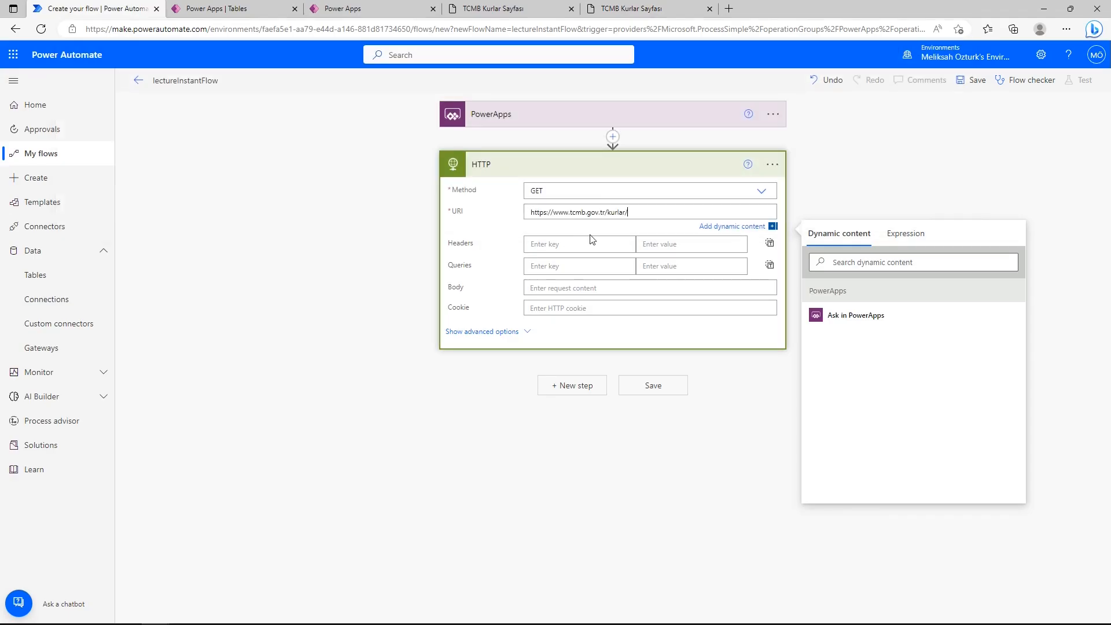
- Check the date portion of the TCMB address, and append an Ask in PowerApps parameter to the HTTP action's URI
left_click(644, 17)
left_click_drag(86, 29, 265, 29)
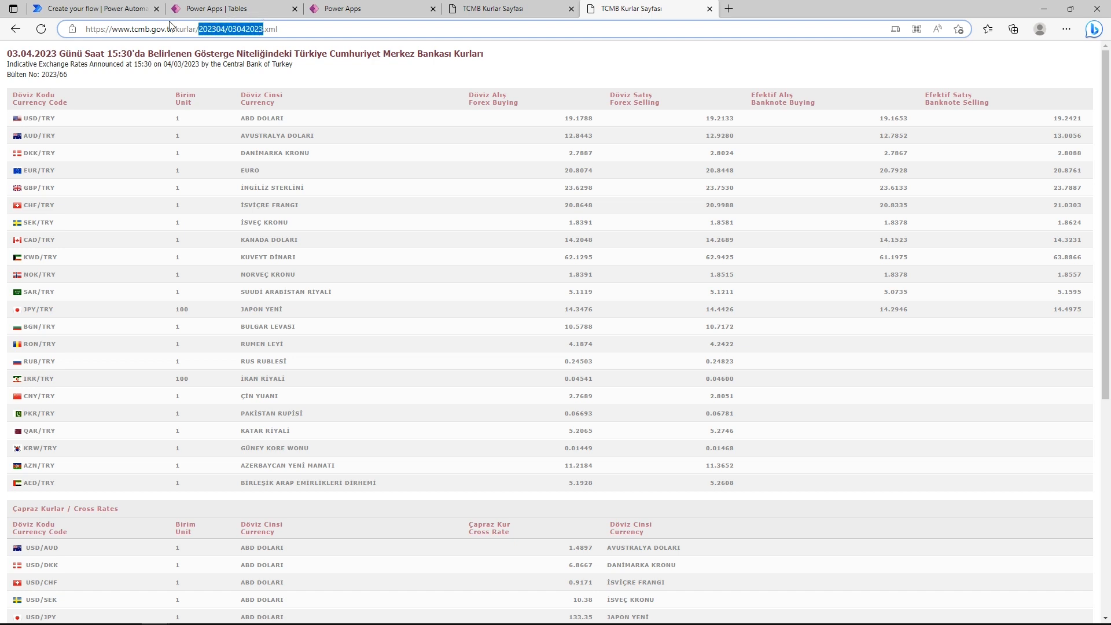
left_click(124, 8)
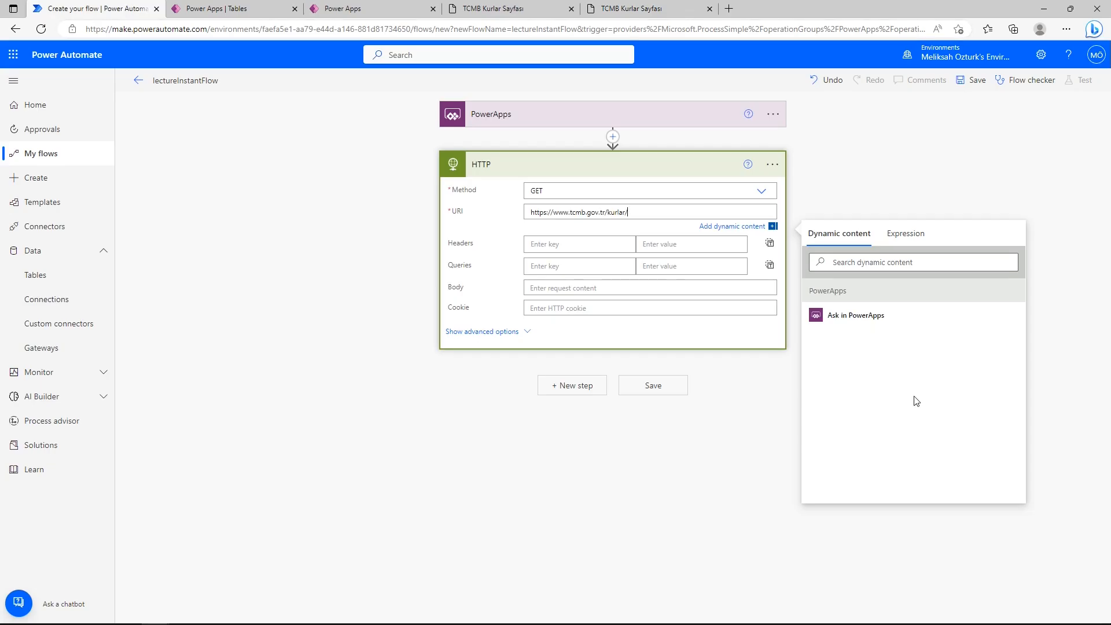
left_click(873, 317)
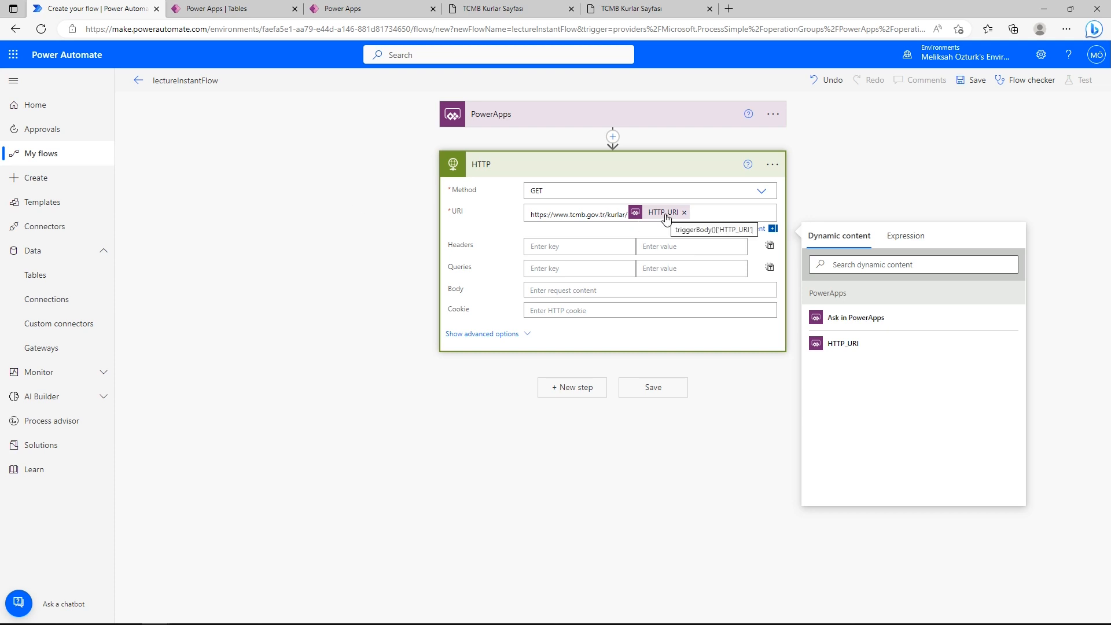
- Compare the HTTP action's URI with the TCMB exchange-rate page address and append ".xml" after the HTTP_URI value
left_click(631, 8)
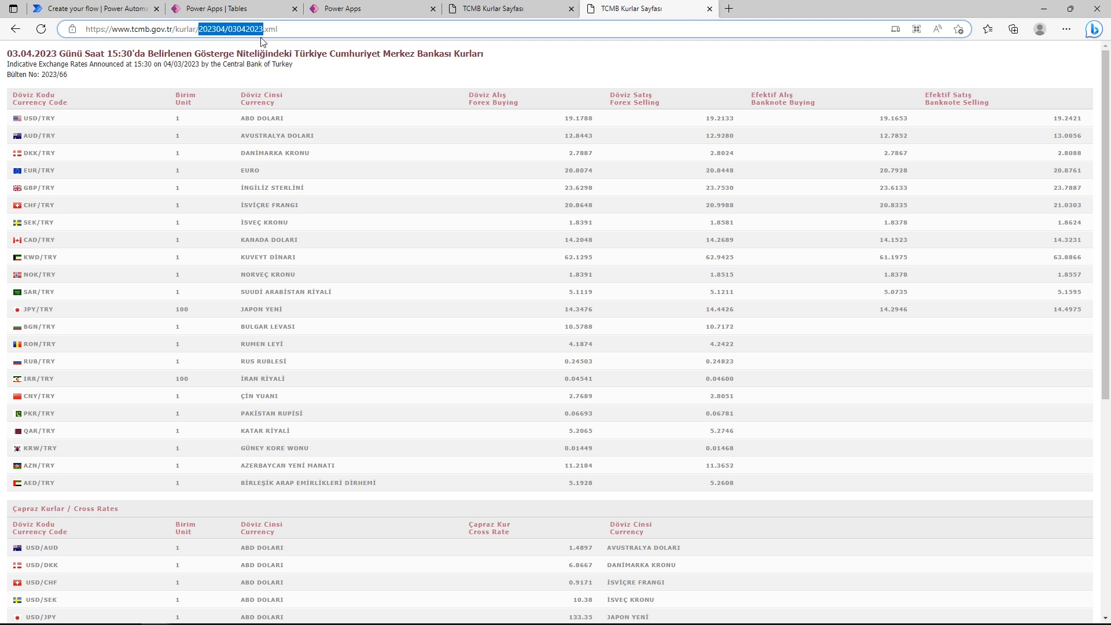
left_click(150, 8)
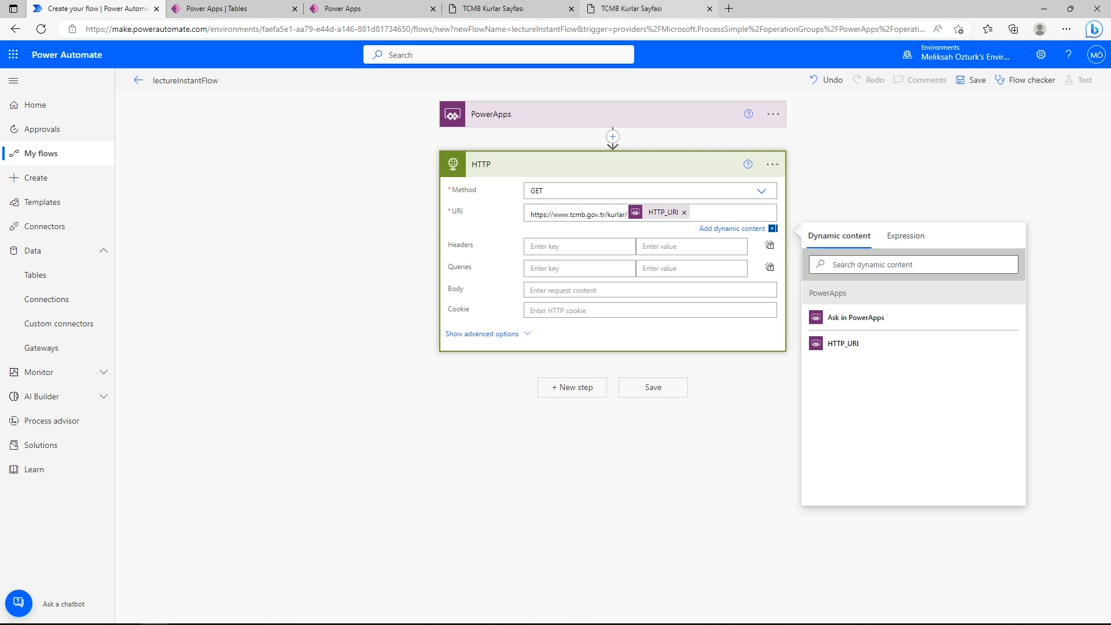
left_click(620, 9)
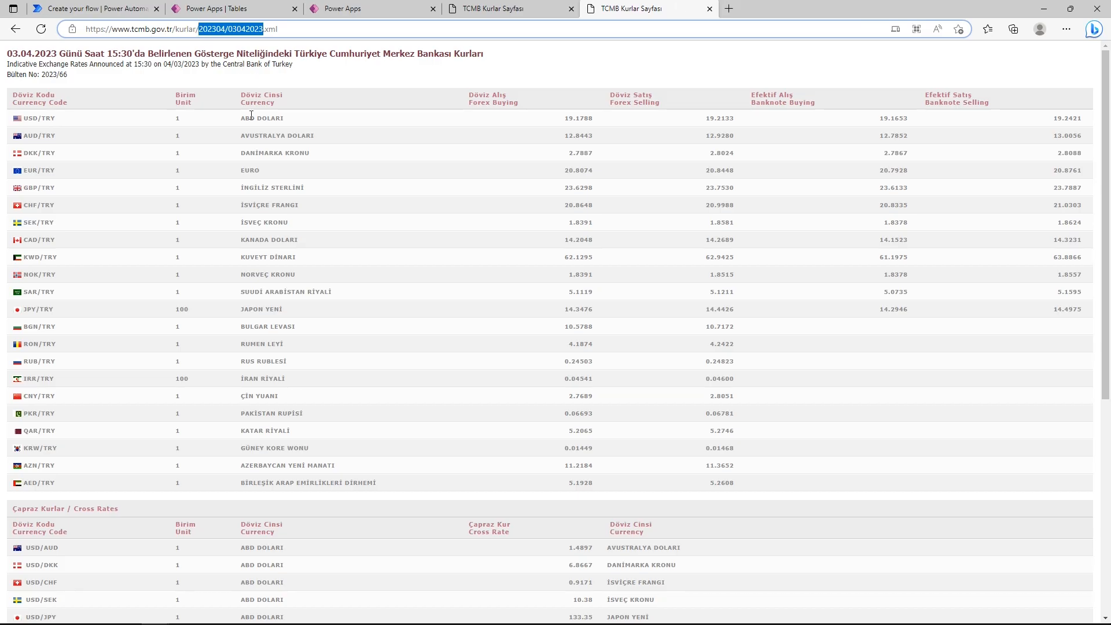
left_click(98, 8)
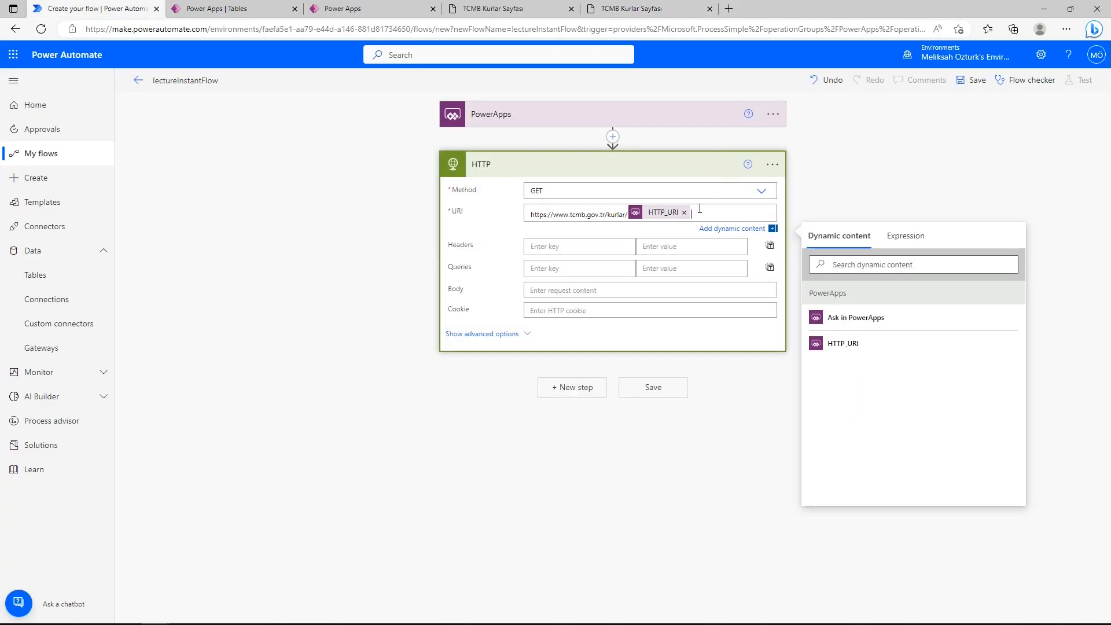
type(".xml")
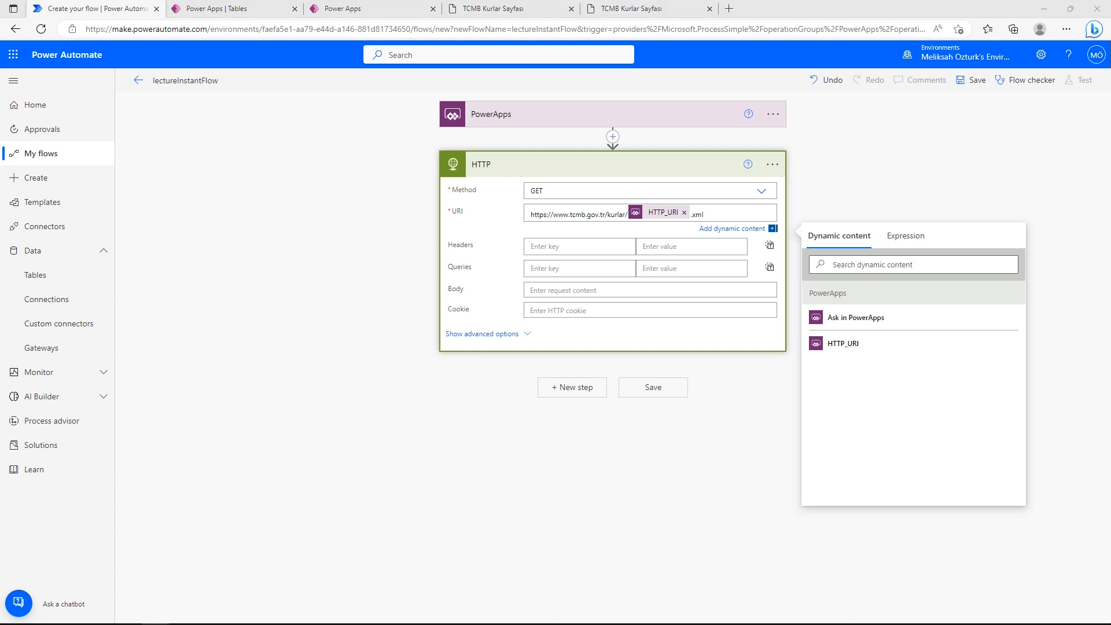
- Add a Parse JSON data operation as a new step after the HTTP action
left_click(585, 387)
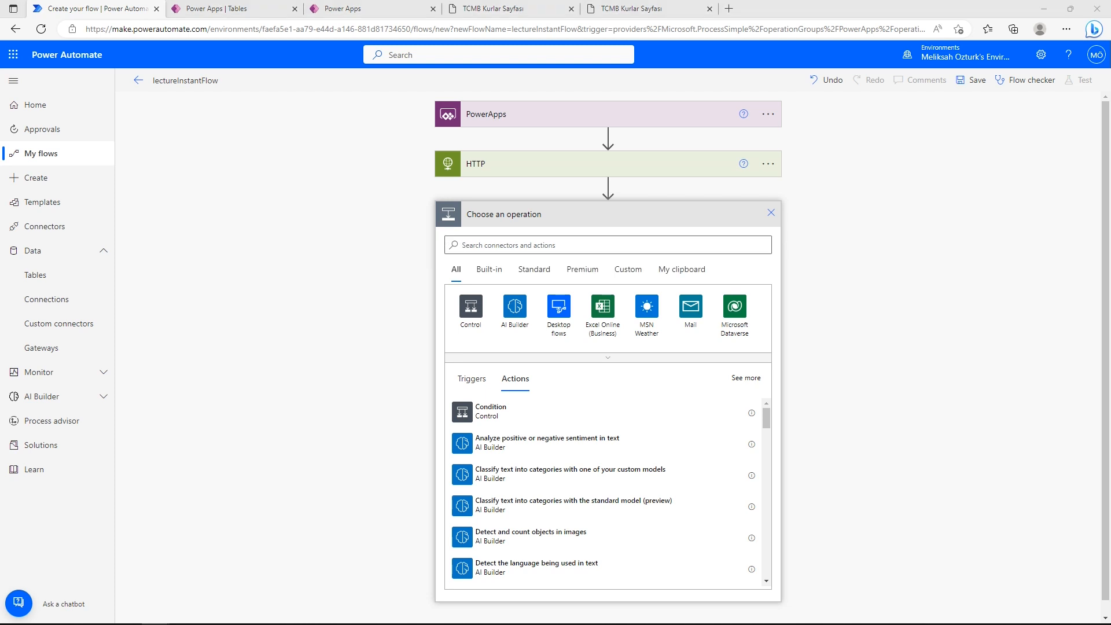
left_click(545, 245)
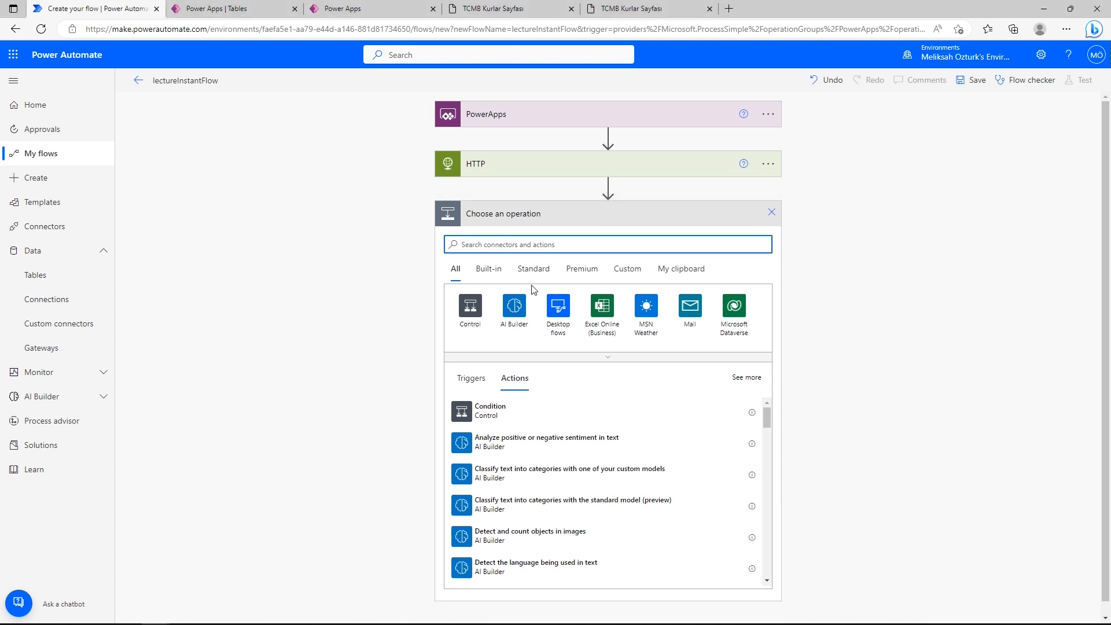
type("parse json")
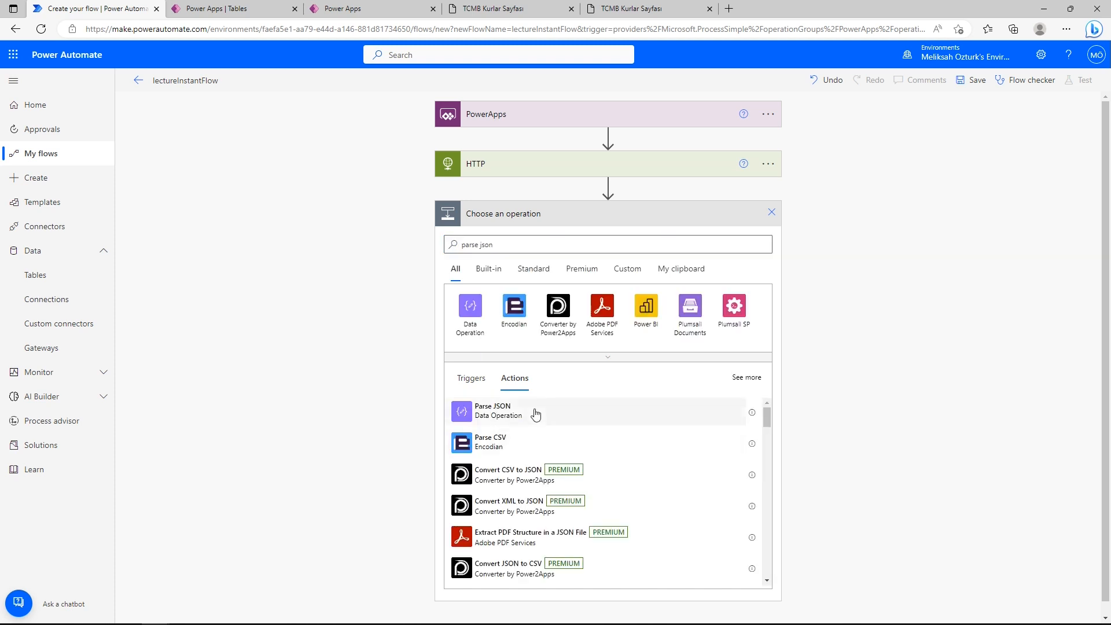
left_click(536, 415)
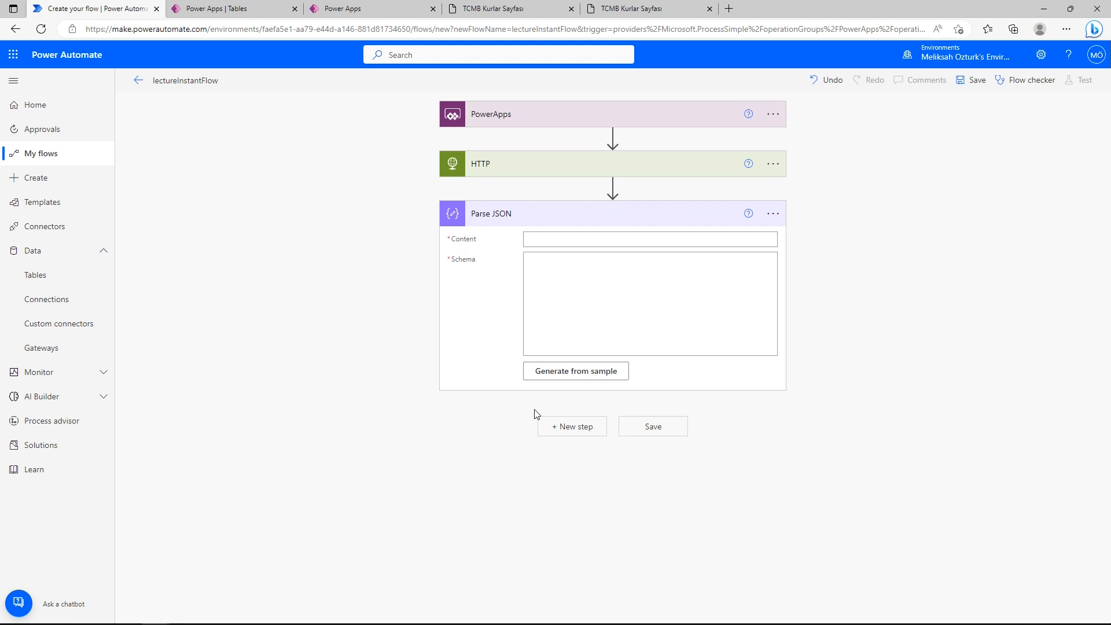
- Open the expression editor for the Content field of the Parse JSON action
left_click(553, 242)
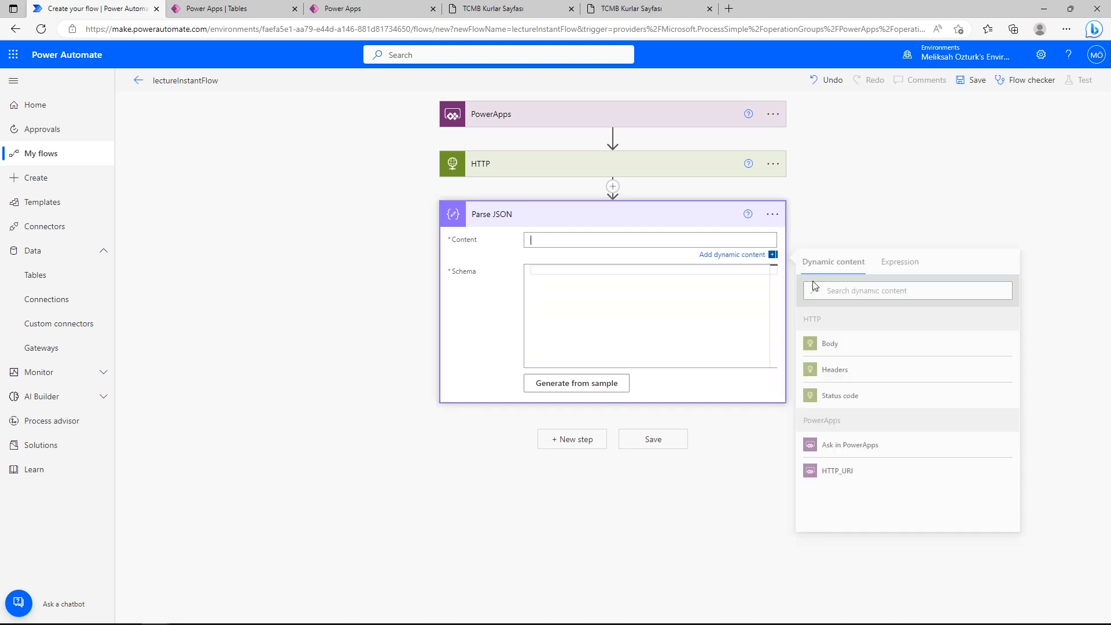
left_click(906, 265)
left_click(842, 243)
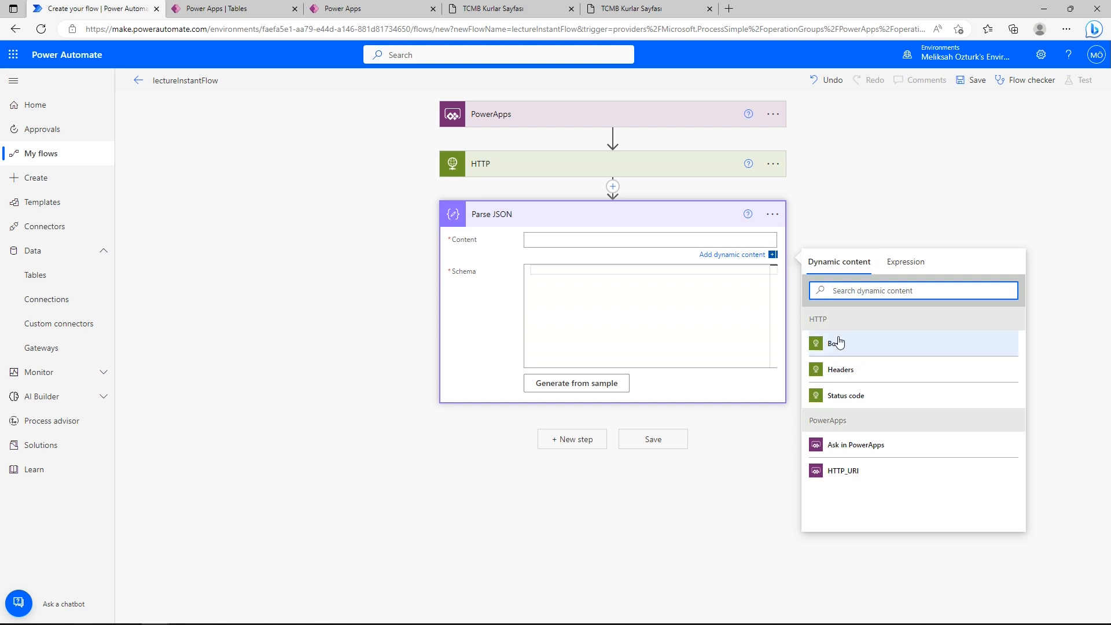
left_click(895, 271)
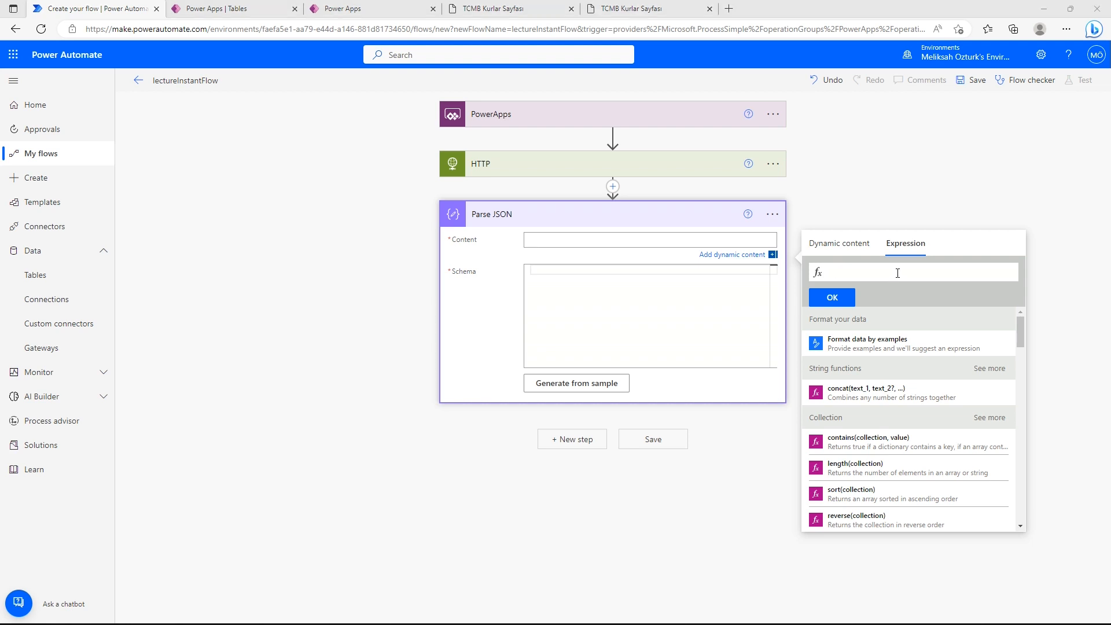
- Switch to Postman and examine the XML declaration, stylesheet line and Tarih_Date root element of the response, and return to the flow
key("alt+Tab")
scroll(336, 485, "up", 8)
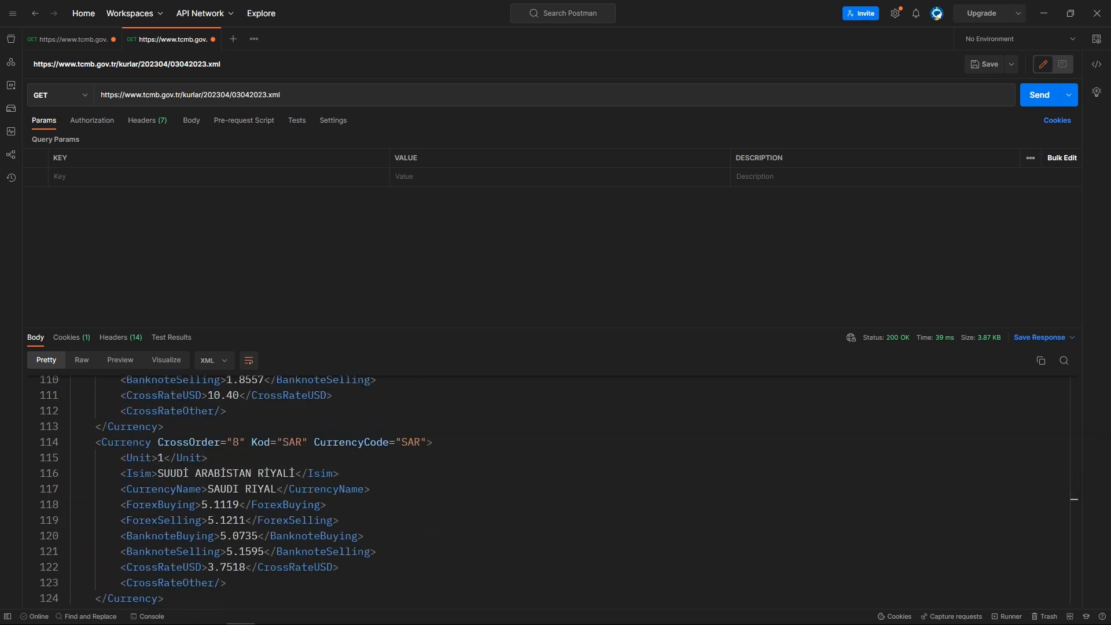
scroll(180, 444, "up", 20)
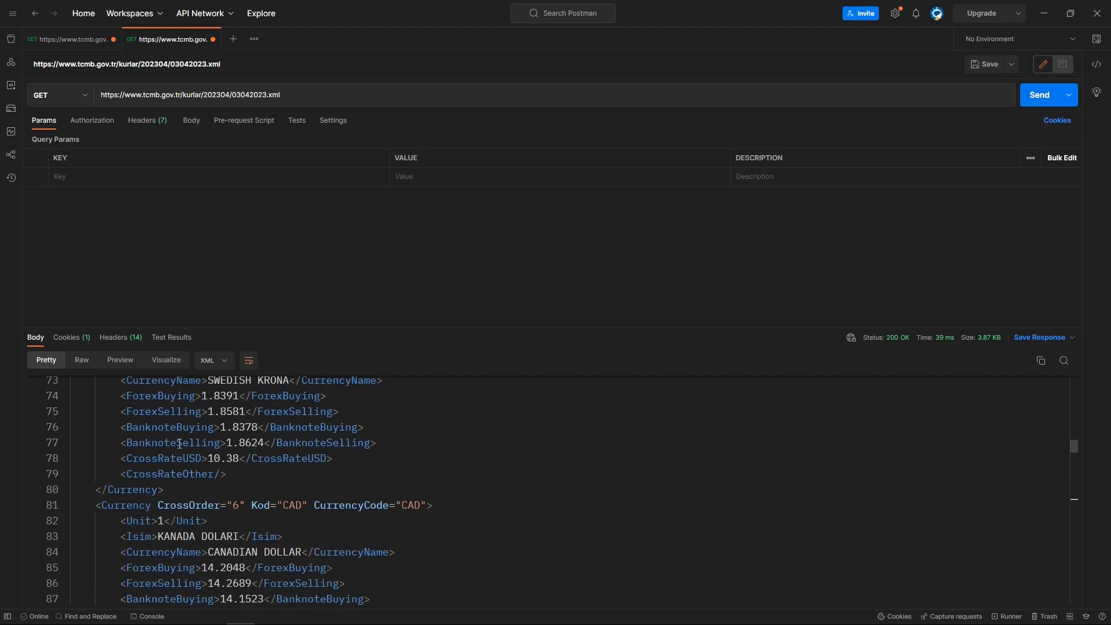
scroll(179, 445, "up", 5)
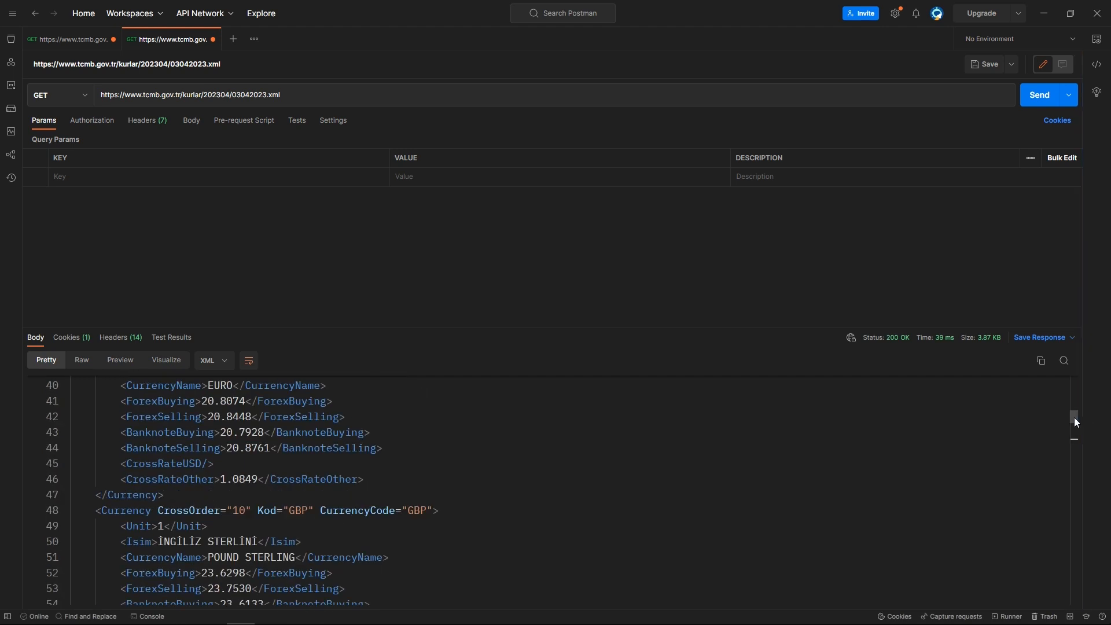
left_click_drag(1074, 418, 1082, 381)
left_click(261, 437)
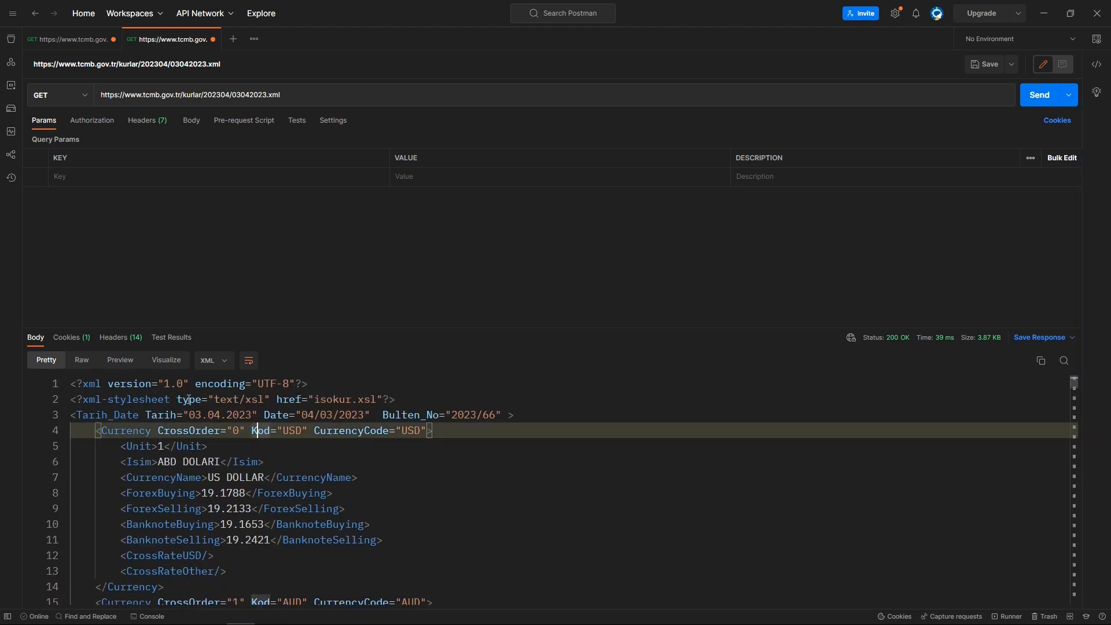
left_click(188, 400)
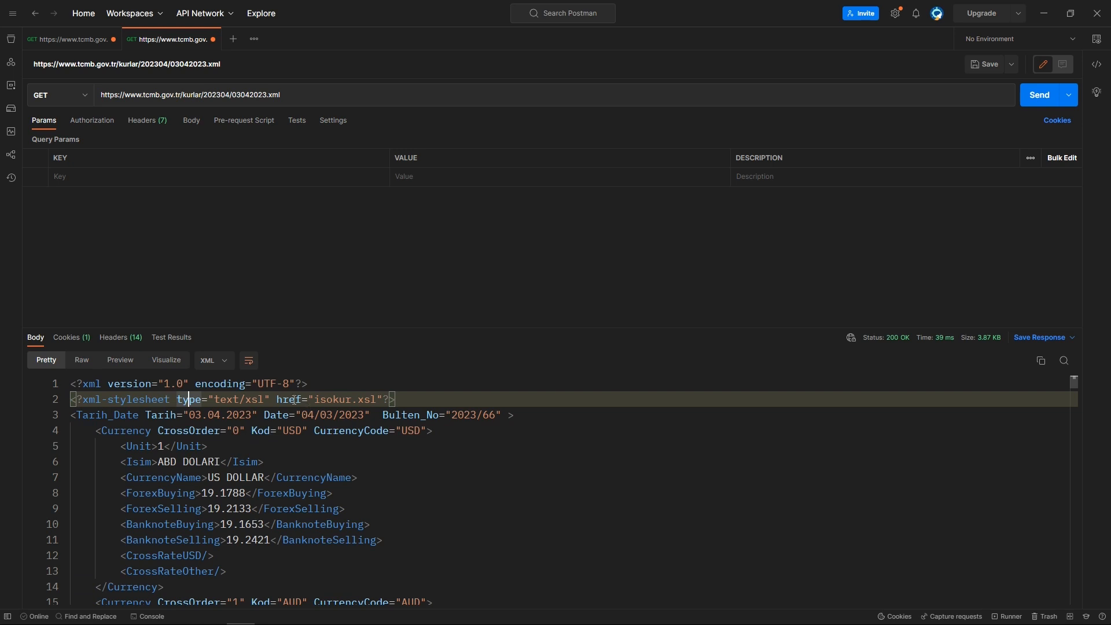
left_click(125, 417)
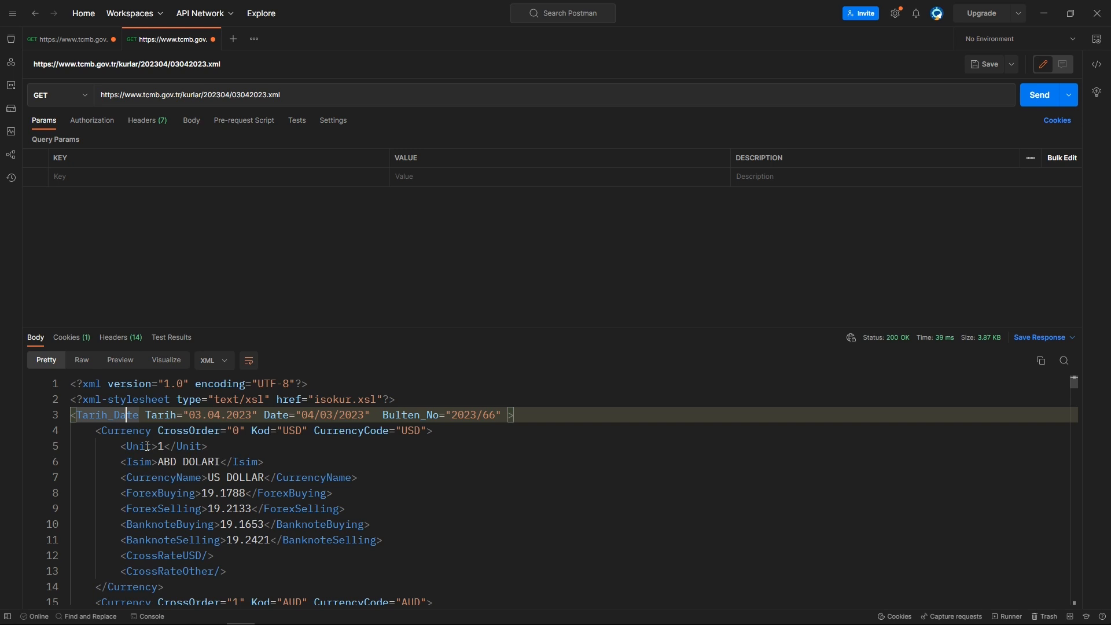
left_click_drag(404, 405, 70, 383)
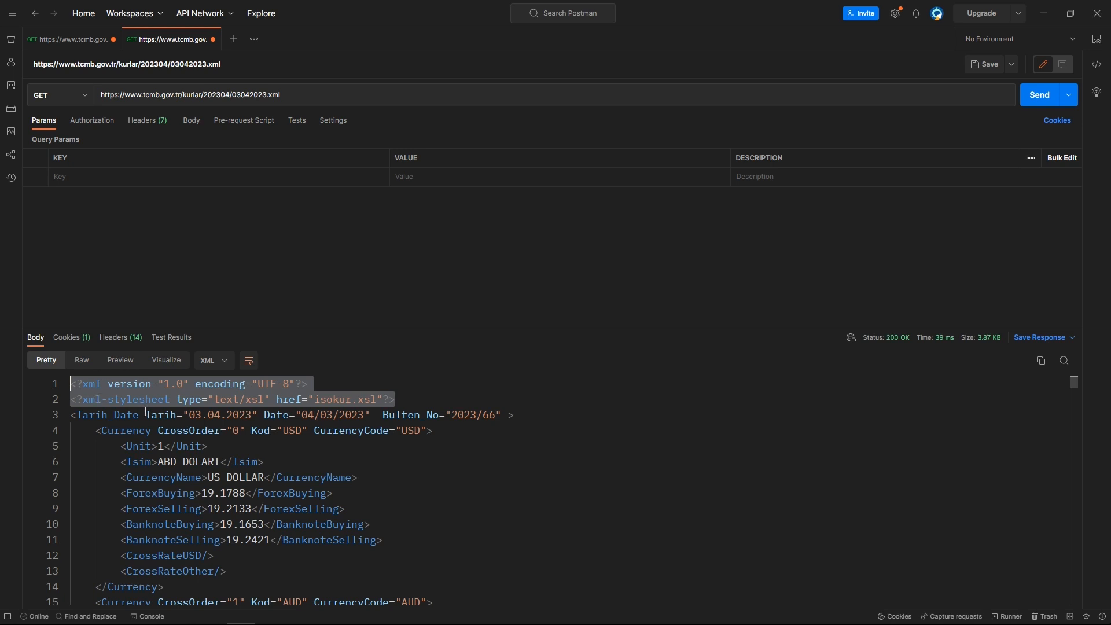
left_click_drag(71, 414, 142, 416)
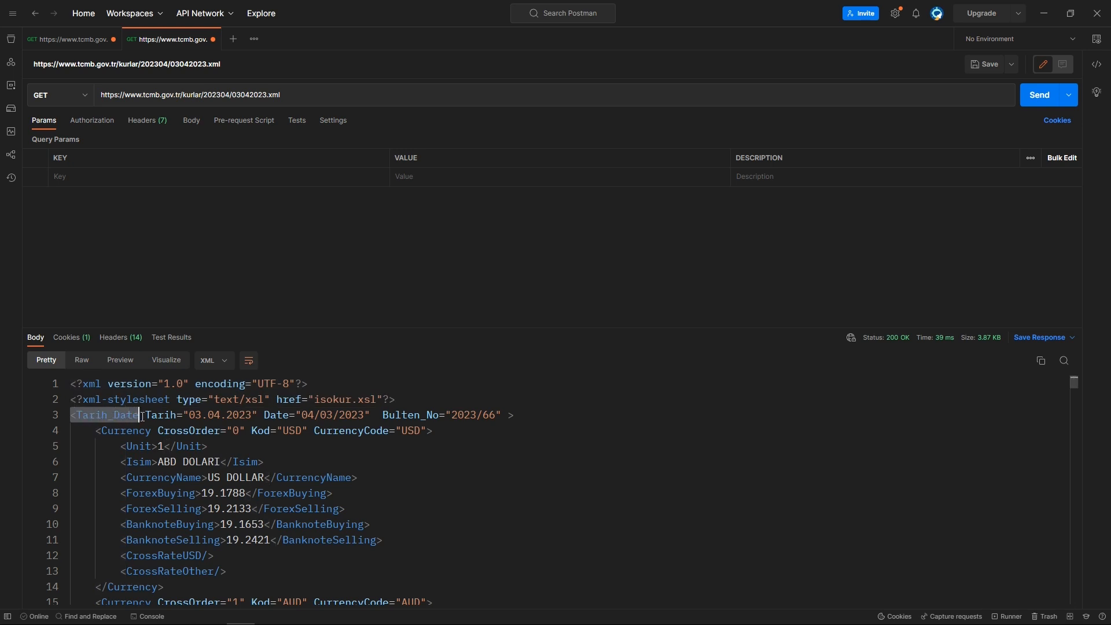
left_click_drag(395, 399, 72, 382)
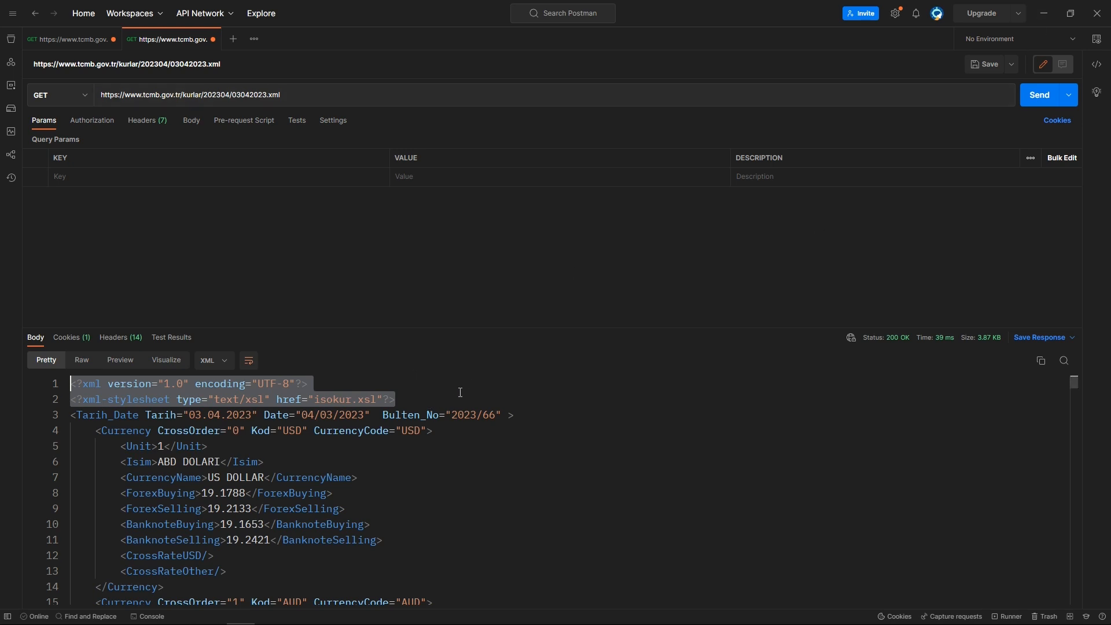
left_click(684, 406)
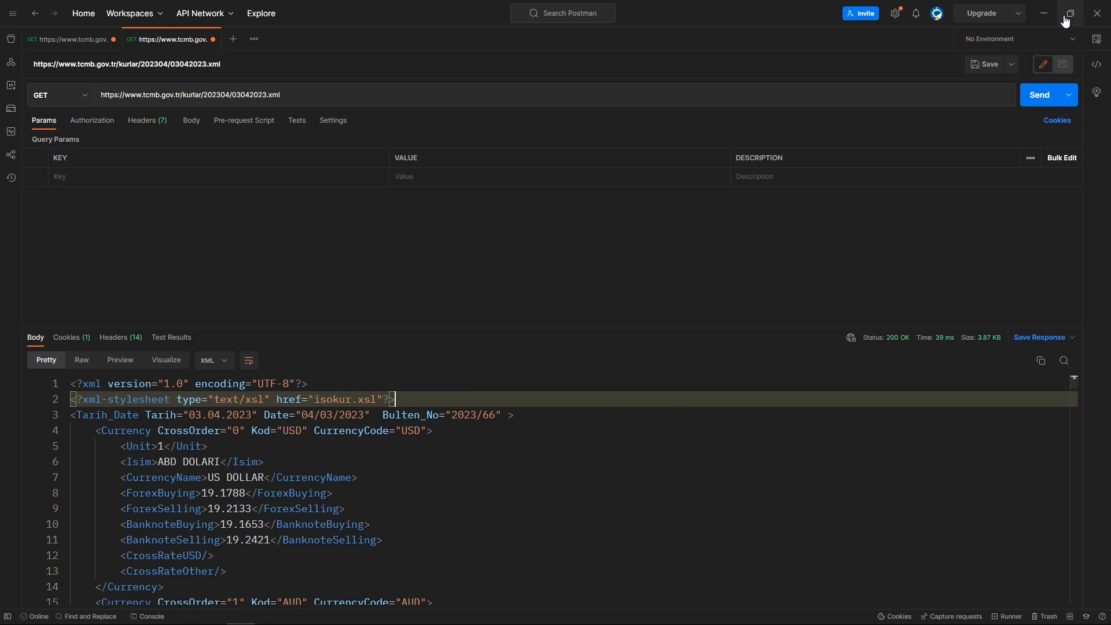
left_click(1045, 13)
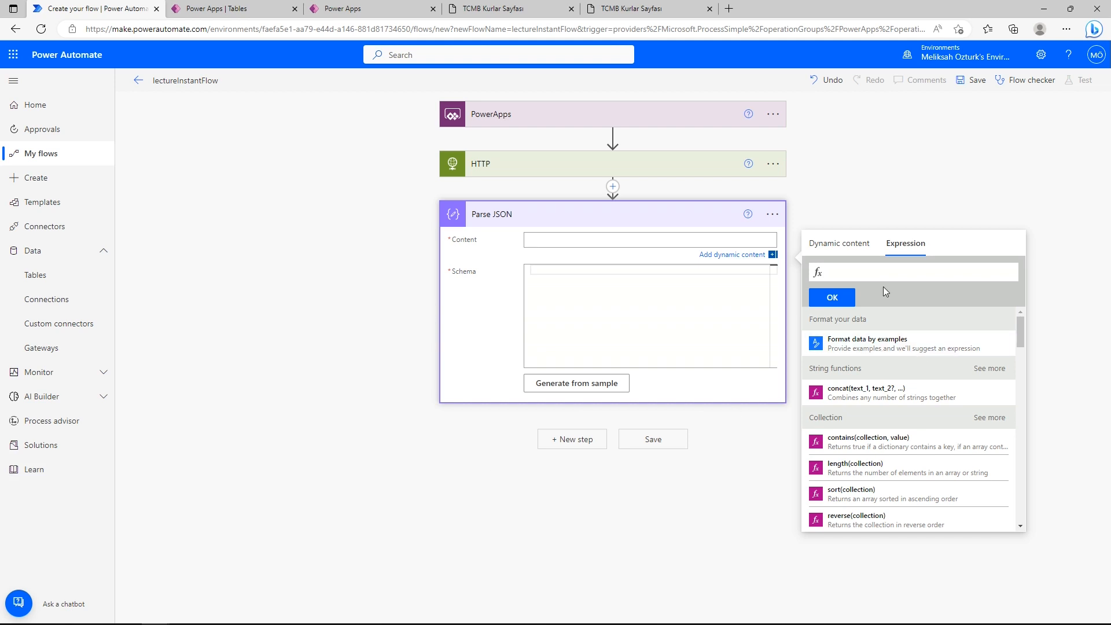
- Enter the Content expression replace(string(body('HTTP'))), using the HTTP action's Body as the dynamic value
type("replace(")
left_click(860, 249)
left_click(865, 393)
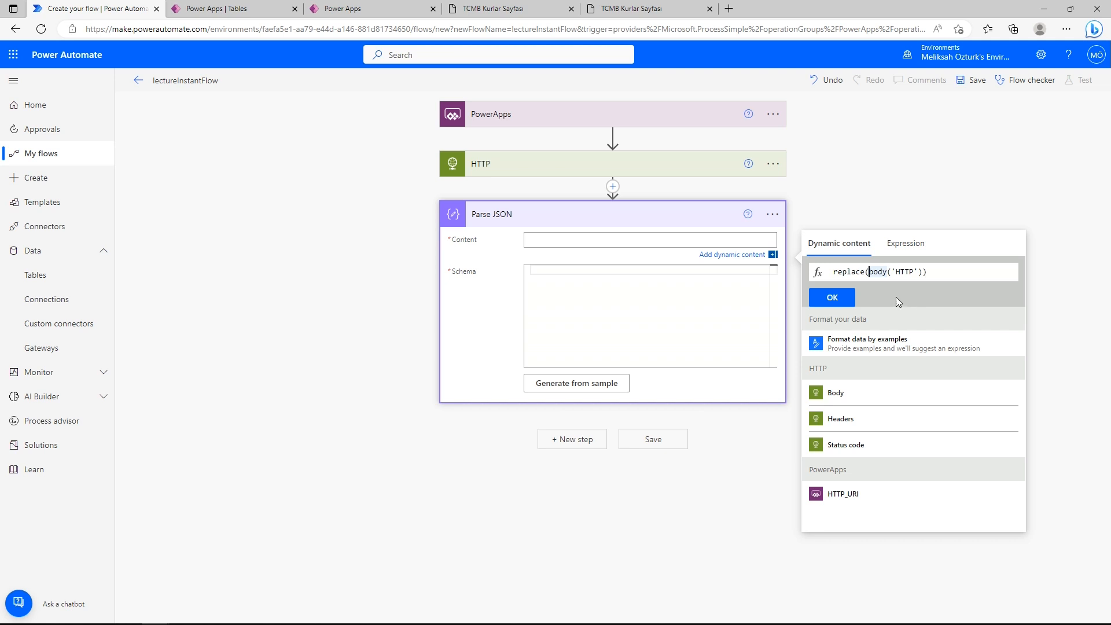
type("string(")
left_click(951, 272)
type(")")
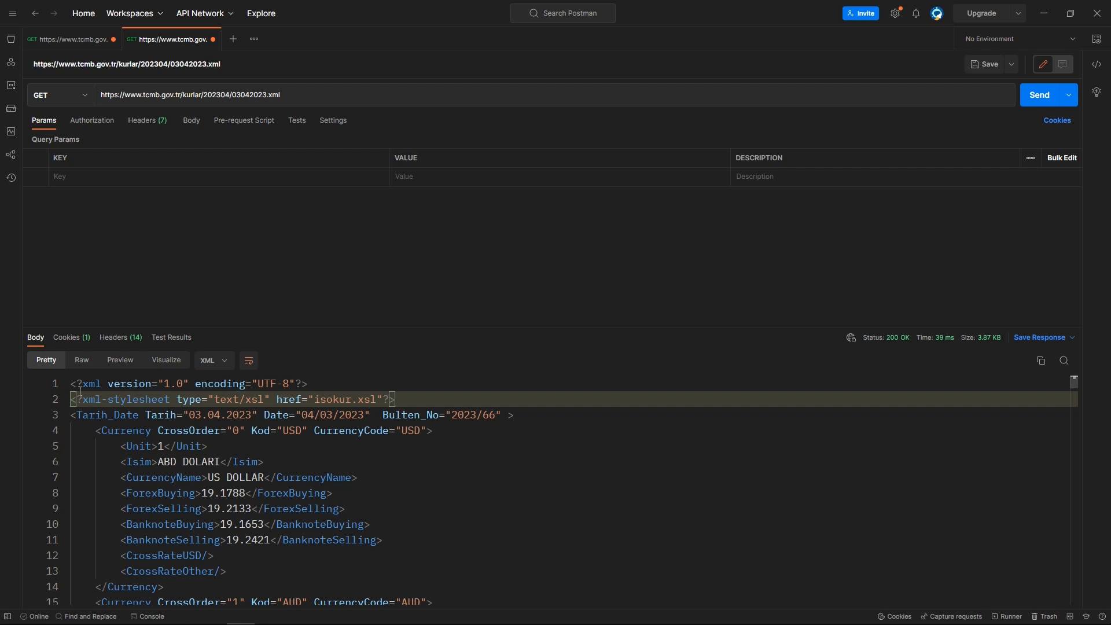
- Copy the XML declaration and xml-stylesheet lines from the Postman response into the replace expression as the search text, with '' as the replacement
scroll(166, 447, "down", 3)
scroll(172, 475, "down", 8)
scroll(156, 463, "up", 11)
left_click(72, 383)
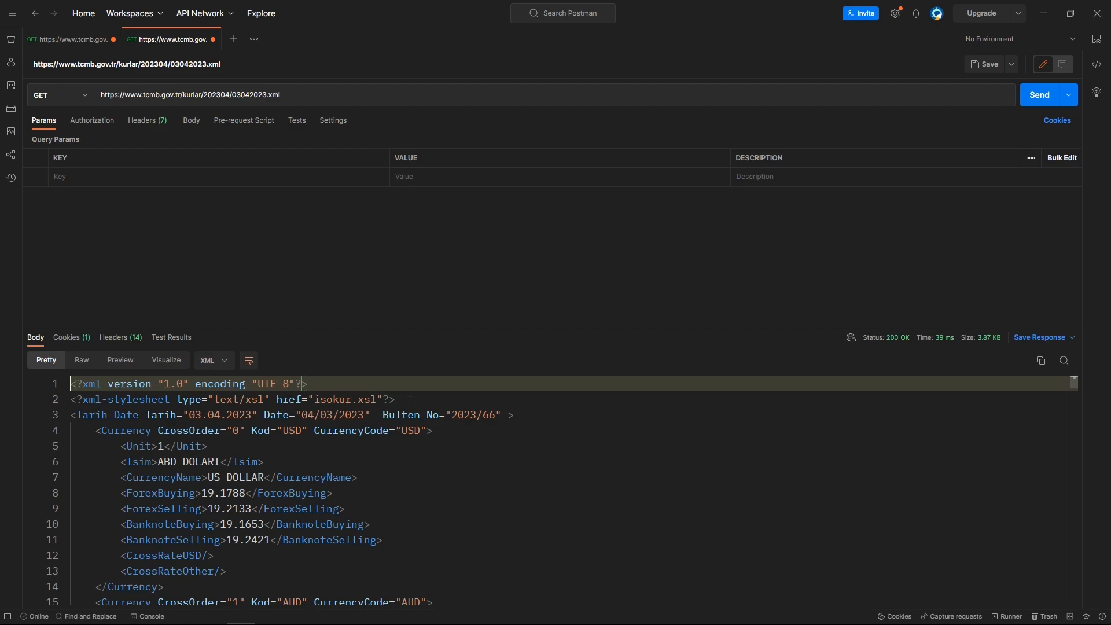
key("alt+Tab")
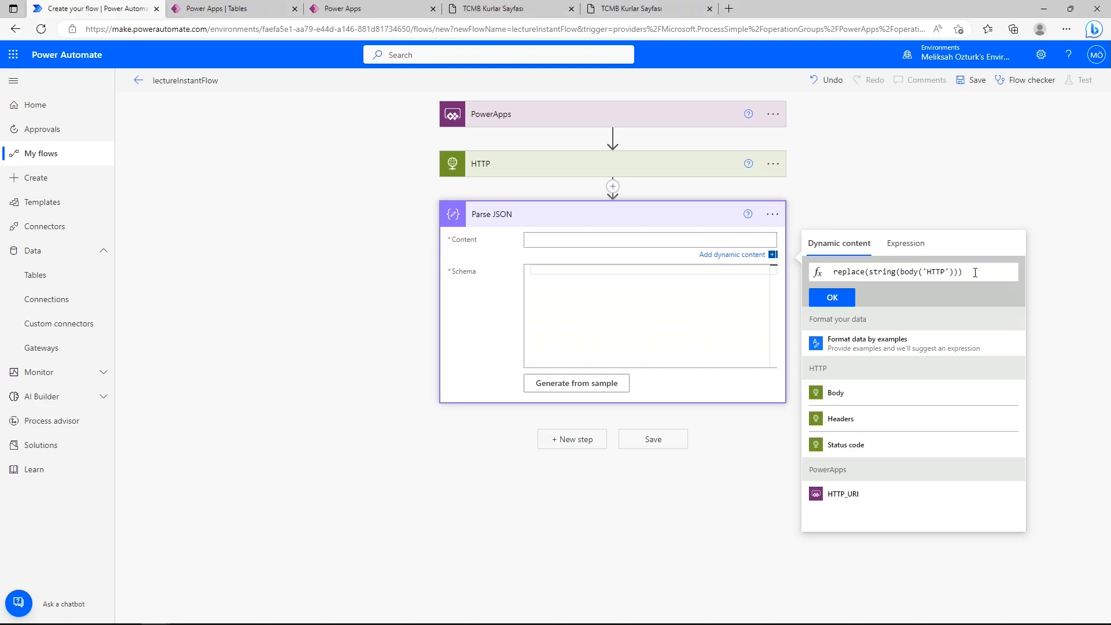
type(",''")
type("<?xml-stylesheet type=\"text/xsl\" href=\"isokur.xsl\"?>")
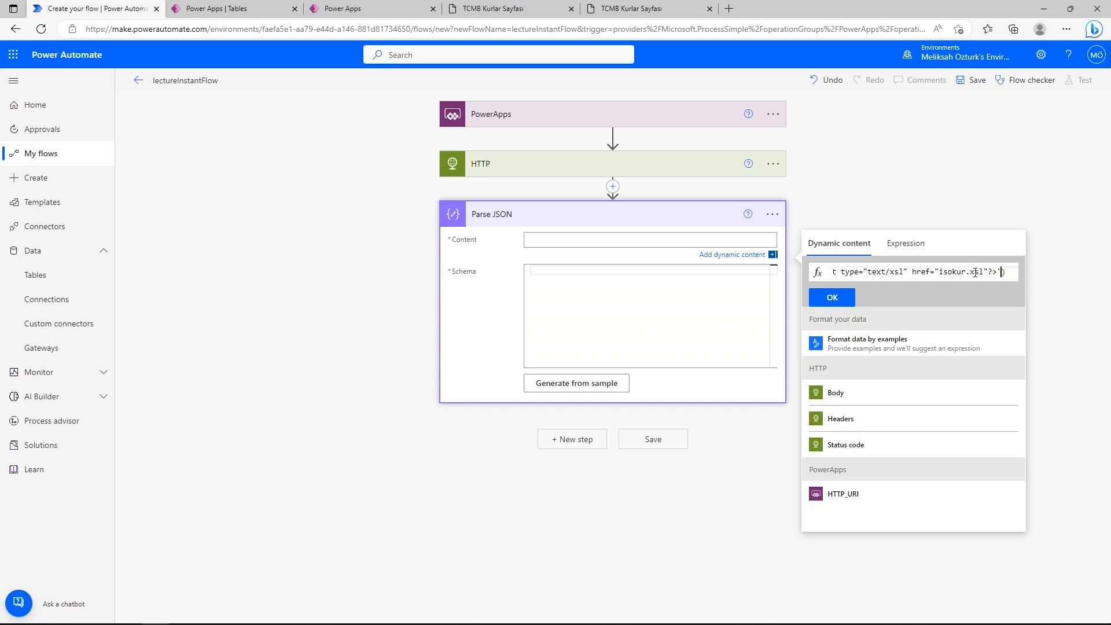
type(",''")
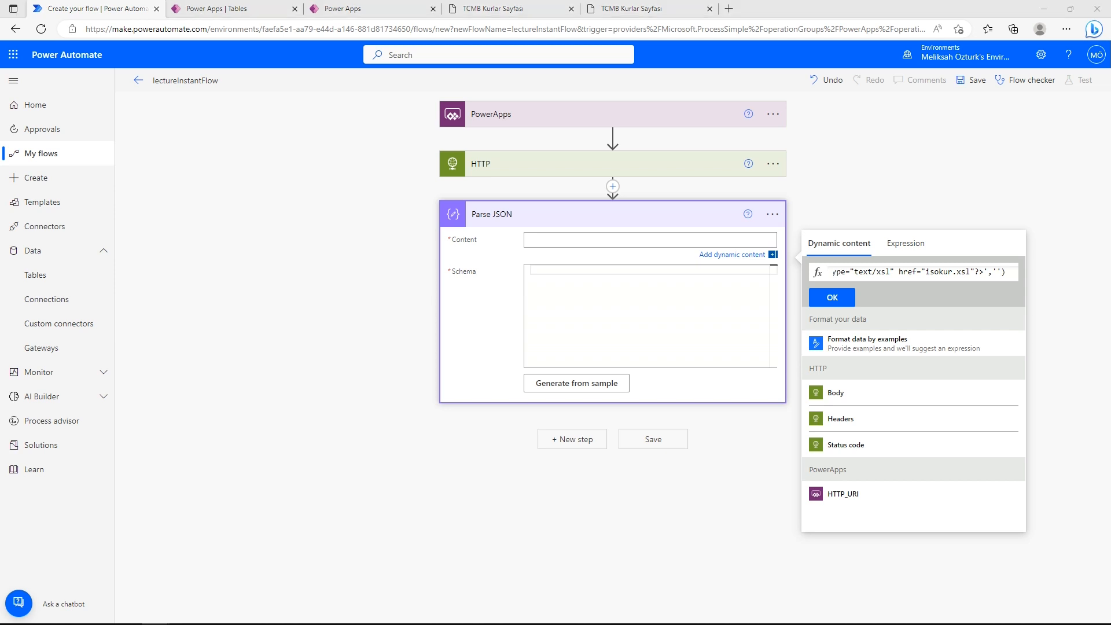
- Wrap the replace expression for the Content field in an xml() function
left_click(855, 273)
double_click(849, 275)
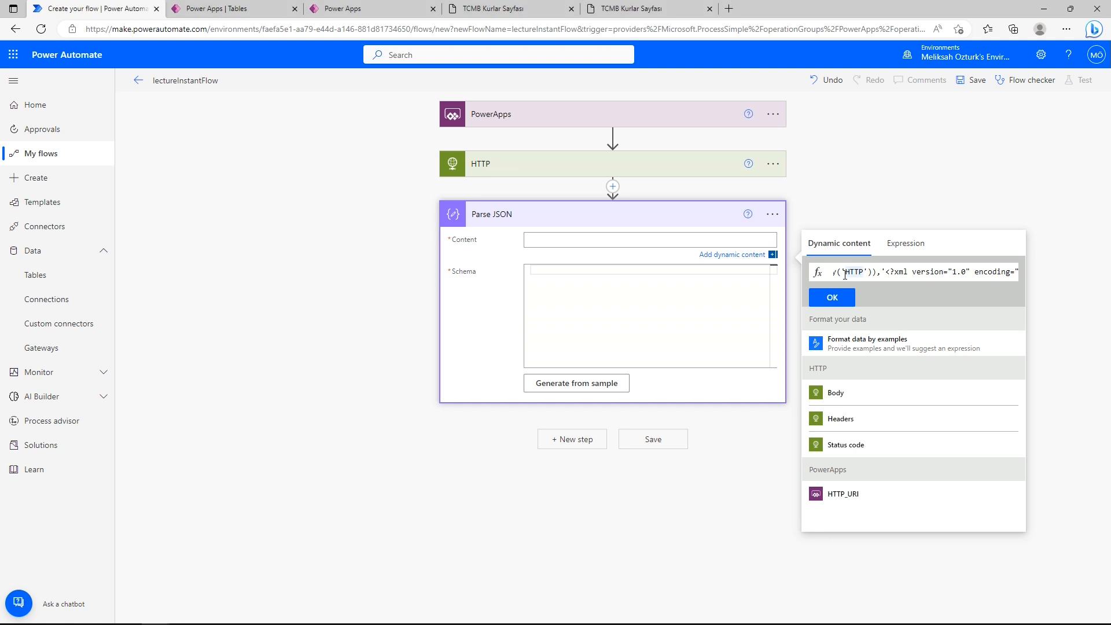
key("Home")
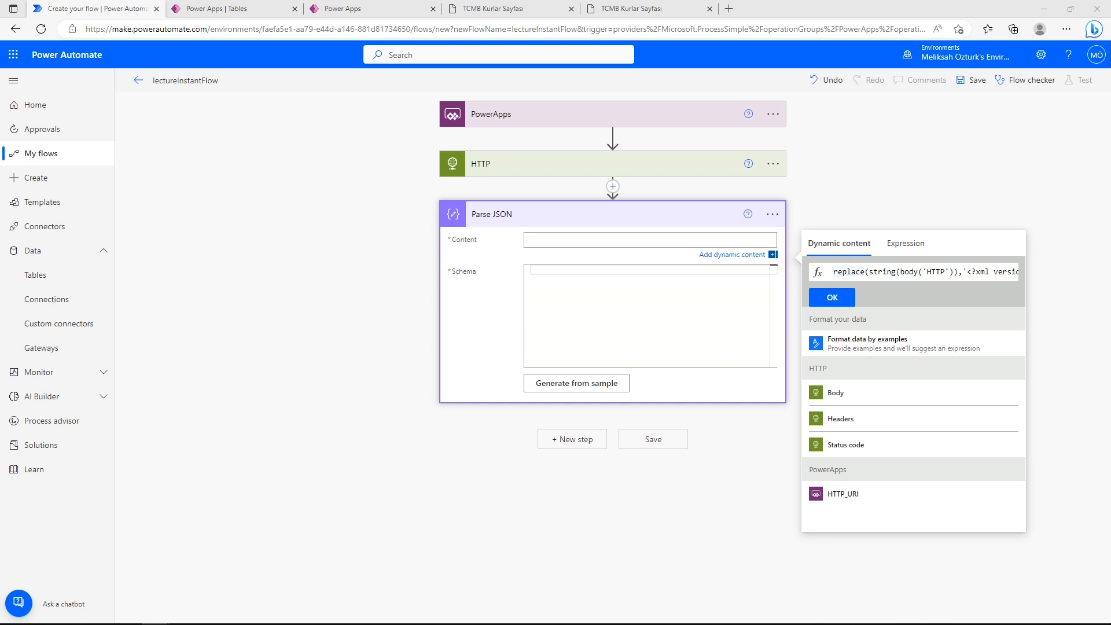
left_click(902, 310)
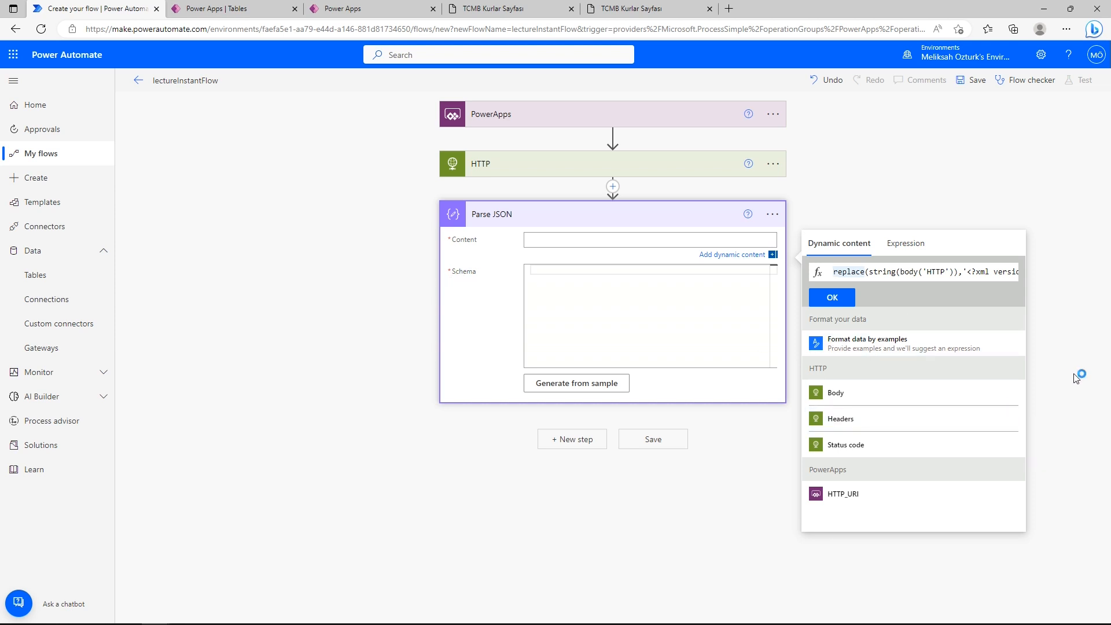
type("xml")
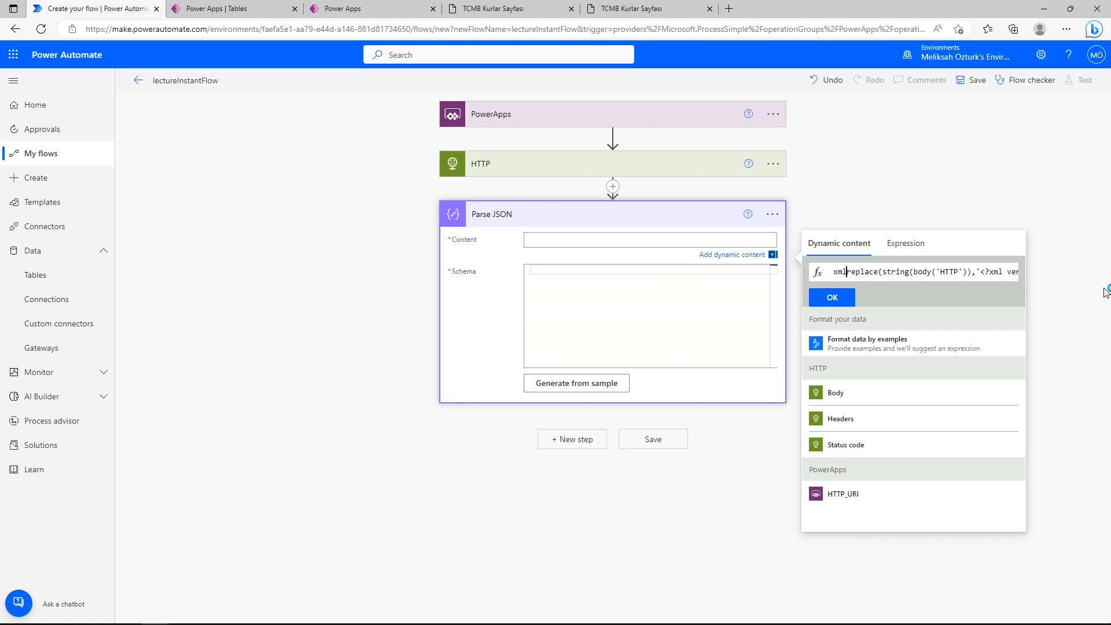
type("(")
key("End")
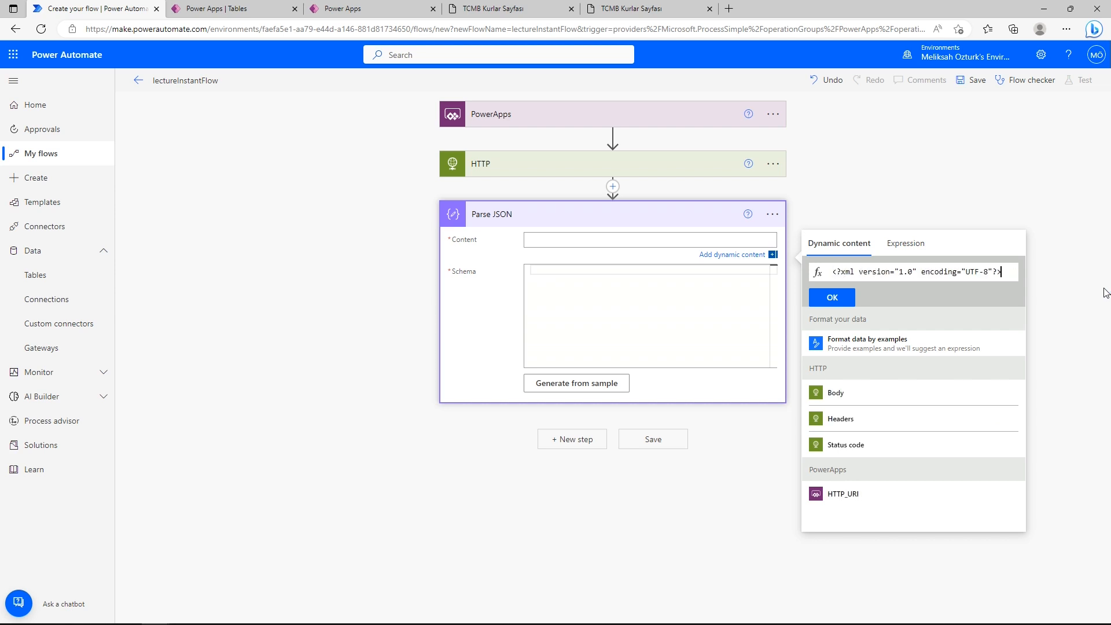
key("End")
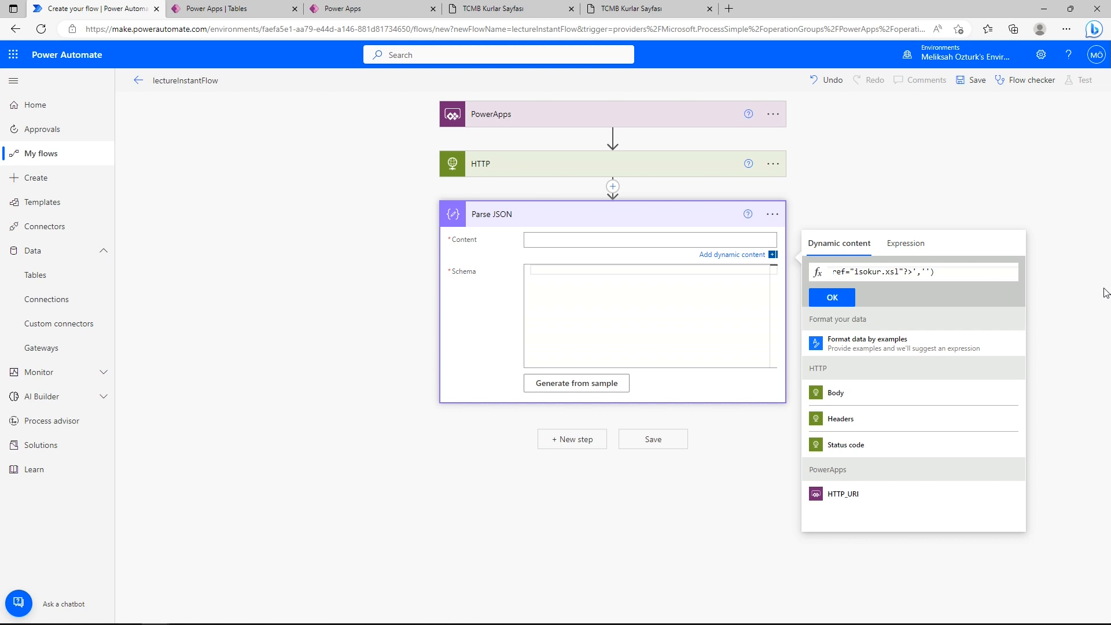
- Wrap the xml expression in json() and apply the finished expression as the Content of Parse JSON
key("Home")
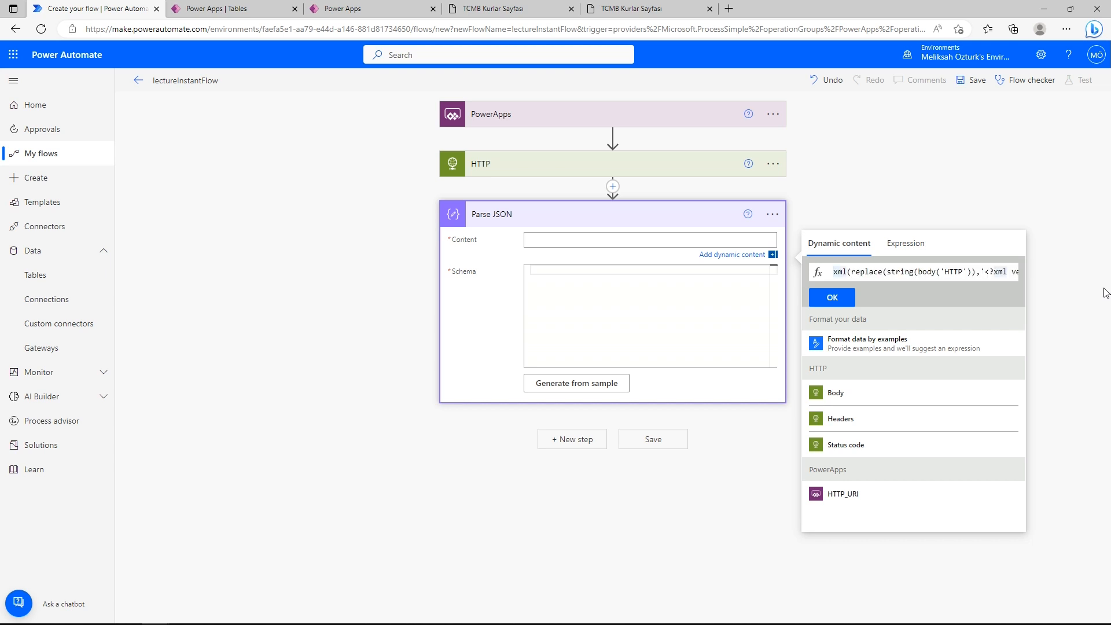
type("json(")
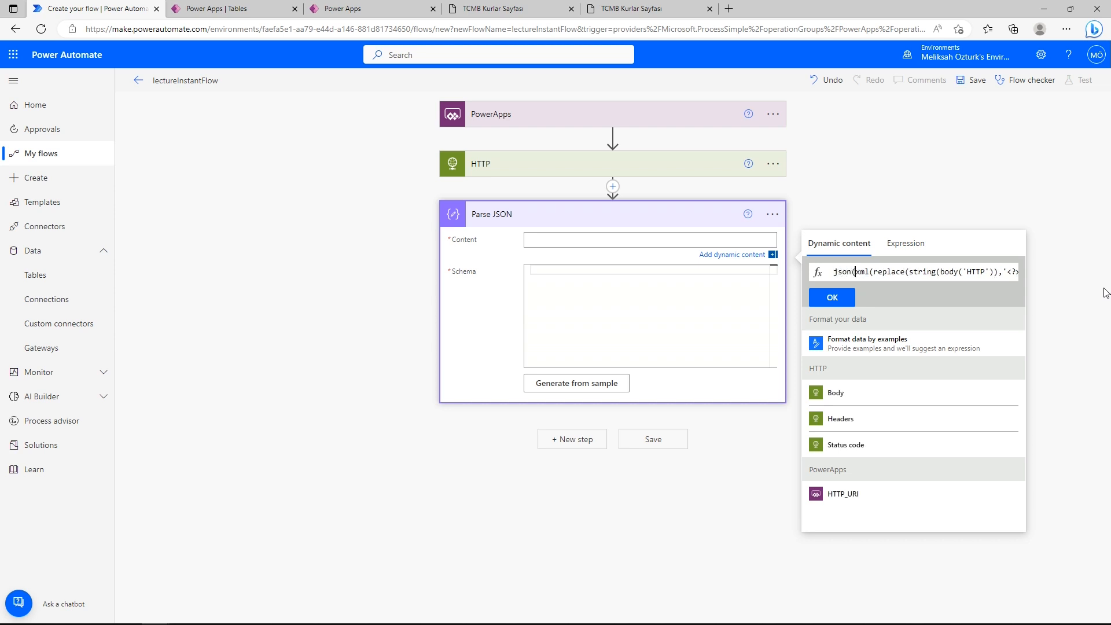
left_click(839, 296)
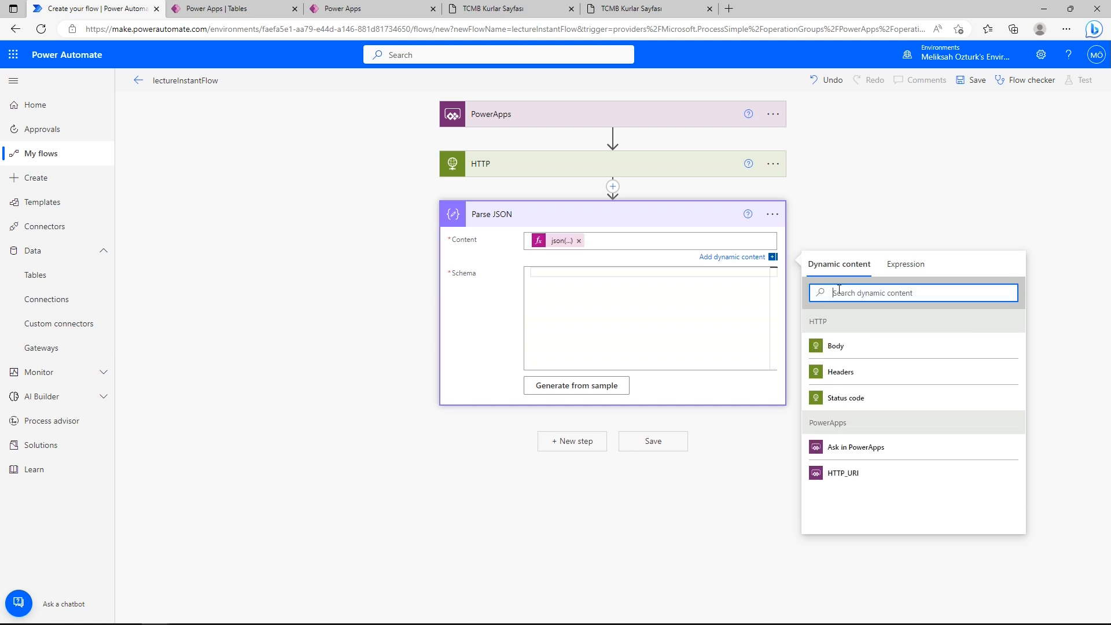
left_click(641, 465)
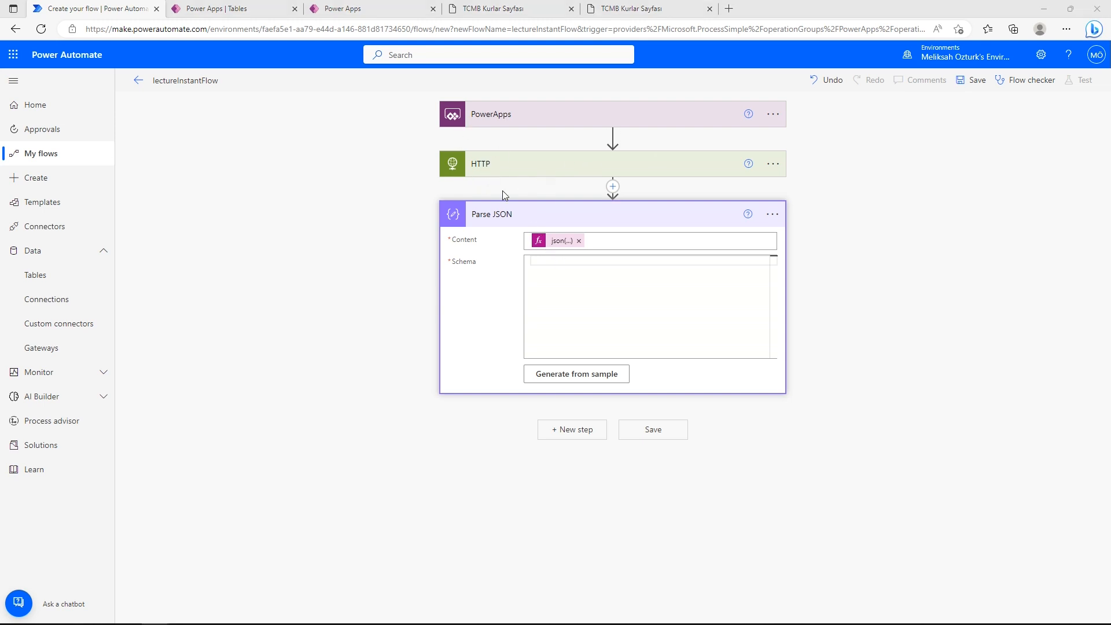
- Switch to Postman and examine the XML response from the Tarih_Date element through its Currency entries, and return to the flow
key("alt+Tab")
scroll(85, 400, "down", 1)
scroll(81, 403, "up", 1)
scroll(74, 406, "down", 1)
left_click_drag(72, 393, 377, 581)
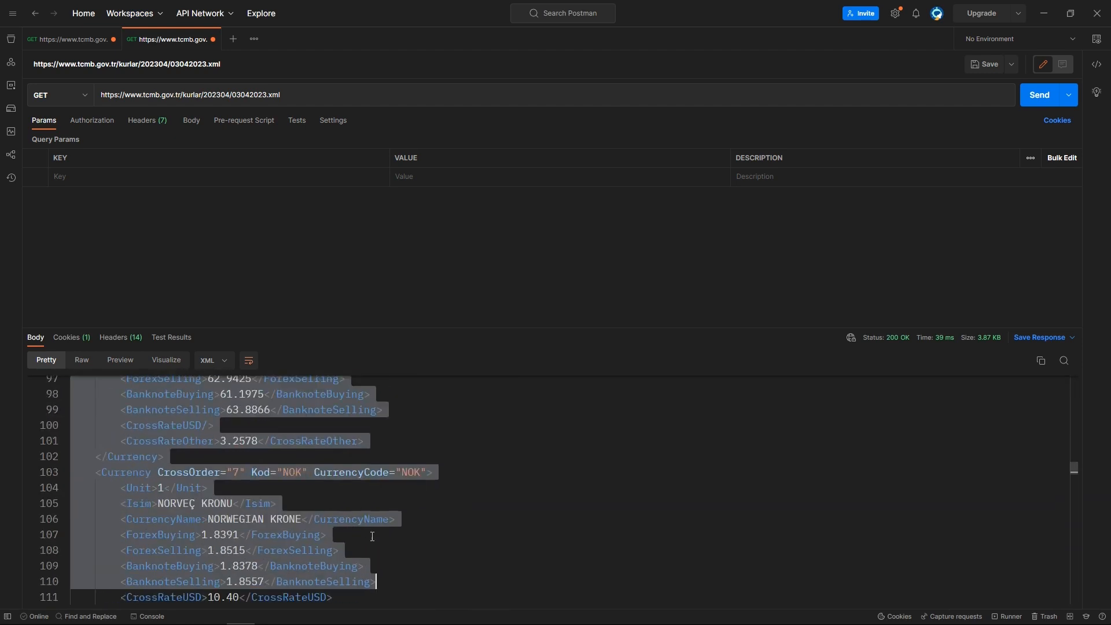
scroll(373, 537, "up", 8)
left_click_drag(1071, 452, 1072, 387)
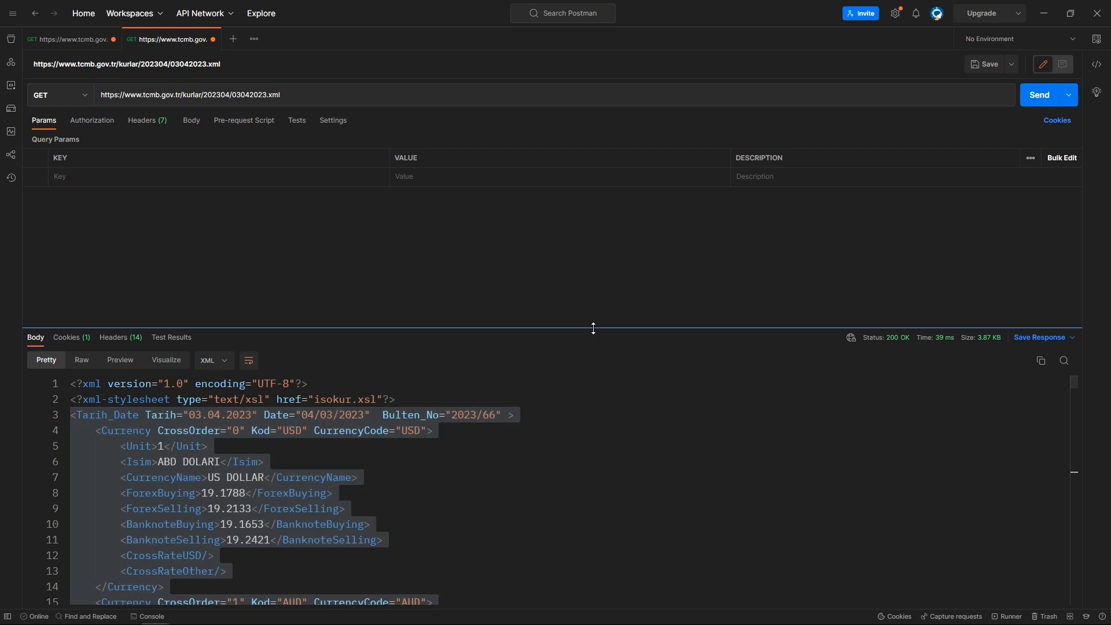
key("alt+Tab")
- Write the sample {"name":"name"} in the Schema field of Parse JSON, copy it and clear the field
left_click(588, 292)
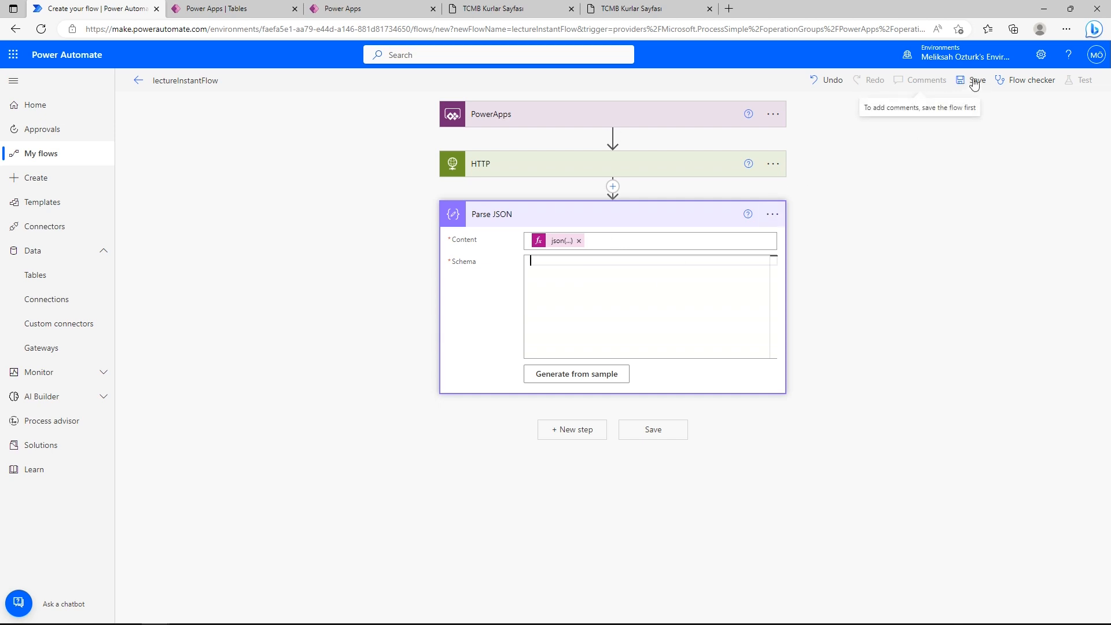
type("{}\"name\"")
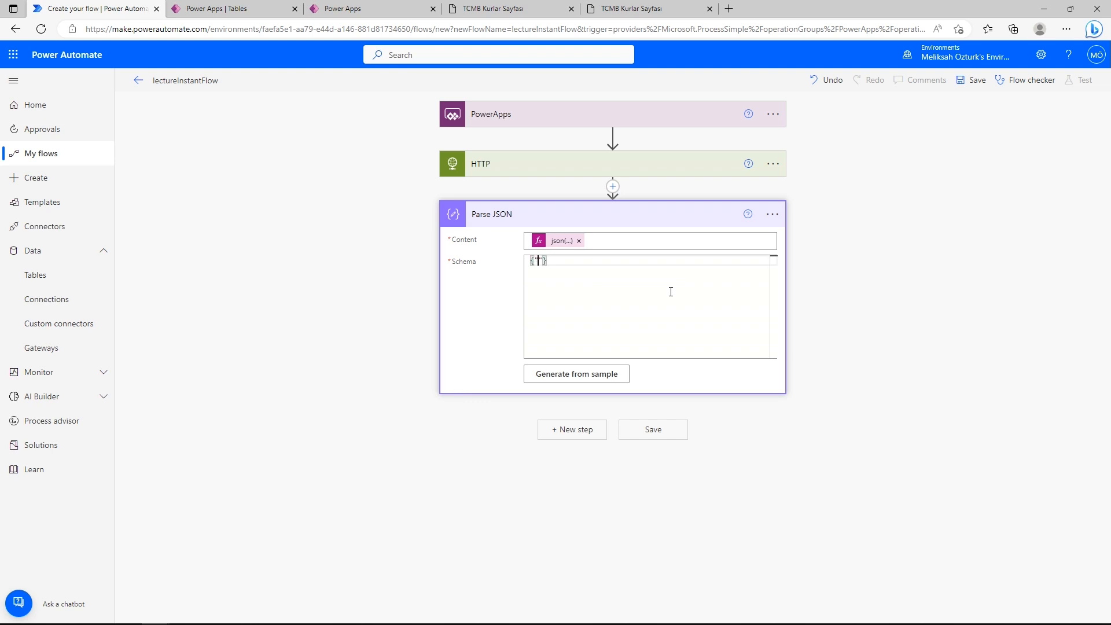
type(":\"name")
left_click(771, 260)
key("ctrl+a")
key("ctrl+c")
key("BackSpace")
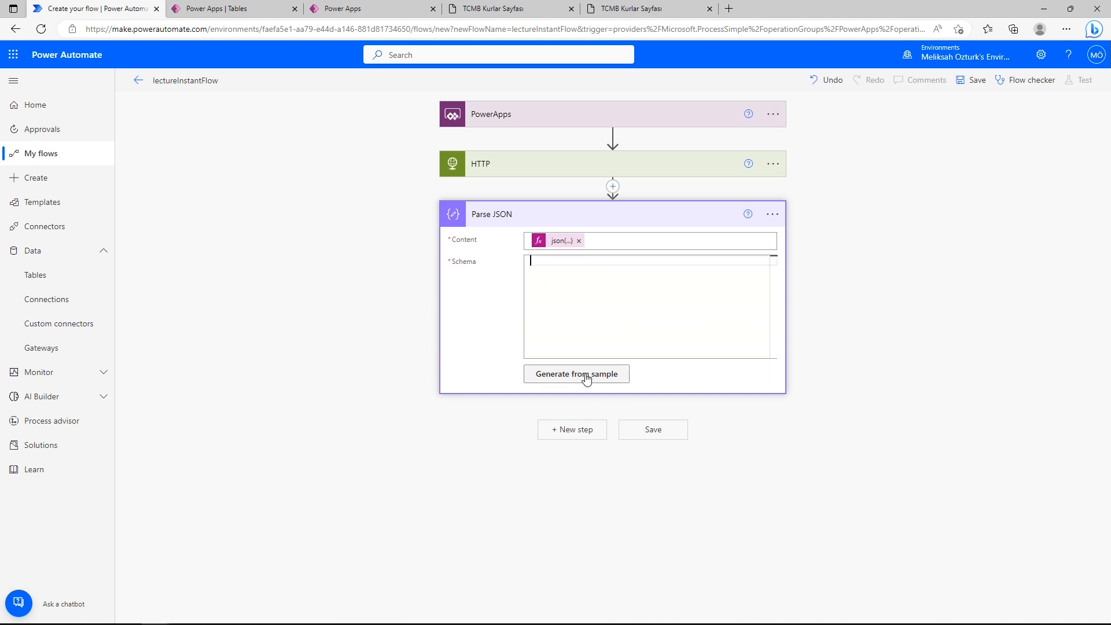
- Generate the Parse JSON schema from the copied sample payload {"name":"name"}
left_click(587, 377)
left_click(638, 369)
key("ctrl+a")
key("BackSpace")
key("ctrl+v")
left_click(706, 412)
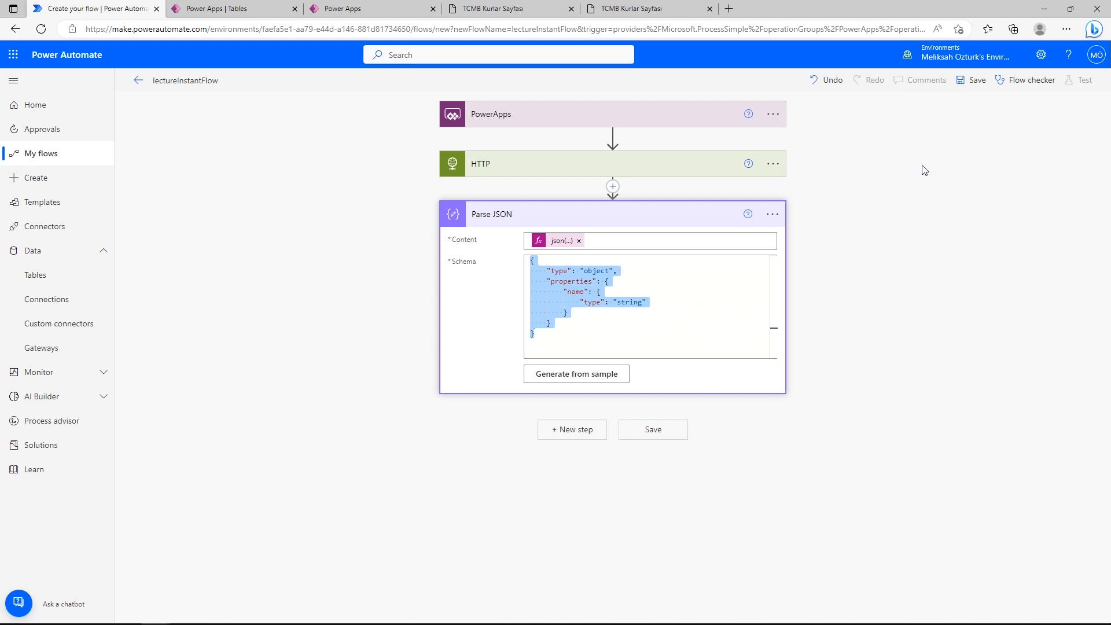
- Save lectureInstantFlow and start a manual test of it
left_click(969, 81)
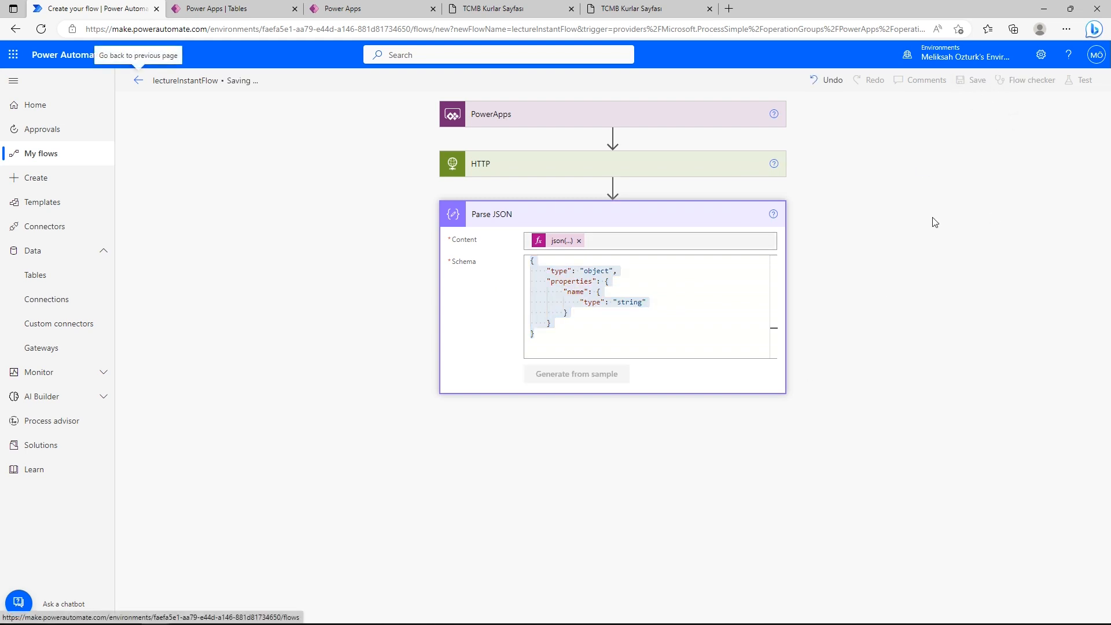
left_click(1079, 81)
left_click(943, 123)
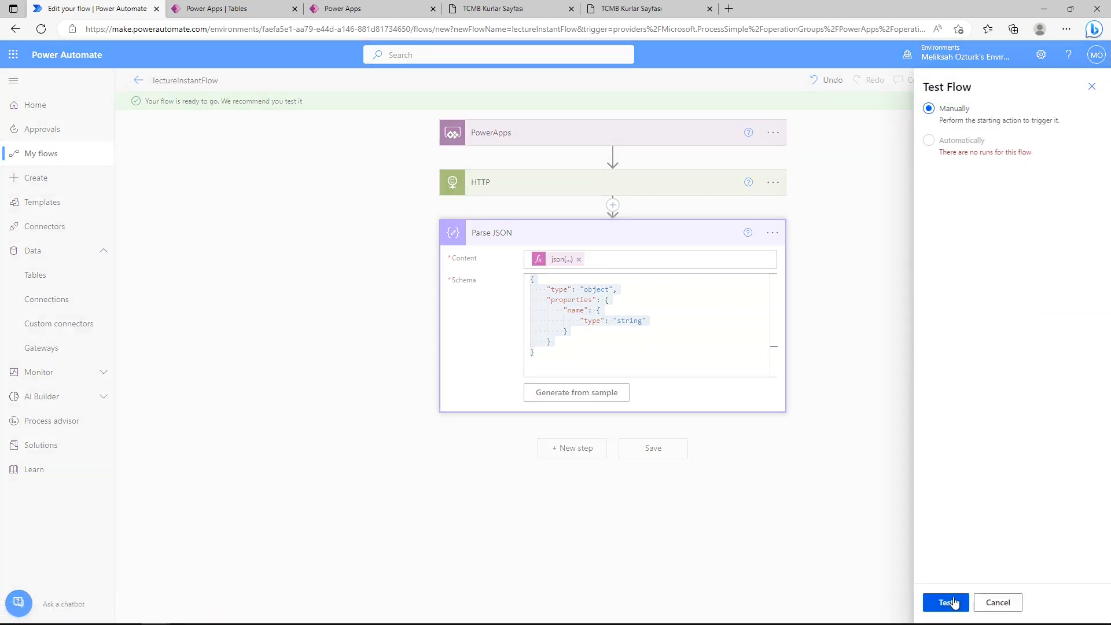
left_click(954, 603)
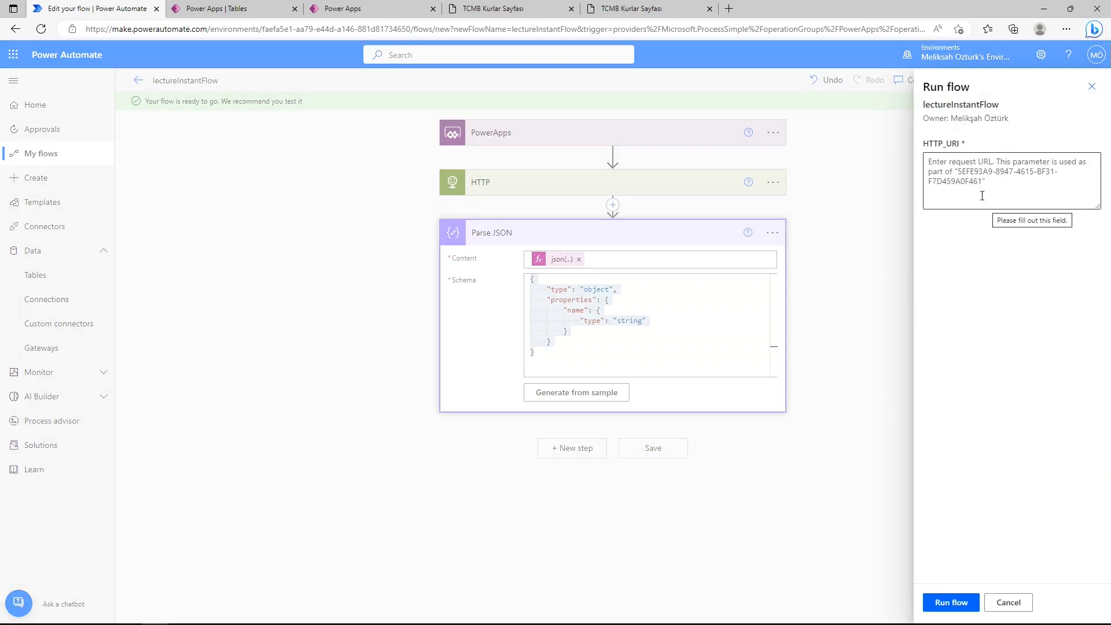
- Run the flow with 202304/03042023 as the HTTP_URI value and open the run's details
left_click(993, 185)
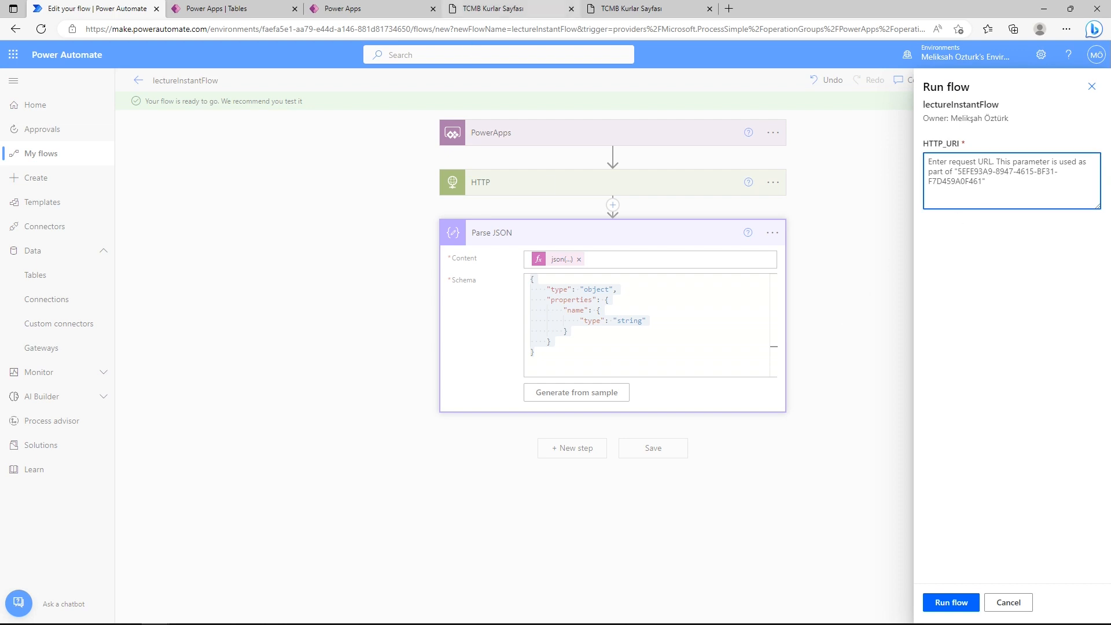
left_click(625, 8)
left_click(116, 9)
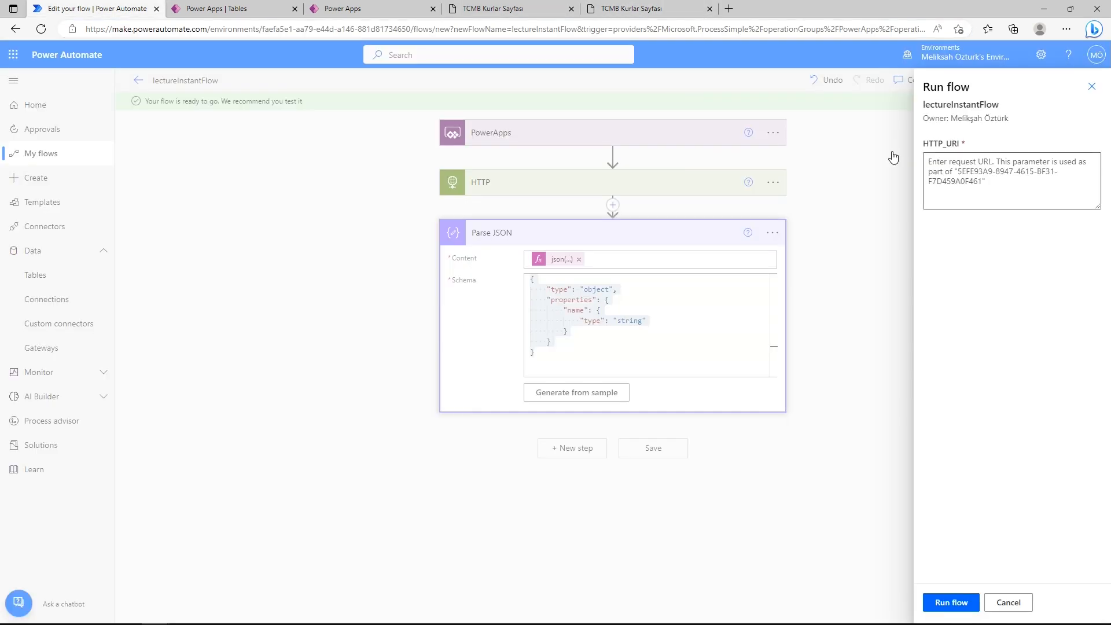
type("202304/03042023")
left_click(955, 603)
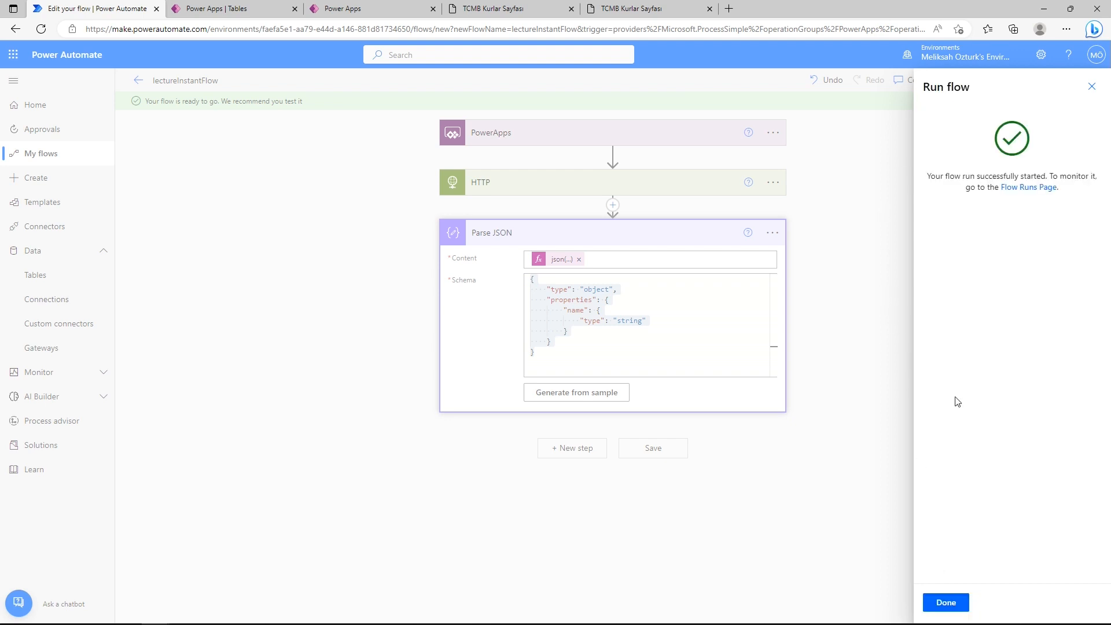
left_click(946, 602)
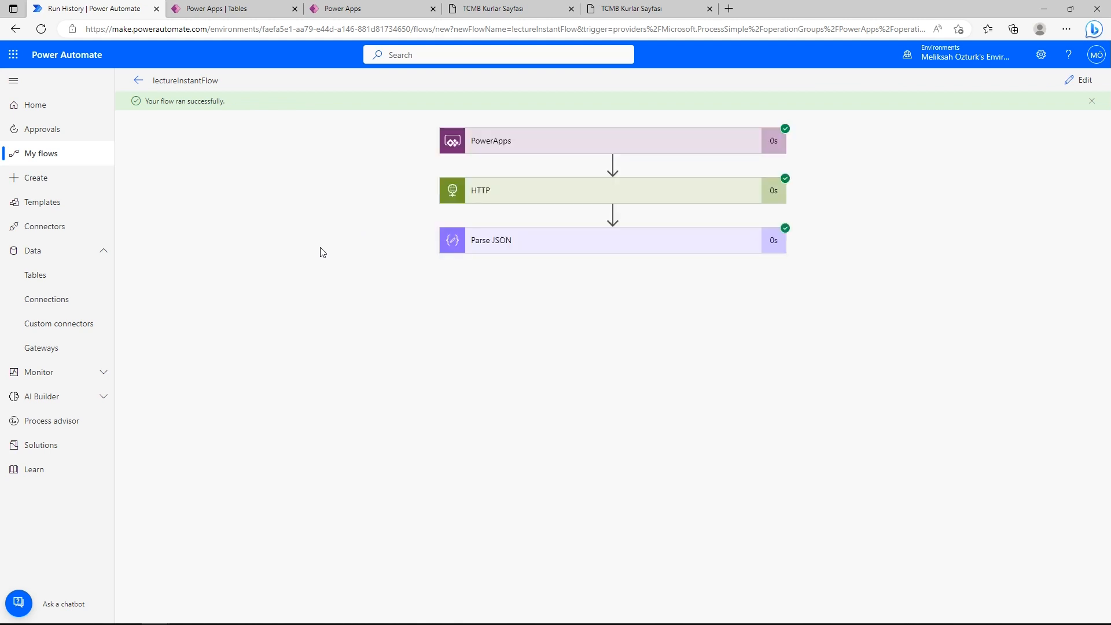
- Expand the Parse JSON action of the run and copy the entire Body from its outputs
left_click(531, 253)
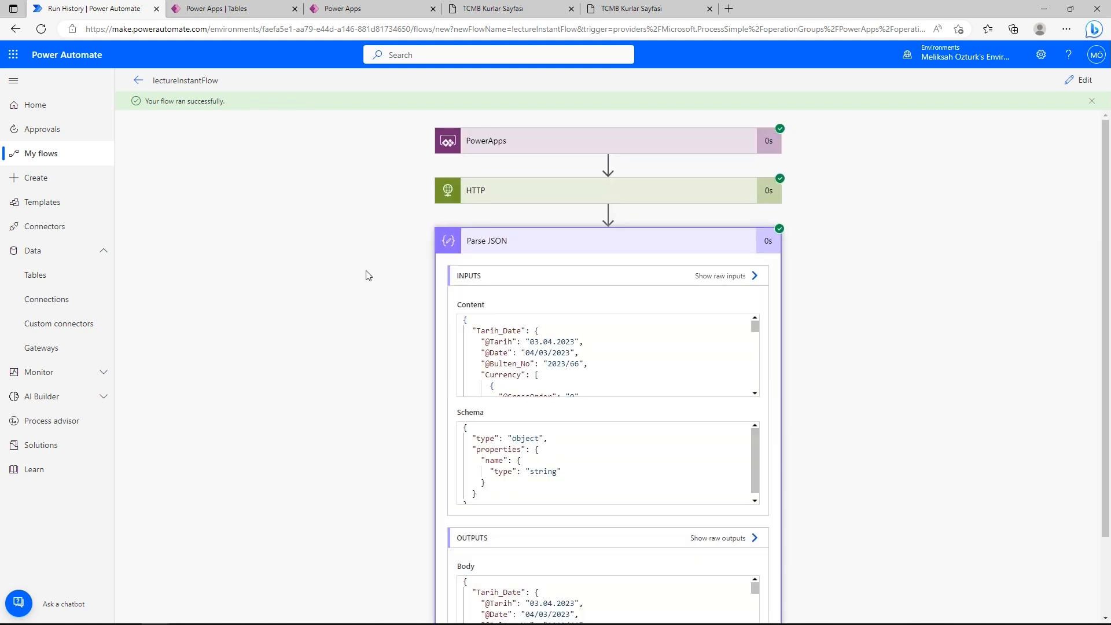
scroll(367, 278, "down", 1)
scroll(374, 259, "up", 1)
scroll(400, 243, "down", 1)
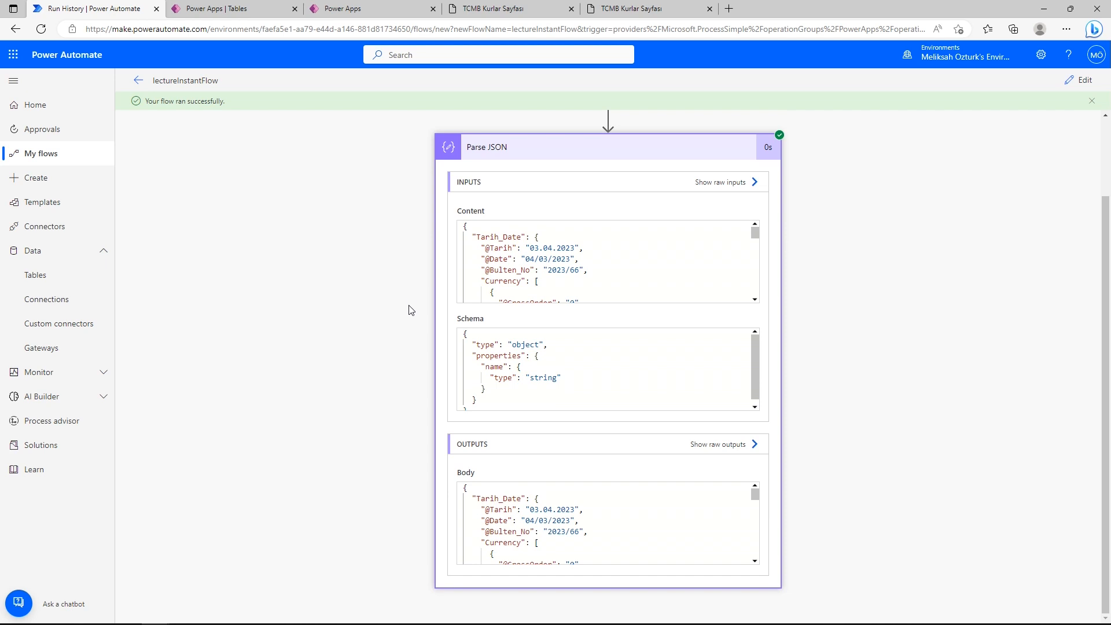
scroll(565, 381, "down", 1)
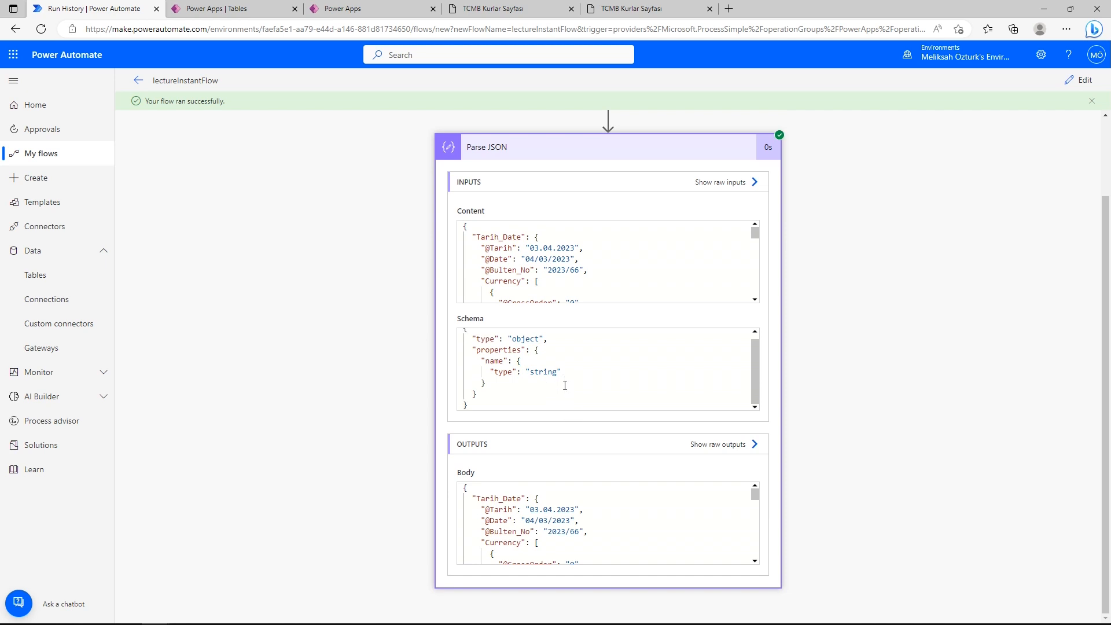
left_click(550, 544)
key("ctrl+a")
scroll(548, 528, "down", 4)
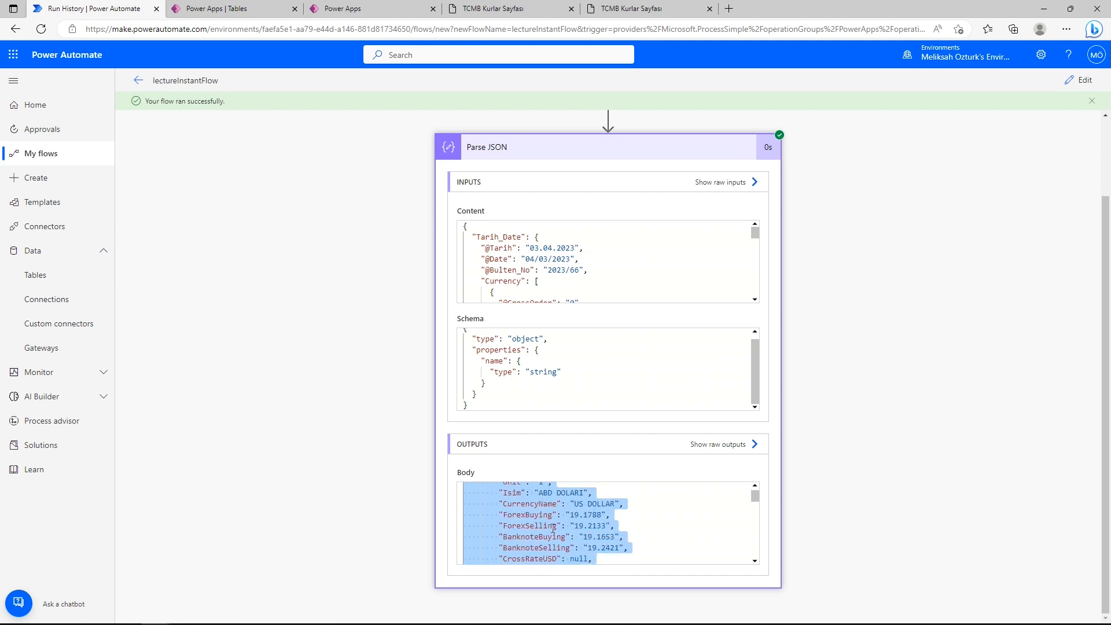
scroll(548, 528, "up", 2)
- Return to editing the flow and regenerate the Parse JSON schema, using the copied output Body as the sample payload
left_click(1078, 84)
left_click(598, 381)
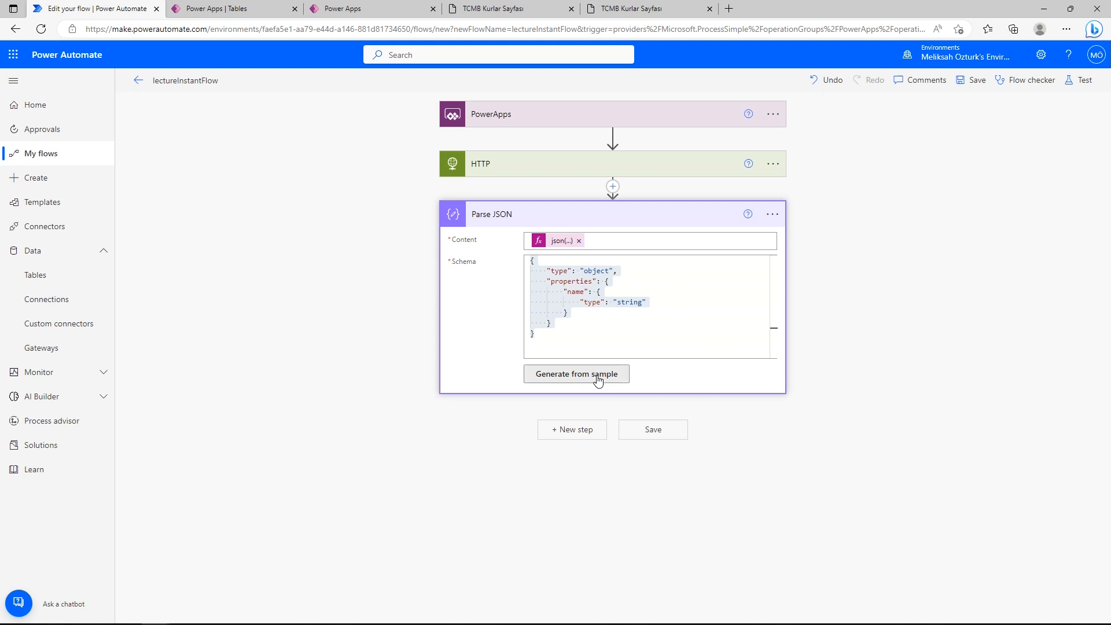
left_click_drag(530, 300, 379, 277)
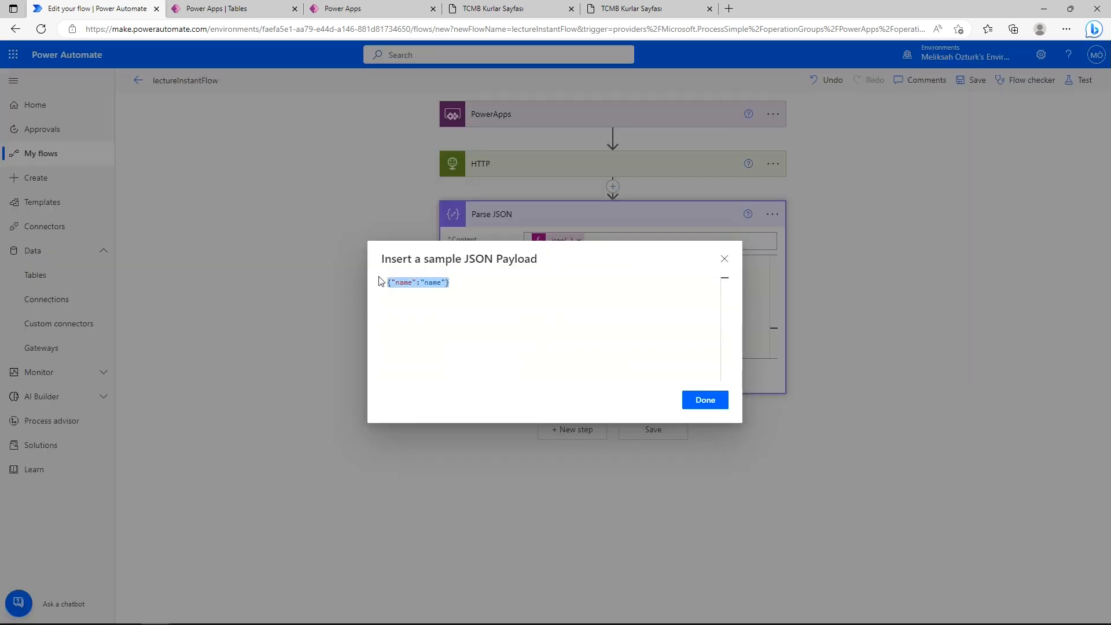
key("ctrl+v")
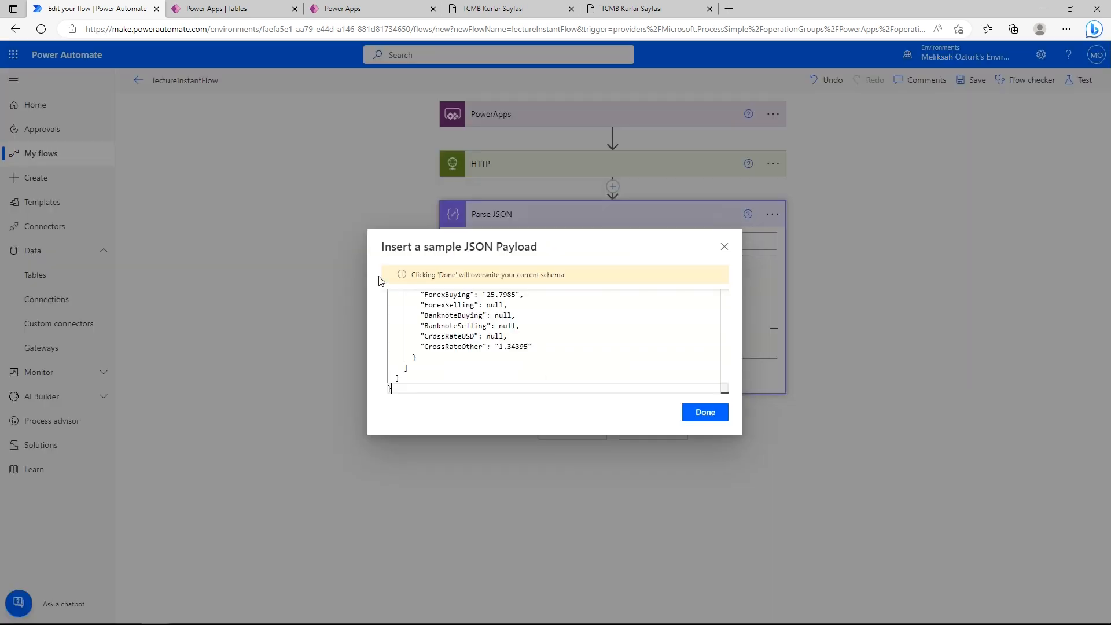
left_click(704, 413)
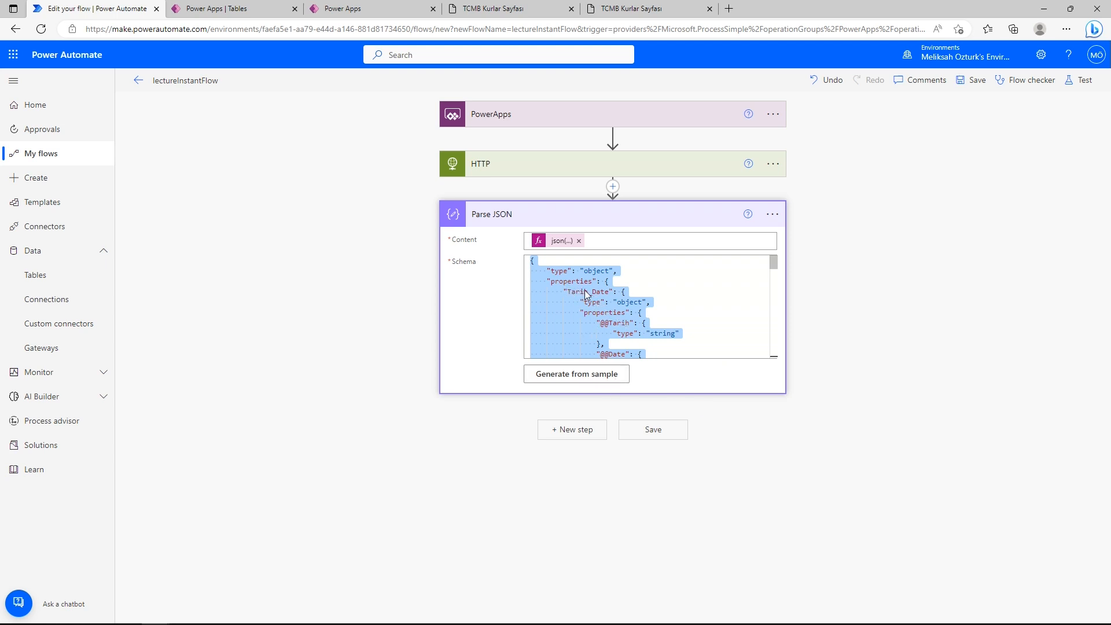
- Compare the generated Parse JSON schema with the Tarih_Date element in the XML response in Postman
scroll(596, 304, "down", 5)
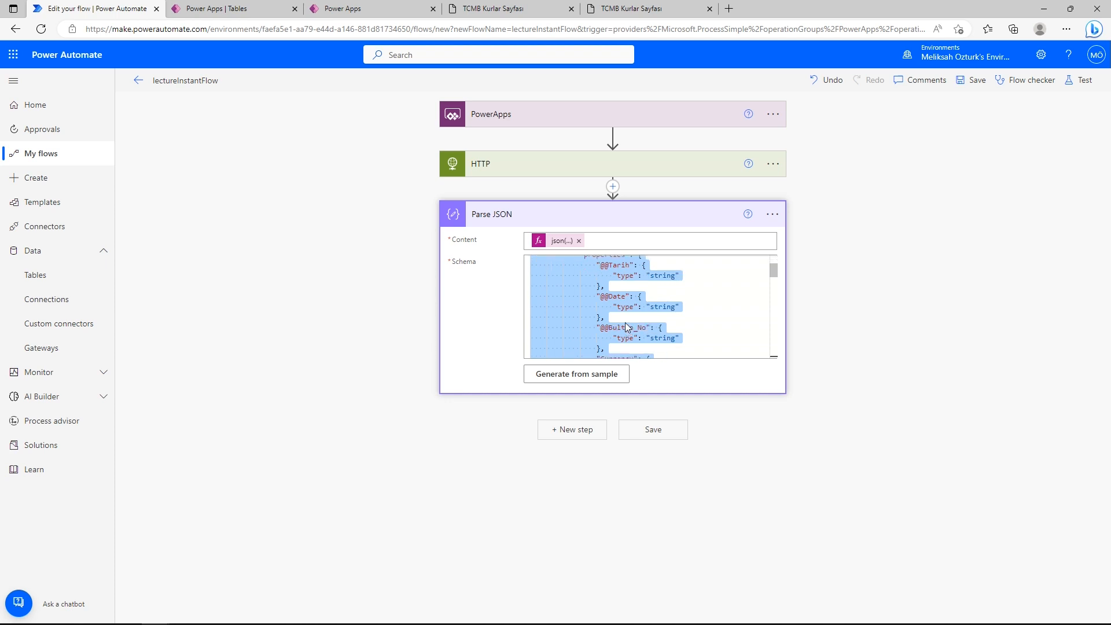
scroll(624, 323, "up", 4)
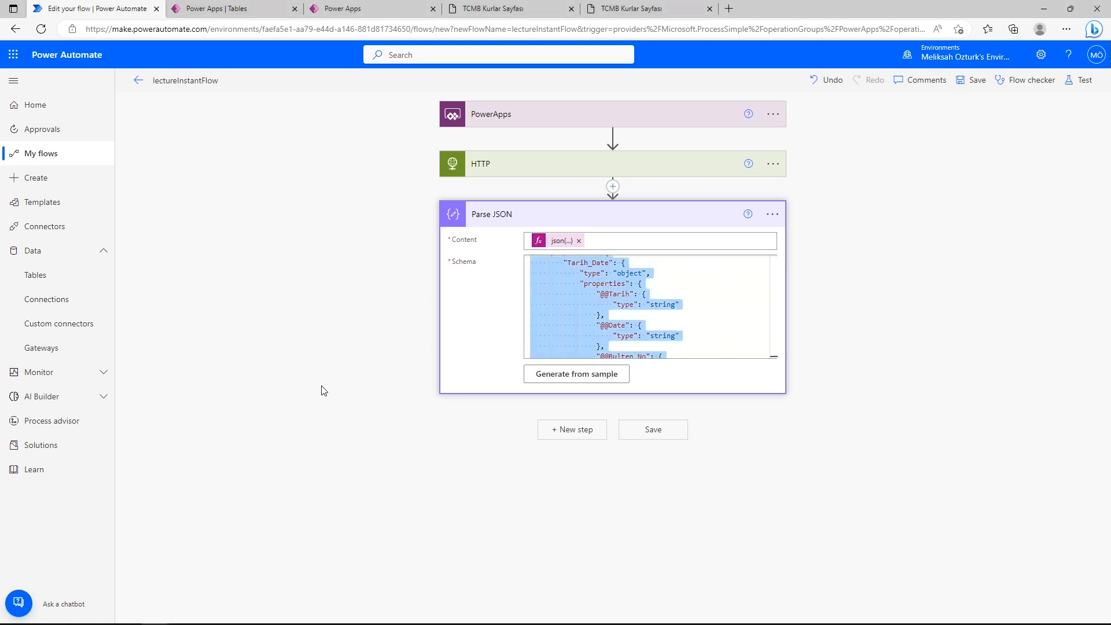
key("alt+Tab")
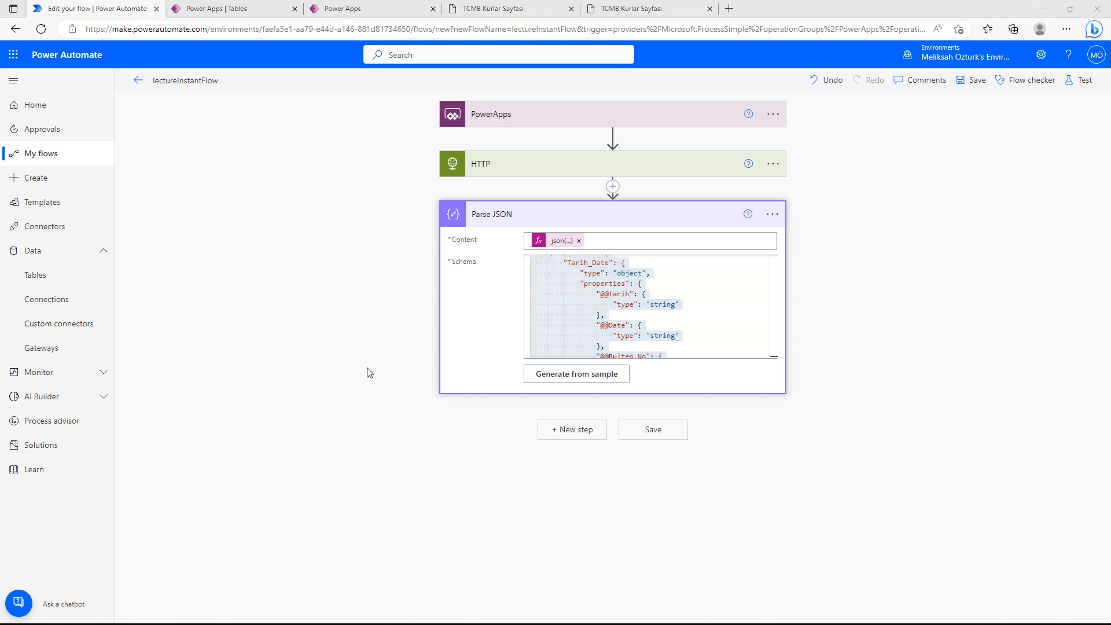
scroll(131, 453, "up", 1)
scroll(132, 453, "up", 10)
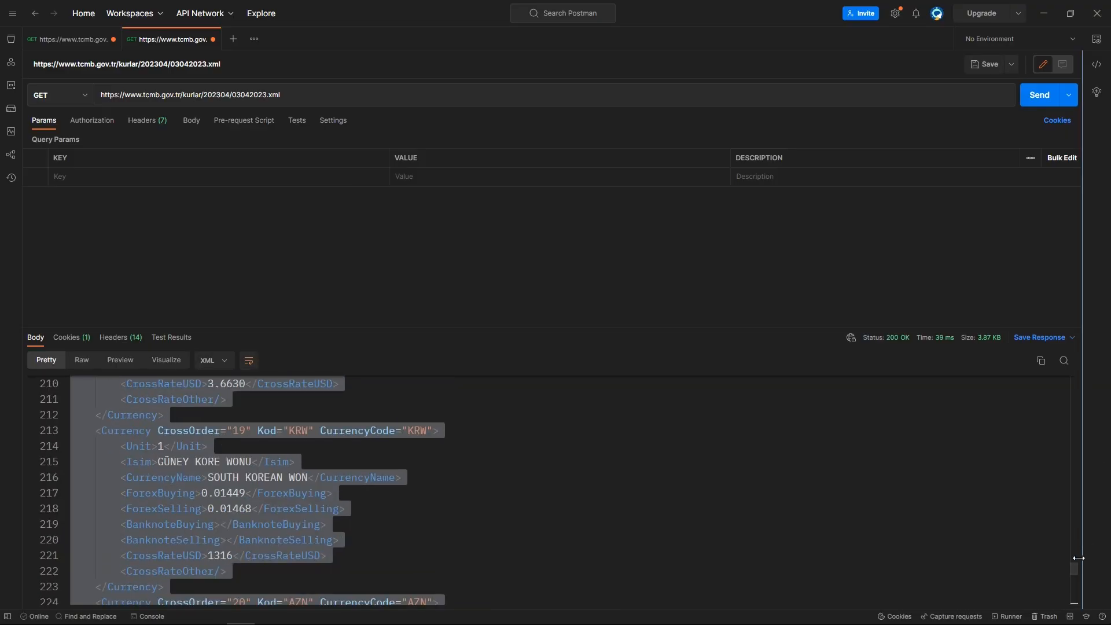
left_click_drag(1075, 568, 1074, 380)
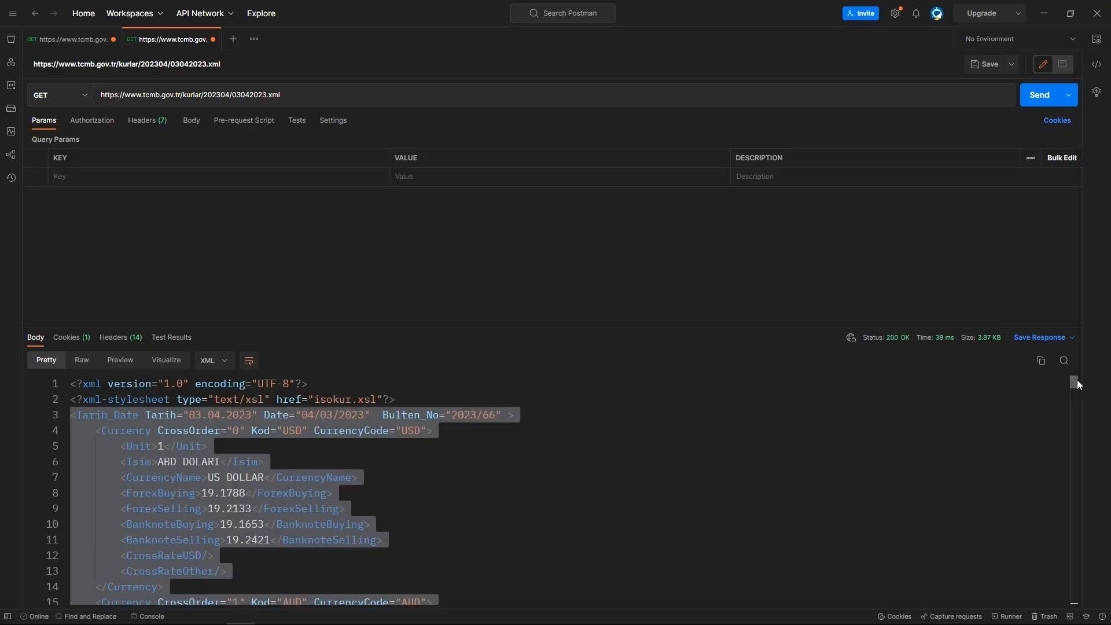
left_click(95, 434)
double_click(137, 415)
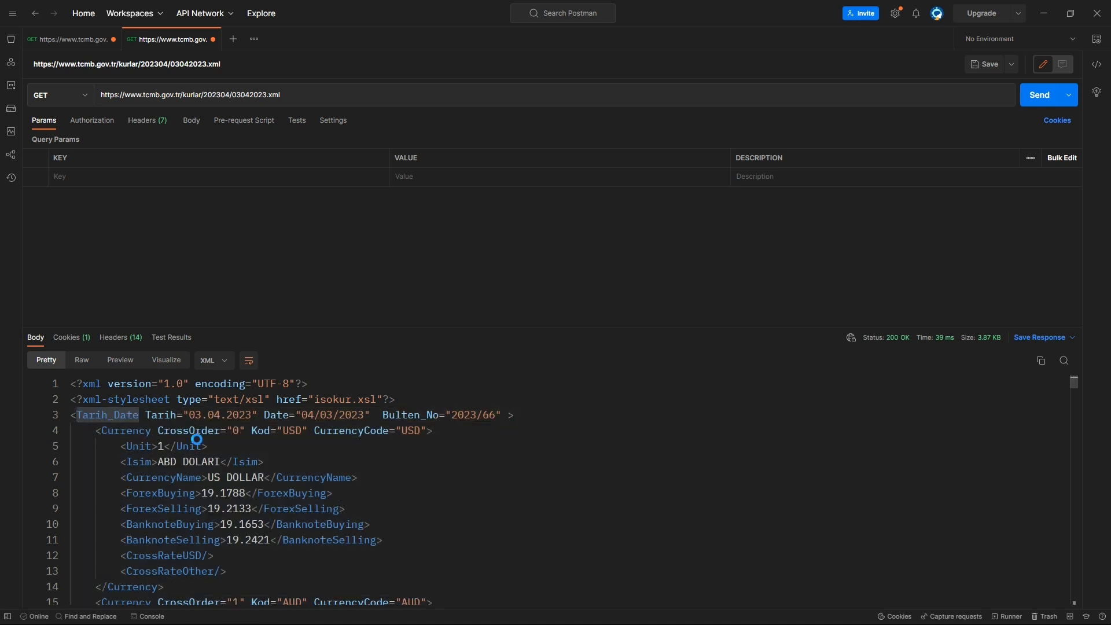
- Switch back to Power Automate and add a second Parse JSON action after the existing Parse JSON step
key("alt+Tab")
left_click(583, 434)
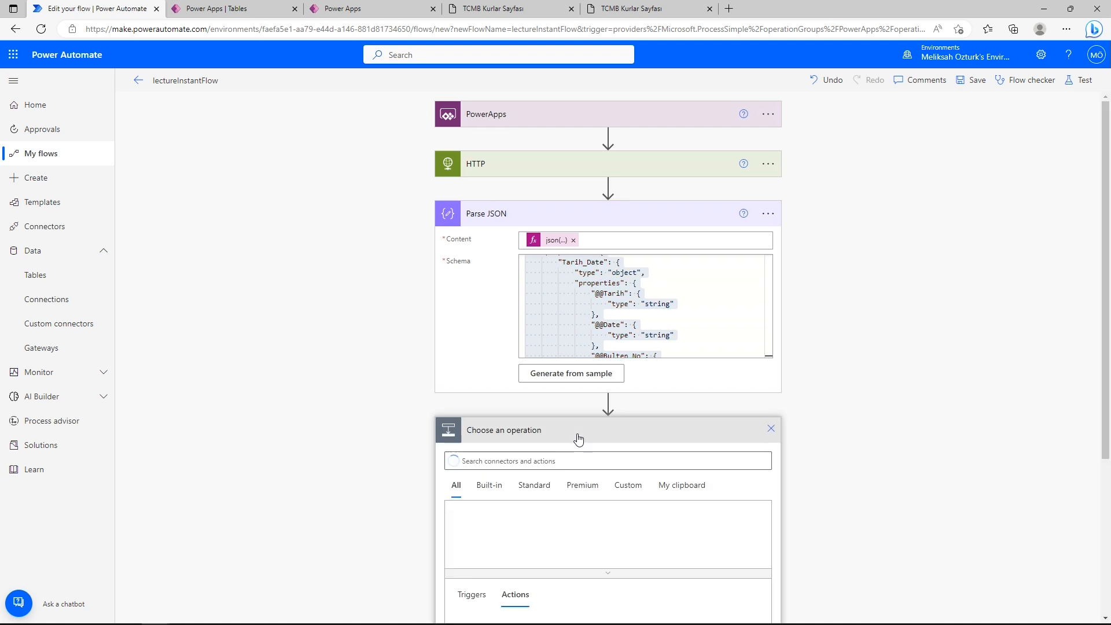
type("parse jso")
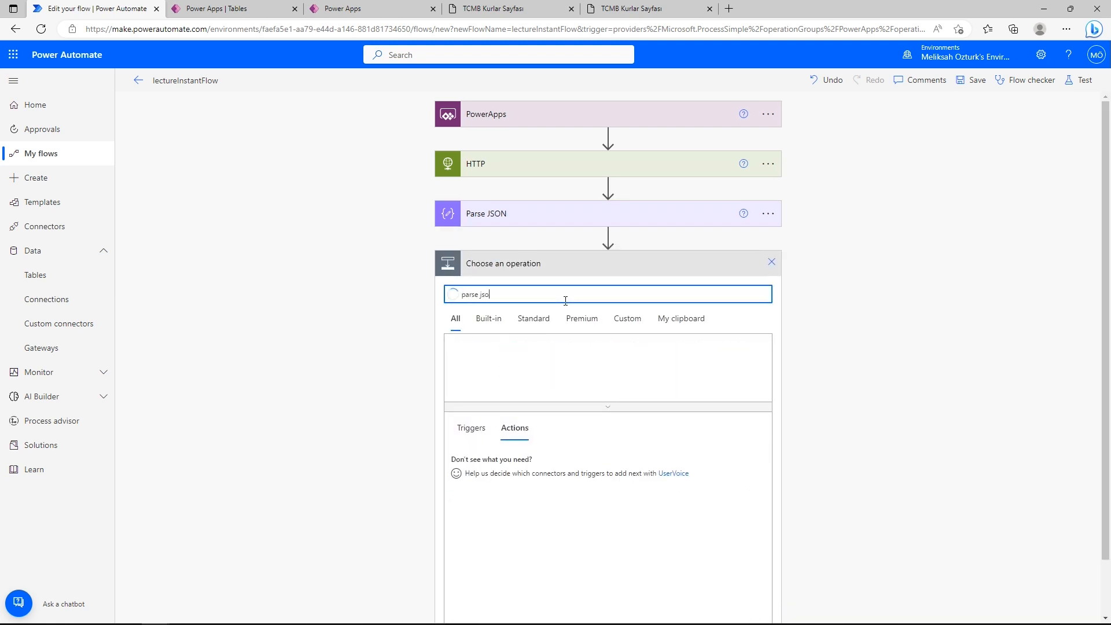
left_click(474, 367)
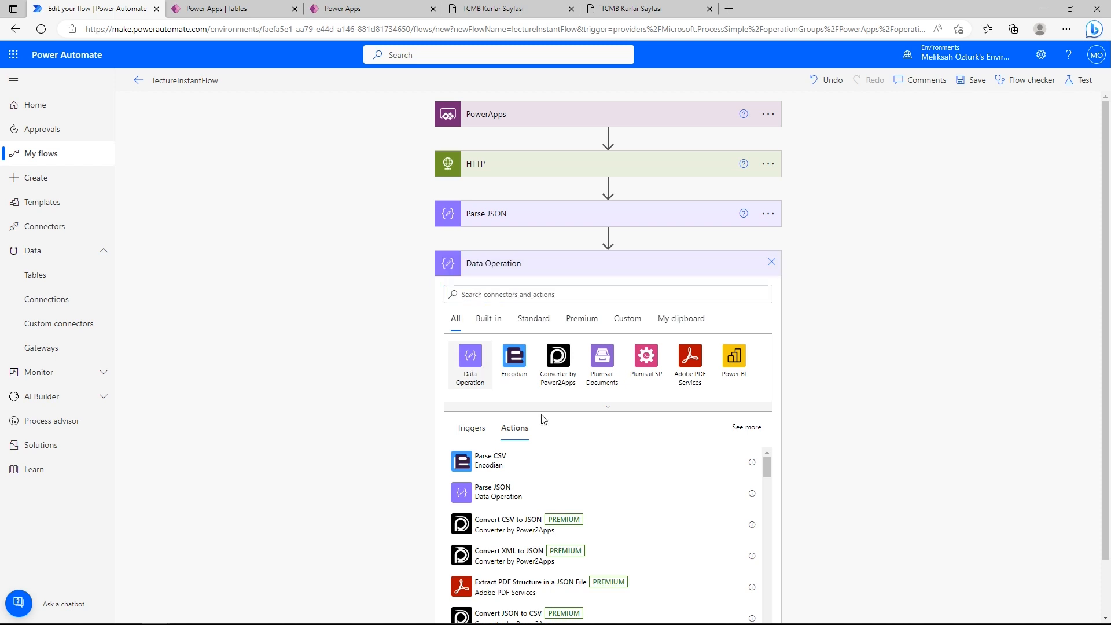
left_click(494, 510)
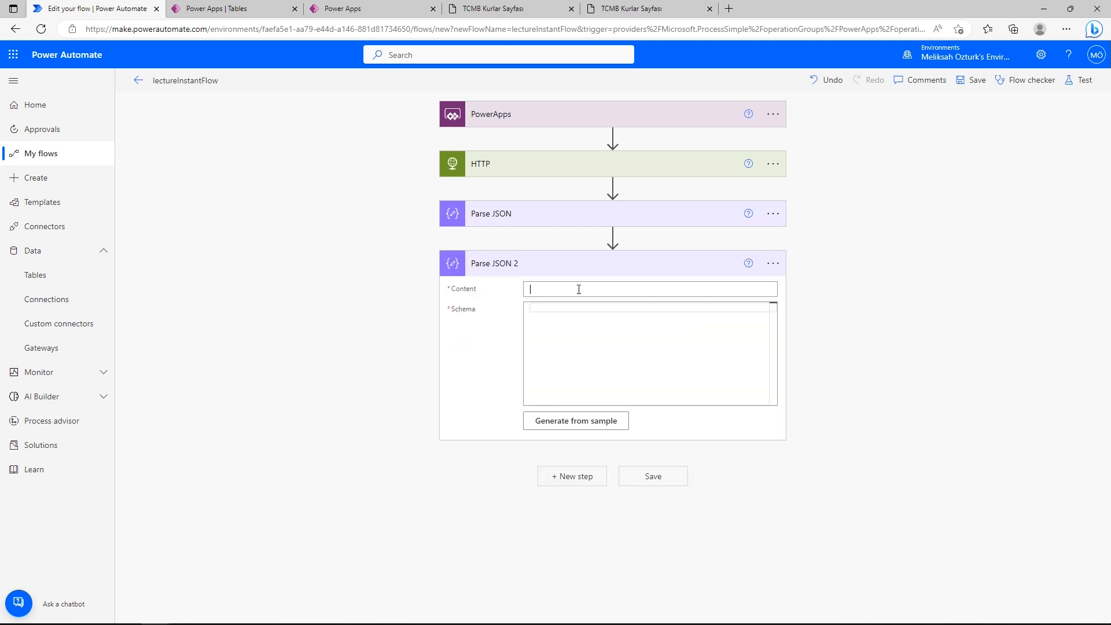
- Examine the dynamic values offered for the second Parse JSON action's Content against the XML attributes and elements in Postman
left_click(579, 289)
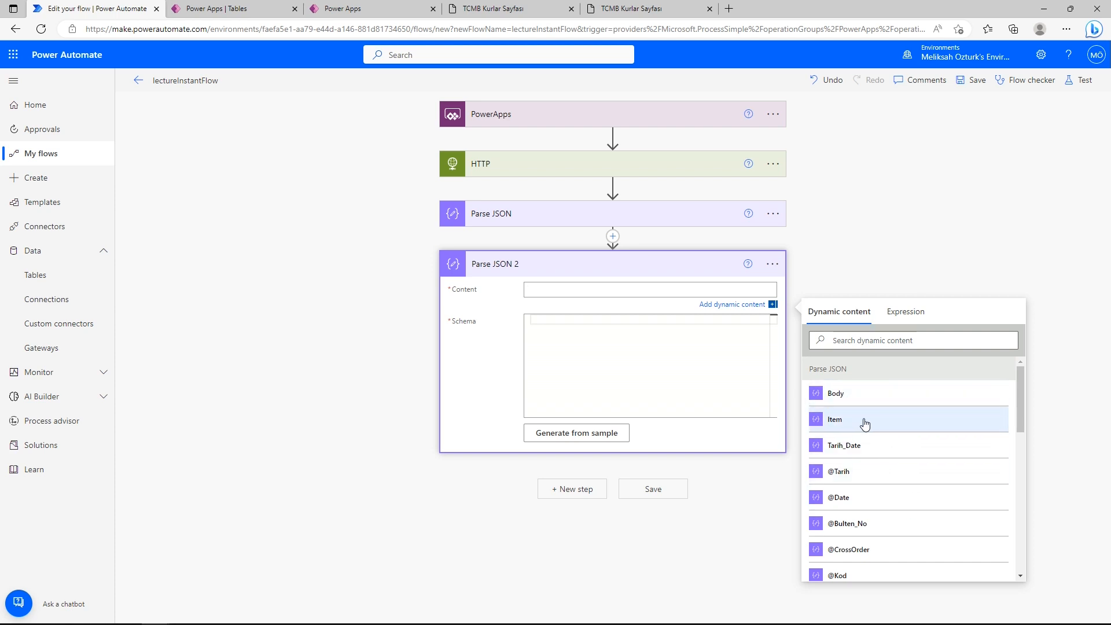
scroll(874, 460, "down", 4)
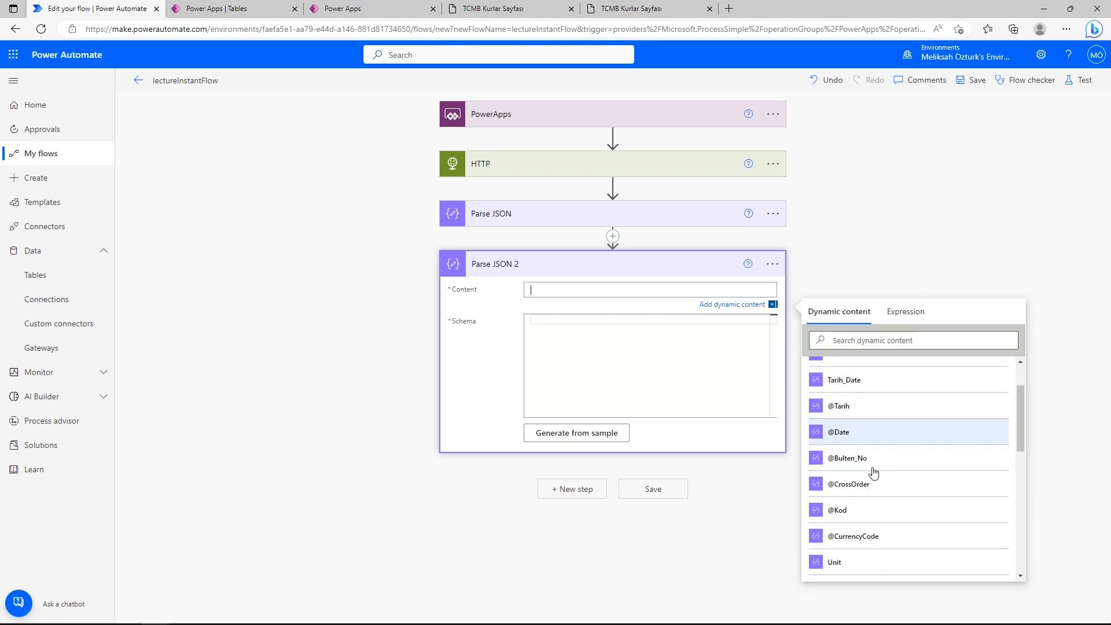
scroll(858, 426, "up", 1)
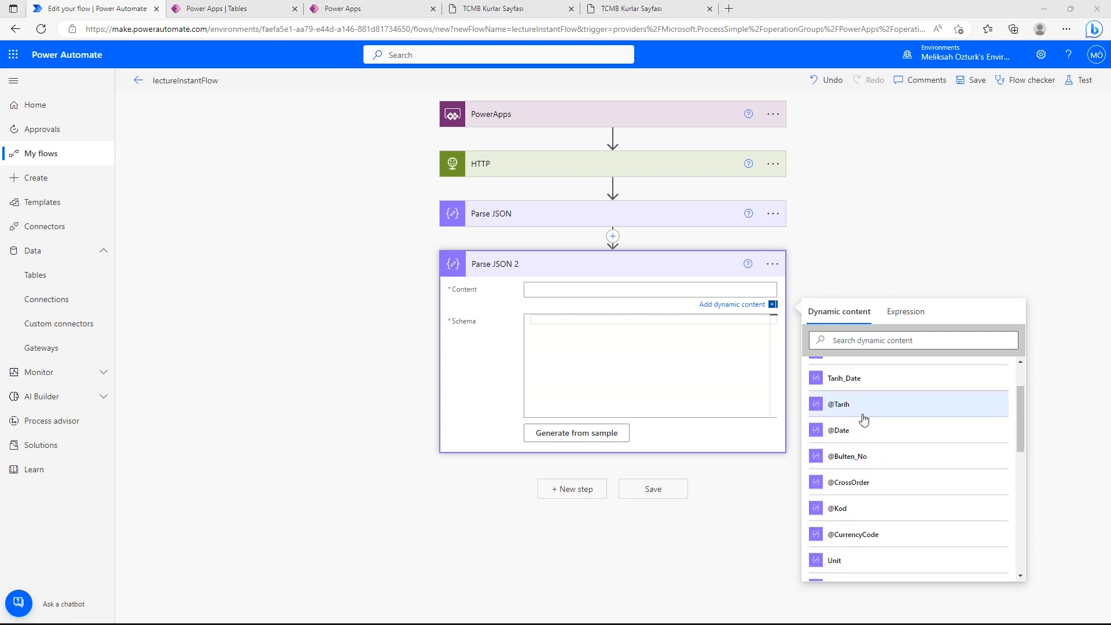
key("alt+Tab")
double_click(162, 415)
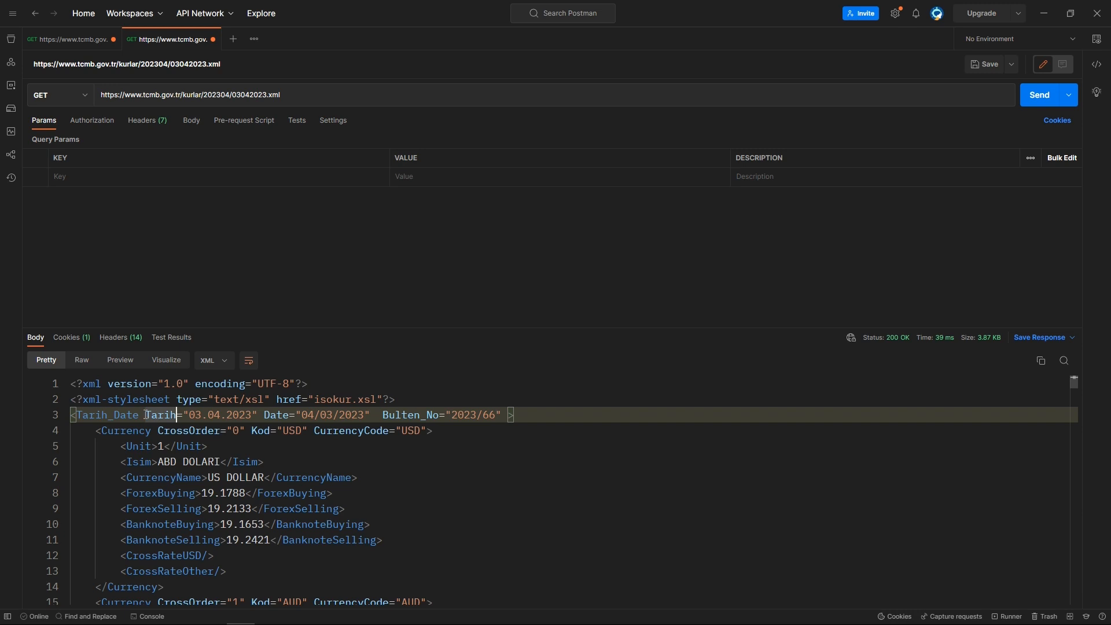
left_click_drag(162, 415, 307, 416)
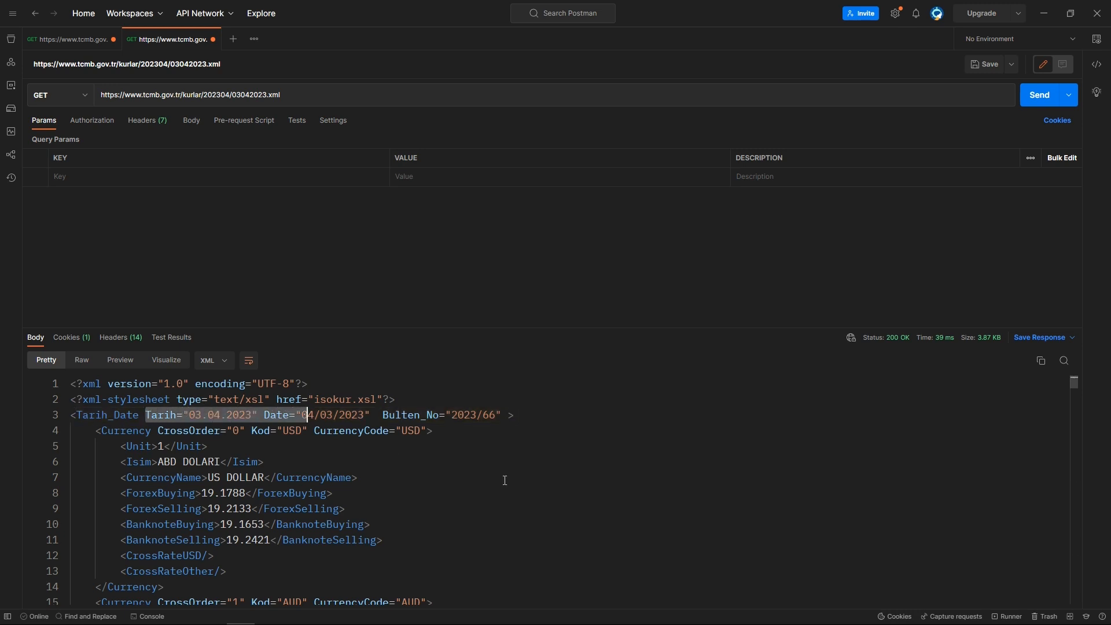
key("alt+Tab")
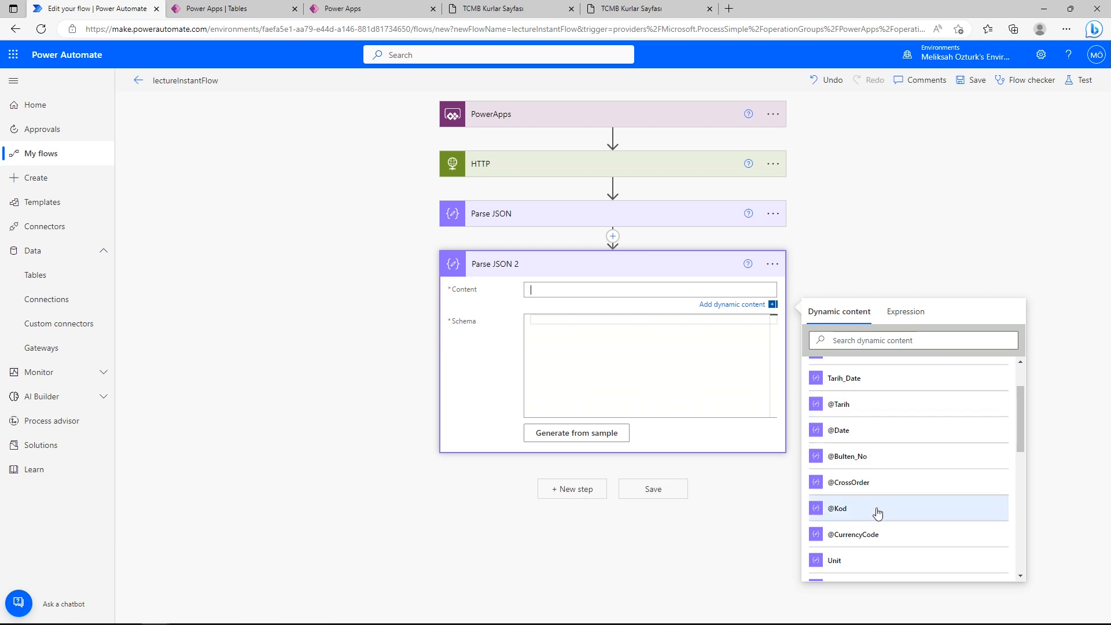
scroll(874, 512, "down", 1)
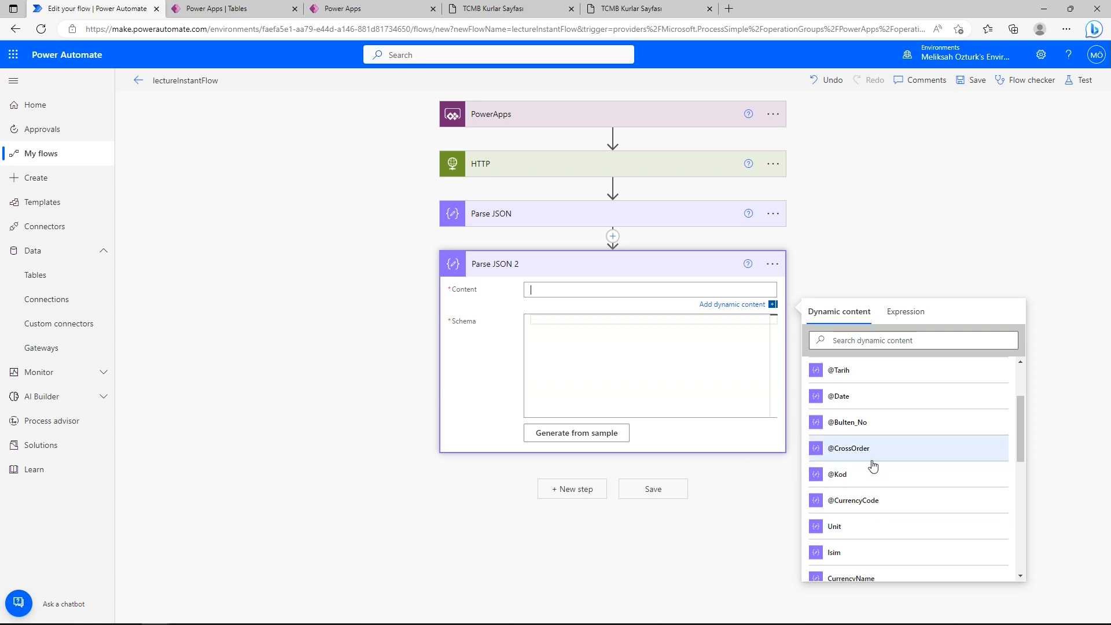
key("alt+Tab")
key("alt+Tab")
scroll(874, 497, "down", 3)
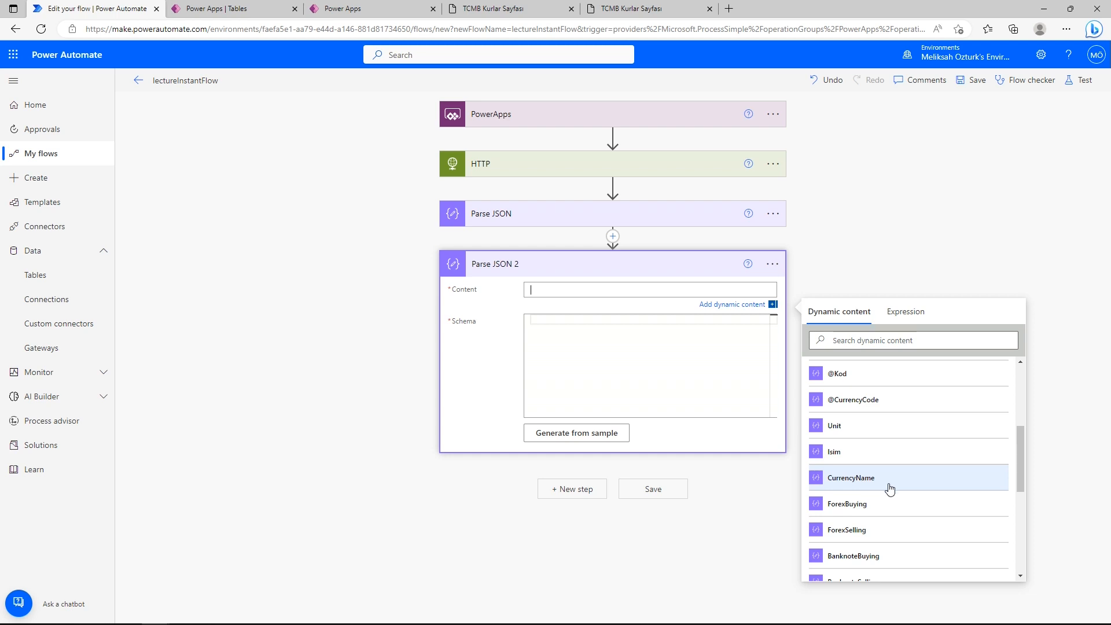
scroll(887, 498, "down", 1)
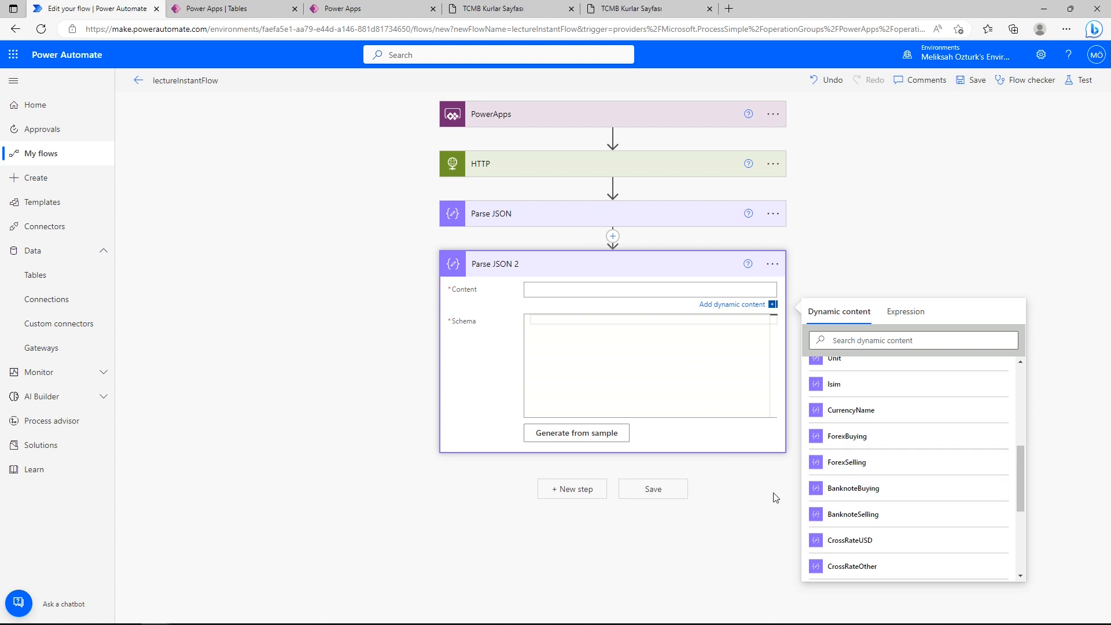
key("alt+Tab")
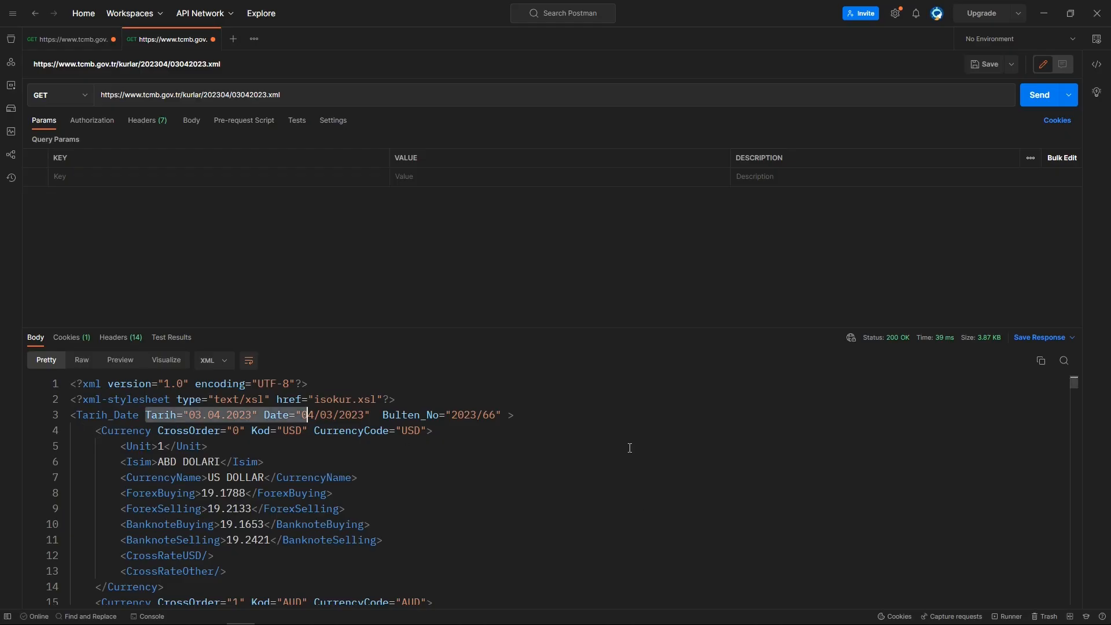
key("alt+Tab")
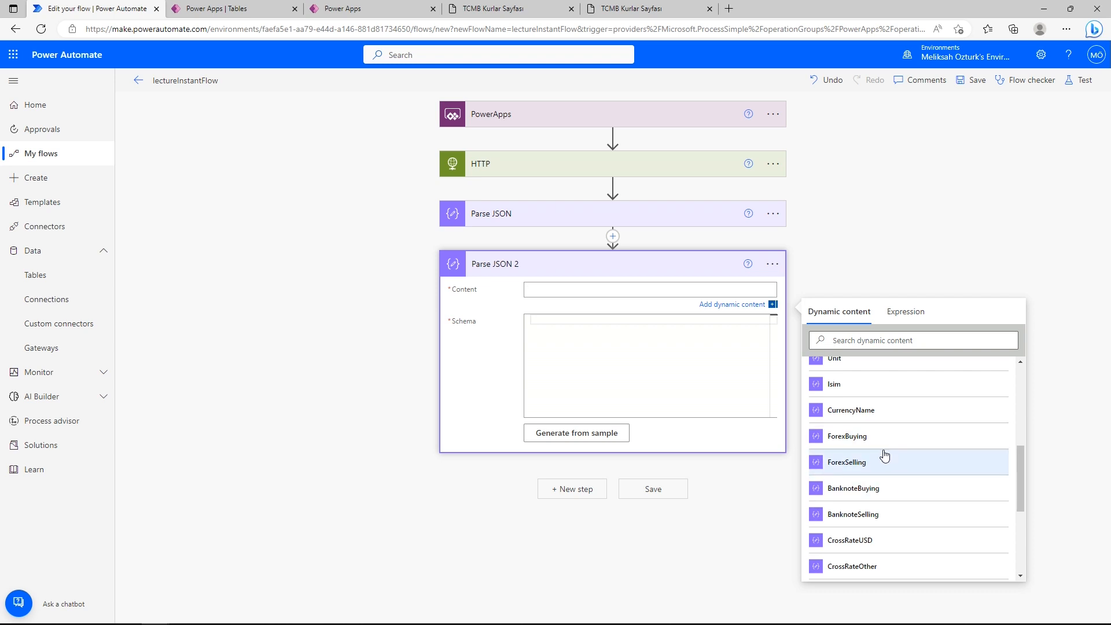
- Set the Content of Parse JSON 2 to the Currency dynamic value from the first Parse JSON
scroll(885, 456, "down", 2)
left_click(862, 461)
left_click(645, 355)
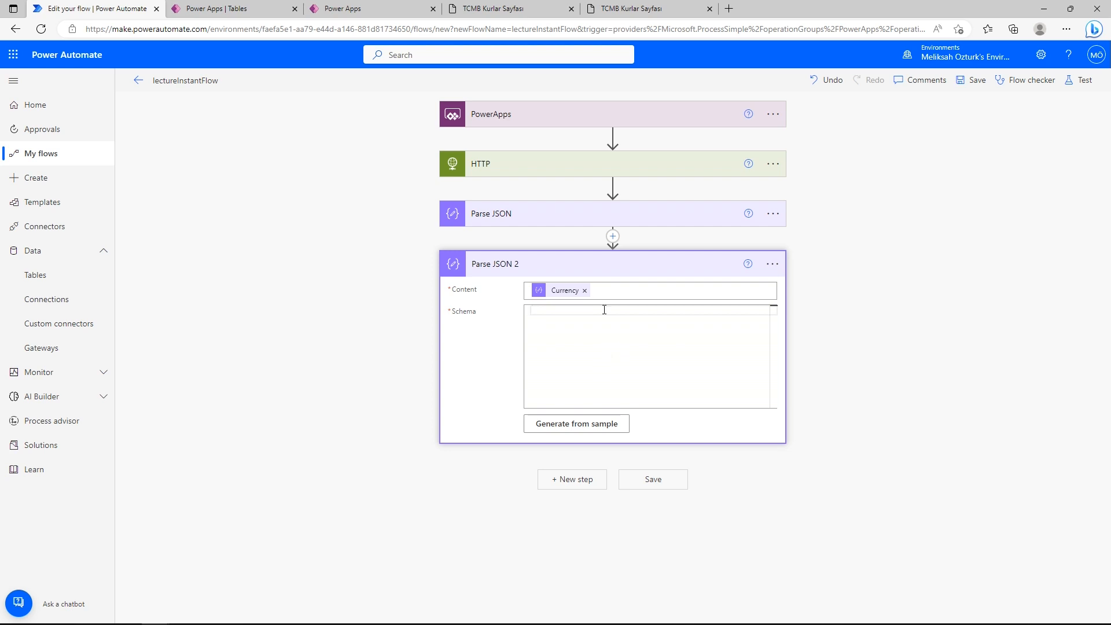
- Generate the Parse JSON 2 schema from the sample payload {"name":"name"}
left_click(634, 220)
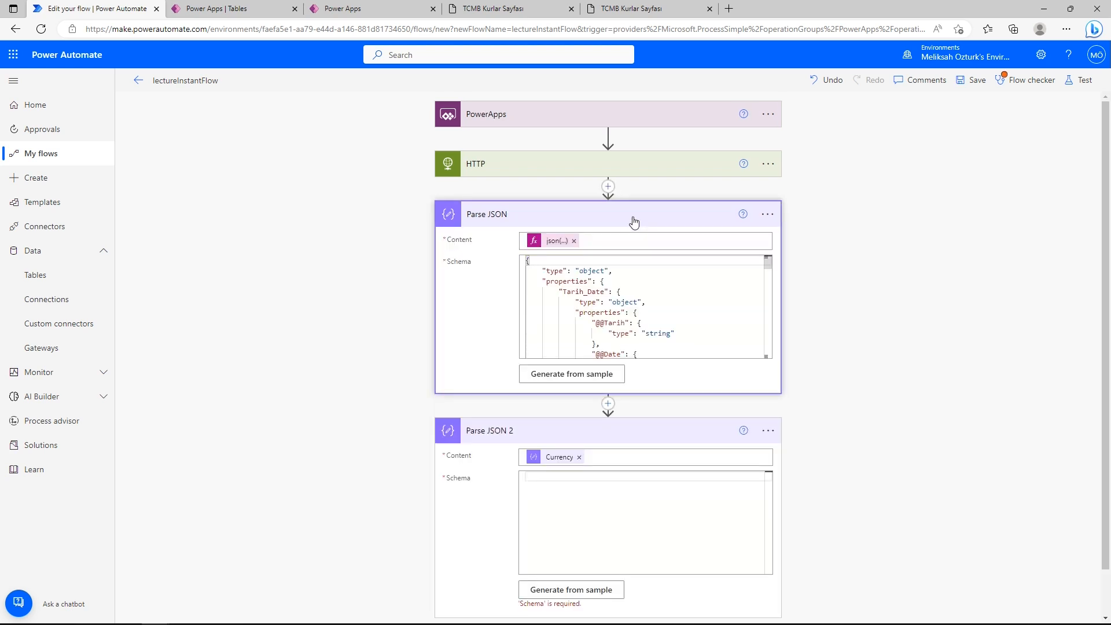
left_click(634, 220)
left_click(593, 390)
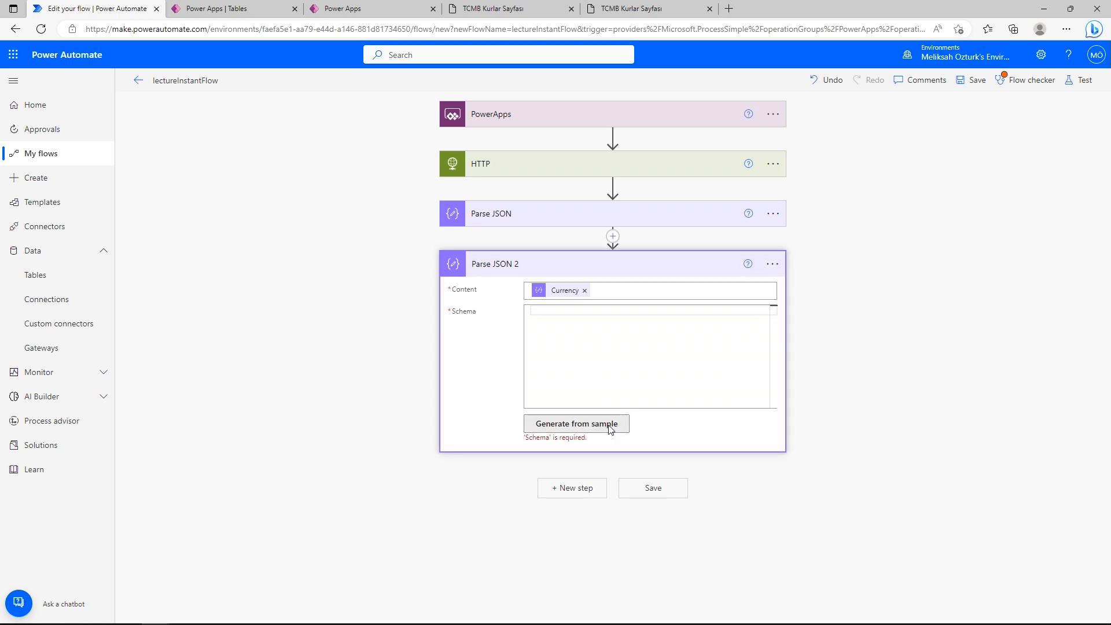
left_click(610, 427)
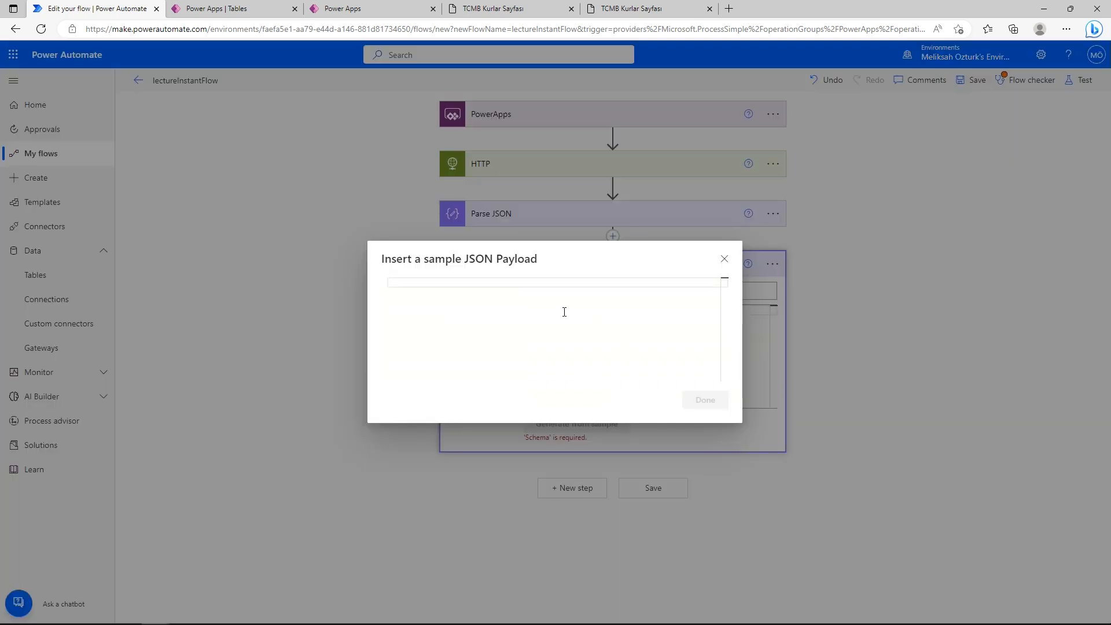
type("\"maöe")
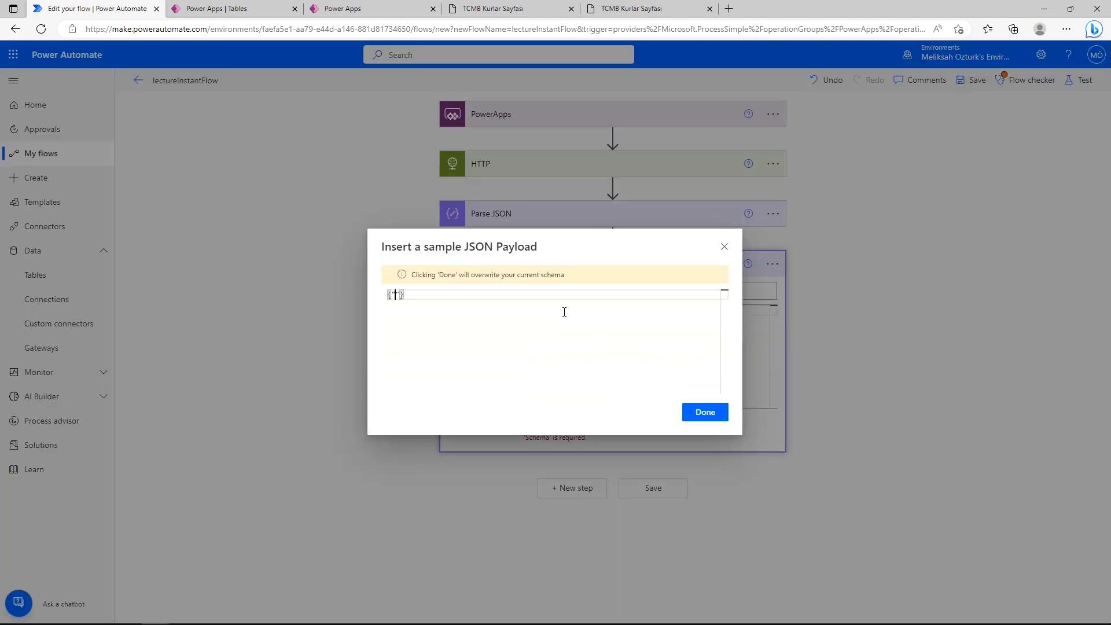
key("BackSpace")
key("BackSpace")
key("BackSpace")
key("BackSpace")
type("name\":\"name")
left_click(704, 412)
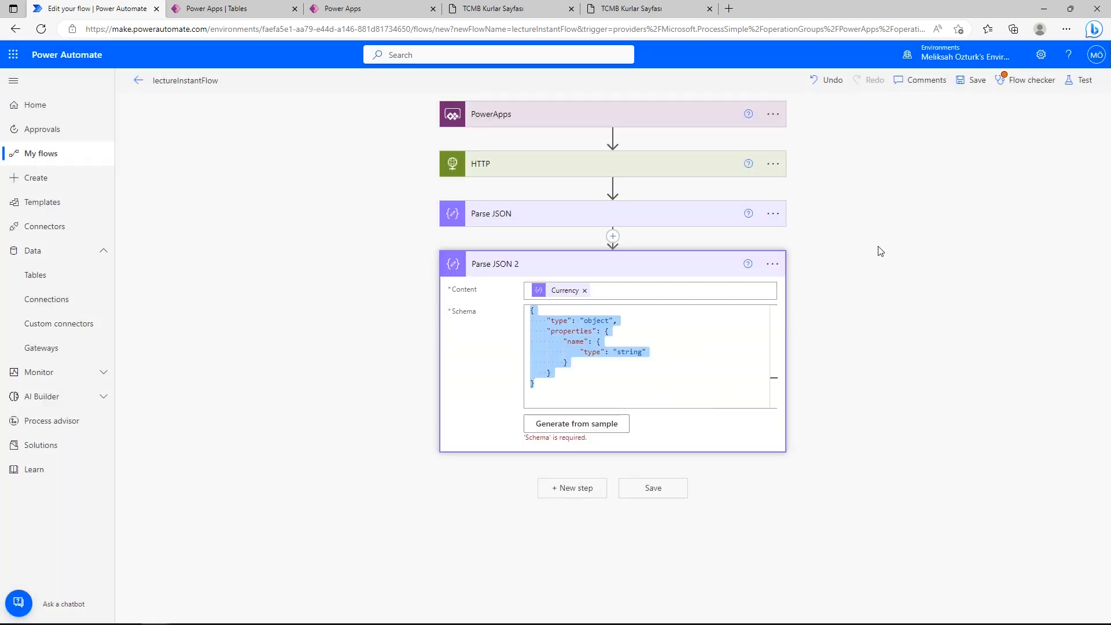
- Save and test the flow automatically with the recently succeeded test's trigger, and inspect the inputs of the run's first Parse JSON action
left_click(1080, 80)
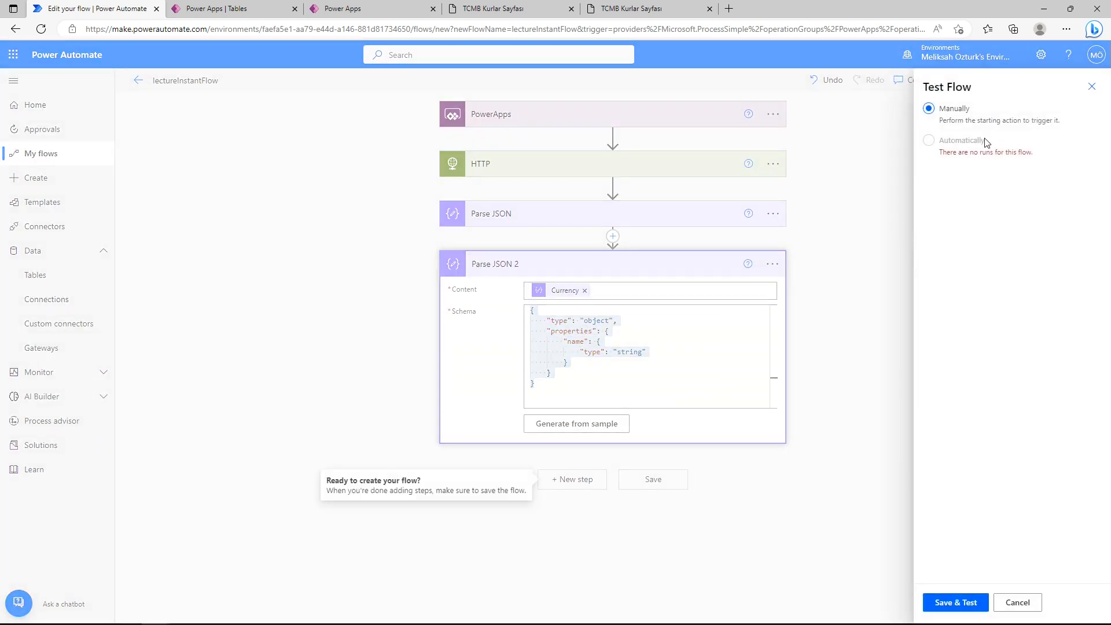
left_click(929, 140)
left_click(948, 160)
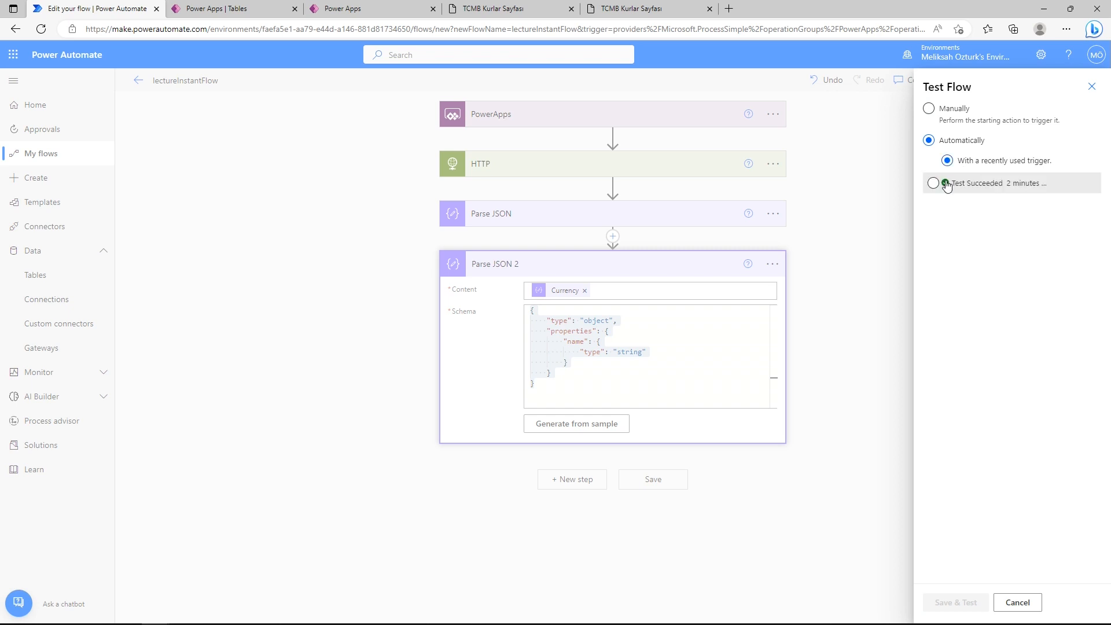
left_click(947, 185)
left_click(967, 603)
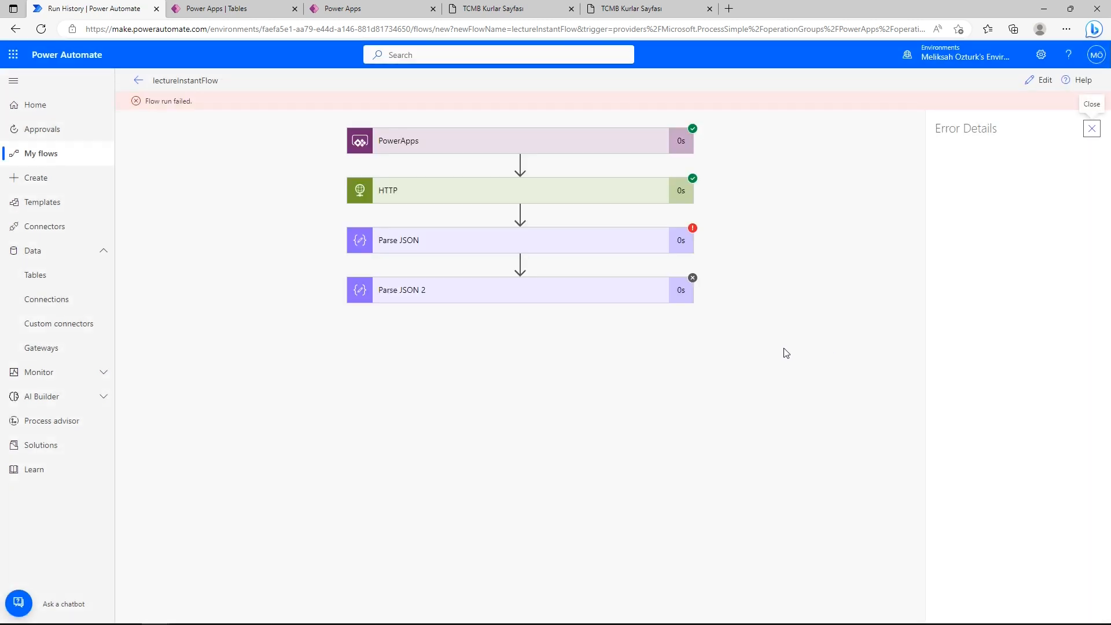
left_click(565, 245)
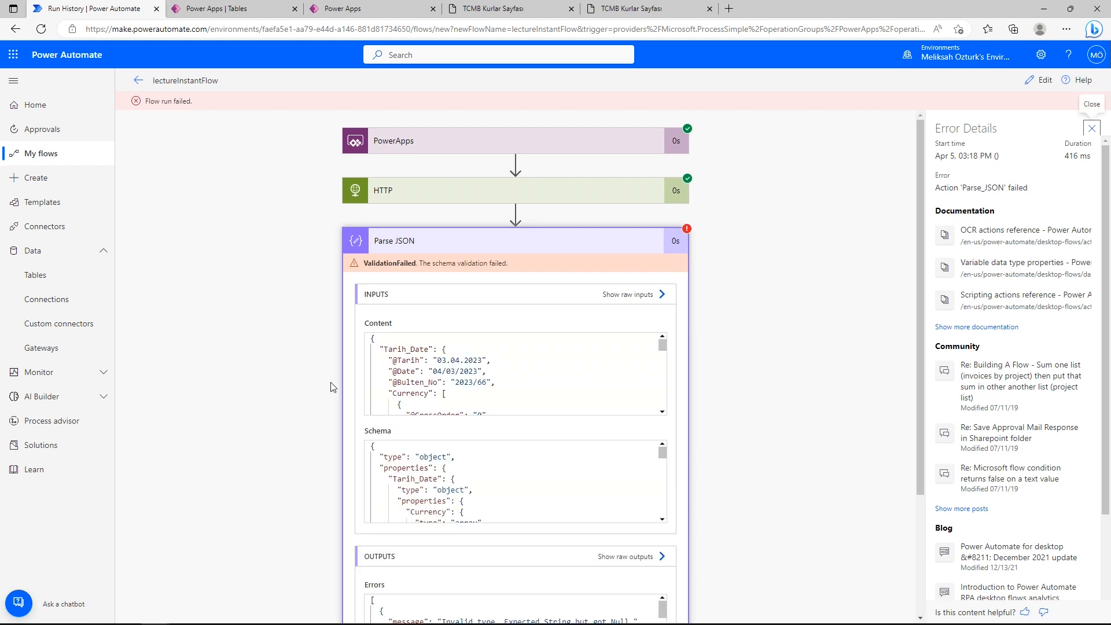
scroll(465, 401, "down", 2)
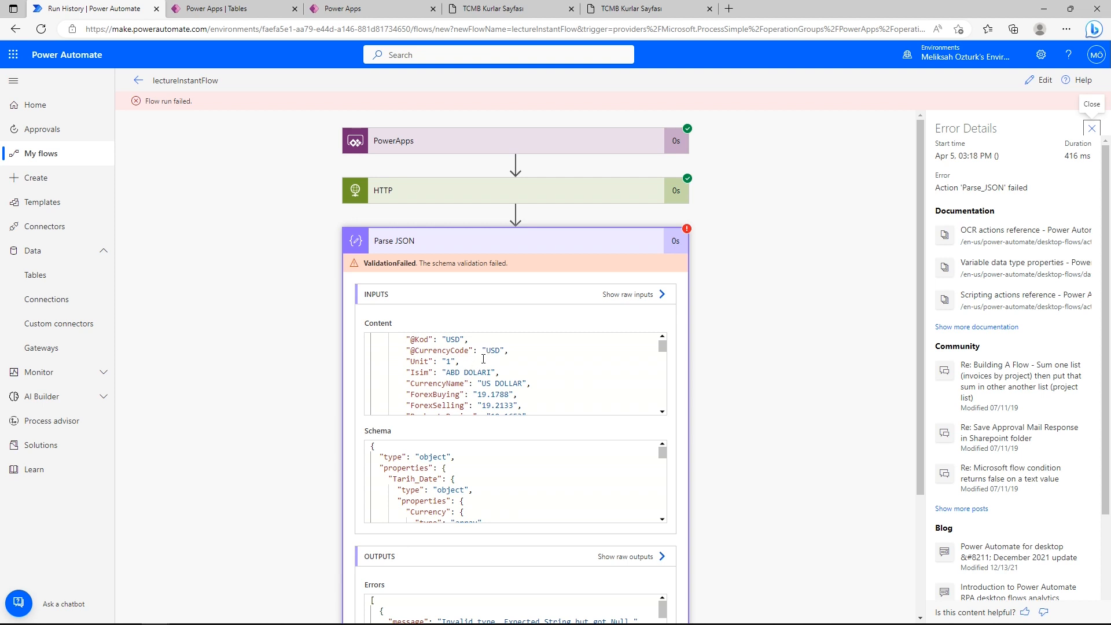
- Reopen the flow for editing and examine the first Parse JSON action's Currency schema alongside the Parse JSON 2 schema
left_click(1040, 79)
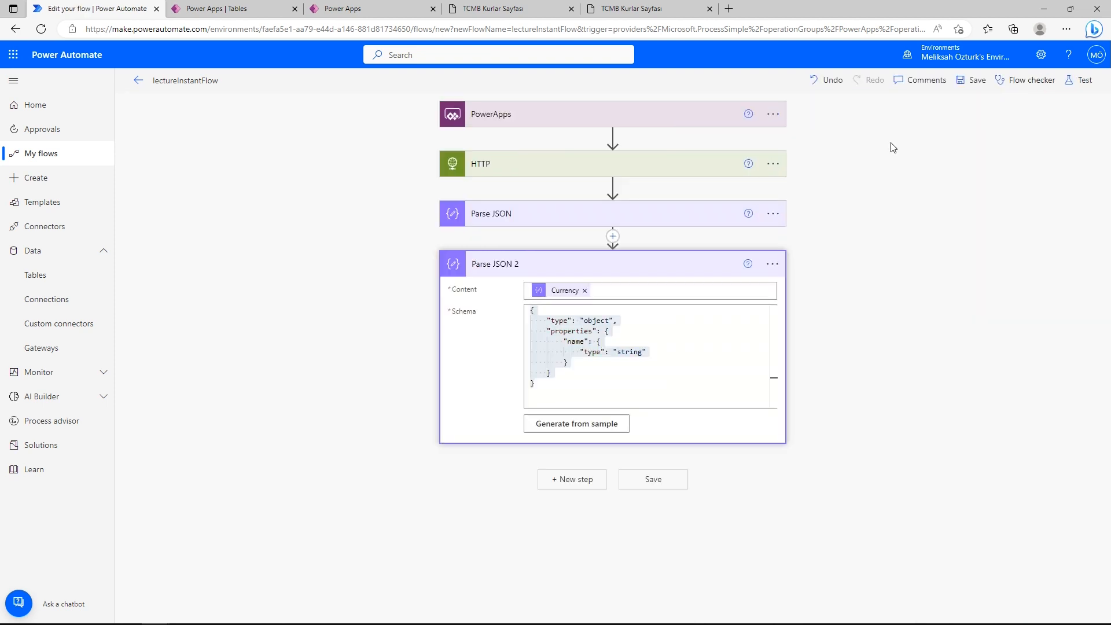
left_click(633, 221)
scroll(616, 320, "down", 5)
scroll(619, 327, "down", 5)
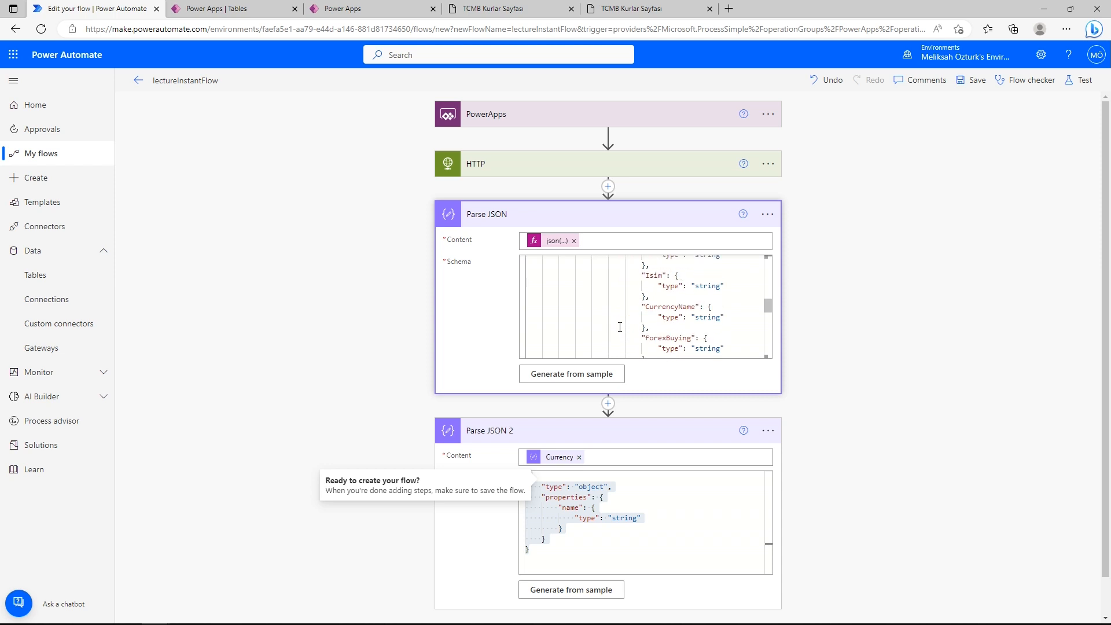
scroll(619, 329, "up", 10)
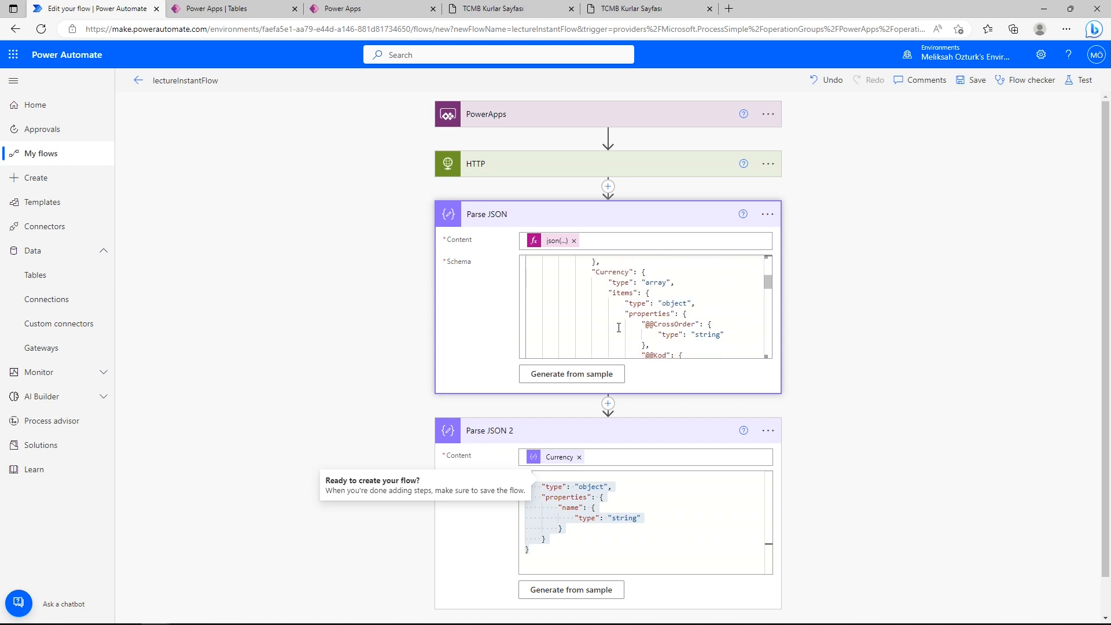
scroll(416, 387, "down", 1)
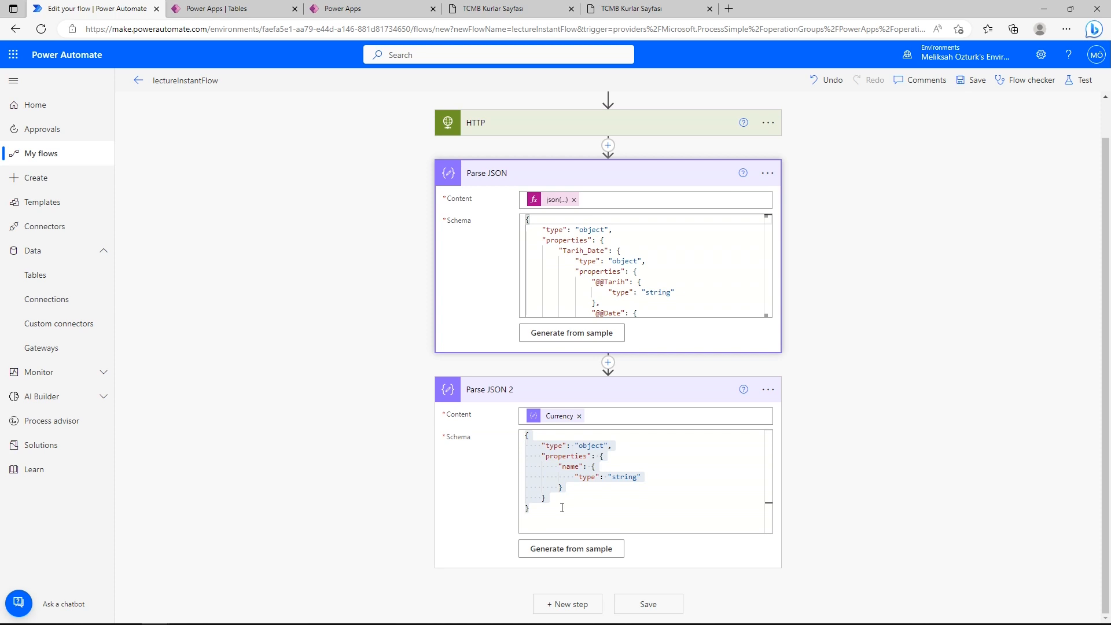
left_click(611, 501)
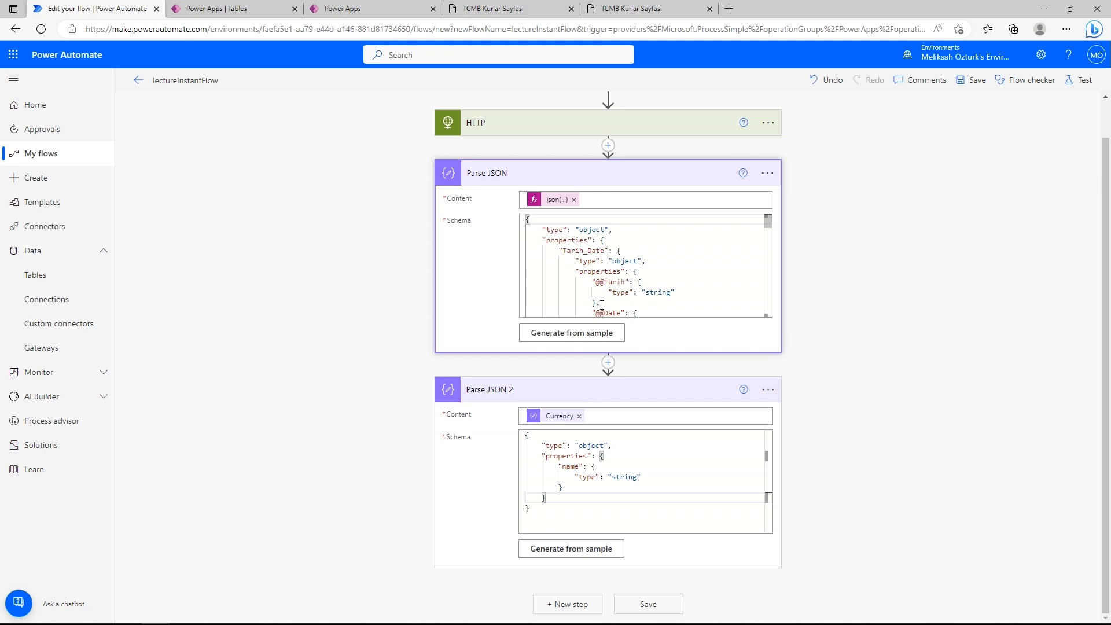
- Test the flow automatically with the latest failed test's trigger, and inspect the first Parse JSON action's inputs and errors
left_click(1080, 80)
left_click(933, 183)
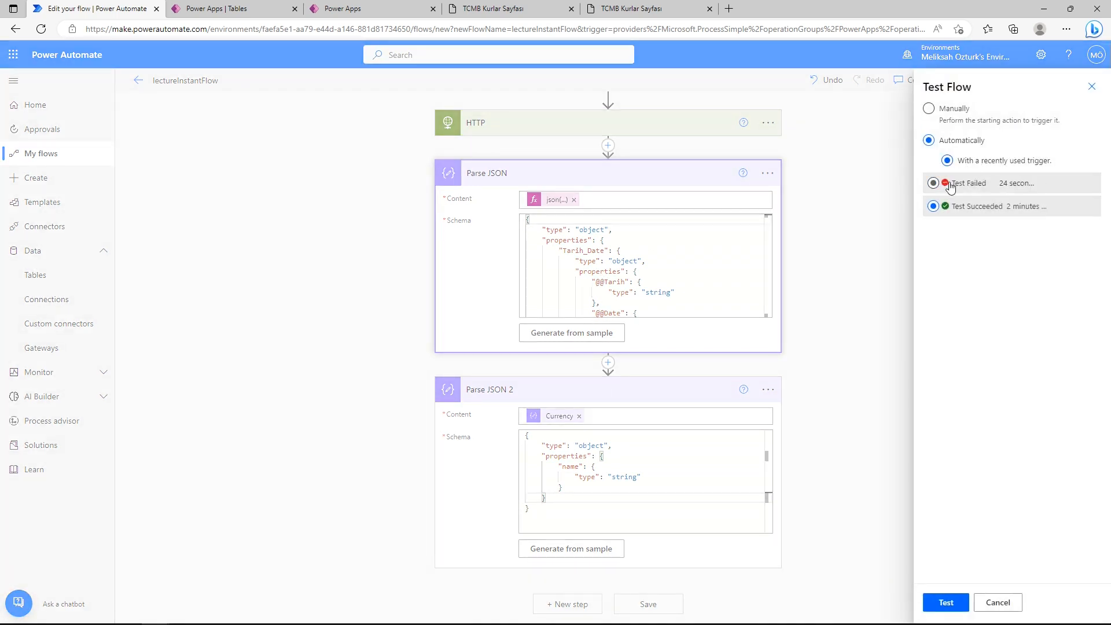
left_click(926, 604)
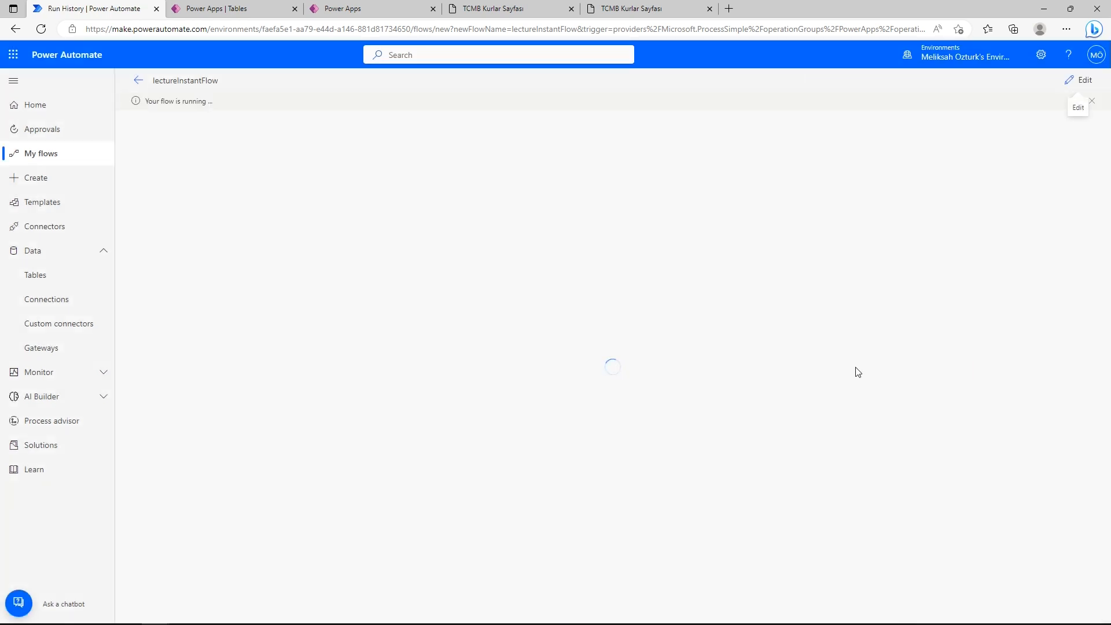
left_click(632, 248)
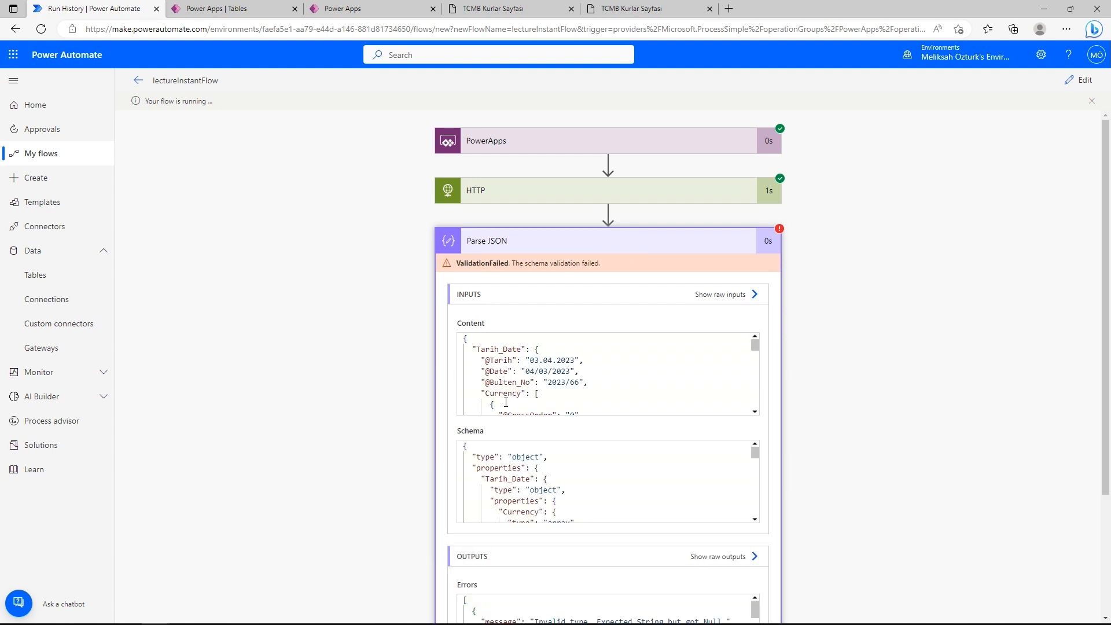
scroll(506, 402, "down", 5)
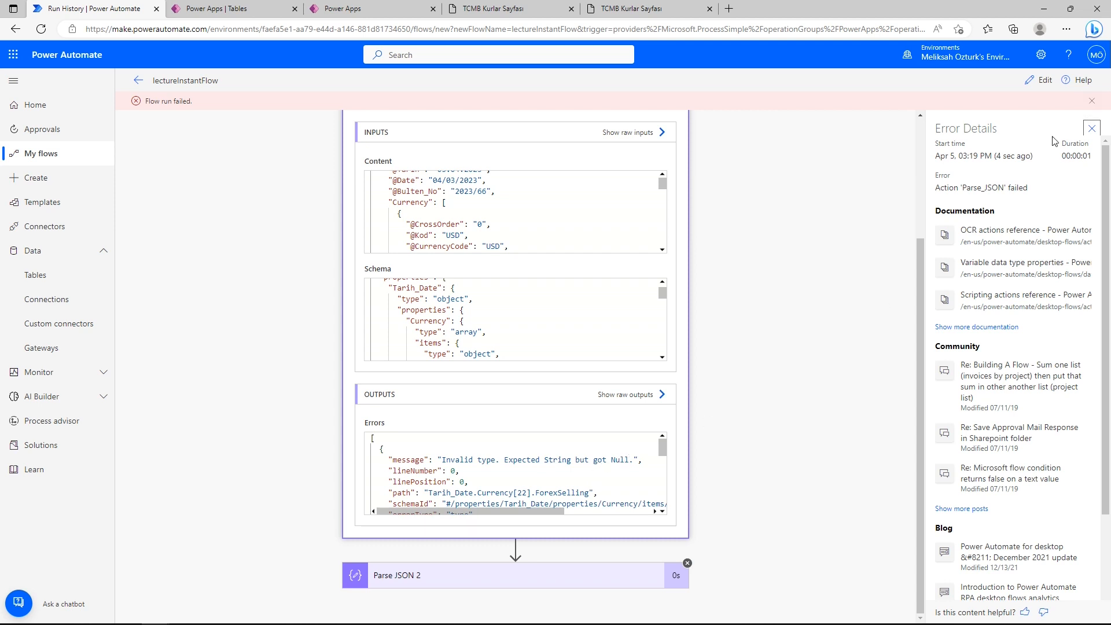
- In the first Parse JSON schema, set the ForexBuying and ForexSelling types to ["string",null]
left_click(1040, 80)
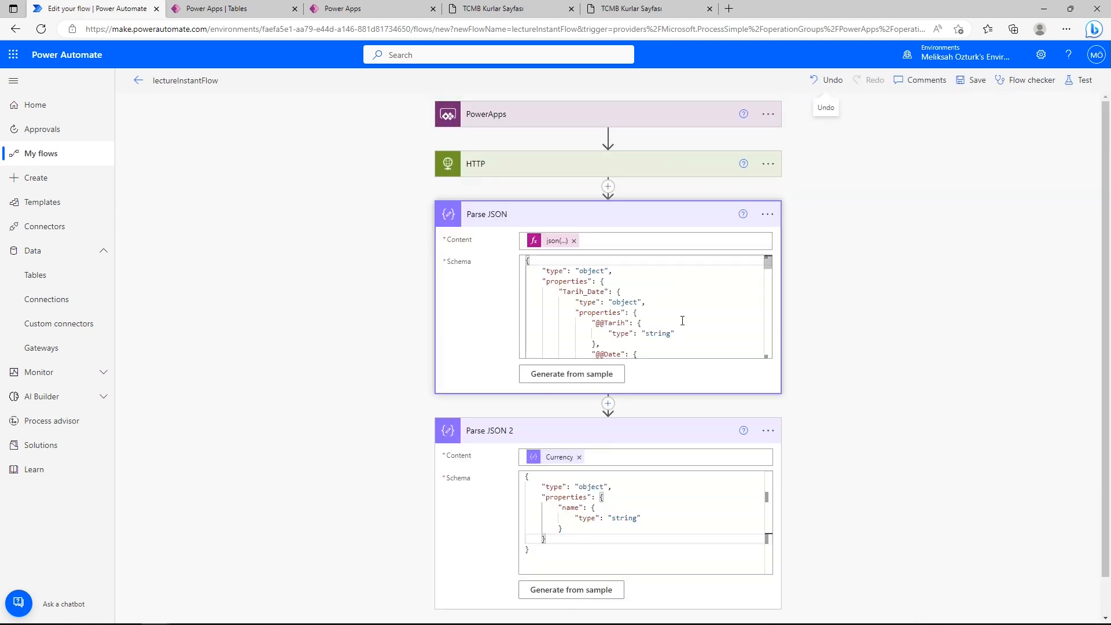
scroll(650, 326, "down", 5)
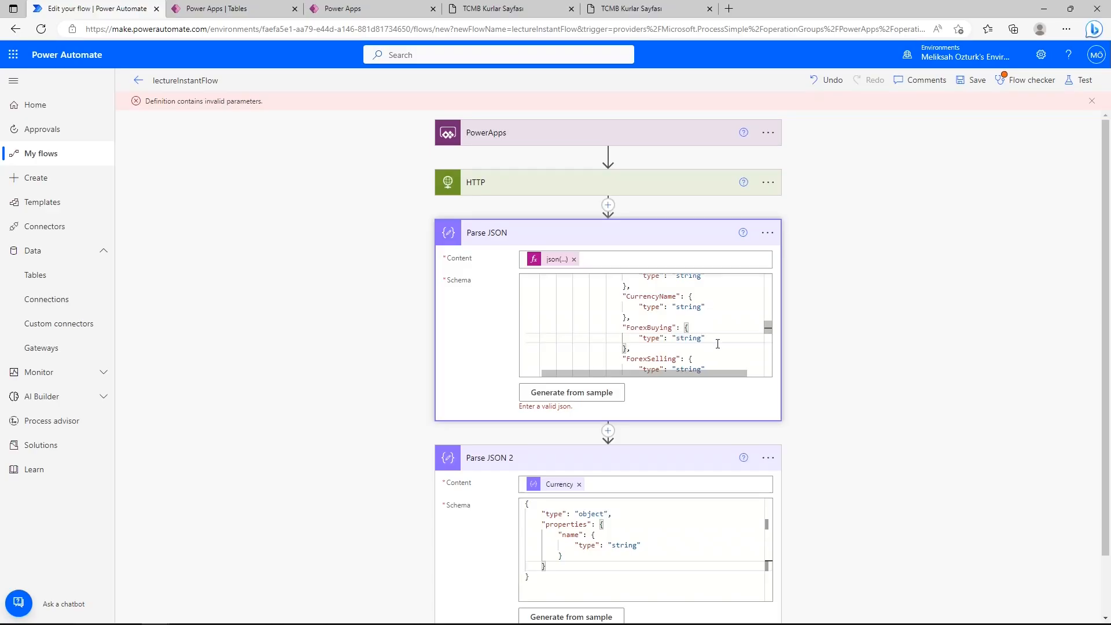
type("[")
left_click(749, 334)
type(",null]")
left_click_drag(744, 338, 674, 340)
scroll(704, 354, "down", 1)
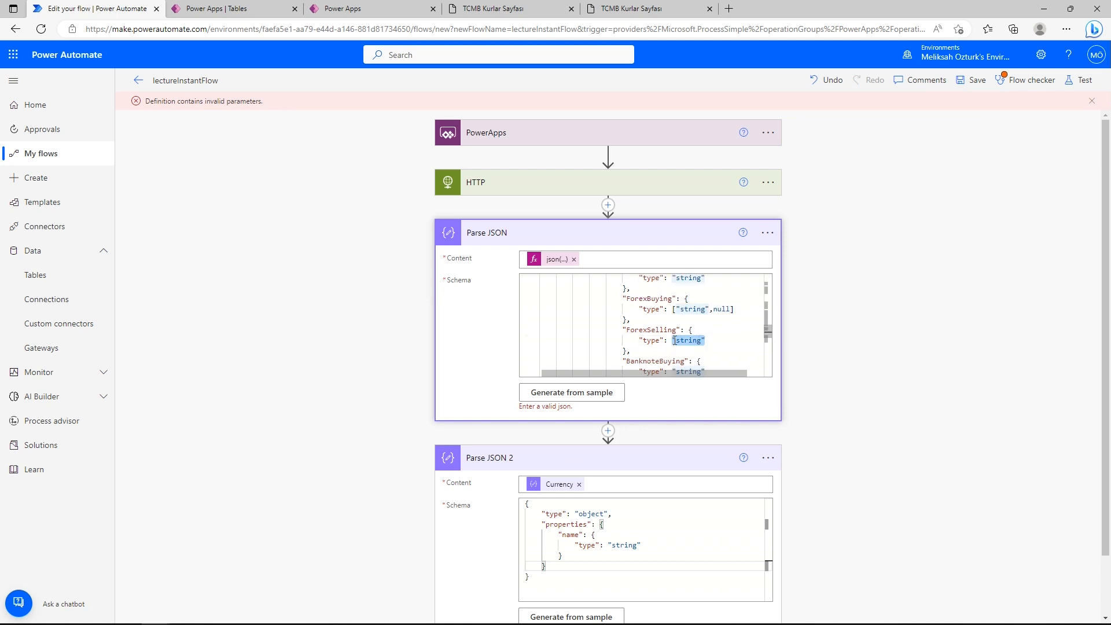
type("[\"string\",null]")
- Put quotation marks around null in the ForexBuying and ForexSelling types, making each ["string","null"]
left_click(715, 311)
type("\"")
left_click(736, 310)
type("\"")
left_click(715, 341)
type("\"")
left_click(734, 341)
type("\"")
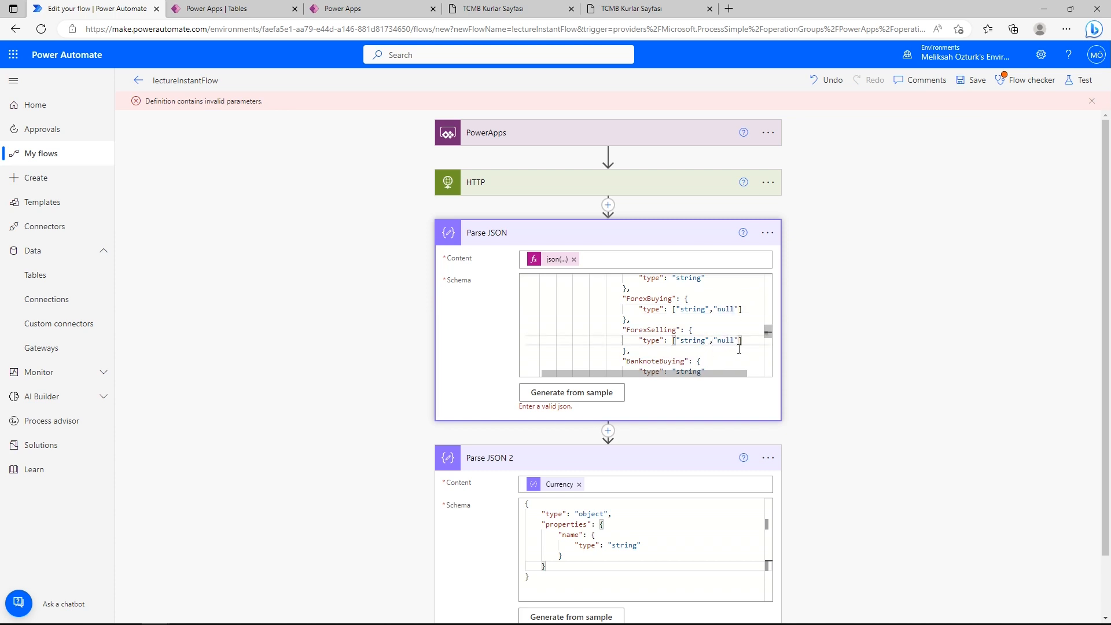
- Set the BanknoteBuying and BanknoteSelling types in the first Parse JSON schema to ["string","null"]
left_click_drag(748, 341, 673, 345)
scroll(706, 342, "down", 2)
type("[\"string\",\"null\"]")
type("[\"string\",\"null\"]")
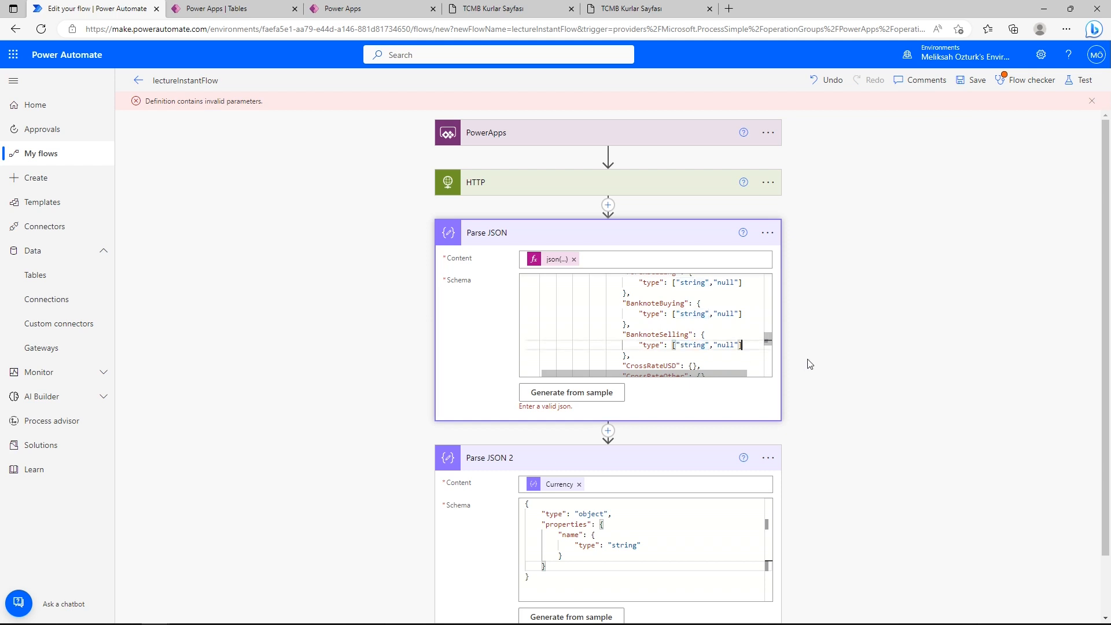
scroll(730, 345, "down", 5)
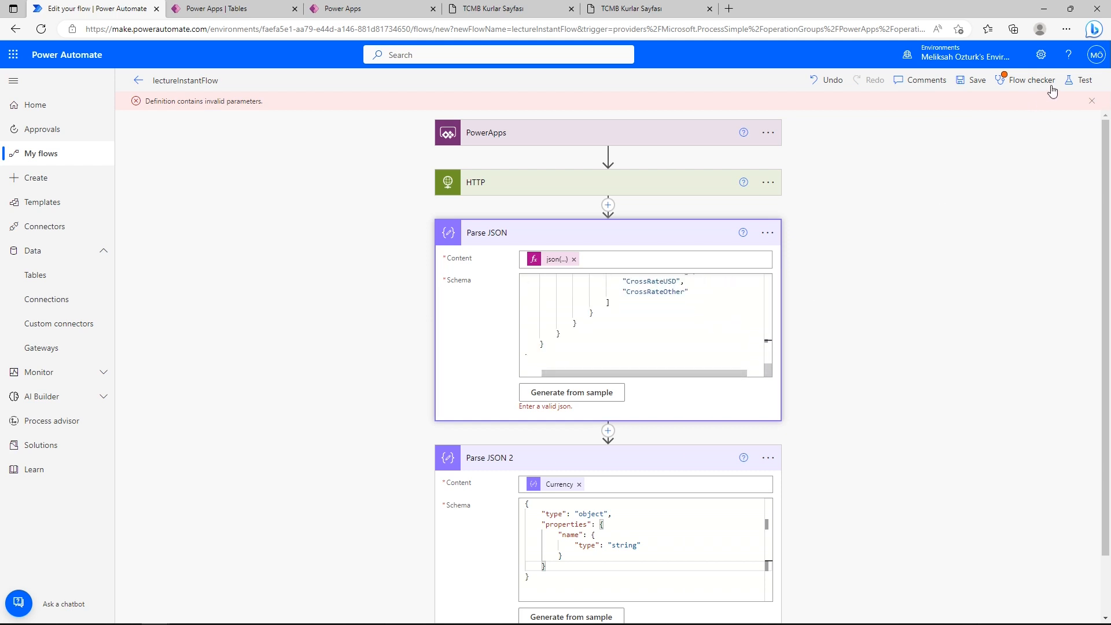
- Save and test the flow automatically with the latest failed test's trigger, and inspect the inputs and errors of Parse JSON 2
left_click(1080, 82)
left_click(934, 183)
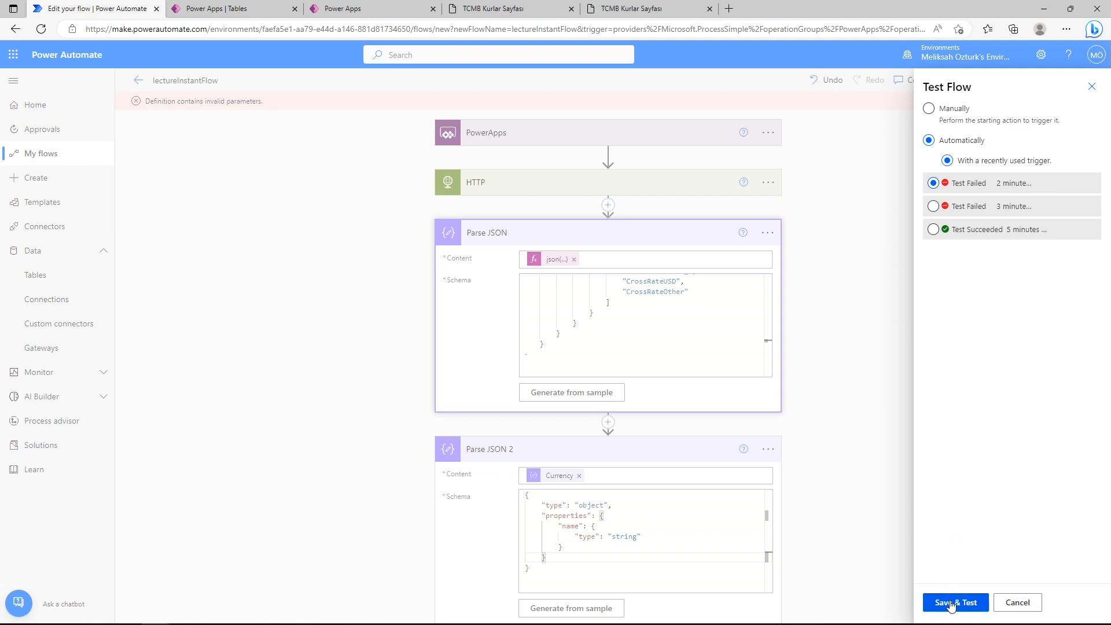
left_click(951, 604)
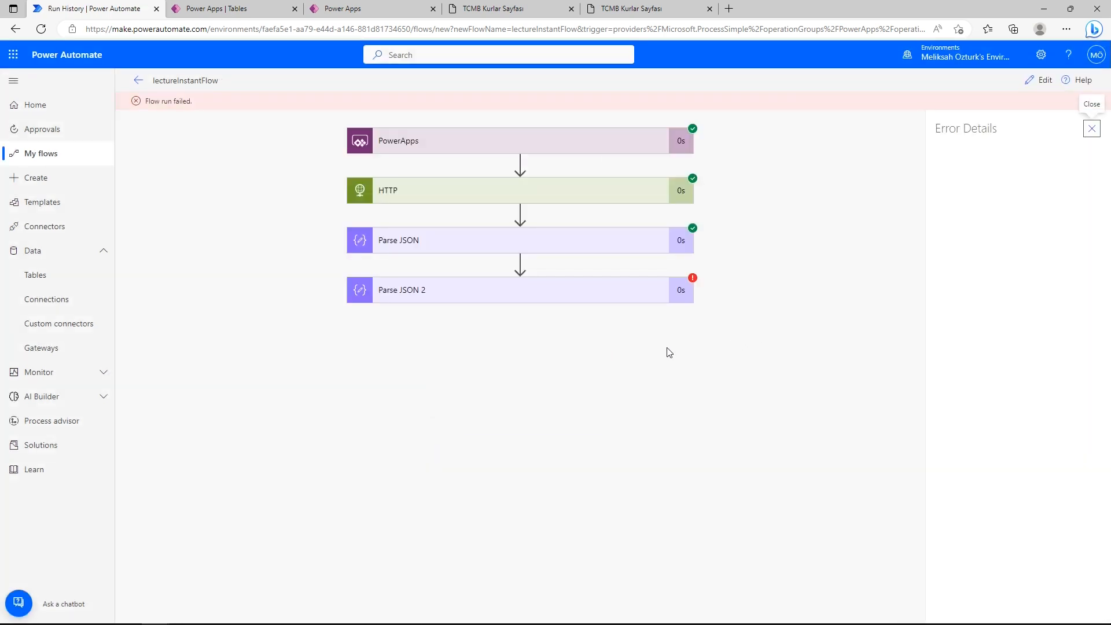
left_click(480, 298)
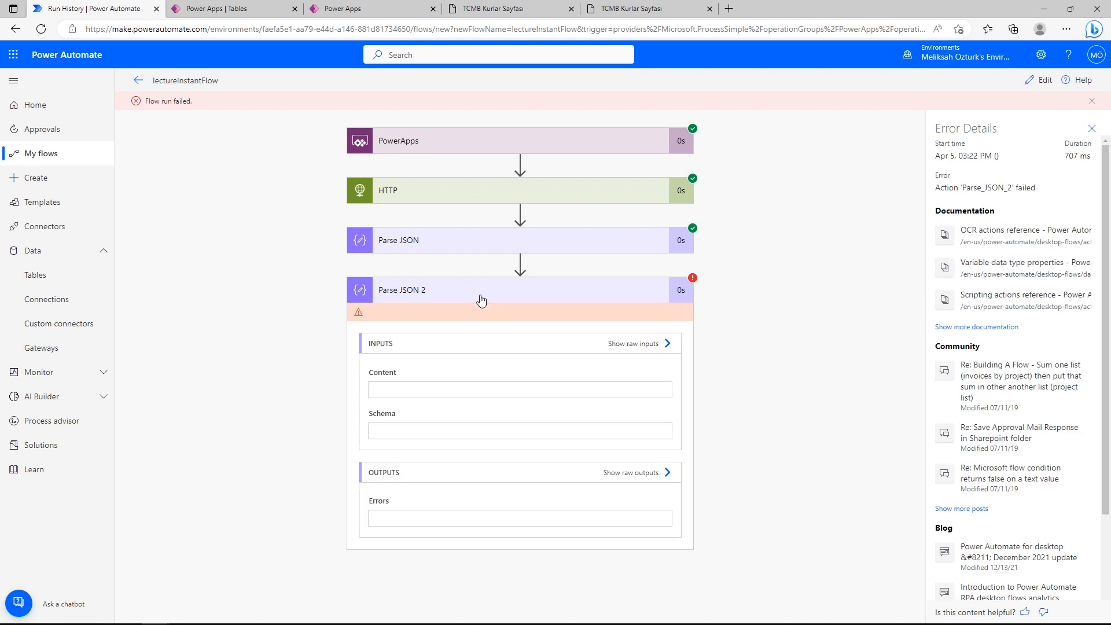
scroll(276, 428, "down", 3)
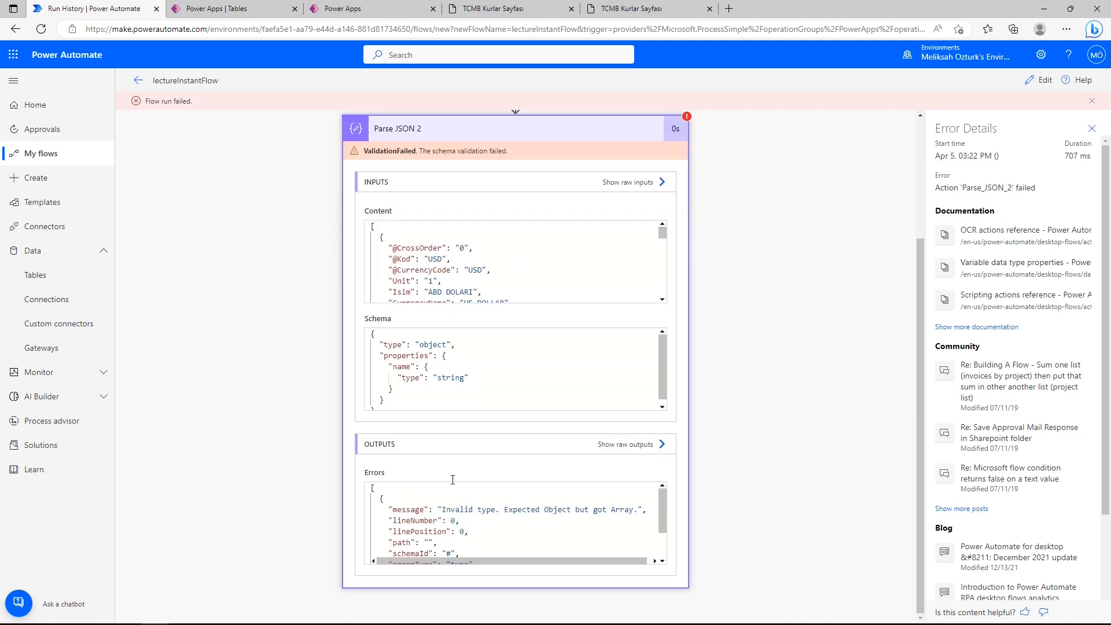
scroll(461, 361, "down", 1)
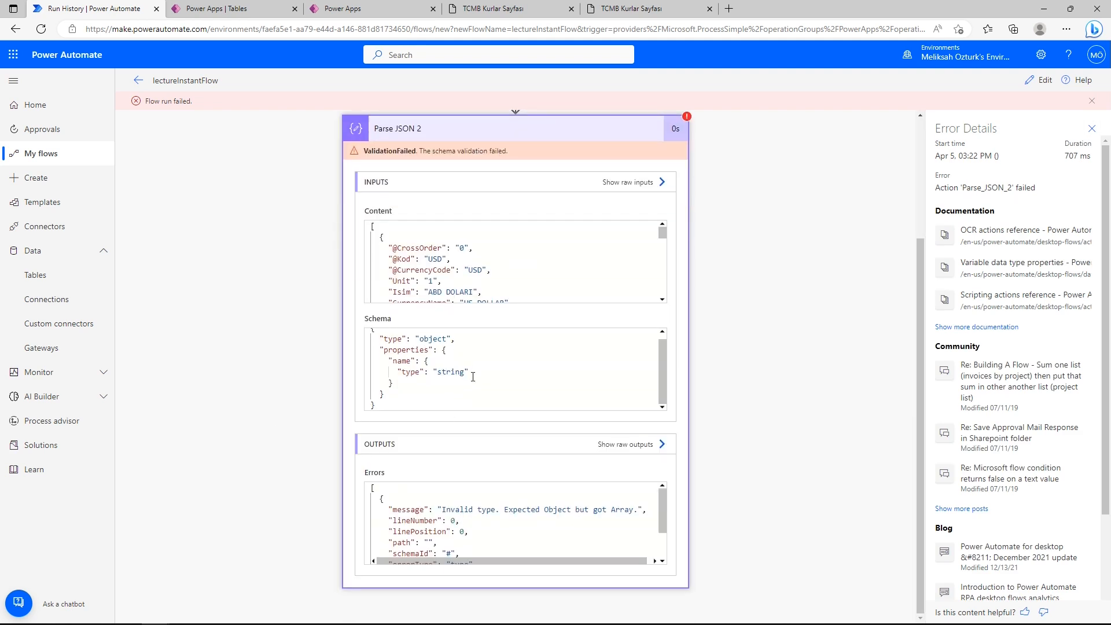
scroll(484, 284, "down", 5)
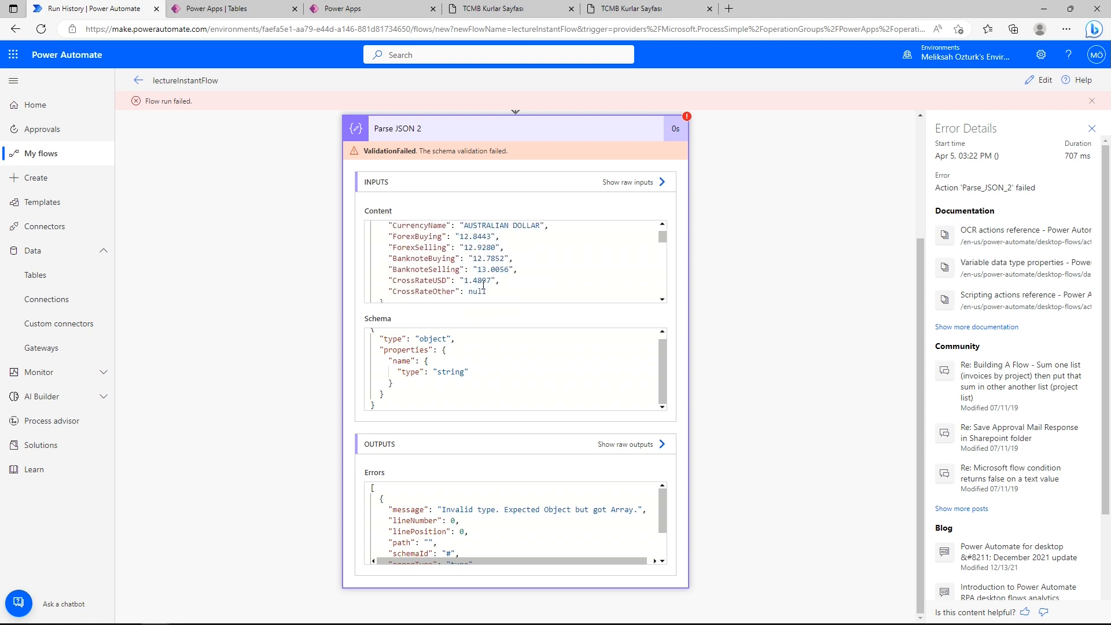
- Regenerate the Parse JSON 2 schema using the full Content copied from the failed run's Parse JSON 2 inputs as the sample payload
double_click(483, 283)
key("ctrl+a")
scroll(488, 289, "up", 5)
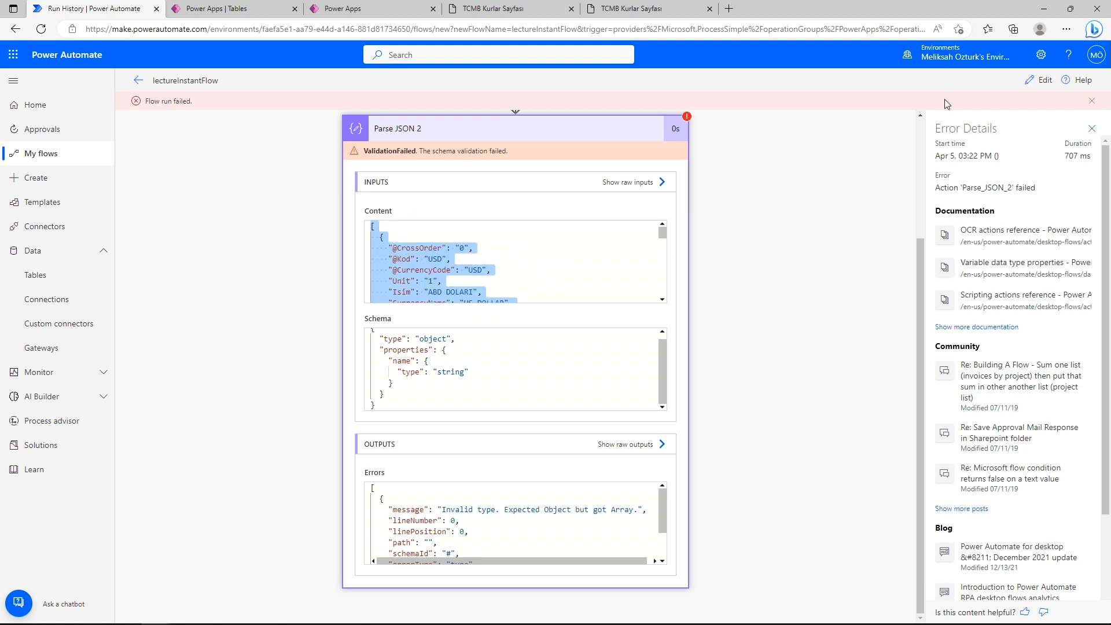
left_click(1039, 80)
left_click(672, 536)
left_click(605, 590)
key("ctrl+a")
key("BackSpace")
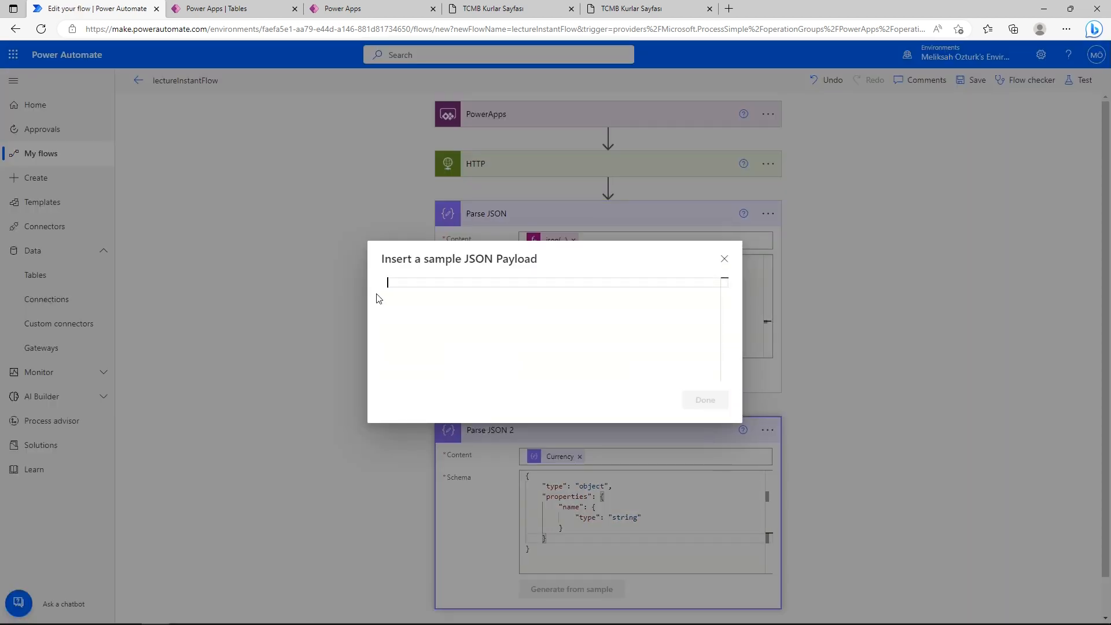
key("ctrl+v")
left_click(705, 412)
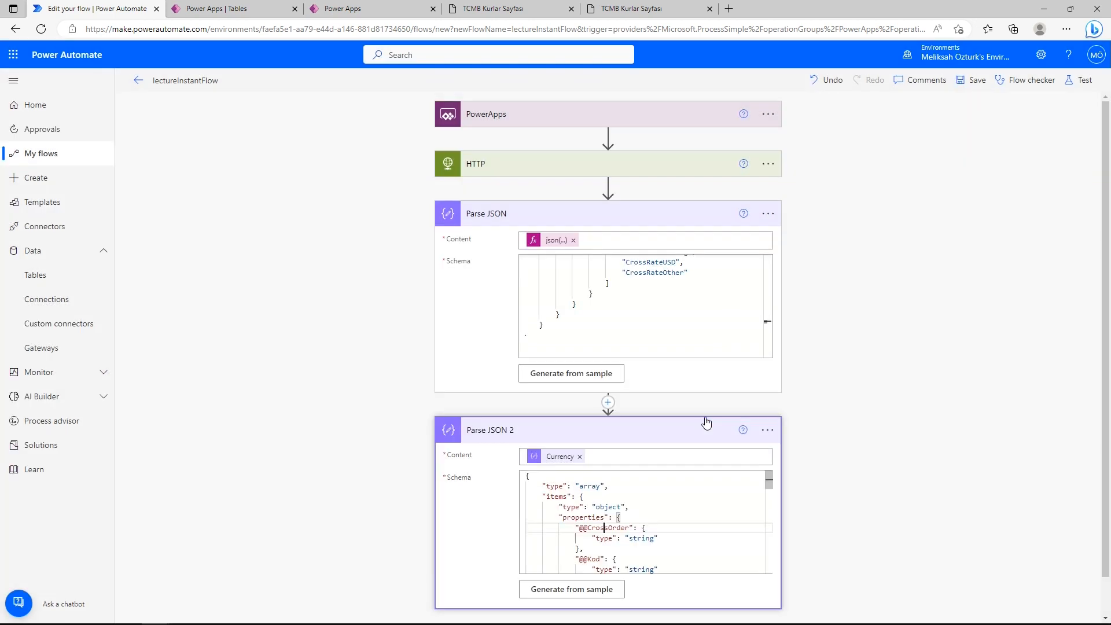
- In the Parse JSON 2 schema, set the ForexBuying type to ["string","null"]
scroll(668, 512, "down", 4)
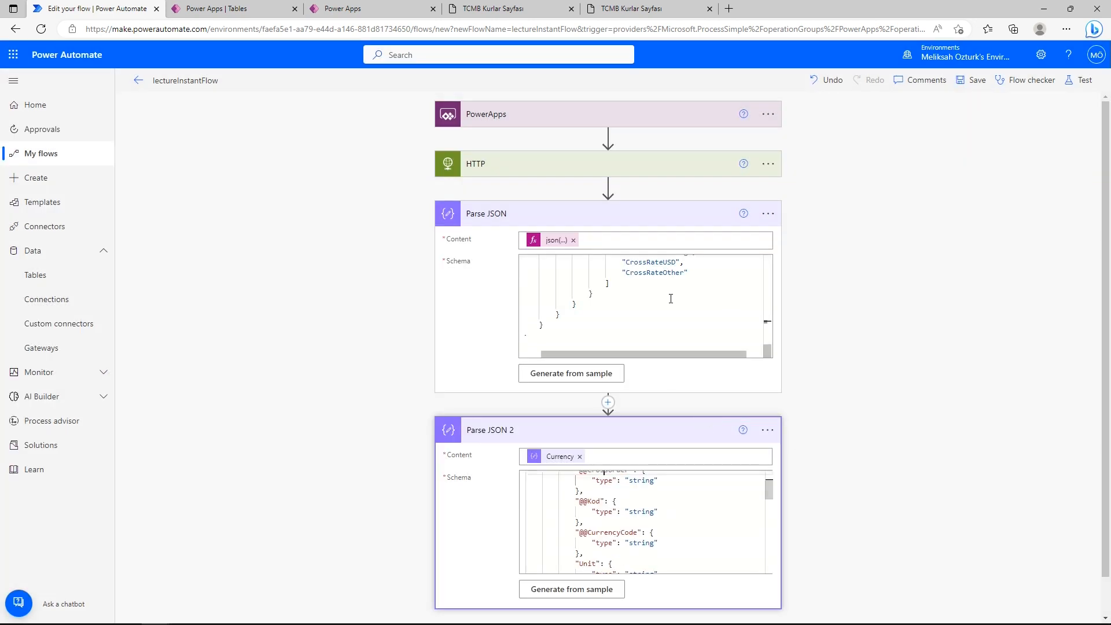
scroll(672, 538, "down", 5)
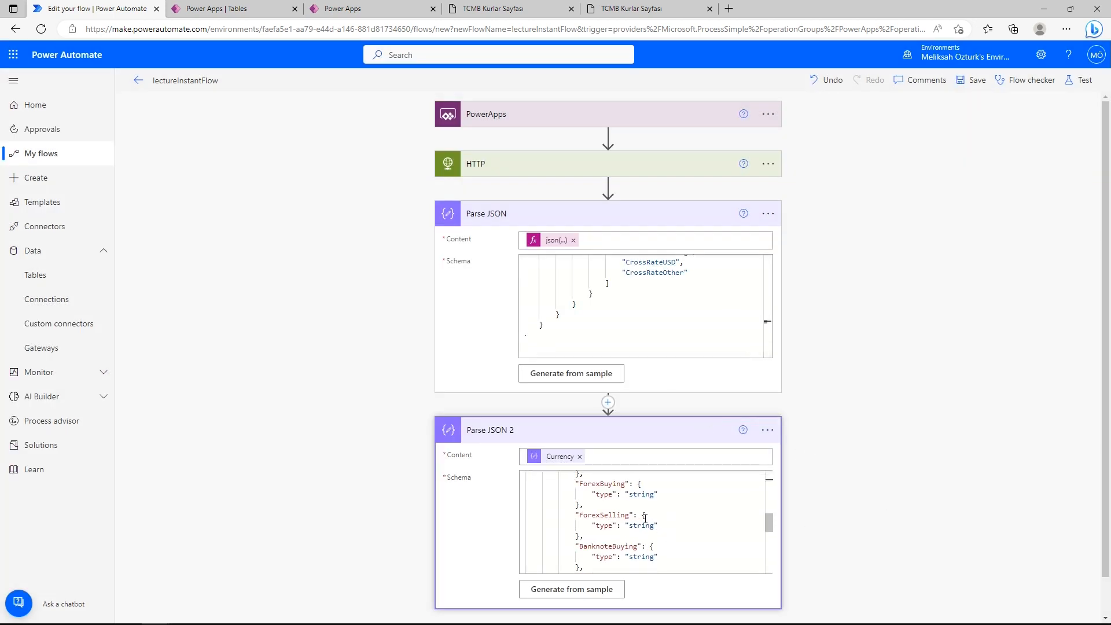
left_click(628, 493)
type("[")
key("Right")
type(",\"null\"]")
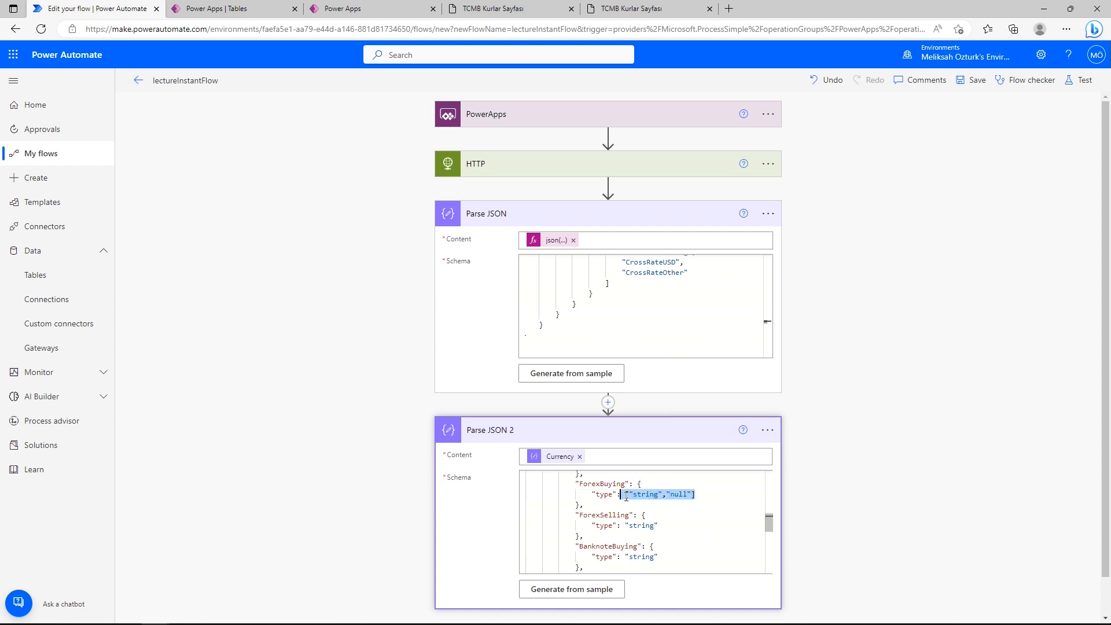
left_click_drag(658, 525, 627, 527)
type("[\"string\",\"null\"]")
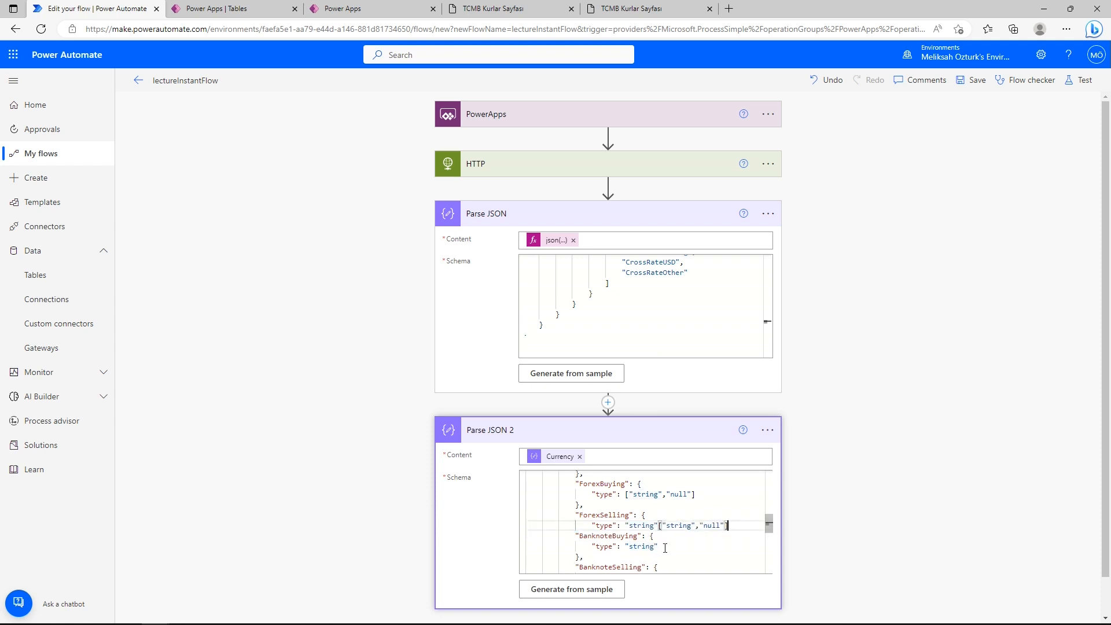
key("ctrl+z")
left_click(662, 533)
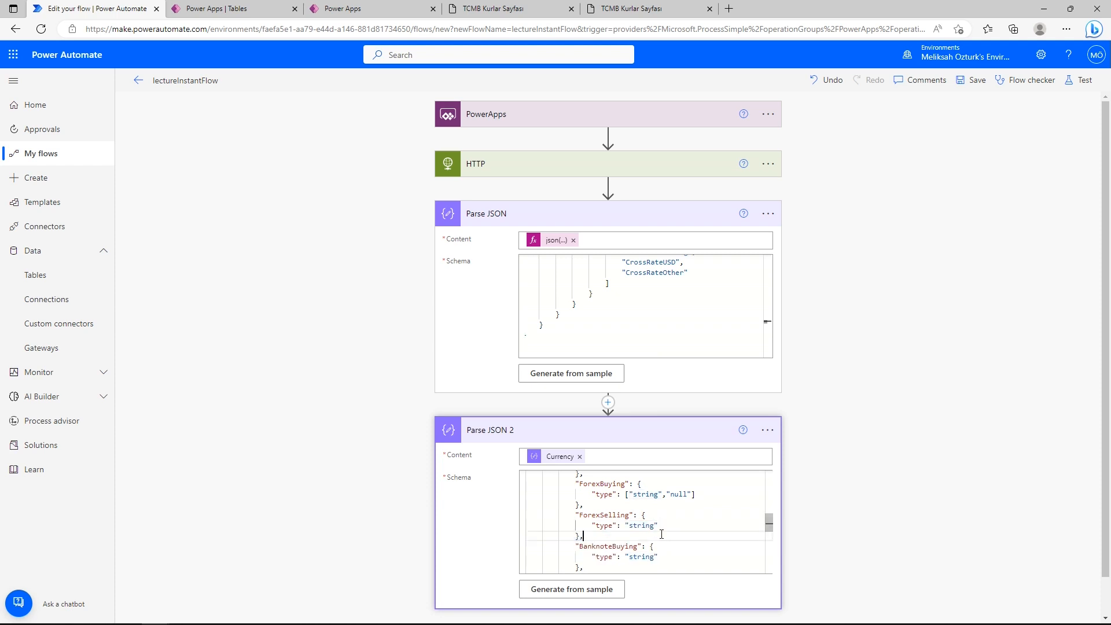
- Set the ForexSelling, BanknoteBuying and BanknoteSelling types in the Parse JSON 2 schema to ["string","null"]
left_click_drag(627, 525, 659, 525)
type("[\"string\",\"null\"]")
scroll(675, 553, "down", 1)
scroll(675, 553, "down", 1)
left_click_drag(664, 498, 626, 530)
type("[\"string\",\"null\"]")
type("[\"string\",\"null\"]")
scroll(668, 546, "down", 3)
scroll(670, 548, "down", 3)
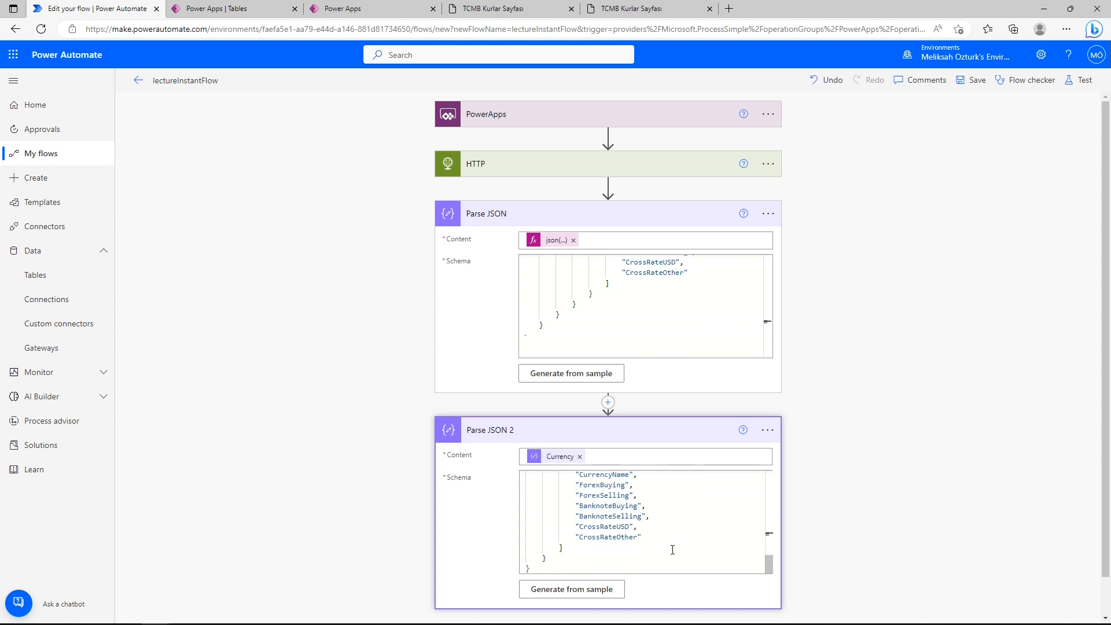
- Collapse both Parse JSON actions, and check the TCMB XML response in Postman before returning to the flow
left_click(629, 214)
left_click(637, 275)
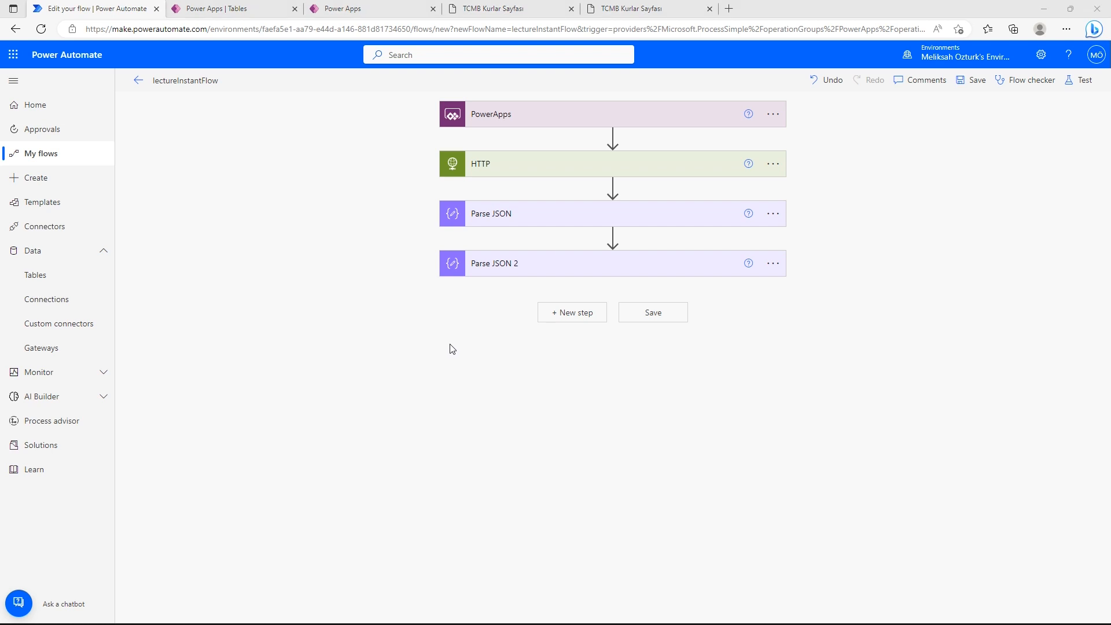
key("alt+Tab")
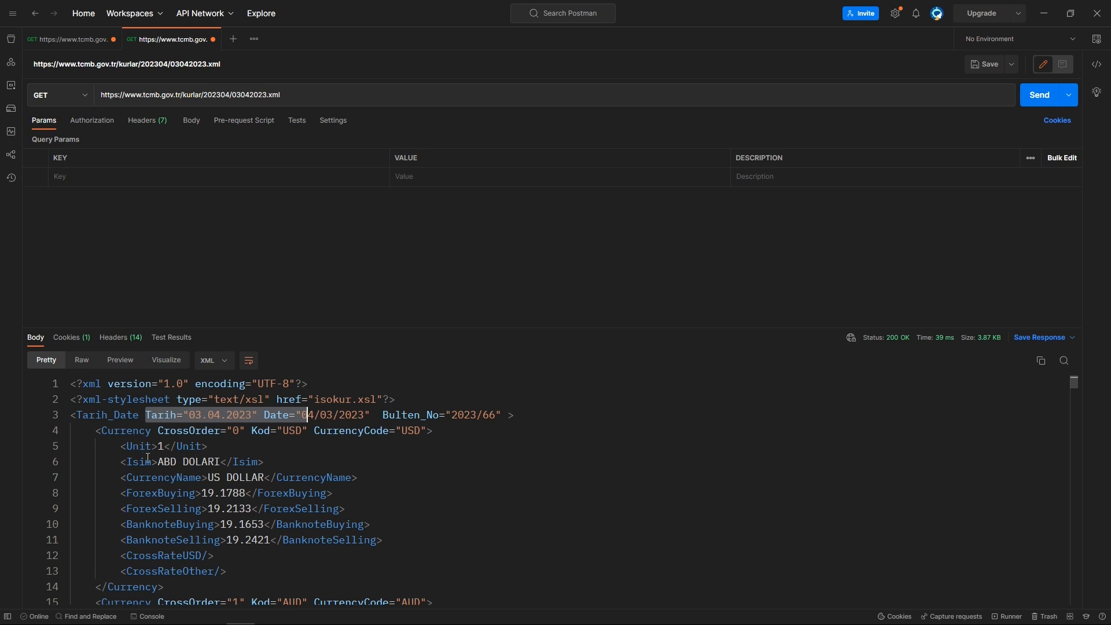
left_click(1043, 13)
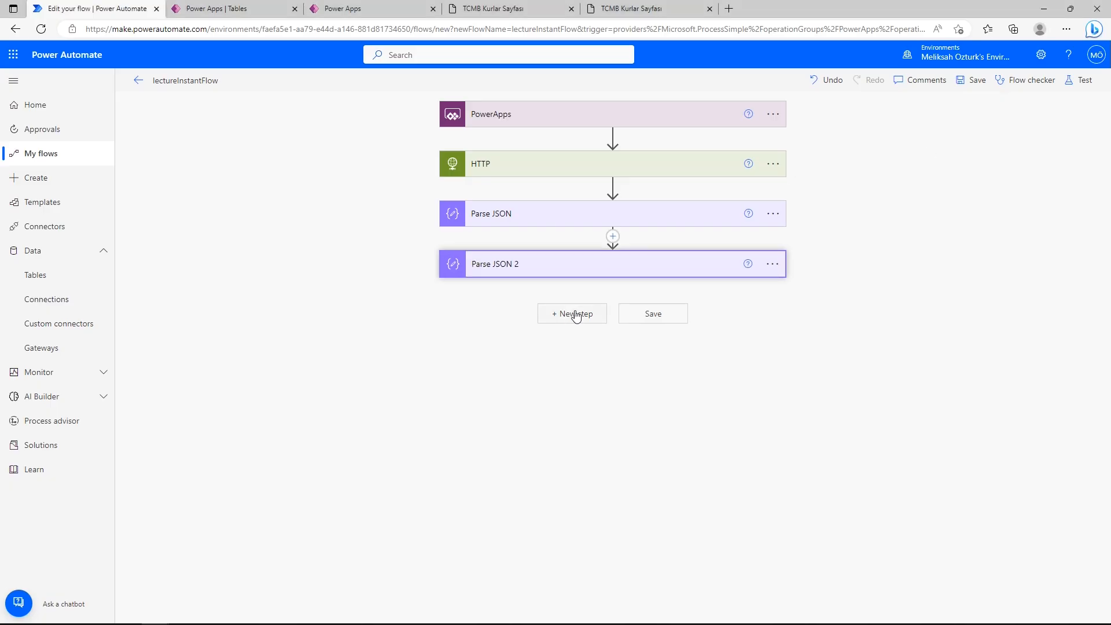
- Save and test the edited flow automatically, reusing the trigger of the most recent failed test
left_click(1081, 81)
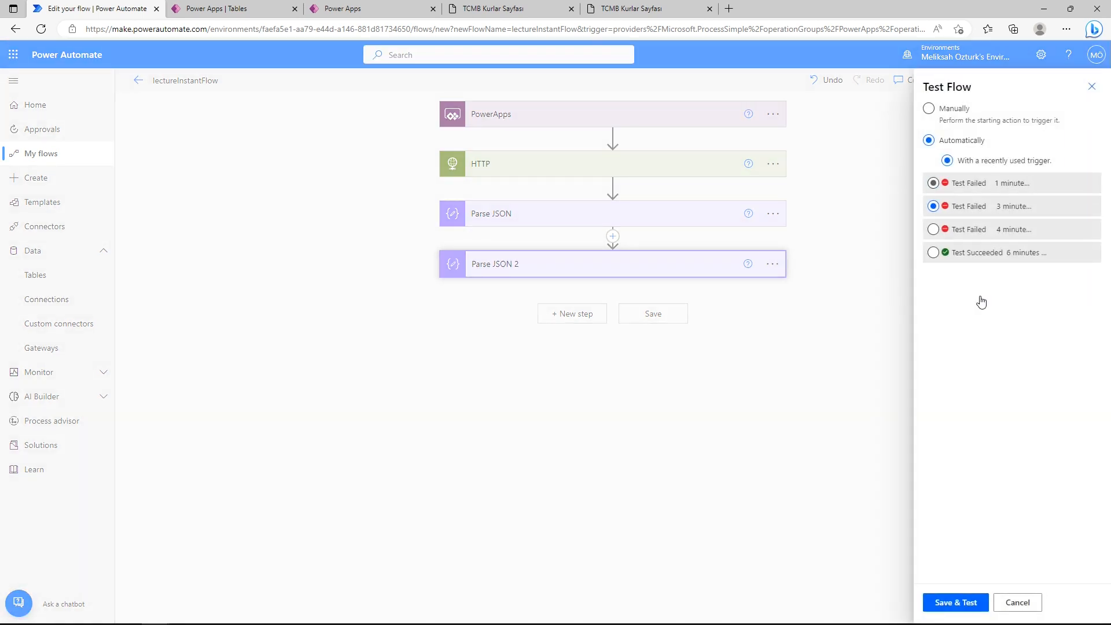
left_click(965, 603)
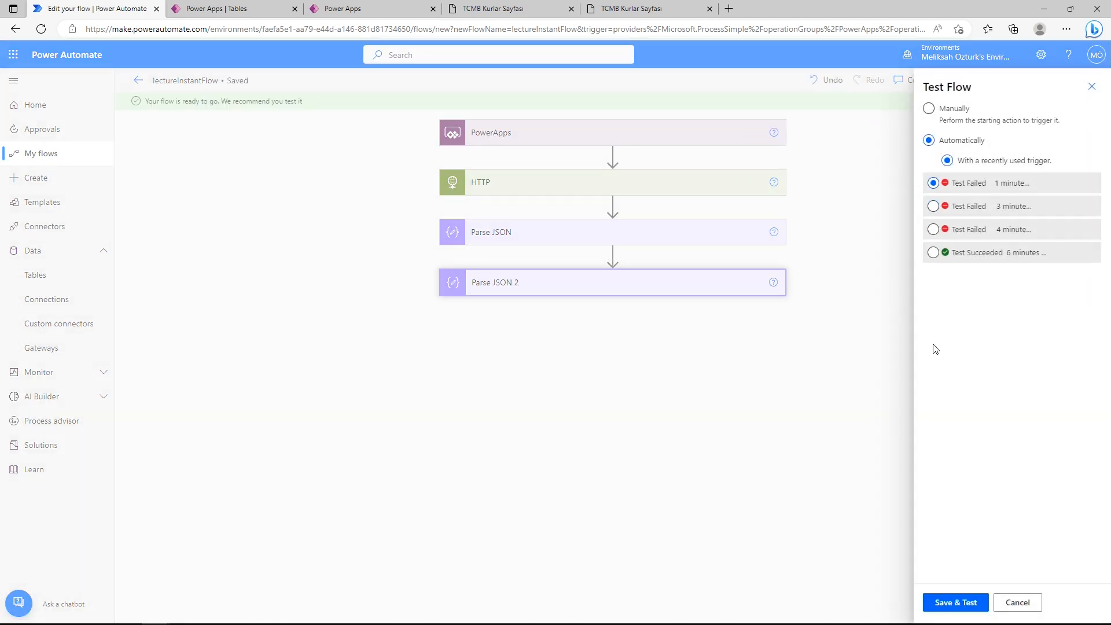
- Run the flow test with the recent trigger, and examine the currency records in the Parse JSON 2 output body
left_click(958, 602)
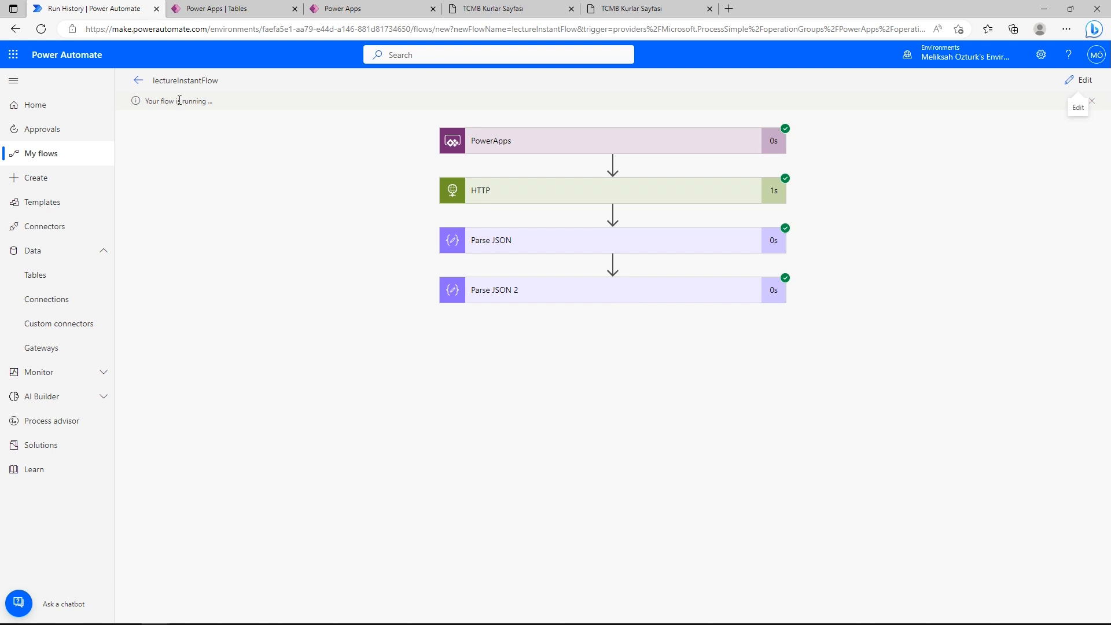
left_click(600, 293)
scroll(406, 364, "down", 3)
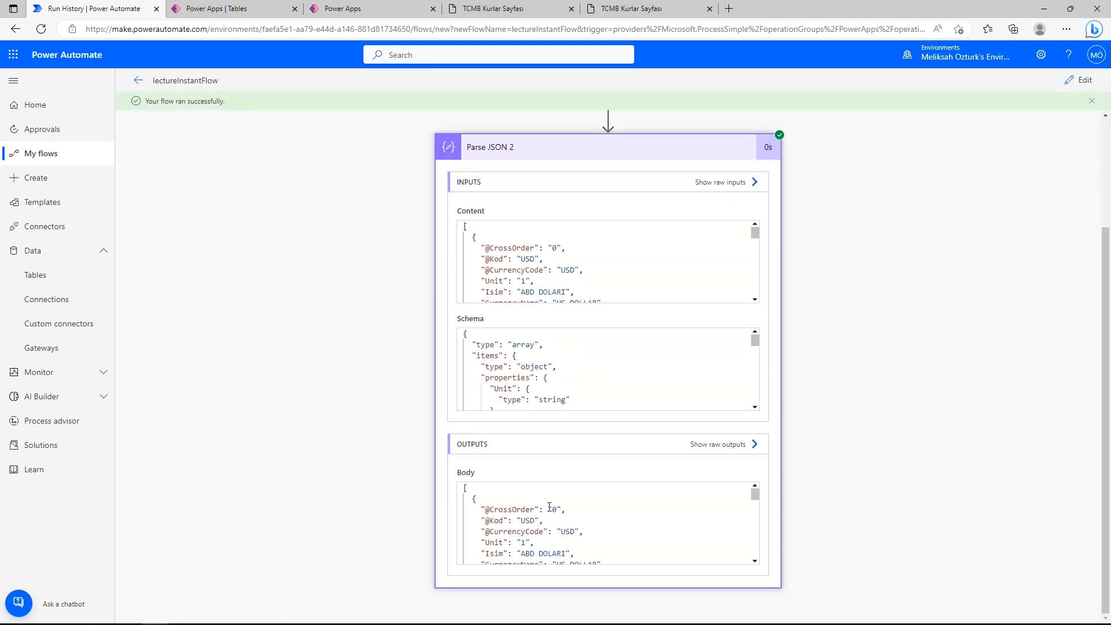
scroll(506, 515, "down", 1)
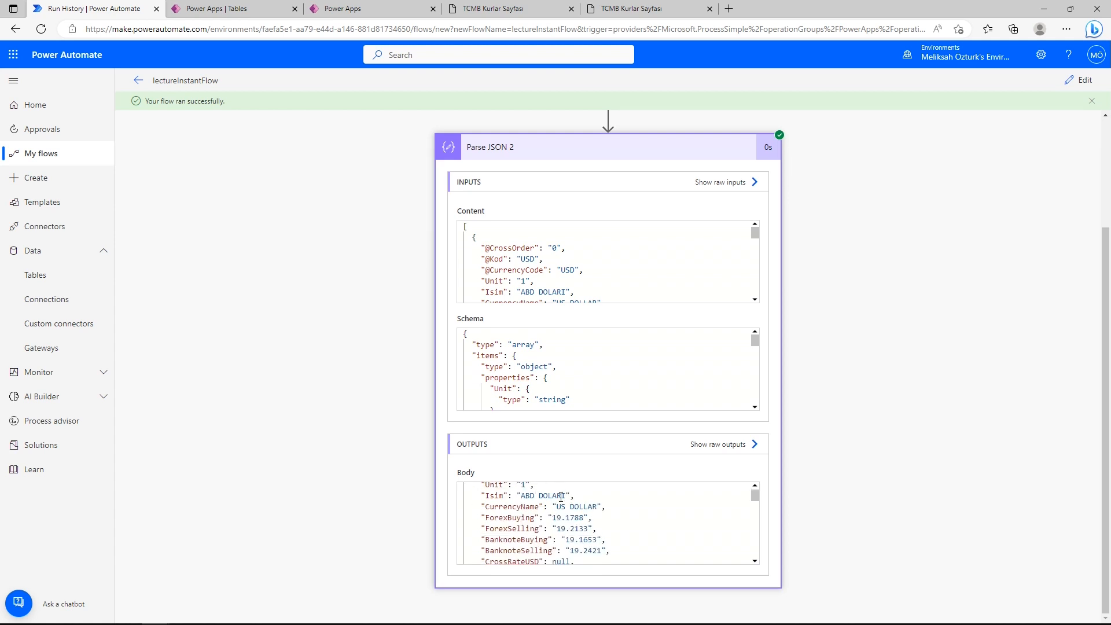
scroll(536, 518, "down", 10)
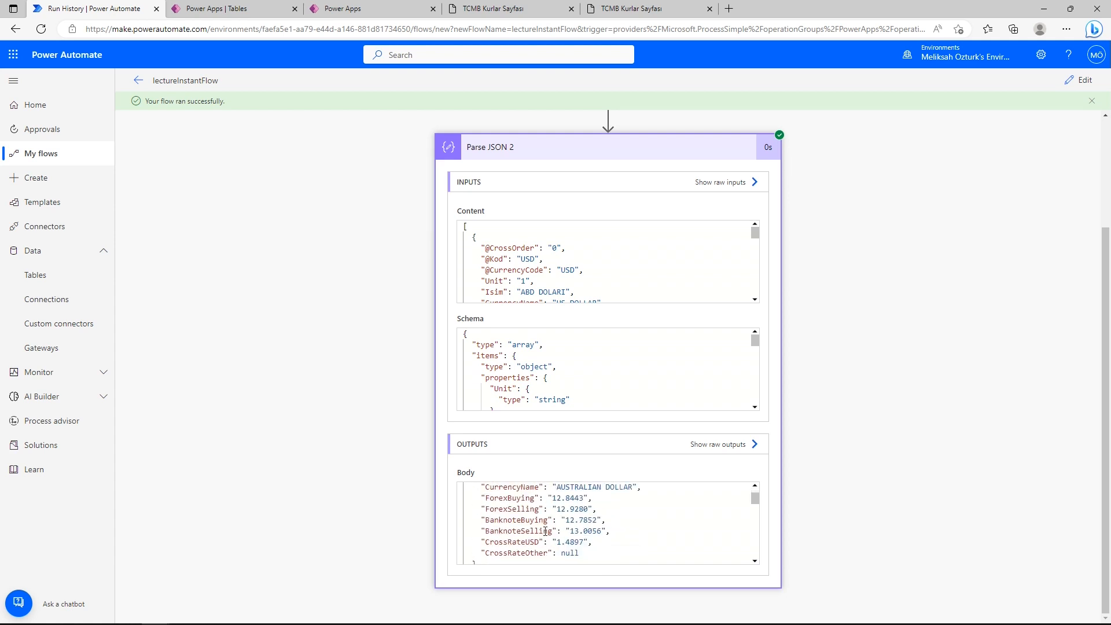
scroll(547, 531, "up", 10)
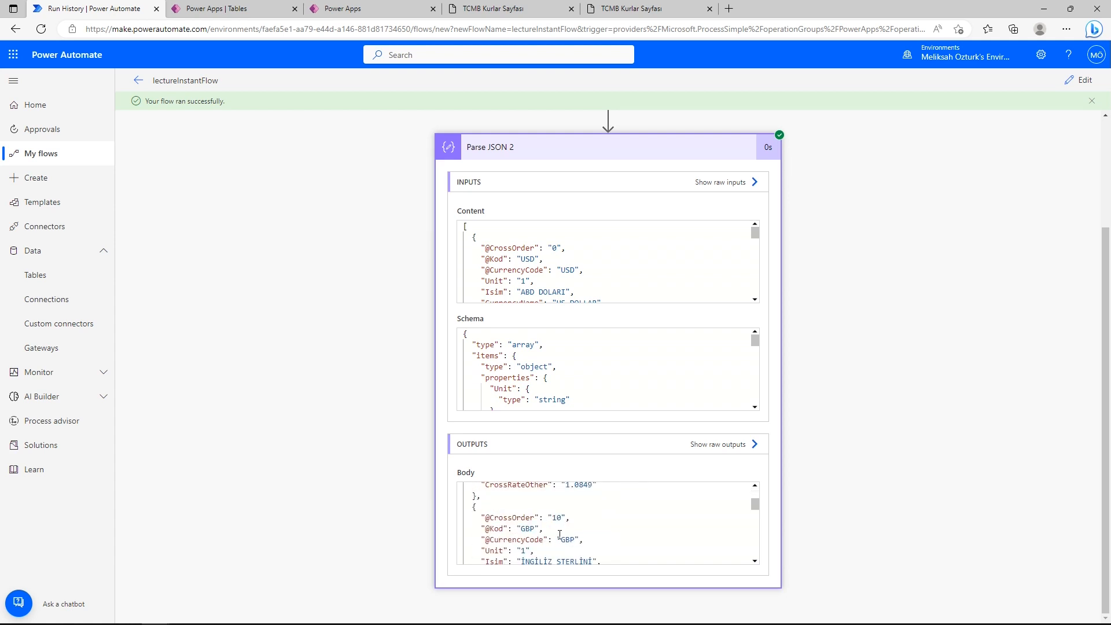
- Reopen the flow for editing and add an Initialize variable action after Parse JSON 2
left_click(1080, 80)
left_click(588, 315)
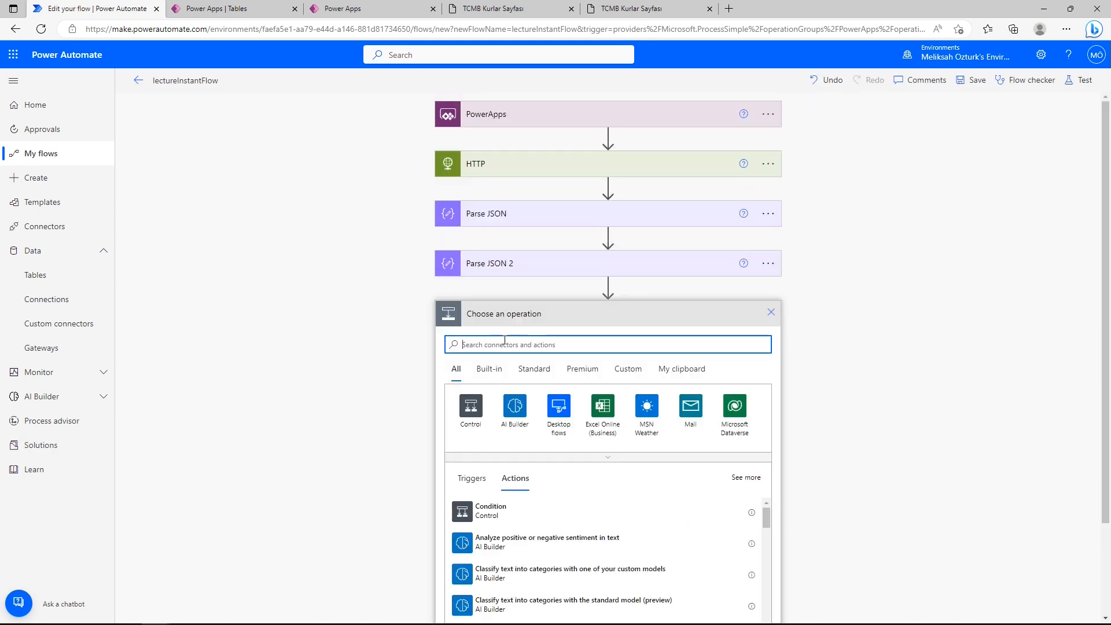
type("inita")
key("BackSpace")
type("i")
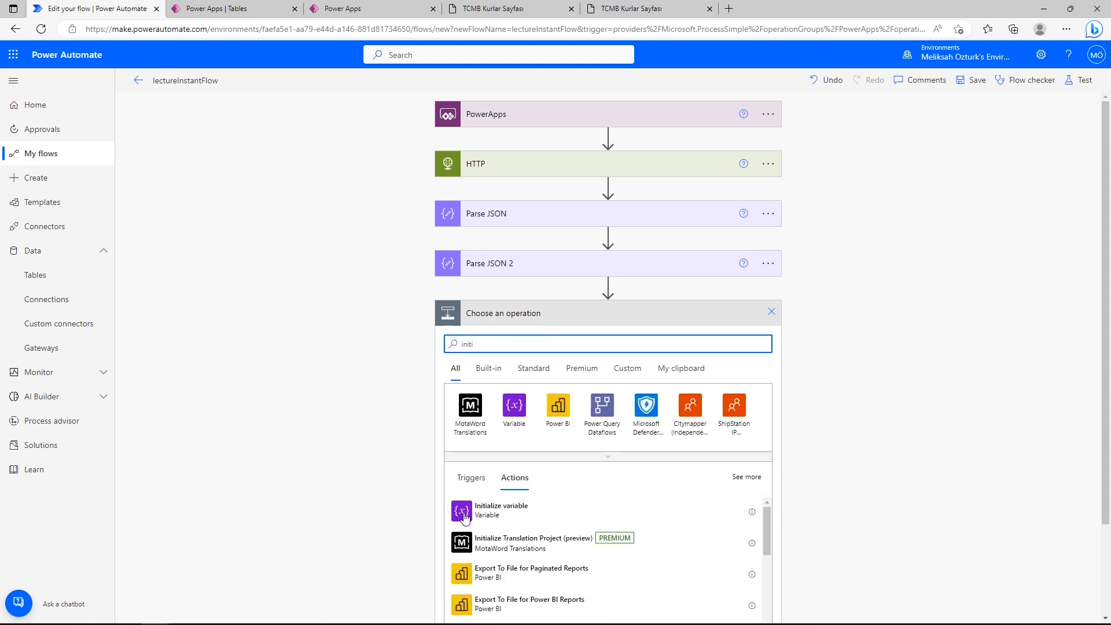
left_click(578, 338)
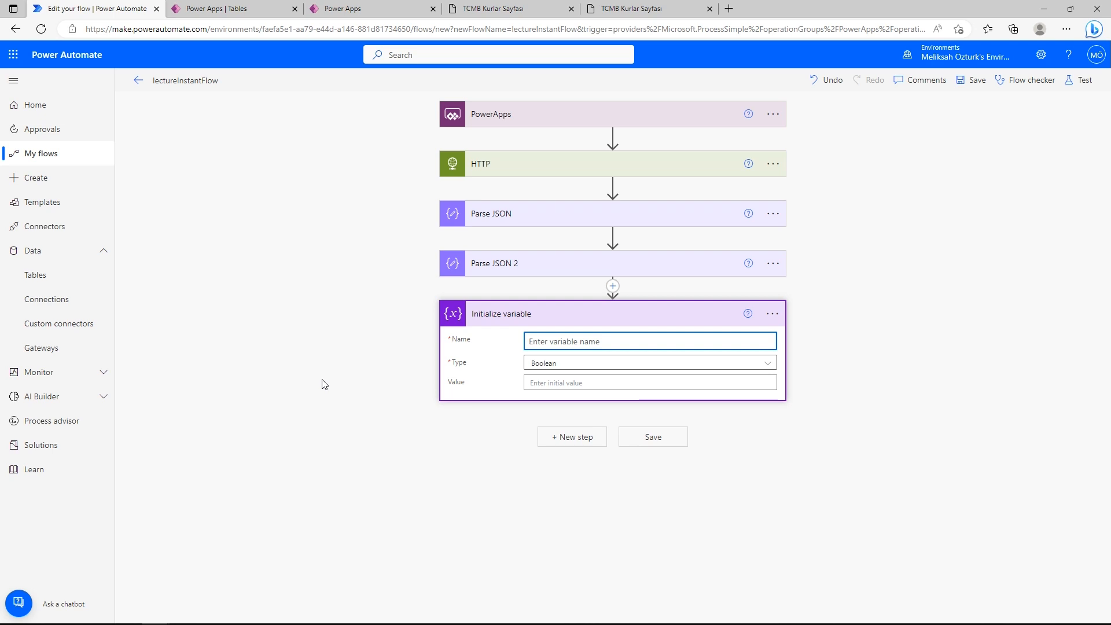
- Name the variable res and set its type to String
type("re")
key("BackSpace")
key("BackSpace")
key("BackSpace")
type("res")
left_click(530, 365)
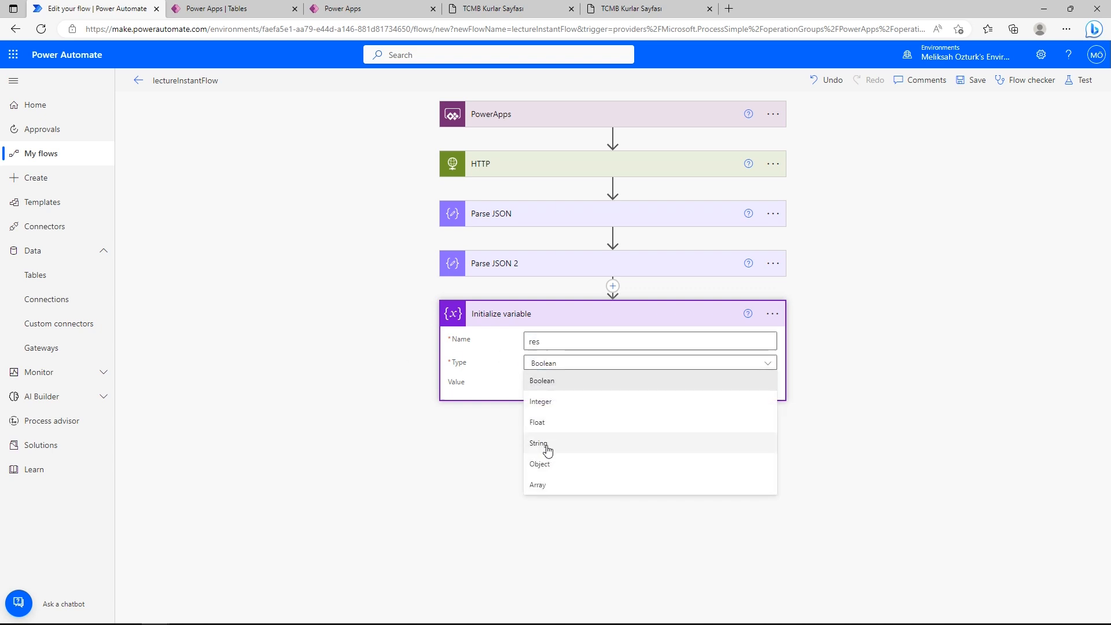
left_click(547, 449)
- Set the initial value of the res variable to the Body output of Parse JSON 2
left_click(550, 383)
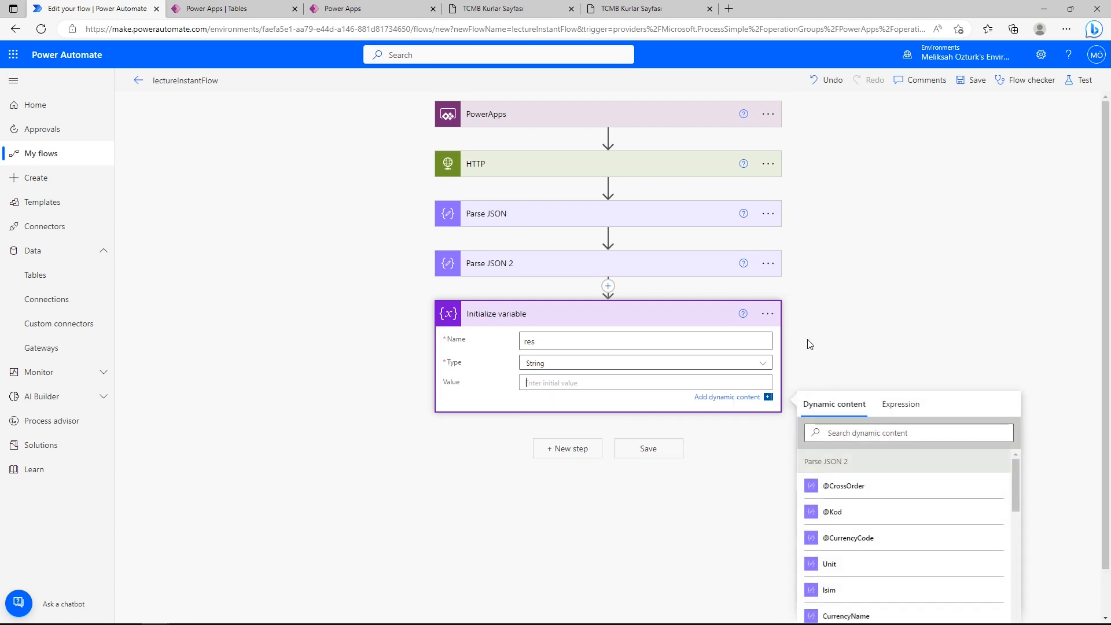
scroll(717, 523, "down", 1)
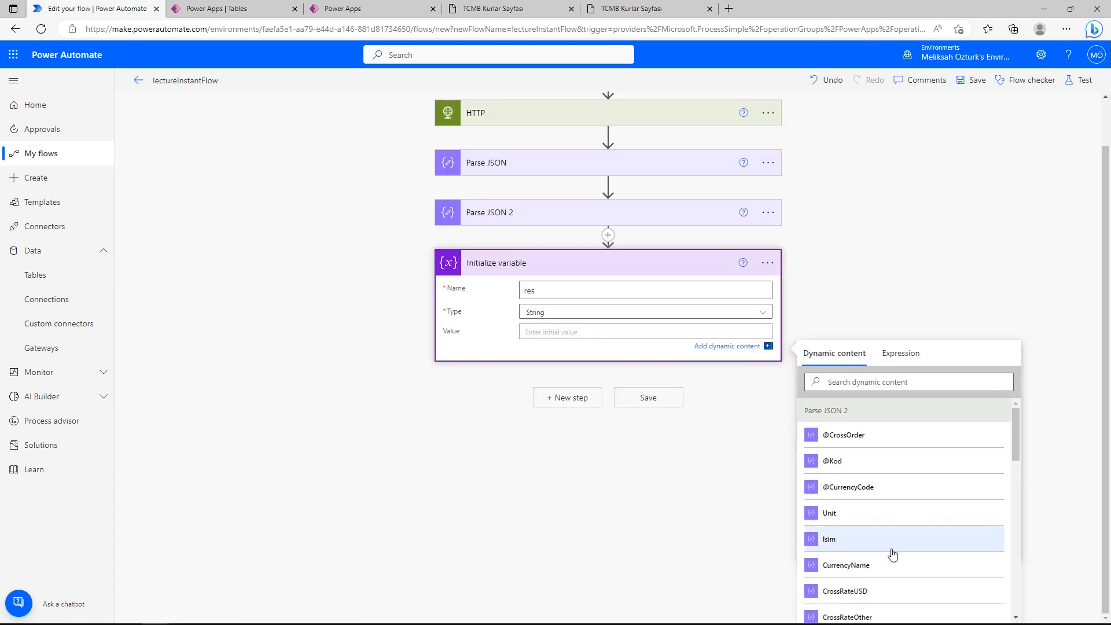
scroll(893, 553, "down", 2)
left_click(847, 569)
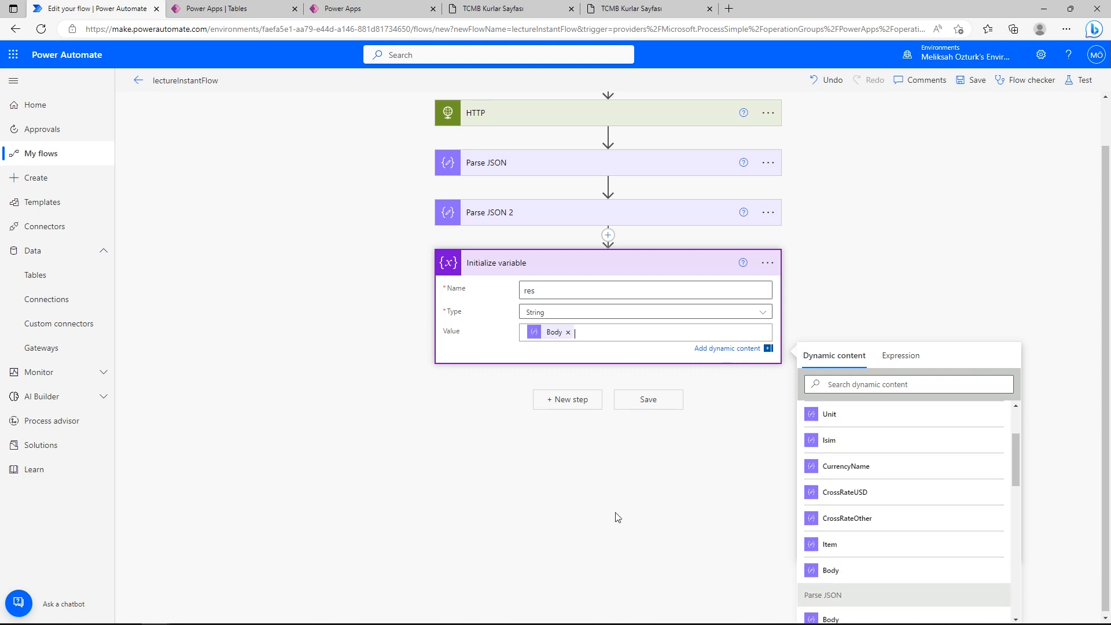
- Add a Respond to a PowerApp or flow action after Initialize variable, and review the variable's settings
left_click(567, 404)
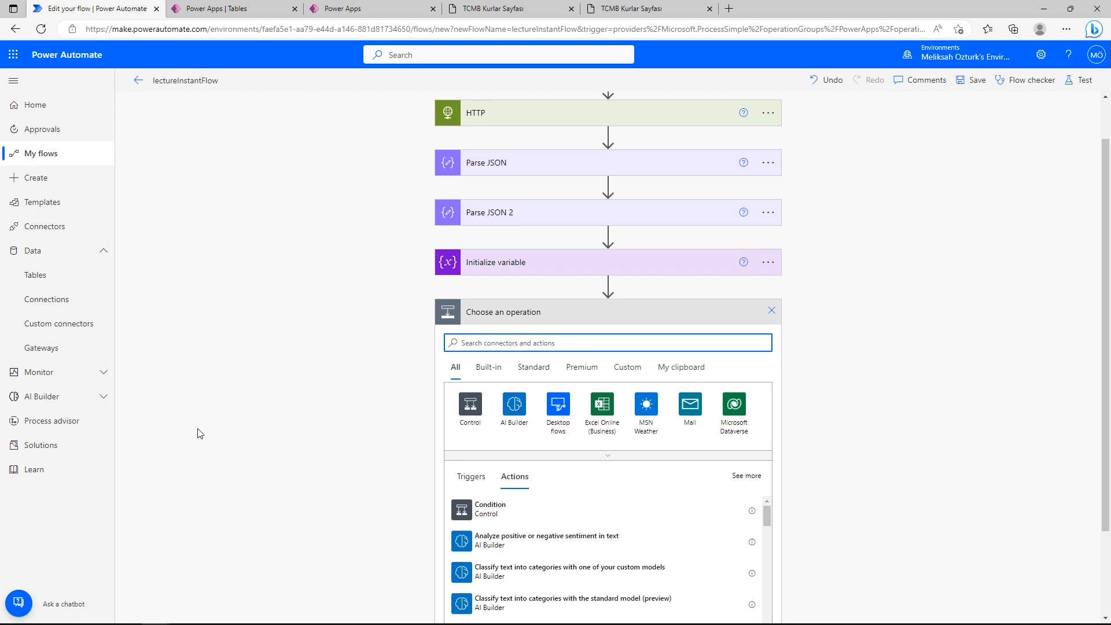
type("respond")
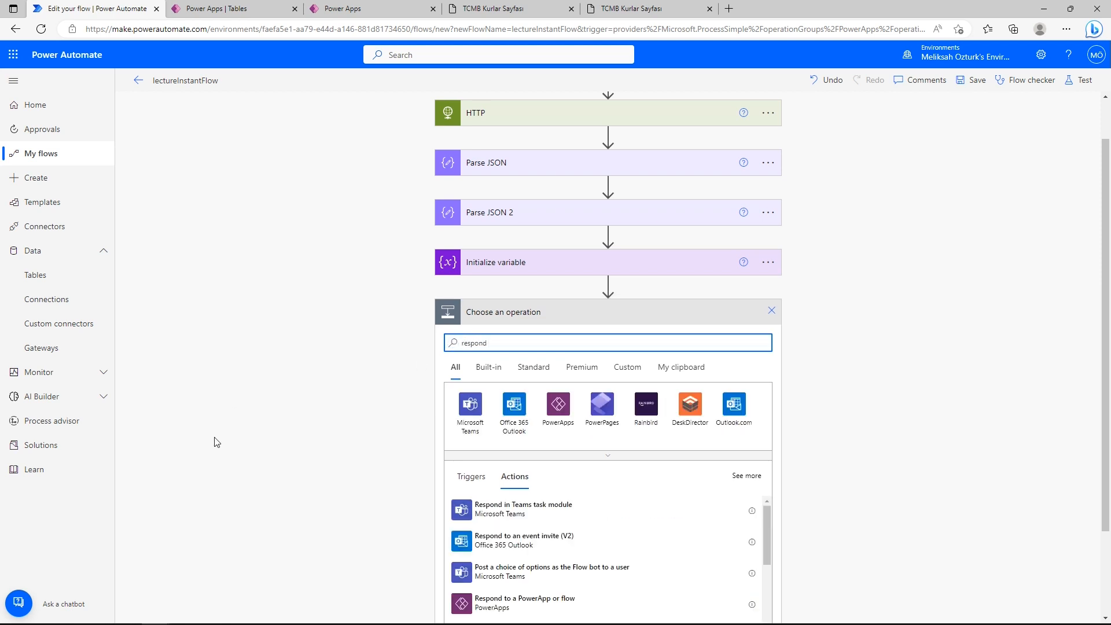
left_click(535, 603)
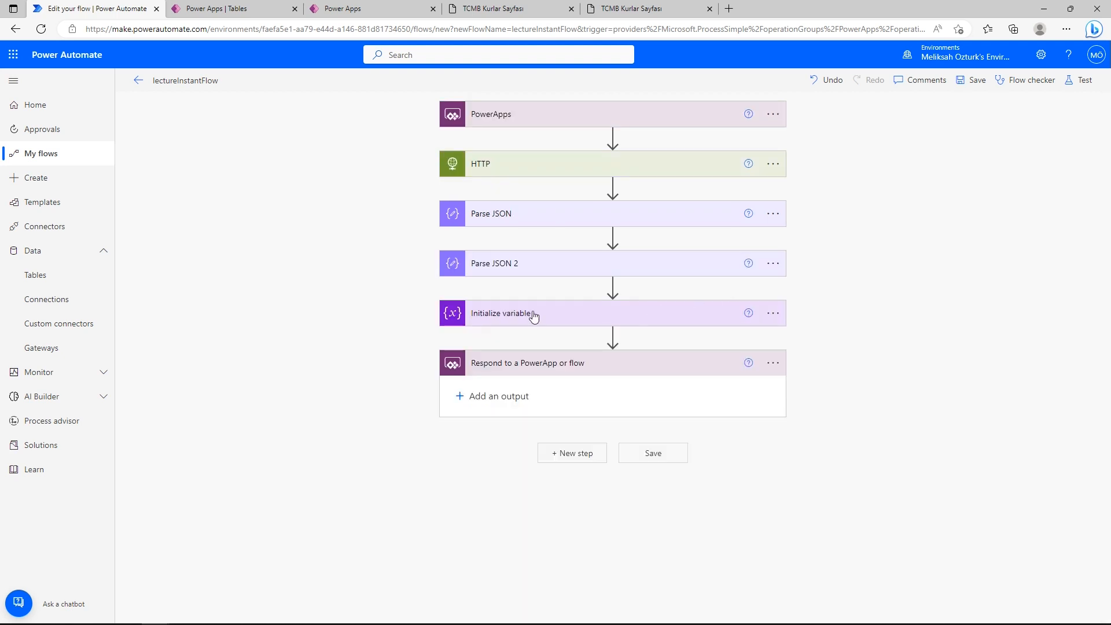
left_click(536, 313)
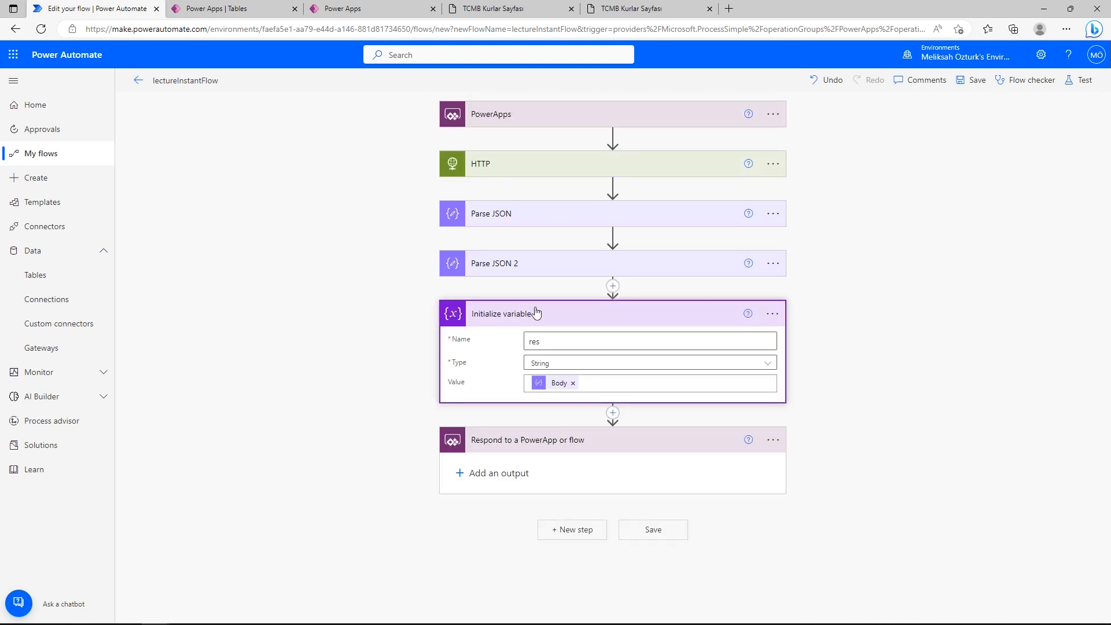
left_click(537, 313)
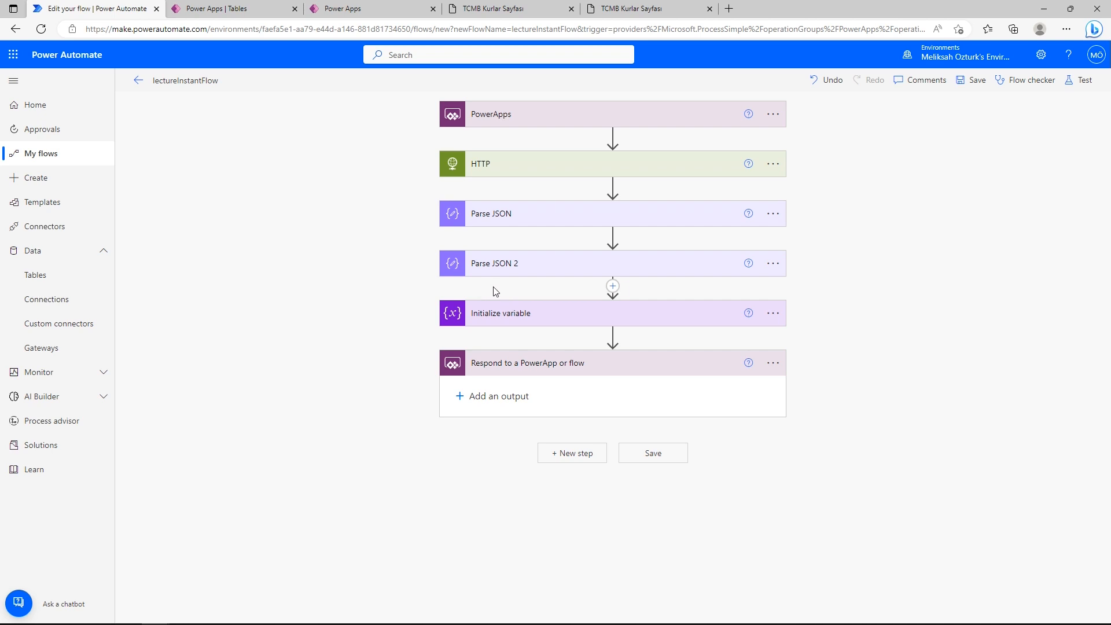
left_click(527, 323)
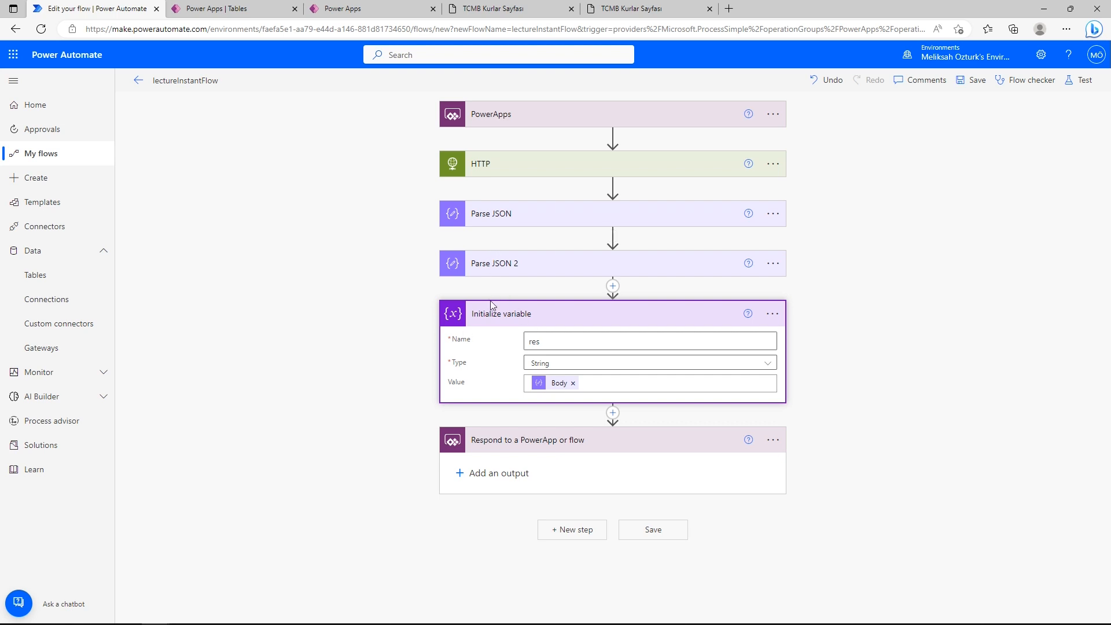
- Give the PowerApp response a text output named result that returns the res variable, and save the flow
left_click(465, 475)
left_click(471, 492)
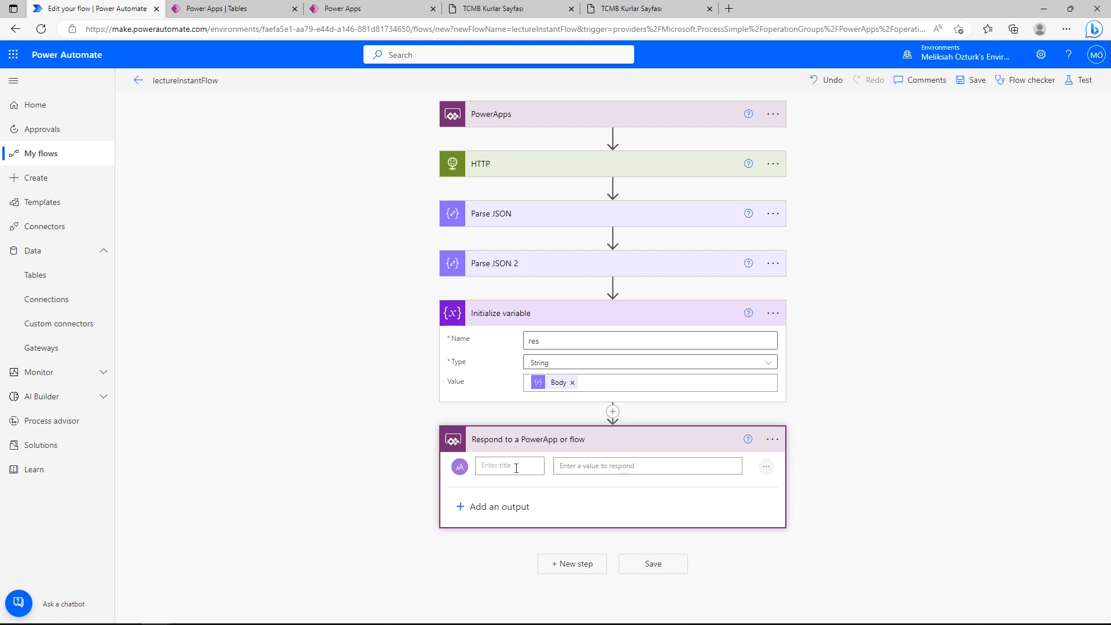
type("result")
key("Tab")
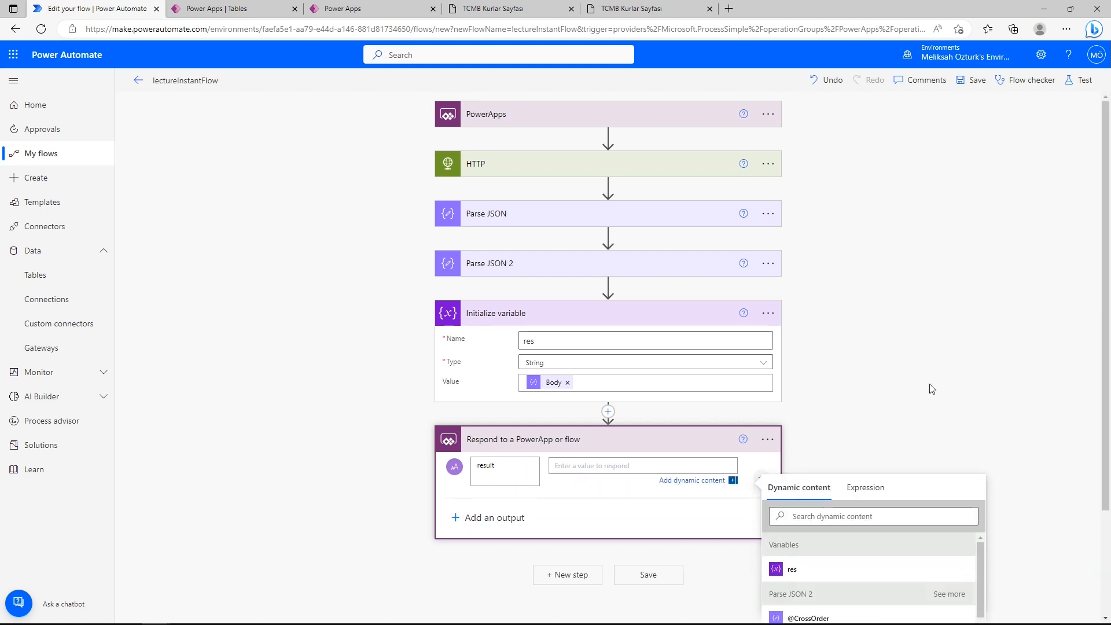
scroll(925, 398, "down", 3)
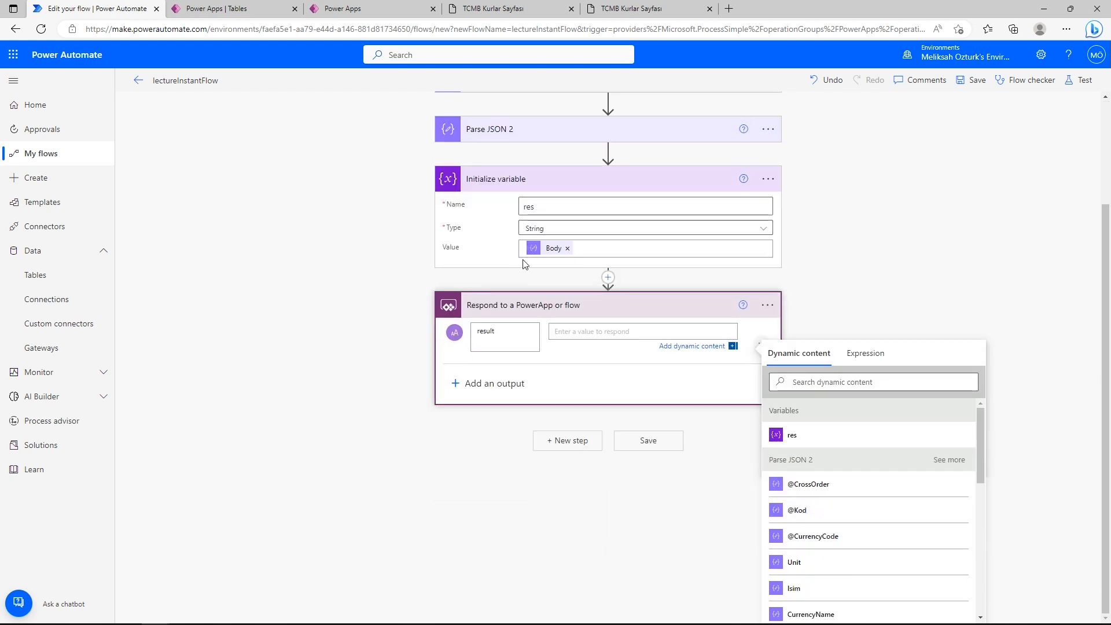
left_click(775, 440)
left_click(617, 554)
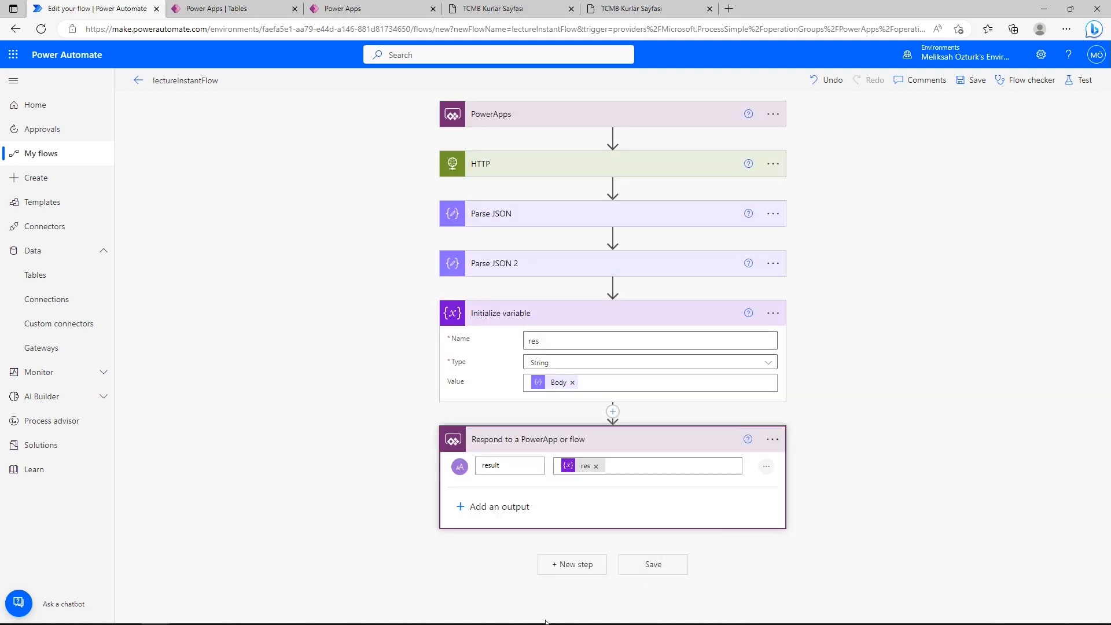
left_click(651, 565)
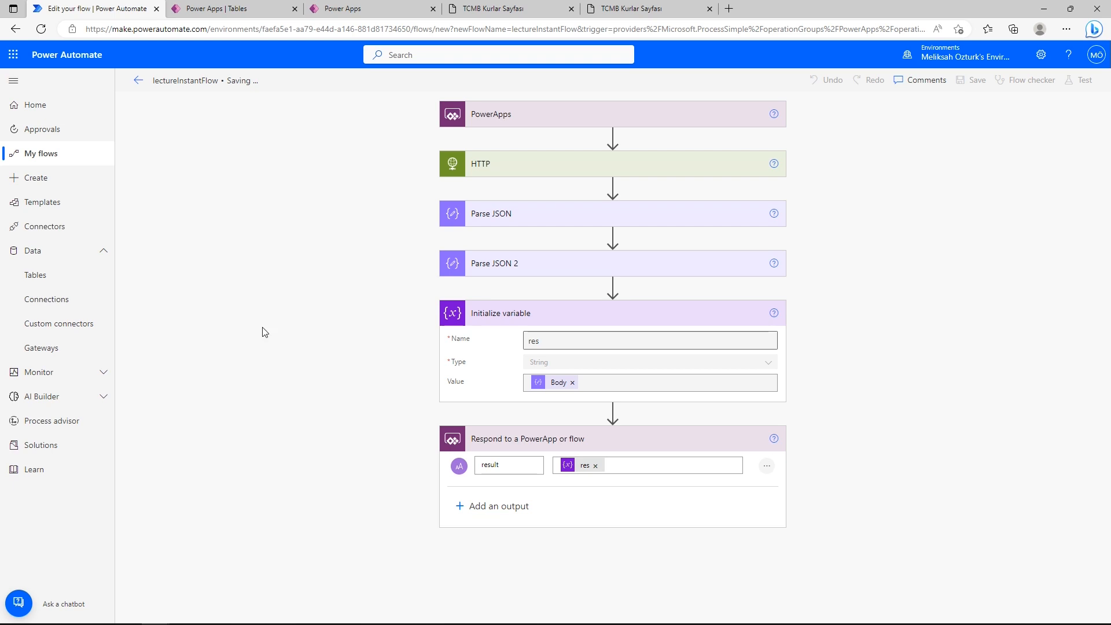
- Switch to Power Apps and create a blank canvas app named lectureInstantFlowApp in Tablet format
left_click(220, 8)
left_click(42, 130)
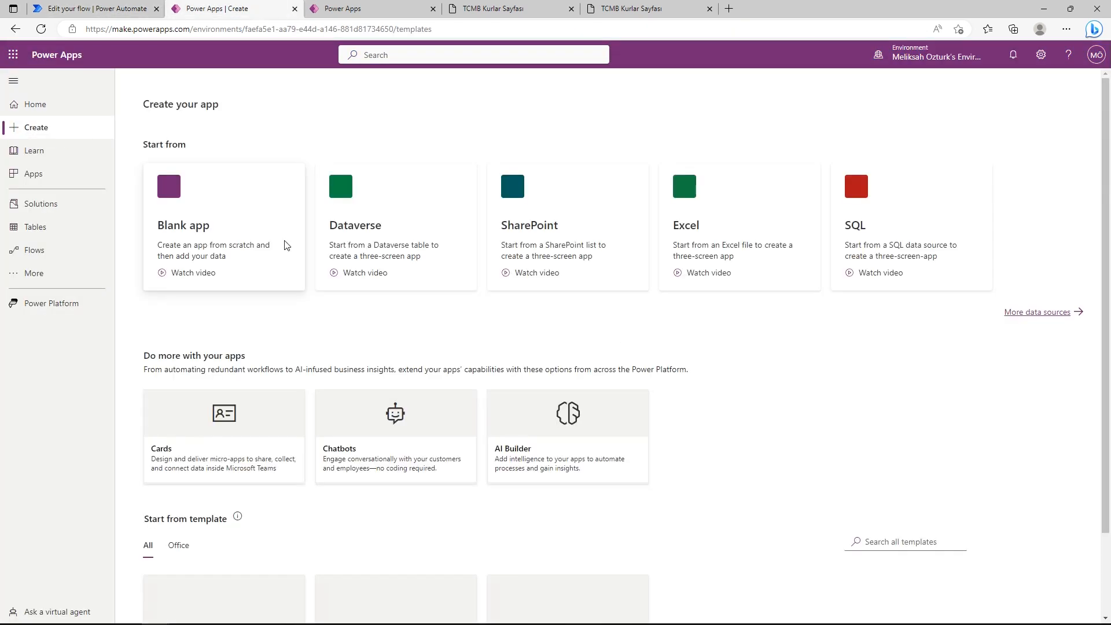
left_click(232, 207)
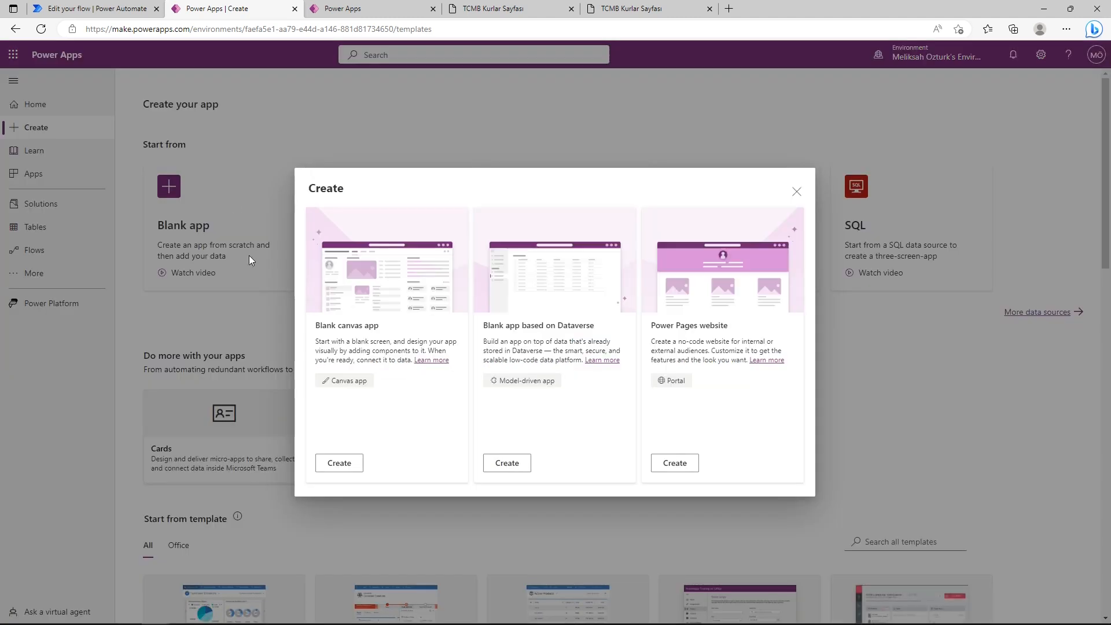
left_click(339, 464)
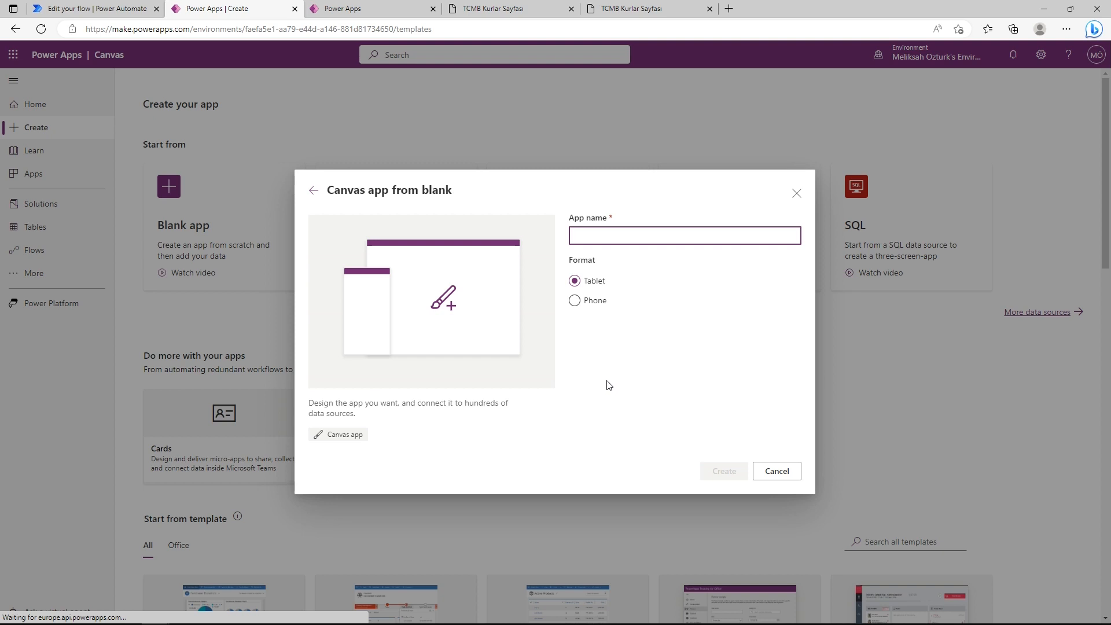
type("lecture")
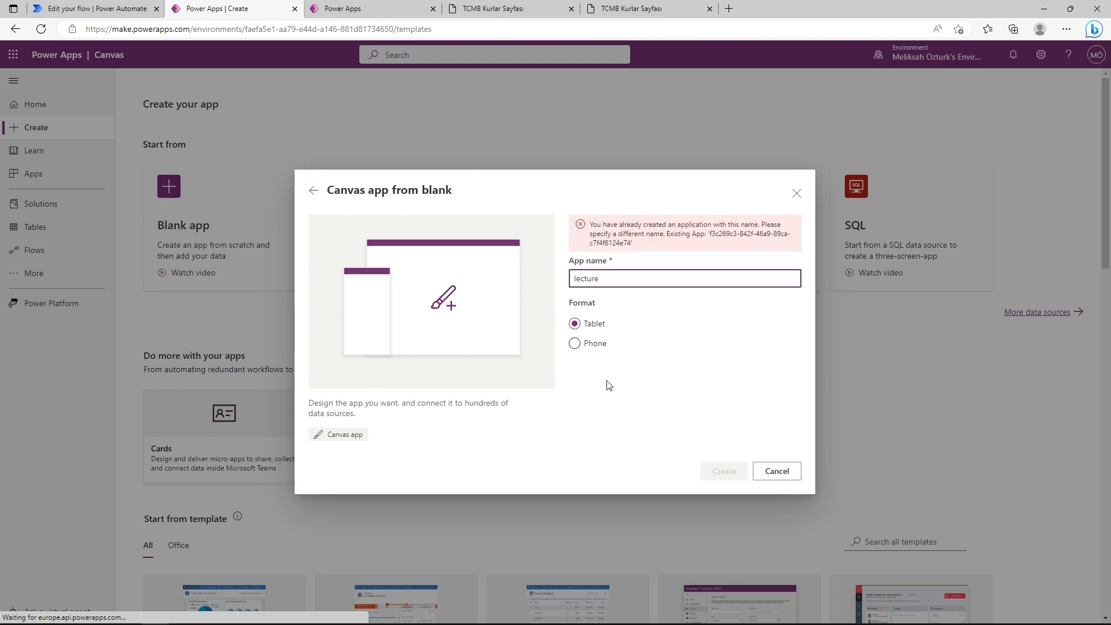
type("InstantFlowApp")
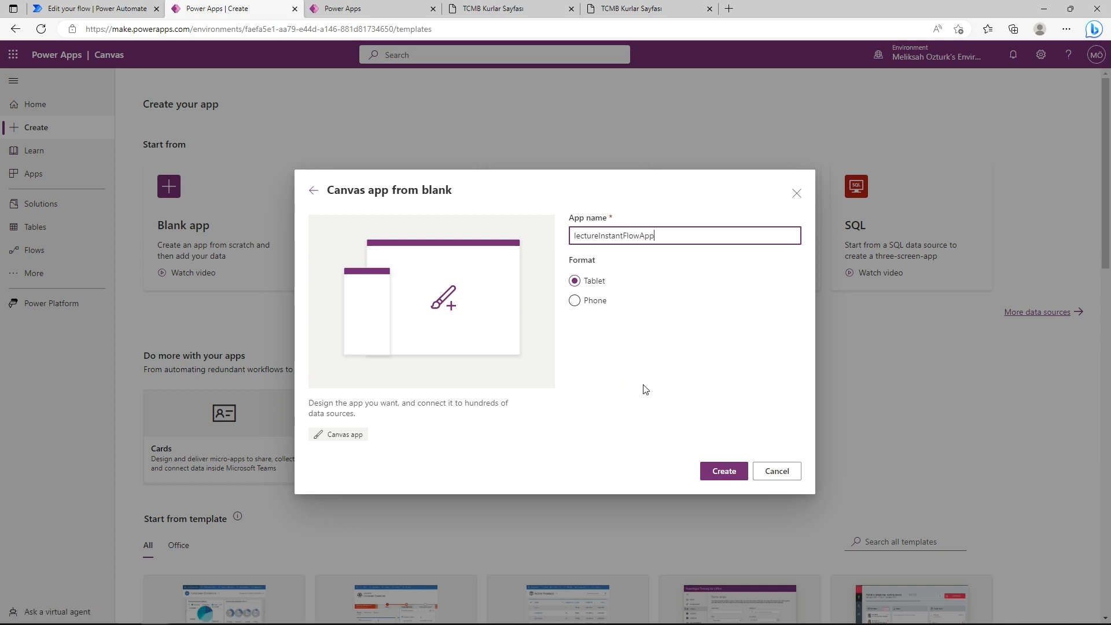
left_click(712, 470)
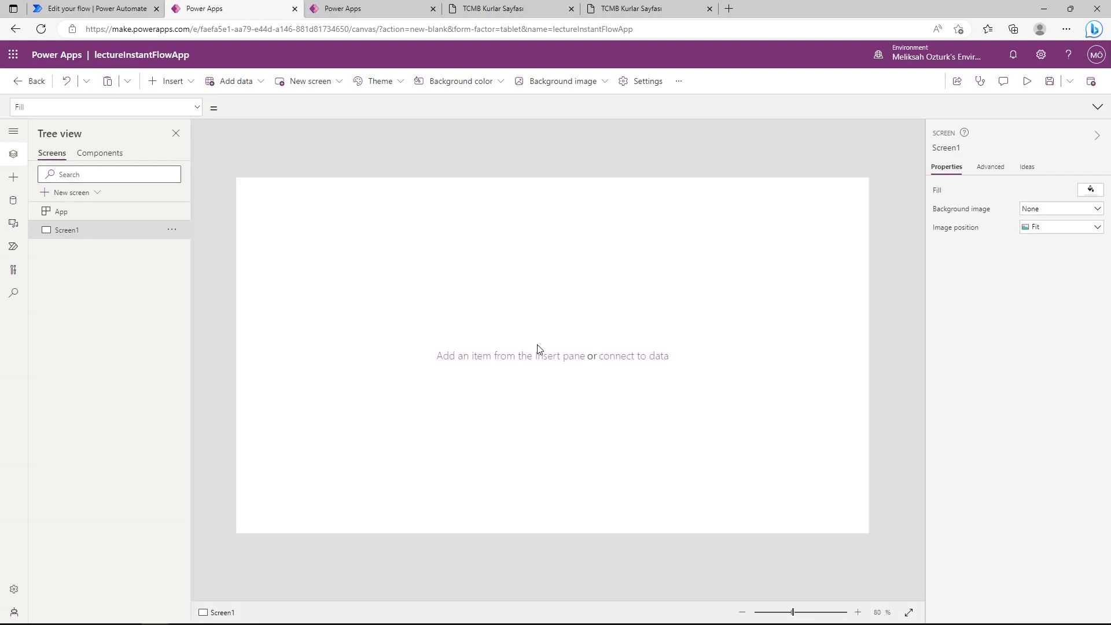
- Insert a date picker on Screen1 and place it near the canvas's upper-left corner, at about X 84, Y 52
left_click(191, 86)
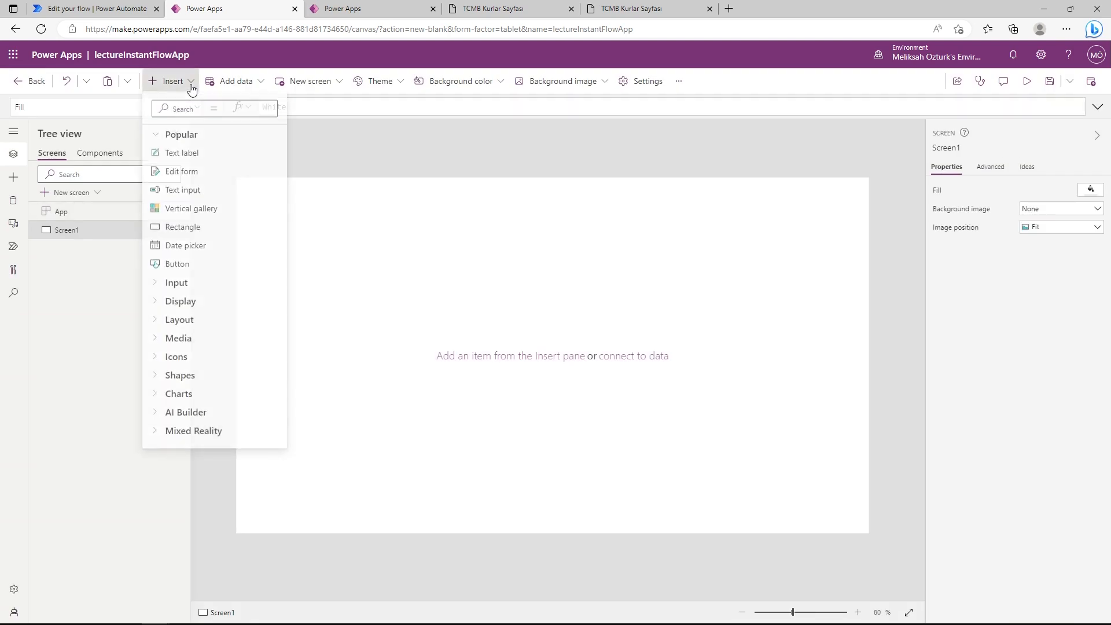
left_click(129, 10)
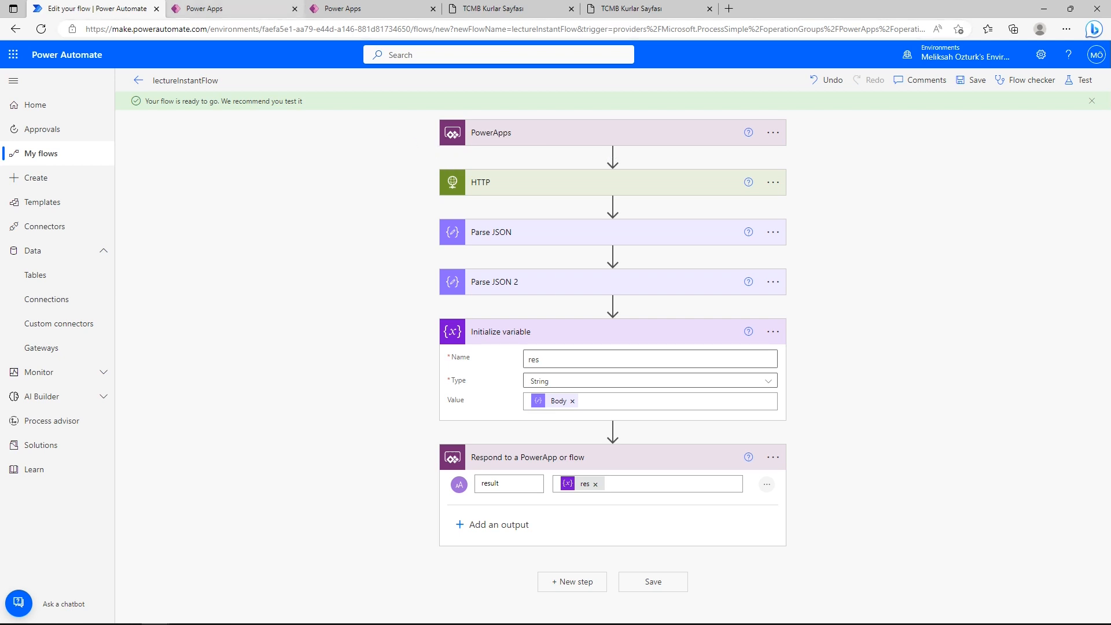
left_click(220, 9)
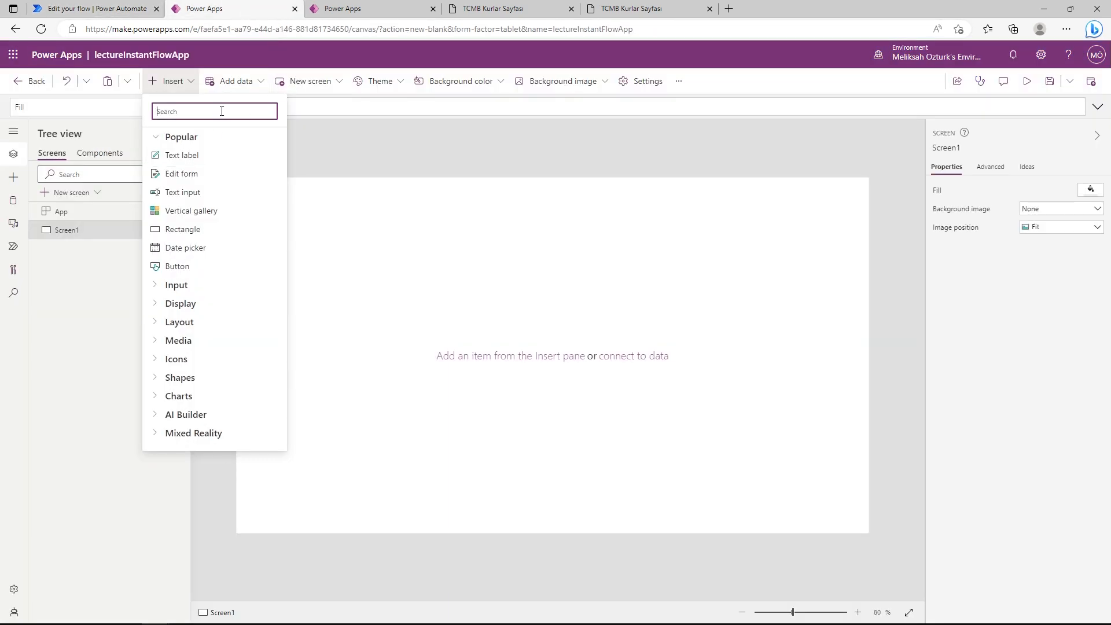
type("date")
left_click(330, 267)
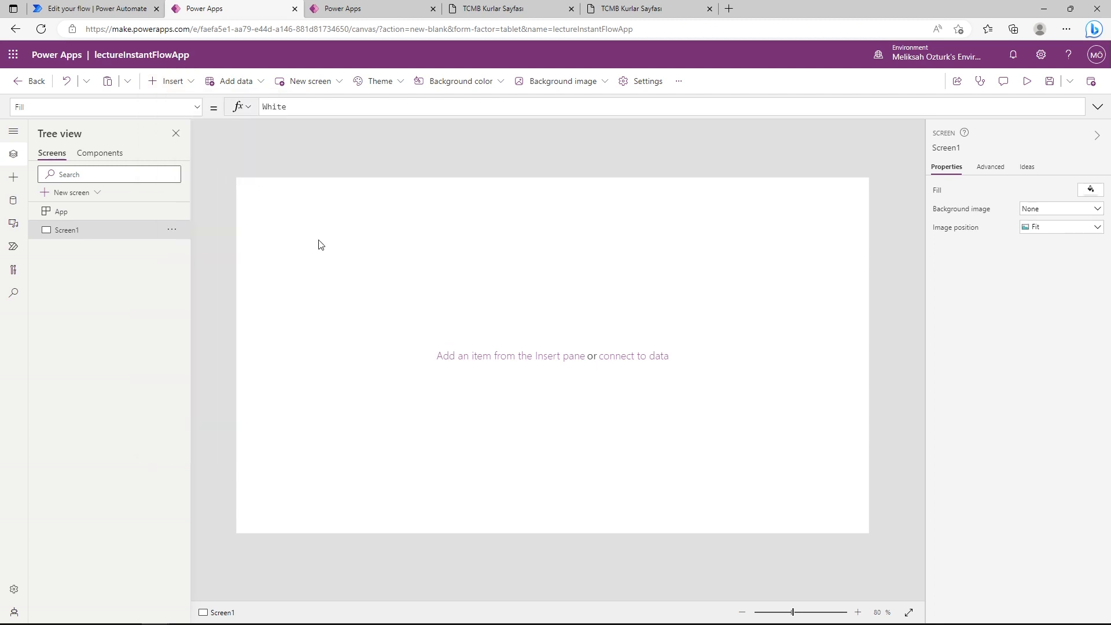
mouse_move(332, 206)
left_mouse_down()
mouse_move(402, 212)
mouse_move(352, 209)
left_mouse_up()
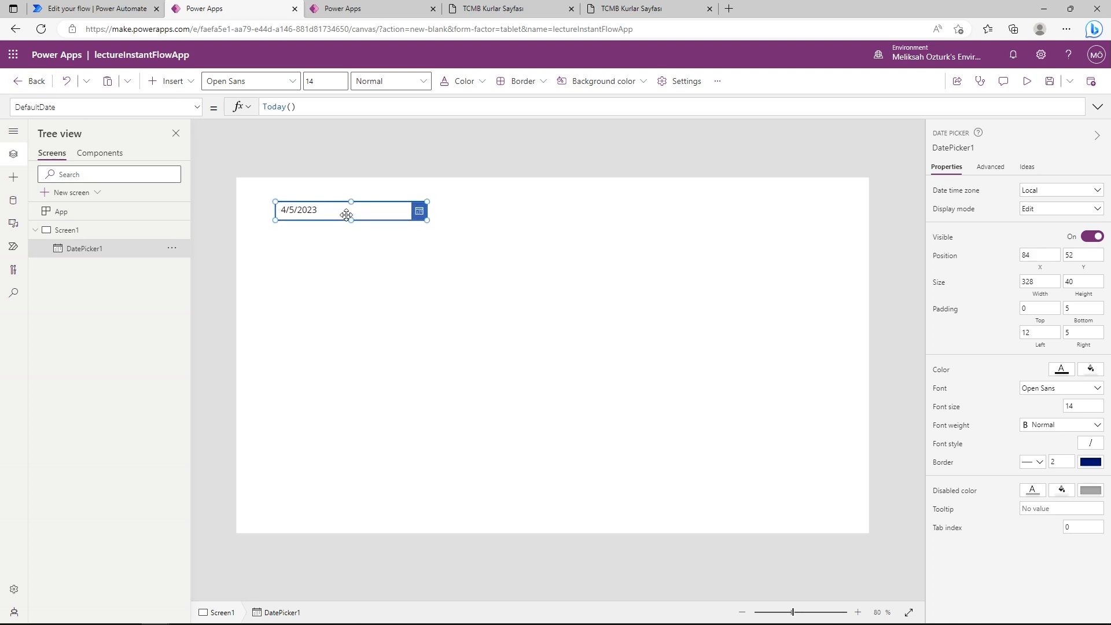
- Insert a button on Screen1 and place it level with the date picker, at X 550, Y 52
left_click(172, 81)
type("butt")
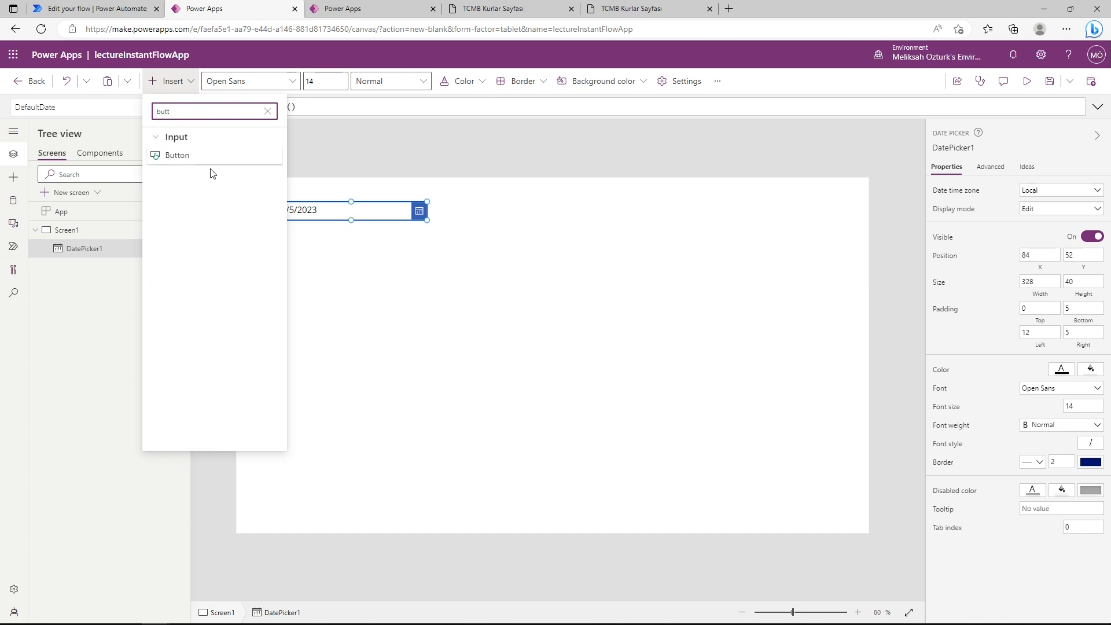
left_click(206, 155)
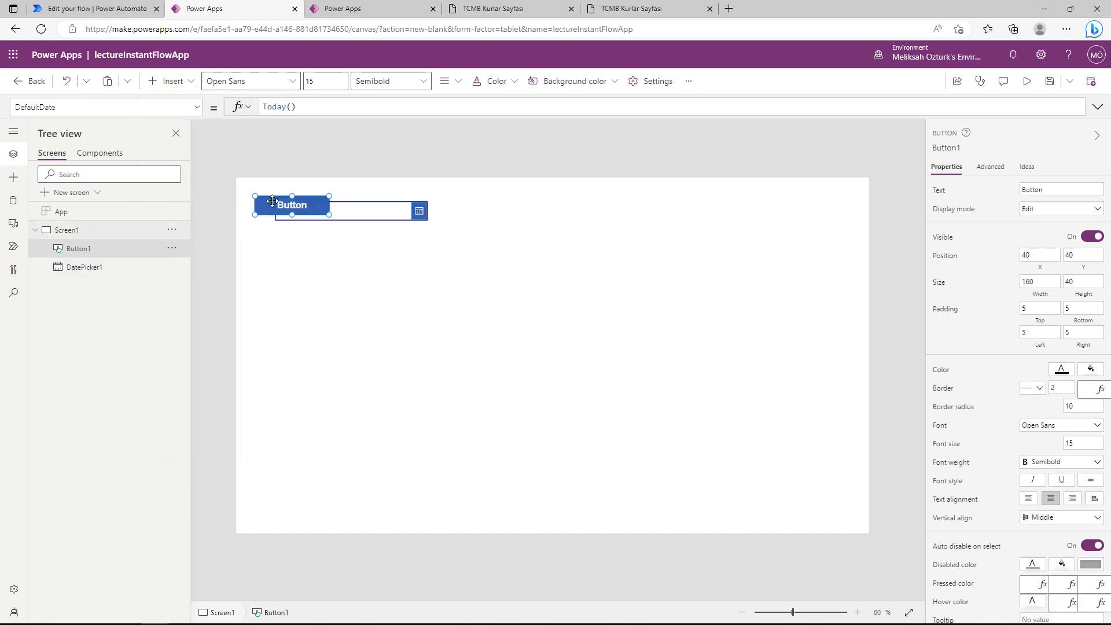
left_click_drag(266, 203, 528, 212)
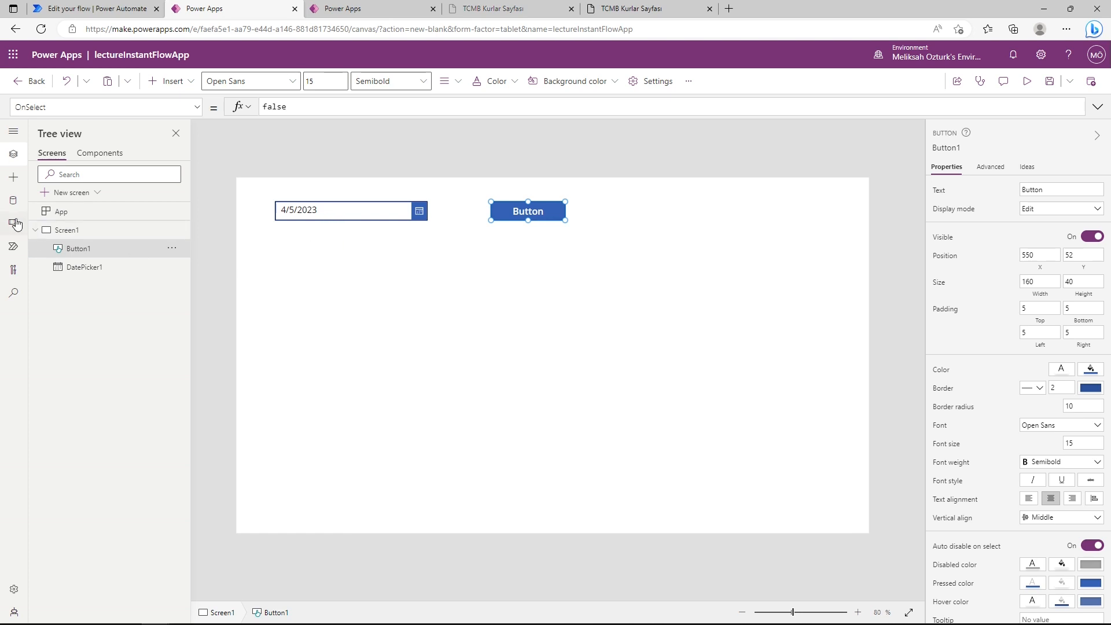
- Add the existing lectureInstantFlow flow from this environment to the app
left_click(14, 246)
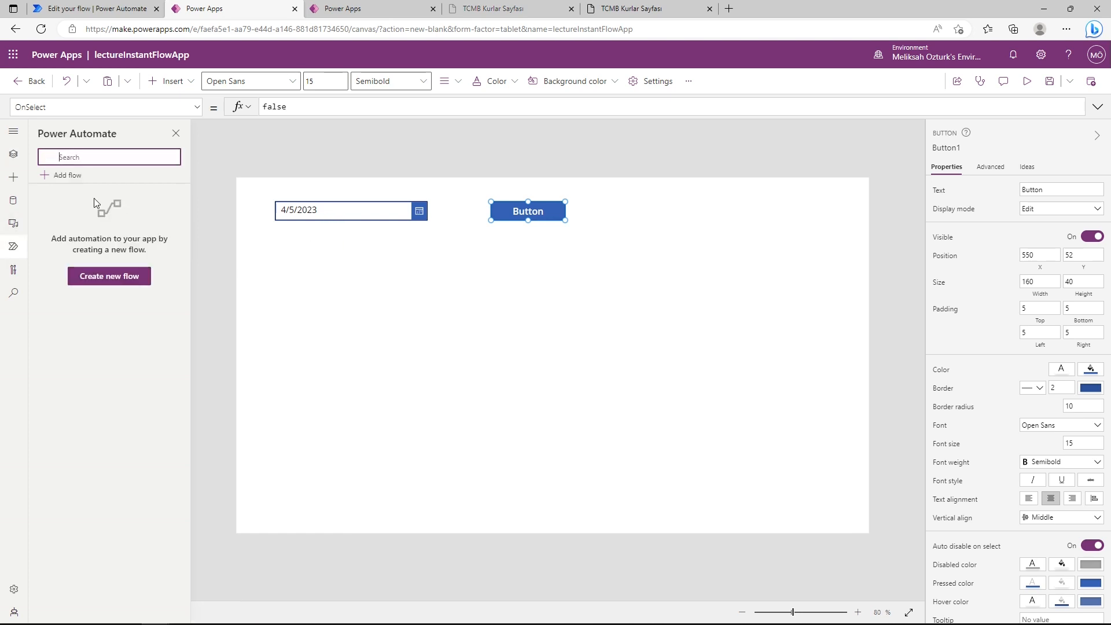
left_click(58, 176)
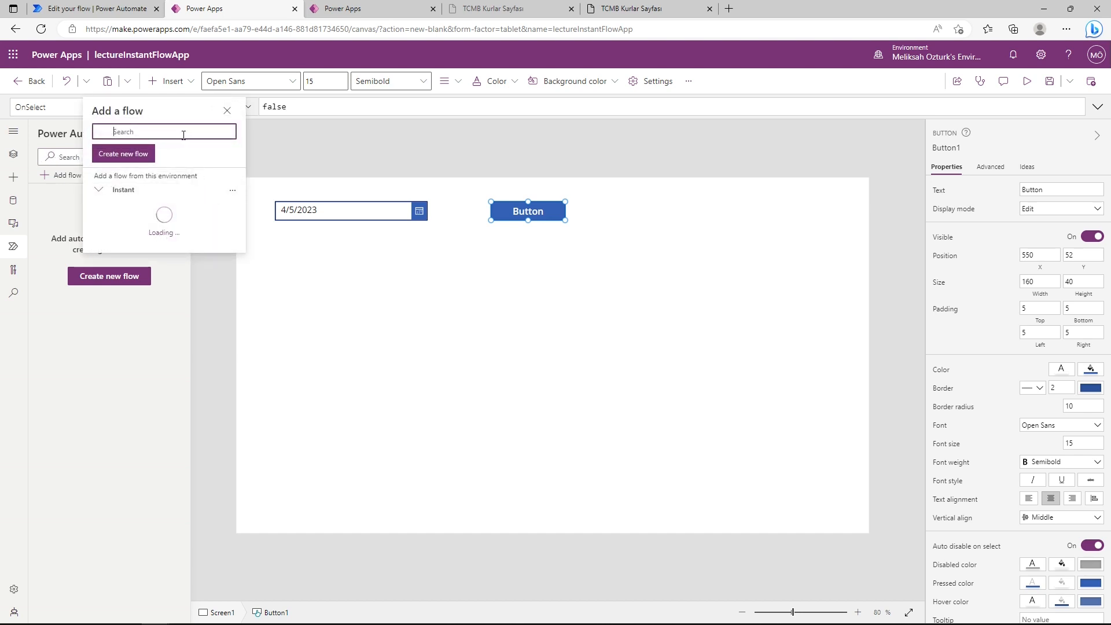
left_click(194, 102)
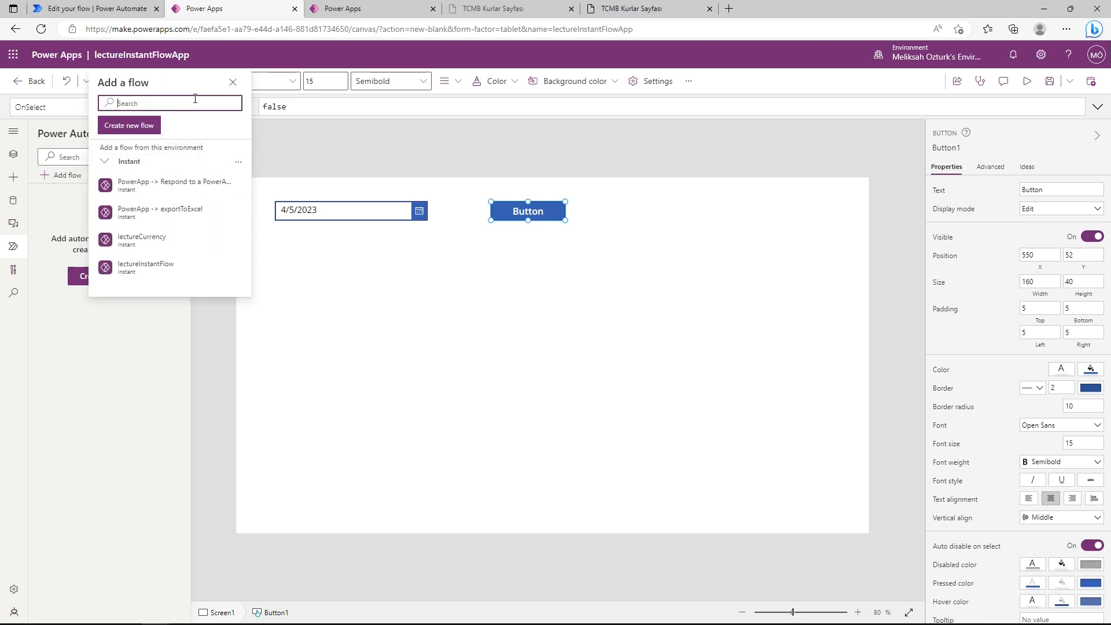
type("lec")
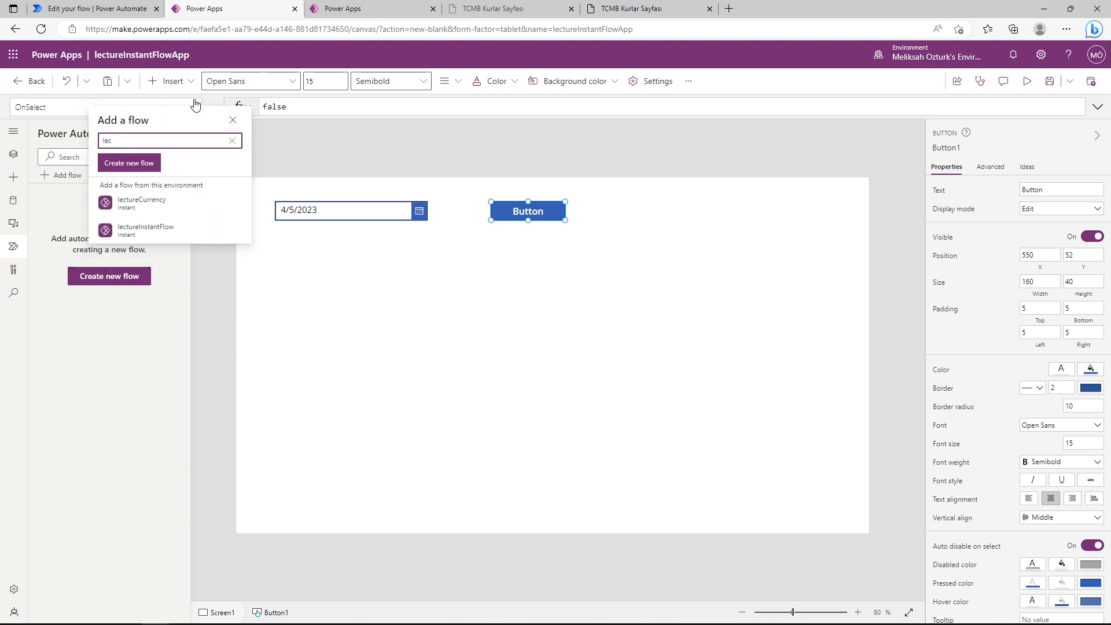
left_click(169, 232)
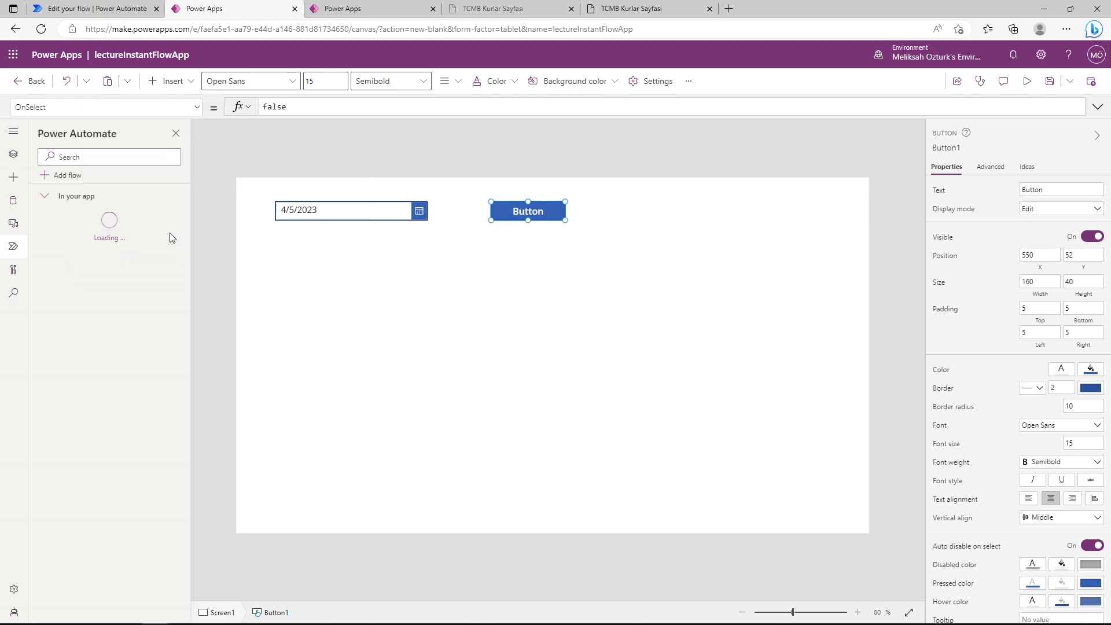
left_click(96, 8)
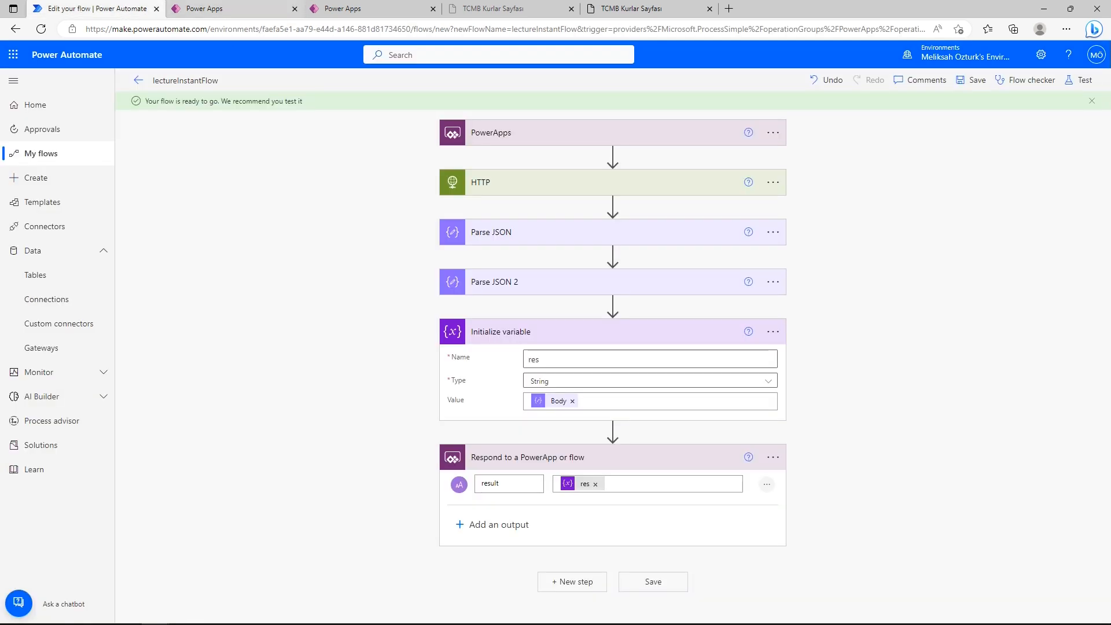
left_click(225, 9)
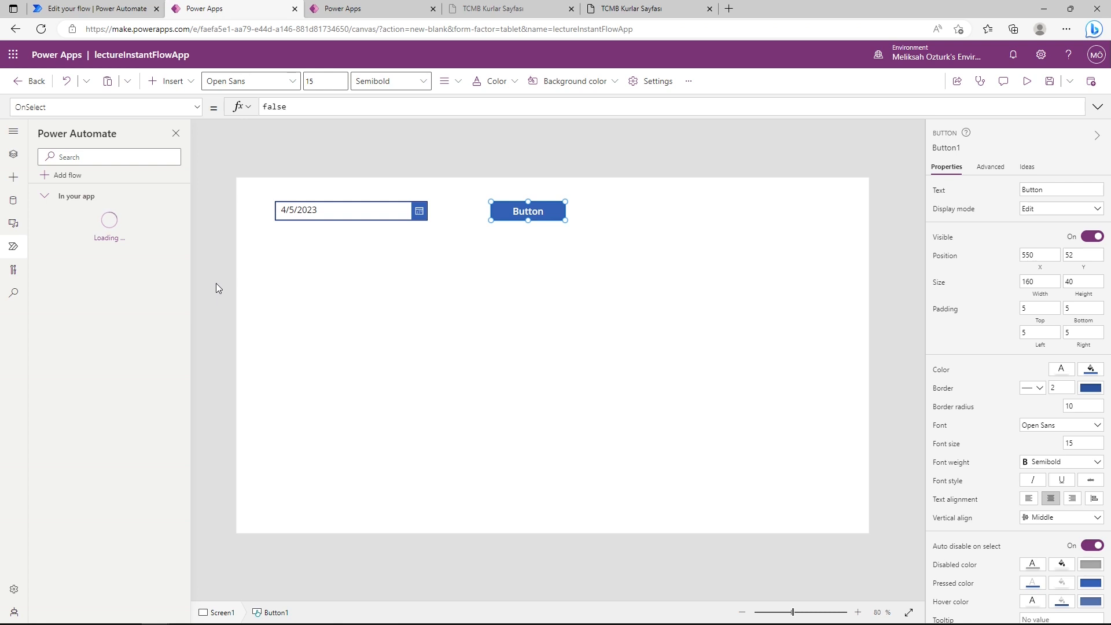
left_click(399, 106)
type("set(")
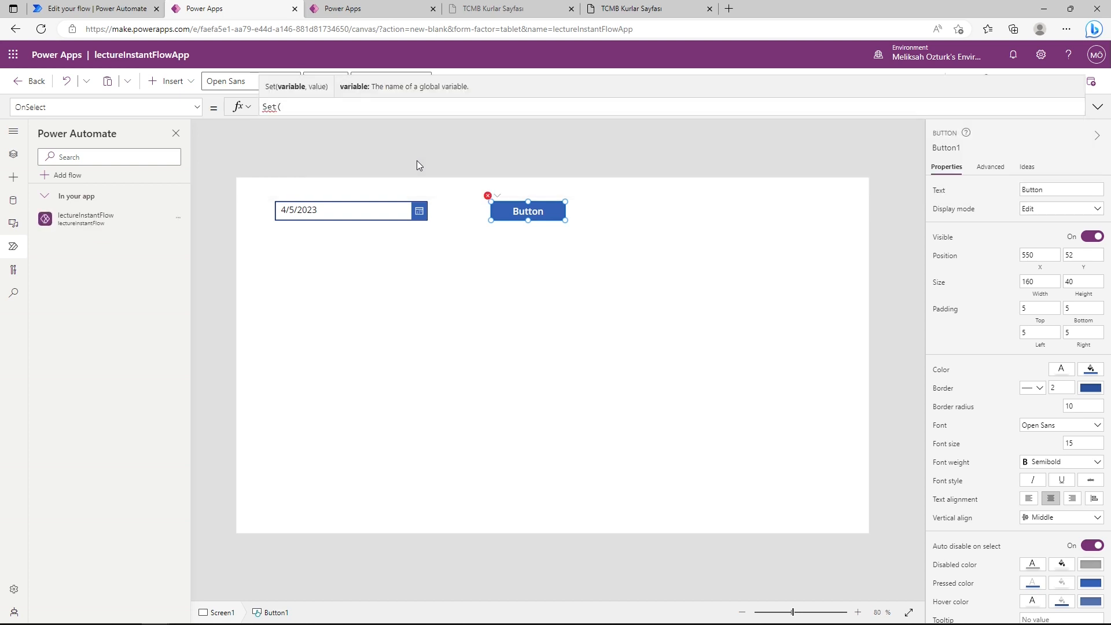
key("BackSpace")
key("BackSpace")
key("BackSpace")
key("BackSpace")
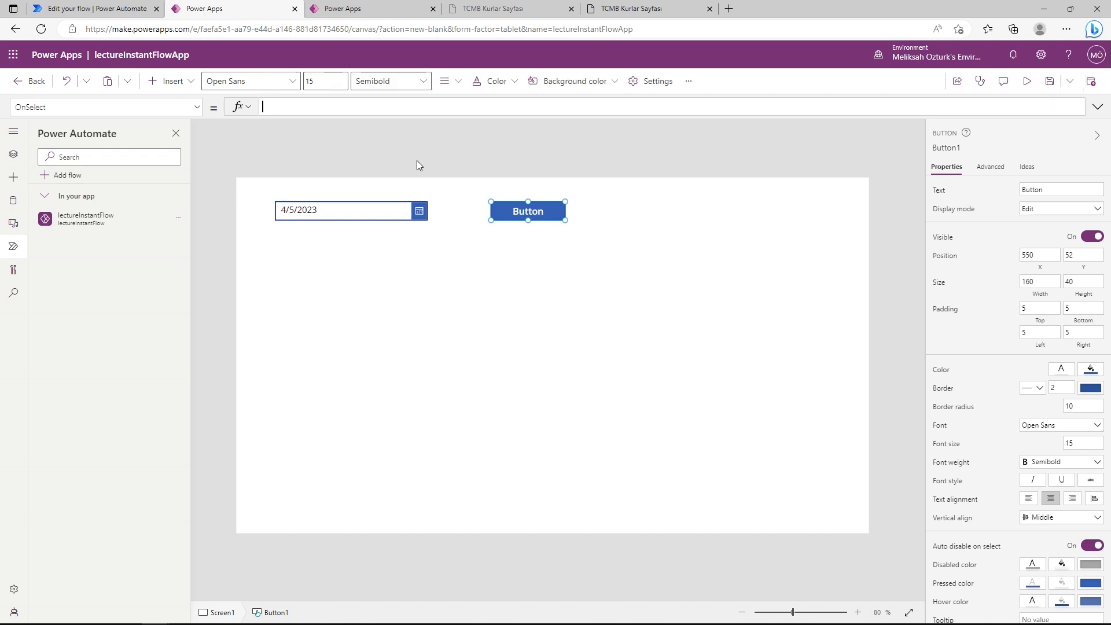
- Enter a lectureInstantFlow.Run() call in the button's OnSelect formula
type("lec")
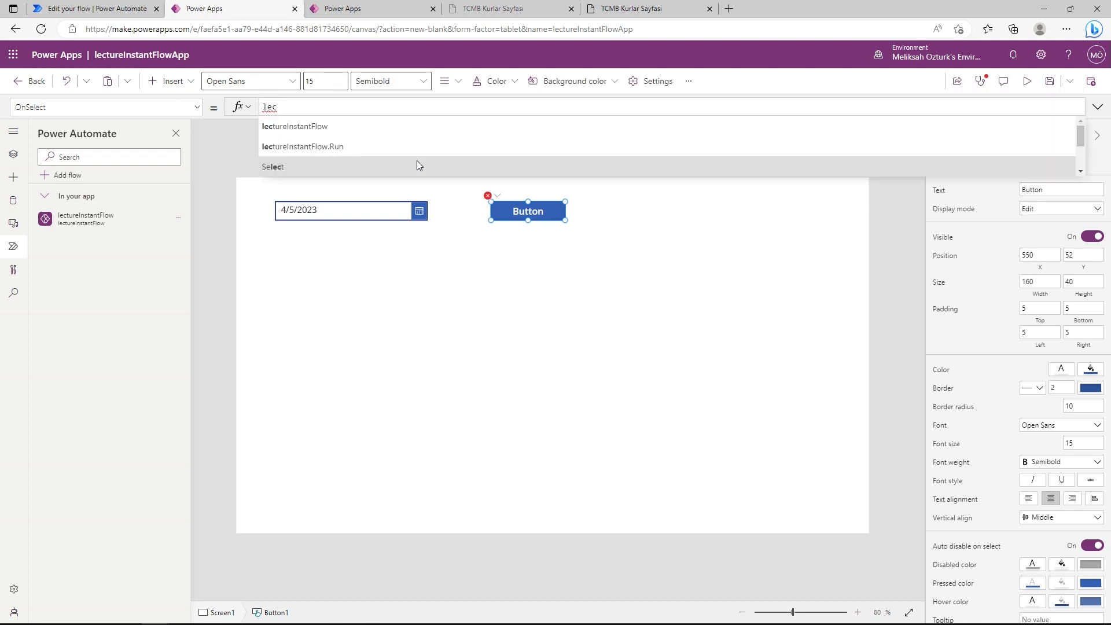
key("Tab")
type(".r")
key("Tab")
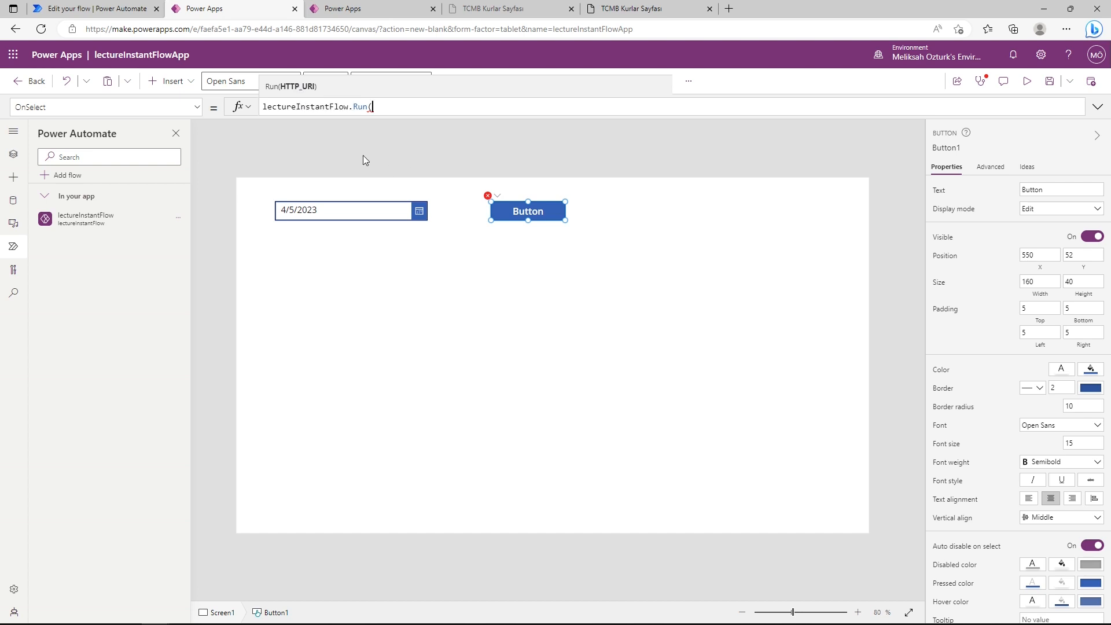
type(")")
- Pass DatePicker1.SelectedDate as the argument of the flow's Run call in the button's OnSelect formula
left_click(14, 154)
left_click(374, 106)
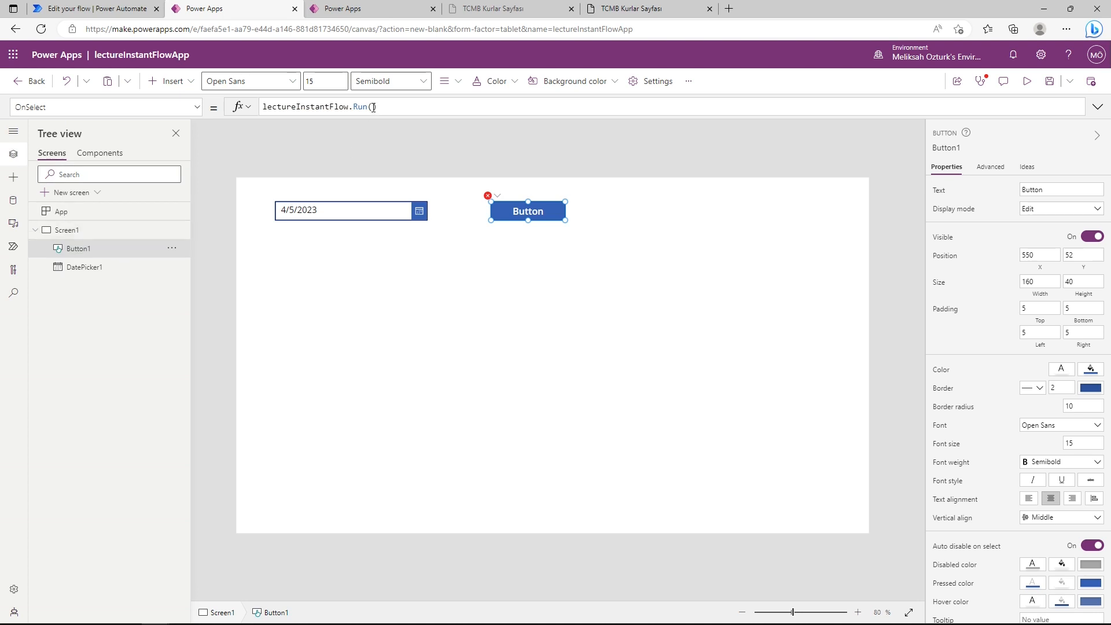
type("date")
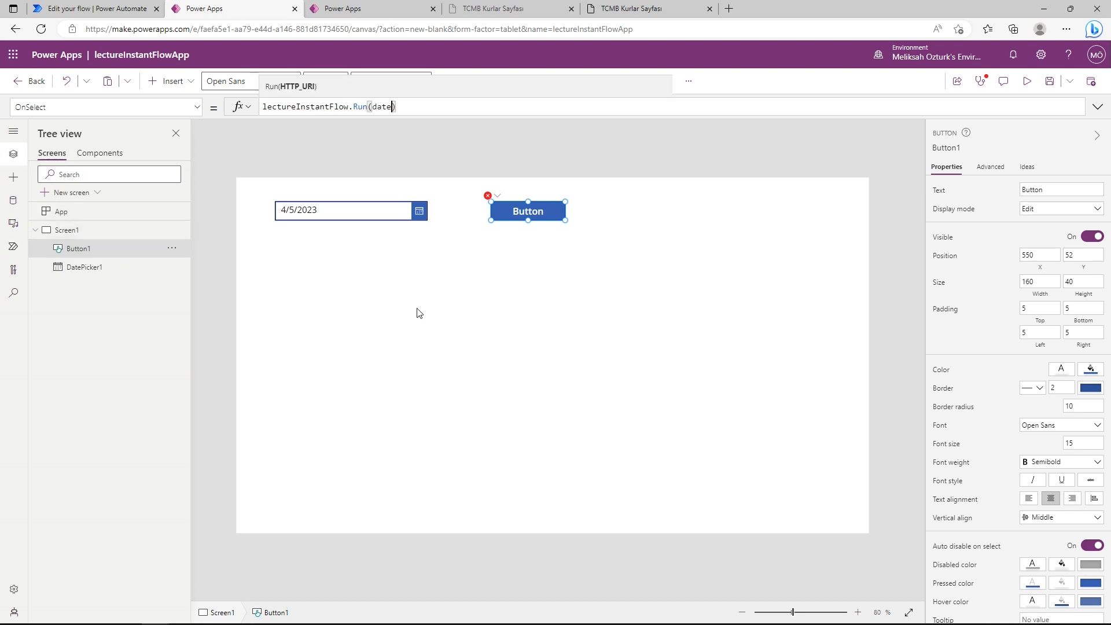
type("pi")
key("Tab")
type(".s")
key("Tab")
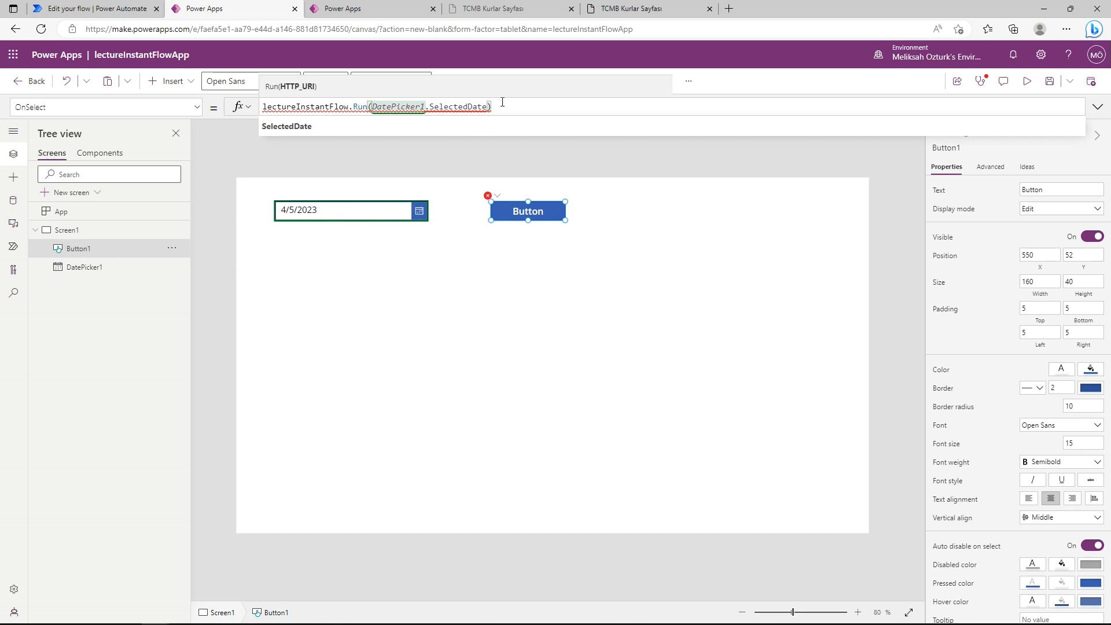
- Comment out the flow call in the button's OnSelect formula and add a new line below it
left_click(265, 106)
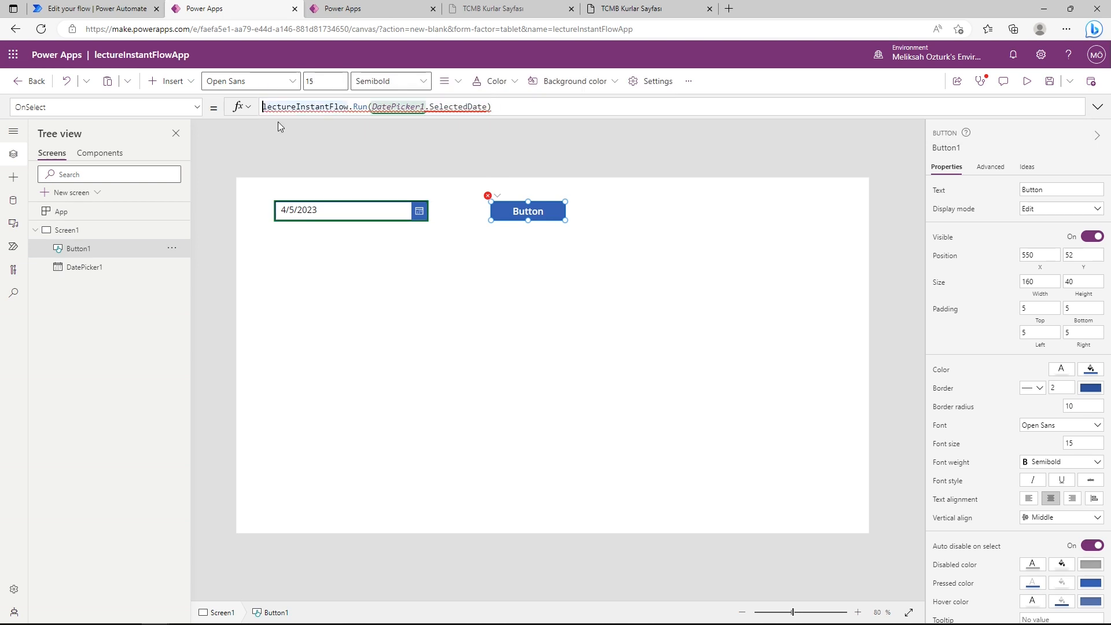
type("//")
left_click(541, 112)
left_click(1098, 106)
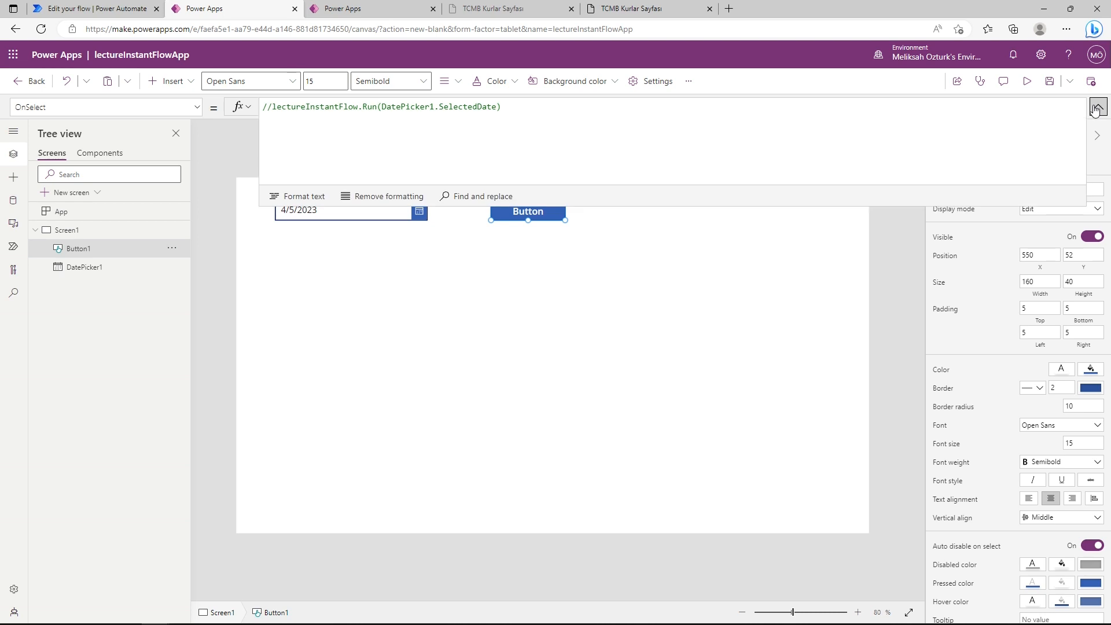
key("shift+Return")
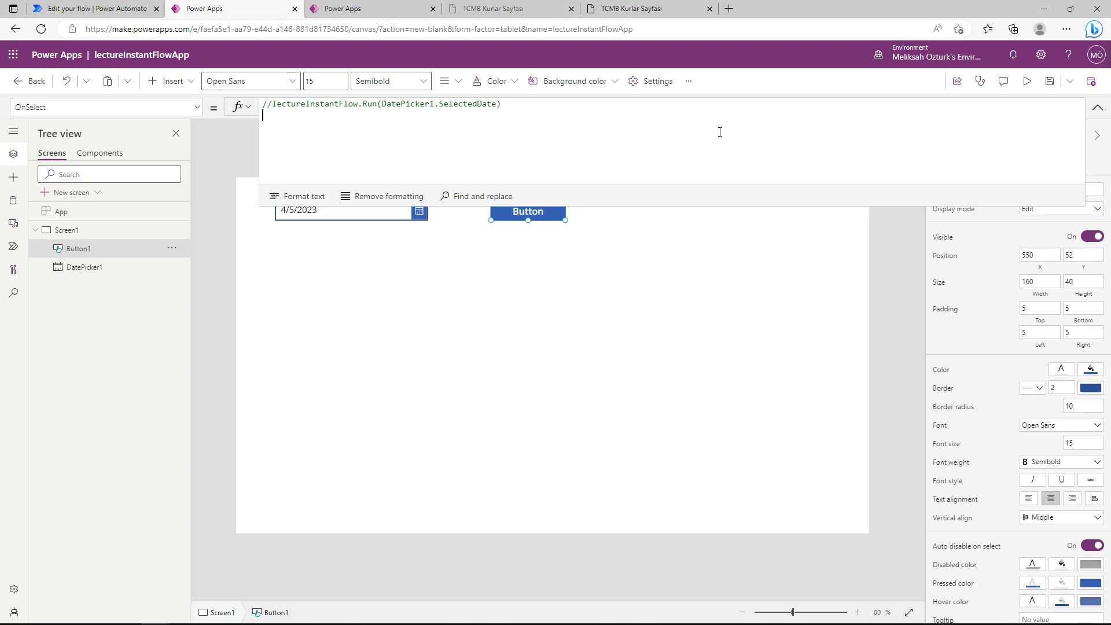
- Check the date format in the TCMB rates page URL, and return to the button's formula in Power Apps
left_click(637, 9)
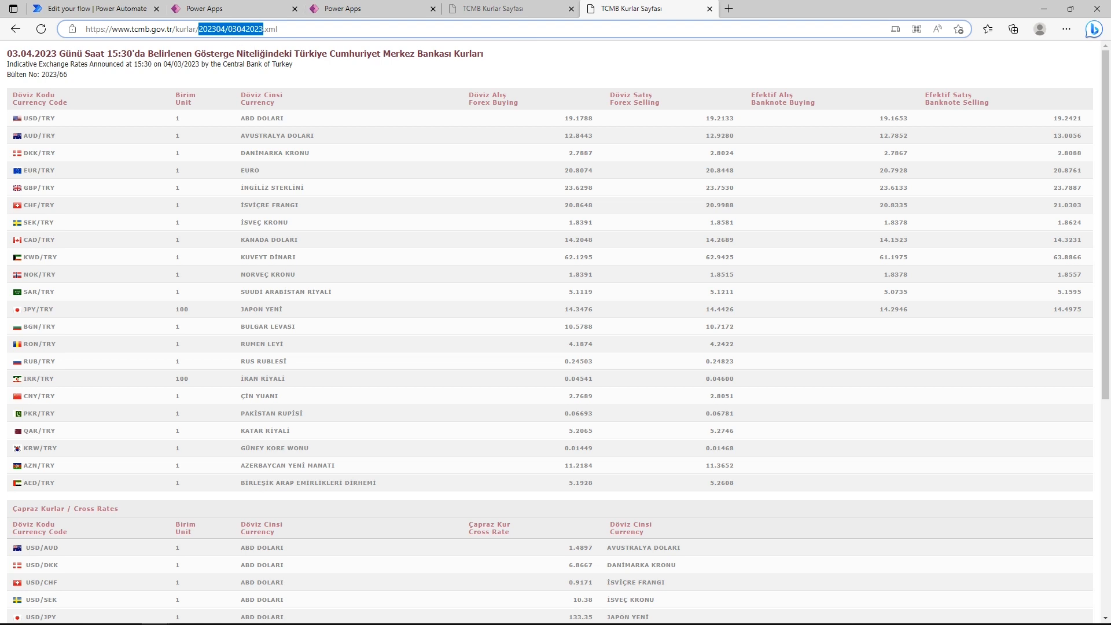
left_click(232, 9)
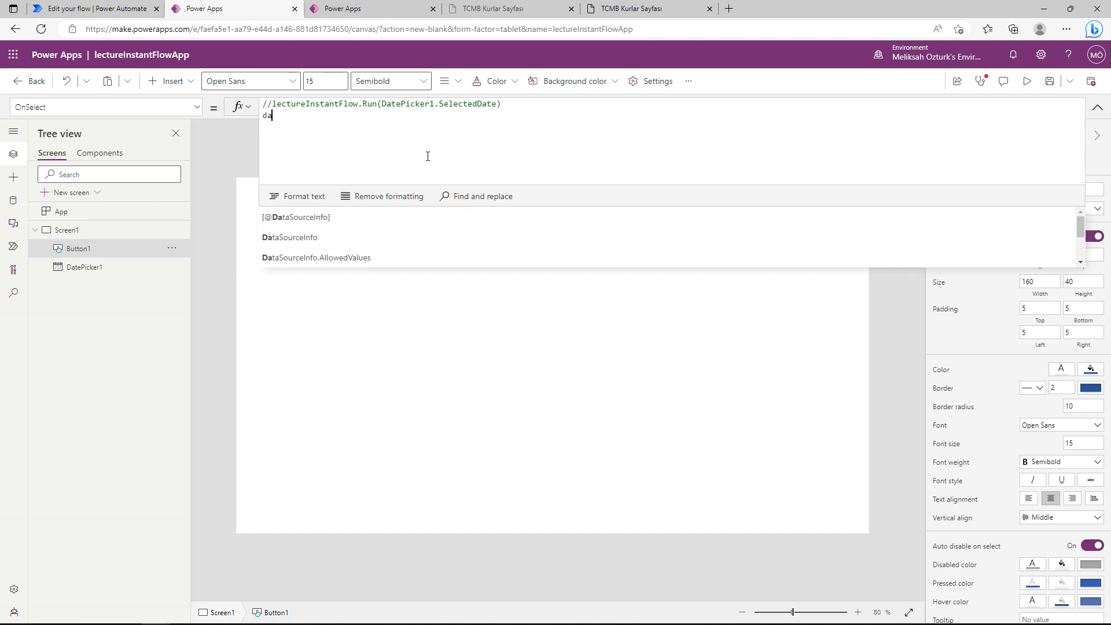
key("BackSpace")
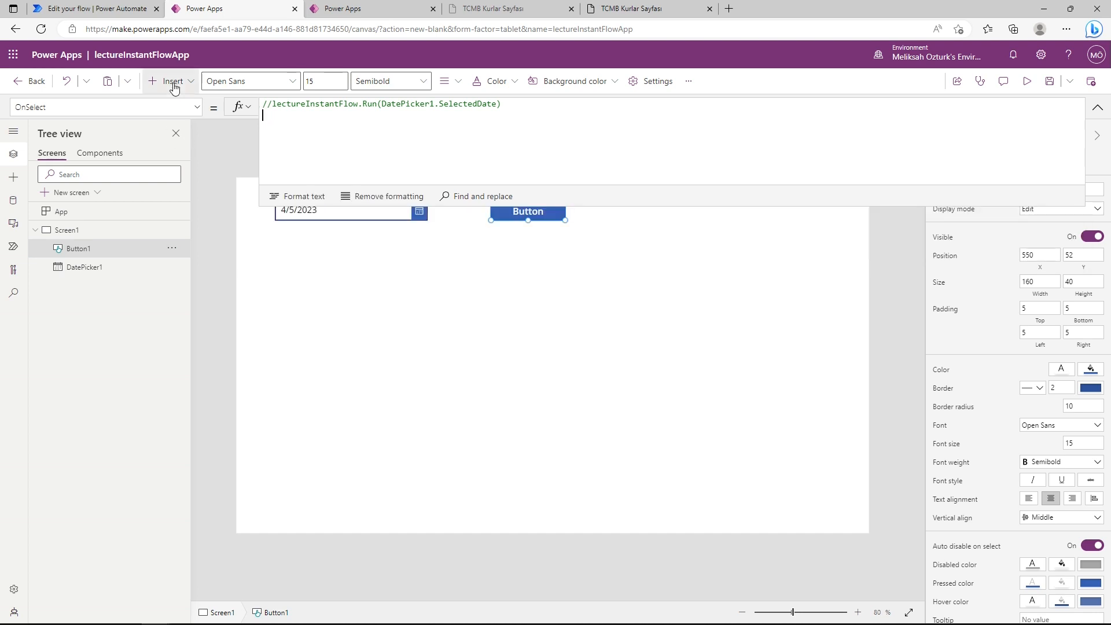
- Insert a text label and place it below the date picker and button, at X 440, Y 192
left_click(172, 81)
left_click(168, 168)
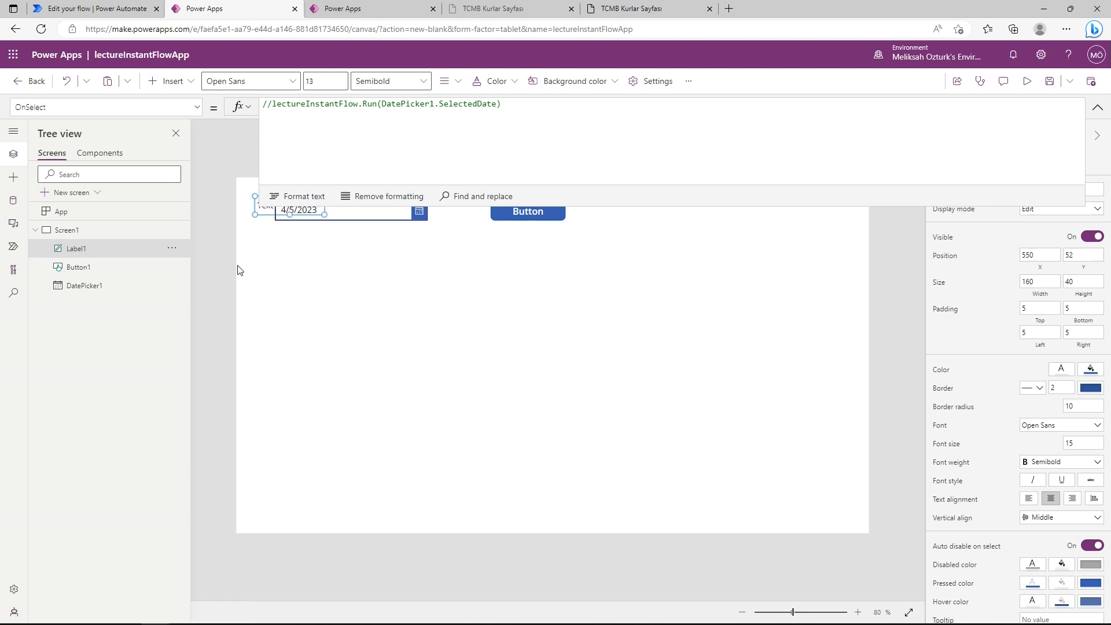
left_click_drag(258, 212, 446, 284)
- Add Set(aa,DatePicker1.SelectedDate) on the line below the commented-out flow call in the button's OnSelect formula
left_click(512, 216)
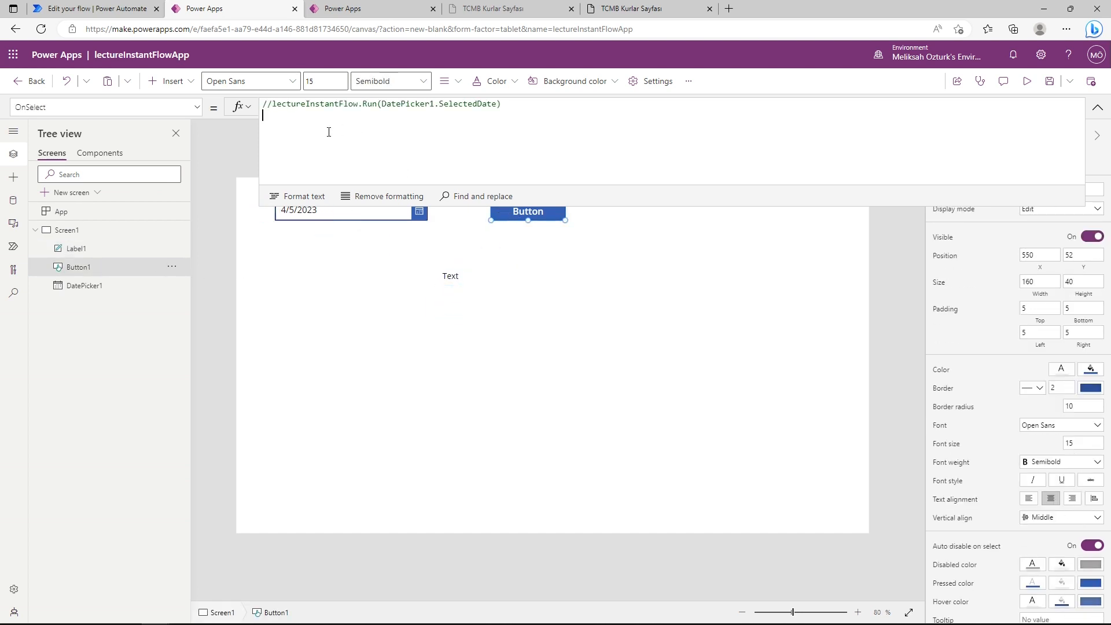
type("et(aa")
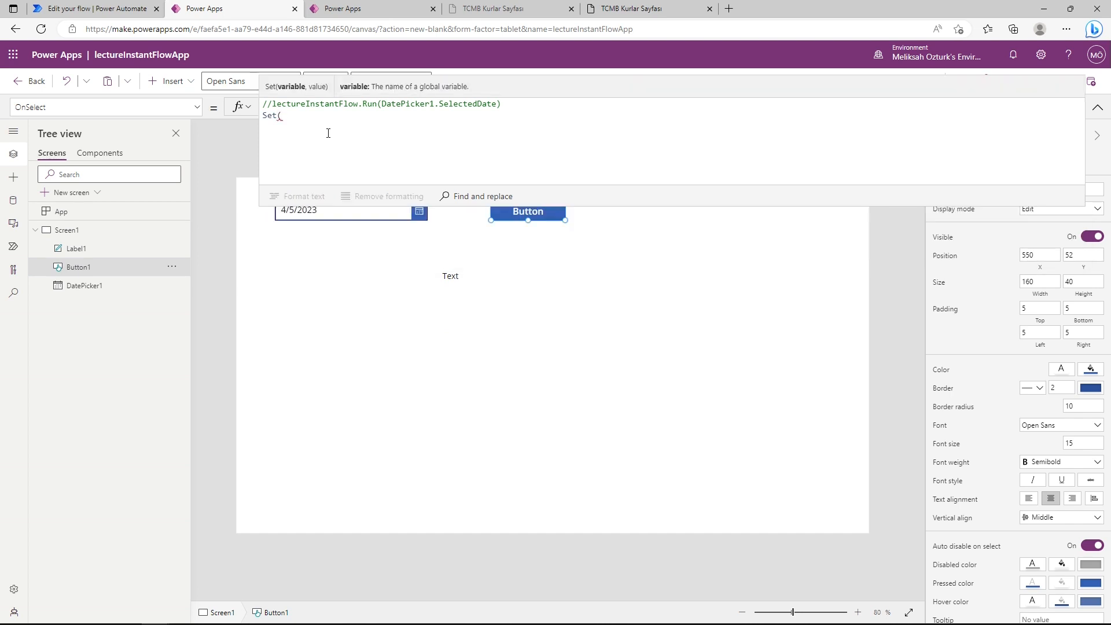
type("date")
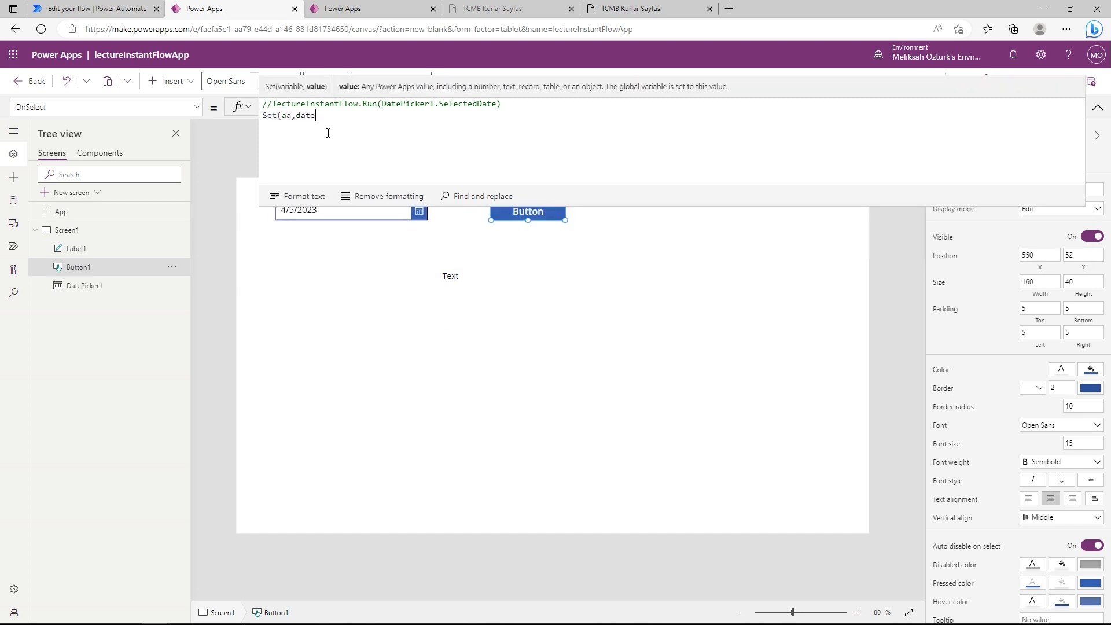
type("p")
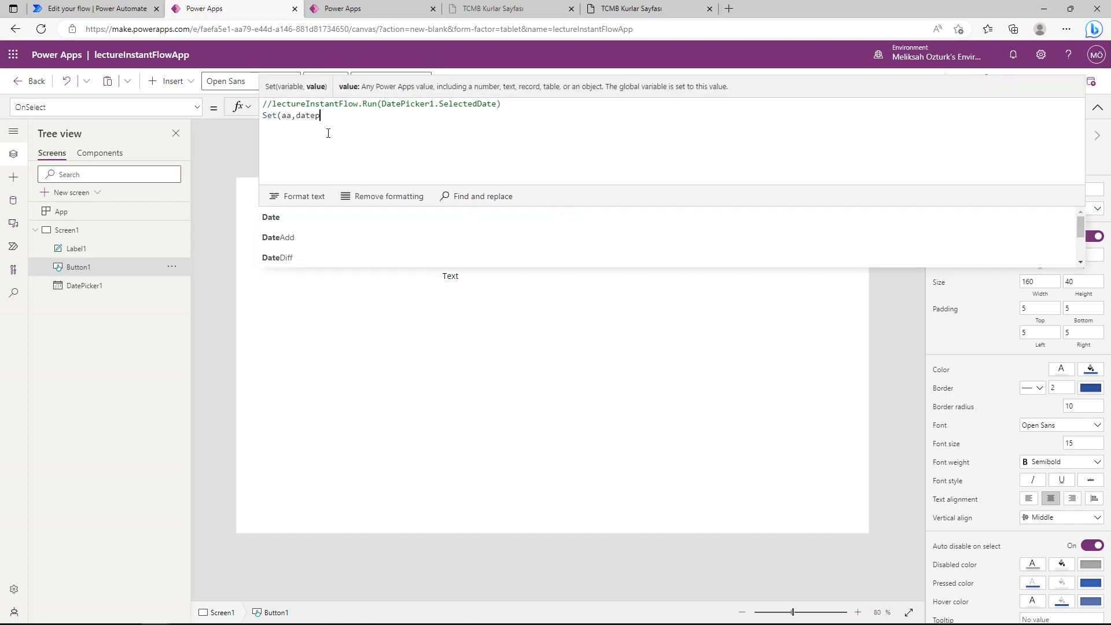
type("ic")
key("Tab")
type(".se")
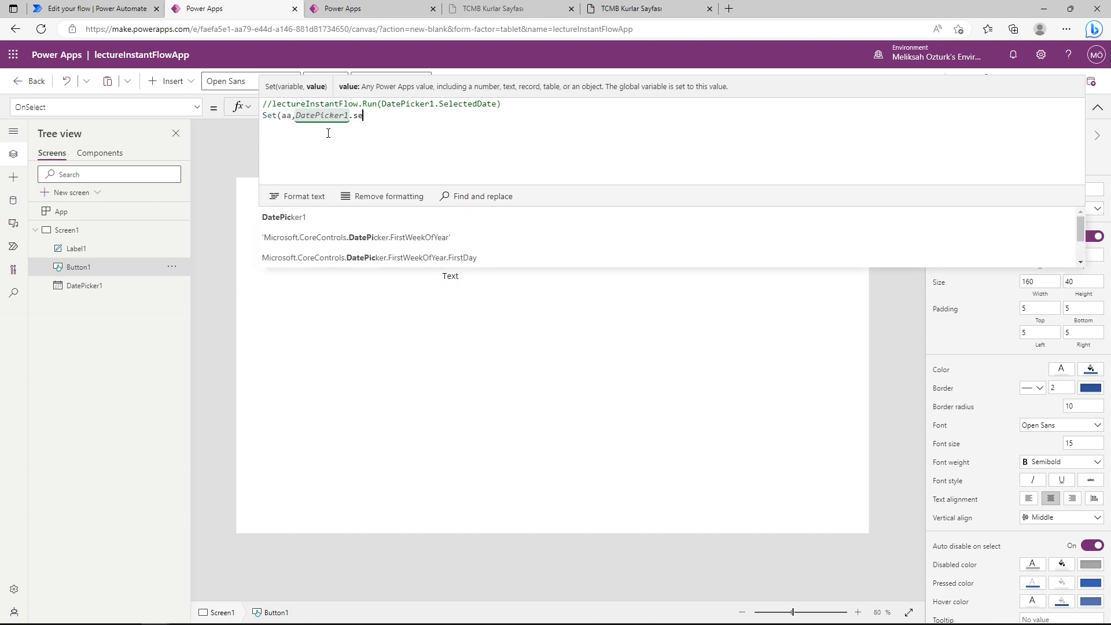
key("Tab")
type(")")
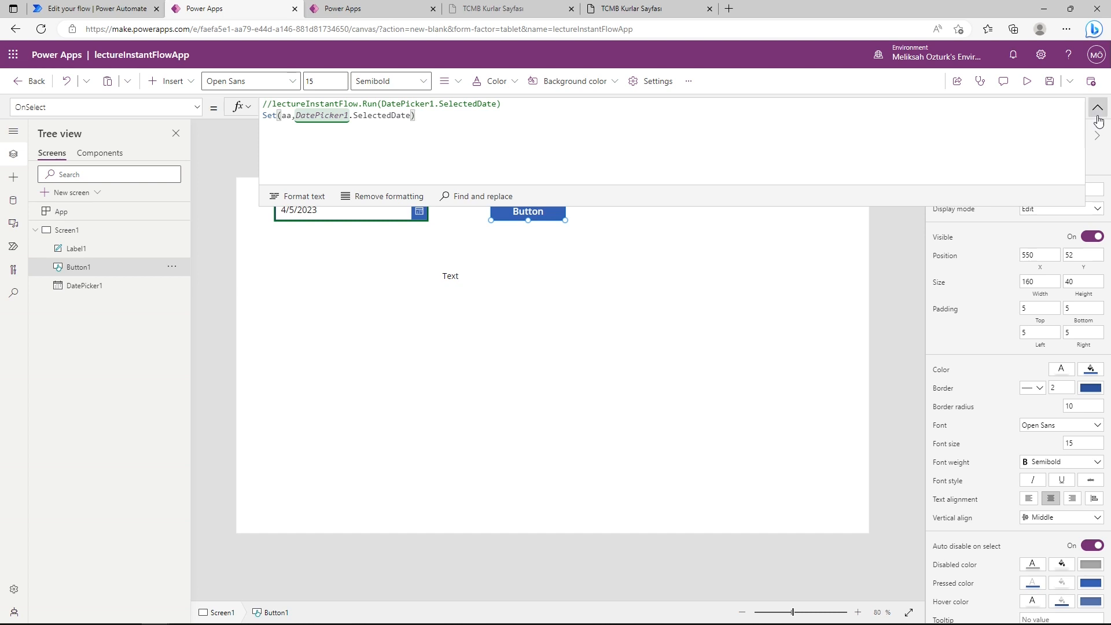
- Set the label's Text formula to the variable aa and collapse the formula editor
left_click(453, 282)
triple_click(315, 112)
type("aa")
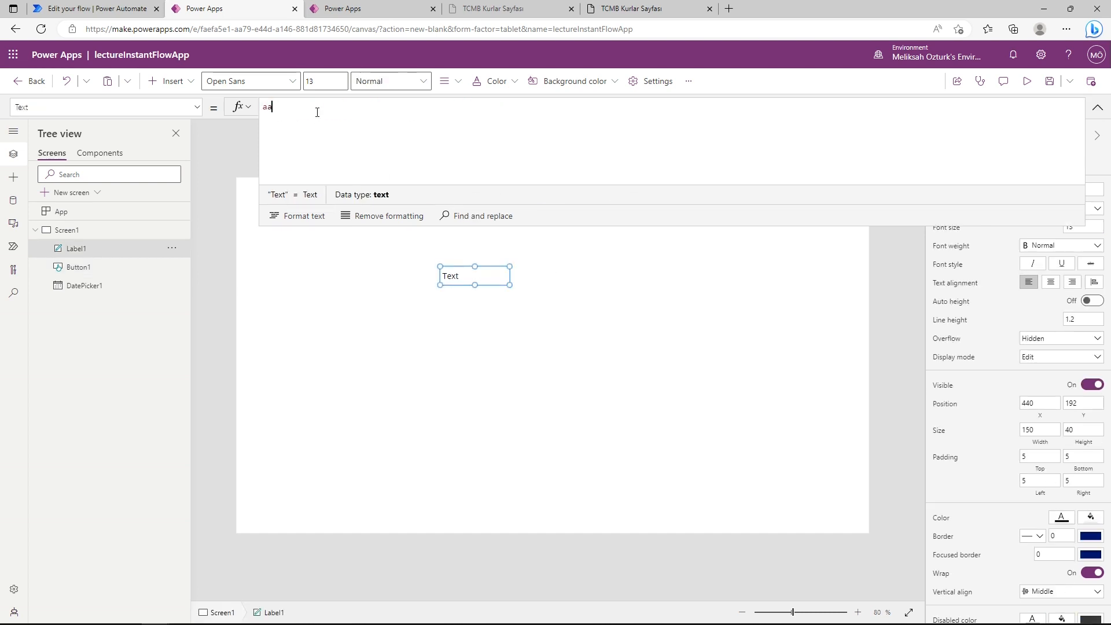
left_click(1097, 110)
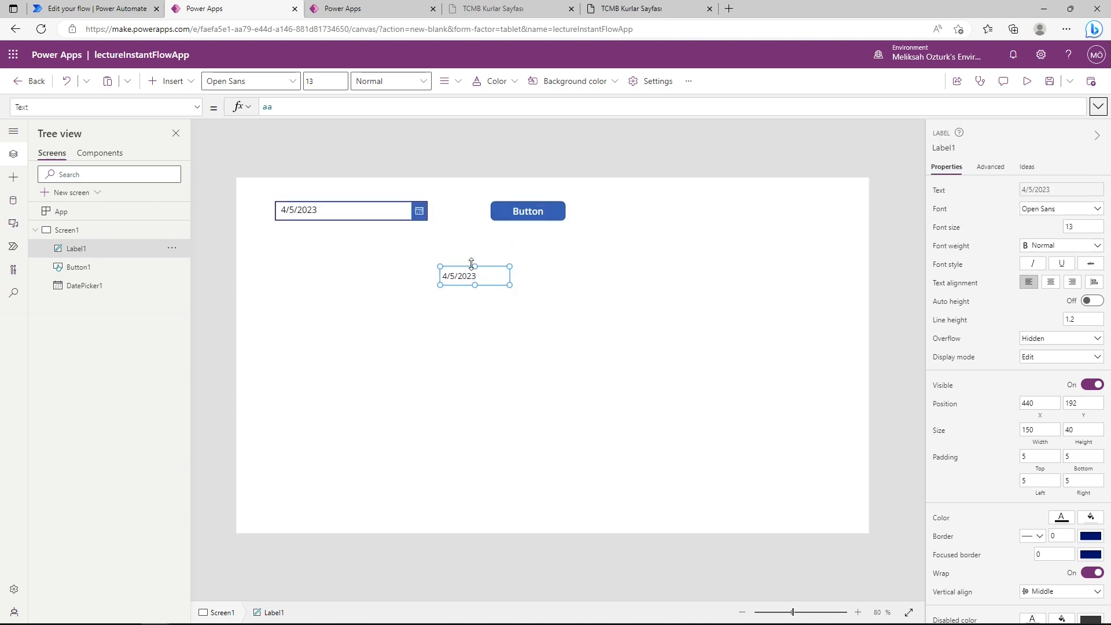
- Compare the date format shown in the app's label with the one in the TCMB rates page URL
left_click(619, 5)
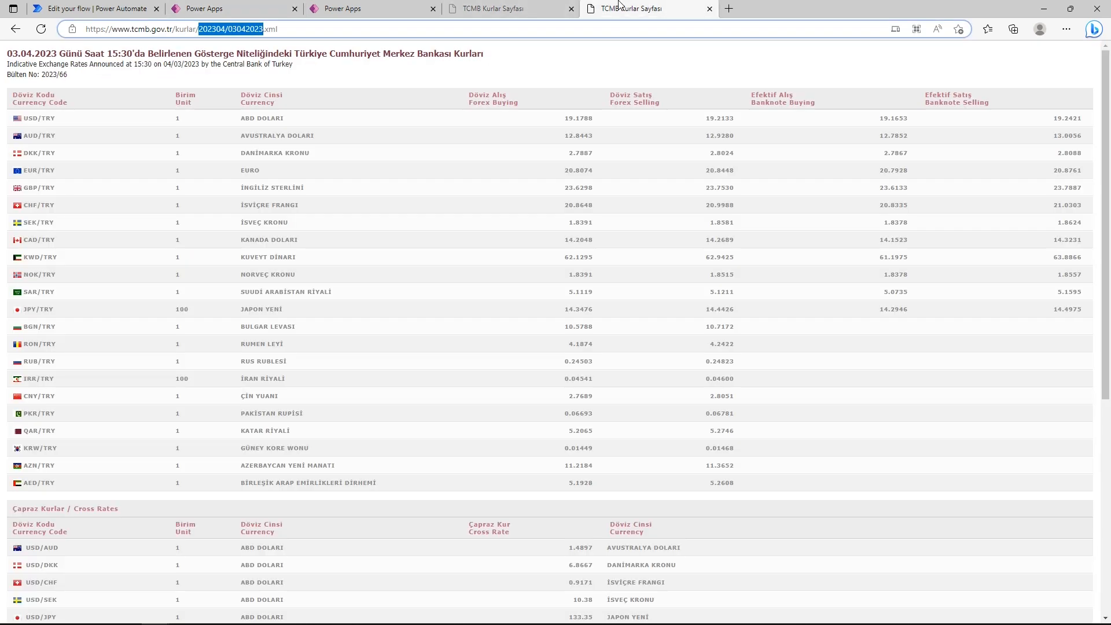
left_click(238, 9)
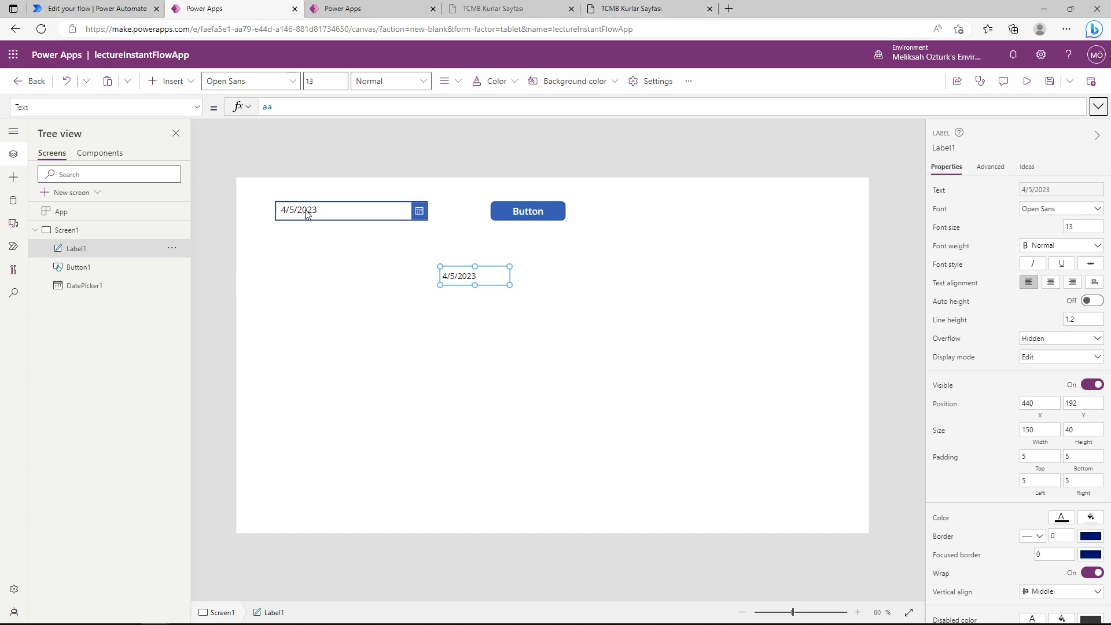
left_click(612, 12)
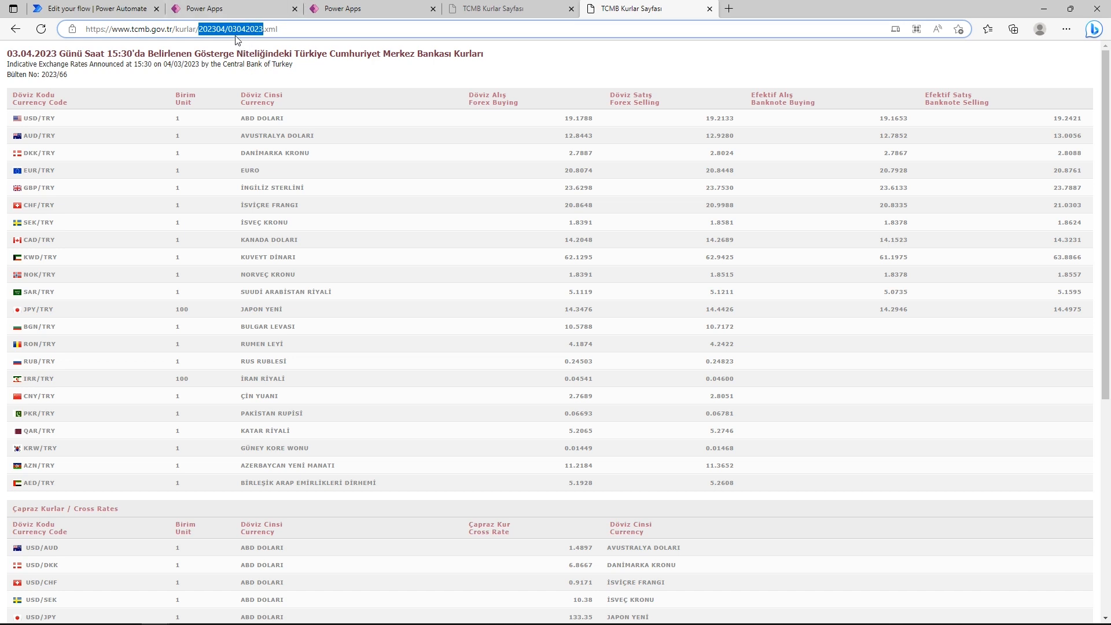
- Set the label's Text formula to Text(aa,"yyyymm/ddmmyyyy") and resize the label to 226 wide by 36 high
left_click(231, 8)
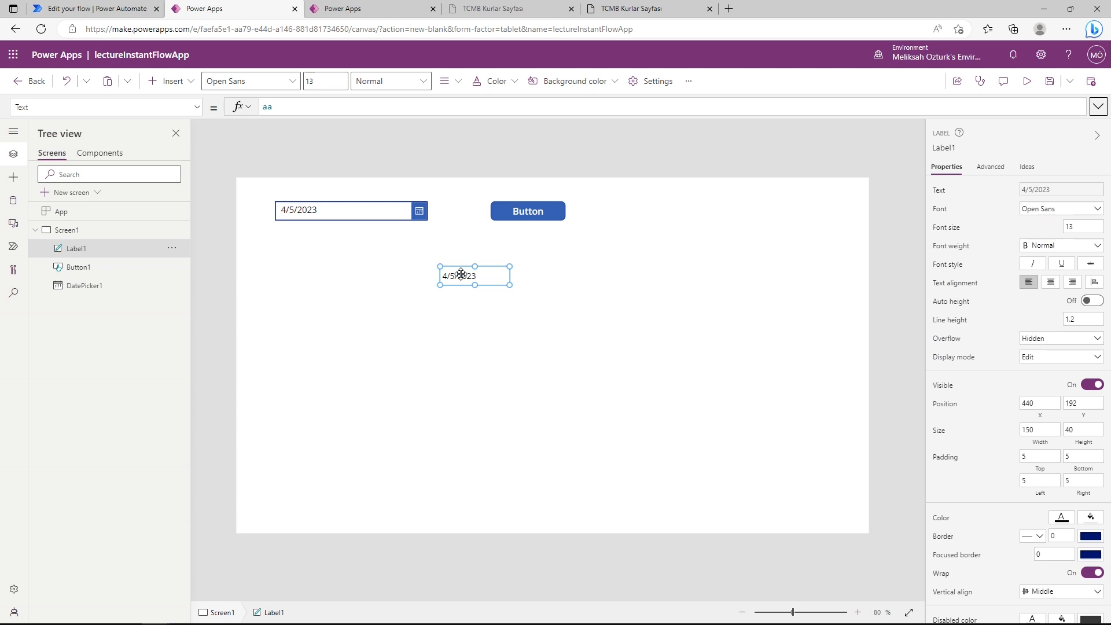
left_click(265, 111)
type("T")
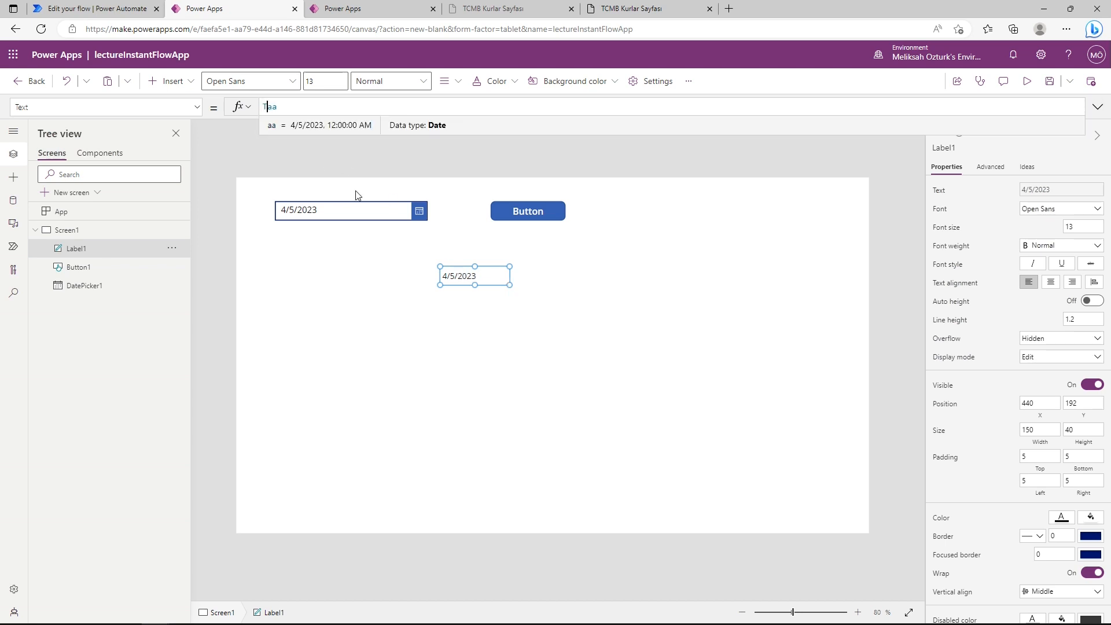
type("ext(")
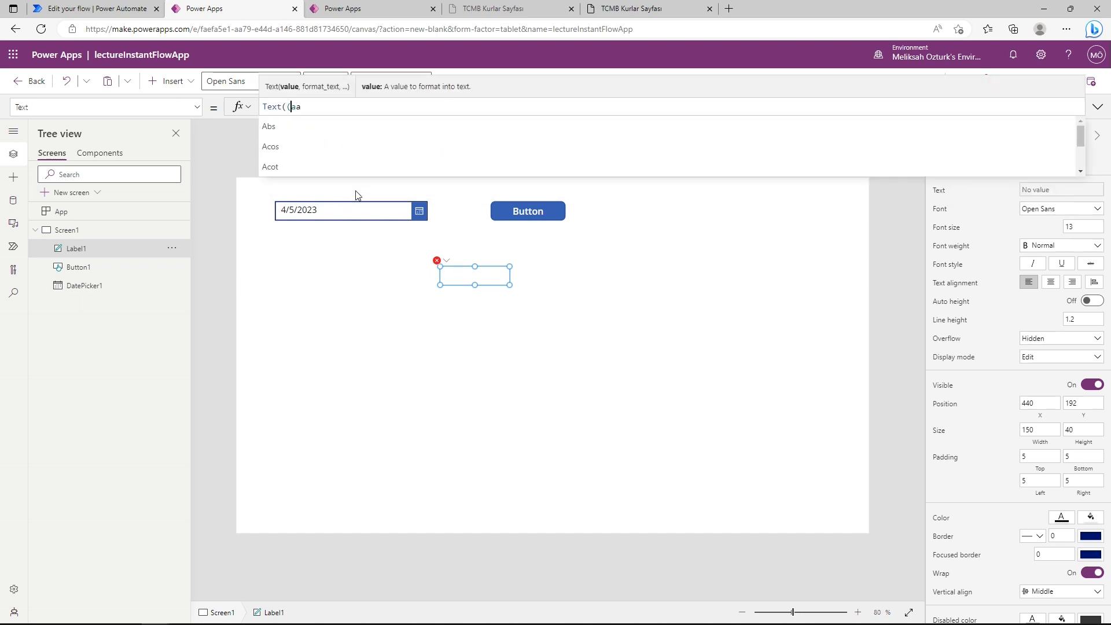
type(",\"\"")
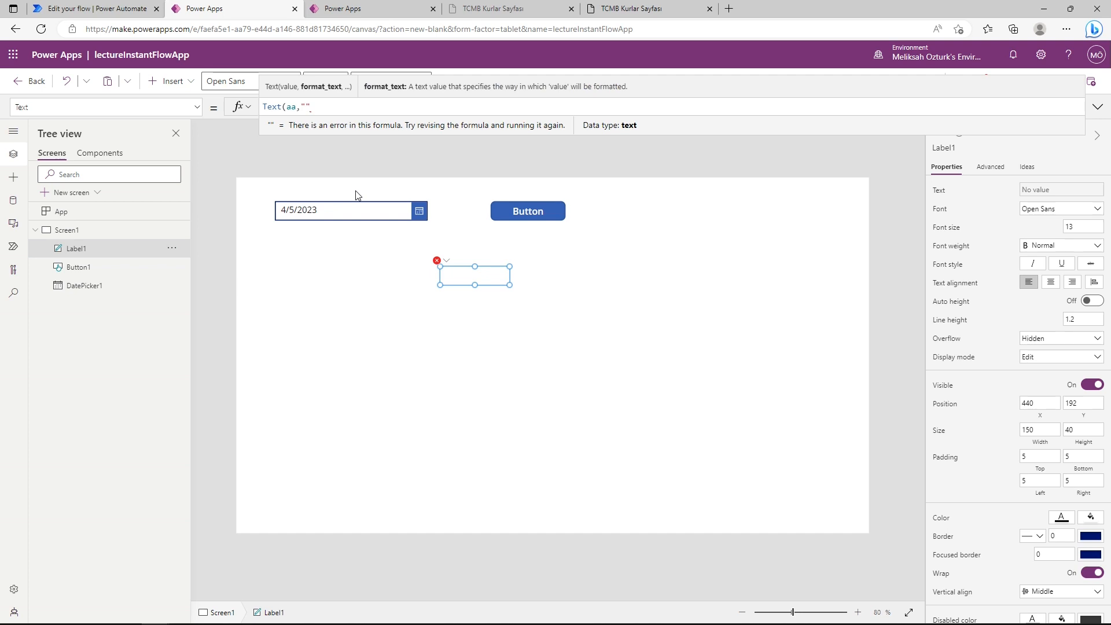
type(")")
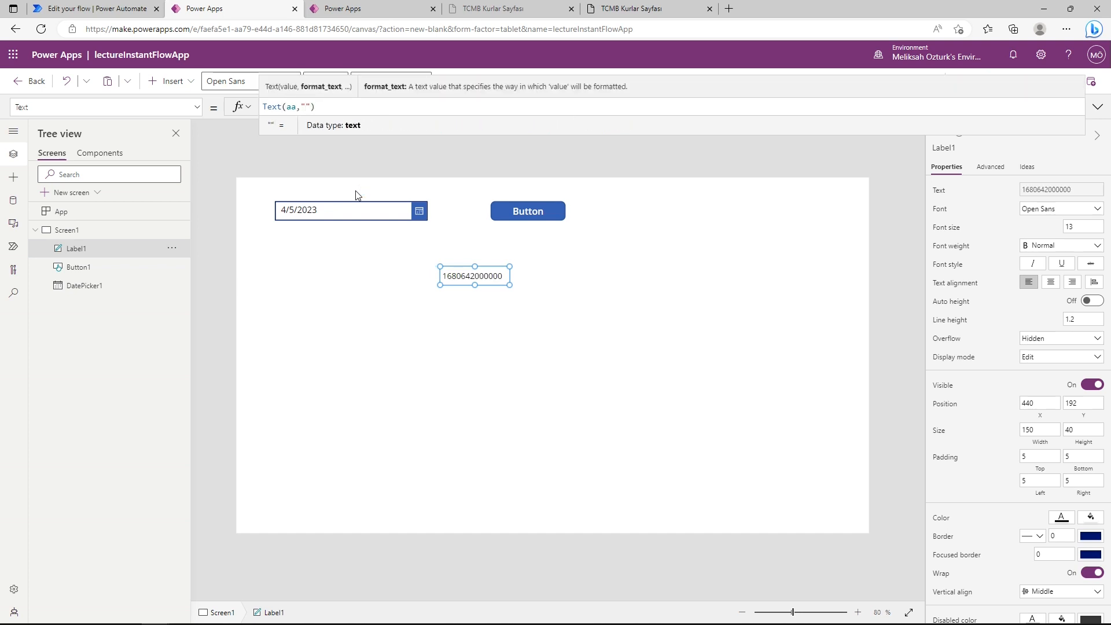
type("yyy")
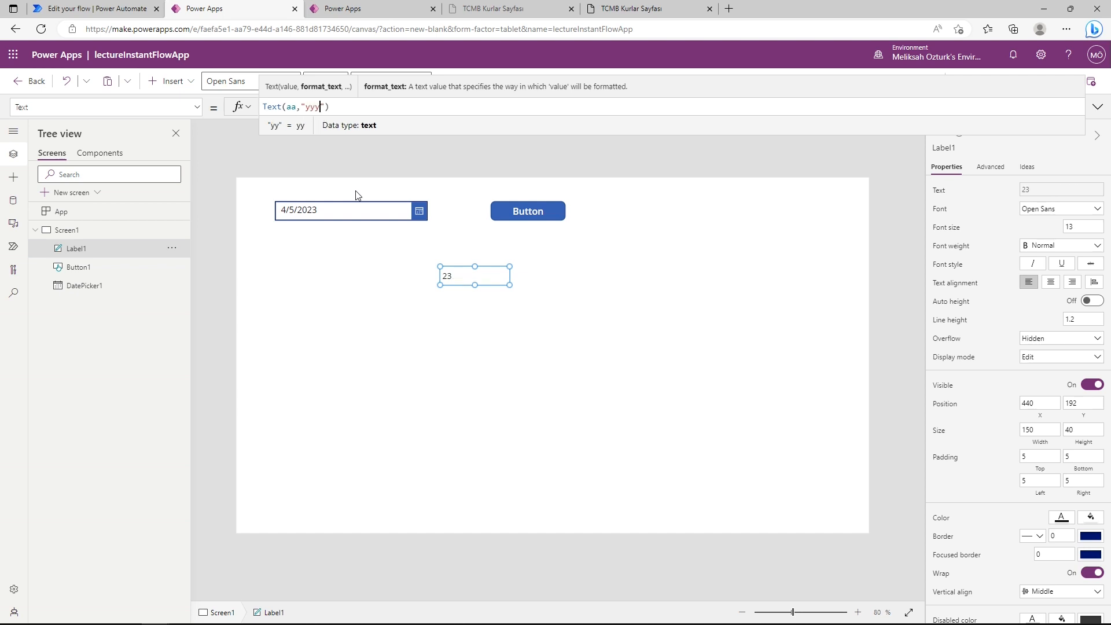
type("y/")
type("mm/dd")
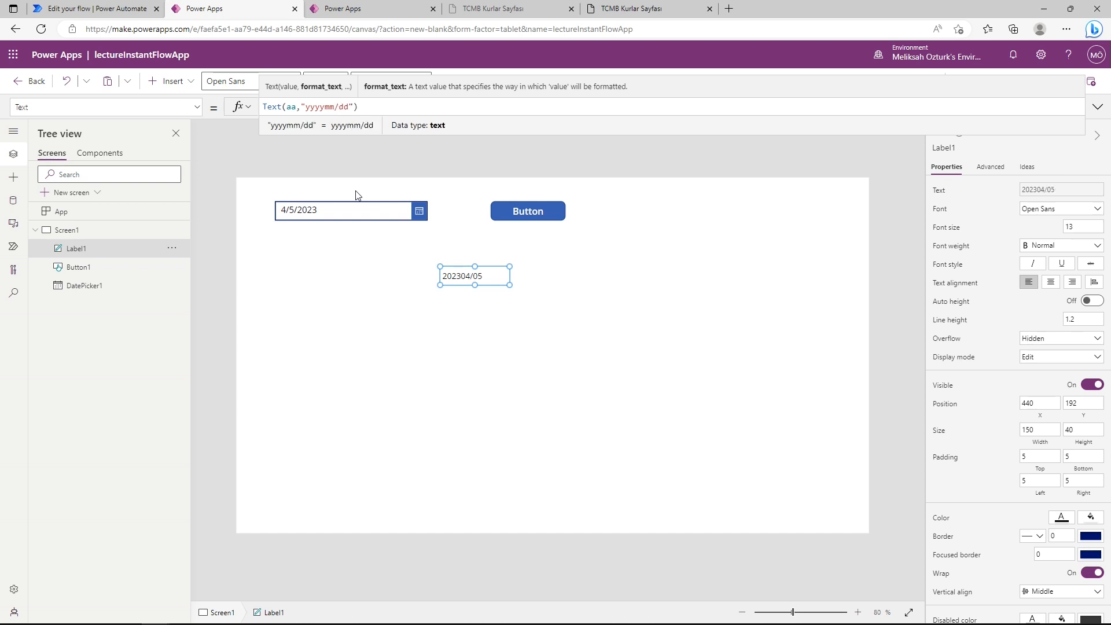
type("mmyyyy")
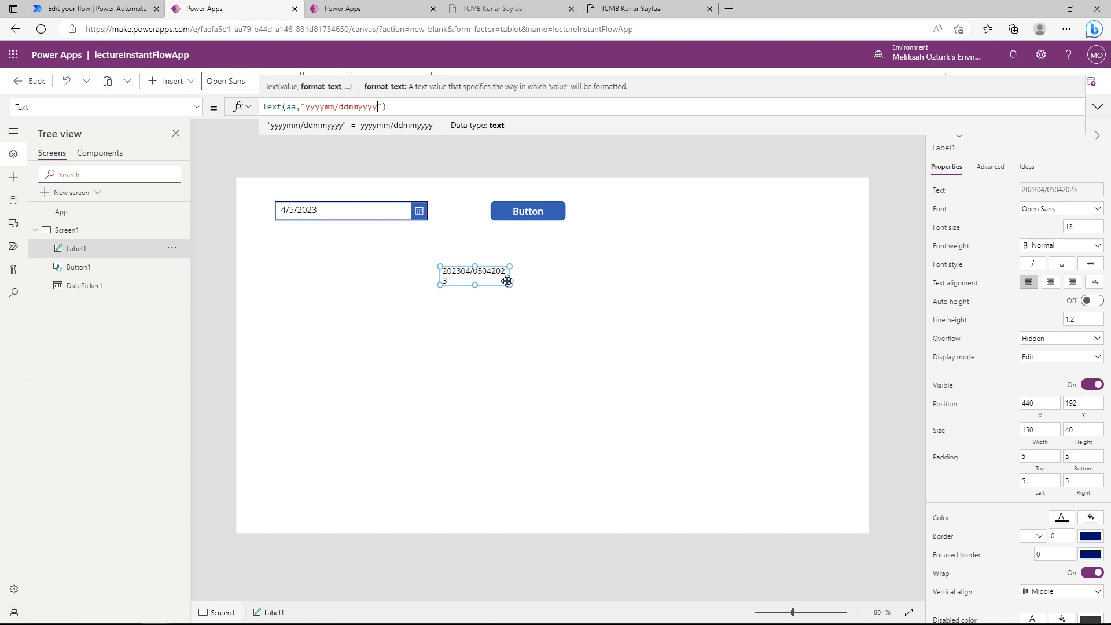
left_click_drag(510, 285, 543, 281)
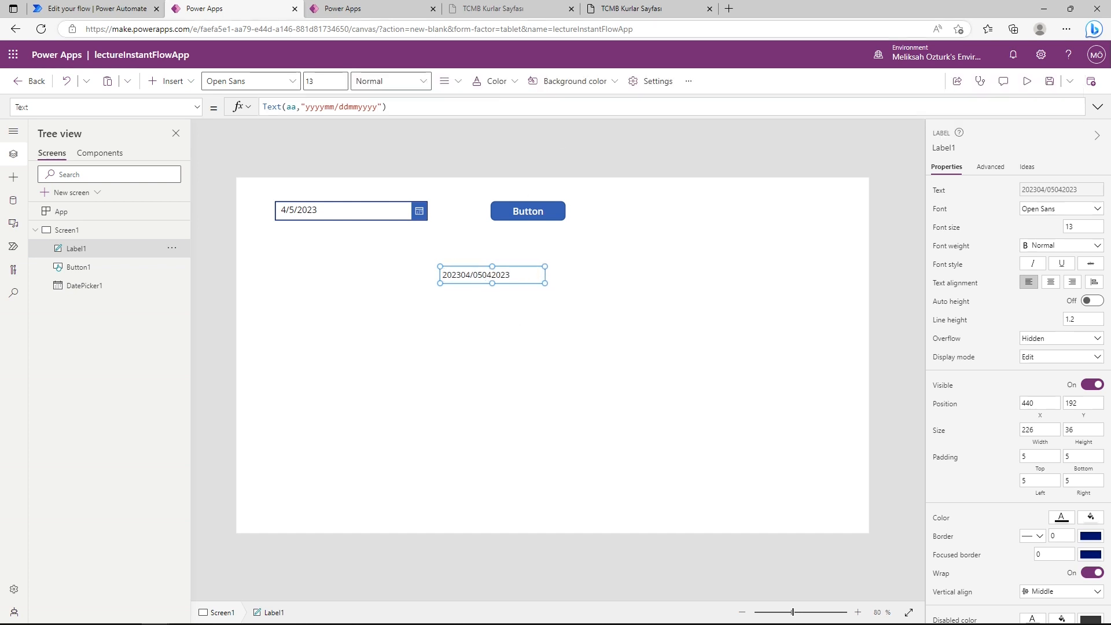
- Compare the label's formatted date with the date part of the TCMB rates page URL
left_click(634, 8)
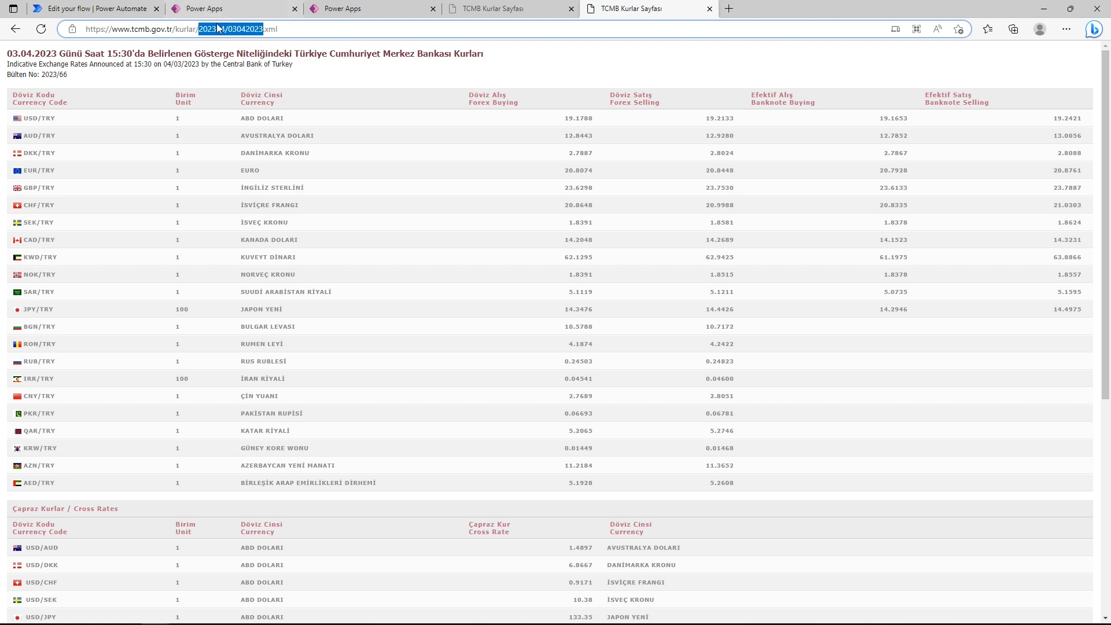
left_click(227, 10)
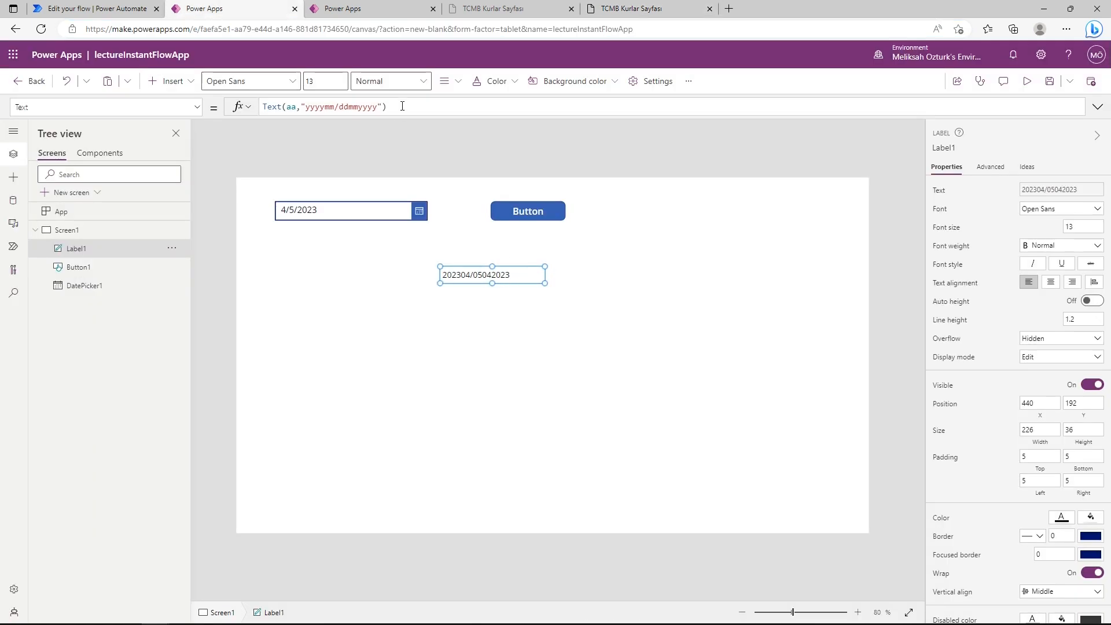
left_click_drag(387, 107, 264, 107)
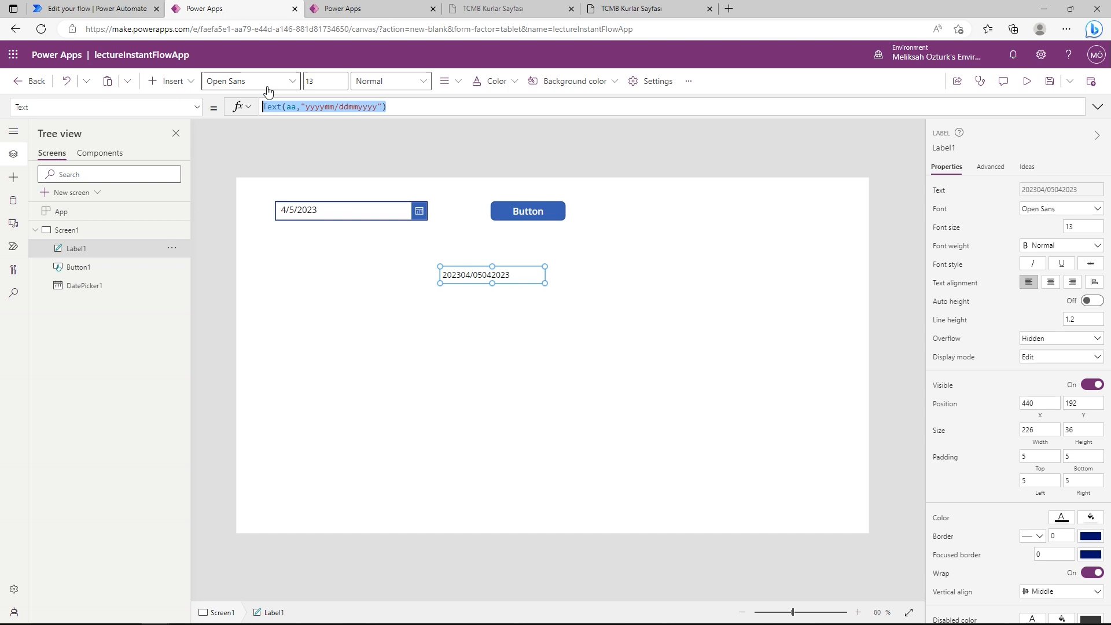
- Uncomment the lectureInstantFlow.Run call in the button's OnSelect formula and delete the Set(aa,DatePicker1.SelectedDate) line
left_click(522, 213)
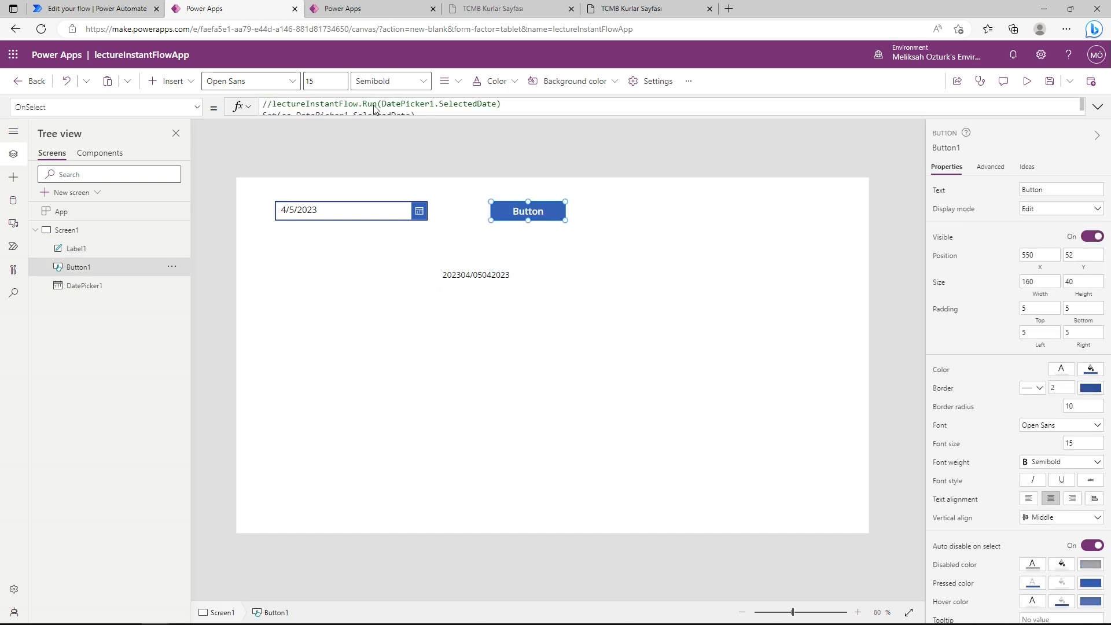
left_click(1098, 107)
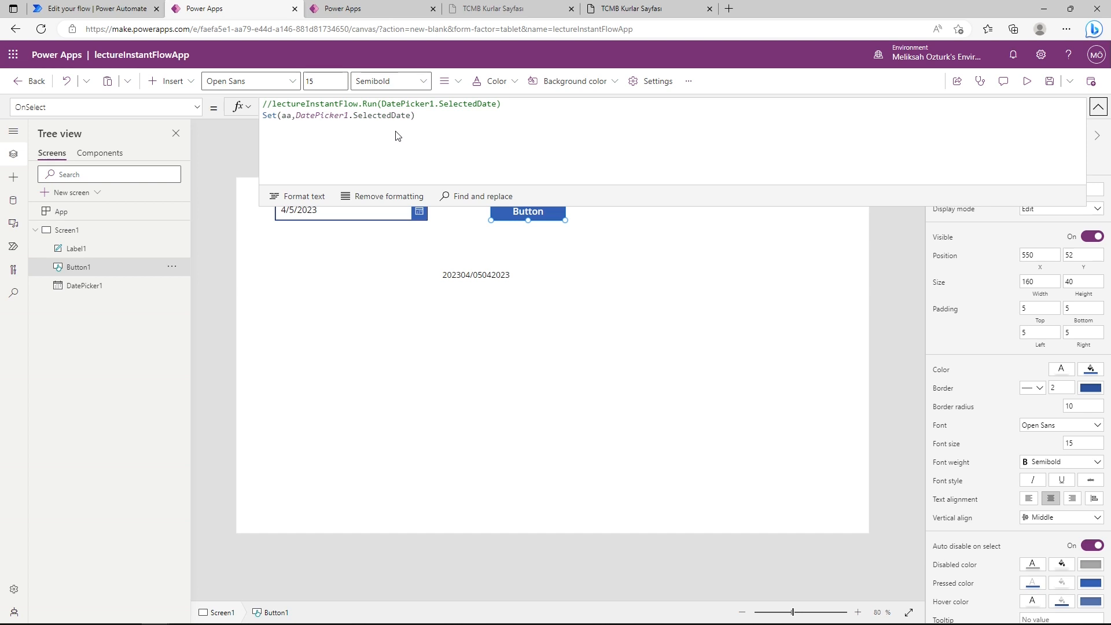
left_click(274, 118)
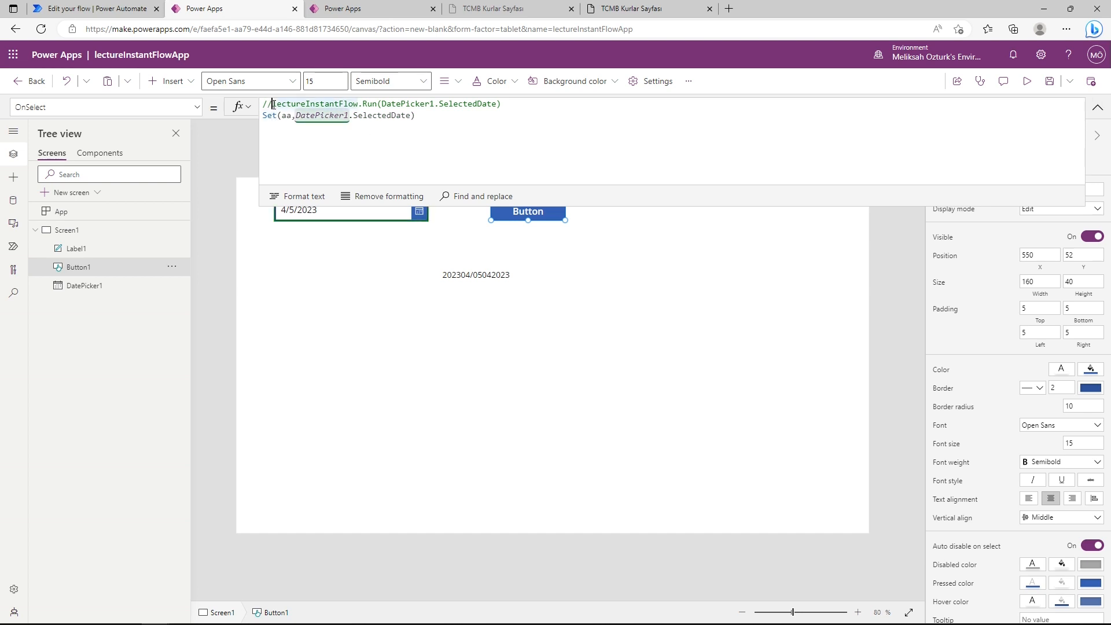
left_click(273, 106)
key("BackSpace")
key("BackSpace")
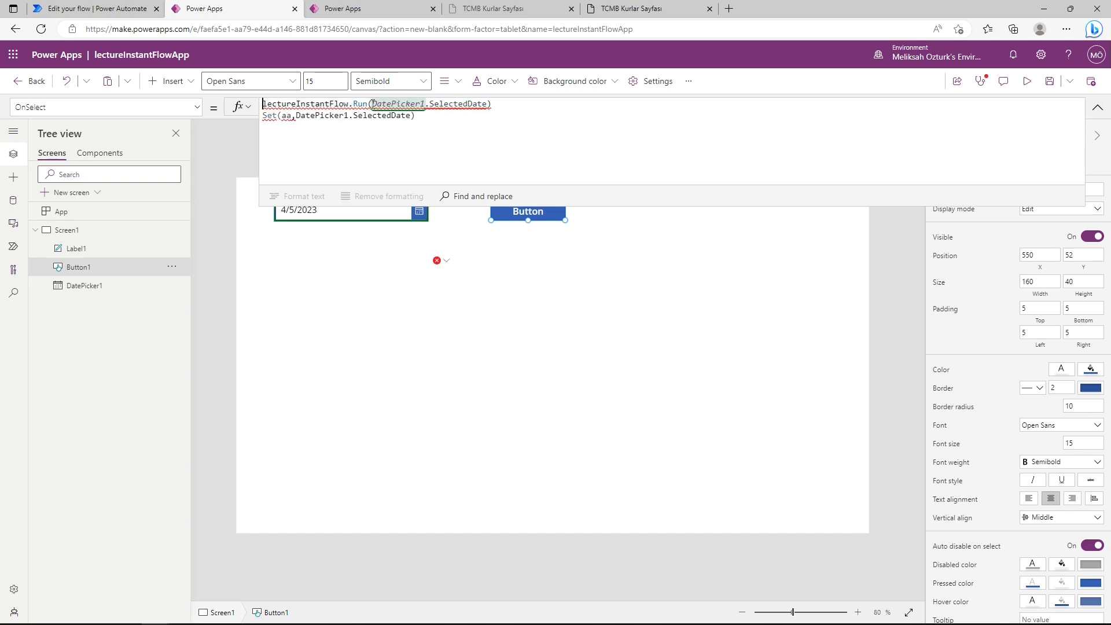
left_click_drag(414, 116, 556, 103)
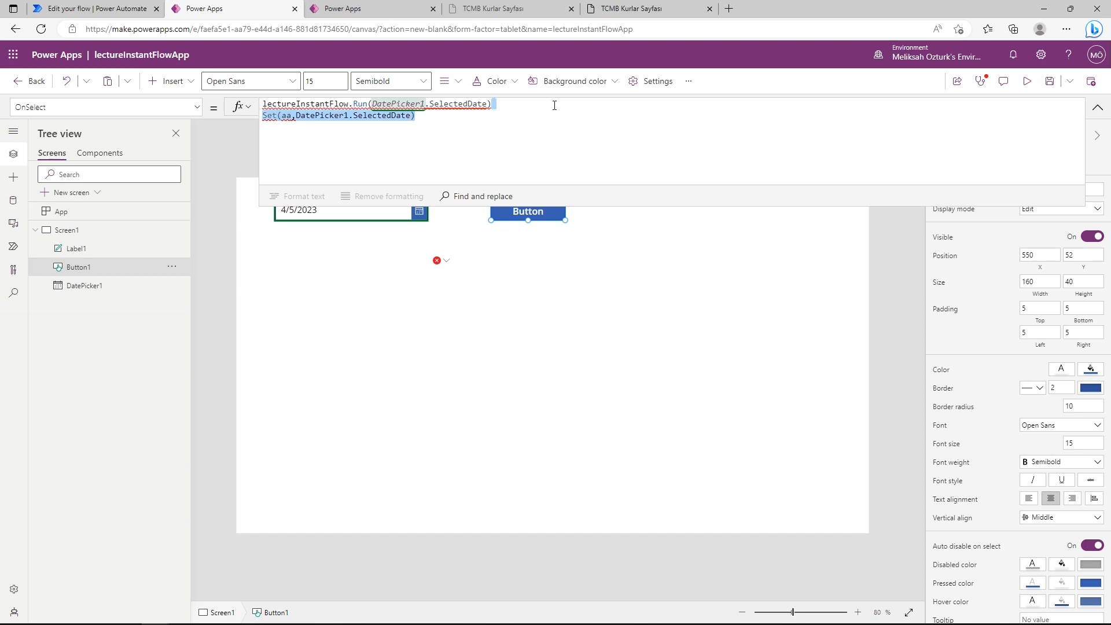
key("BackSpace")
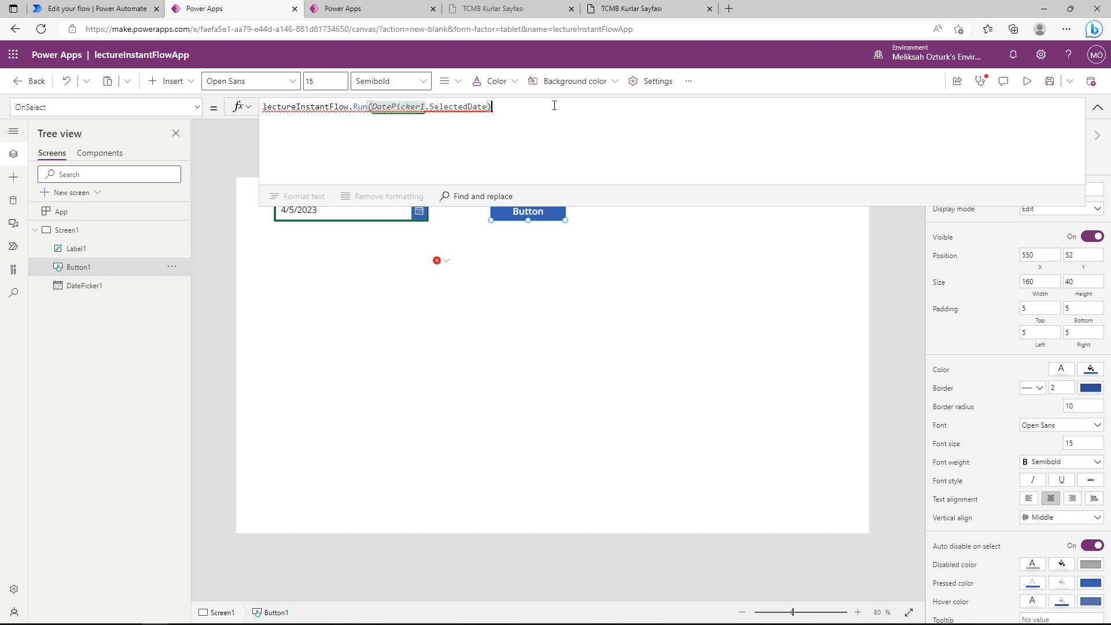
- Wrap the flow call's argument as Text(DatePicker1.SelectedDate,"yyyymm/ddmmyyyy") and collapse the formula editor
left_click(374, 106)
type("Text(")
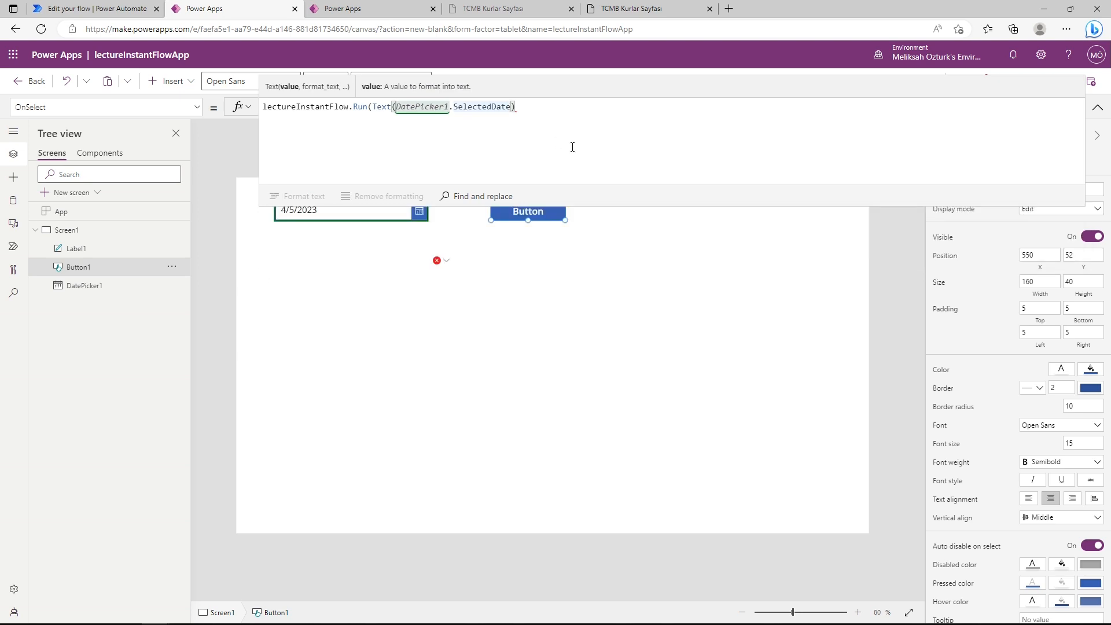
type(",\"")
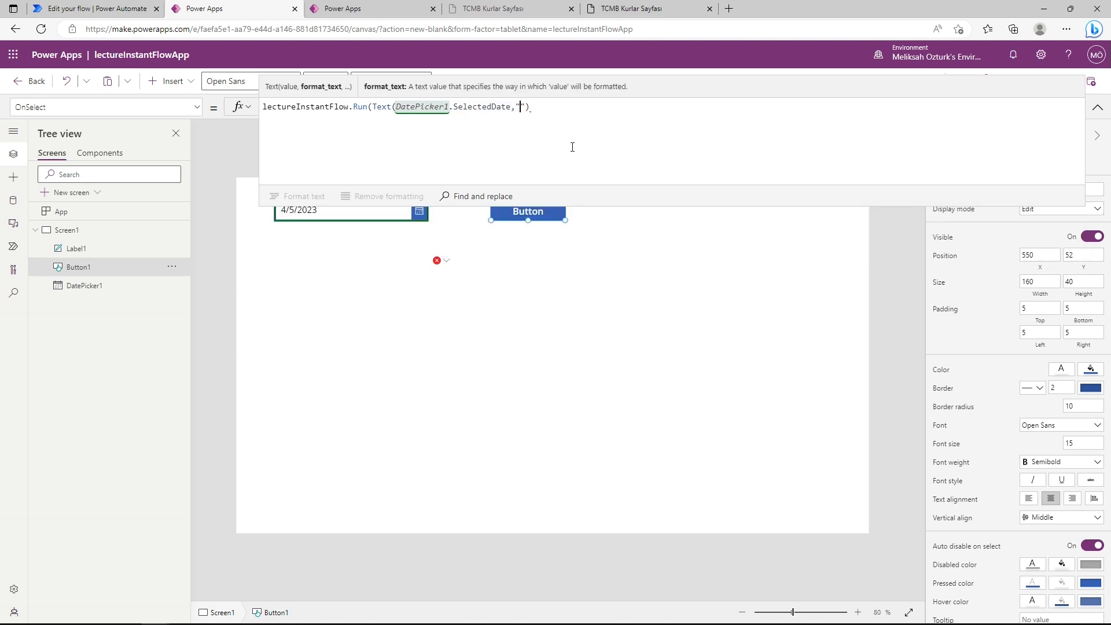
key("Right")
type(")")
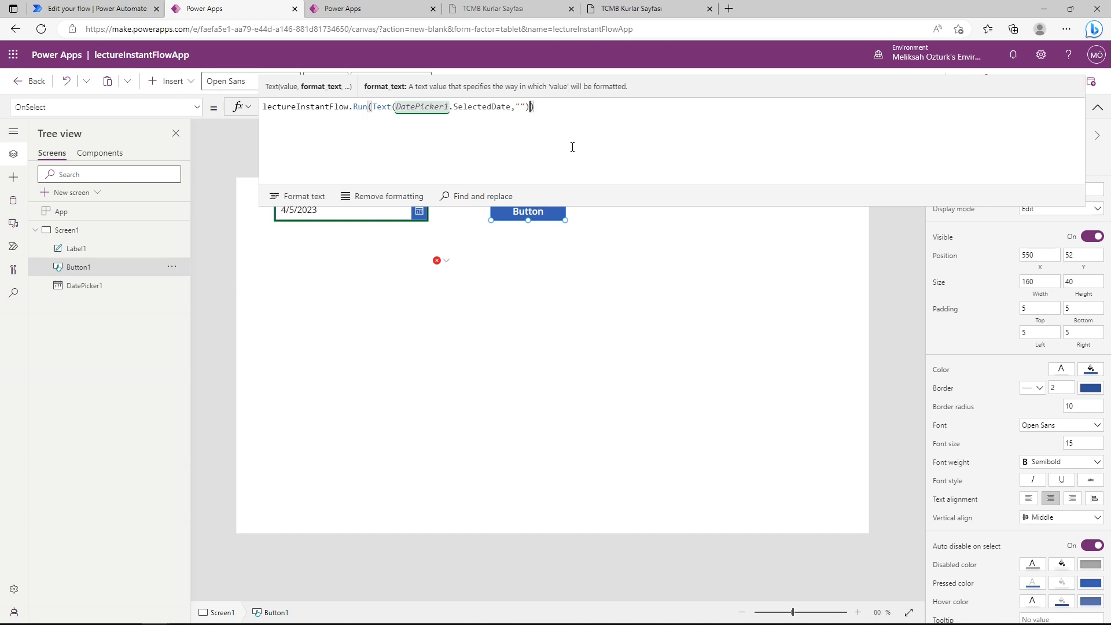
type("yyyymm")
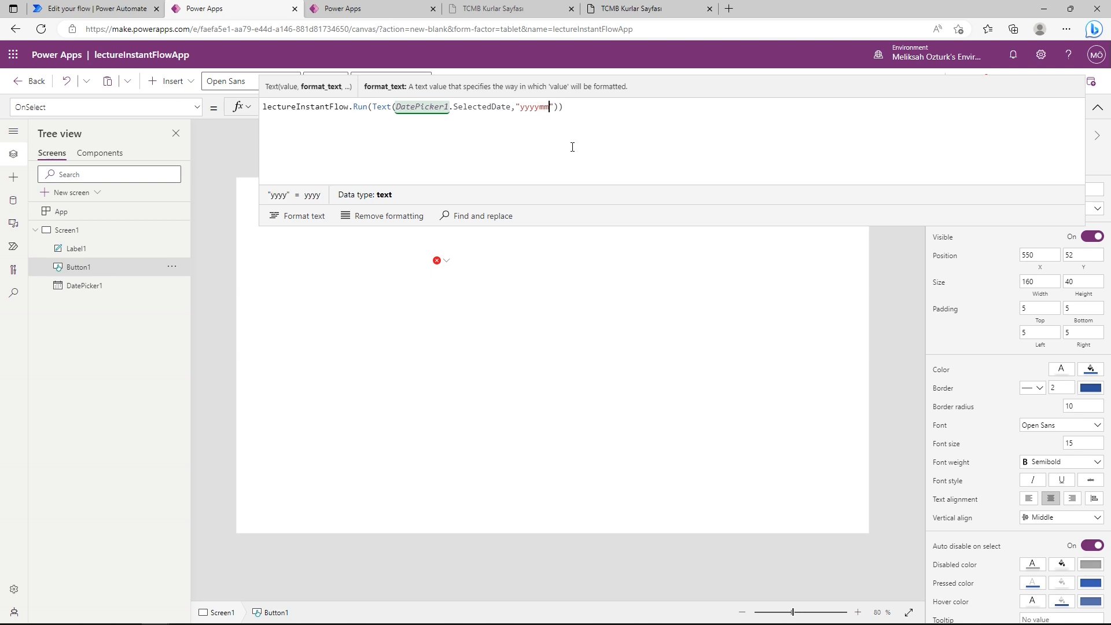
type("/ddmmyyyy")
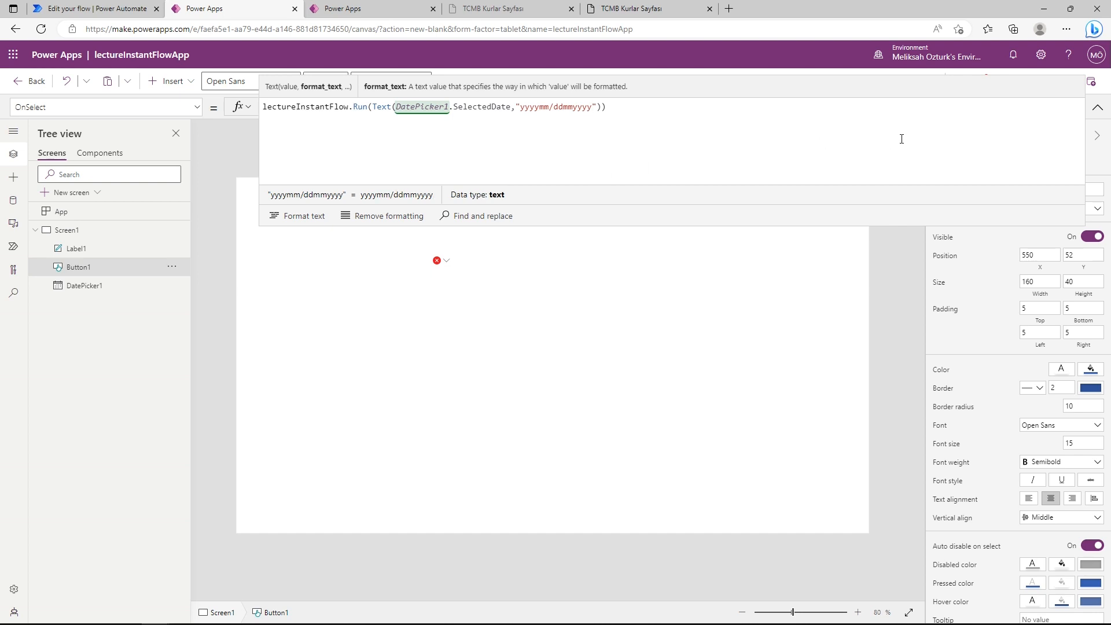
left_click(678, 132)
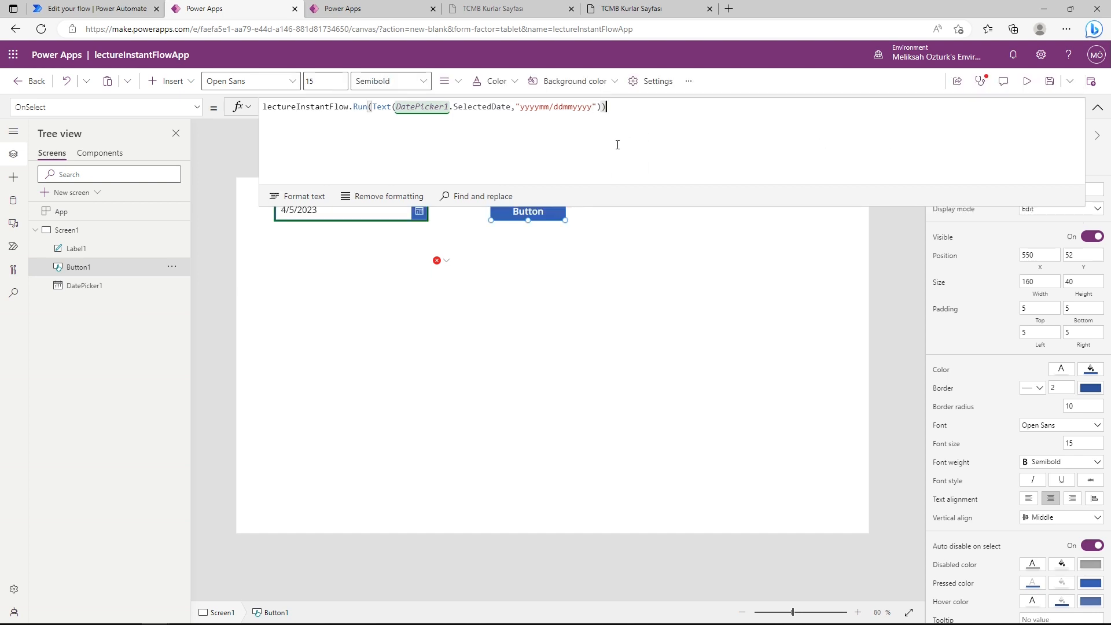
left_click(1097, 110)
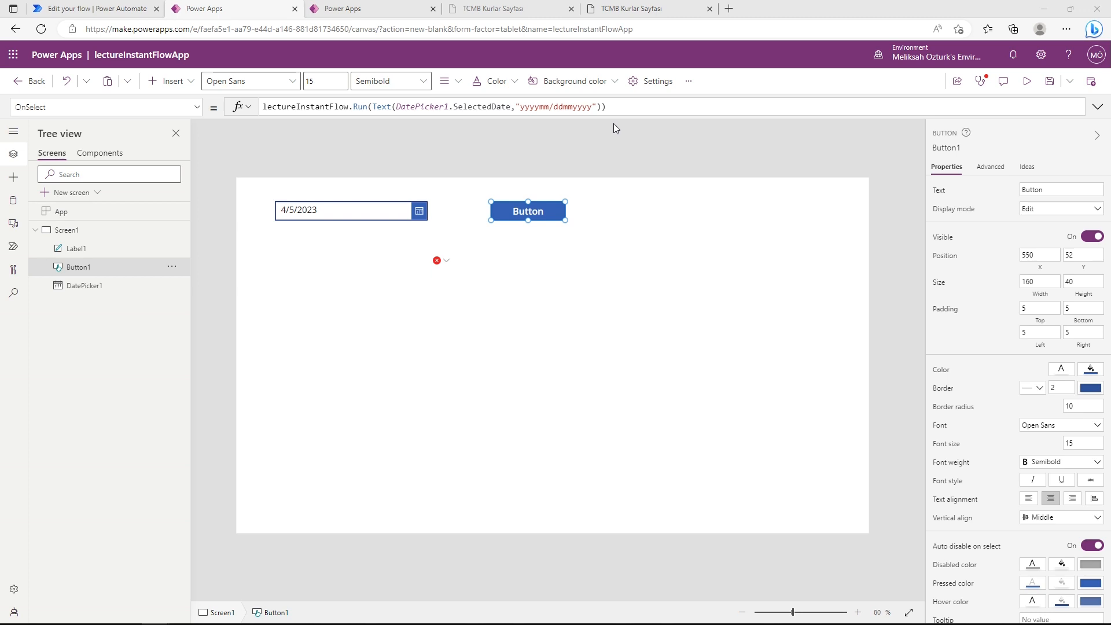
- Append ;Set(response,lectureInstantFlow.Run().result after the flow call in the button's OnSelect formula
left_click(633, 107)
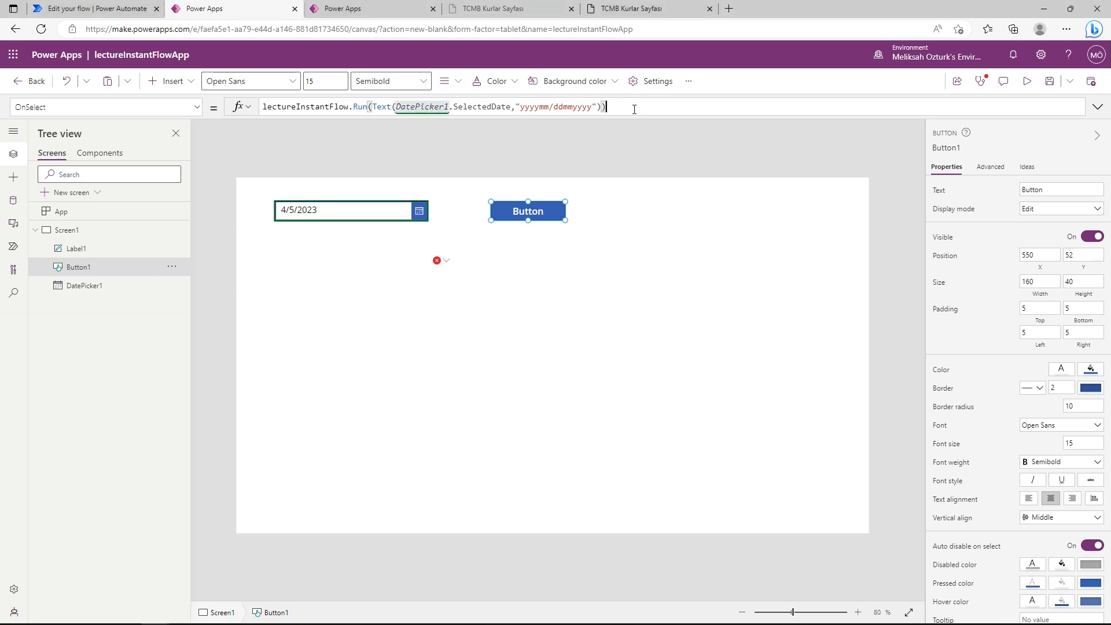
left_click(1098, 109)
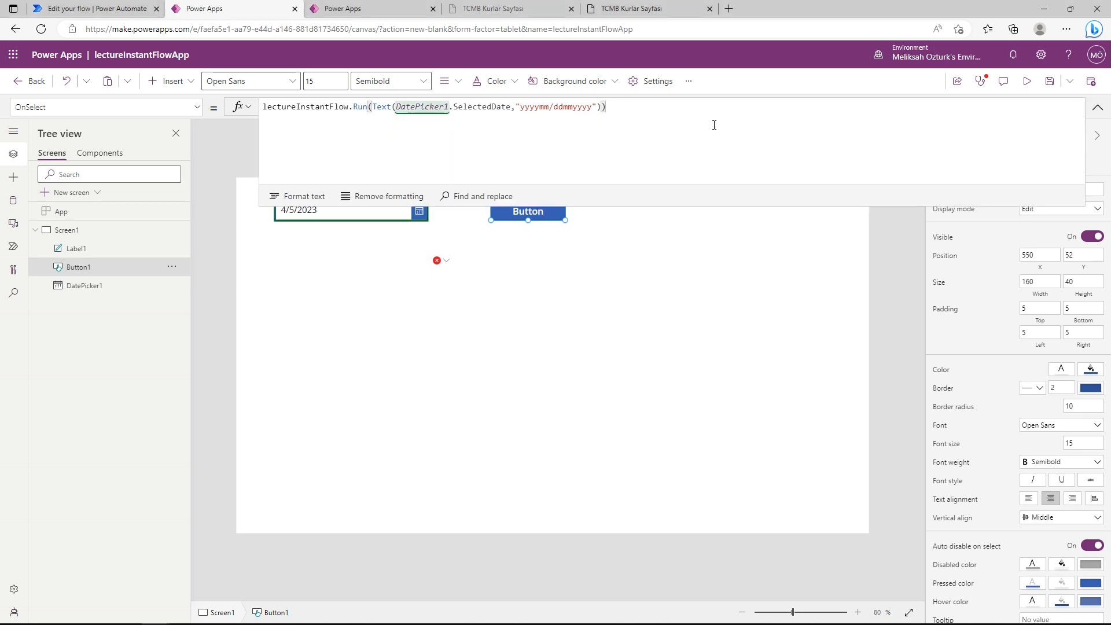
type(";Set(")
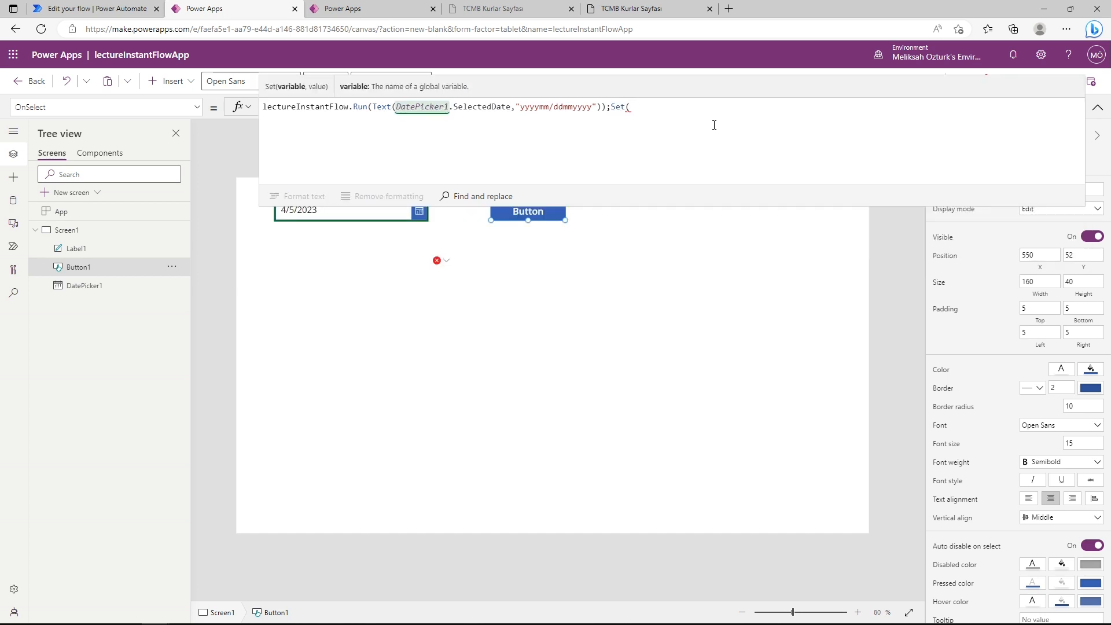
type("response,")
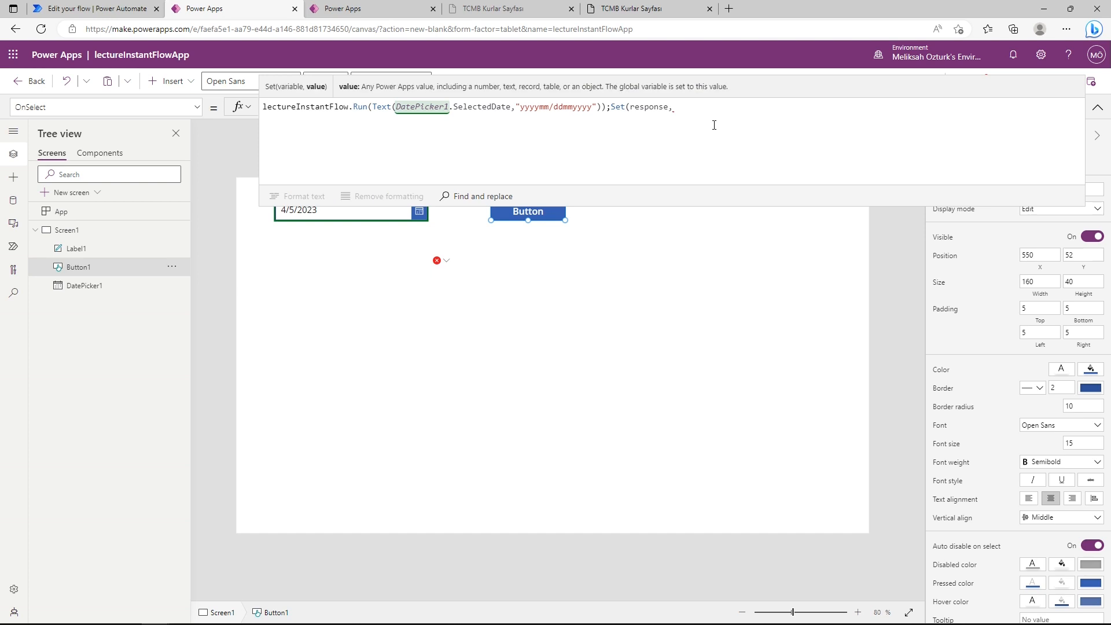
type("lecture")
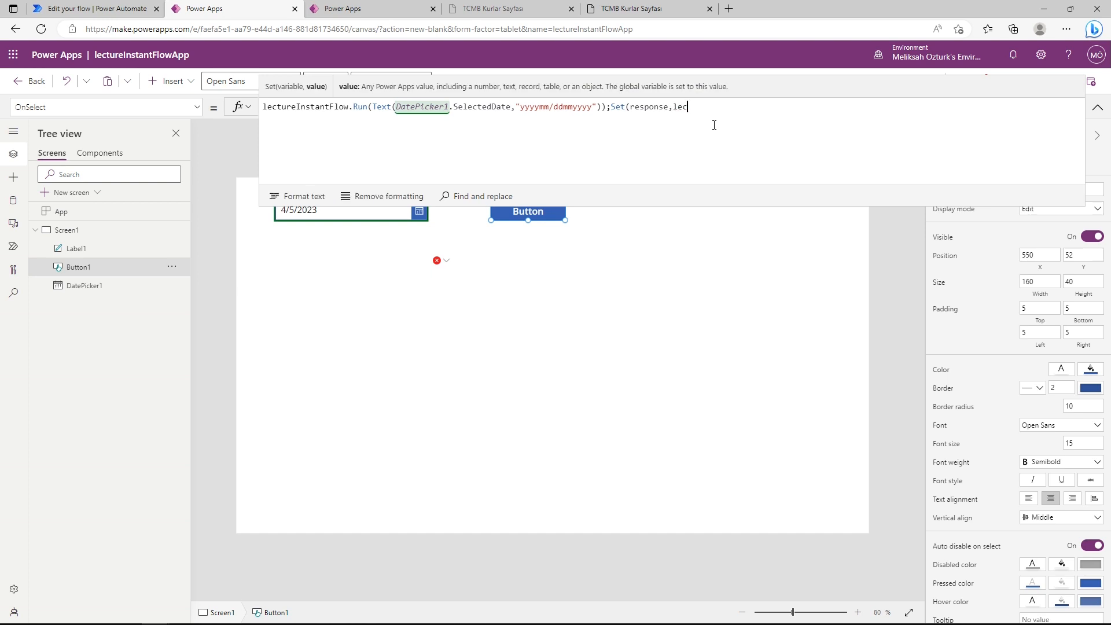
key("Tab")
type(".")
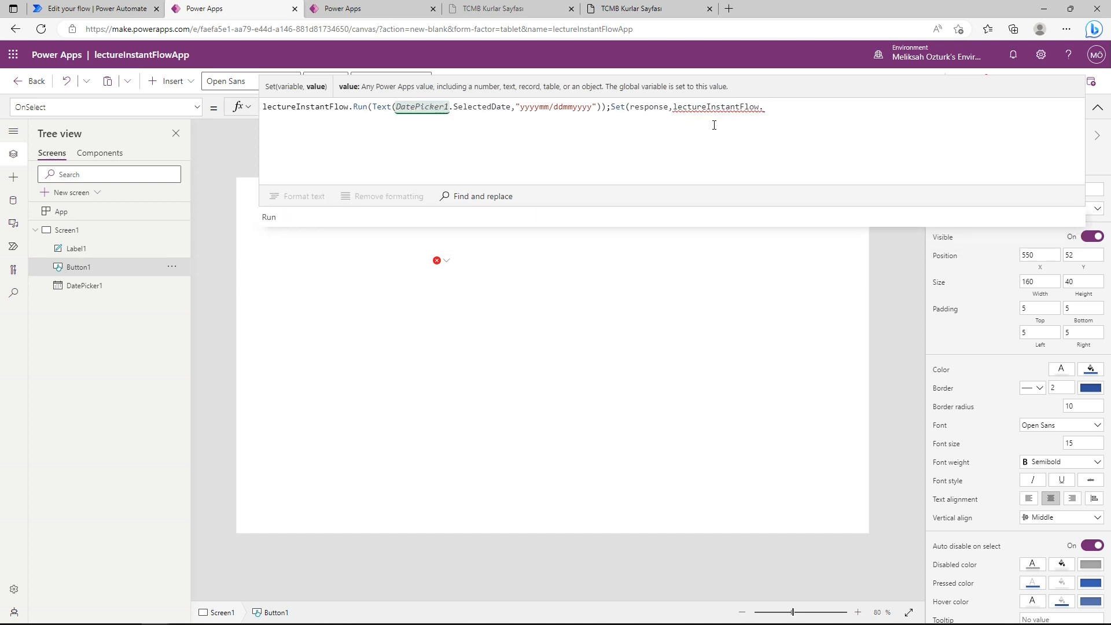
key("Tab")
type(".")
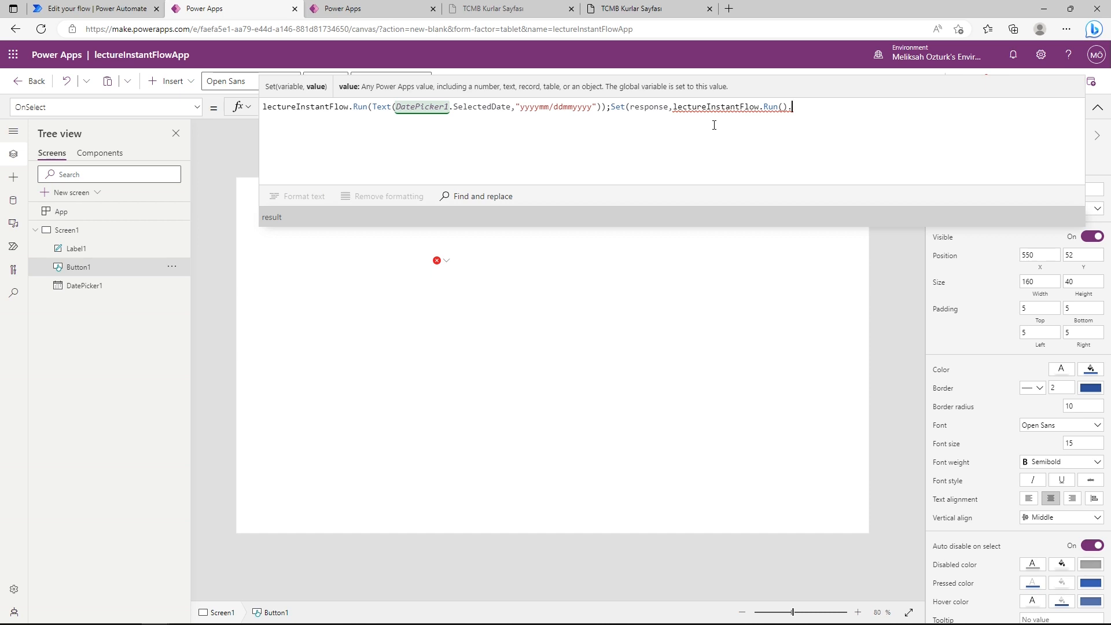
key("Tab")
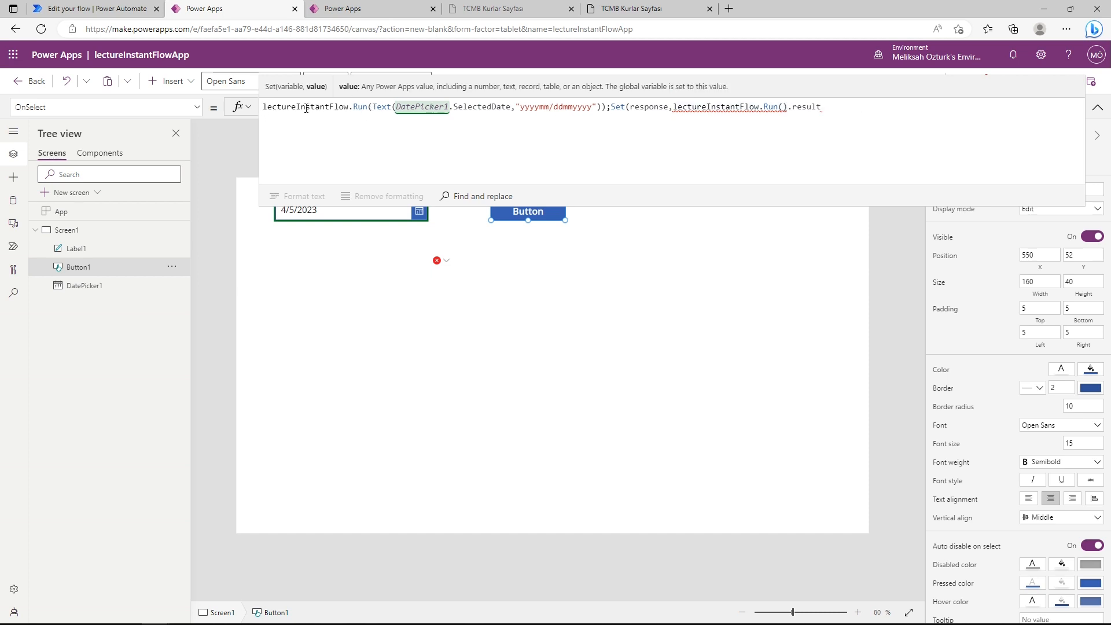
- Move the Text(DatePicker1.SelectedDate,"yyyymm/ddmmyyyy") argument from the first Run call into the Run call inside Set
left_click_drag(373, 109, 608, 119)
key("ctrl+x")
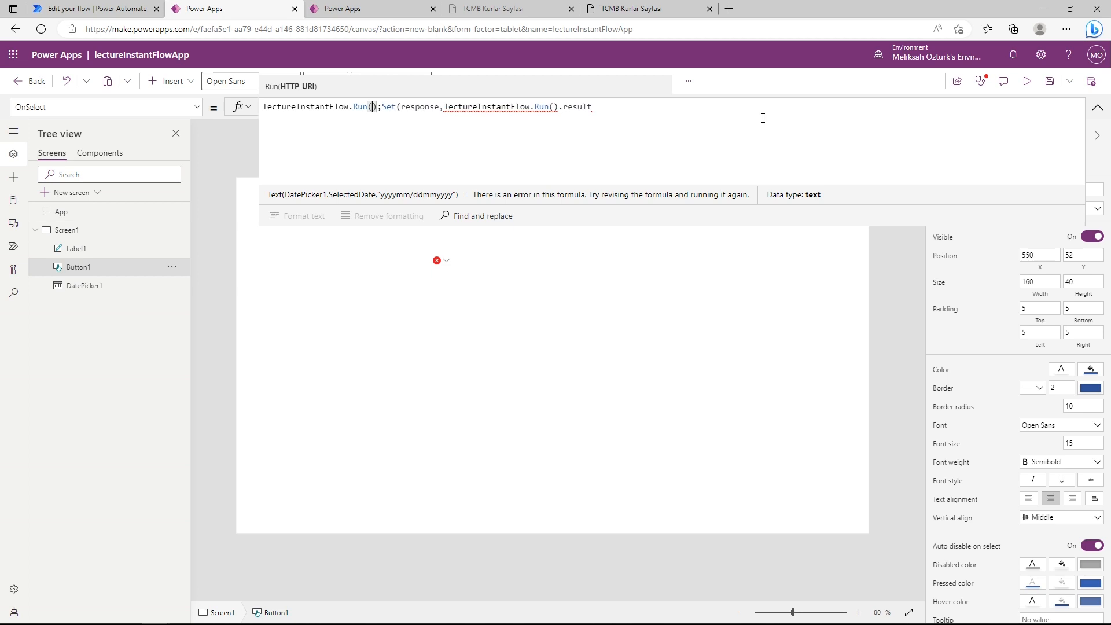
left_click(556, 106)
key("ctrl+v")
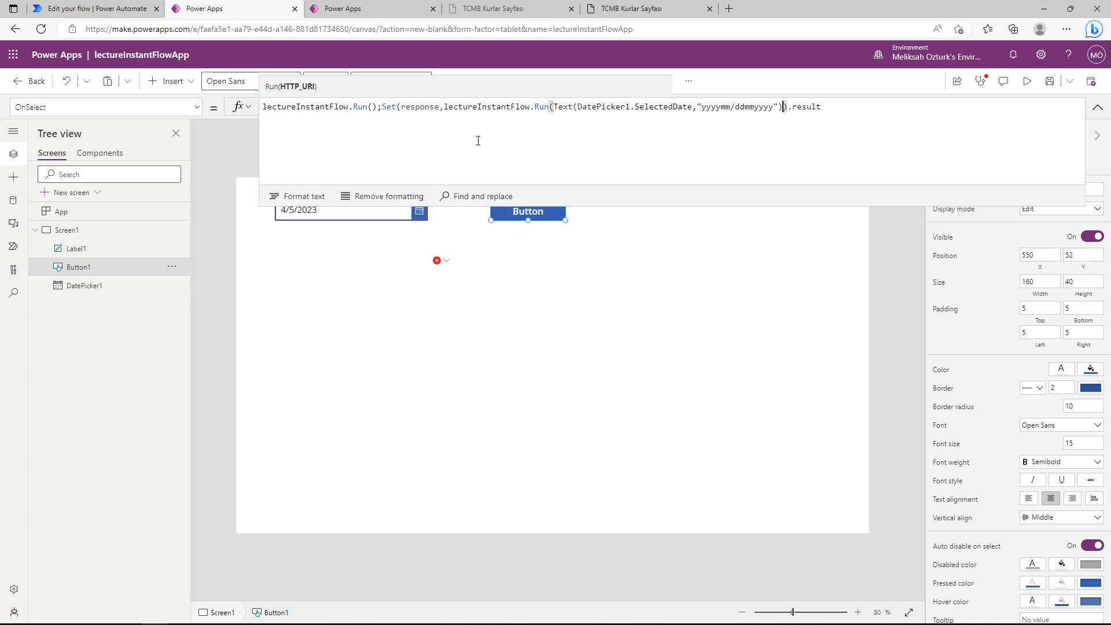
- Delete the standalone lectureInstantFlow.Run(); call from the button's OnSelect formula and add the missing closing parenthesis to Set
left_click_drag(379, 106, 263, 108)
key("shift+End")
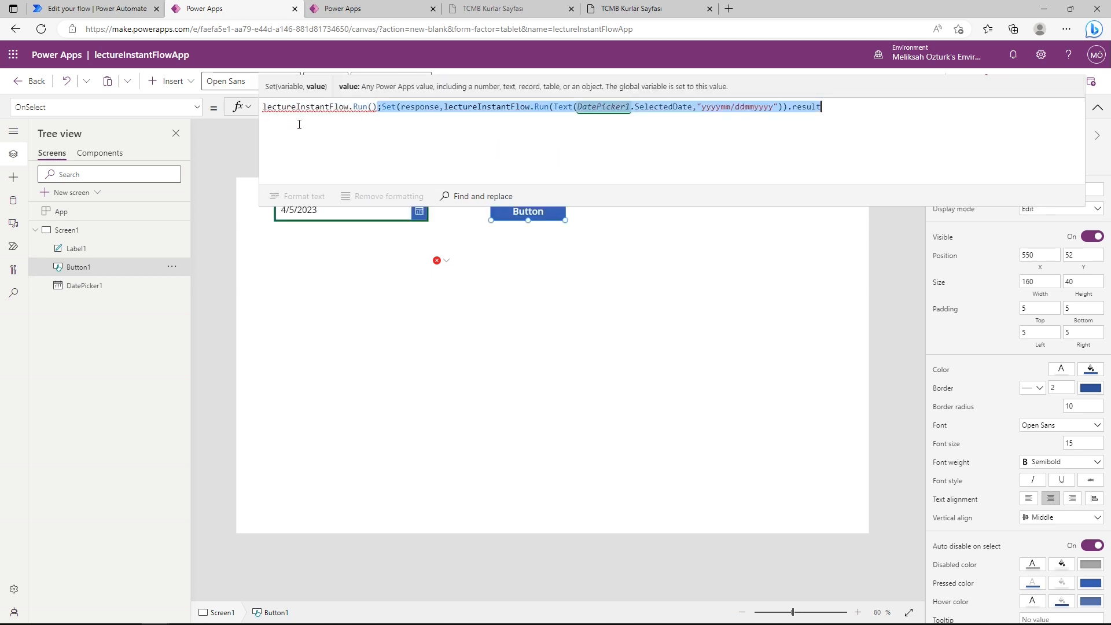
left_click_drag(382, 107, 243, 109)
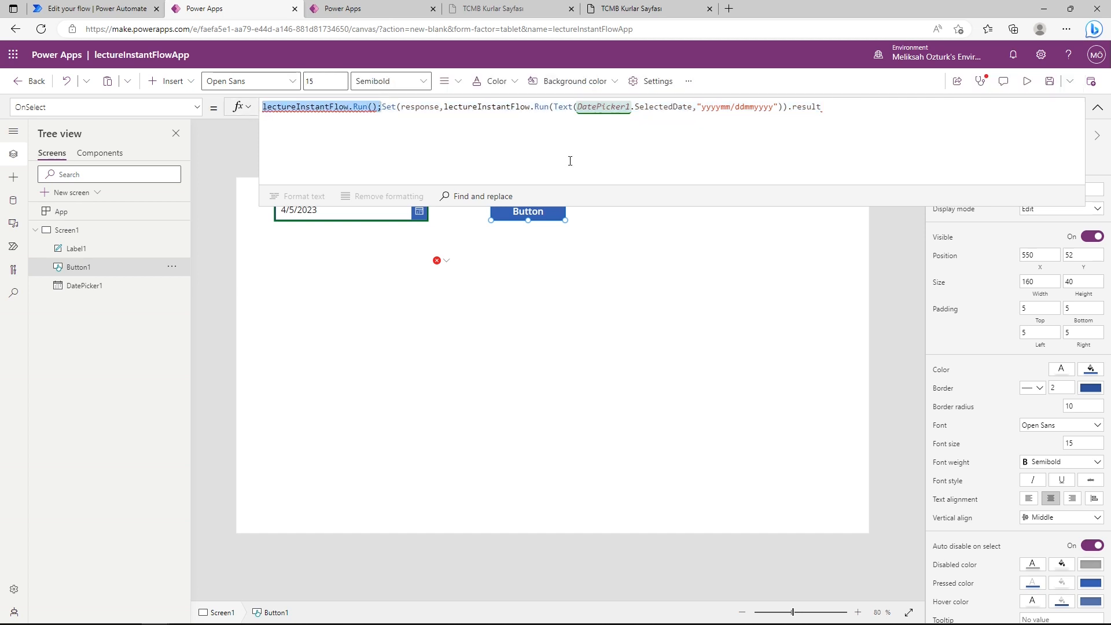
key("BackSpace")
left_click(731, 109)
type(")")
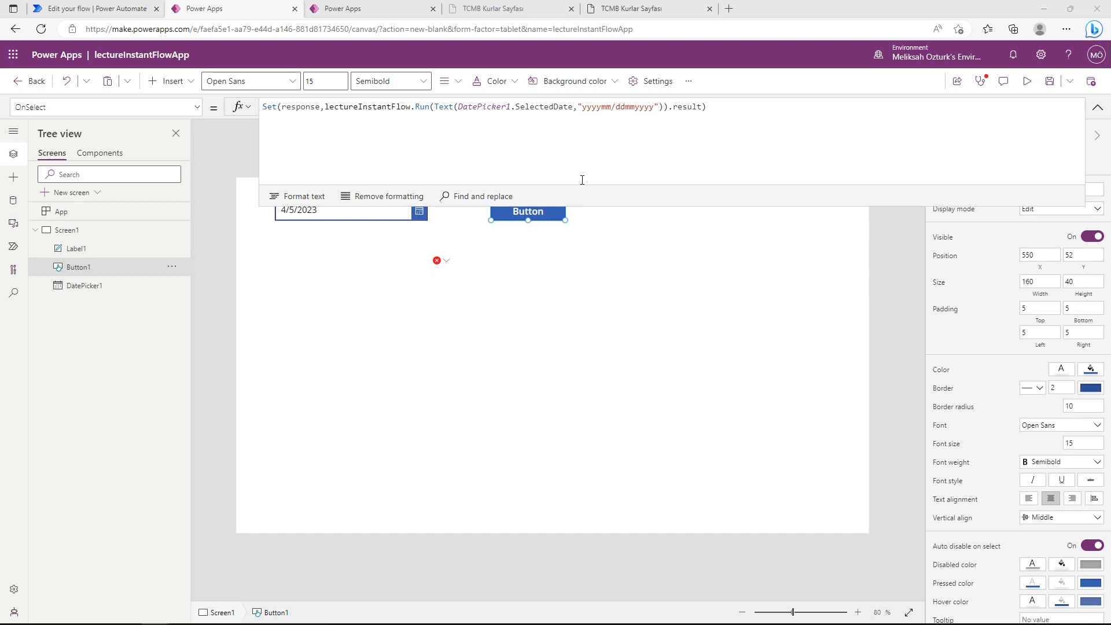
- Set the label's Text to response and enlarge the label to about 771 by 442
left_click(445, 261)
left_click(463, 276)
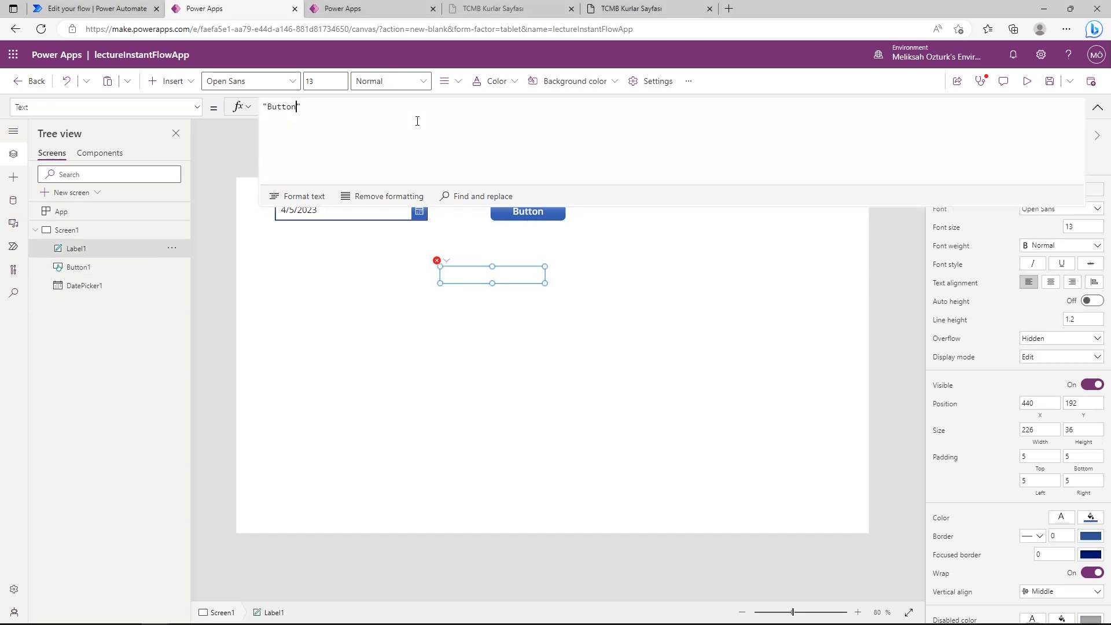
left_click(440, 262)
left_click(457, 276)
type("respo")
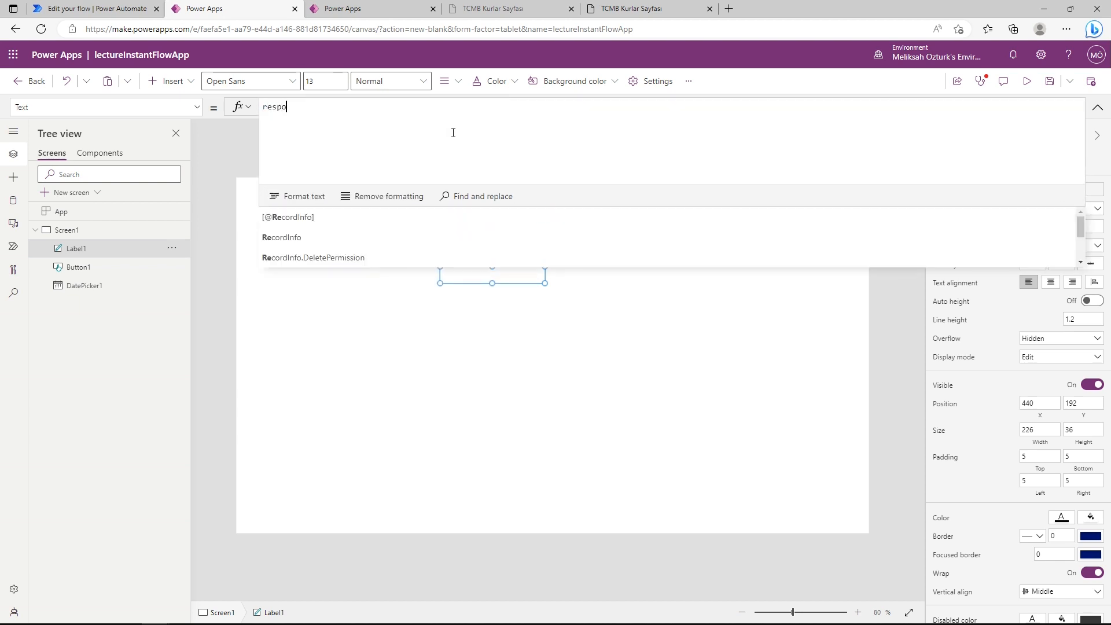
type("nse")
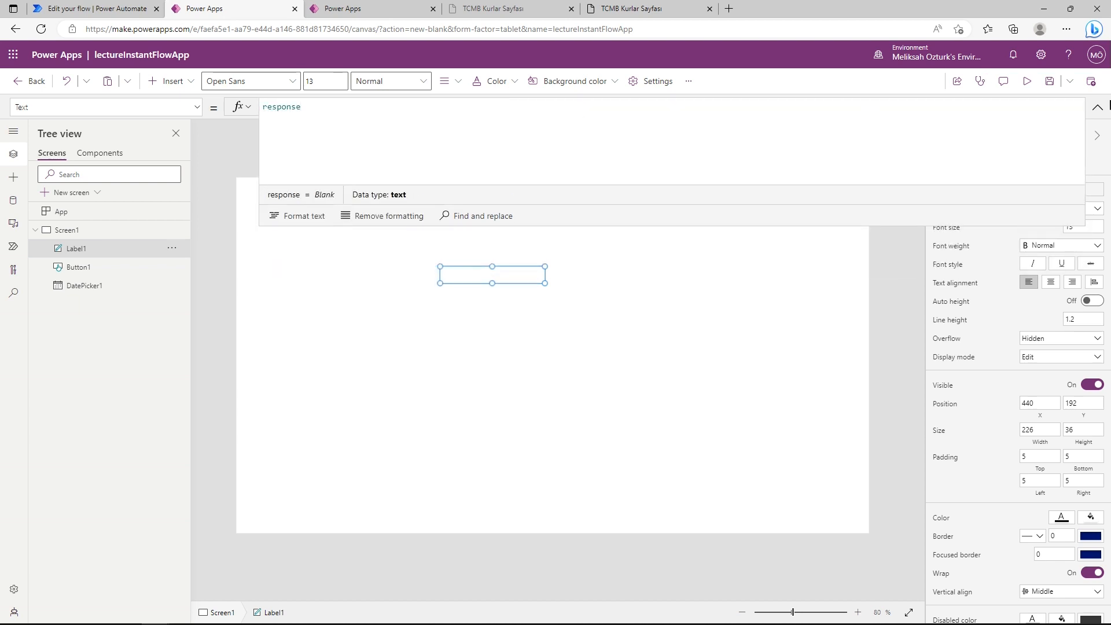
left_click(1098, 106)
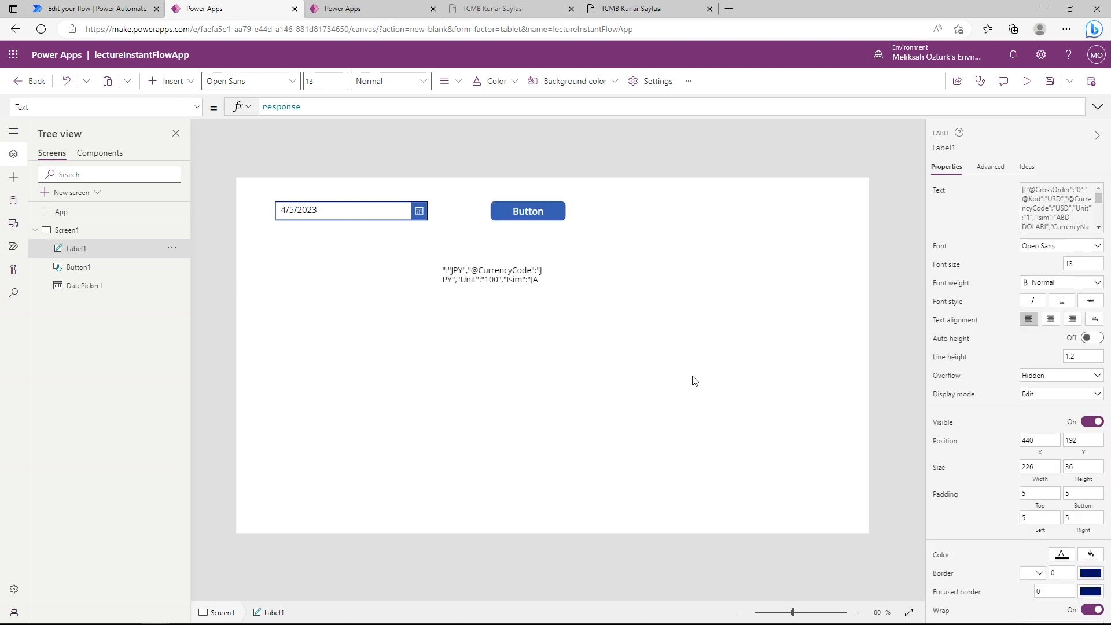
left_click_drag(546, 284, 827, 471)
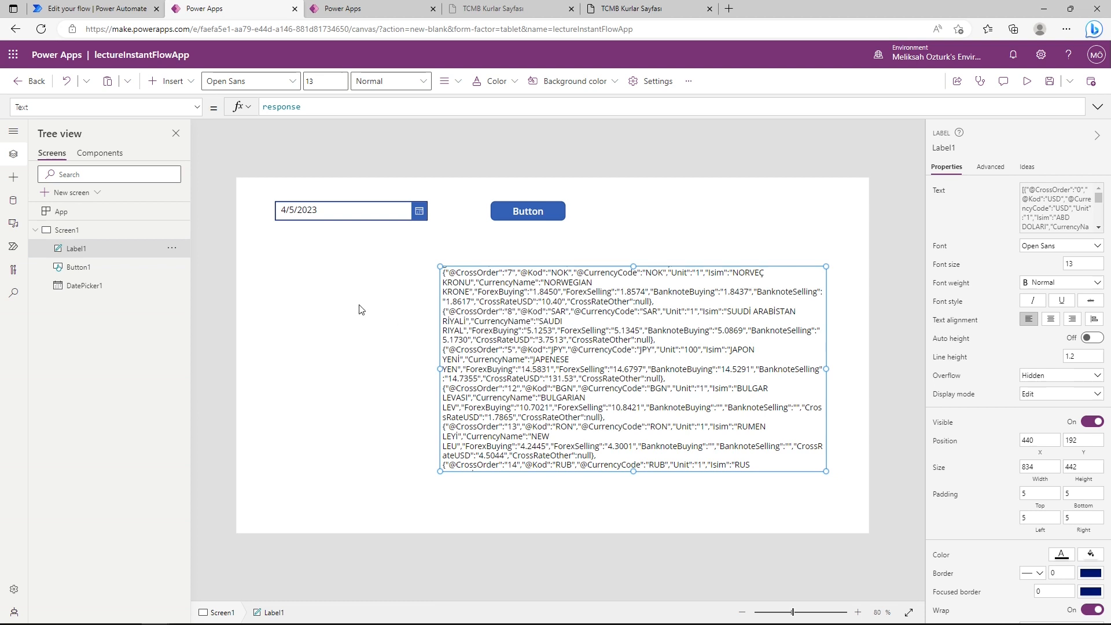
left_click_drag(440, 369, 467, 368)
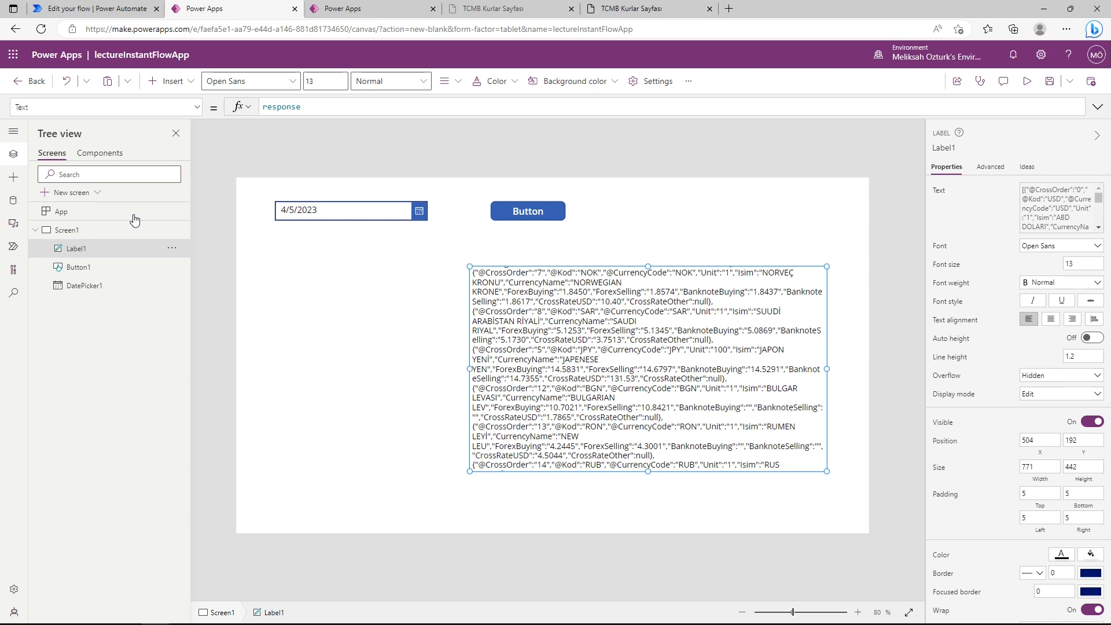
- Insert a vertical gallery, narrow the response label to clear space, and place the gallery below the date picker at about X 50, Y 125
left_click(177, 87)
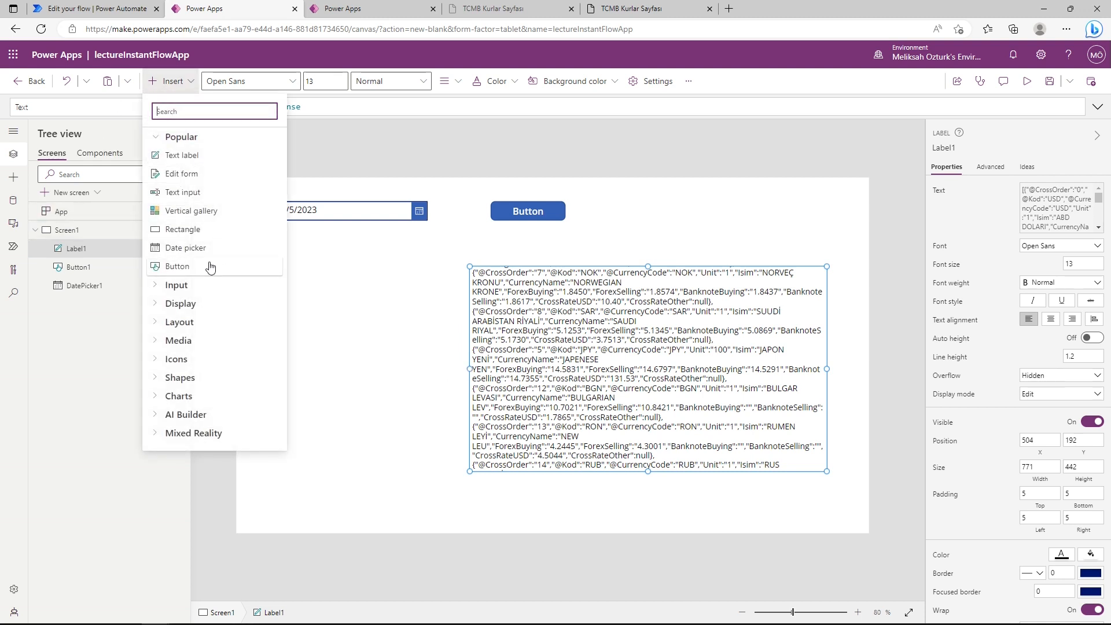
left_click(238, 212)
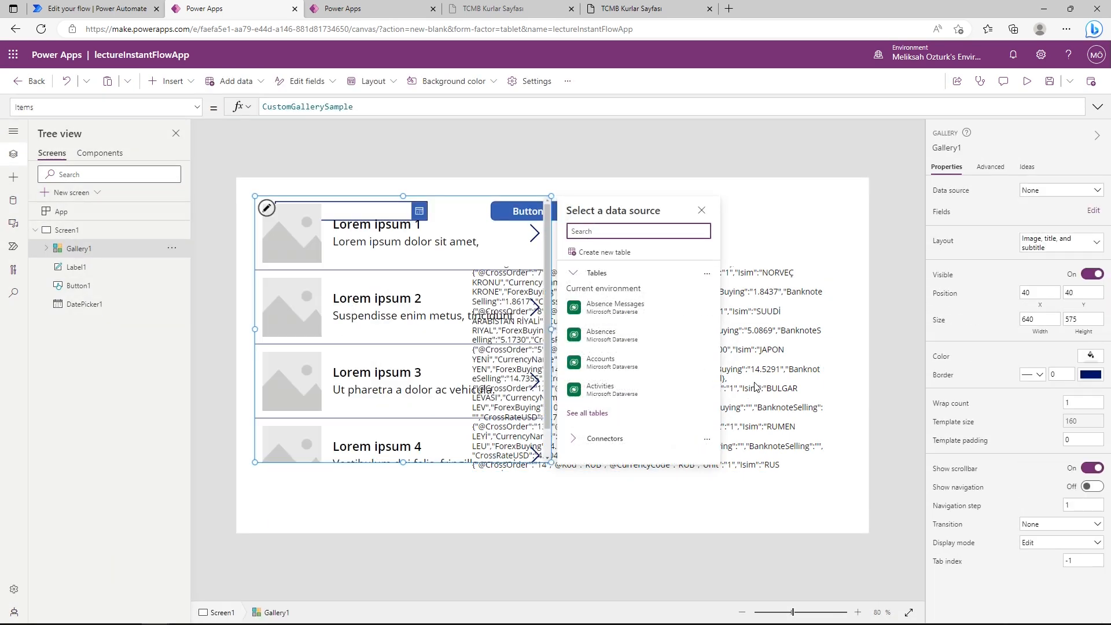
left_click(472, 370)
left_click_drag(470, 370, 631, 369)
left_click(403, 273)
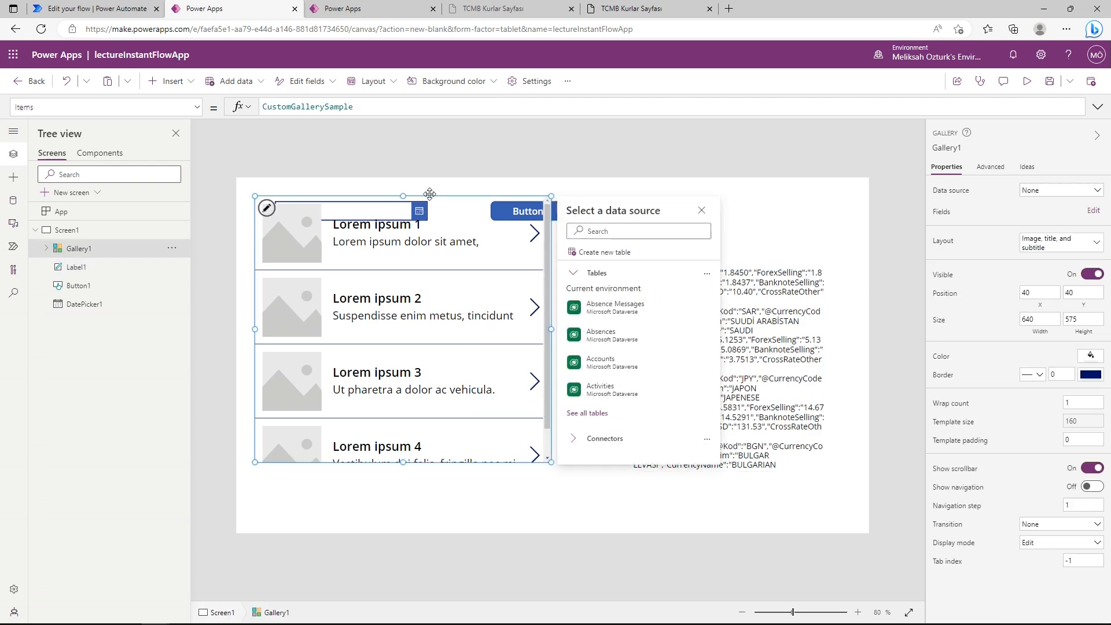
left_click_drag(438, 201, 445, 234)
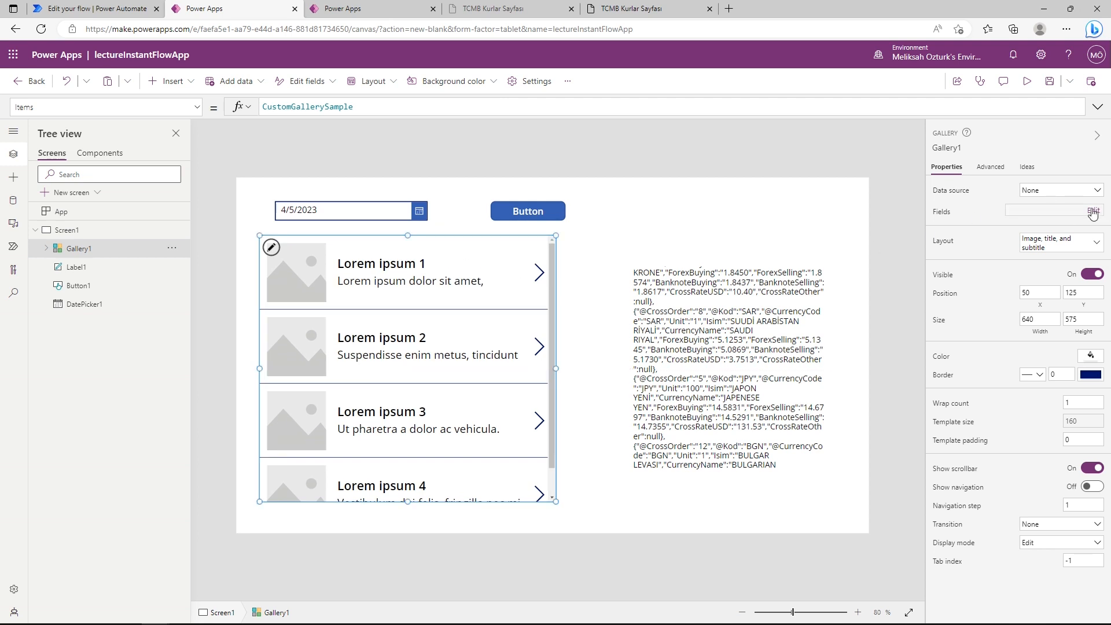
- Set the gallery's layout to Title and subtitle and its Items formula to ParseJSON(response)
left_click(1074, 248)
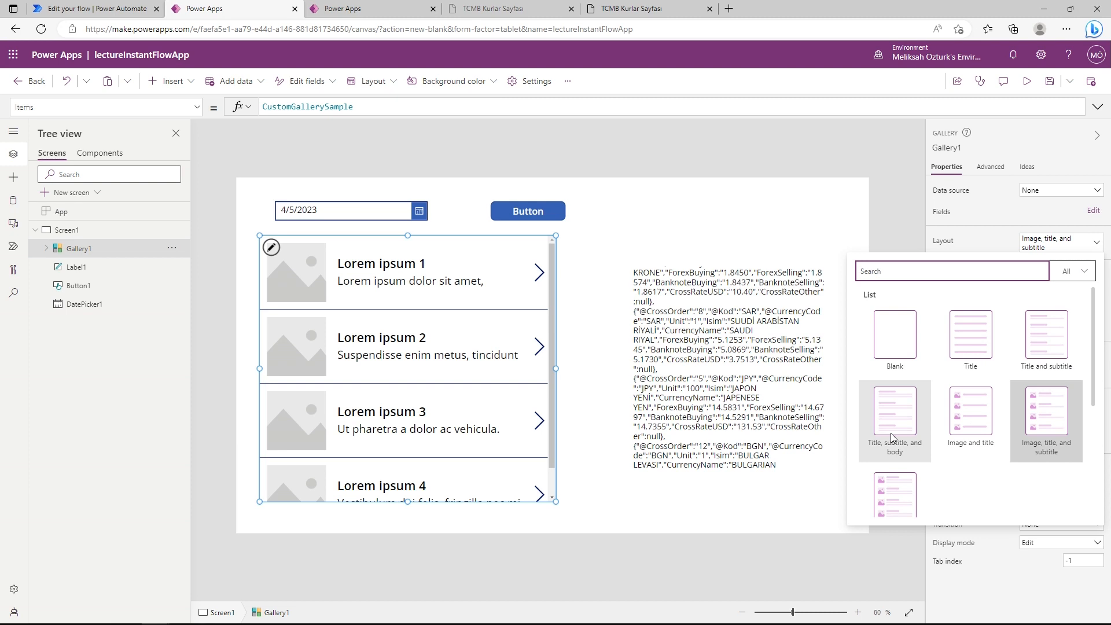
left_click(1052, 356)
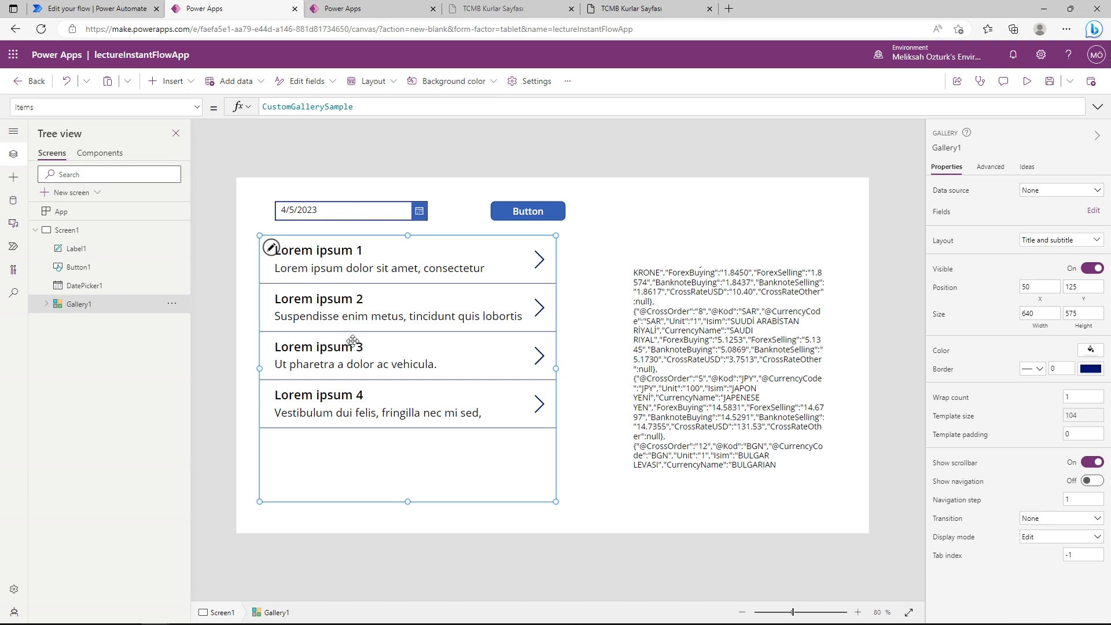
double_click(346, 107)
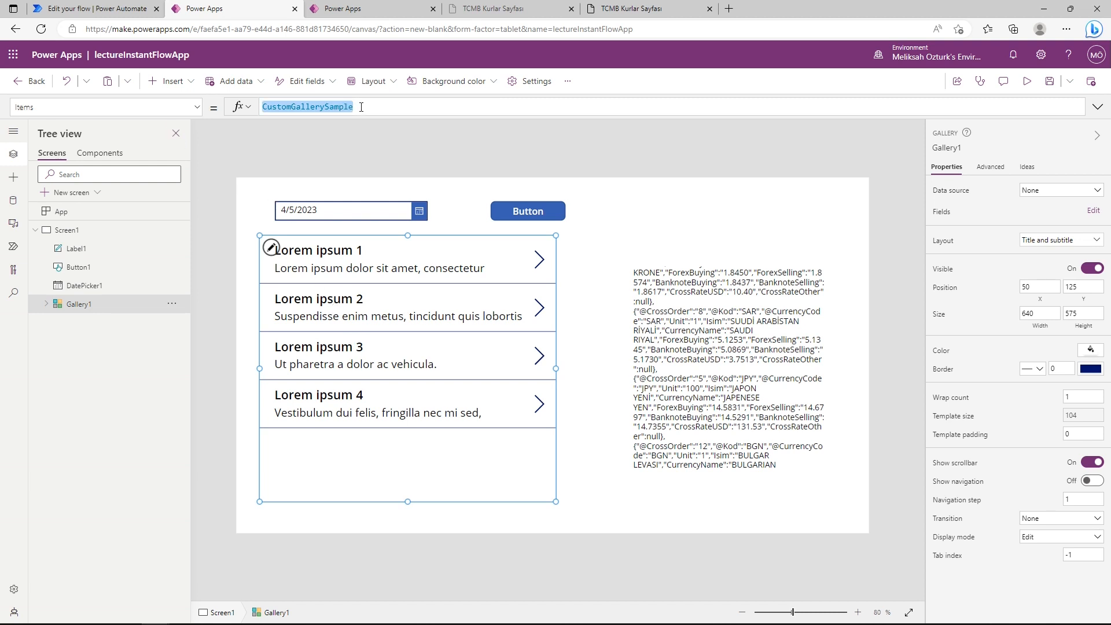
type("response")
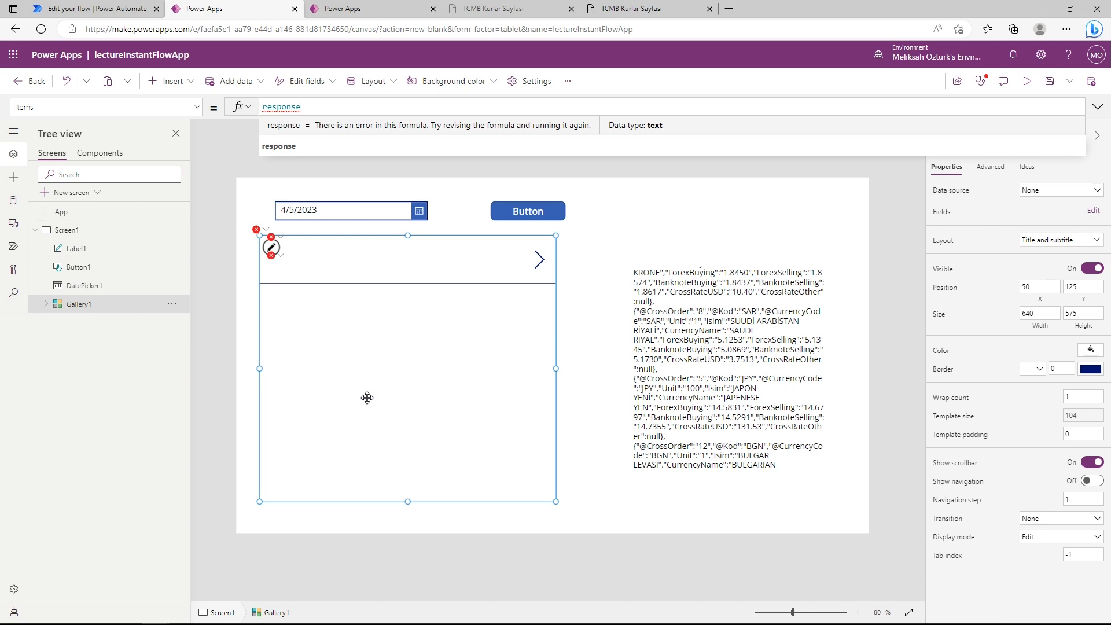
left_click(267, 107)
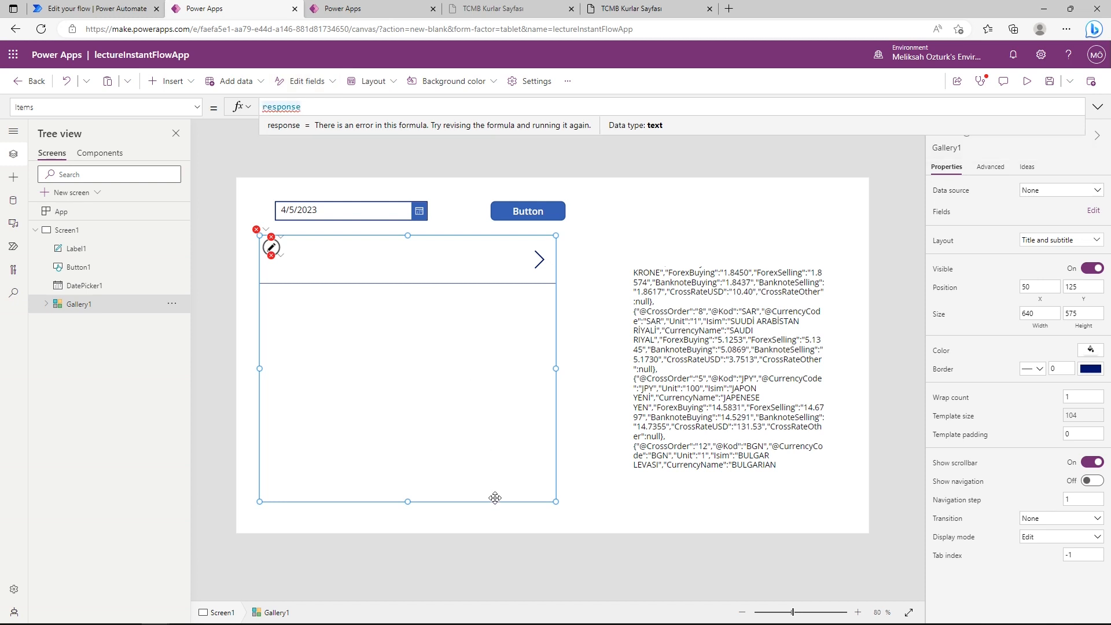
type("ParseJSON(")
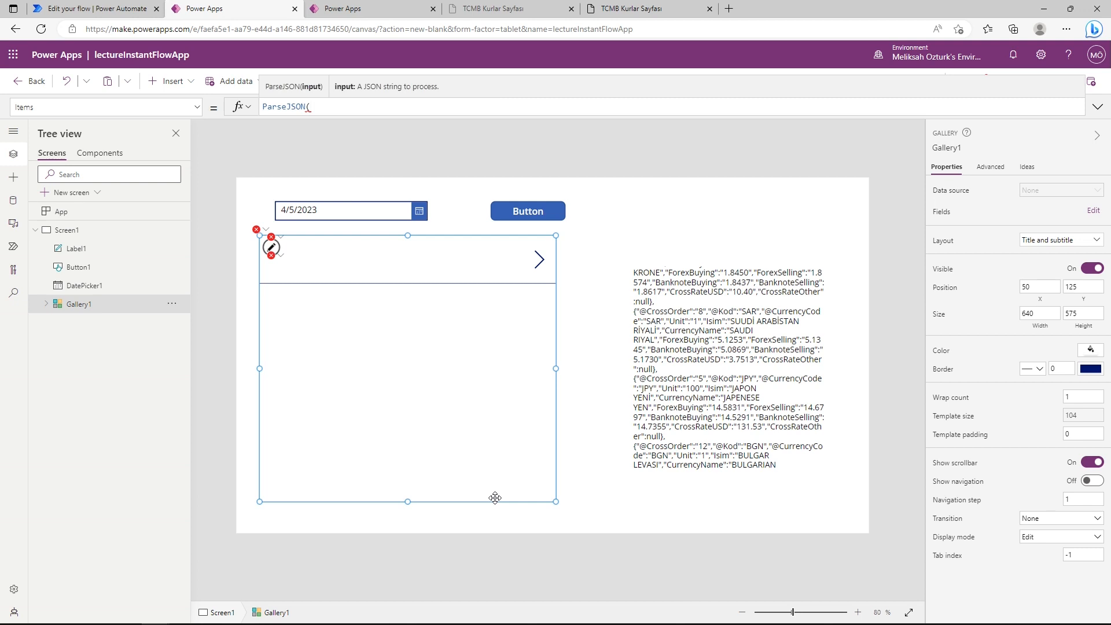
type("response)")
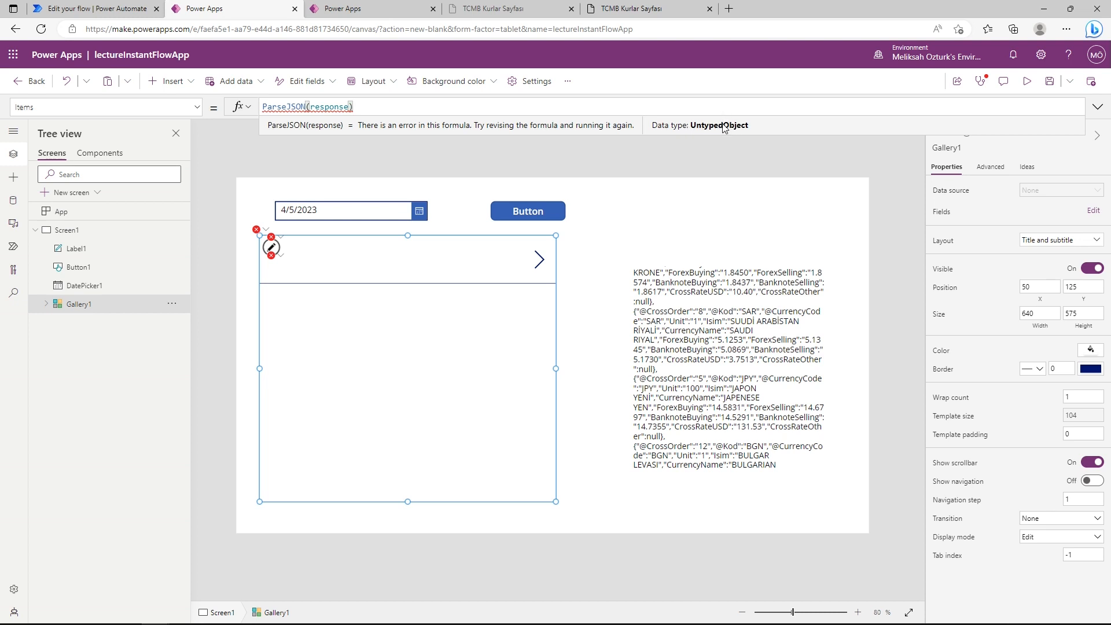
- Wrap the gallery's Items formula in Table so it reads Table(ParseJSON(response))
left_click(264, 106)
type("Table")
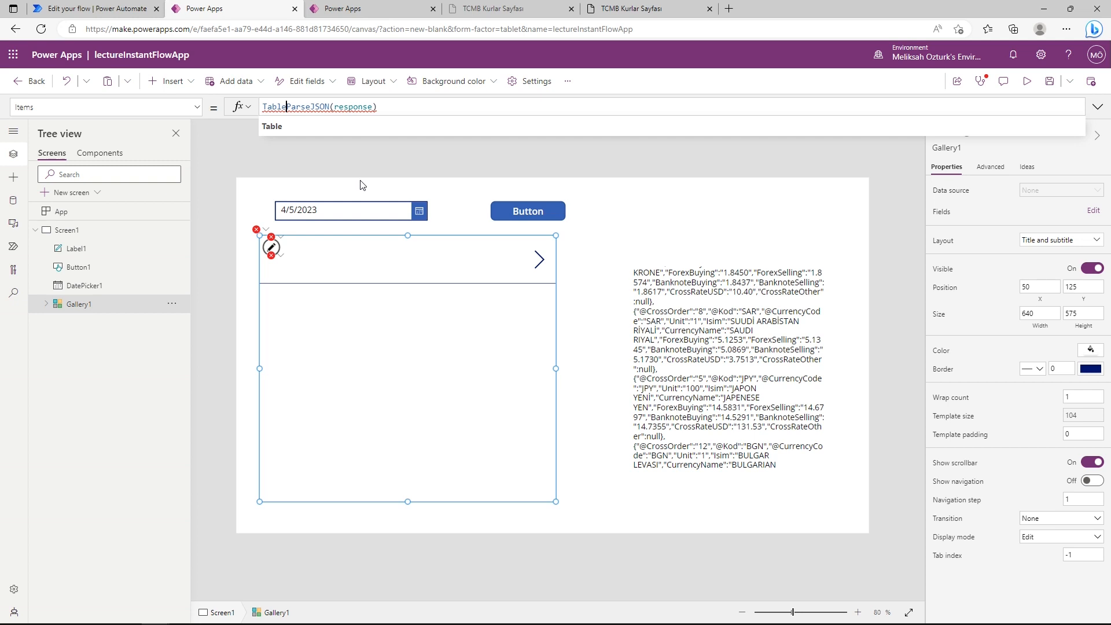
type("(")
key("End")
type(")")
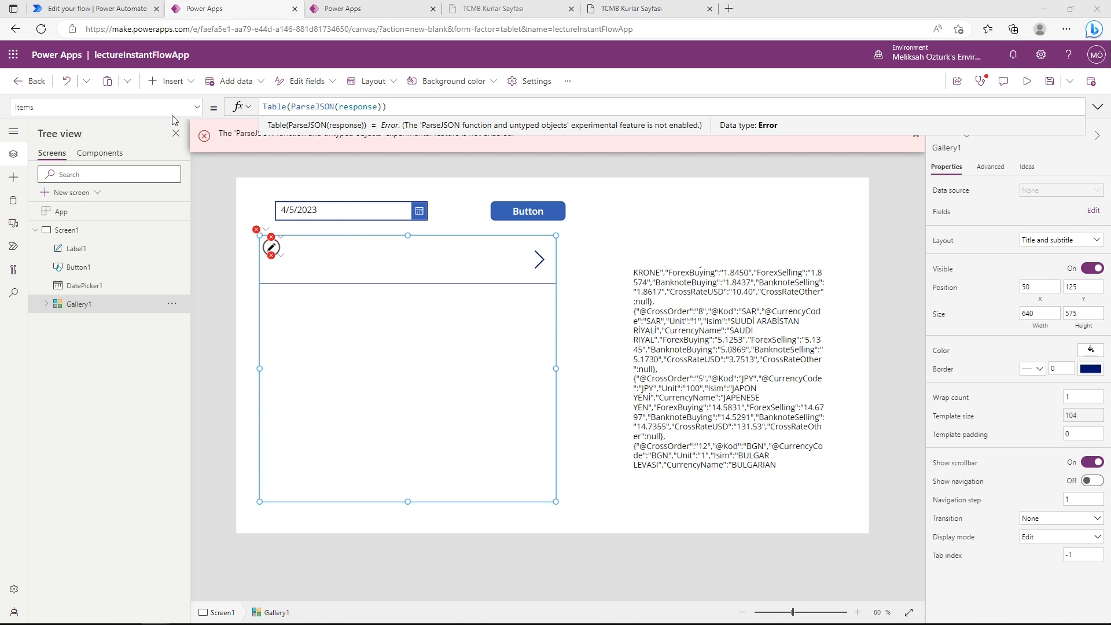
left_click(1093, 115)
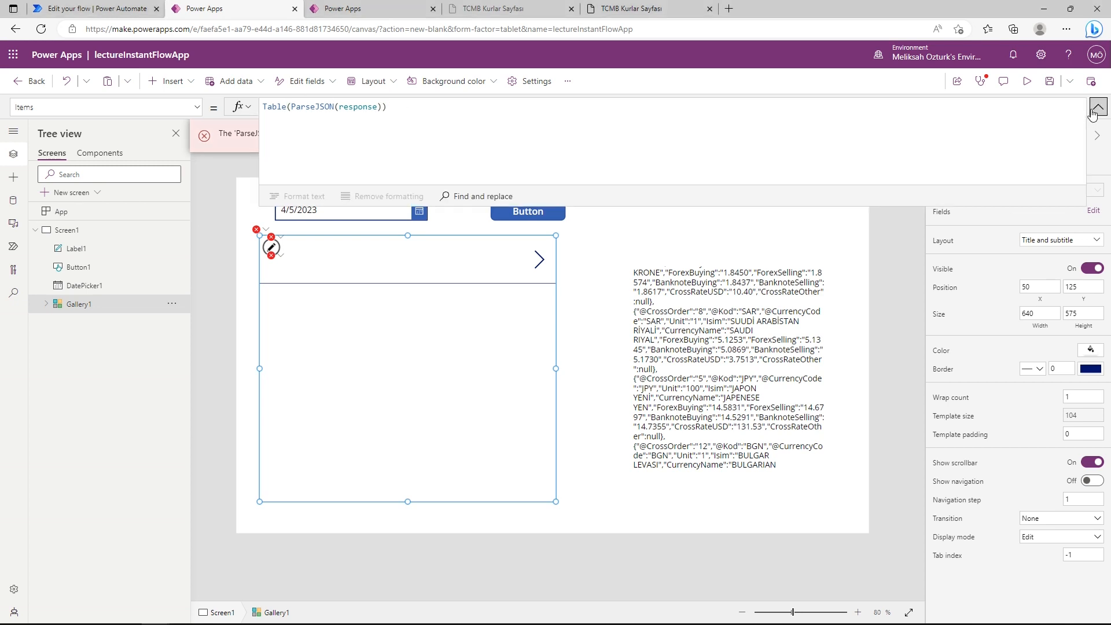
left_click(1093, 114)
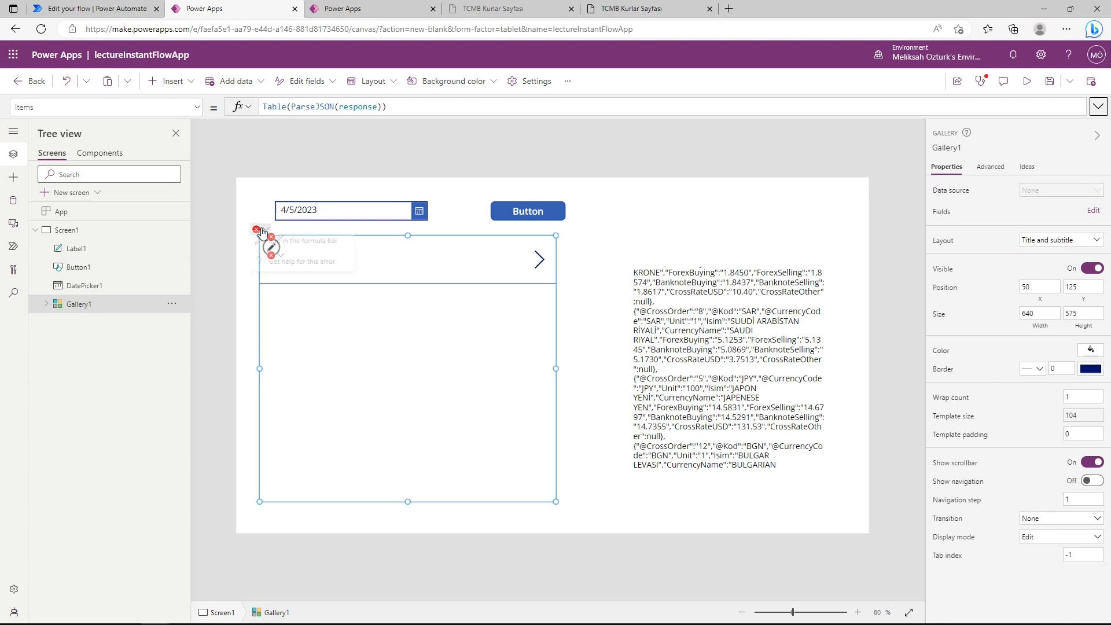
left_click(387, 106)
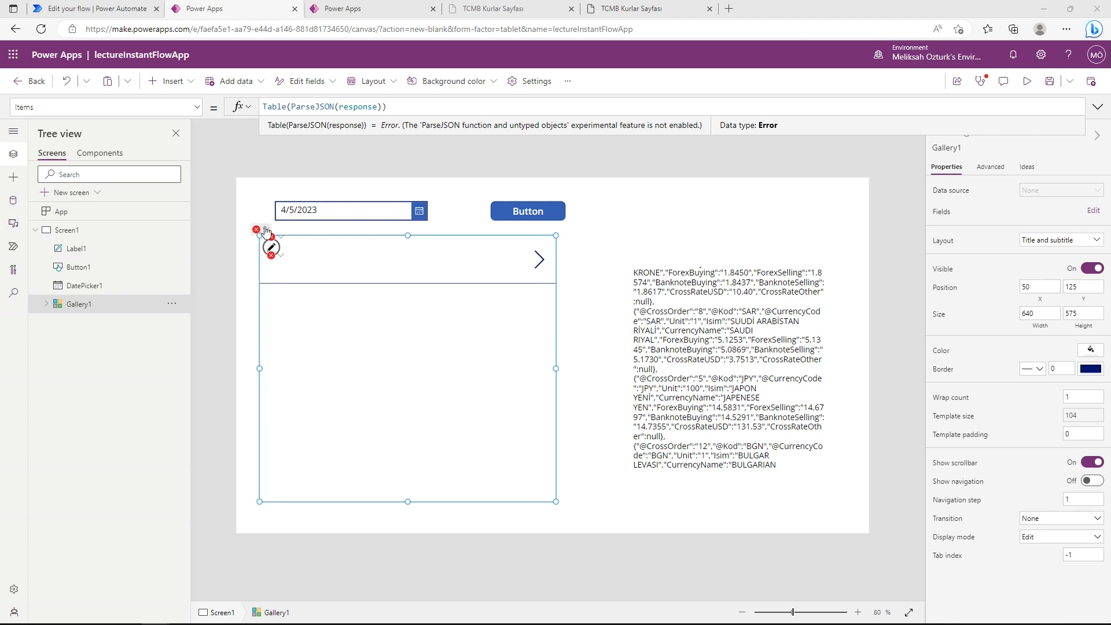
- Enable the experimental "ParseJSON function and untyped objects" feature in the app's upcoming features and save the app
mouse_move(266, 229)
left_click(529, 81)
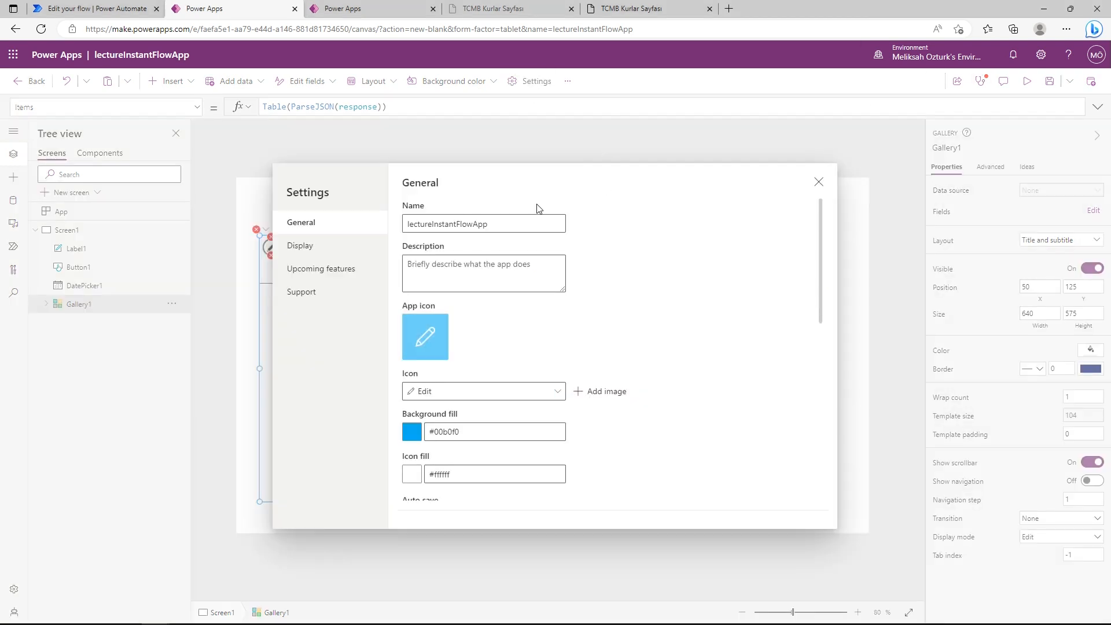
left_click(341, 269)
left_click(509, 206)
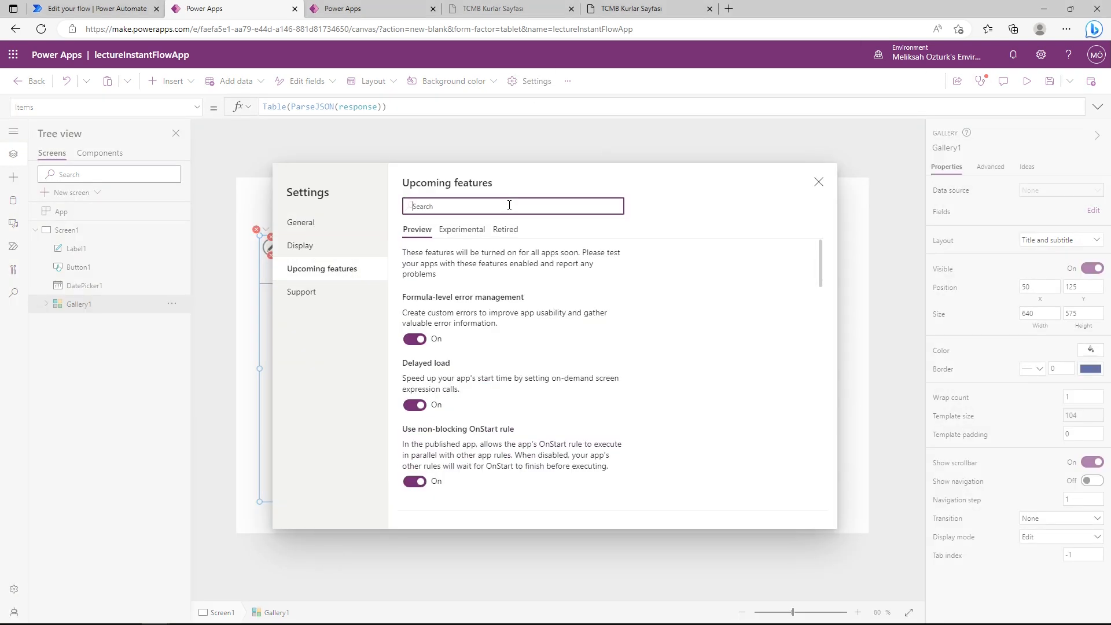
type("pars")
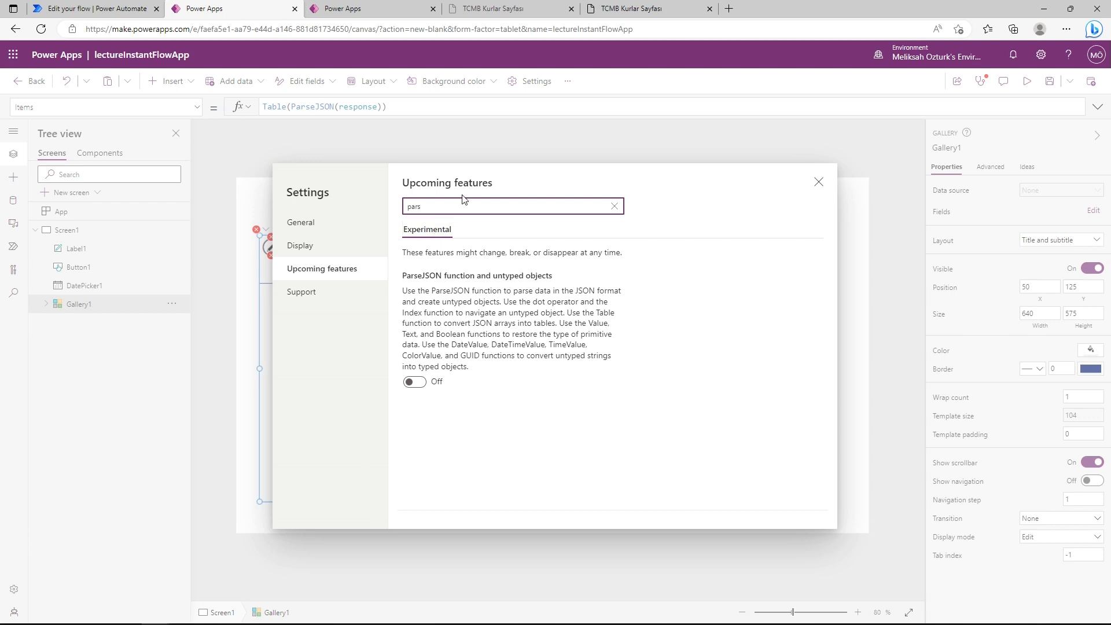
left_click(415, 382)
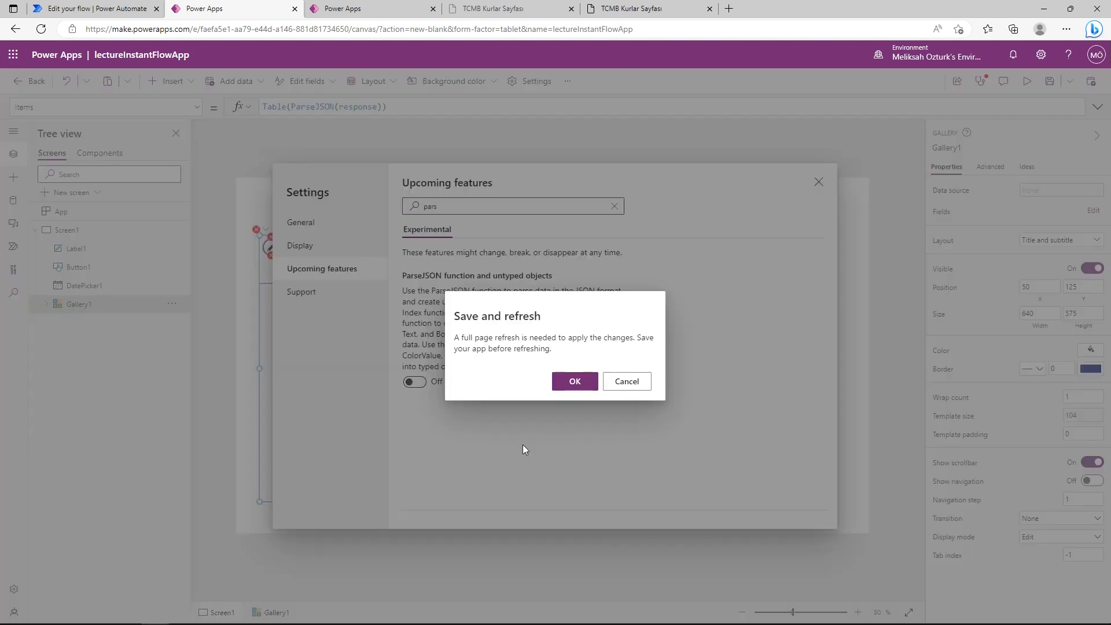
left_click(575, 381)
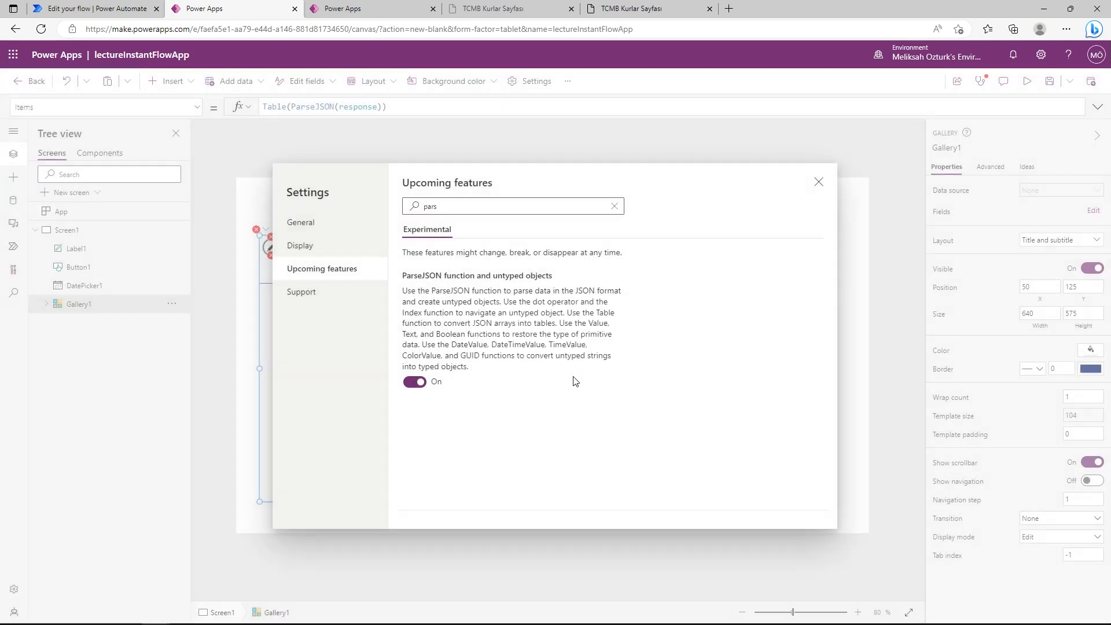
left_click(819, 182)
left_click(1042, 81)
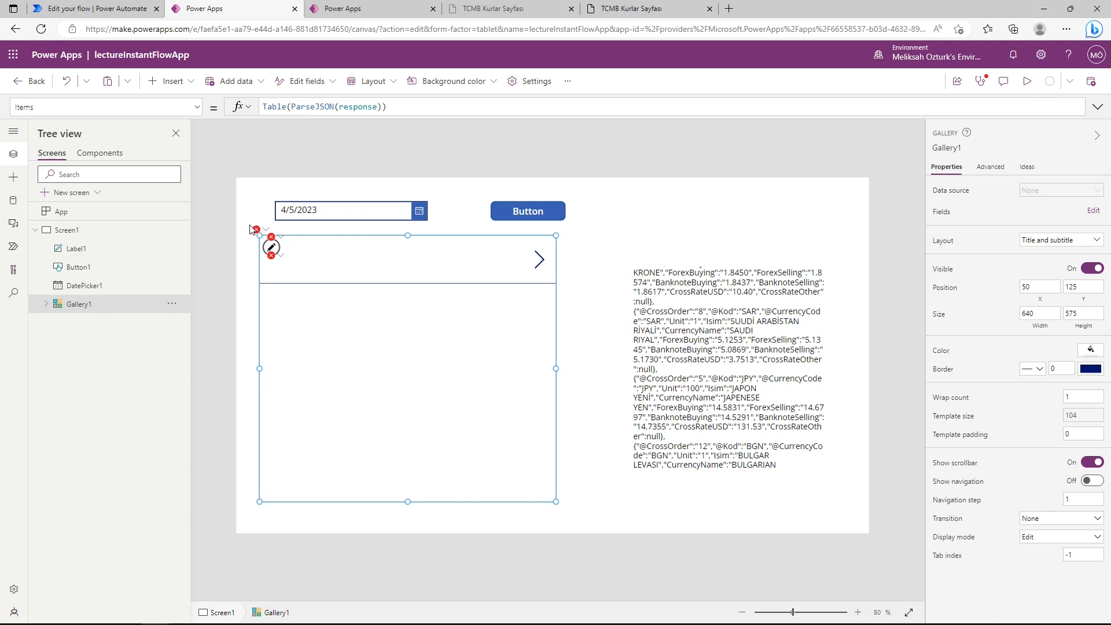
- Comment out the gallery's Items formula with // and save the app
mouse_move(260, 232)
triple_click(415, 107)
key("Home")
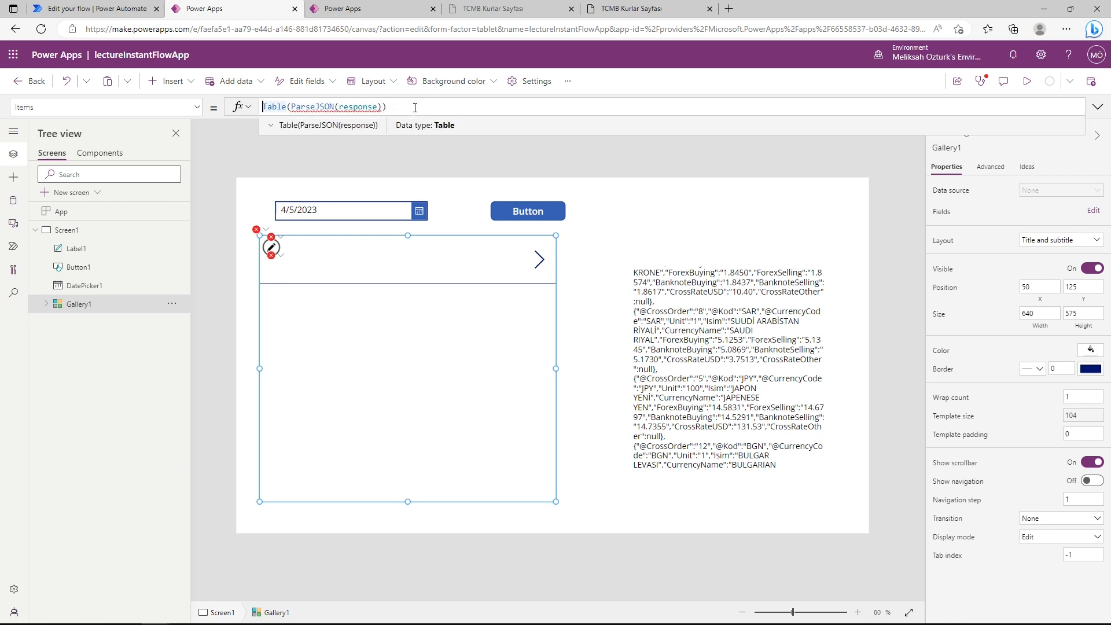
type("//")
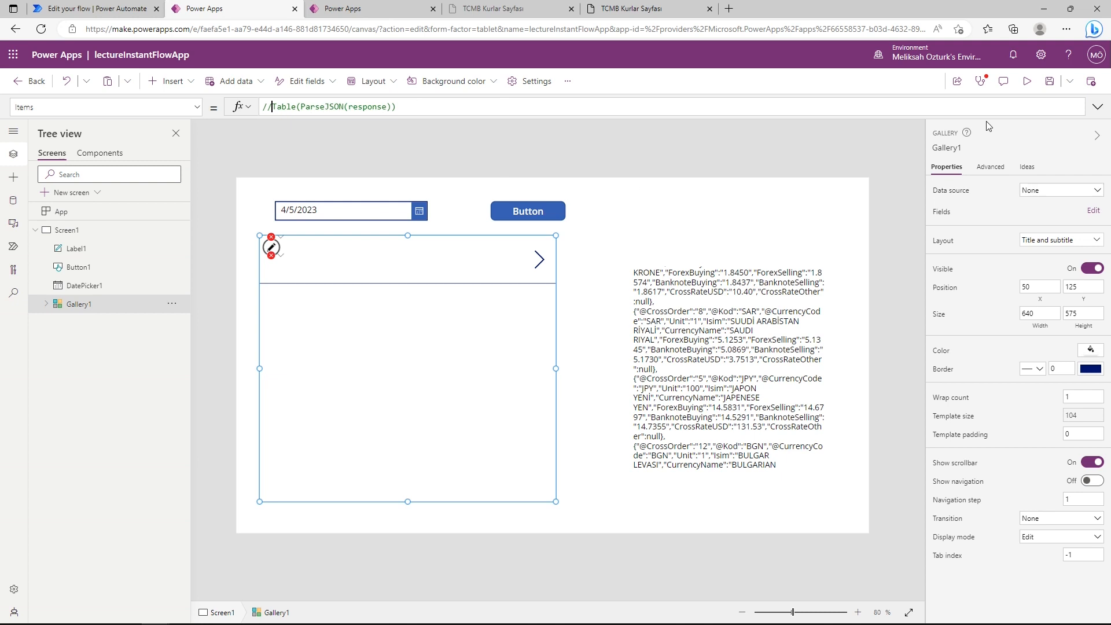
left_click(1055, 88)
- Reload the app editor page and select the gallery
left_click(41, 28)
left_click(608, 91)
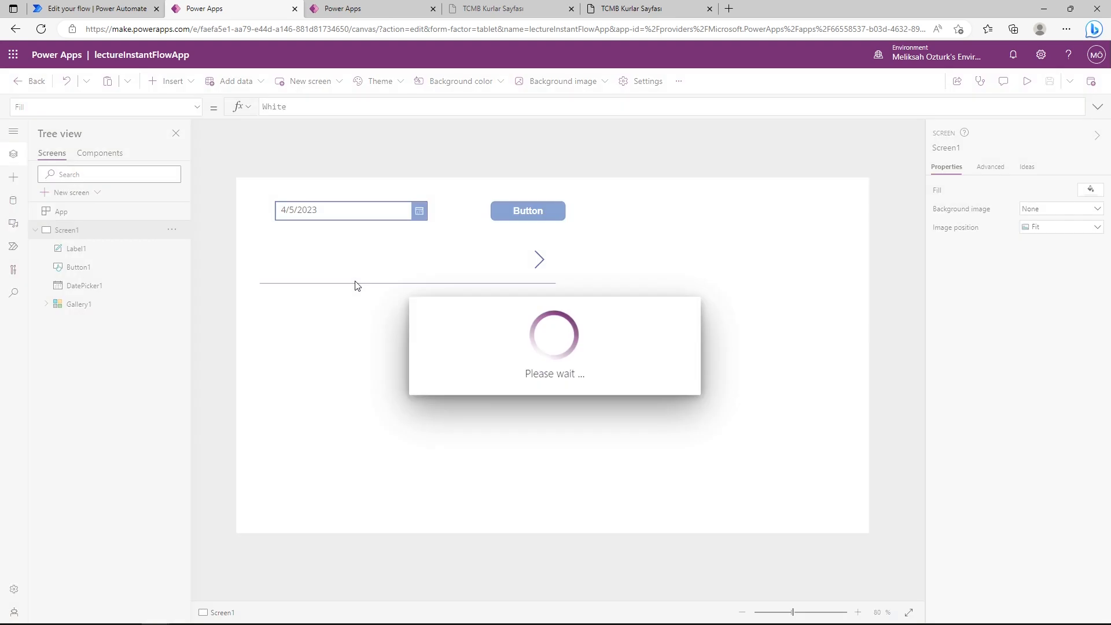
left_click(319, 269)
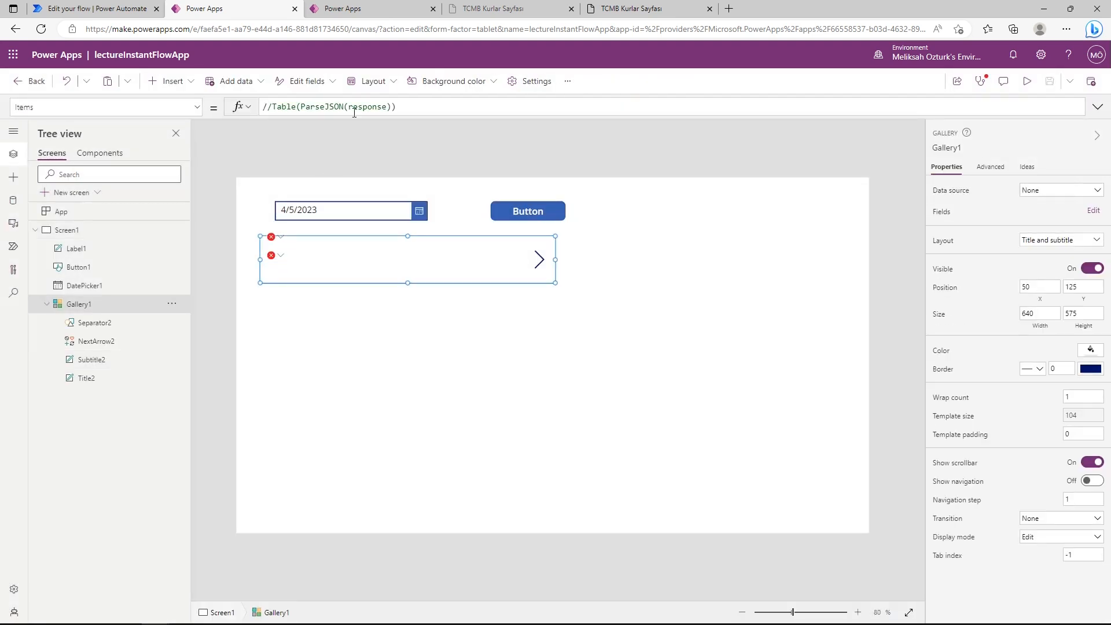
- Uncomment the gallery's Items formula so it reads Table(ParseJSON(response)), and expand the formula's result preview
left_click(274, 109)
key("BackSpace")
key("BackSpace")
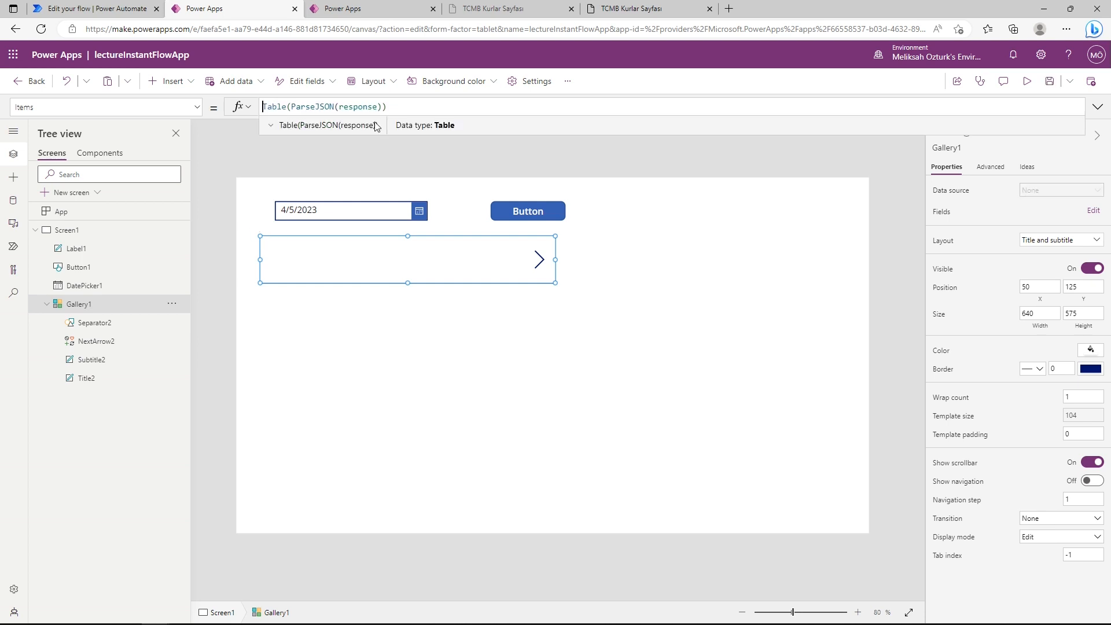
left_click(271, 125)
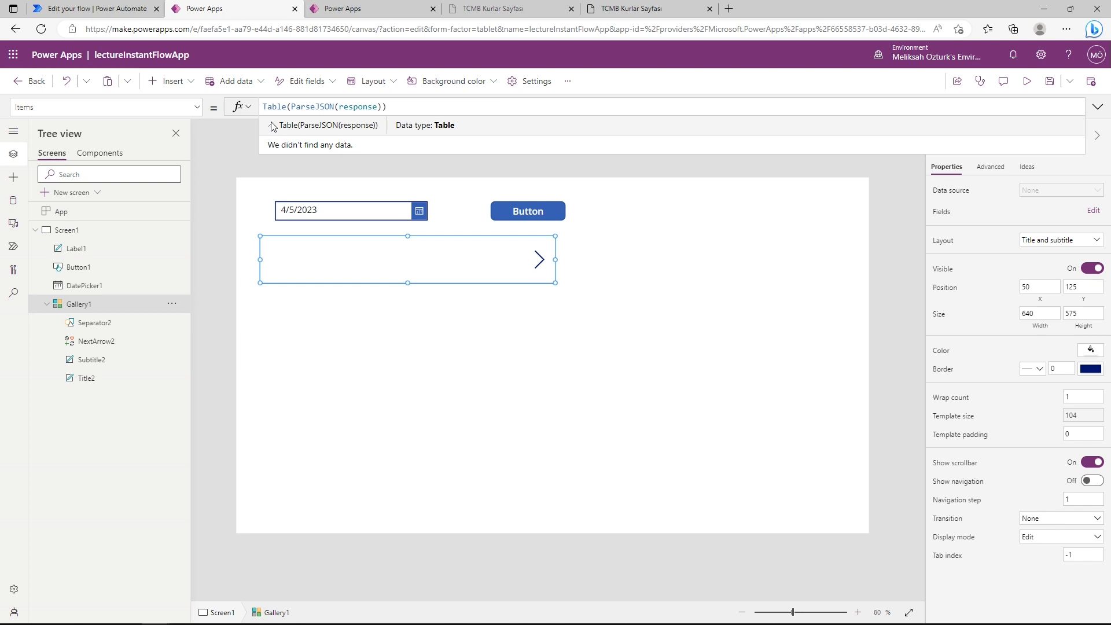
- Set the date picker to April 3, 2023, run the flow with the app's button, and look through the gallery rows
left_click(420, 218)
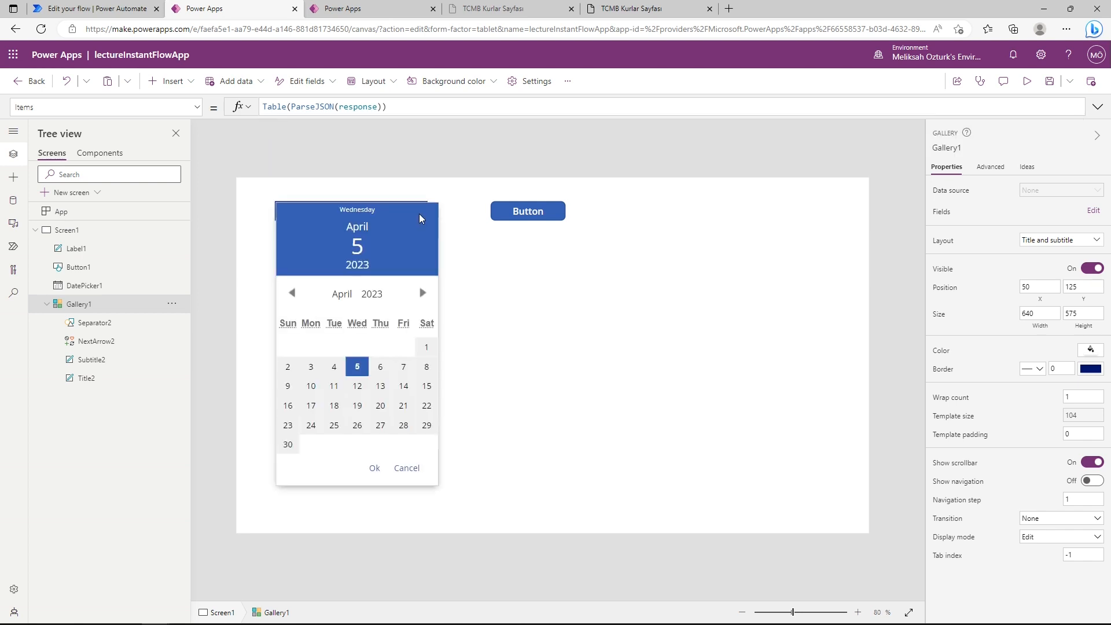
left_click(311, 367)
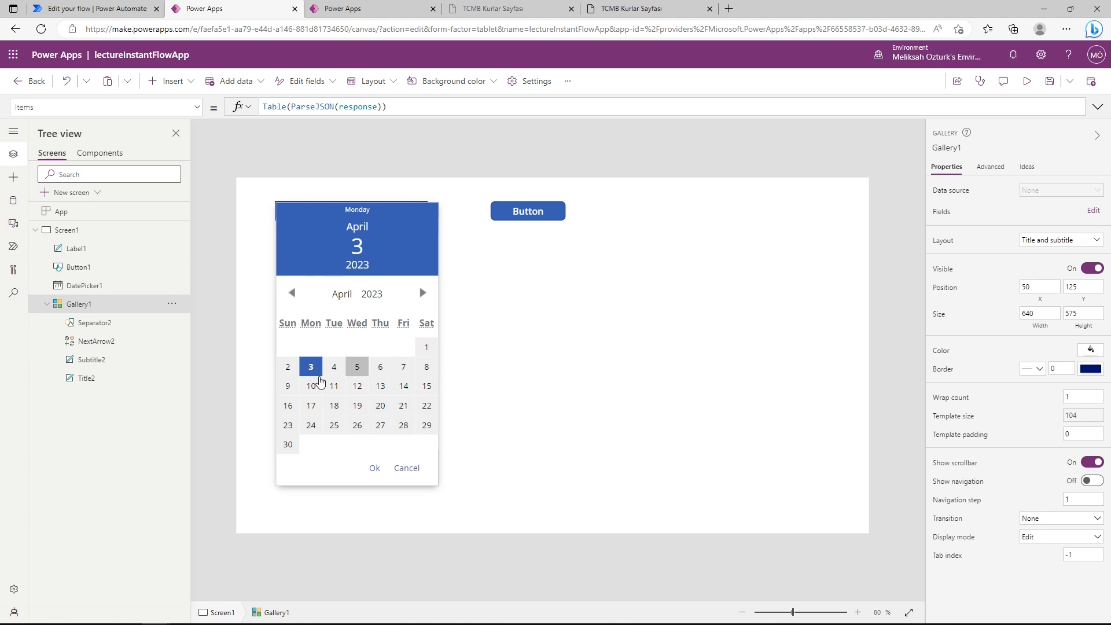
left_click(374, 468)
left_click(527, 217, "alt")
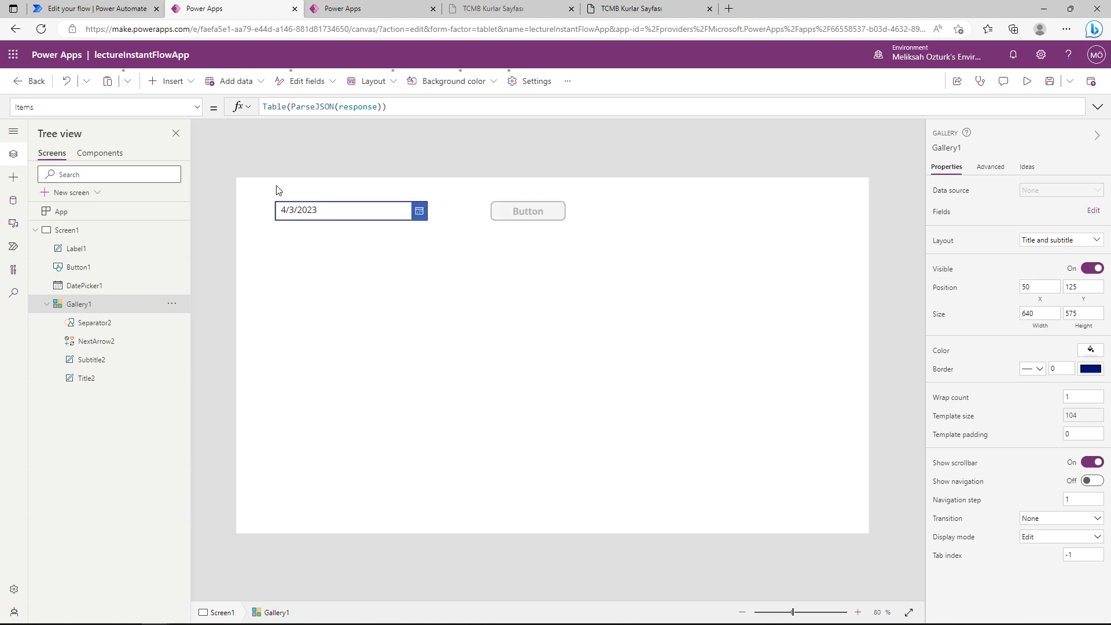
left_click(477, 324)
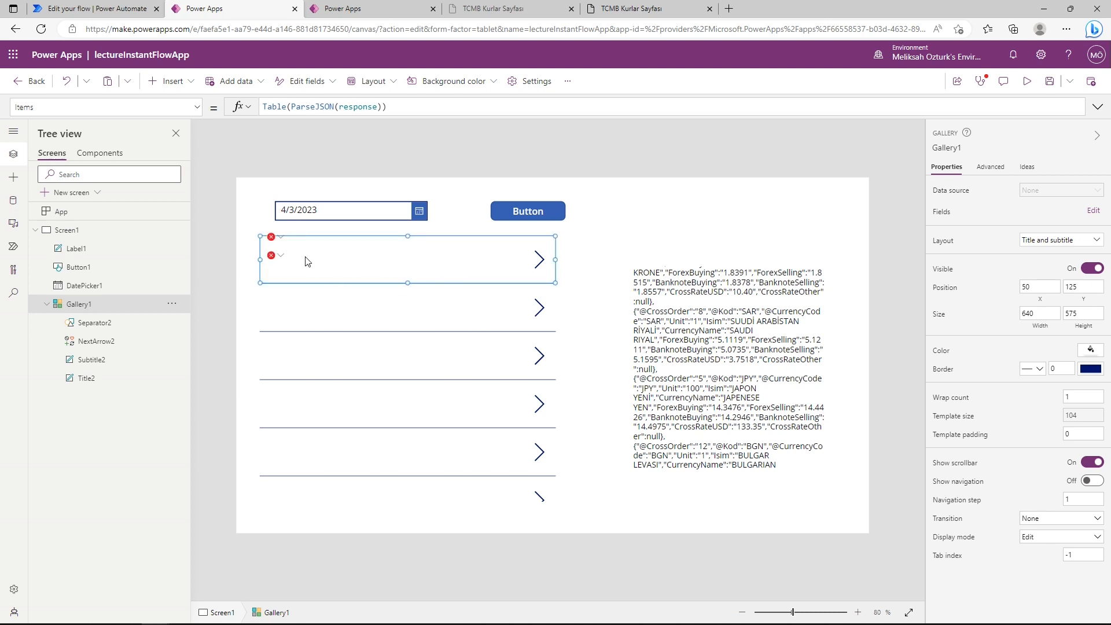
mouse_move(280, 242)
key("alt")
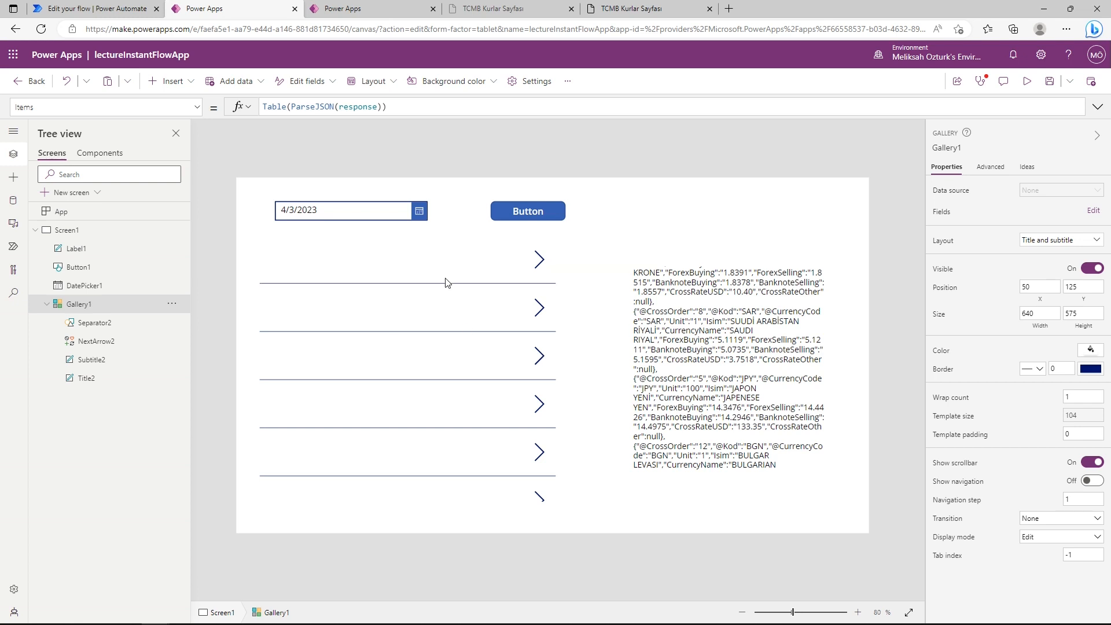
scroll(454, 346, "down", 1)
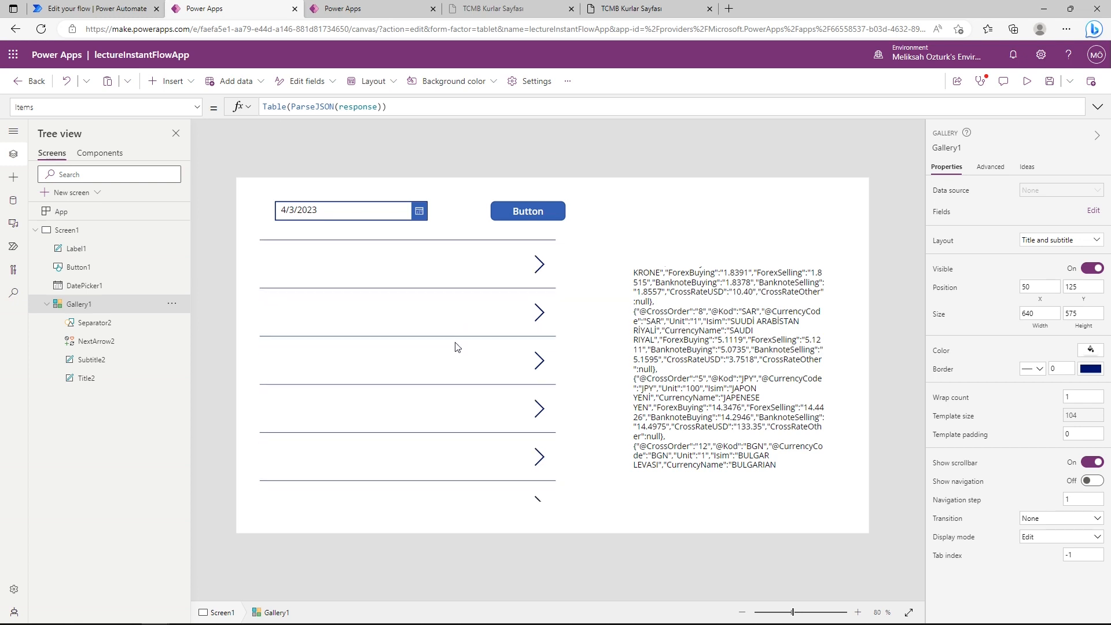
scroll(440, 399, "down", 1)
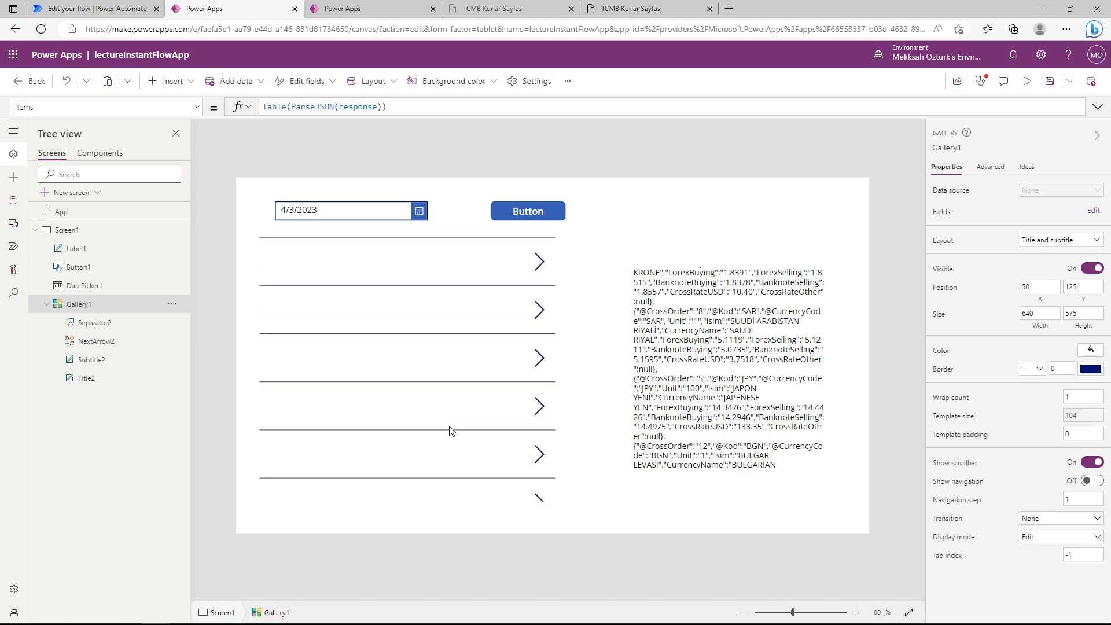
scroll(439, 414, "down", 1)
scroll(439, 415, "down", 1)
- Set the Text formula of the gallery's title label to ThisItem.Value.Isim
left_click(315, 278)
left_click(282, 238)
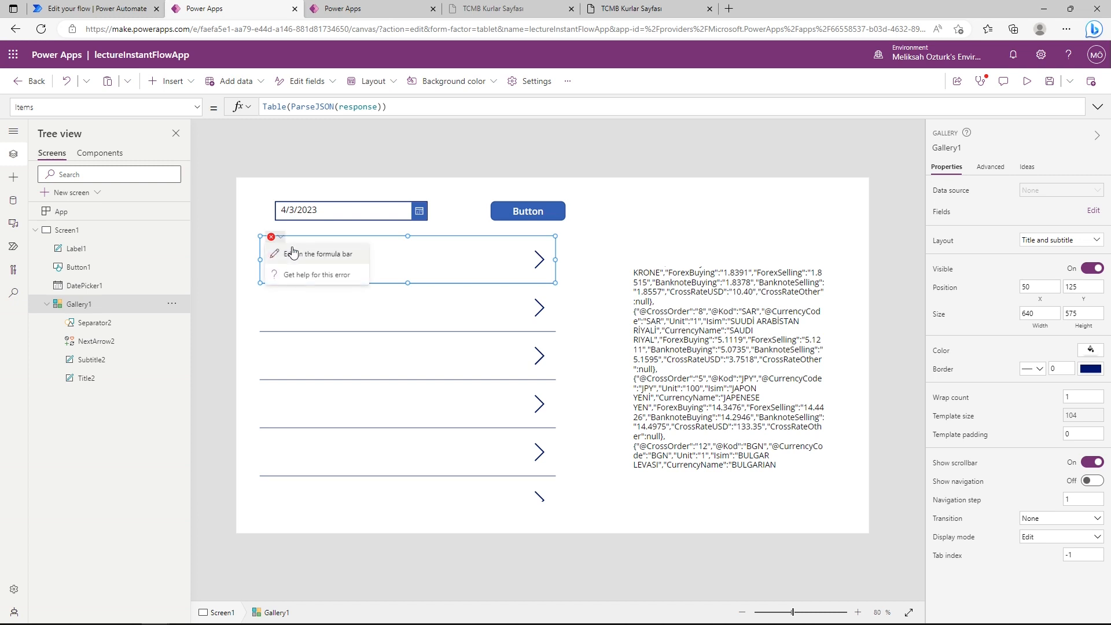
left_click(295, 249)
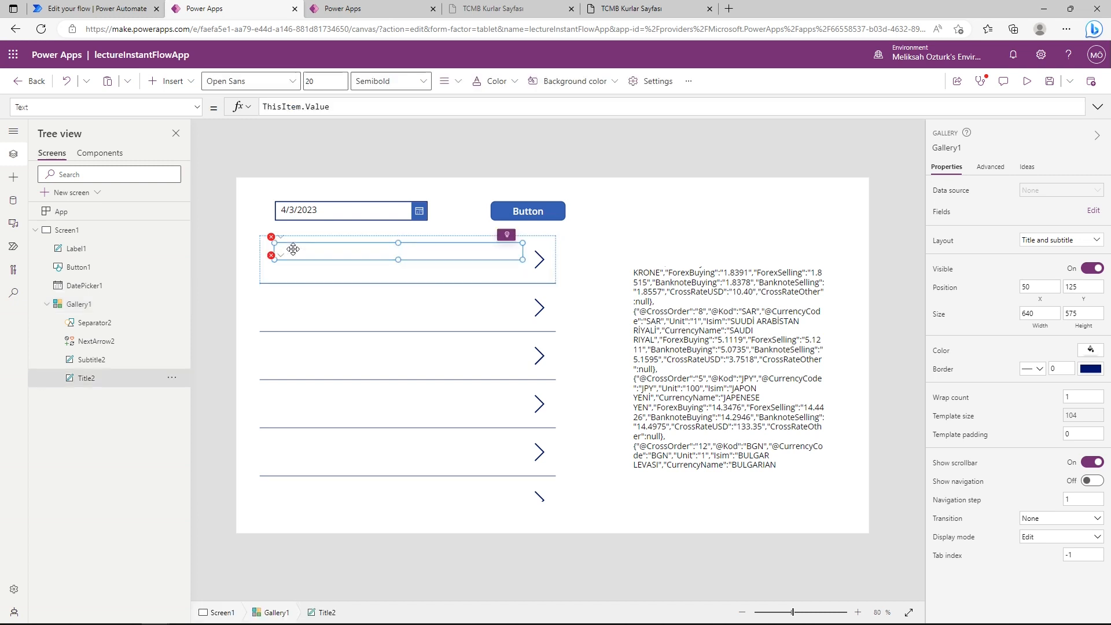
left_click(341, 106)
left_click_drag(341, 107, 306, 106)
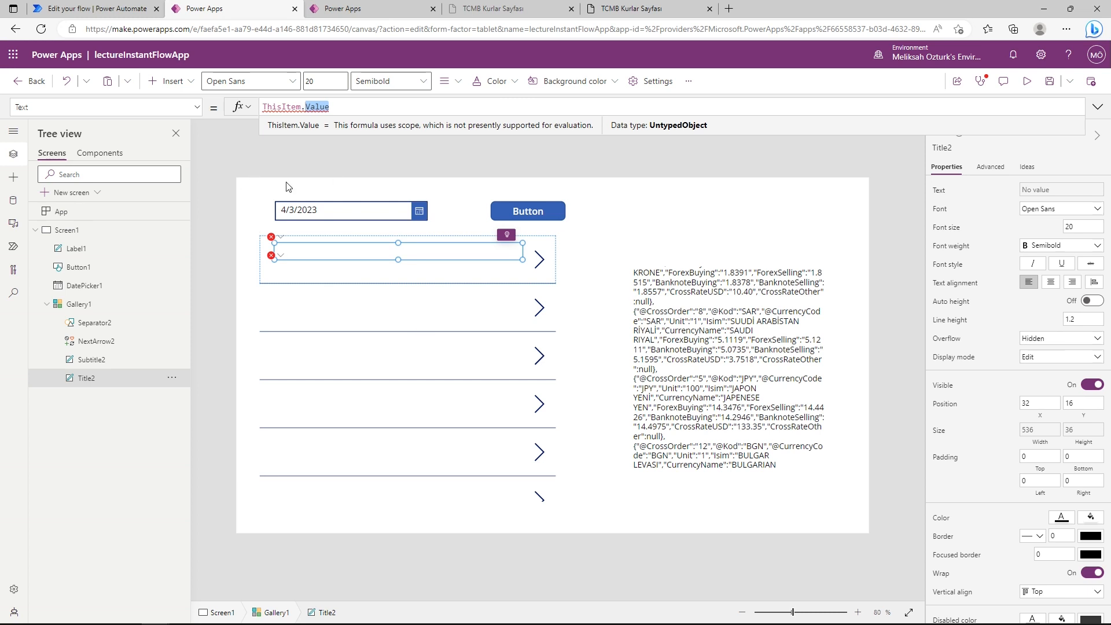
type("Isim")
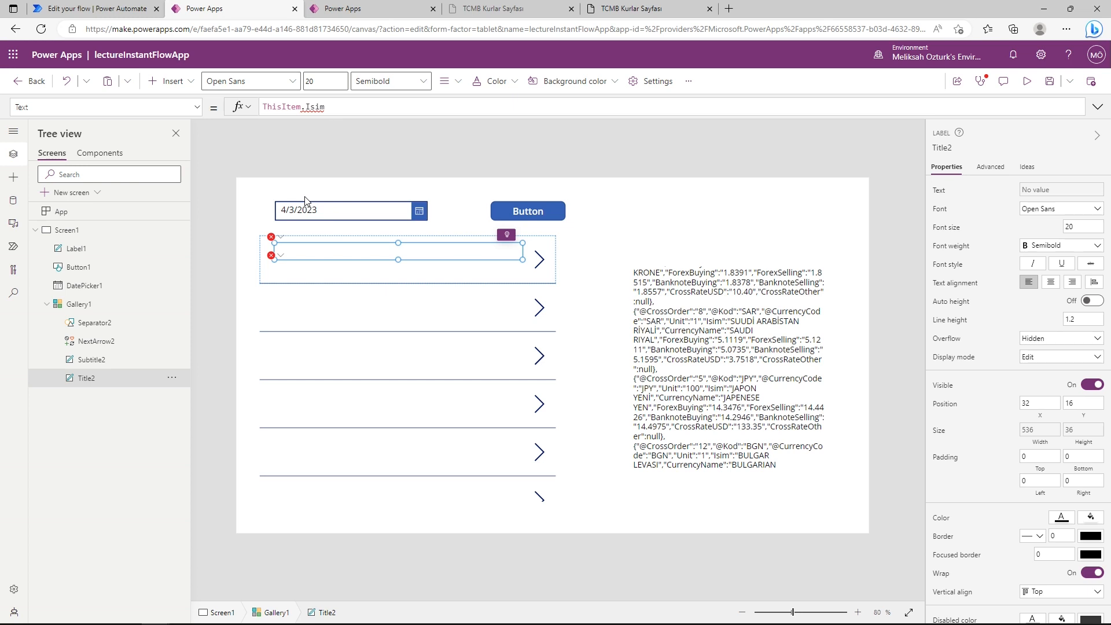
key("shift+Left")
key("shift+Left")
key("shift+Left")
key("shift+Left")
type("Value")
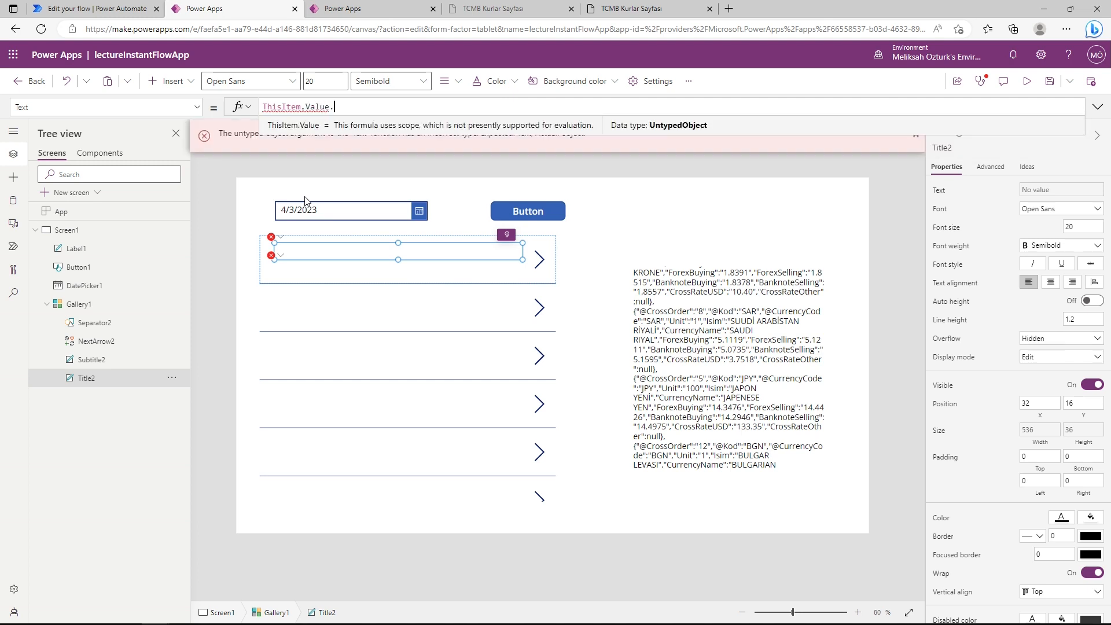
type(".Isim")
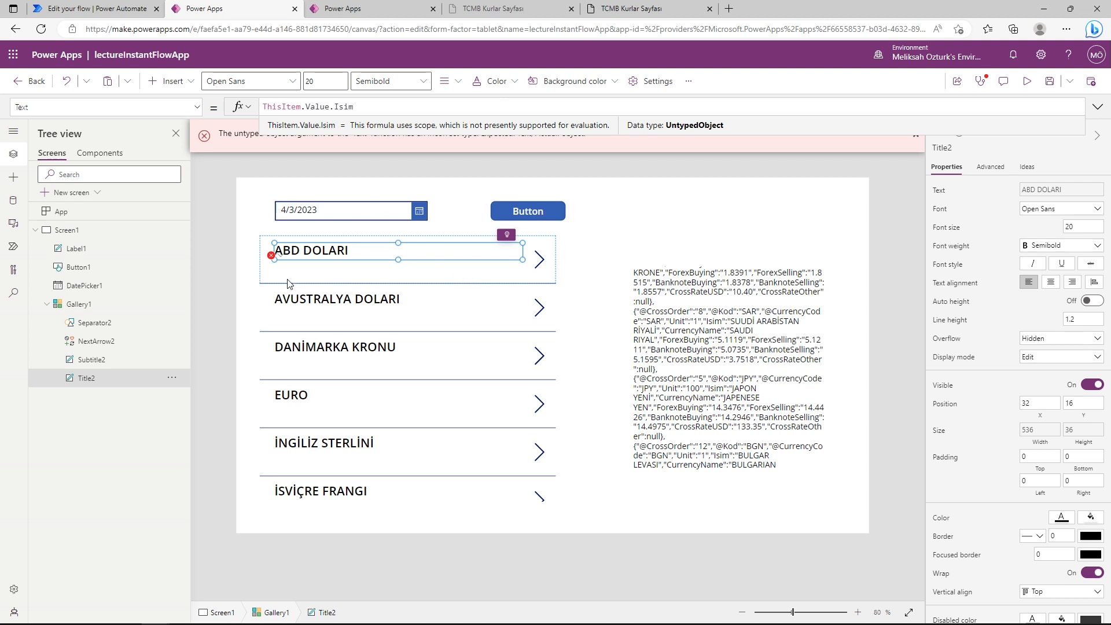
- Set the Text formula of the gallery's subtitle label to ThisItem.Value.ForexBuying
left_click(271, 256)
left_click(307, 272)
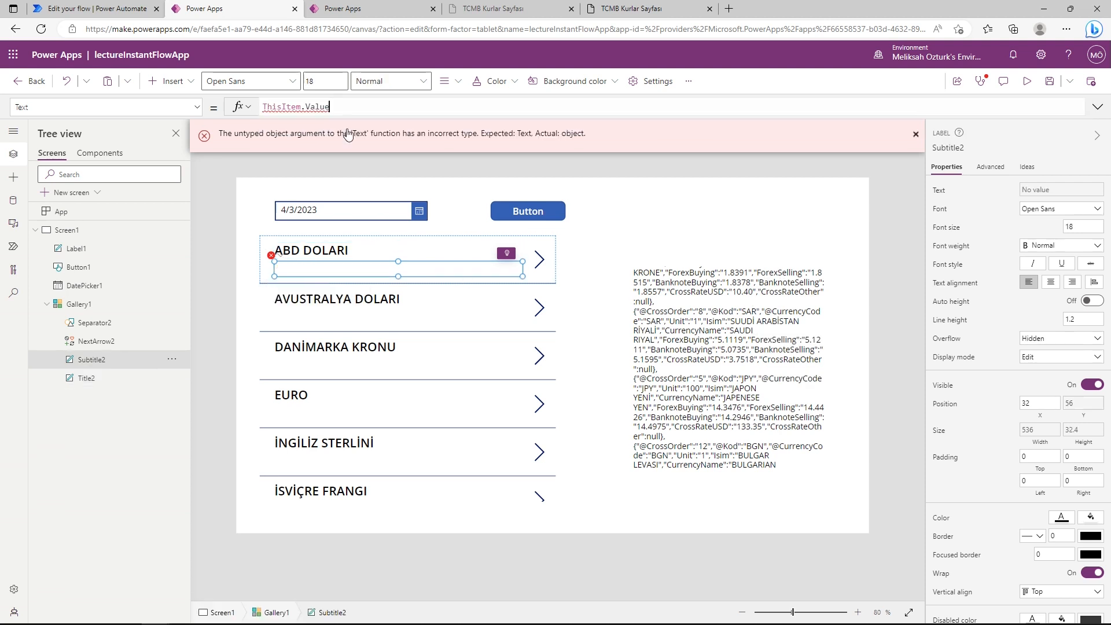
type(".ForexBuying")
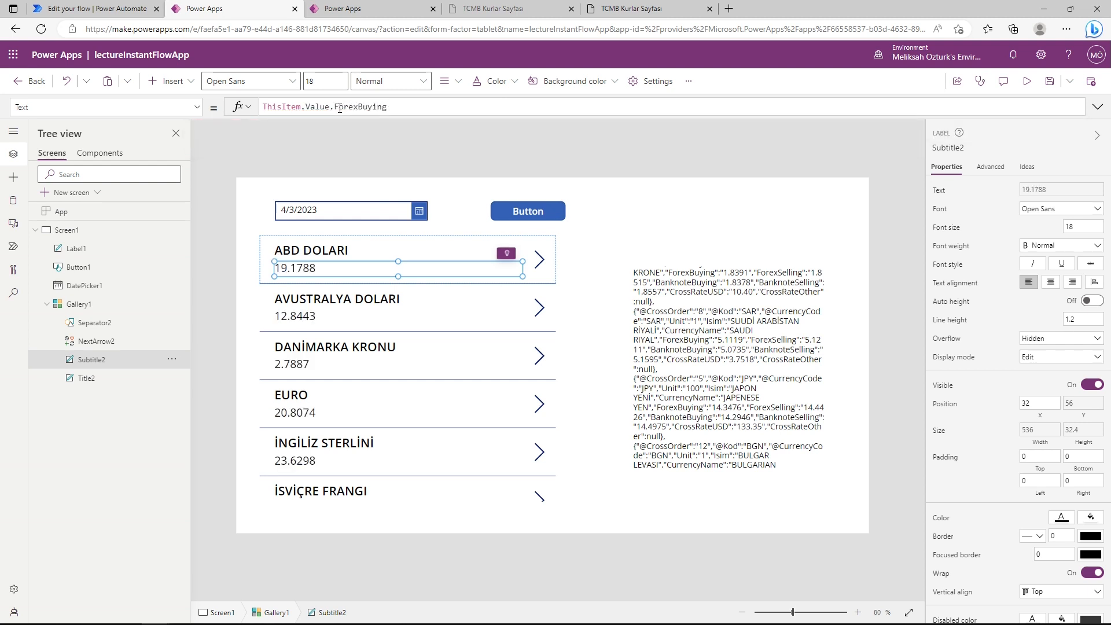
- Remove .ForexBuying from the subtitle label's Text formula and enter it again
left_click_drag(329, 107, 404, 111)
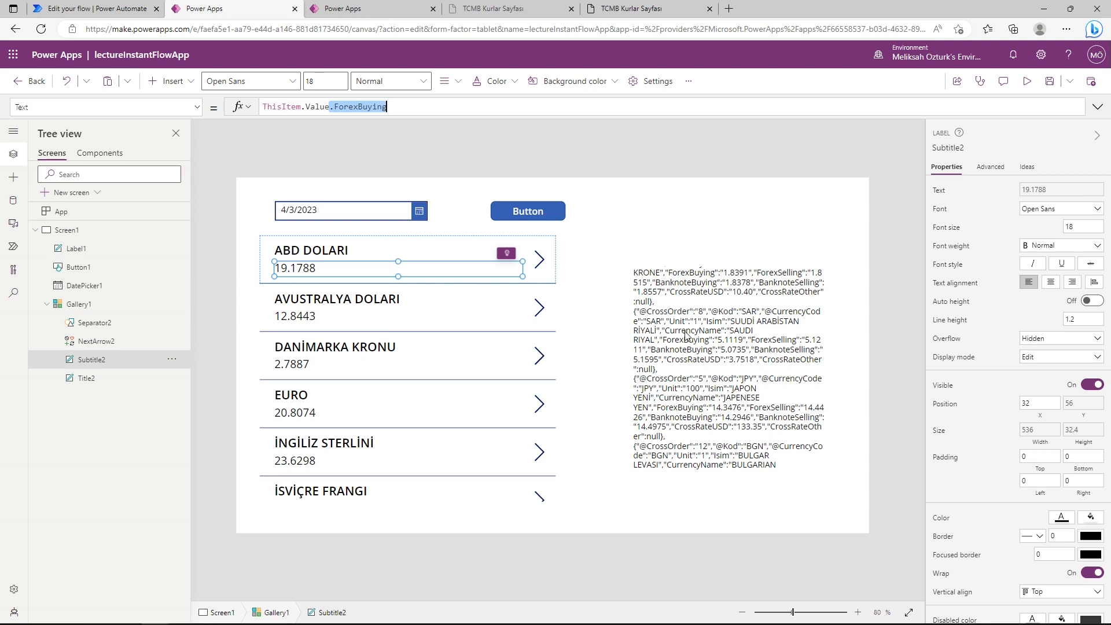
key("BackSpace")
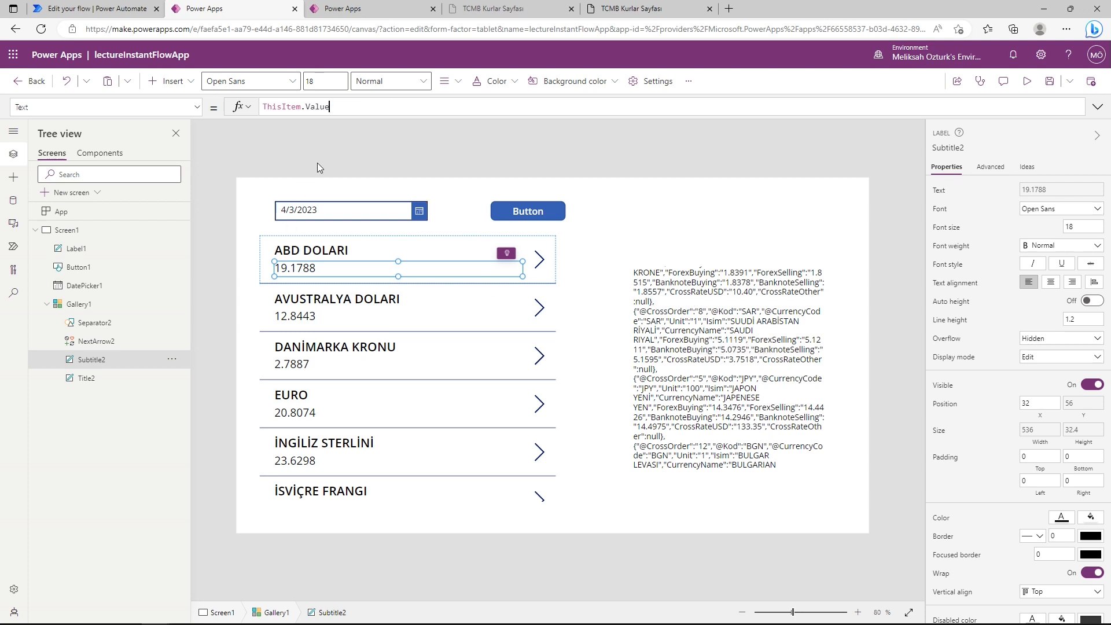
type(".")
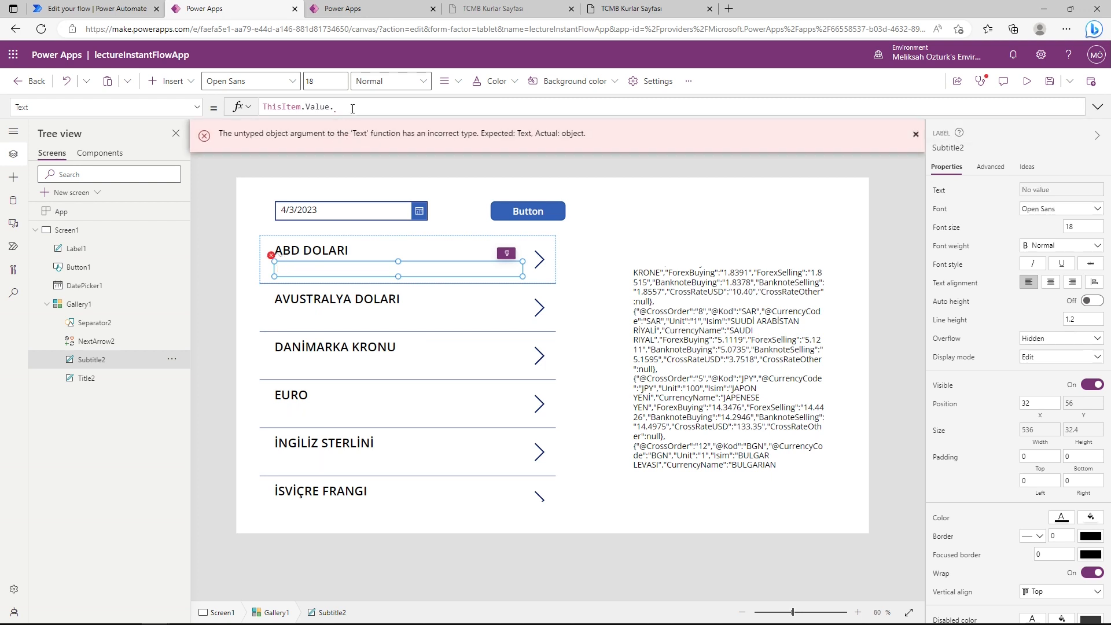
type("ForexBuying")
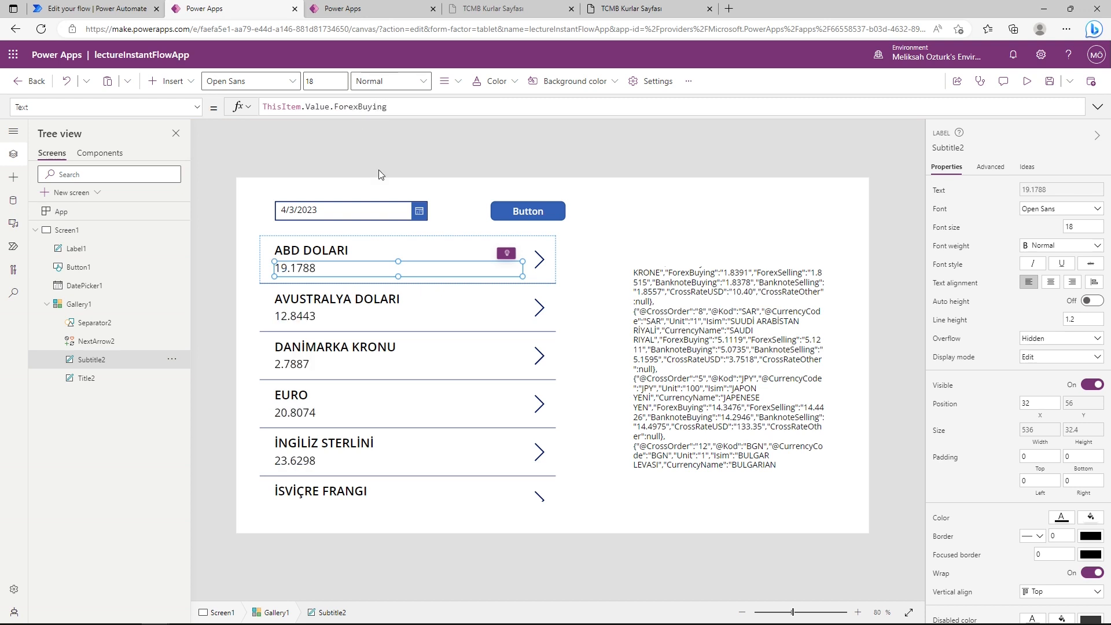
- Preview the app and load the exchange rates for May 9, 2018
left_click(623, 250)
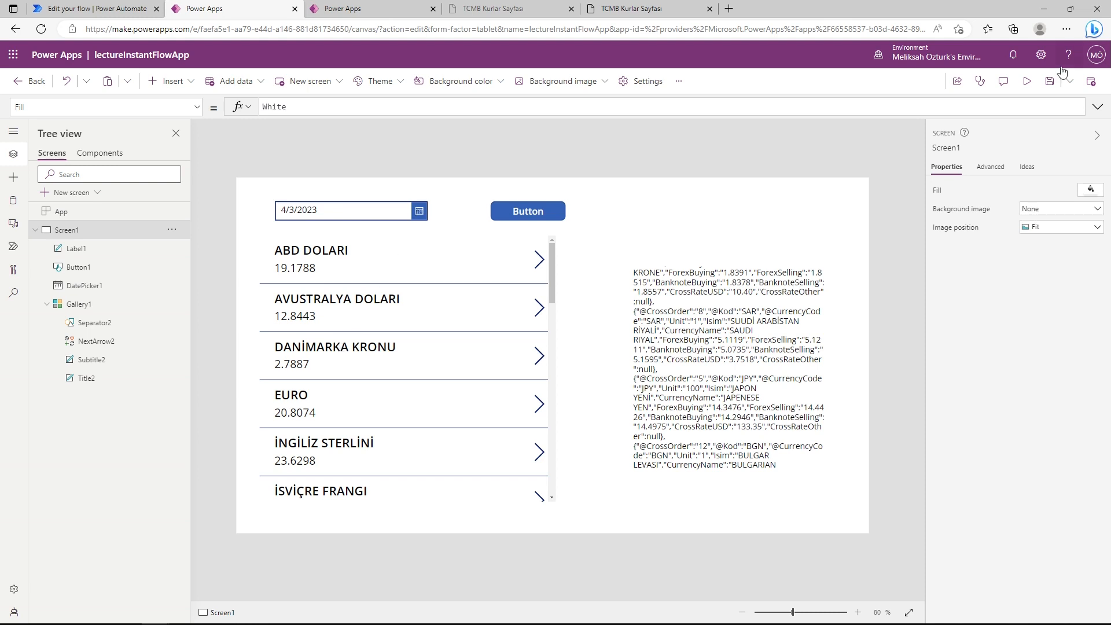
left_click(1027, 81)
left_click(346, 127)
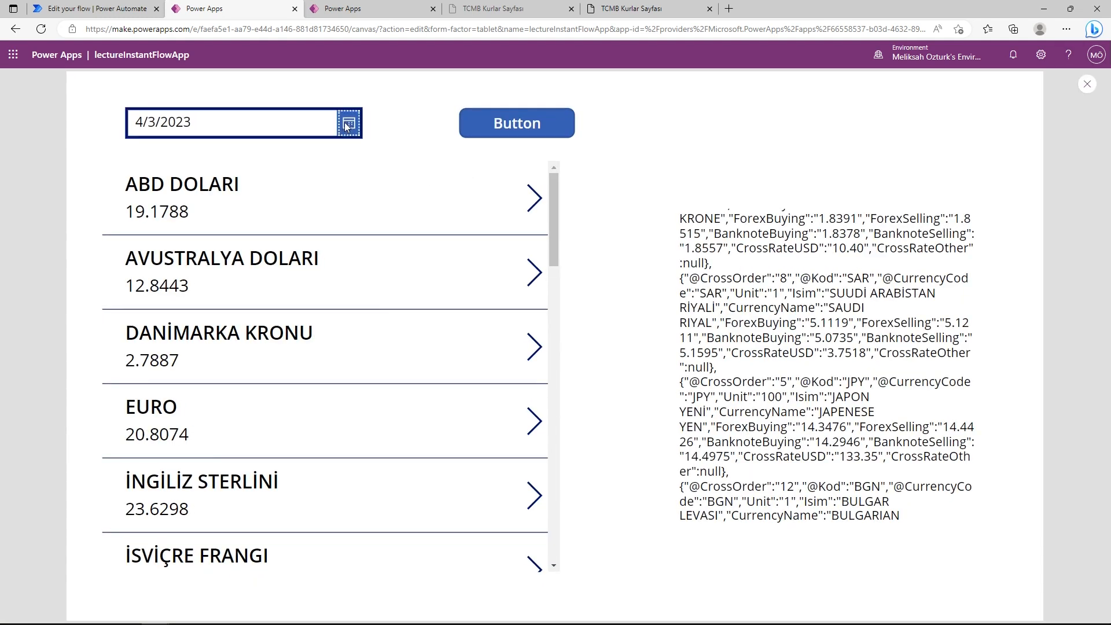
left_click(153, 250)
left_click(152, 250)
double_click(152, 249)
left_click(153, 250)
double_click(152, 250)
double_click(152, 250)
double_click(152, 250)
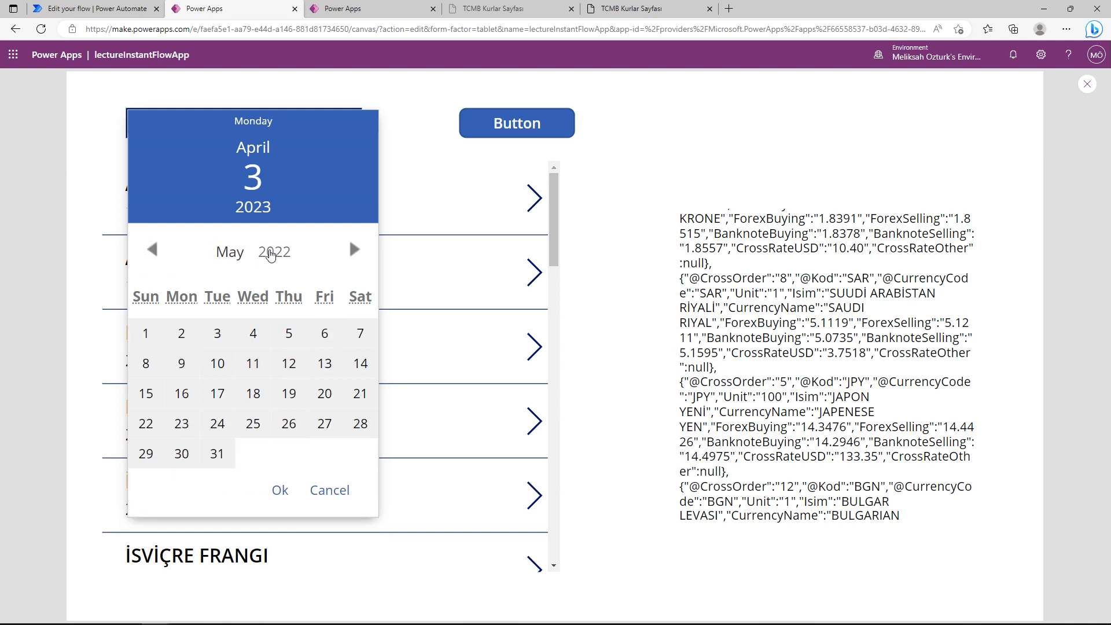
left_click(271, 252)
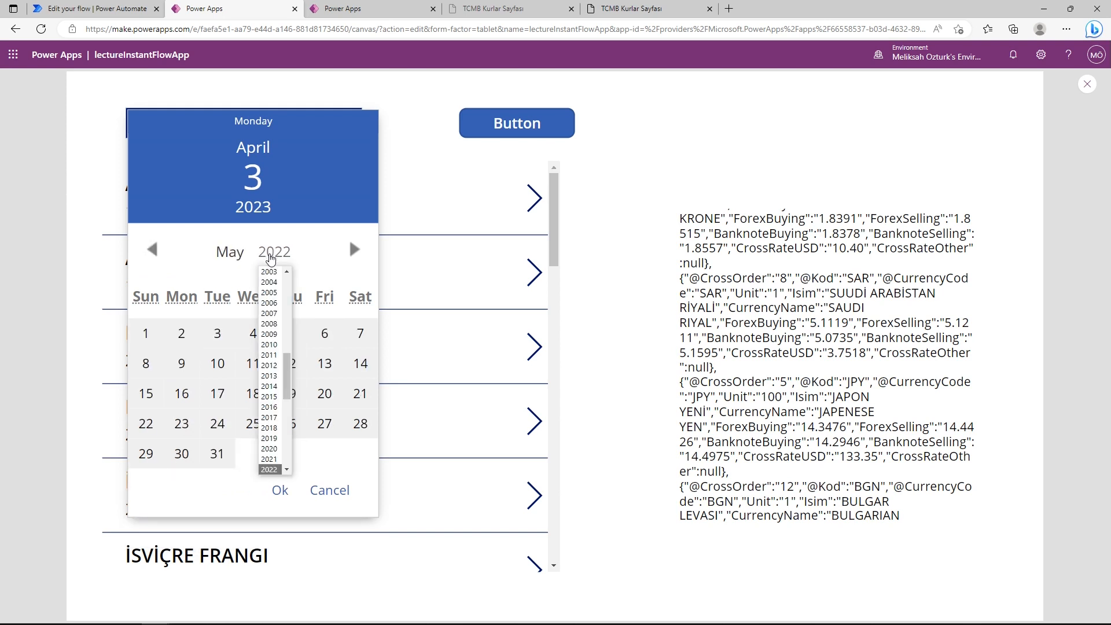
left_click(270, 428)
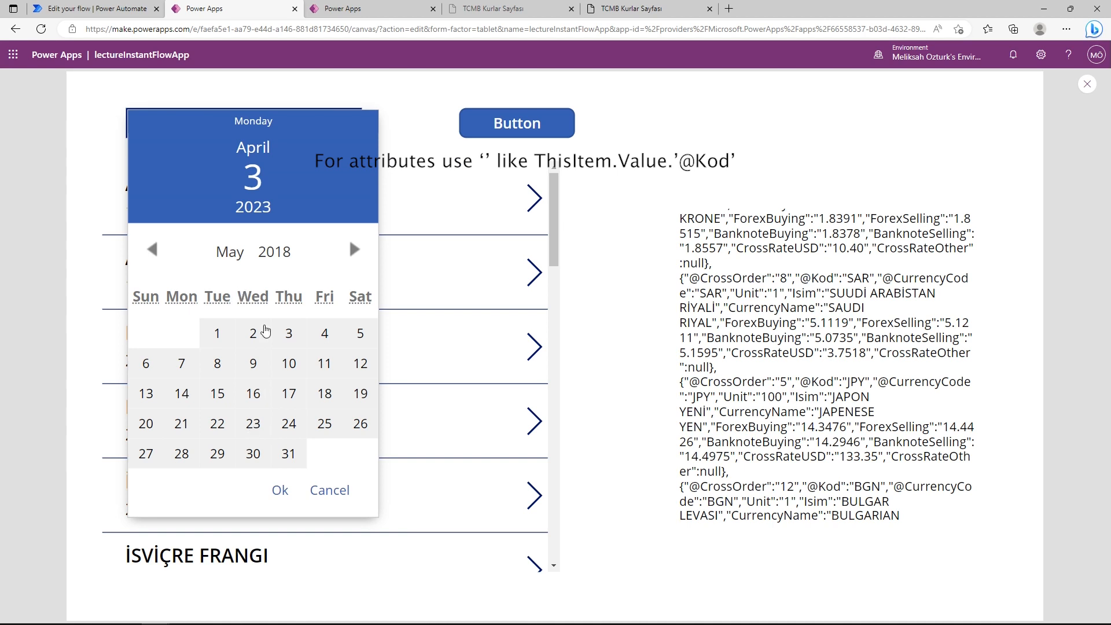
left_click(253, 364)
left_click(280, 491)
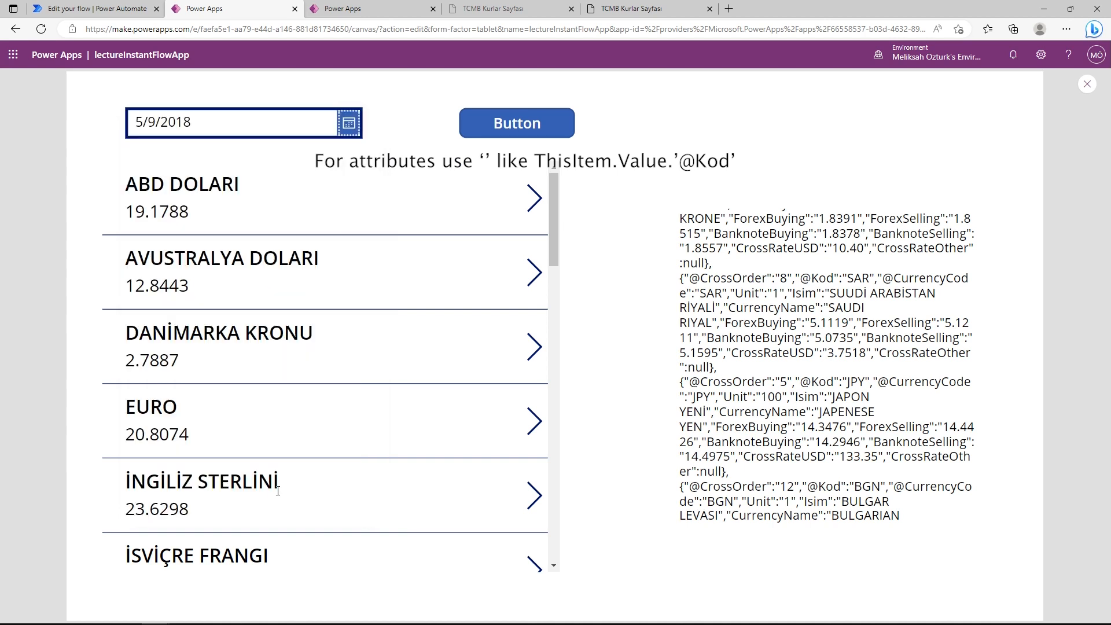
left_click(501, 118)
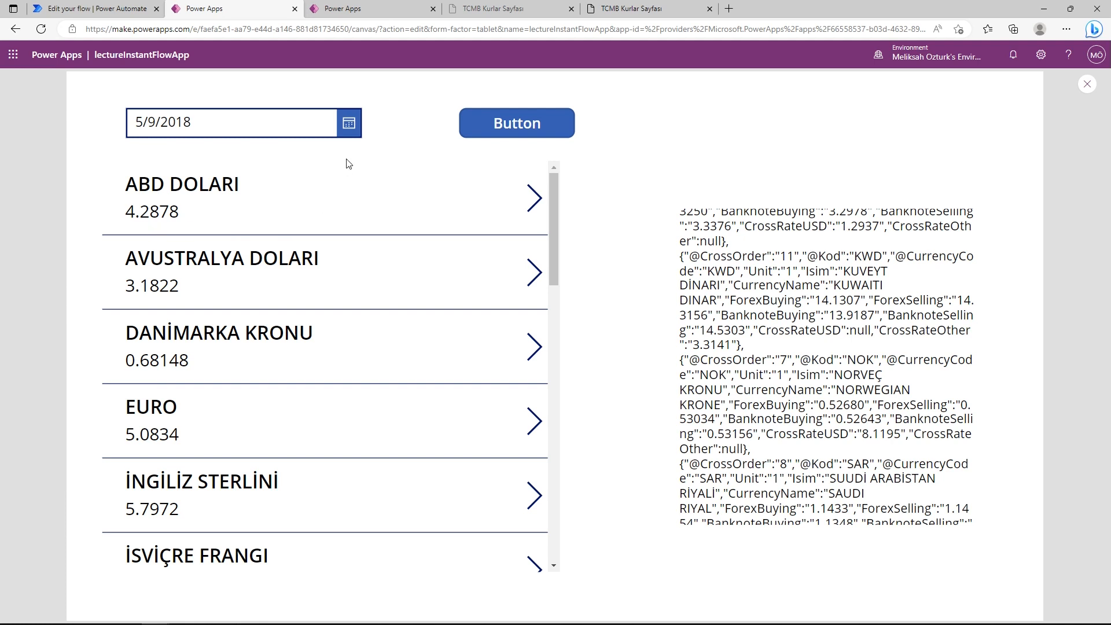
- Set the date picker in the app preview to October 17, 2018
left_click(354, 137)
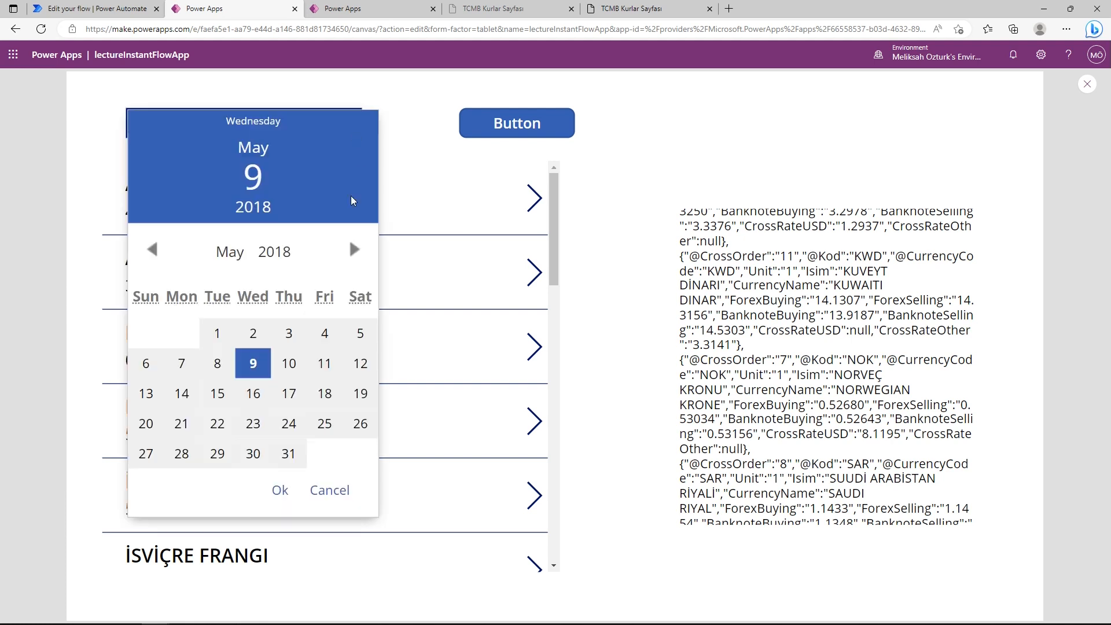
left_click(355, 249)
left_click(355, 249)
left_click(355, 250)
left_click(354, 249)
left_click(355, 250)
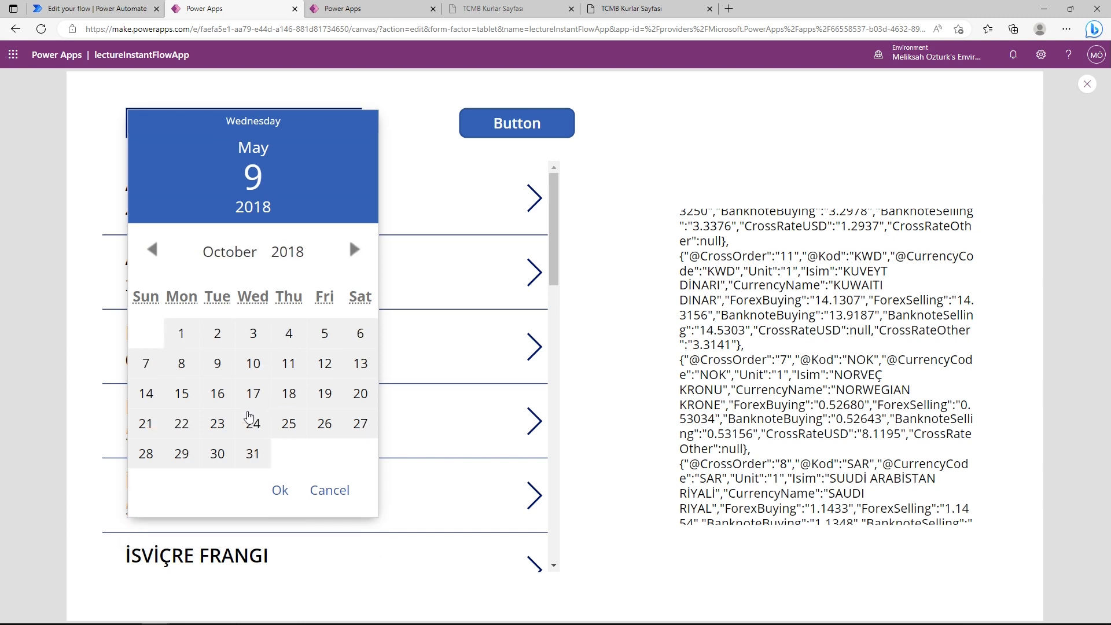
left_click(254, 401)
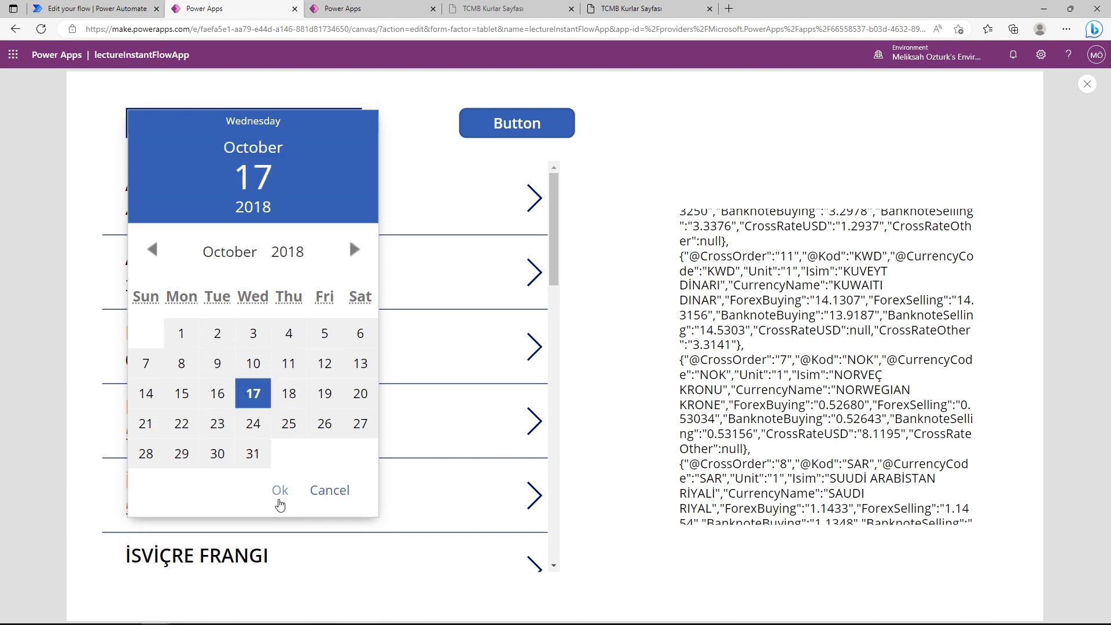
left_click(280, 491)
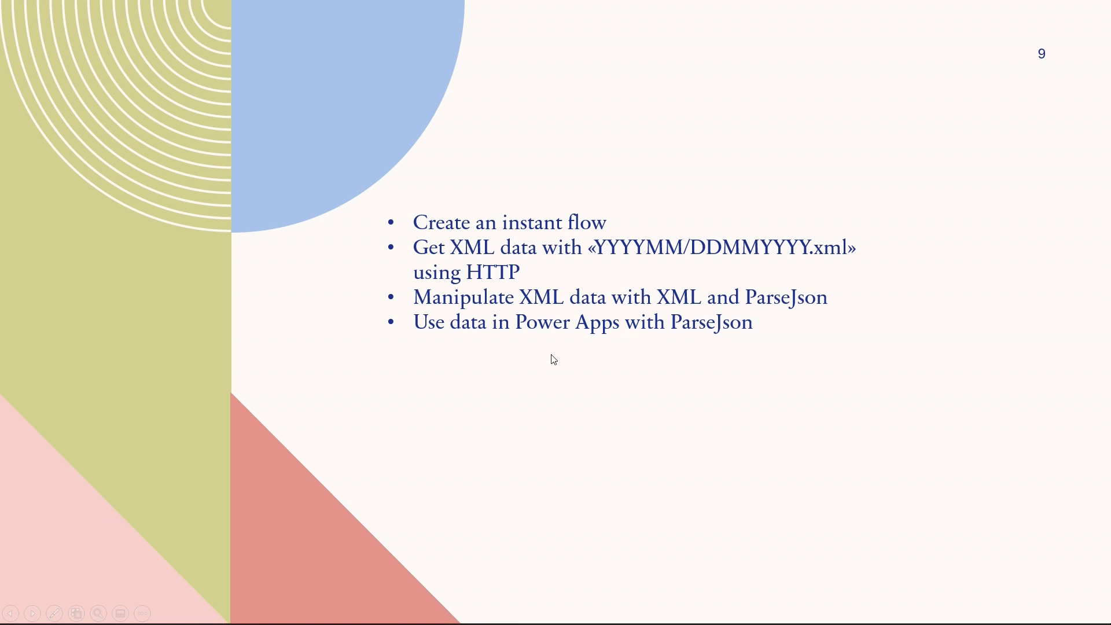
key("alt+Tab")
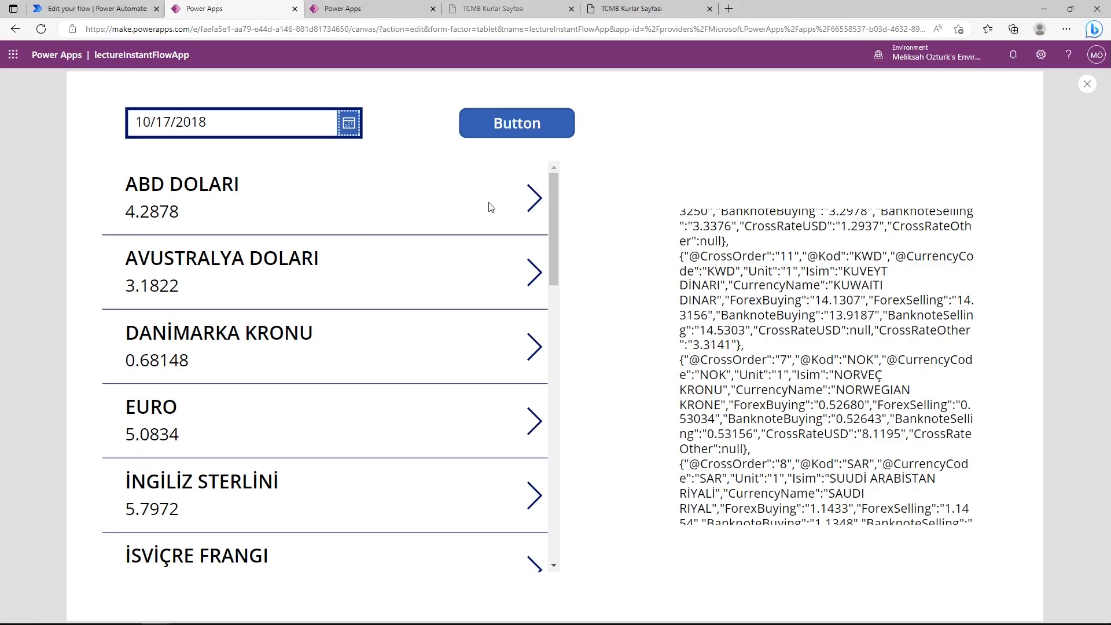